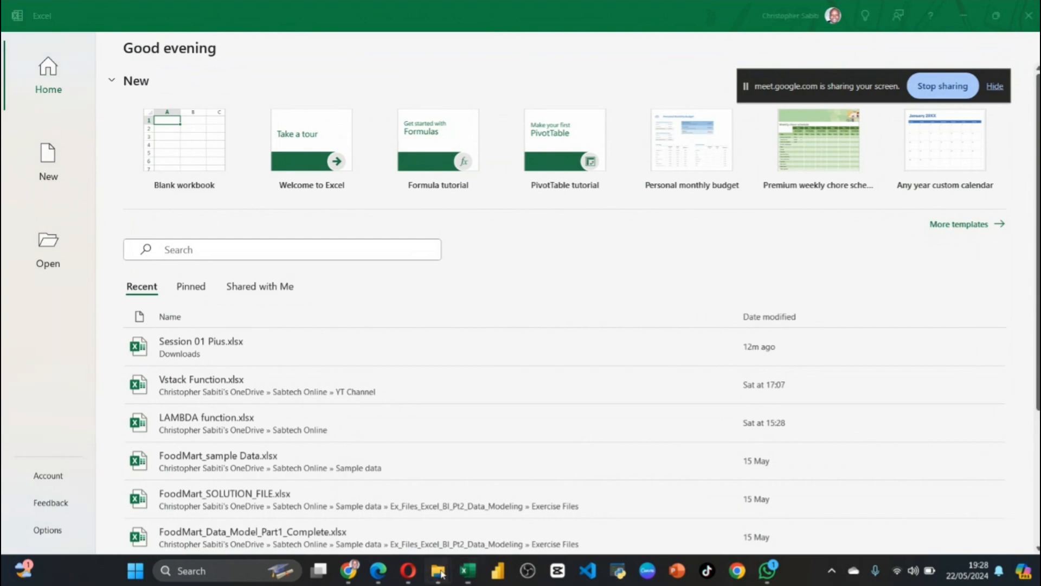
# Switch to File Explorer, close the Downloads window, and open the Sales Vs Target Data folder inside the client's folder
pyautogui.moveTo(438, 570)
pyautogui.moveTo(491, 490)
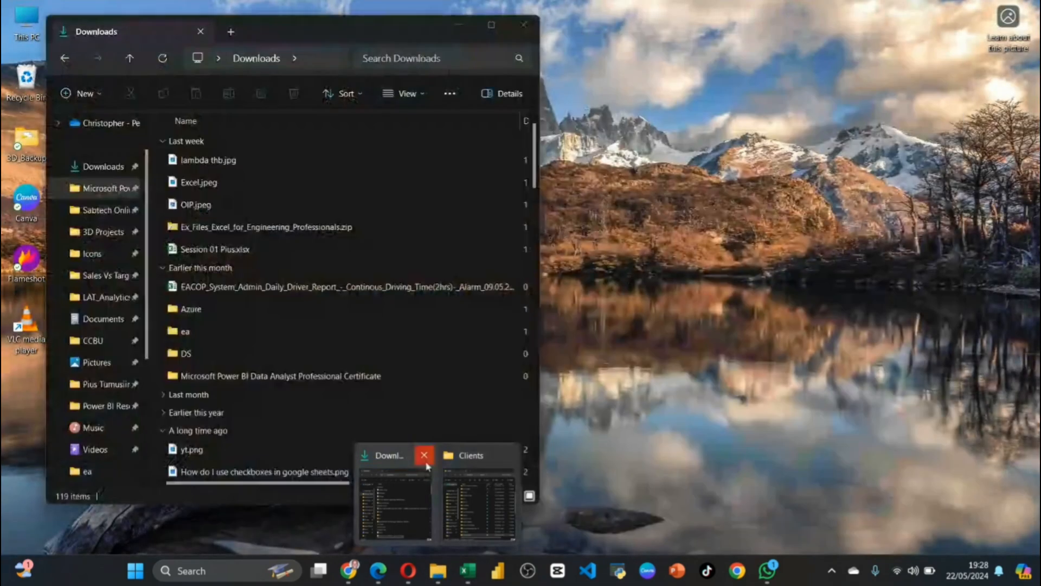
pyautogui.click(426, 455)
pyautogui.click(451, 516)
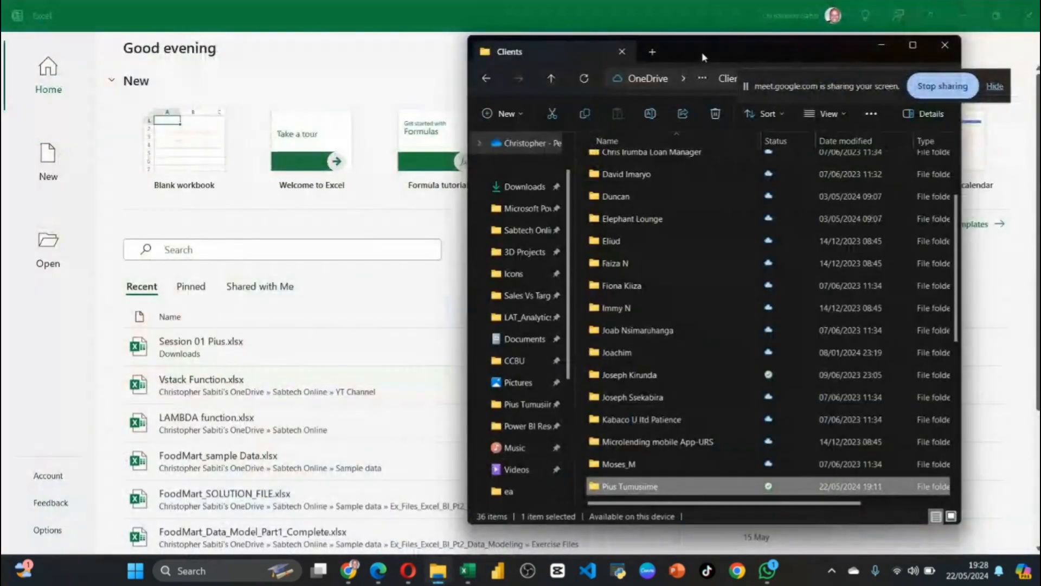
pyautogui.moveTo(704, 55); pyautogui.dragTo(416, 59)
pyautogui.scroll(2, 352, 196)
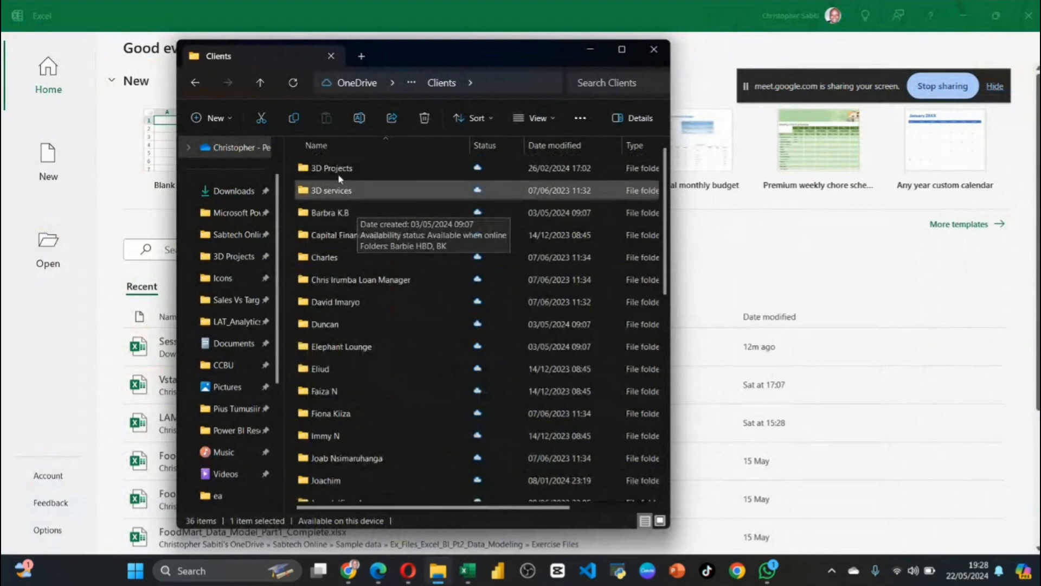
pyautogui.scroll(-4, 353, 390)
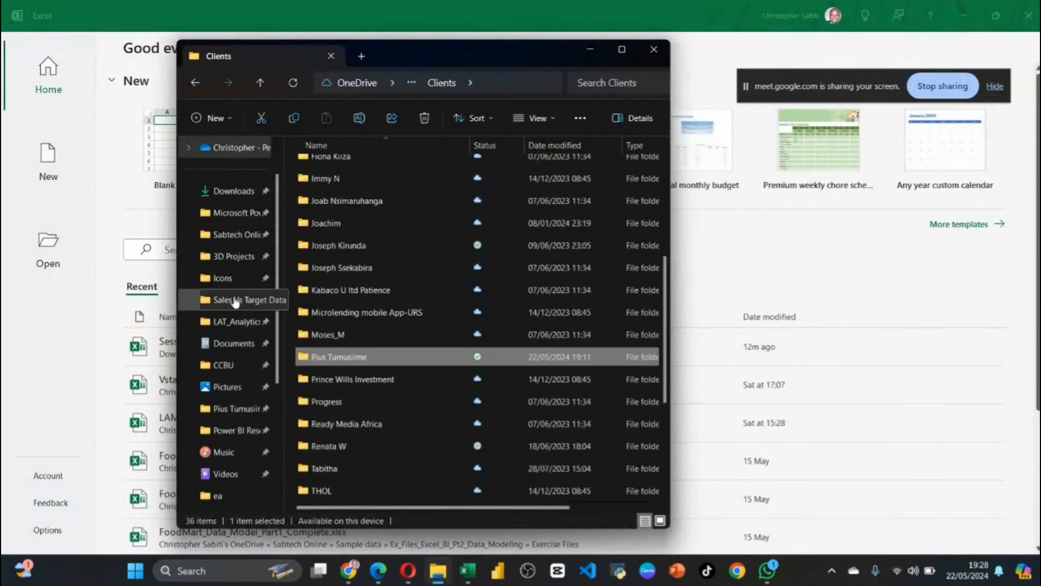
pyautogui.click(238, 413)
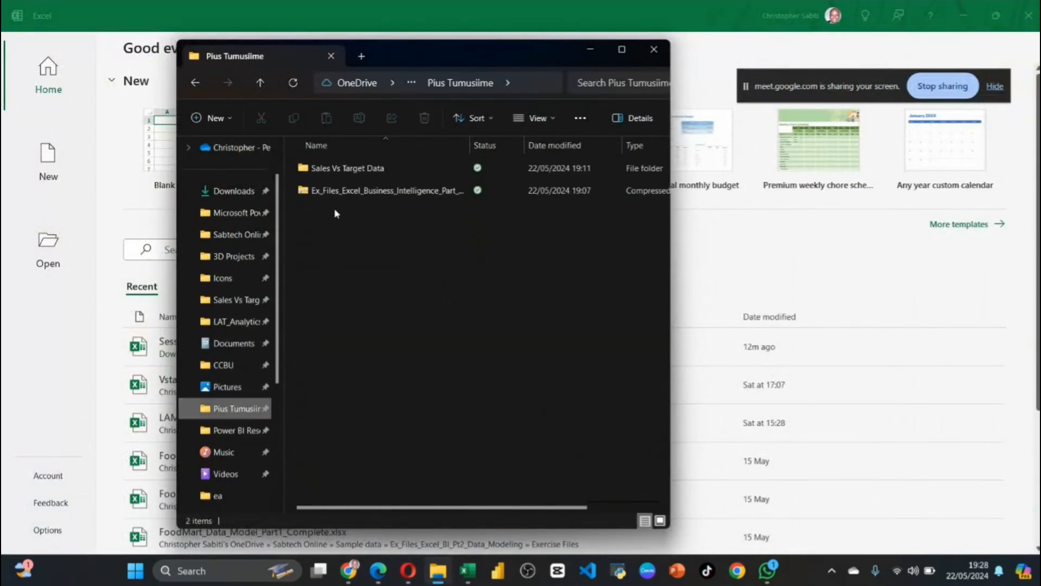
pyautogui.click(353, 172)
pyautogui.doubleClick(353, 172)
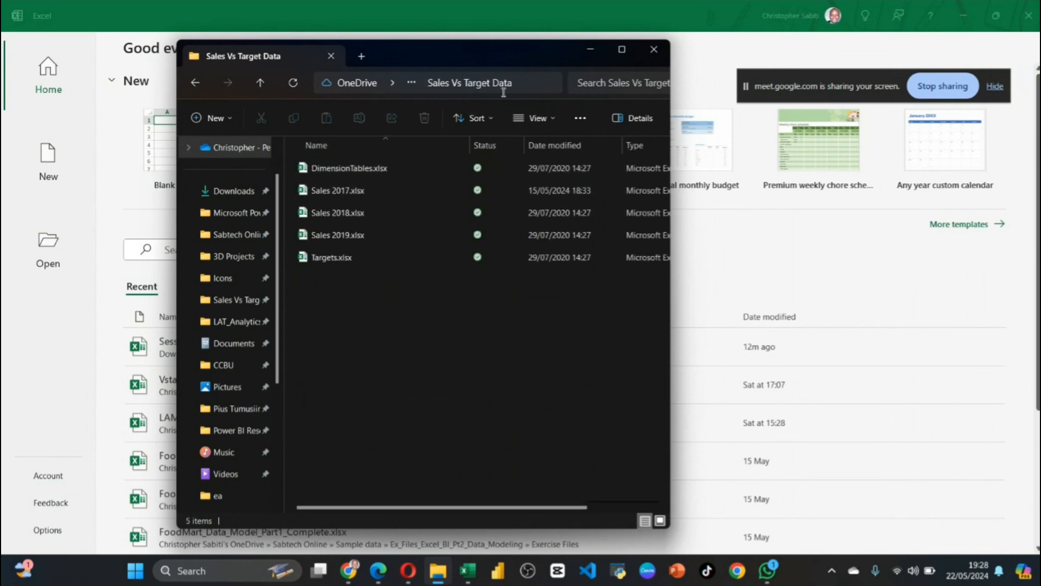
# Open Sales 2017.xlsx and examine its column headers and first sales rows
pyautogui.doubleClick(340, 191)
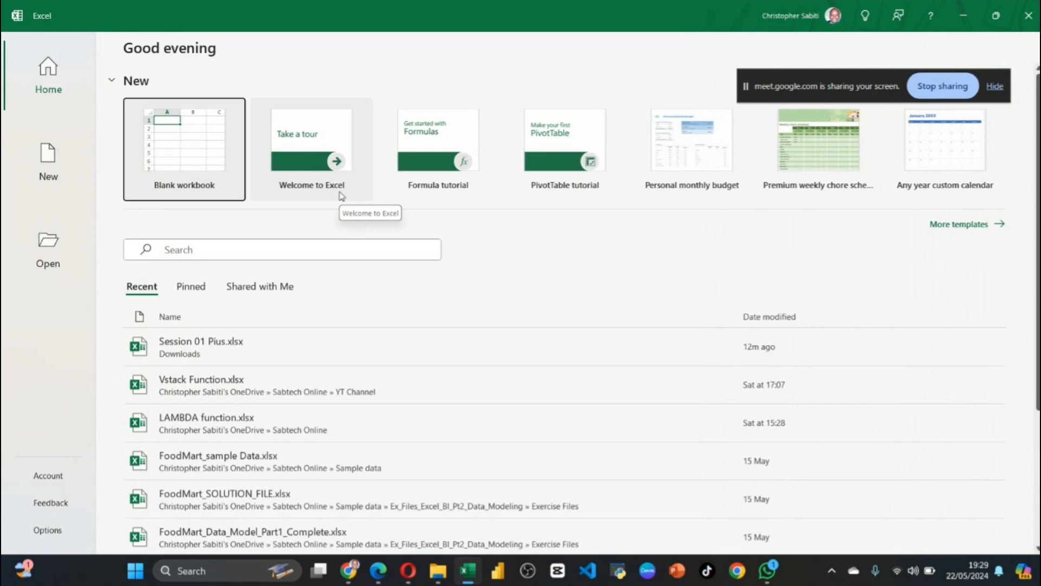
pyautogui.moveTo(359, 578)
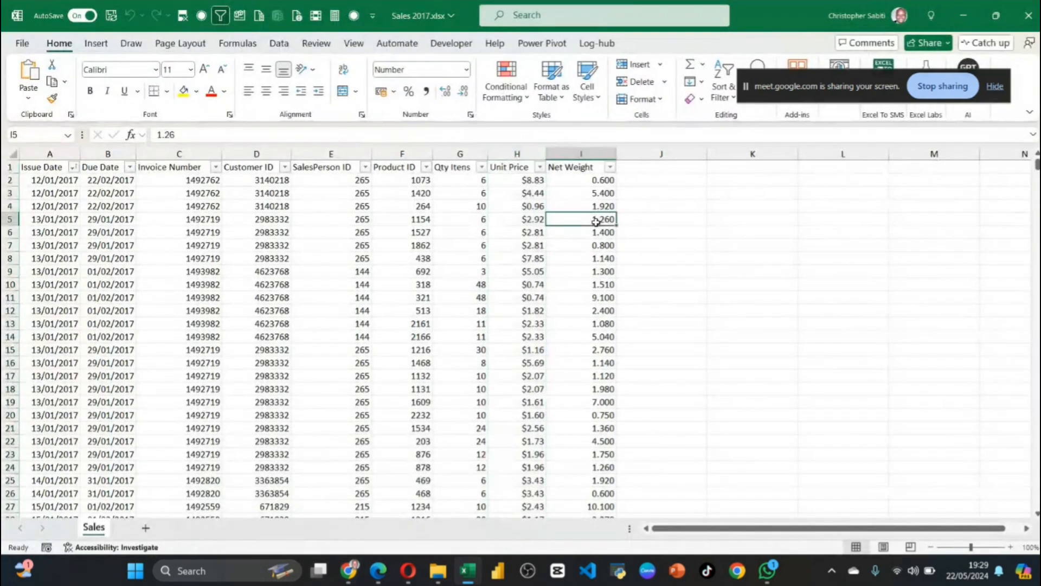
pyautogui.scroll(-5, 192, 285)
pyautogui.scroll(5, 192, 284)
pyautogui.click(78, 184)
pyautogui.moveTo(37, 168); pyautogui.dragTo(607, 272)
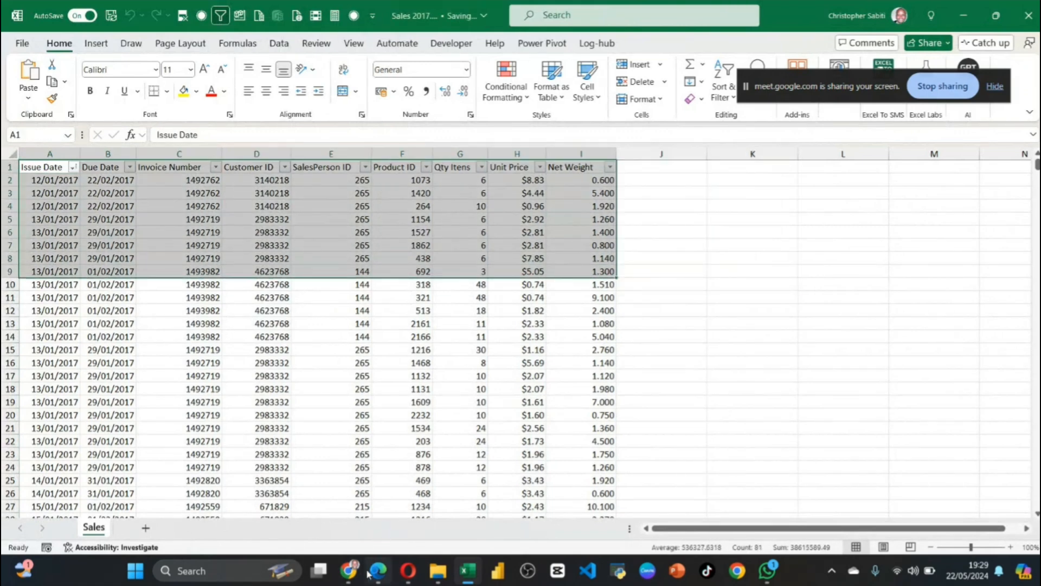
# Open Sales 2018.xlsx from the Sales Vs Target Data folder and examine its first sales rows
pyautogui.click(438, 572)
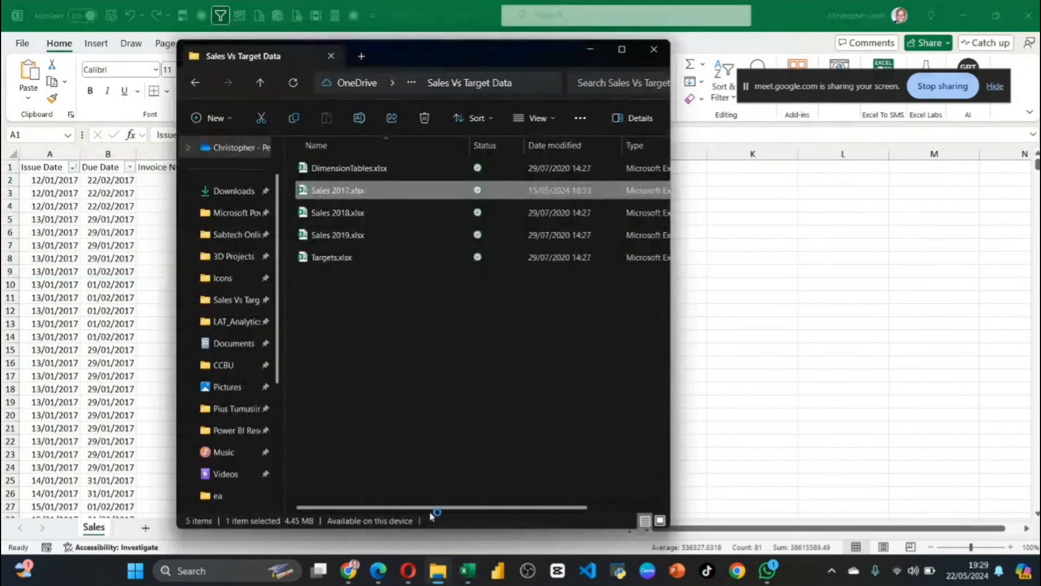
pyautogui.doubleClick(359, 221)
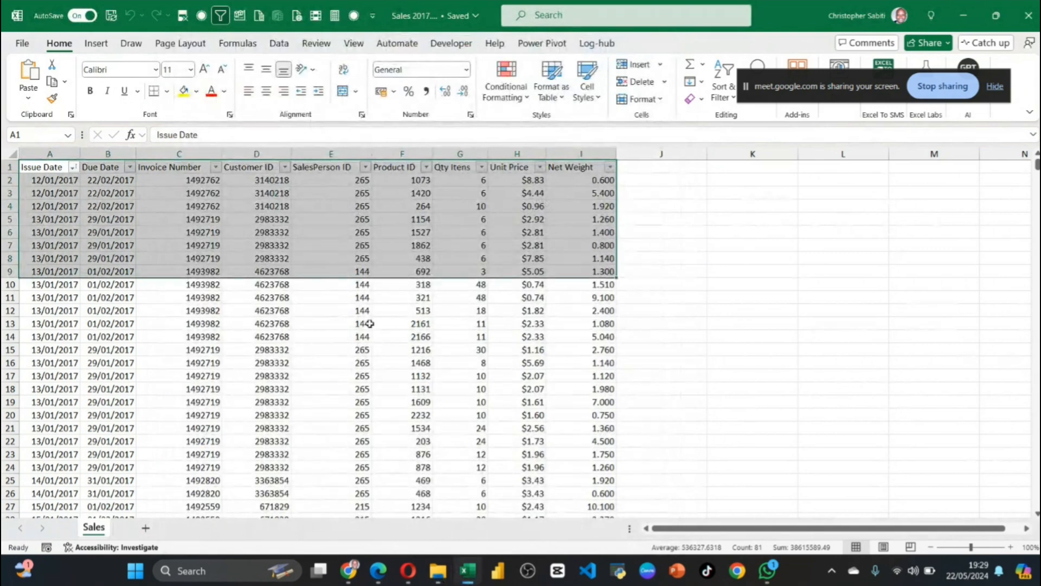
pyautogui.click(371, 325)
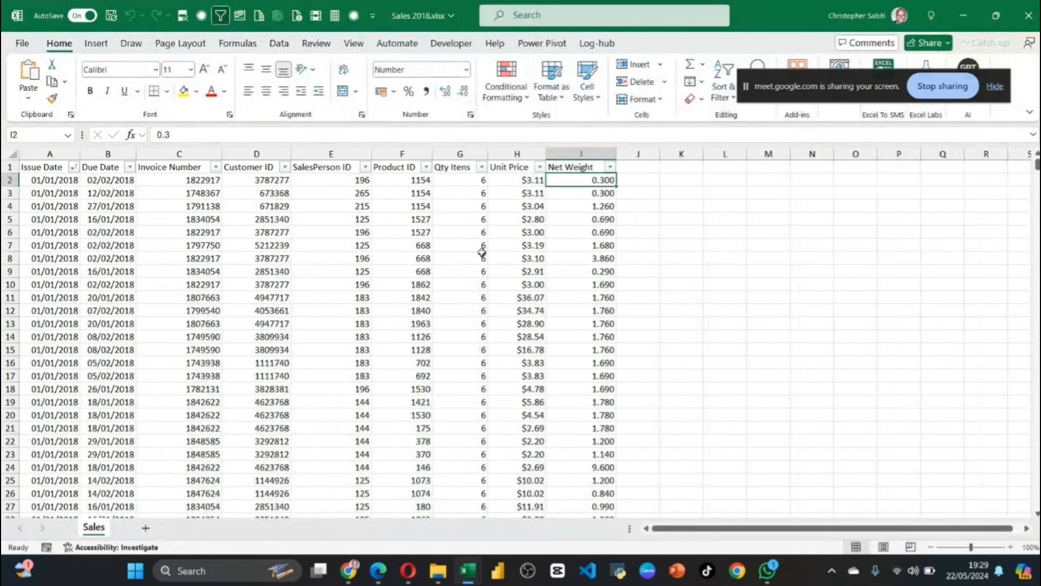
pyautogui.click(513, 272)
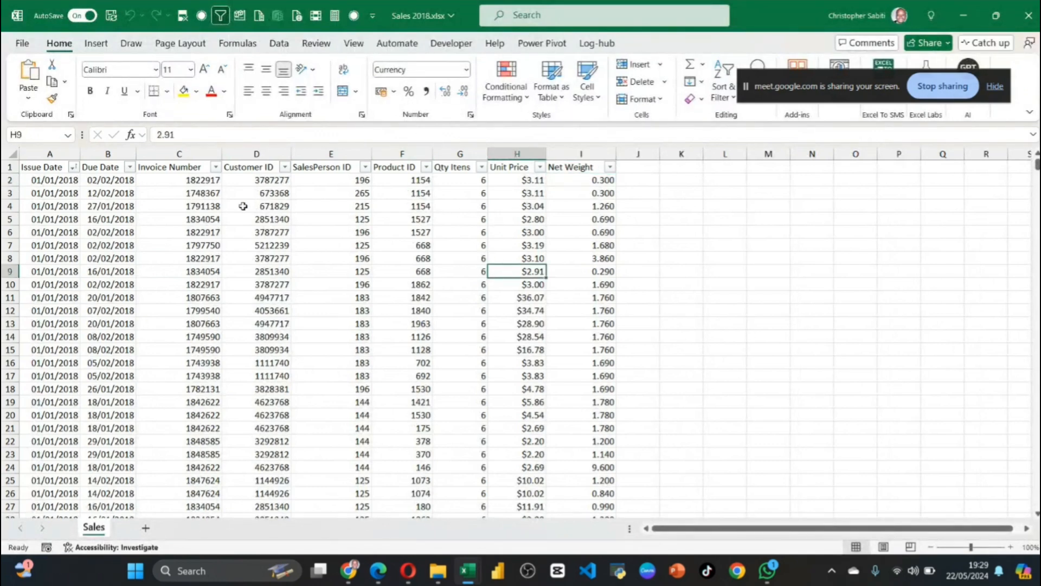
pyautogui.moveTo(42, 179); pyautogui.dragTo(568, 324)
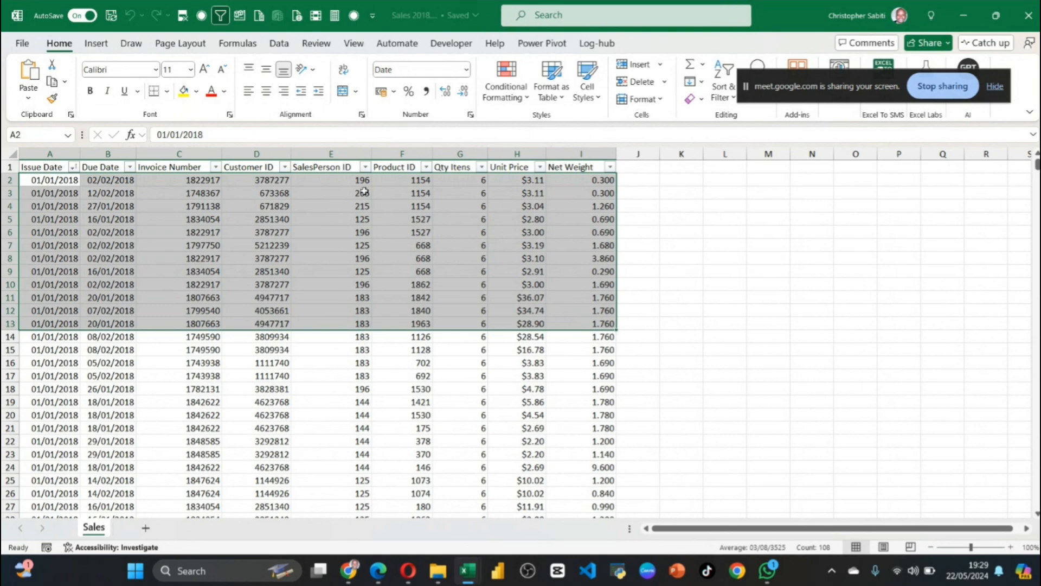
# Restore down and narrow the Sales 2018 window to compare its columns side by side with Sales 2017
pyautogui.doubleClick(809, 22)
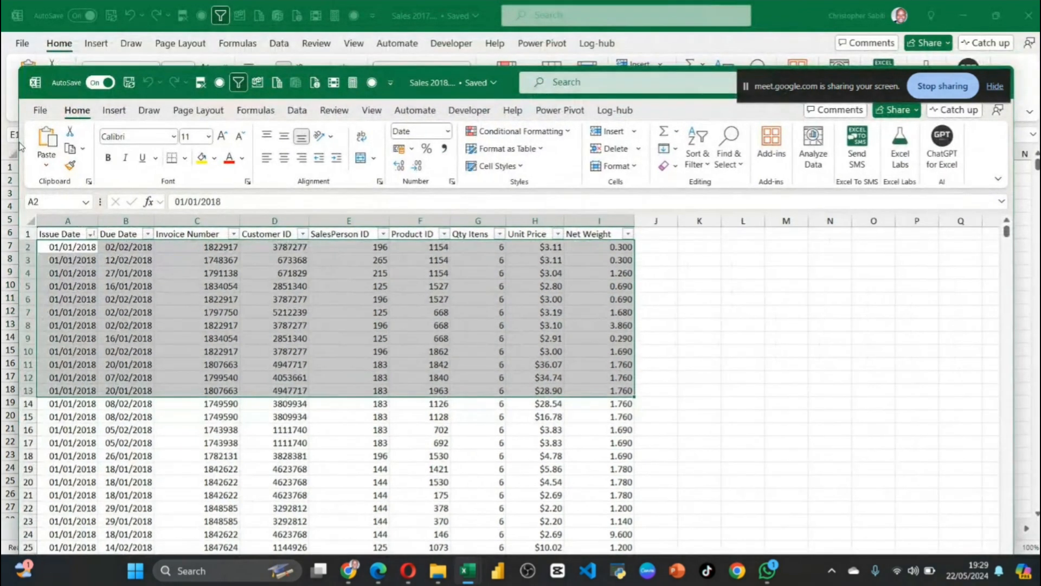
pyautogui.moveTo(19, 143); pyautogui.dragTo(502, 144)
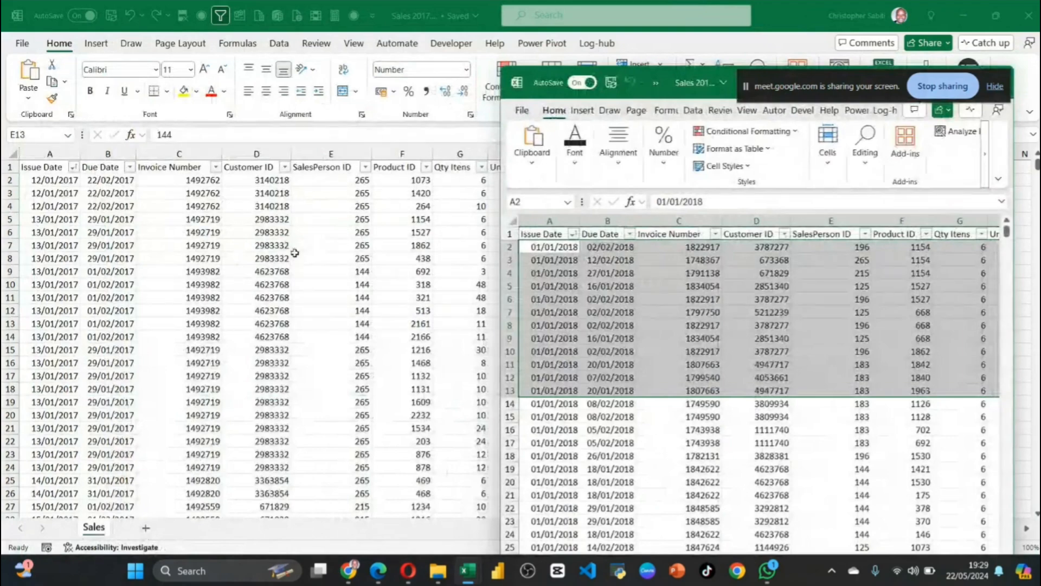
pyautogui.click(294, 252)
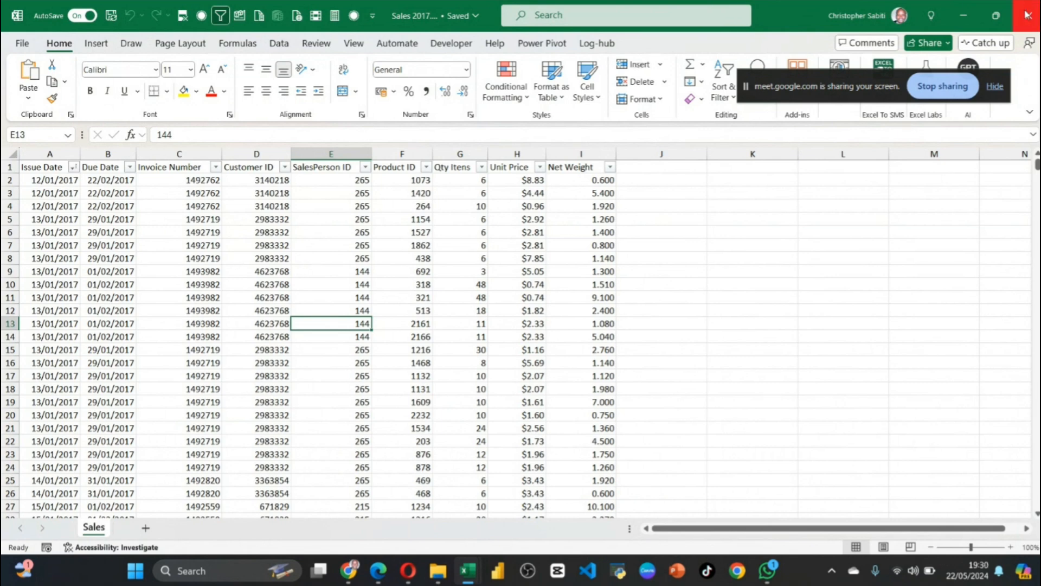
# Close the Sales 2017 and Sales 2018 workbooks
pyautogui.hotkey('alt', 'Tab')
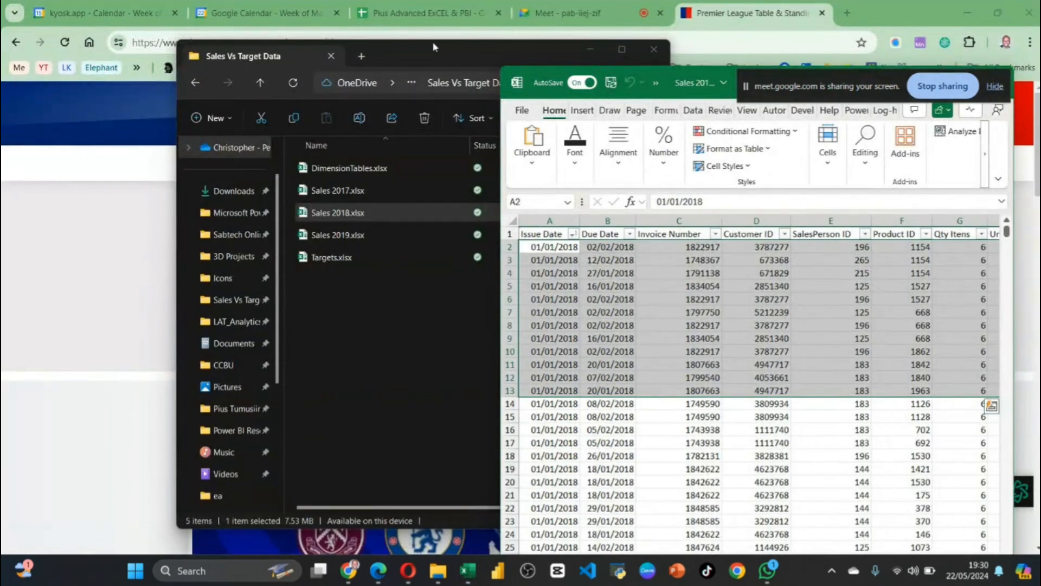
pyautogui.click(994, 90)
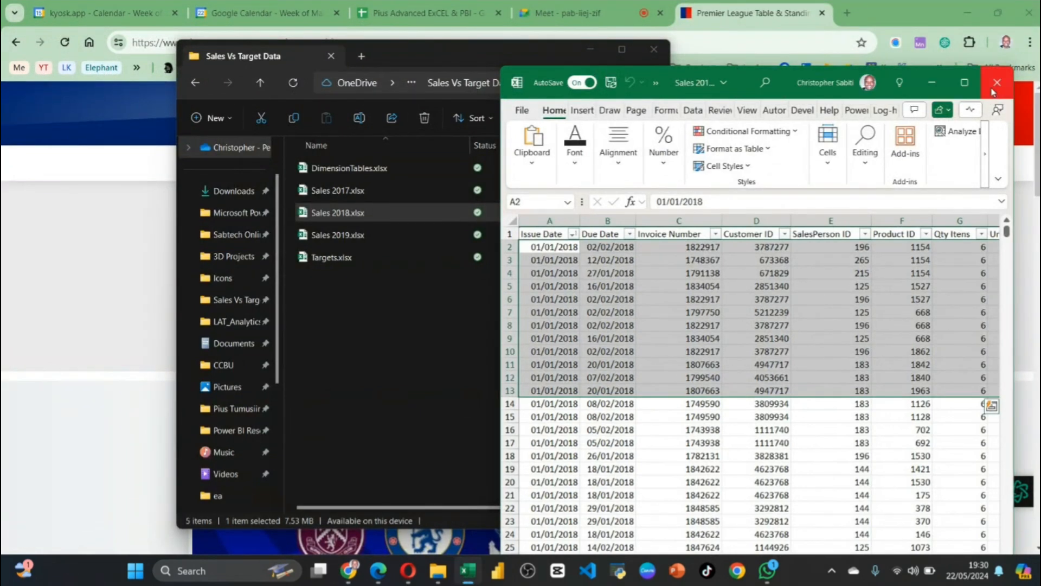
pyautogui.click(997, 83)
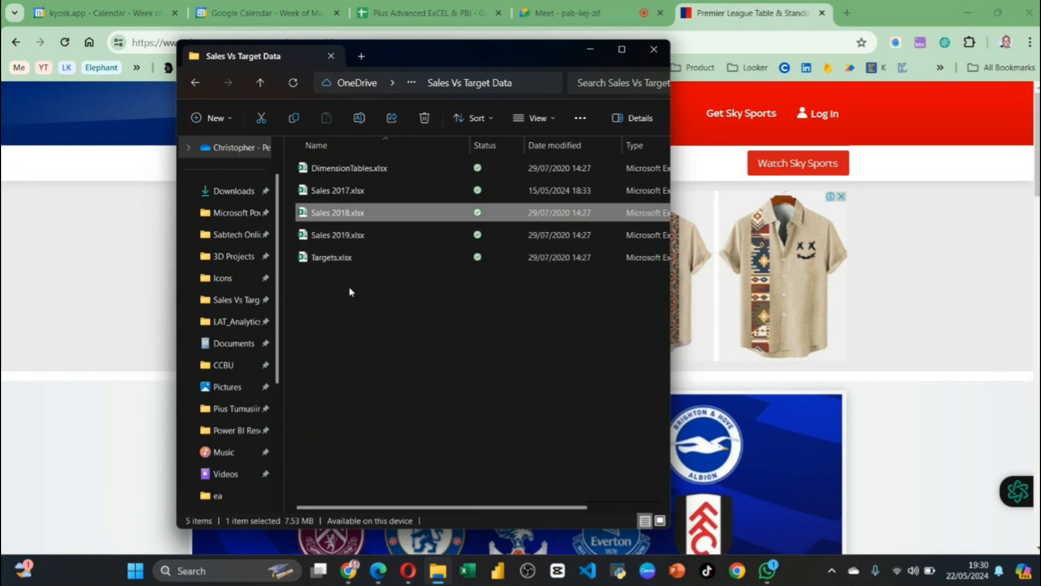
# Create a new folder named Sales inside the Sales Vs Target Data folder
pyautogui.rightClick(373, 329)
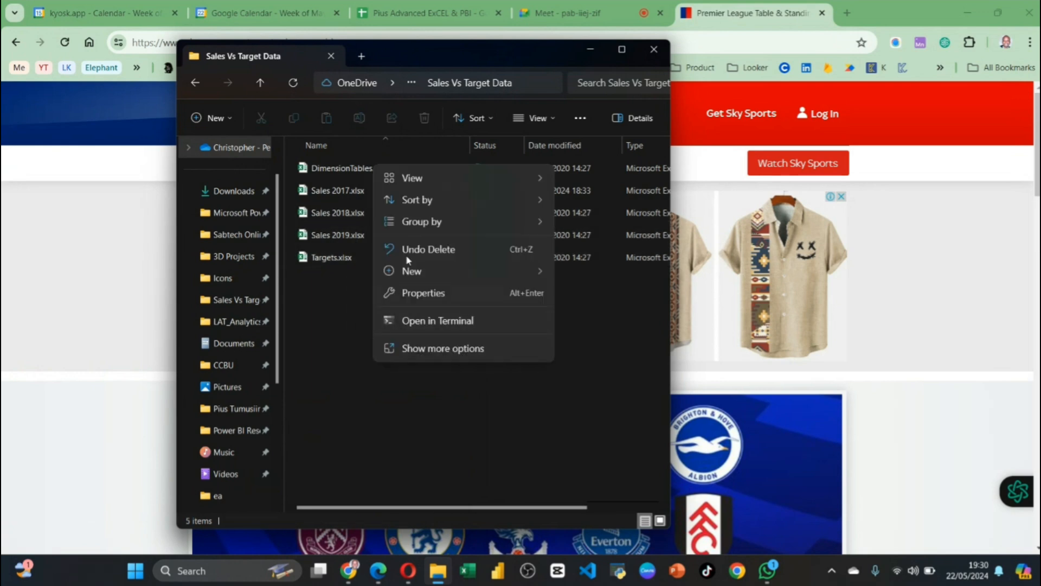
pyautogui.moveTo(395, 200)
pyautogui.moveTo(415, 272)
pyautogui.click(570, 275)
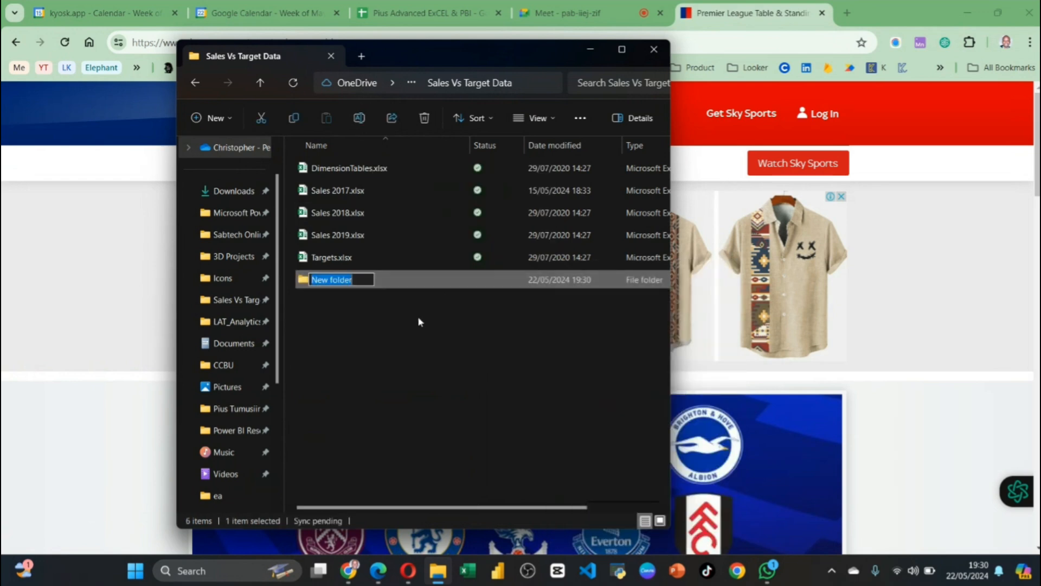
pyautogui.write('Sales')
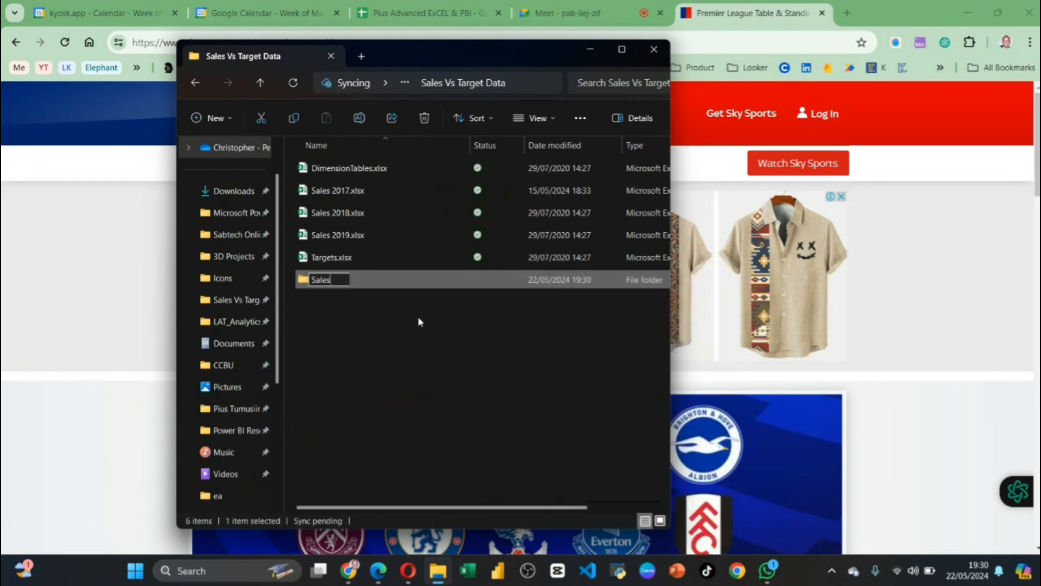
pyautogui.press('Return')
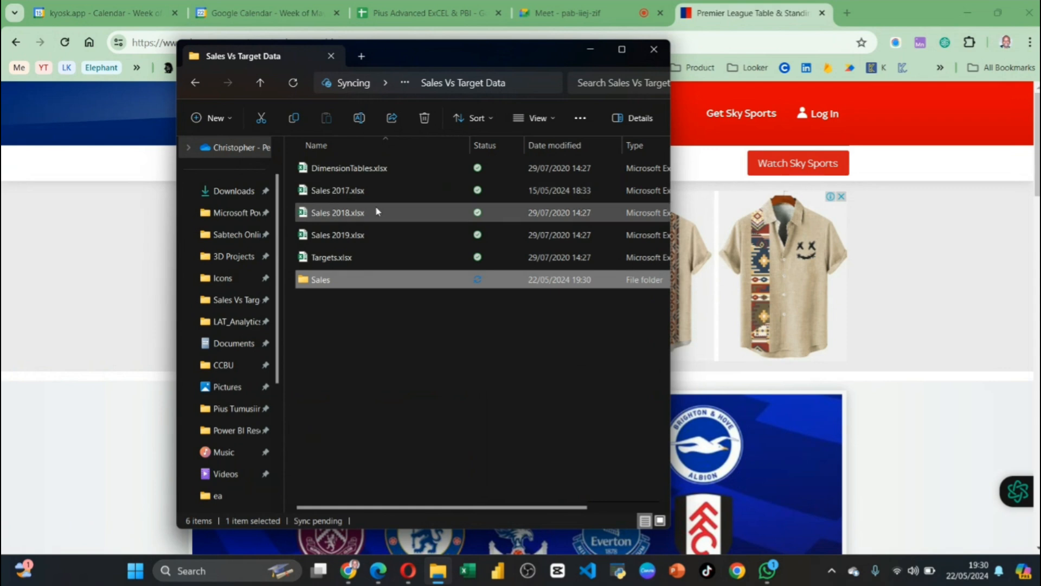
# Move Sales 2017.xlsx and Sales 2018.xlsx into the Sales folder and open that folder
pyautogui.moveTo(377, 209); pyautogui.dragTo(333, 172)
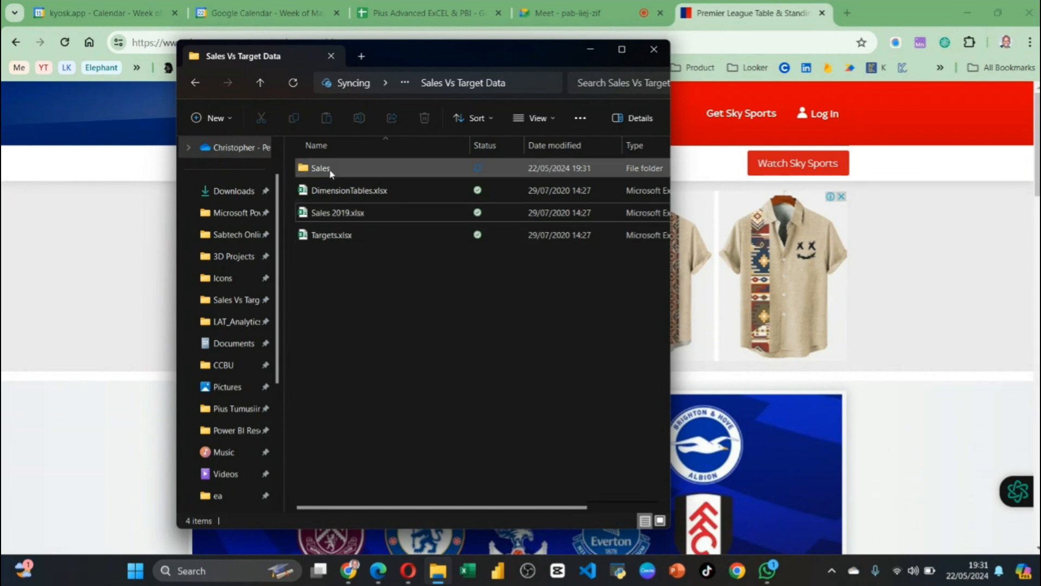
pyautogui.doubleClick(311, 170)
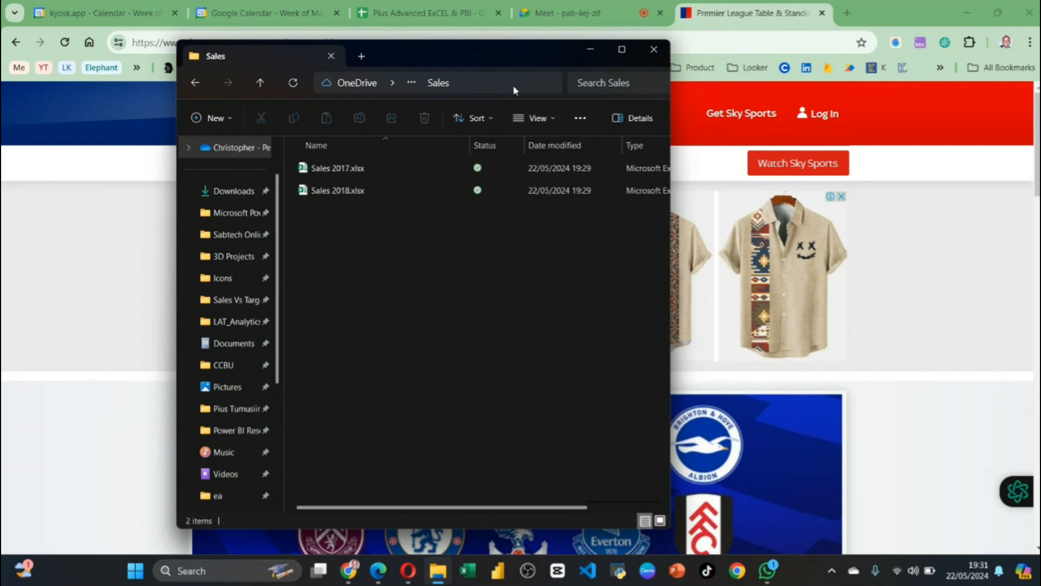
# Switch to Excel, maximize its window, and create a blank workbook
pyautogui.click(478, 575)
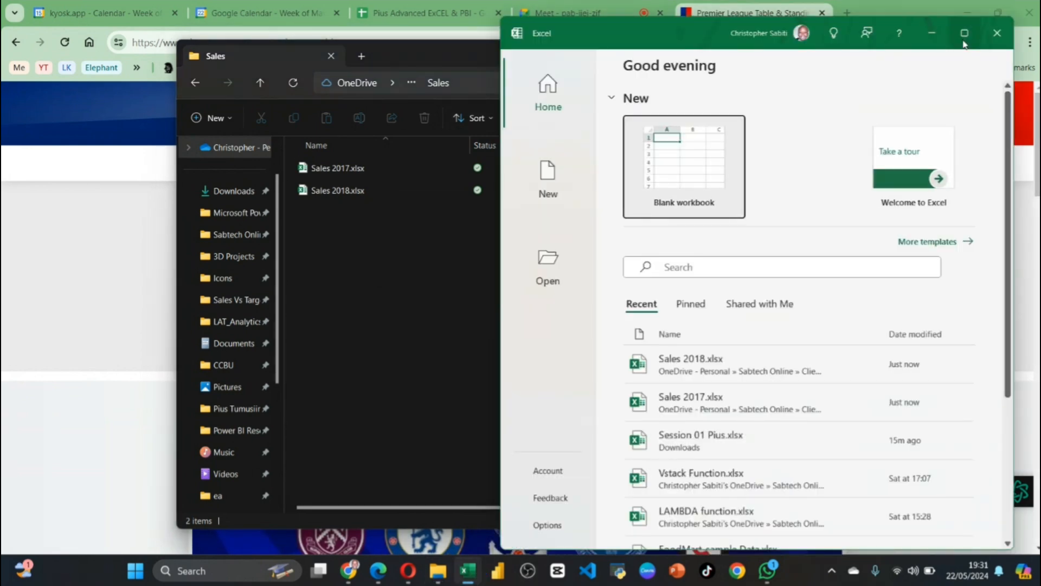
pyautogui.click(964, 43)
pyautogui.click(162, 154)
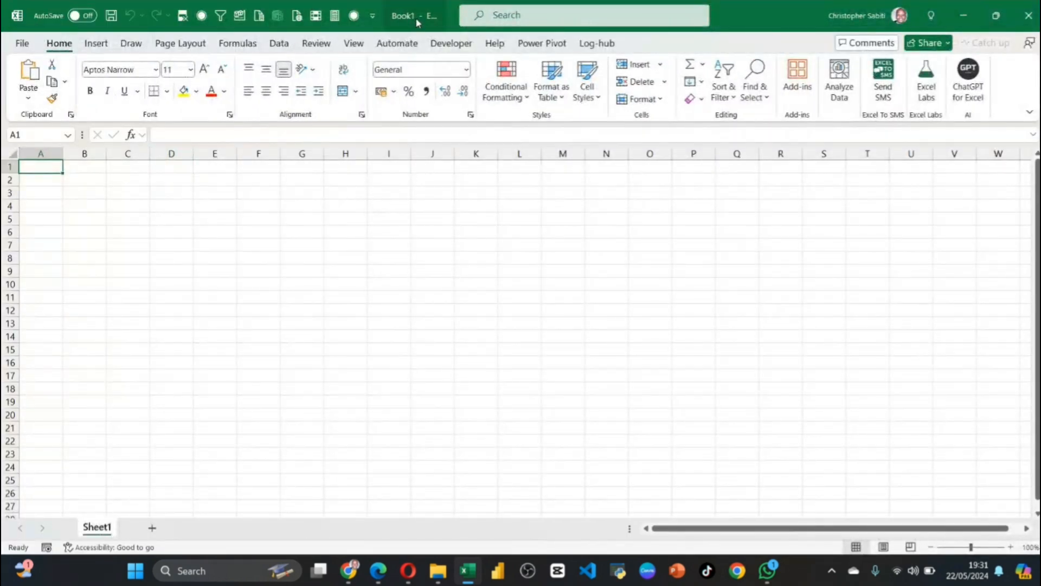
# Start saving the new workbook and browse for a save location through the full Save As dialog
pyautogui.hotkey('ctrl', 's')
pyautogui.click(486, 311)
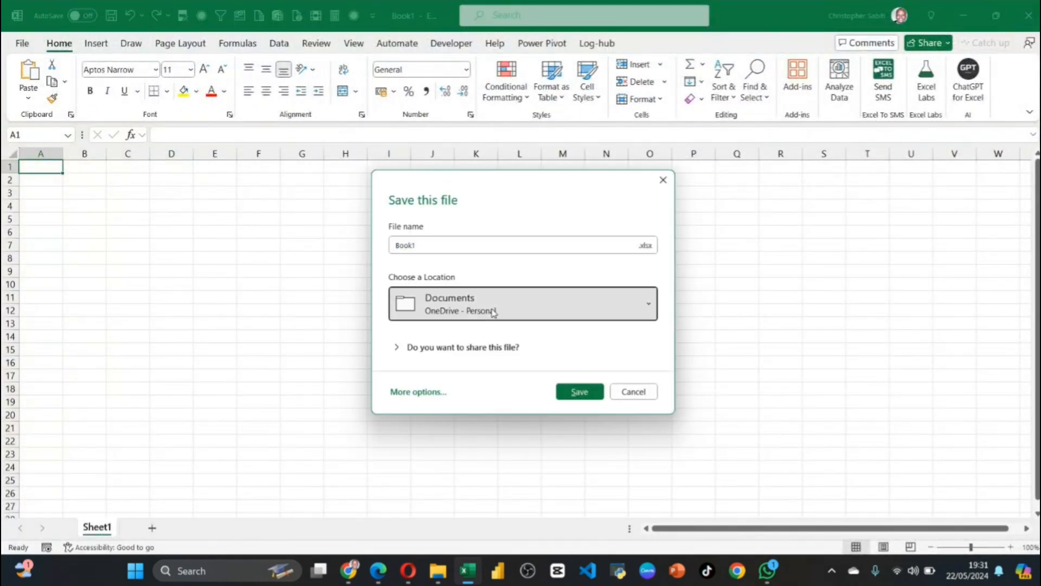
pyautogui.click(486, 313)
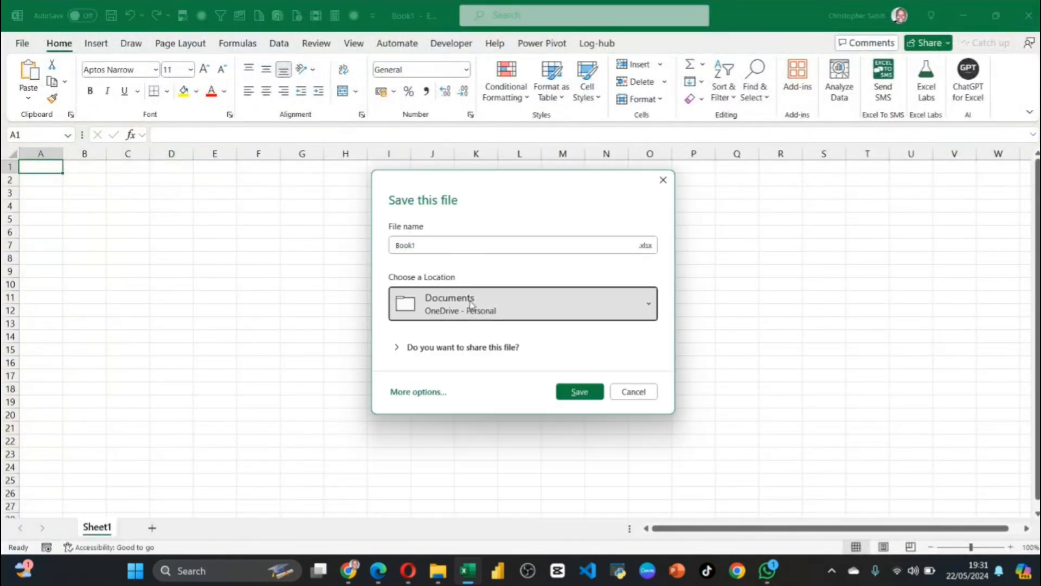
pyautogui.click(417, 353)
pyautogui.click(429, 431)
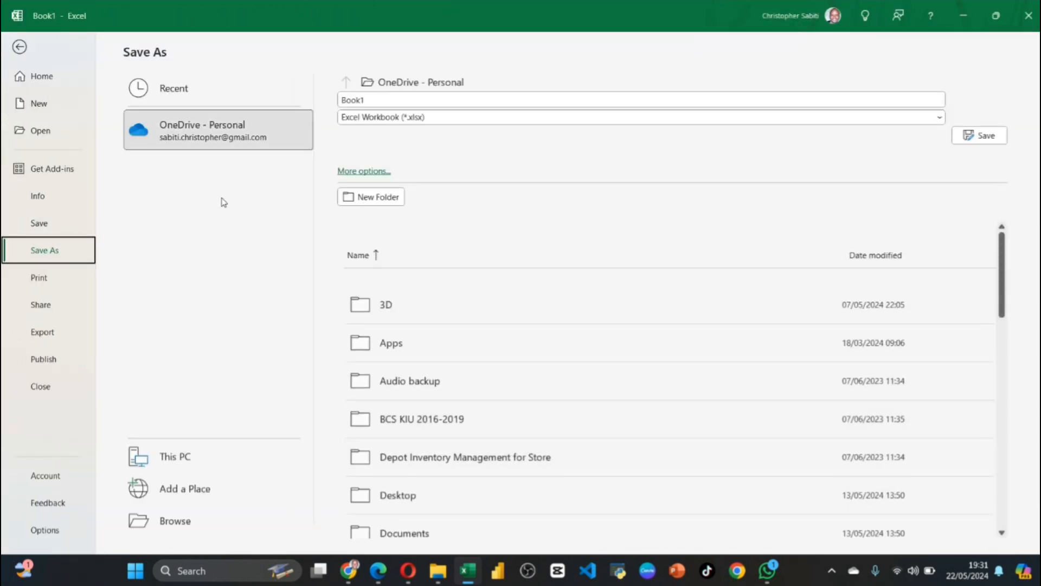
pyautogui.click(182, 524)
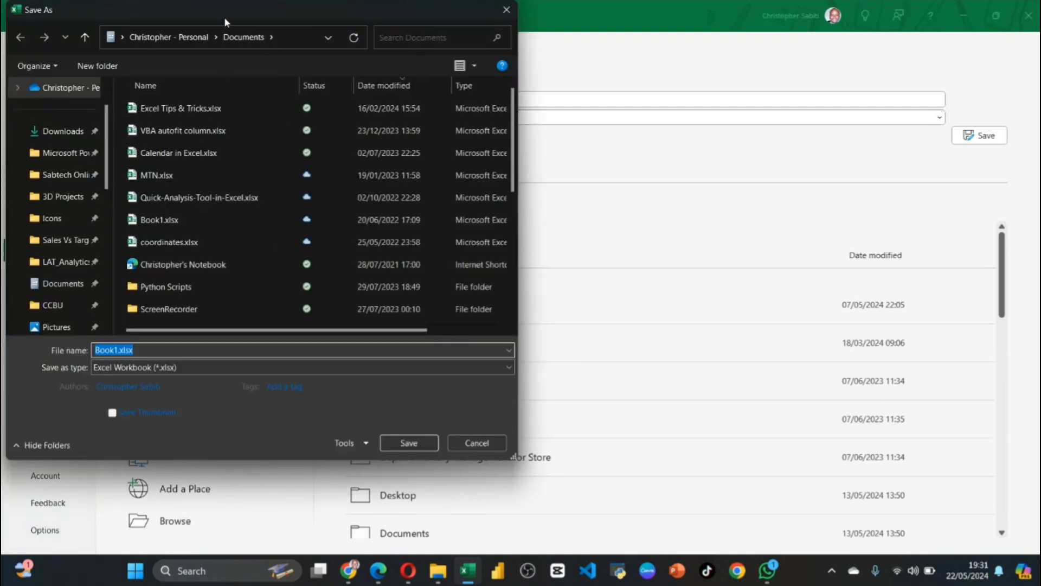
pyautogui.moveTo(224, 17); pyautogui.dragTo(345, 49)
pyautogui.scroll(1, 179, 217)
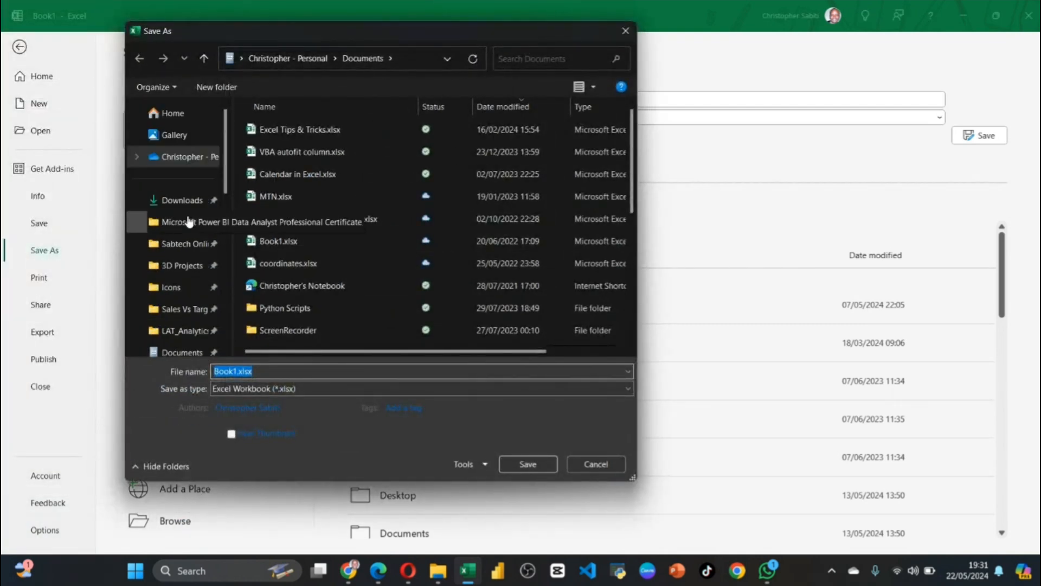
pyautogui.scroll(-4, 189, 231)
pyautogui.click(177, 217)
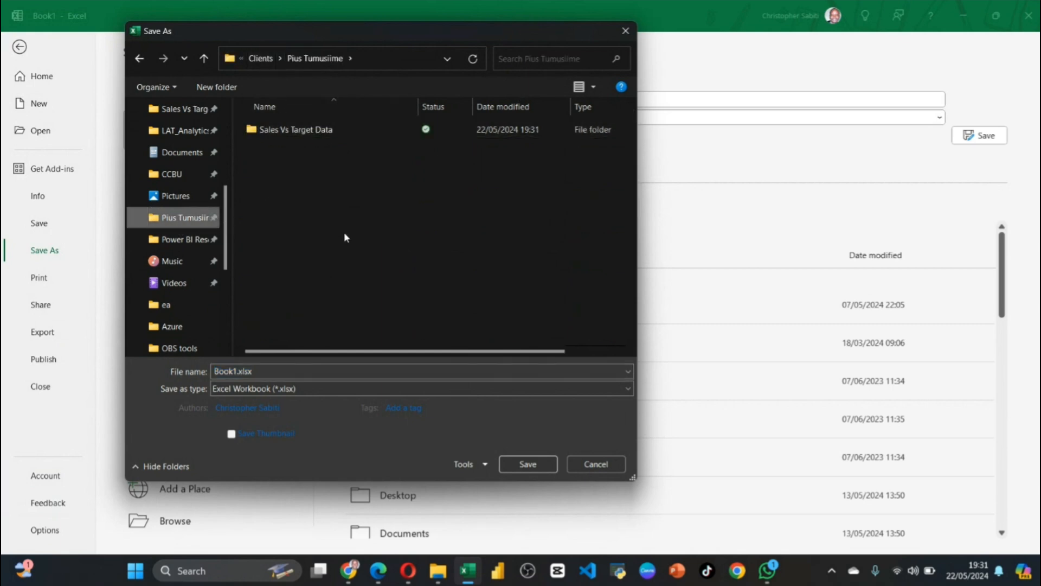
pyautogui.click(281, 370)
pyautogui.write('Session')
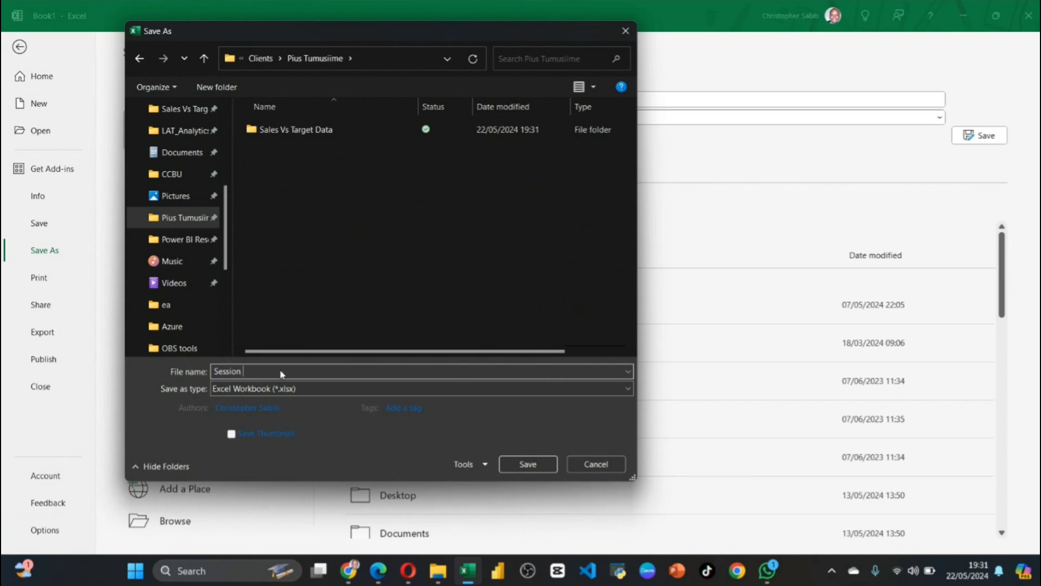
pyautogui.write(' 02 202')
pyautogui.write('0522')
pyautogui.click(528, 464)
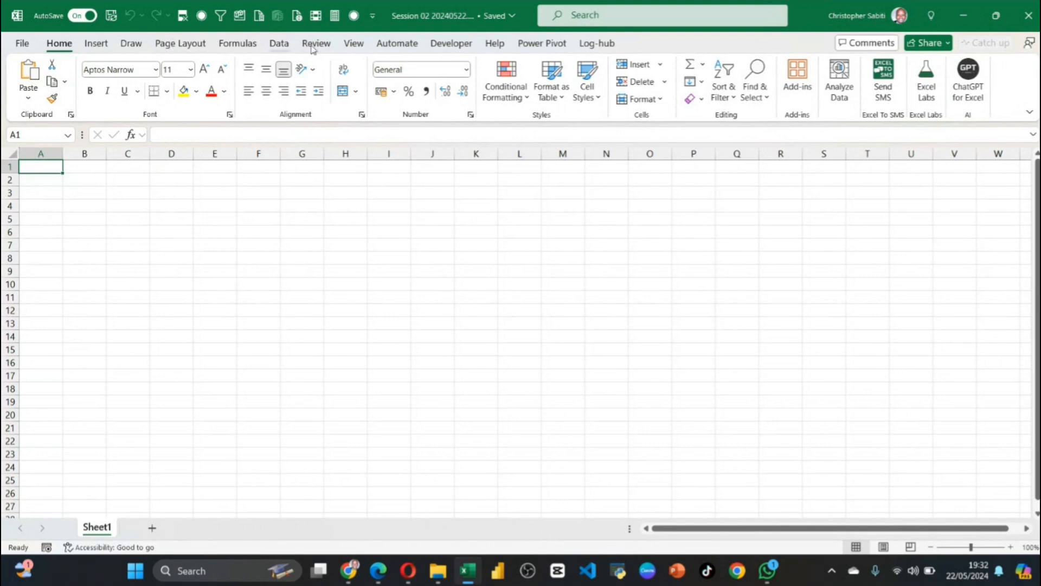
# Display the file-based sources available for getting external data into the workbook
pyautogui.click(279, 46)
pyautogui.click(38, 97)
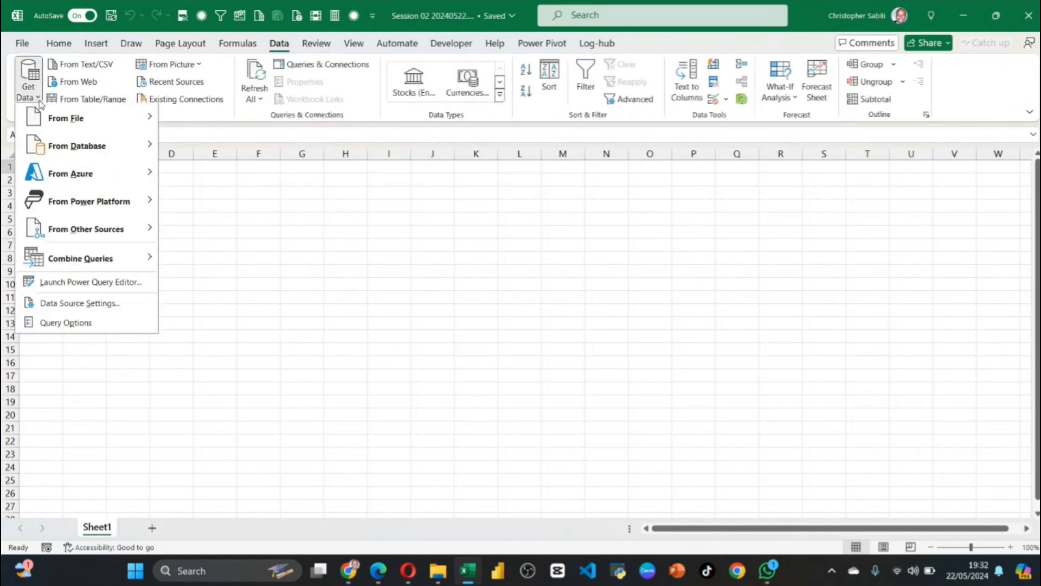
pyautogui.moveTo(109, 119)
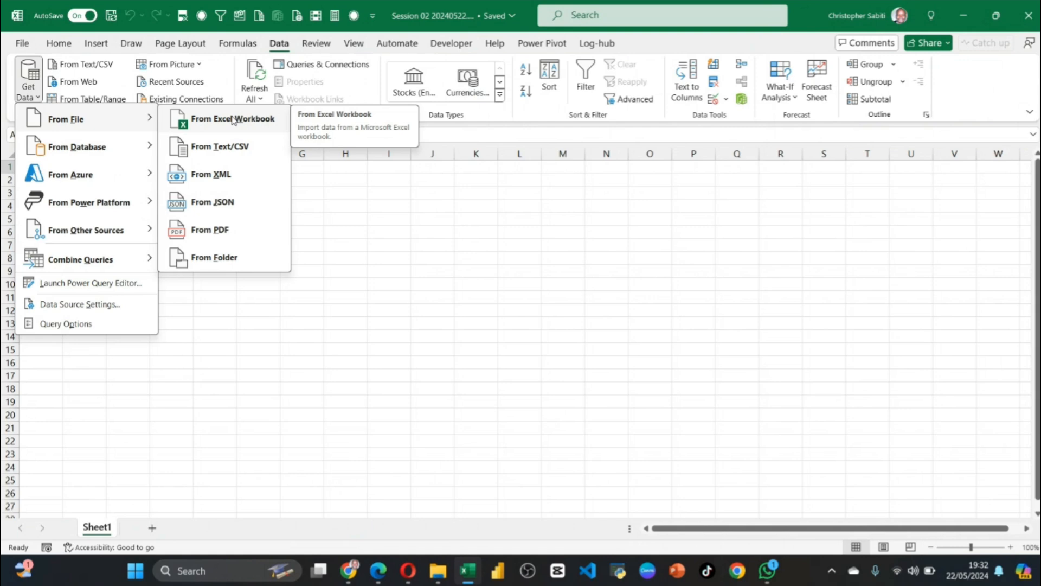
# Switch to File Explorer, review the files in Sales Vs Target Data and its Sales folder, and return to the Excel worksheet
pyautogui.click(438, 571)
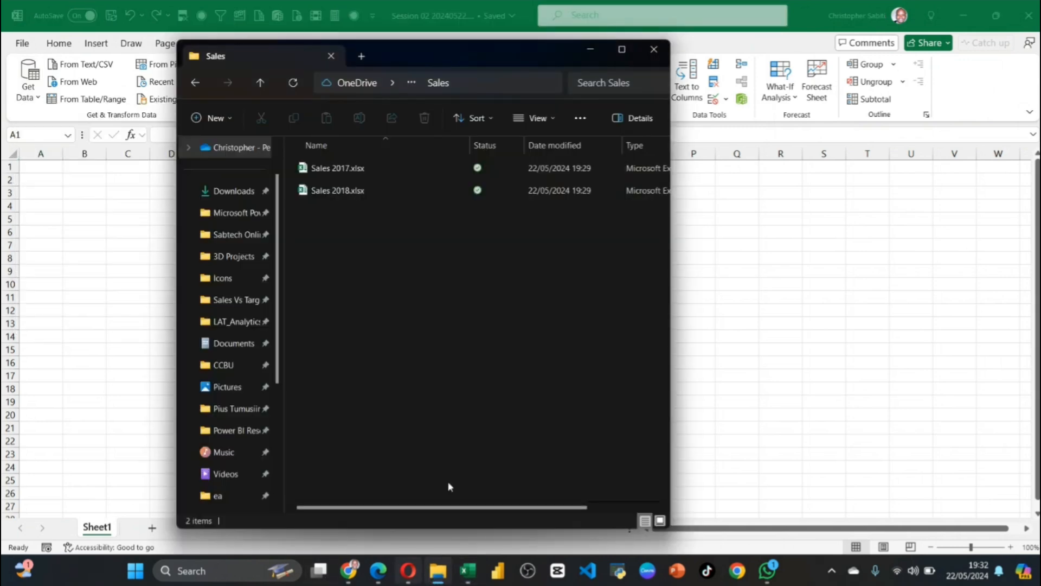
pyautogui.click(256, 87)
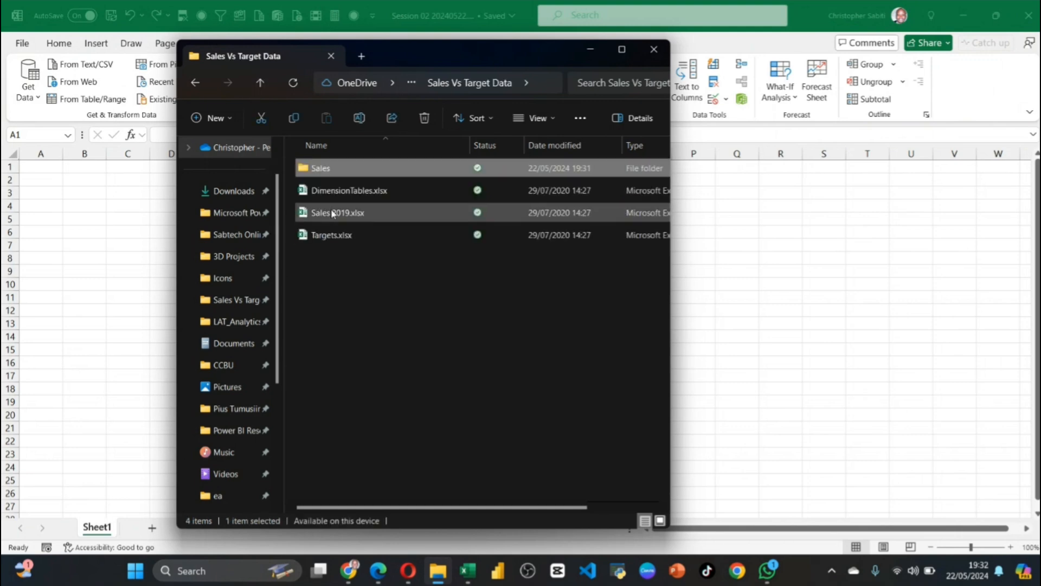
pyautogui.doubleClick(321, 170)
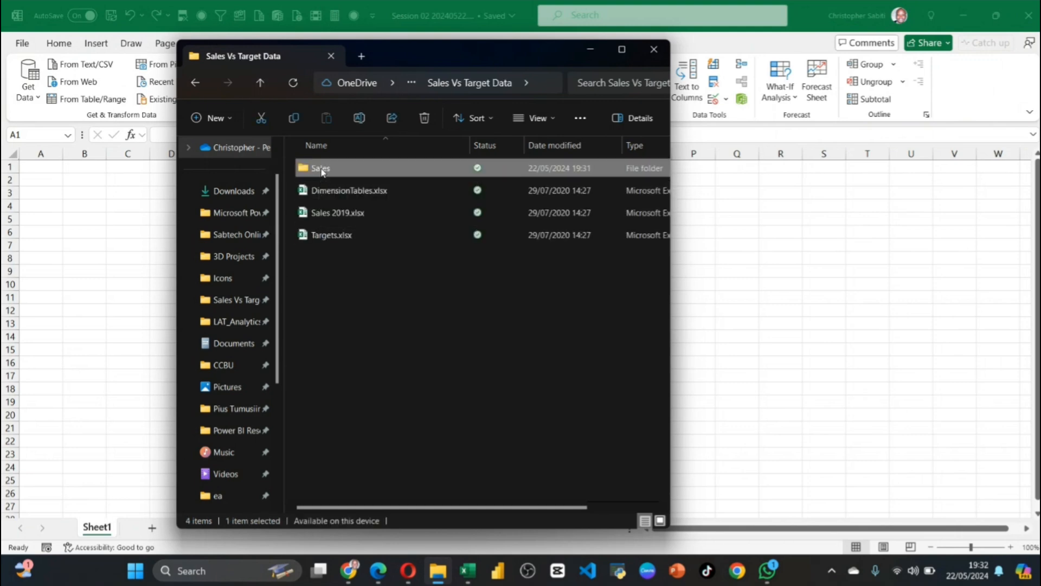
pyautogui.moveTo(353, 175); pyautogui.dragTo(358, 168)
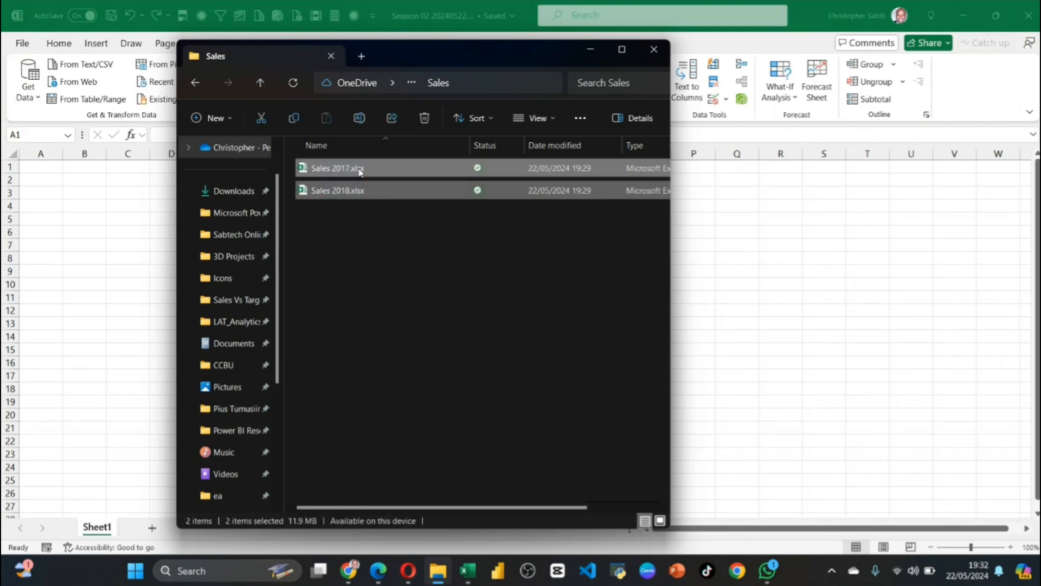
pyautogui.click(340, 237)
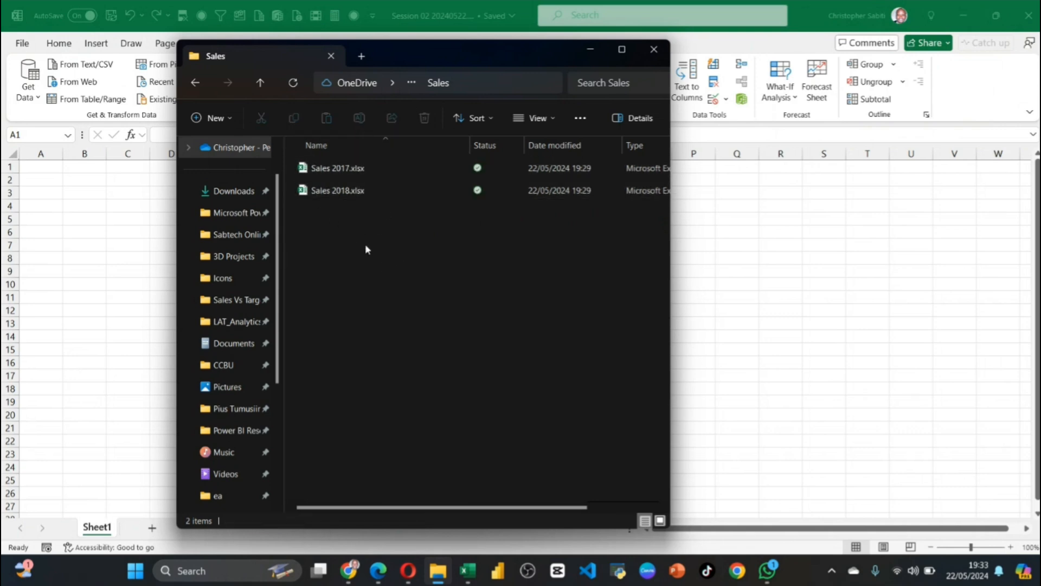
pyautogui.click(135, 230)
pyautogui.click(245, 230)
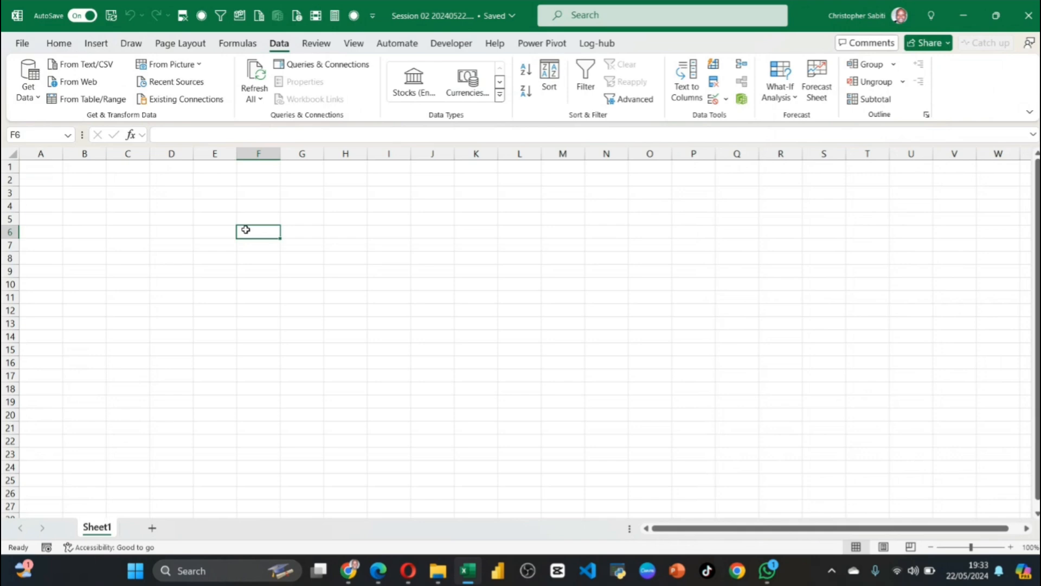
# Start a data import from a folder and select the Sales folder inside Sales Vs Target Data
pyautogui.click(36, 101)
pyautogui.moveTo(72, 123)
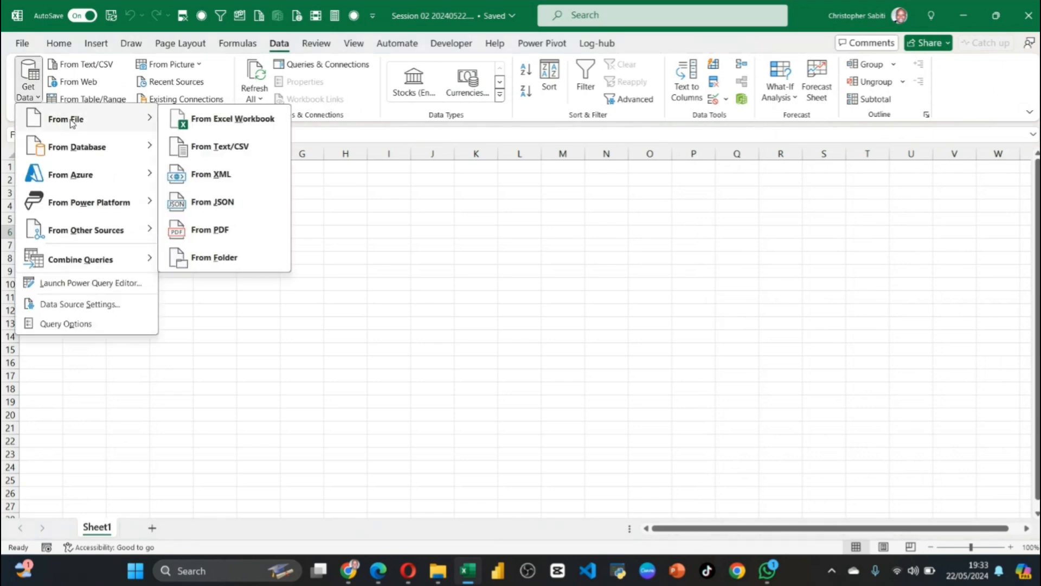
pyautogui.click(214, 258)
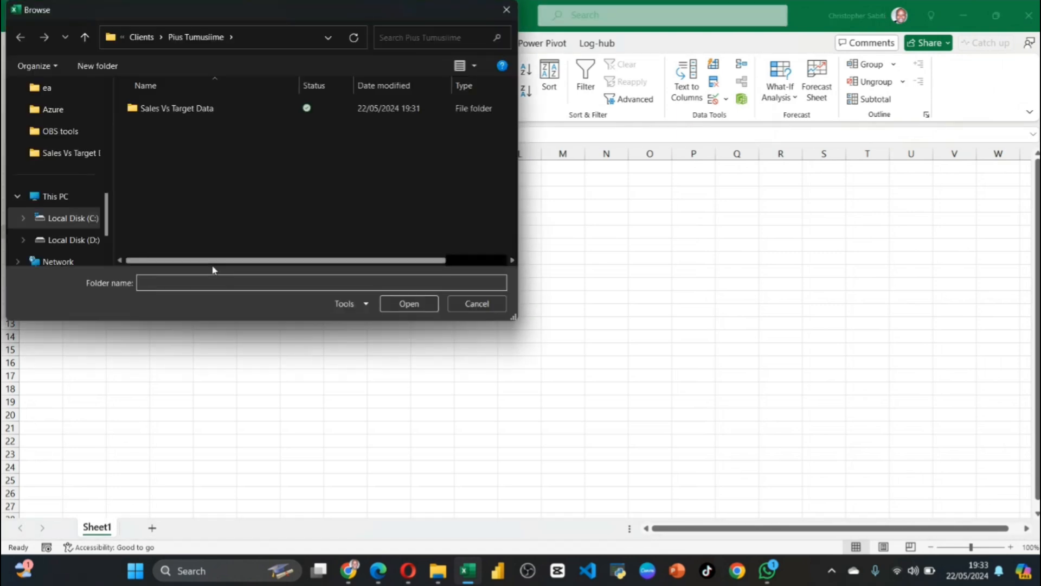
pyautogui.moveTo(290, 21); pyautogui.dragTo(446, 73)
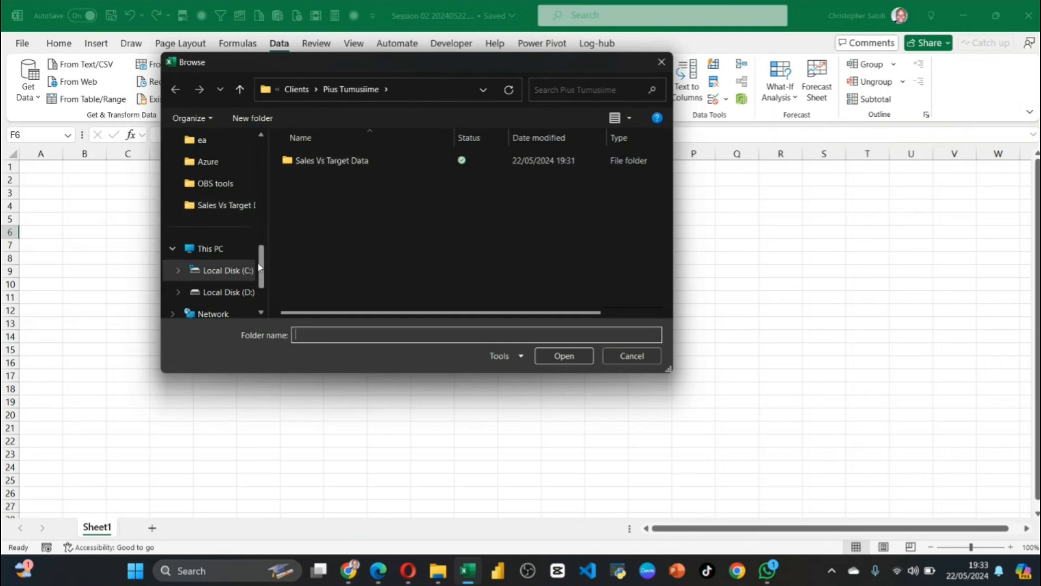
pyautogui.scroll(3, 259, 266)
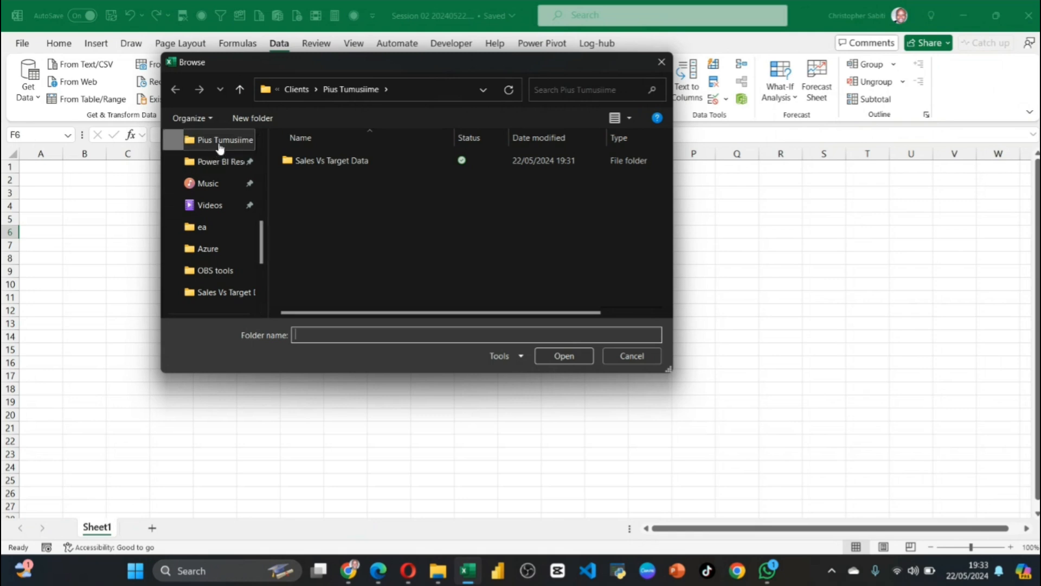
pyautogui.click(220, 147)
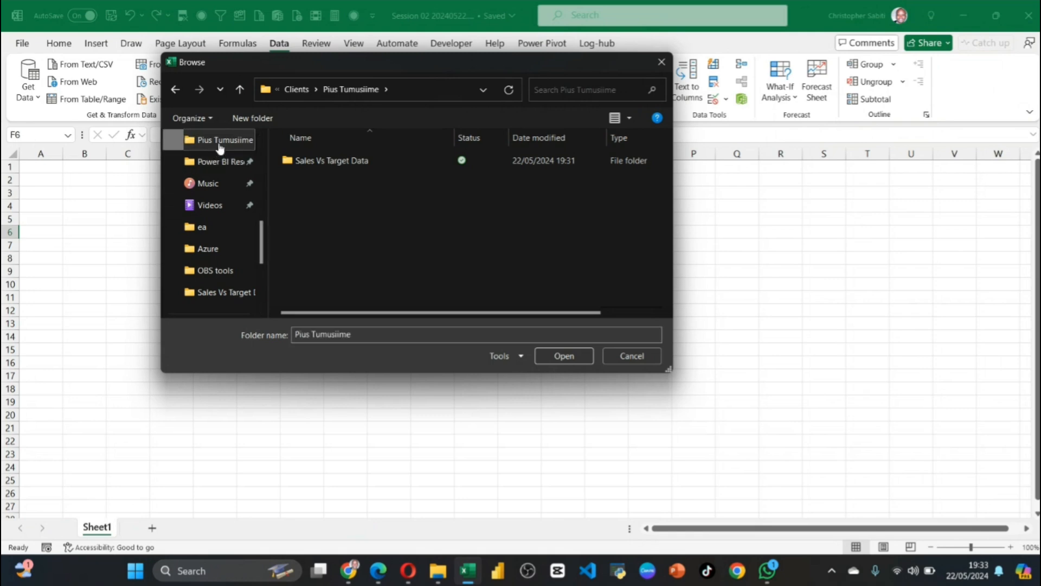
pyautogui.doubleClick(334, 164)
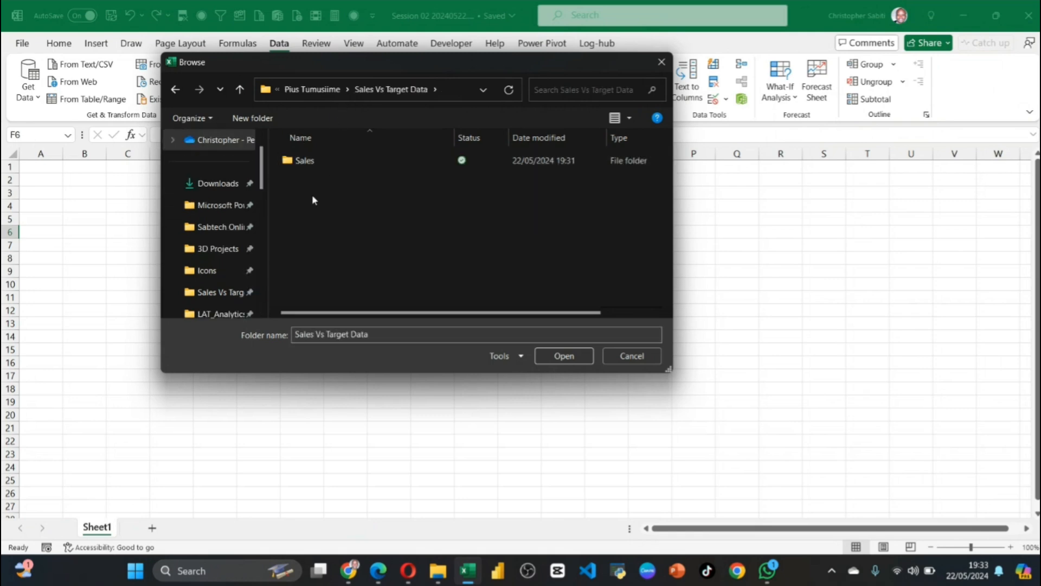
pyautogui.click(294, 166)
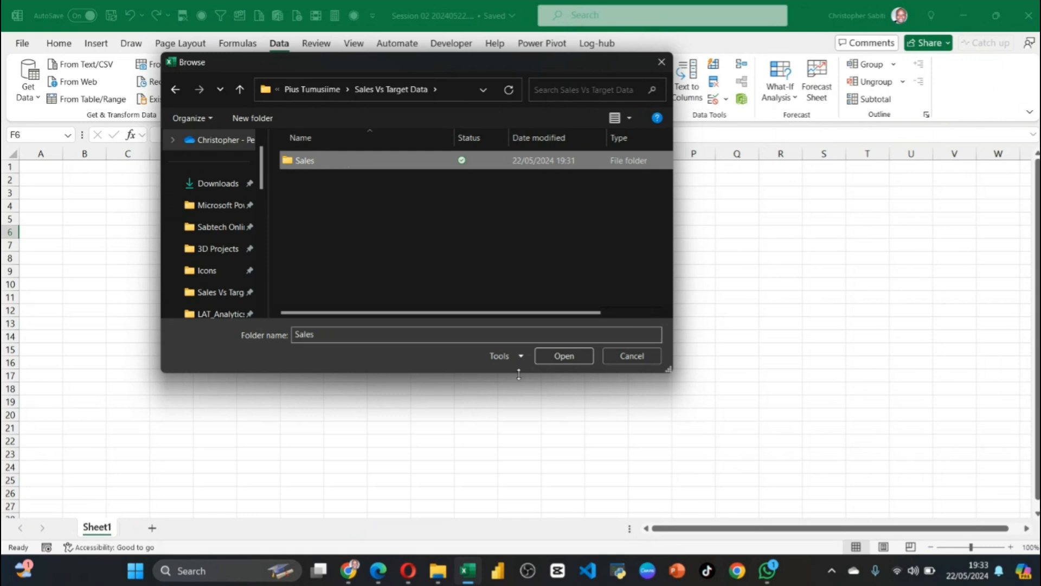
# Compare the files of Sales Vs Target Data in File Explorer with the import's folder browser, placing both windows side by side
pyautogui.click(442, 572)
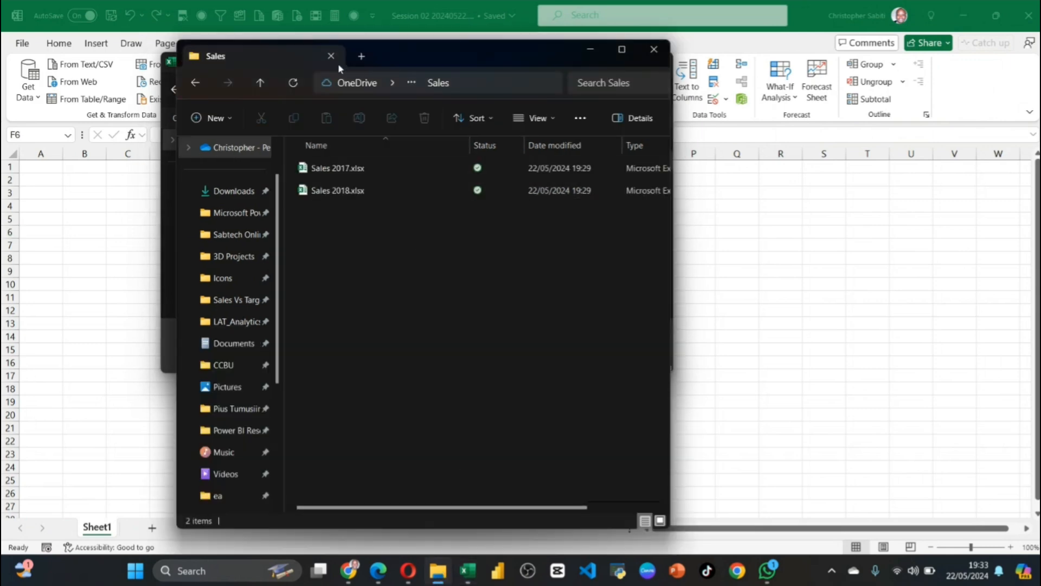
pyautogui.click(265, 83)
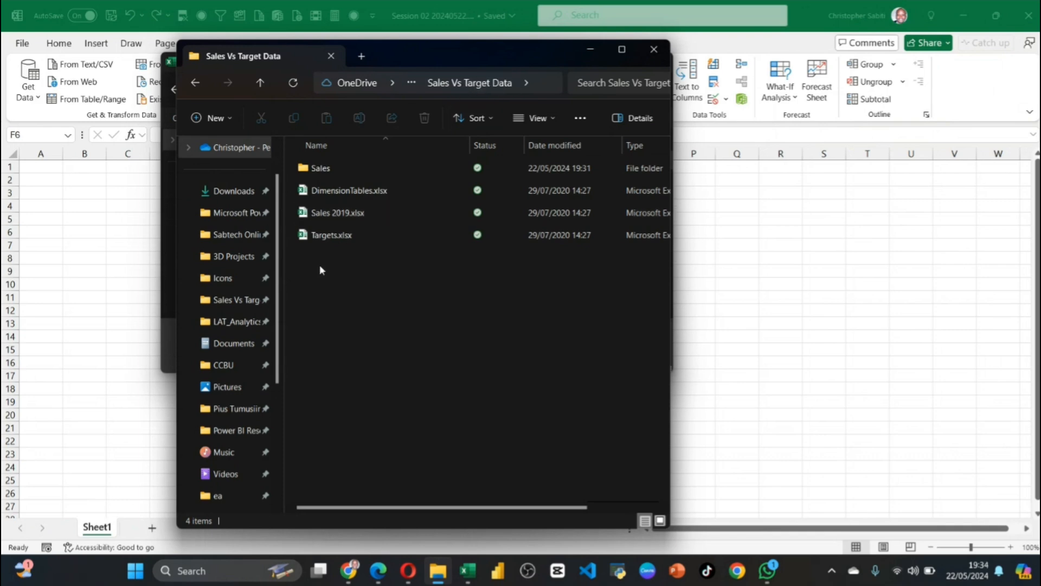
pyautogui.moveTo(320, 267); pyautogui.dragTo(339, 199)
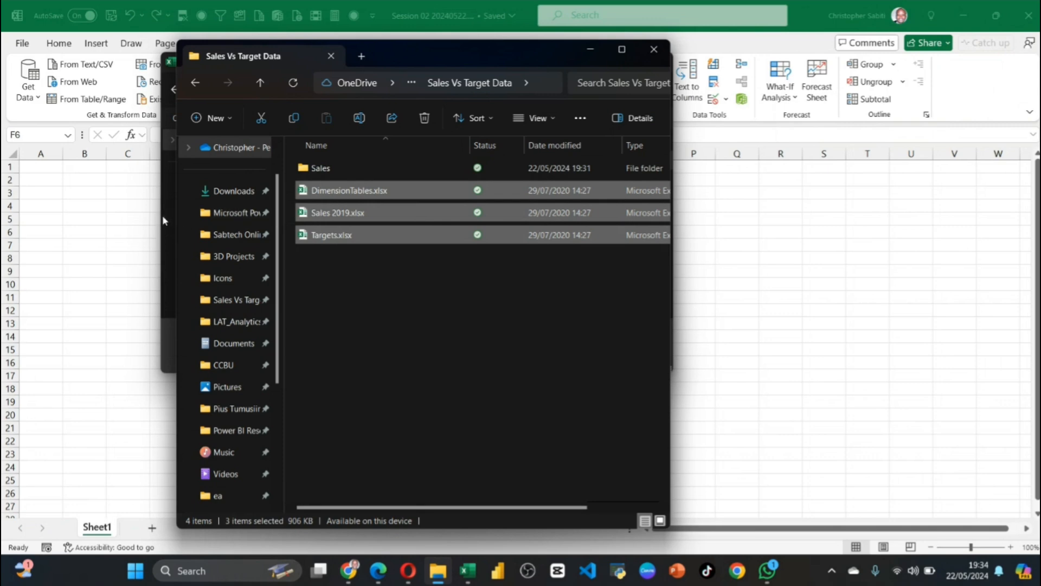
pyautogui.click(170, 62)
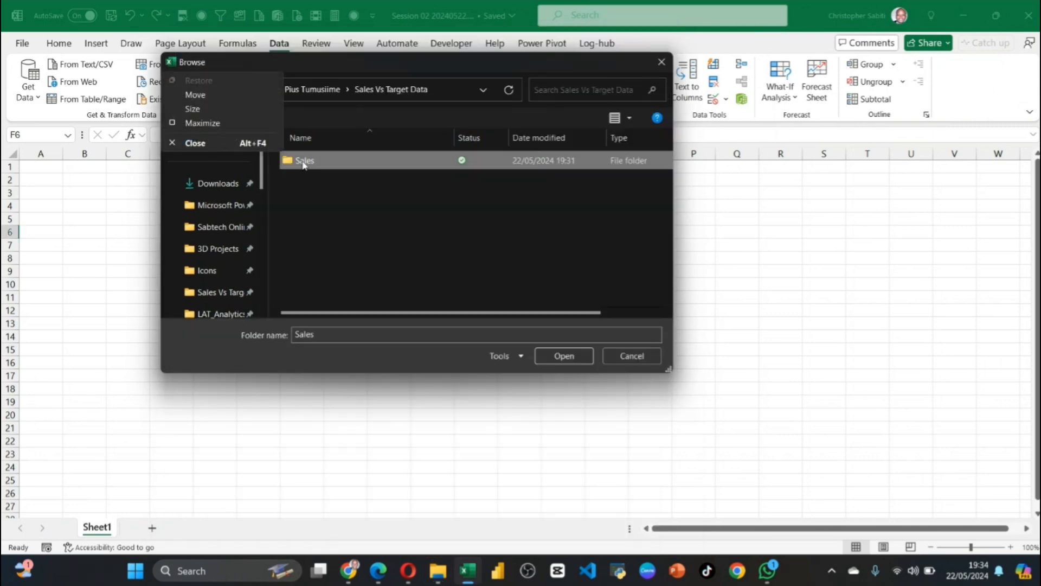
pyautogui.click(327, 196)
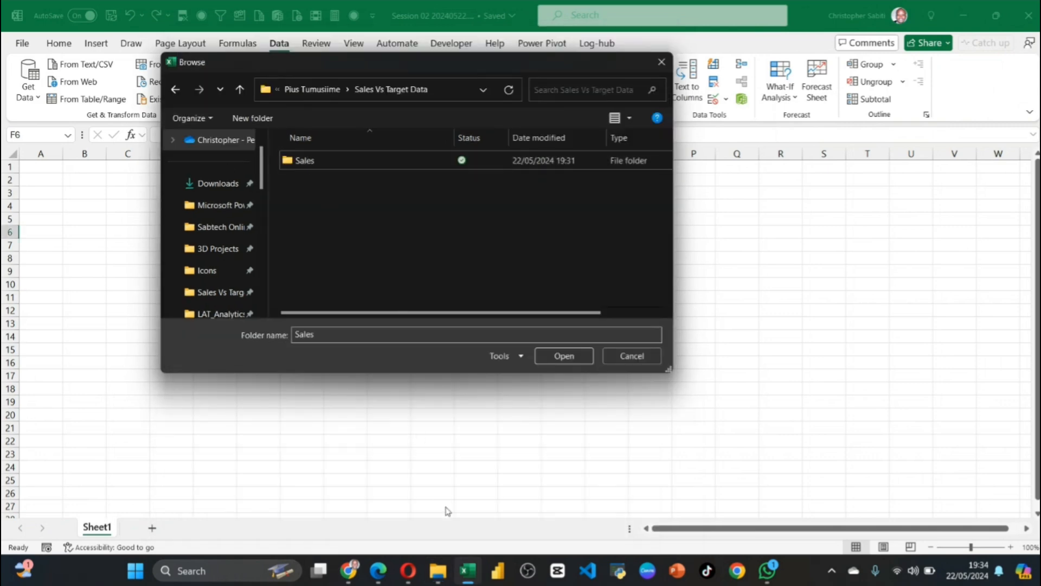
pyautogui.click(437, 582)
pyautogui.moveTo(426, 58); pyautogui.dragTo(745, 68)
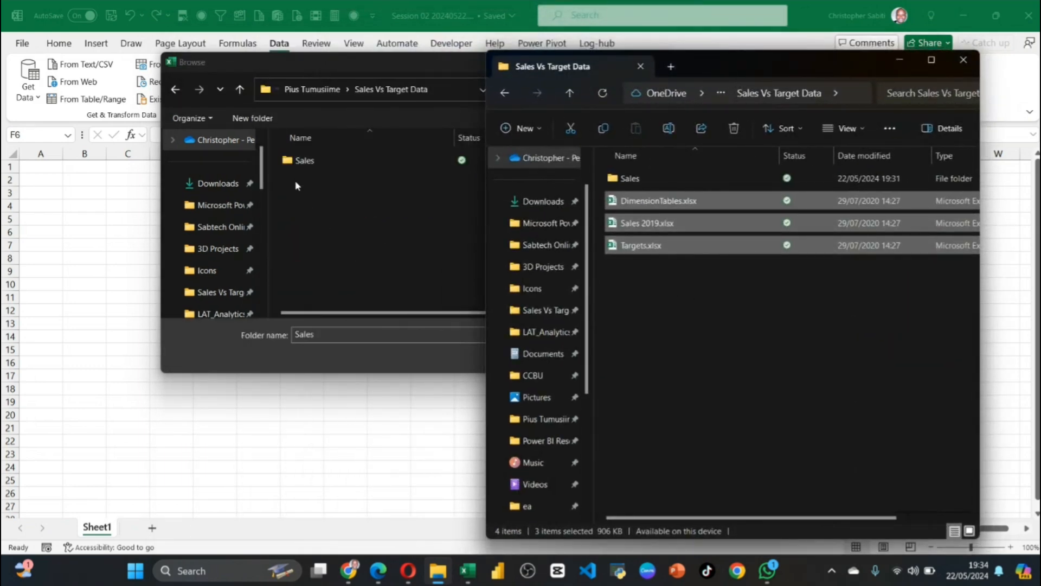
# Confirm the Sales folder as the import source and open its file list for transformation in the Power Query Editor
pyautogui.click(297, 166)
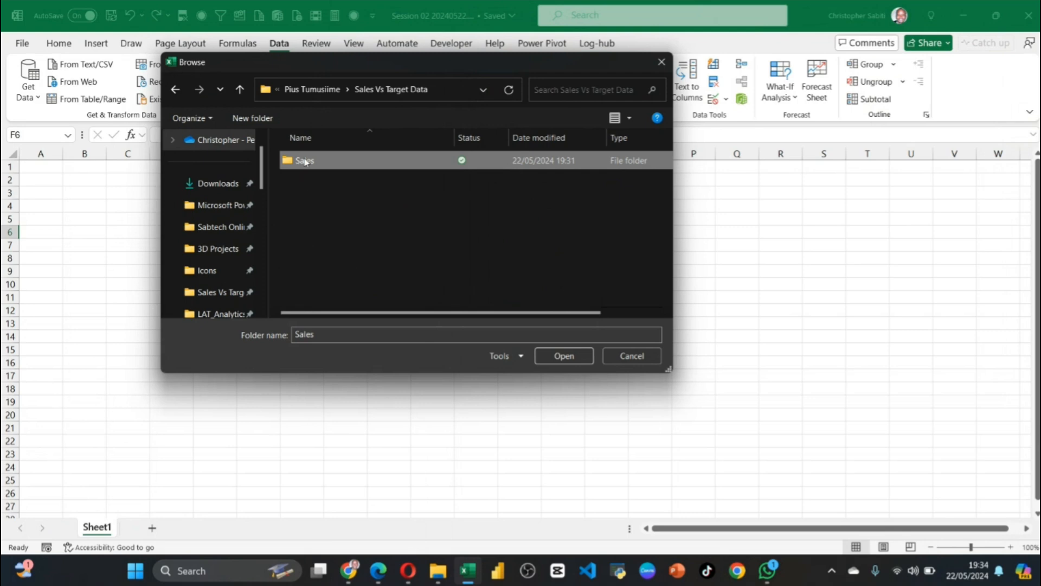
pyautogui.click(560, 361)
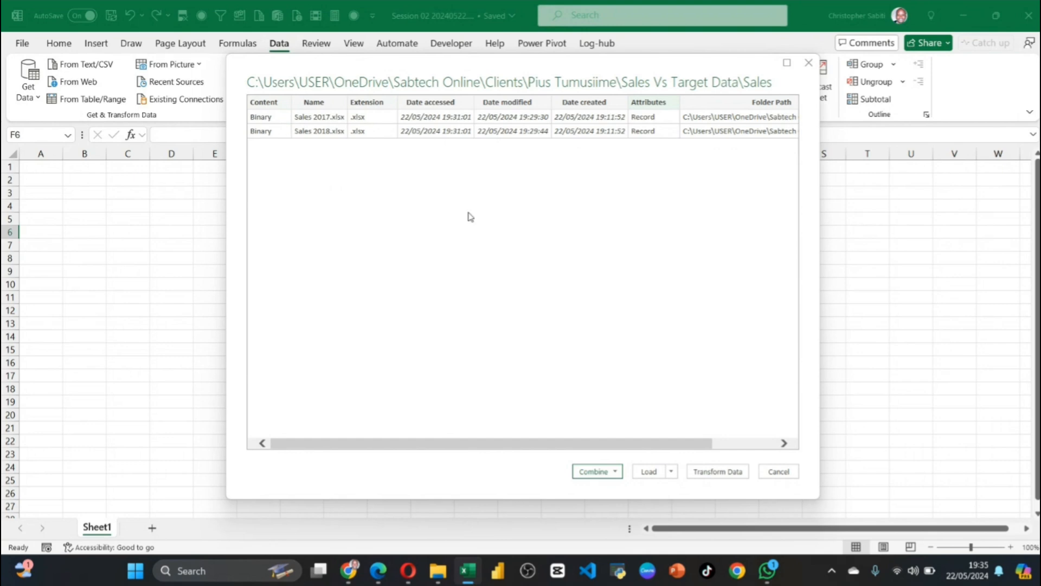
pyautogui.click(725, 472)
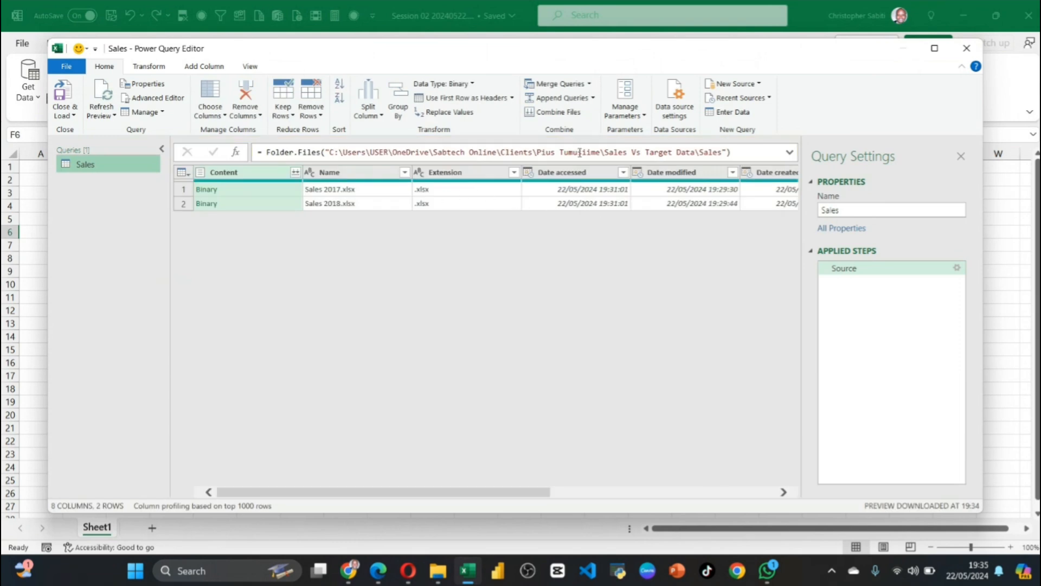
# Expand the formula bar and examine the Folder.Files formula with the Sales folder path
pyautogui.moveTo(722, 152)
pyautogui.mouseDown()
pyautogui.moveTo(326, 152)
pyautogui.moveTo(732, 152)
pyautogui.mouseUp()
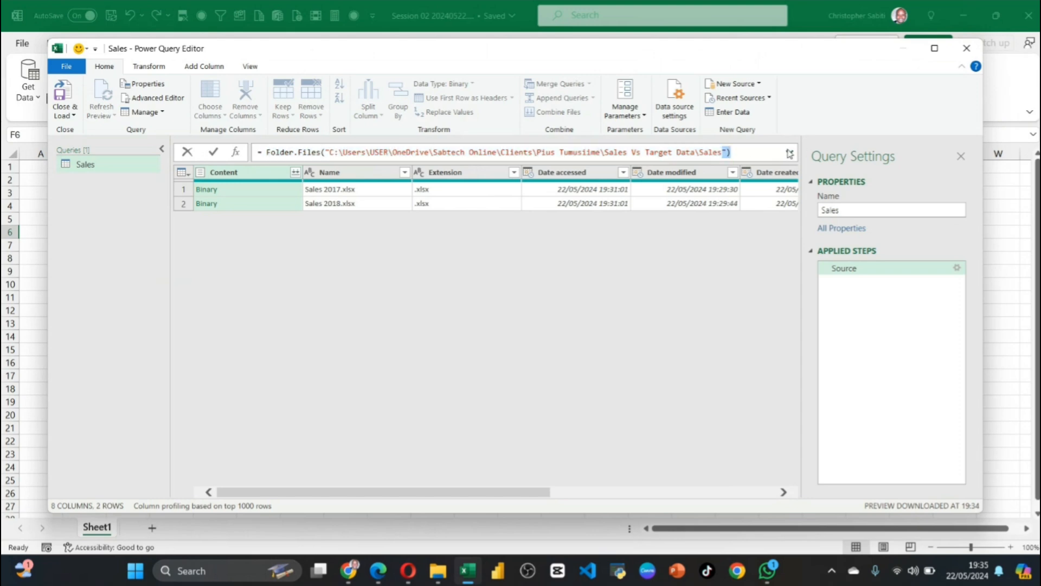
pyautogui.click(790, 152)
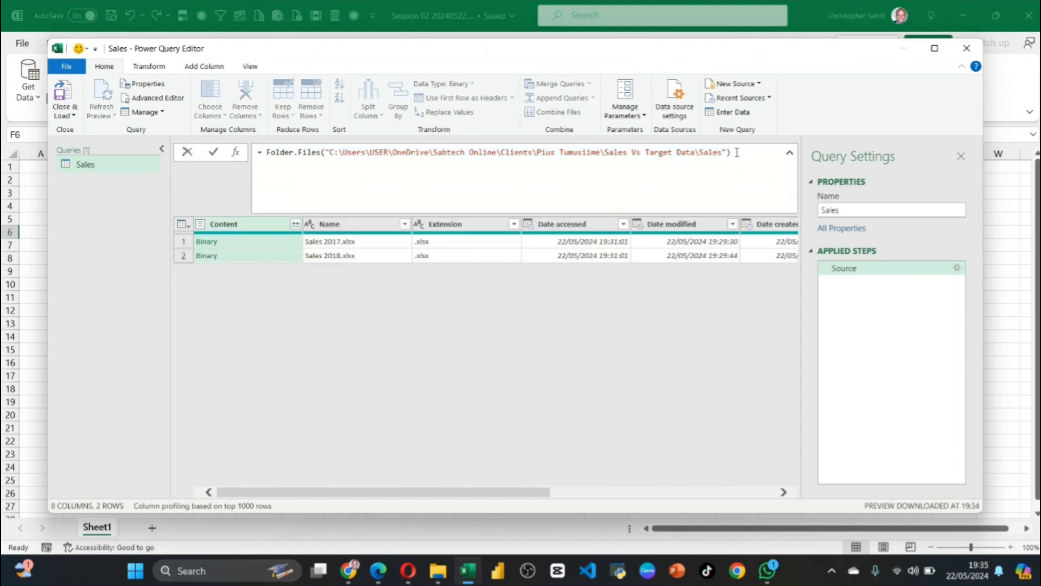
pyautogui.moveTo(737, 152); pyautogui.dragTo(266, 153)
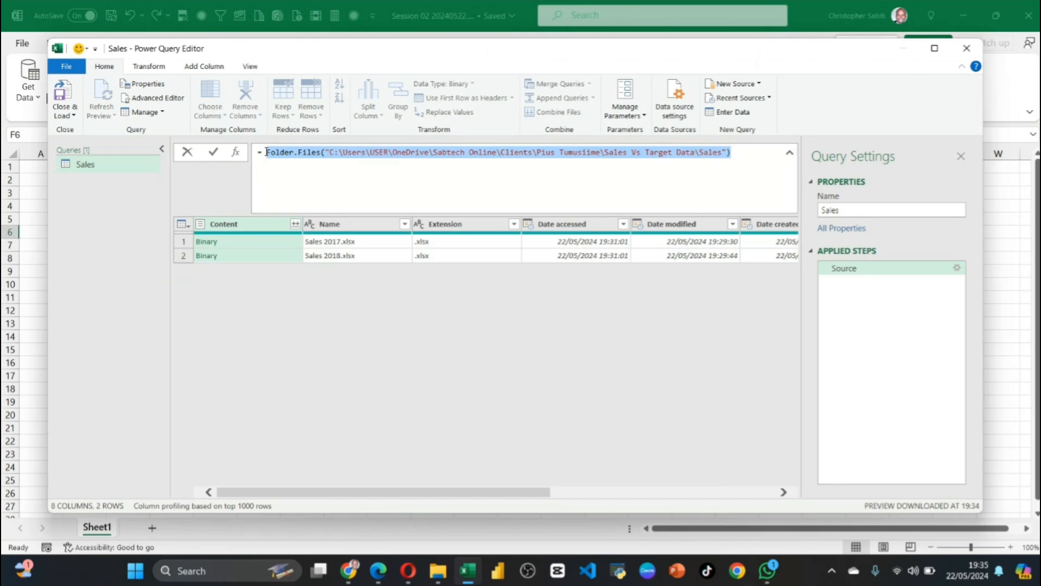
# Reselect the Sales folder as the folder path in the Source step's settings and review the file columns through Folder Path
pyautogui.click(957, 270)
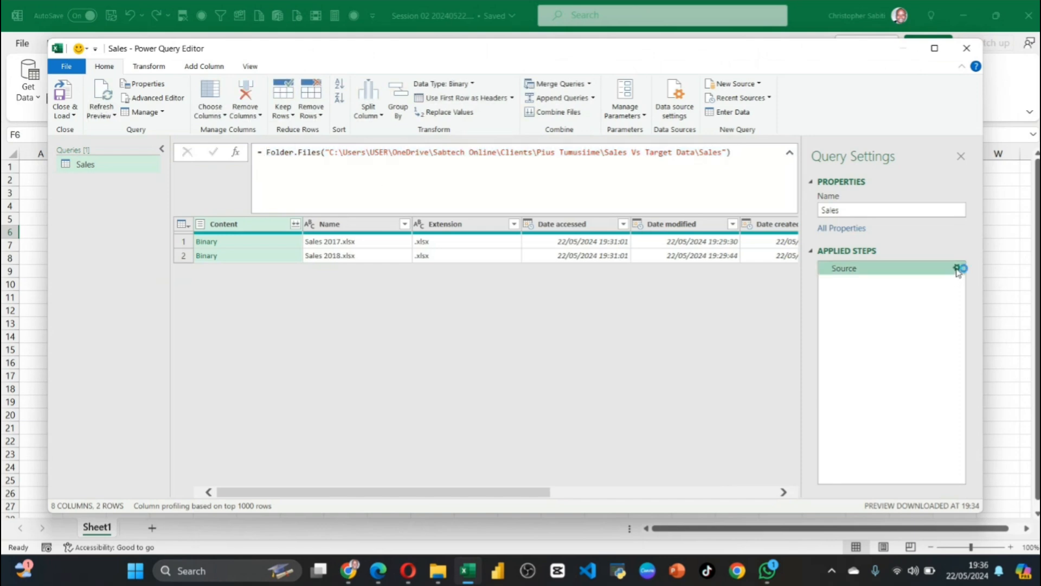
pyautogui.click(957, 269)
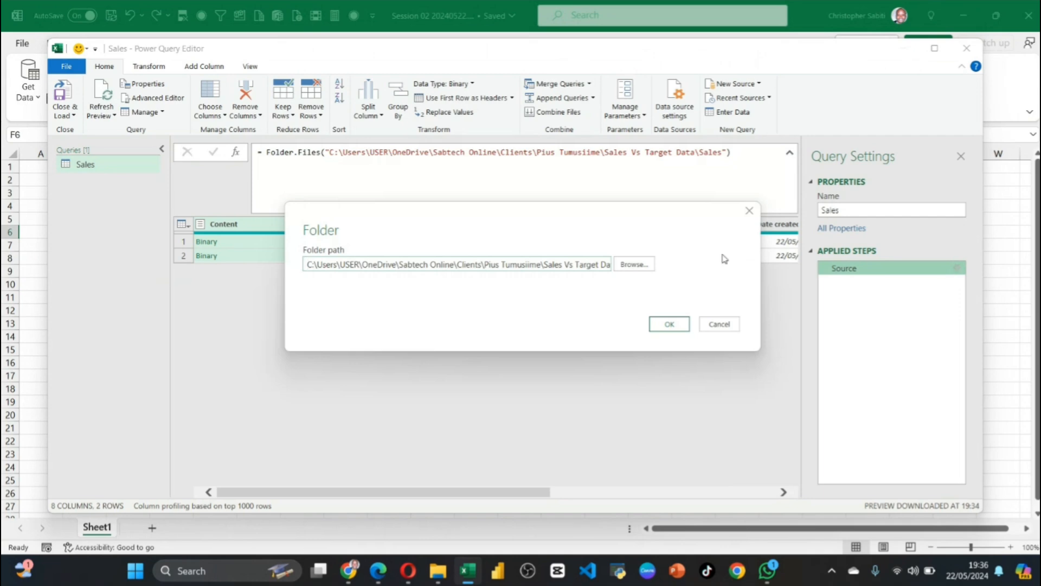
pyautogui.moveTo(306, 264); pyautogui.dragTo(673, 251)
pyautogui.click(634, 264)
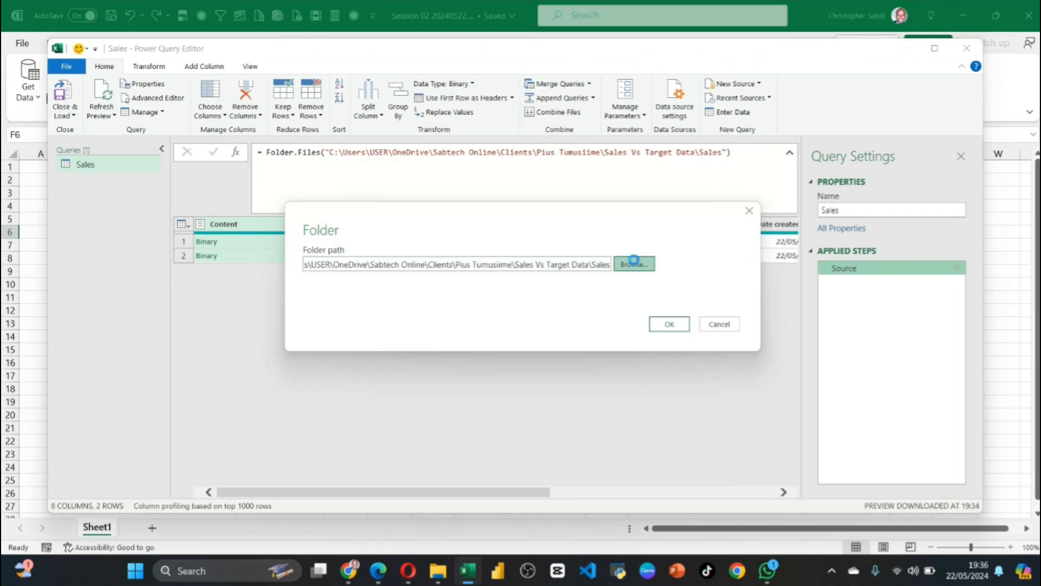
pyautogui.click(436, 295)
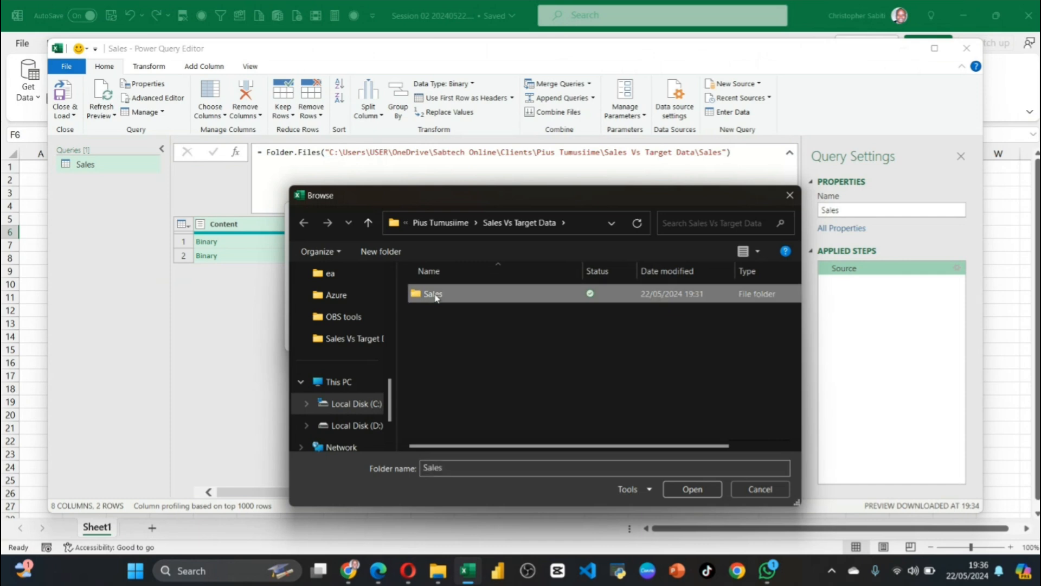
pyautogui.click(701, 490)
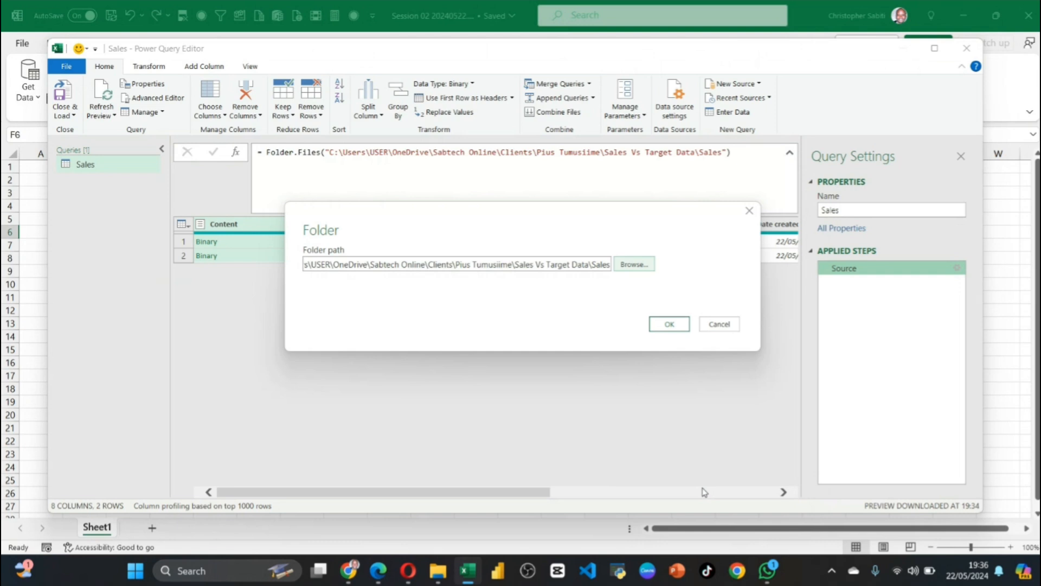
pyautogui.click(677, 327)
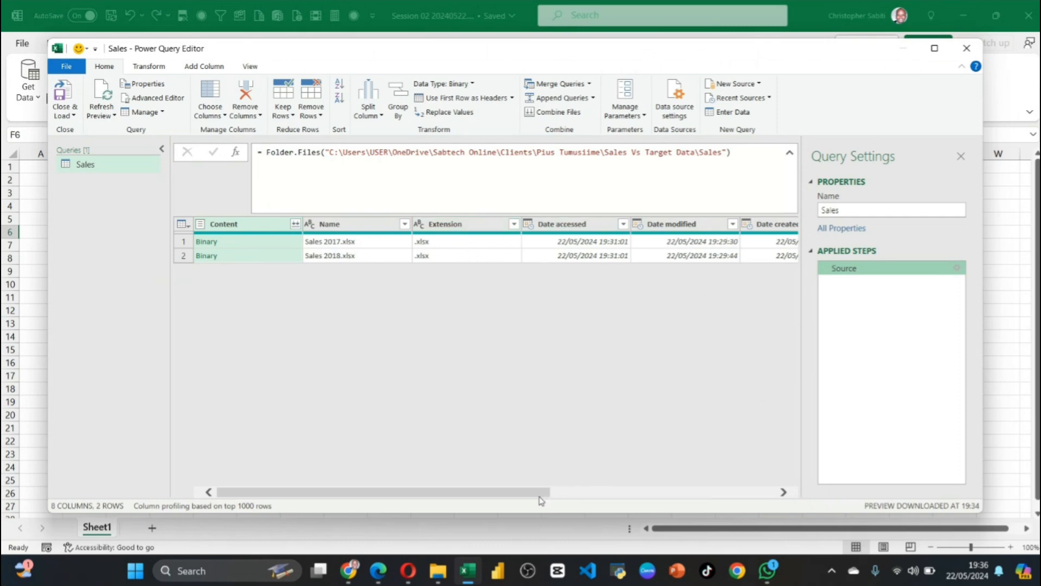
pyautogui.moveTo(540, 498); pyautogui.dragTo(767, 484)
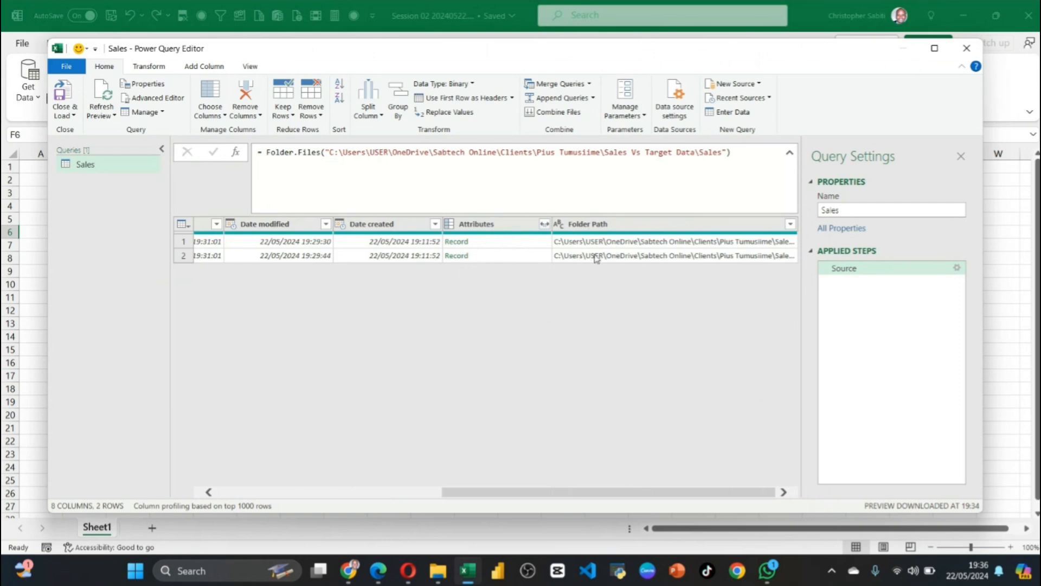
pyautogui.moveTo(702, 494); pyautogui.dragTo(356, 488)
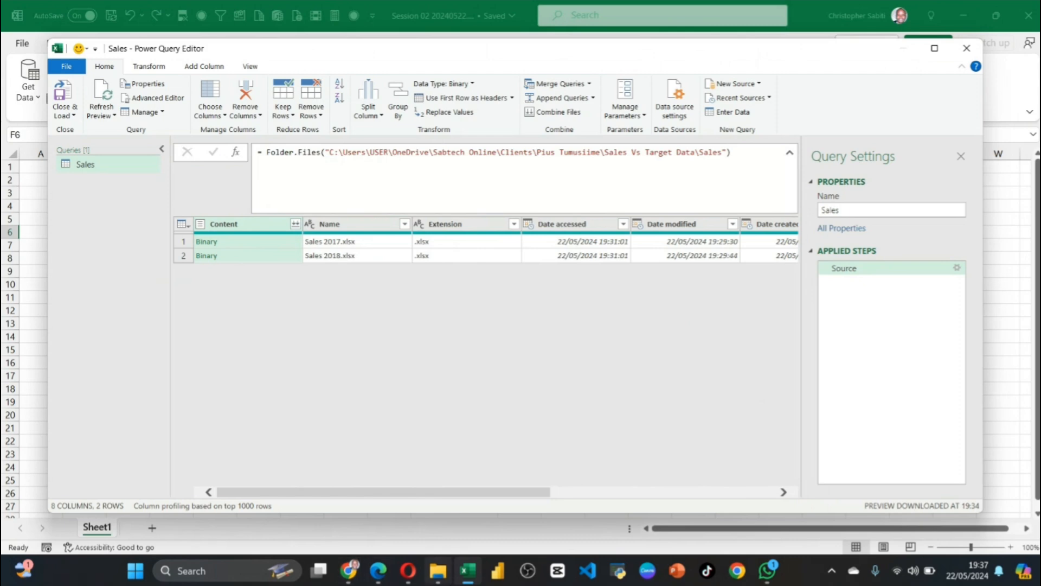
# Open the Downloads folder in a second File Explorer window beside Sales and copy lambda thb.jpg into the Sales folder
pyautogui.click(438, 570)
pyautogui.doubleClick(631, 178)
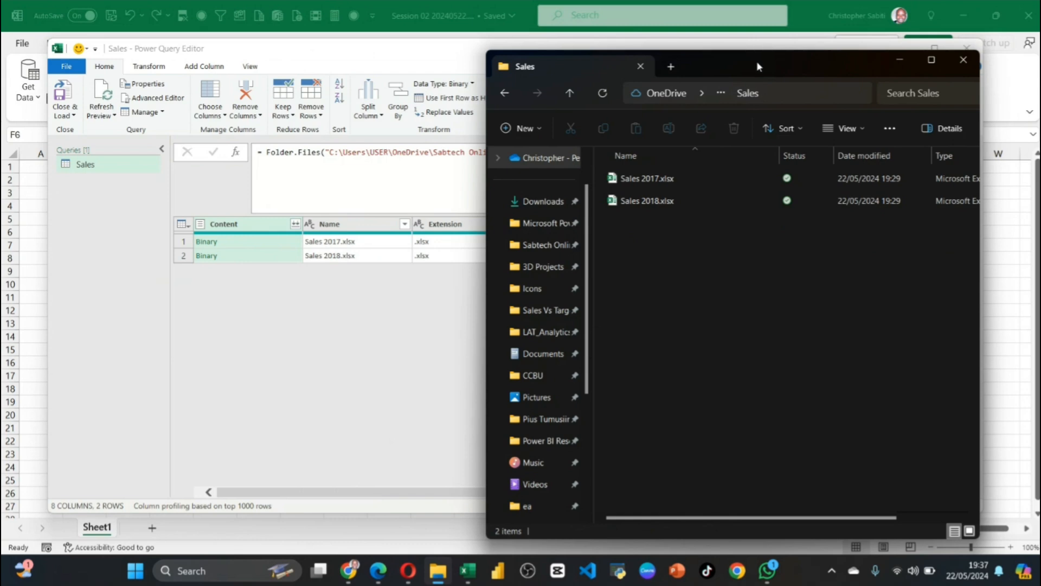
pyautogui.rightClick(541, 212)
pyautogui.click(590, 254)
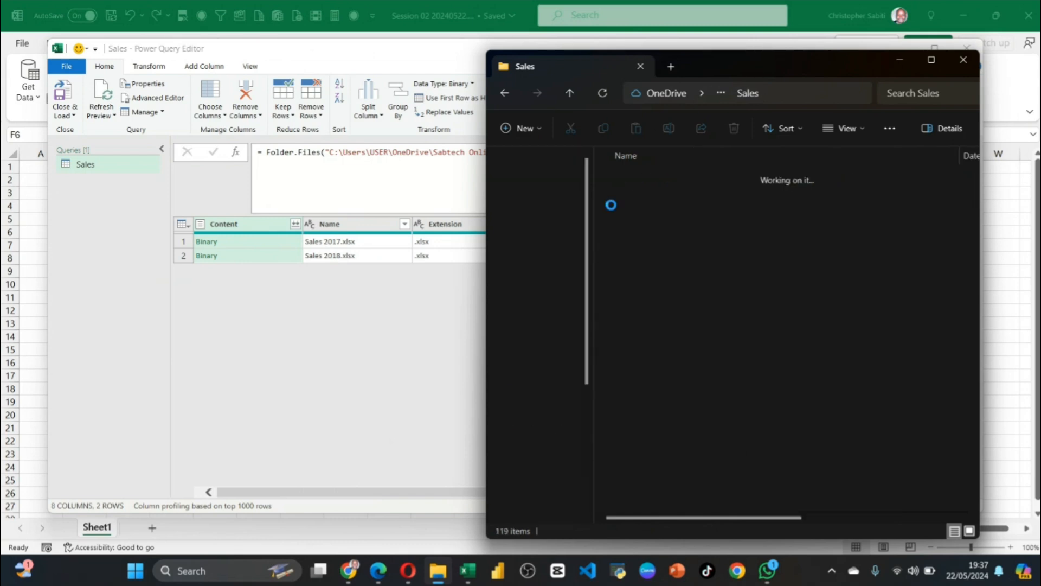
pyautogui.moveTo(724, 72); pyautogui.dragTo(360, 151)
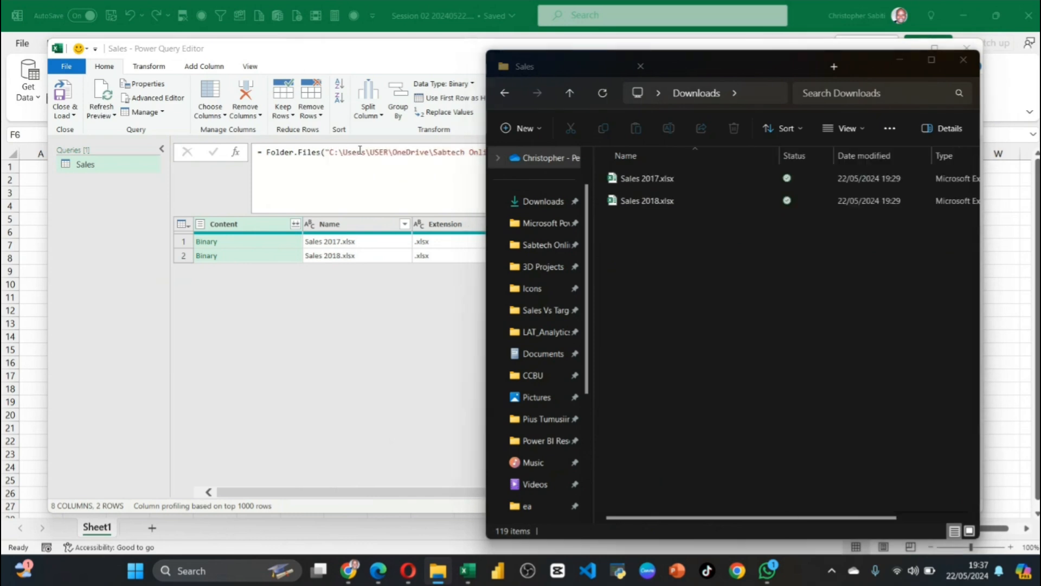
pyautogui.moveTo(695, 75); pyautogui.dragTo(456, 65)
pyautogui.moveTo(294, 230); pyautogui.dragTo(705, 311)
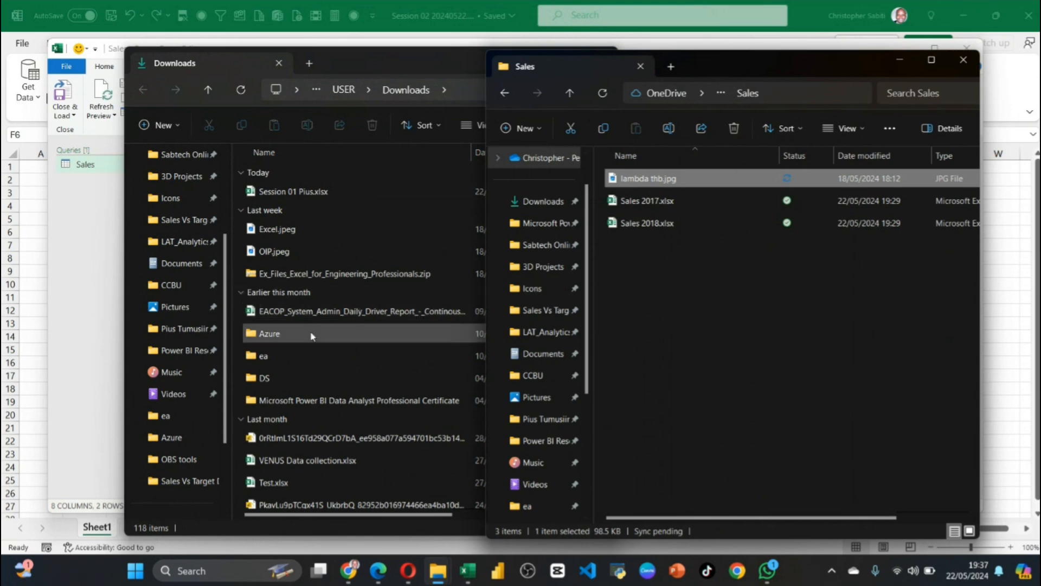
# Copy PowerQuery_PowerPivot_DAX_Sabtech Online.pptx and 3D_EACOP_Test.pbix from Downloads into the Sales folder
pyautogui.scroll(-10, 312, 337)
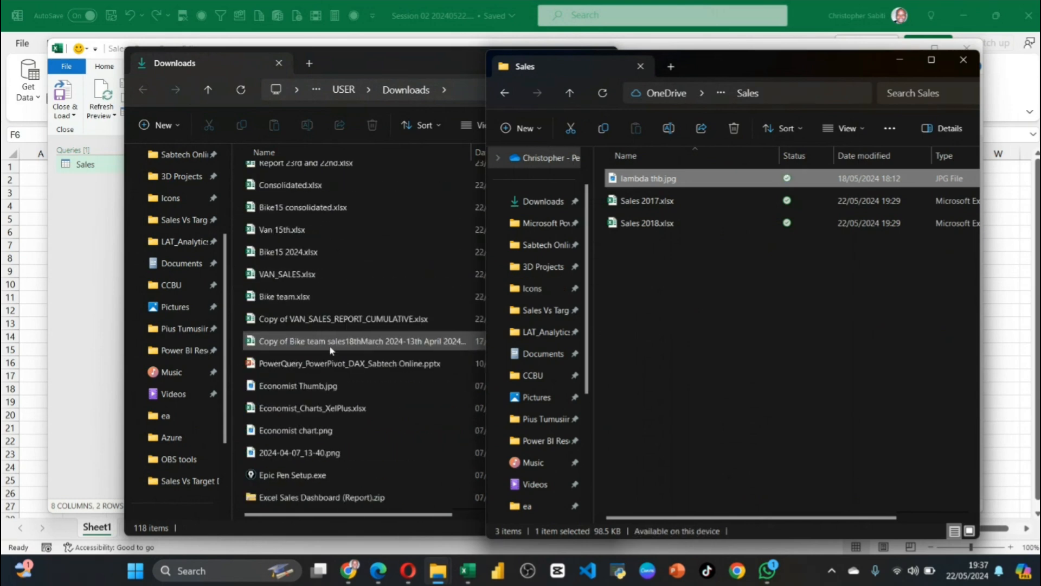
pyautogui.click(326, 368)
pyautogui.scroll(-4, 331, 354)
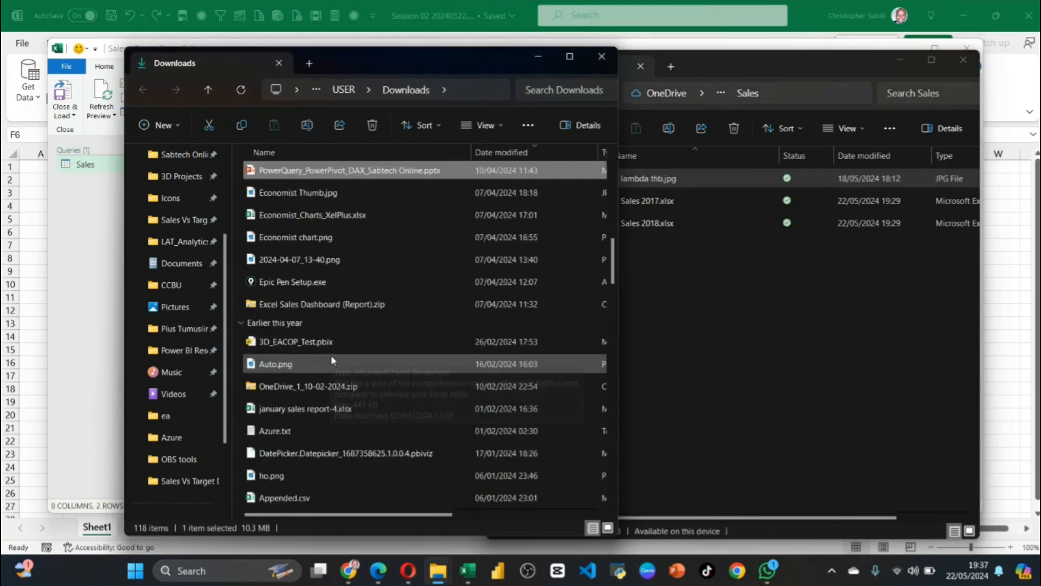
pyautogui.scroll(2, 330, 355)
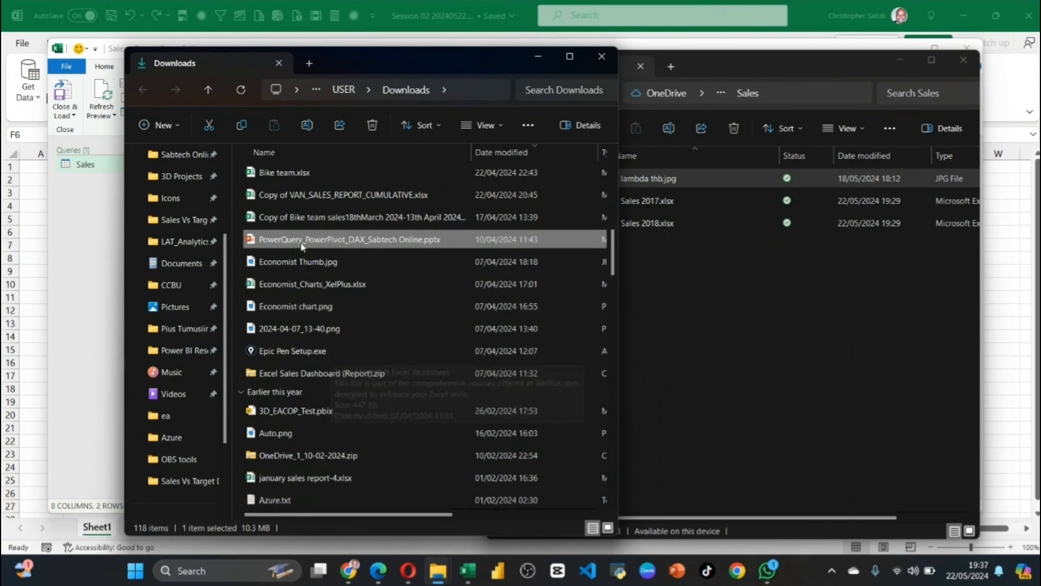
pyautogui.click(709, 341)
pyautogui.hotkey('ctrl', 'v')
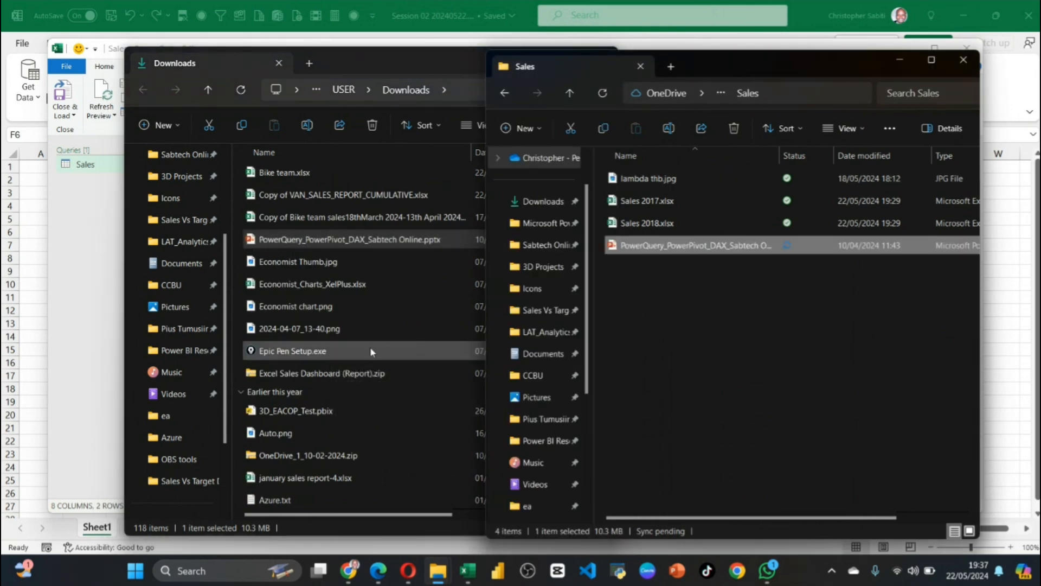
pyautogui.scroll(-2, 347, 353)
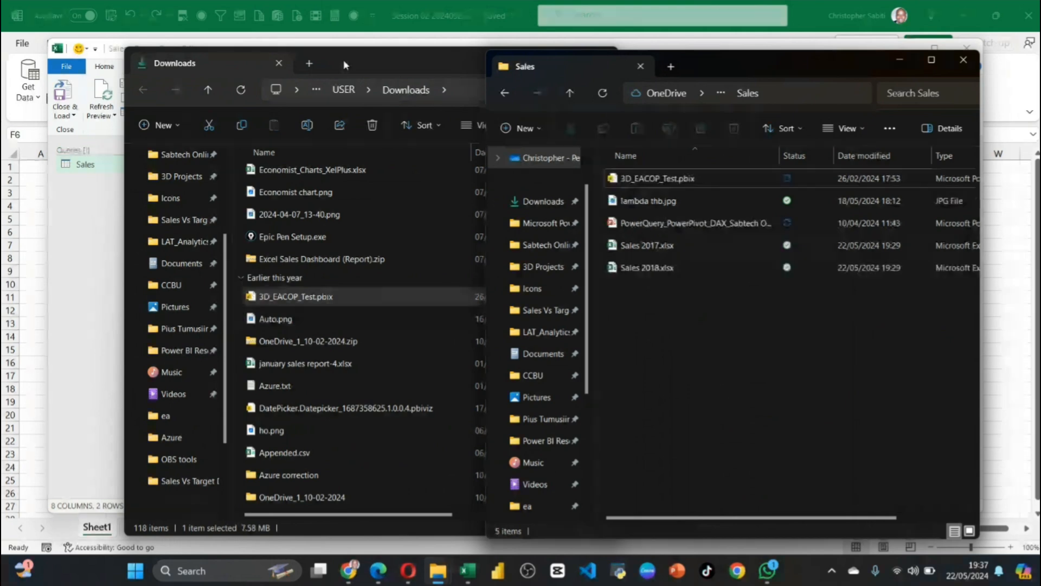
# Return to the Power Query Editor and refresh the Sales query preview to load the files added to the folder
pyautogui.moveTo(344, 61); pyautogui.dragTo(314, 87)
pyautogui.click(74, 220)
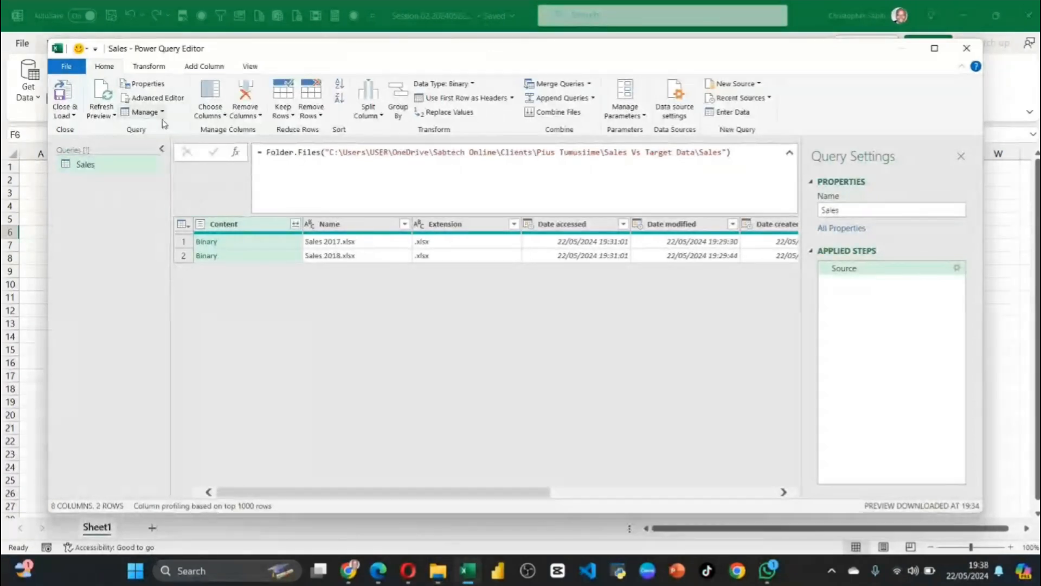
pyautogui.click(112, 116)
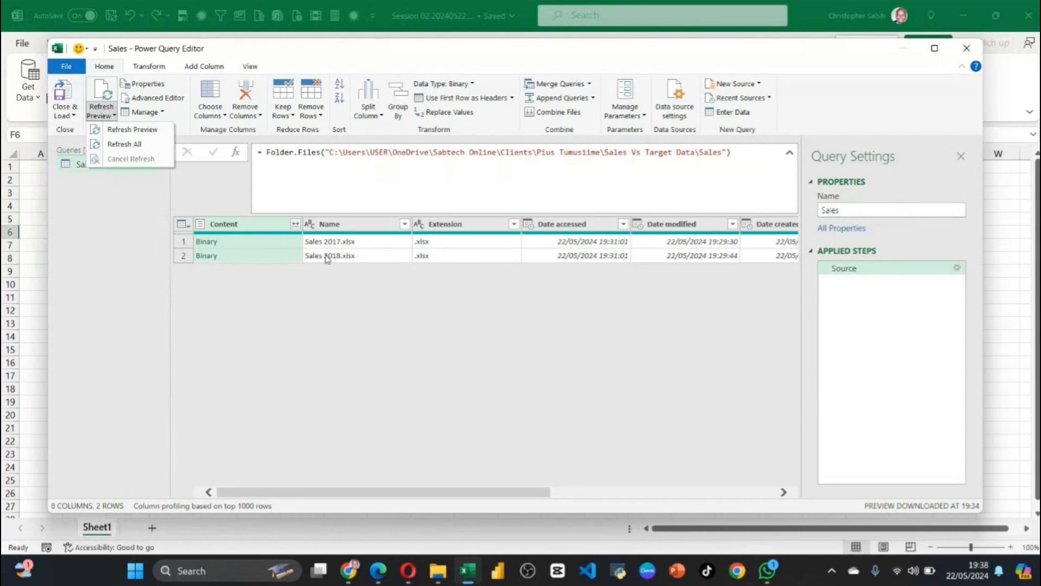
pyautogui.click(142, 130)
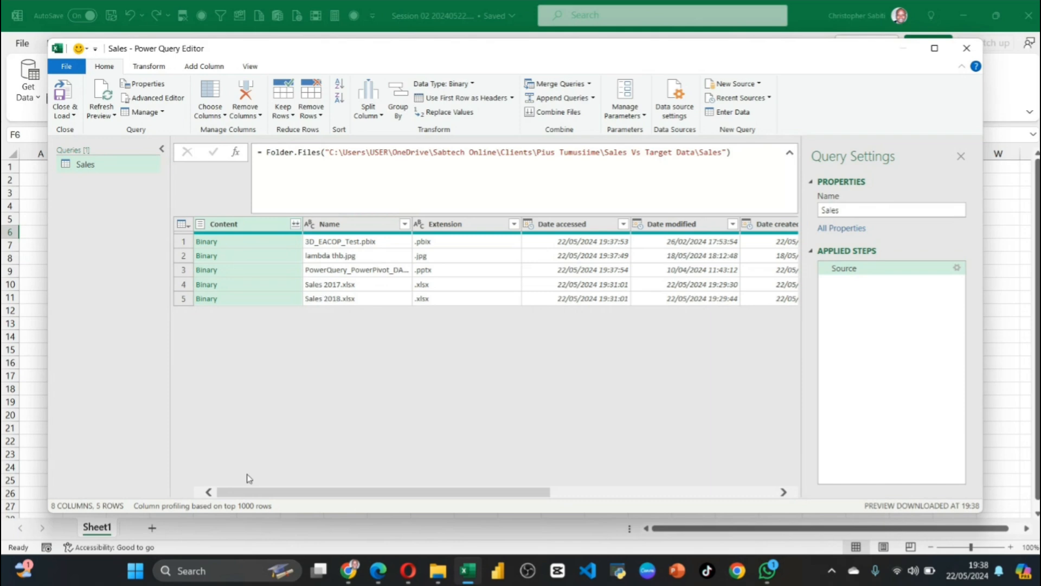
# Rename lambda thb.jpg in the Sales folder to Sales screenshot.jpg in File Explorer
pyautogui.moveTo(441, 574)
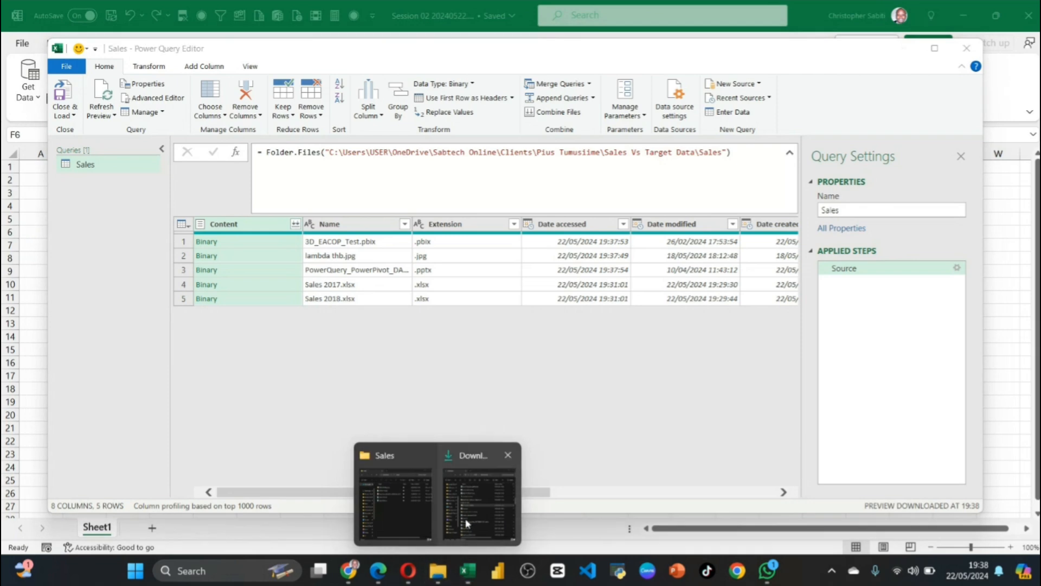
pyautogui.click(425, 505)
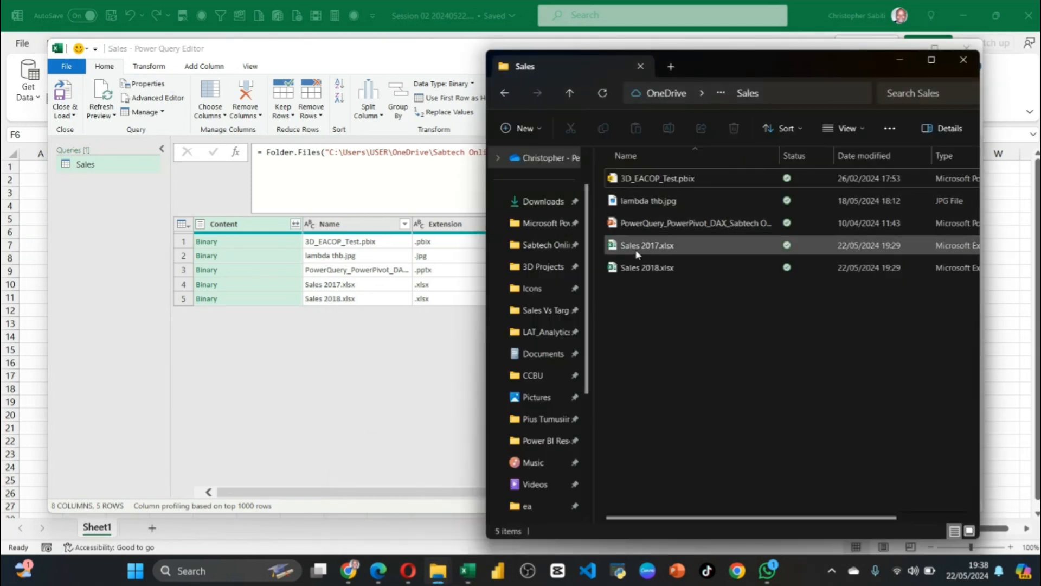
pyautogui.click(641, 204)
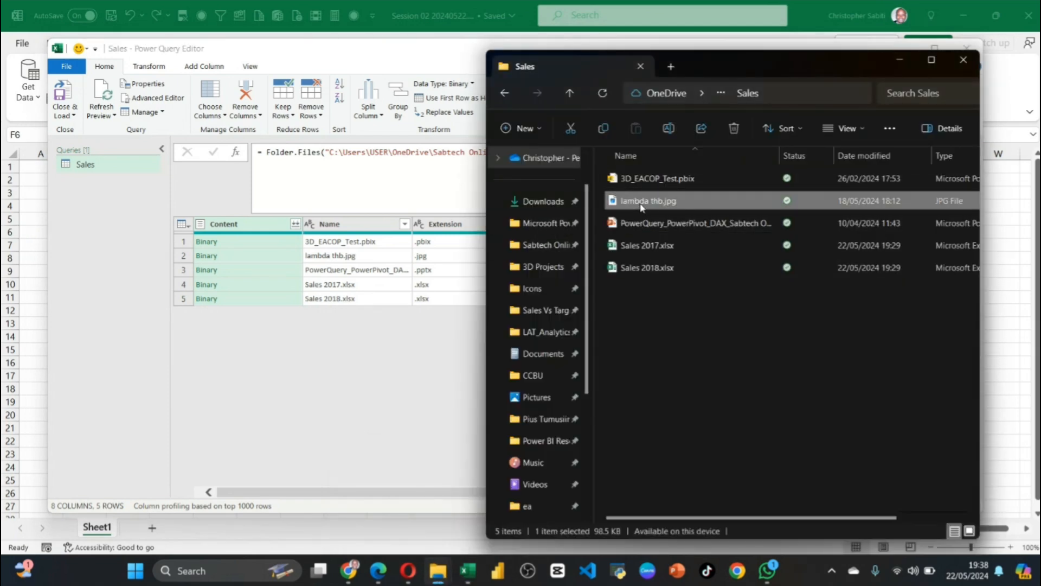
pyautogui.click(633, 203)
pyautogui.write('Sales')
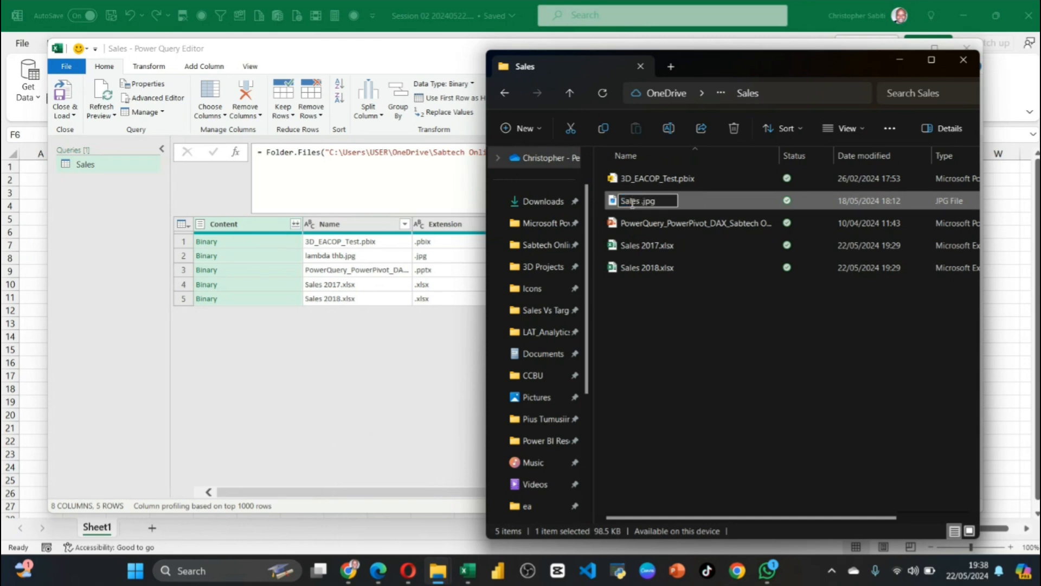
pyautogui.write(' screens')
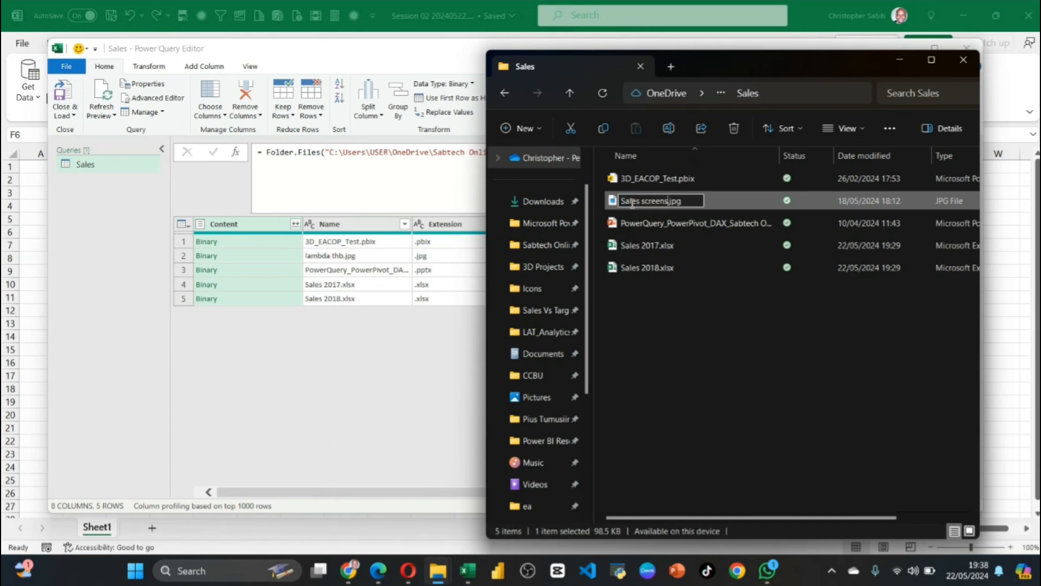
pyautogui.write('hot')
pyautogui.press('Return')
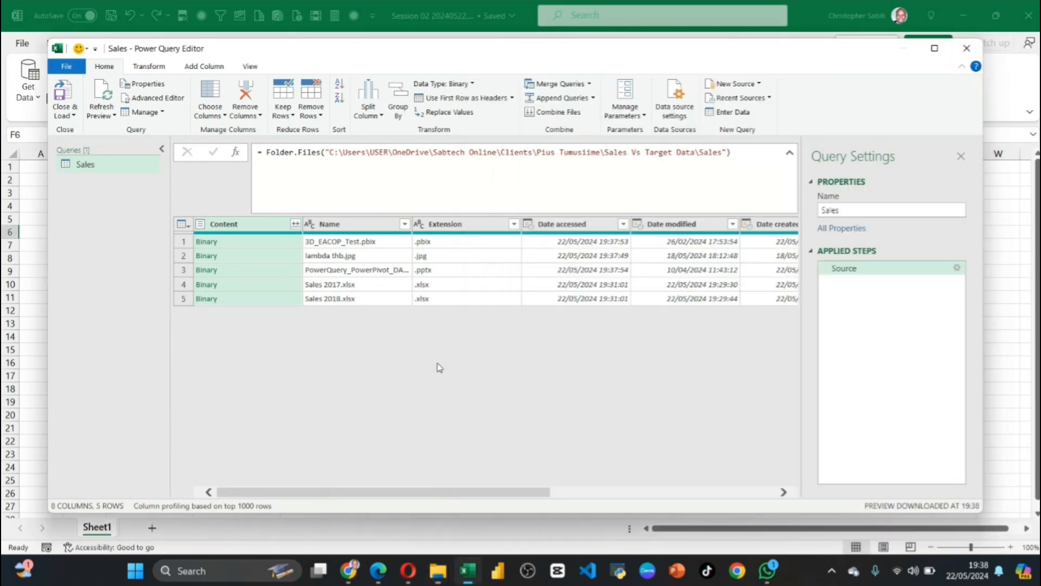
# Refresh the Sales query preview in the Power Query Editor to pick up the renamed image file
pyautogui.click(437, 364)
pyautogui.click(112, 118)
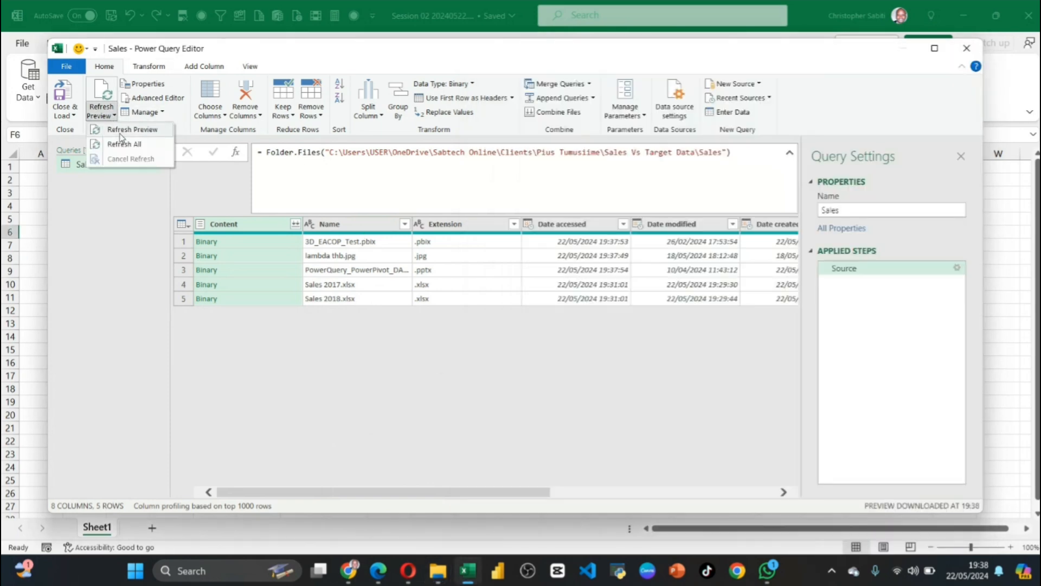
pyautogui.click(124, 130)
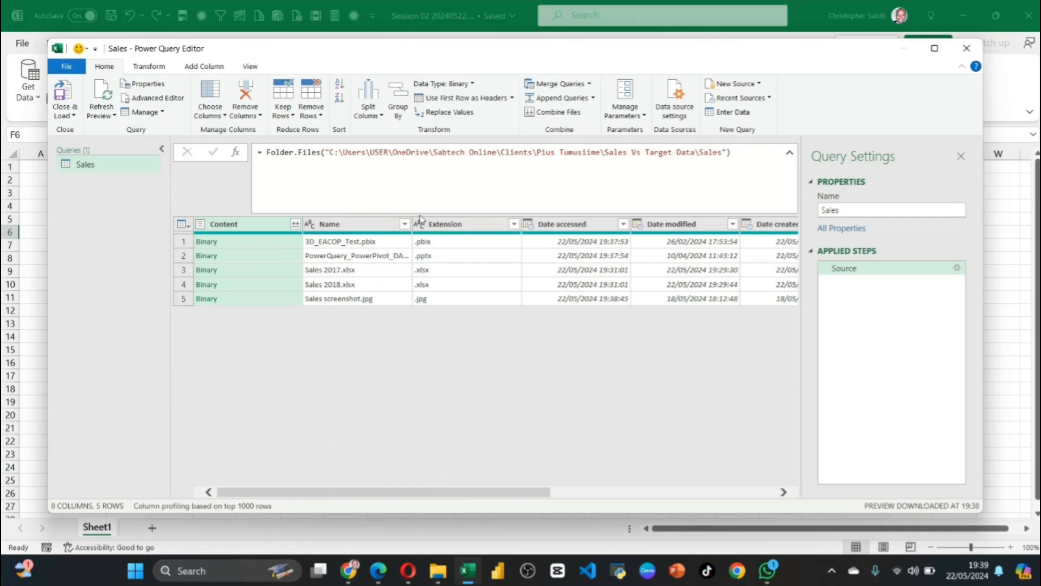
# Check the Name column's filter options without applying any, and inspect the Extension value of Sales screenshot.jpg
pyautogui.click(405, 224)
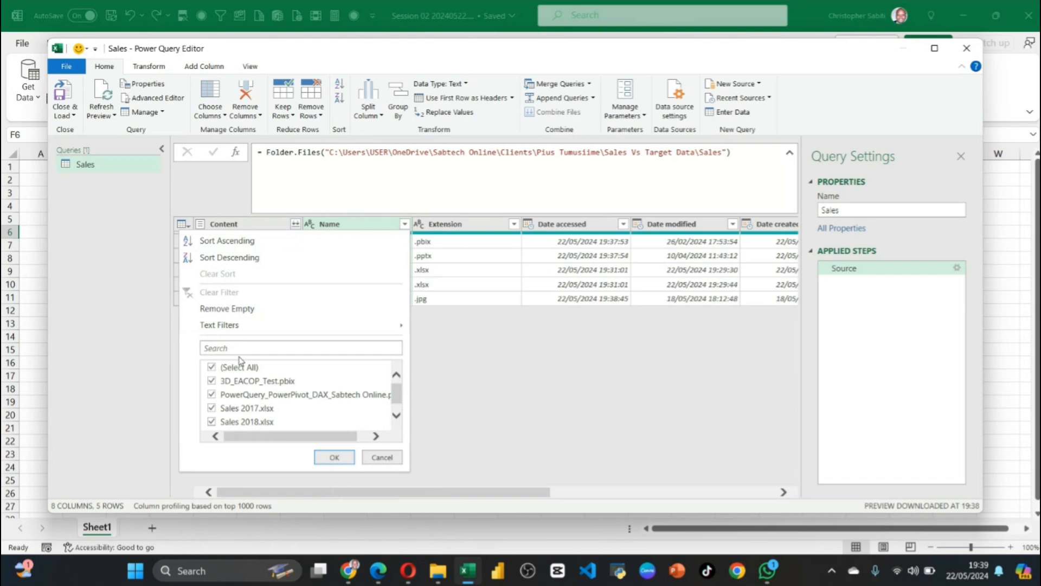
pyautogui.click(542, 393)
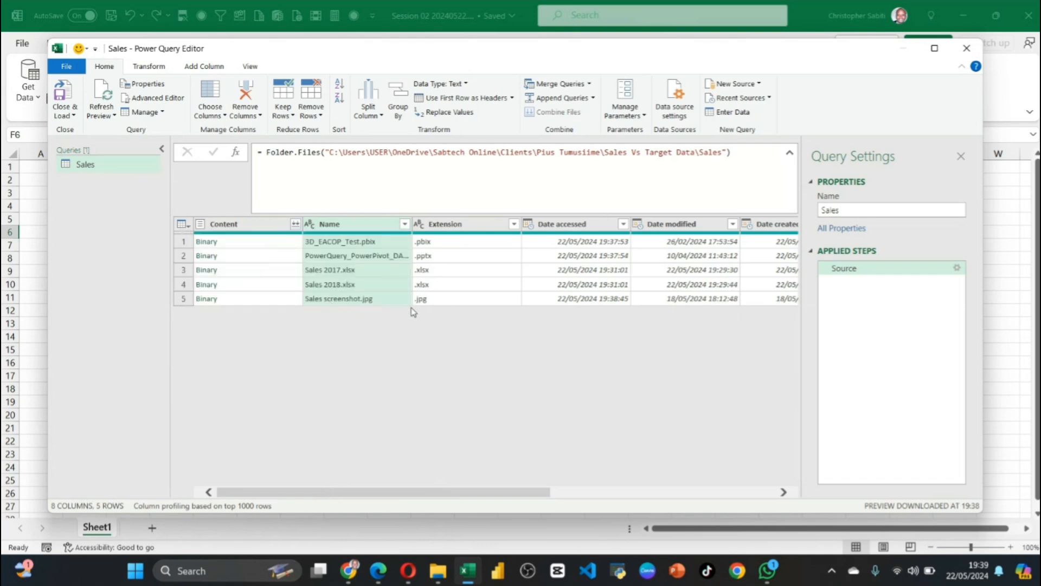
pyautogui.click(428, 303)
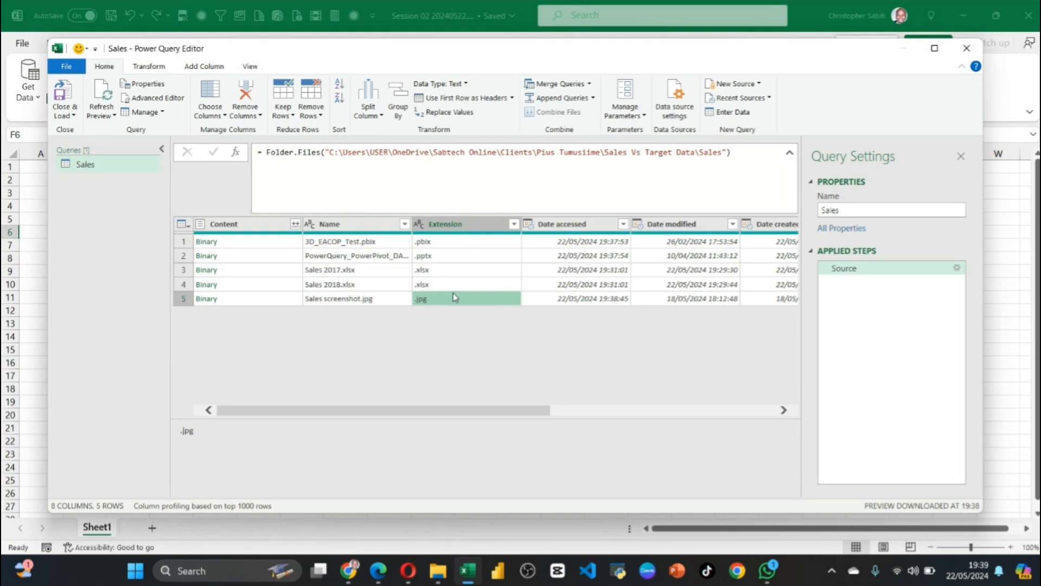
# Show the Downloads and Sales folders in File Explorer, and rename january sales report-4.xlsx in Downloads to january report-4.xlsx
pyautogui.moveTo(438, 569)
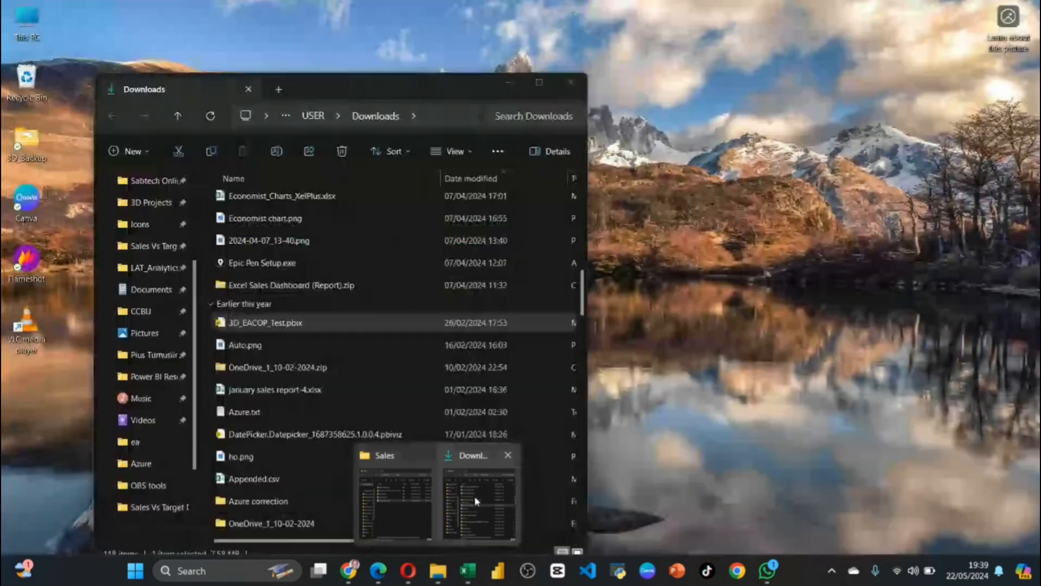
pyautogui.click(474, 496)
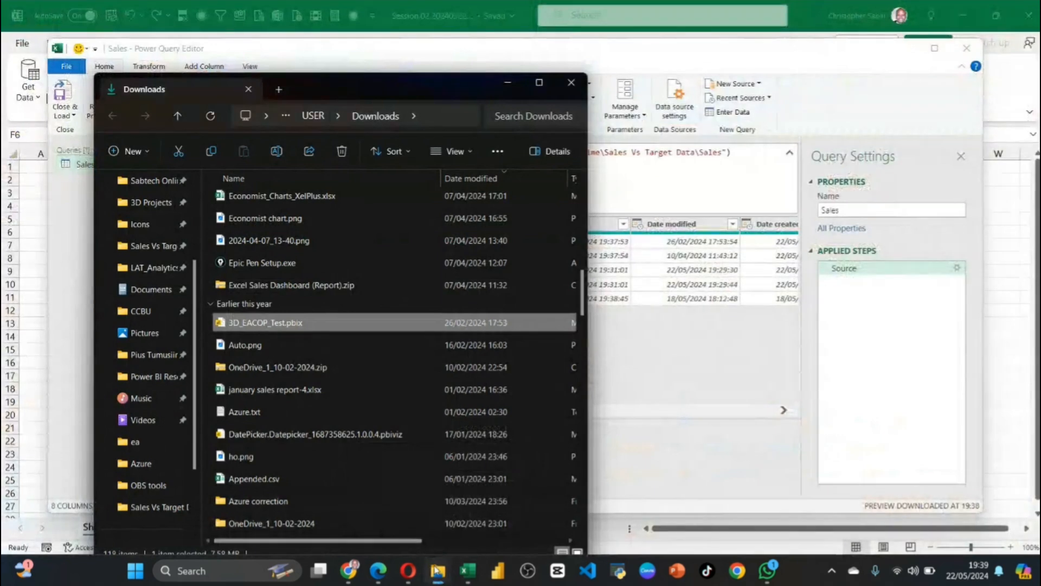
pyautogui.moveTo(438, 570)
pyautogui.click(392, 494)
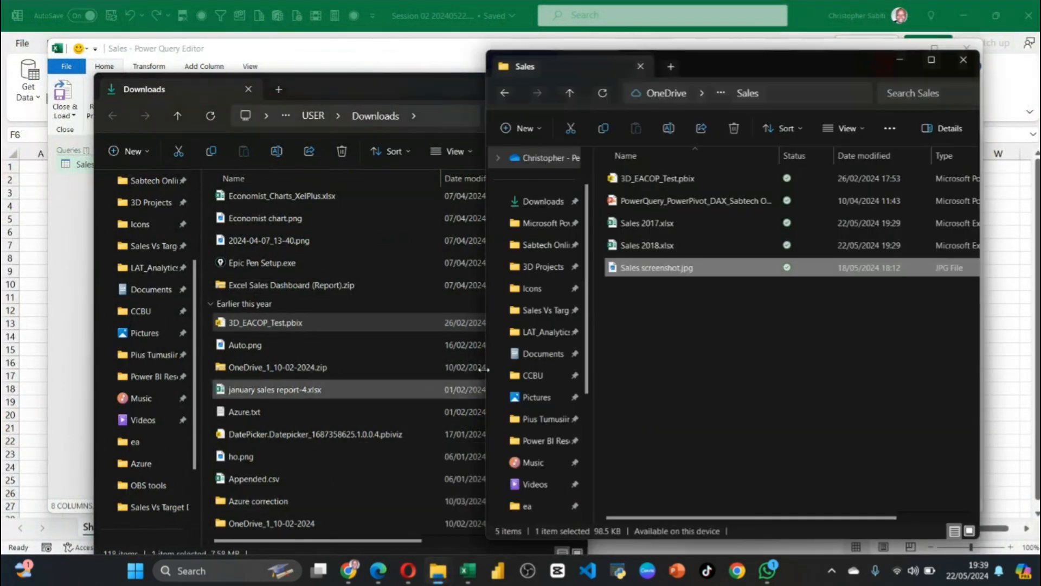
pyautogui.click(302, 391)
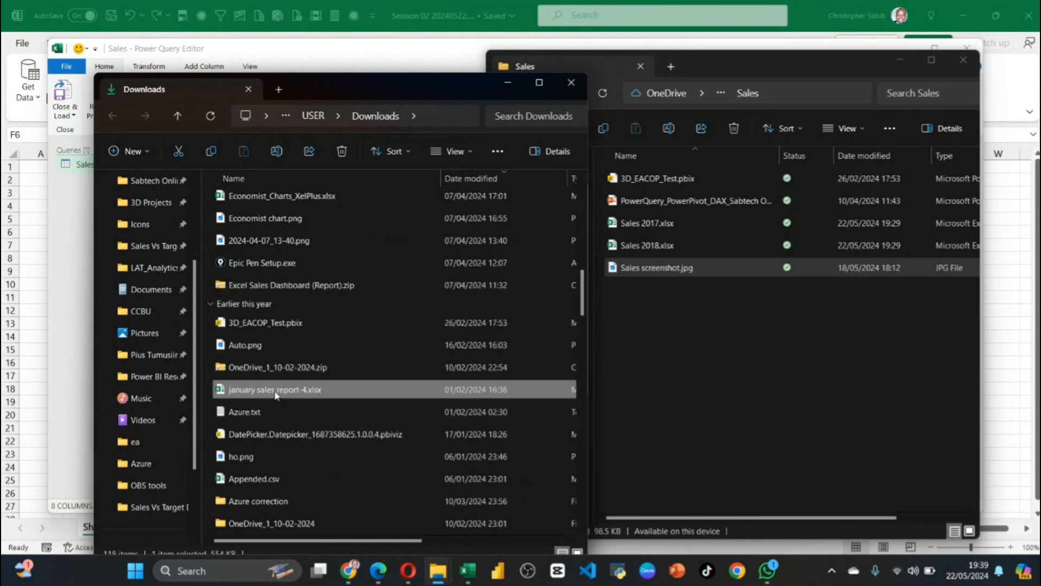
pyautogui.click(277, 390)
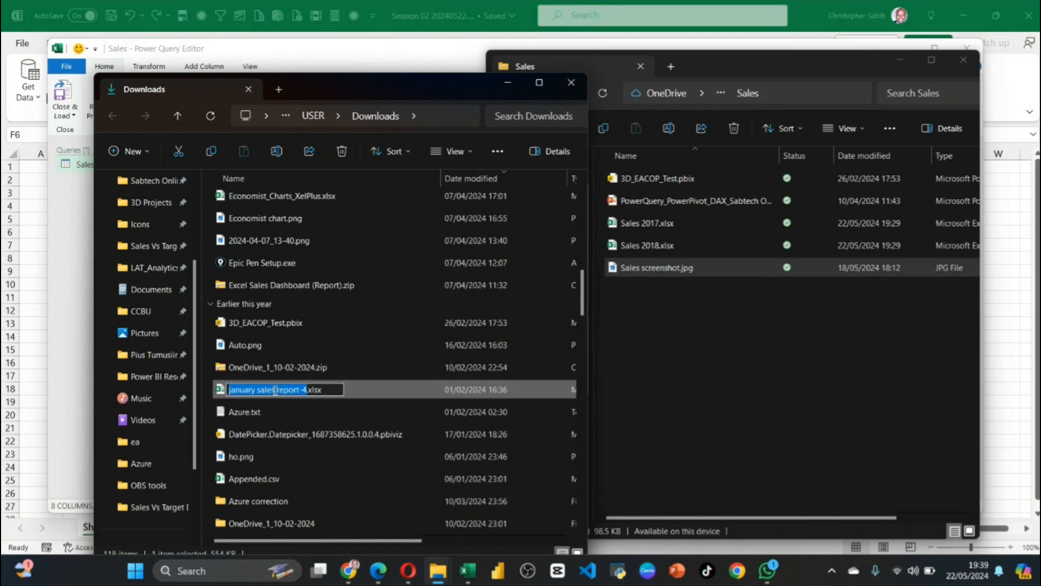
pyautogui.doubleClick(271, 388)
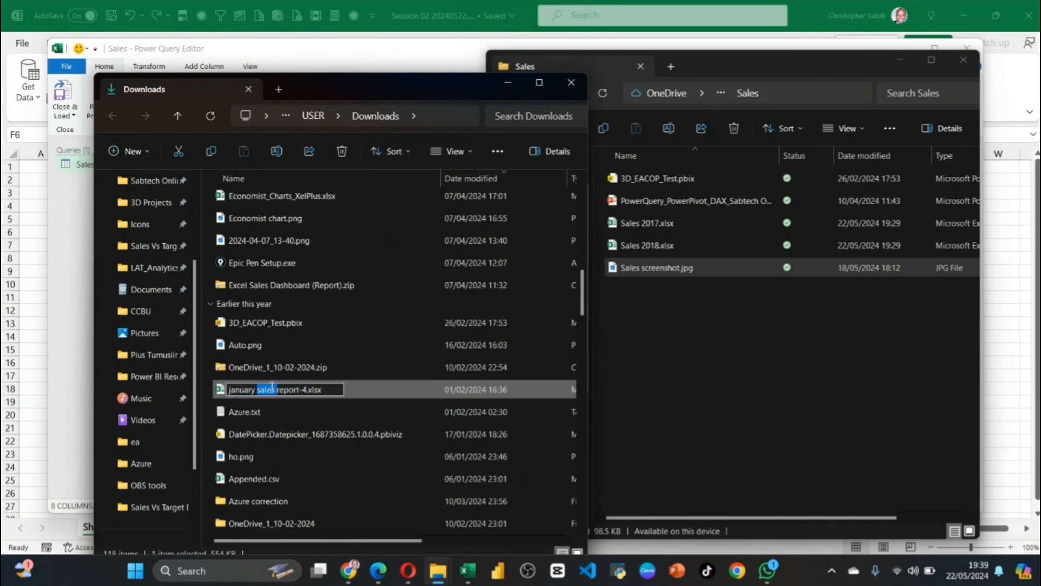
pyautogui.press('Delete')
pyautogui.press('Return')
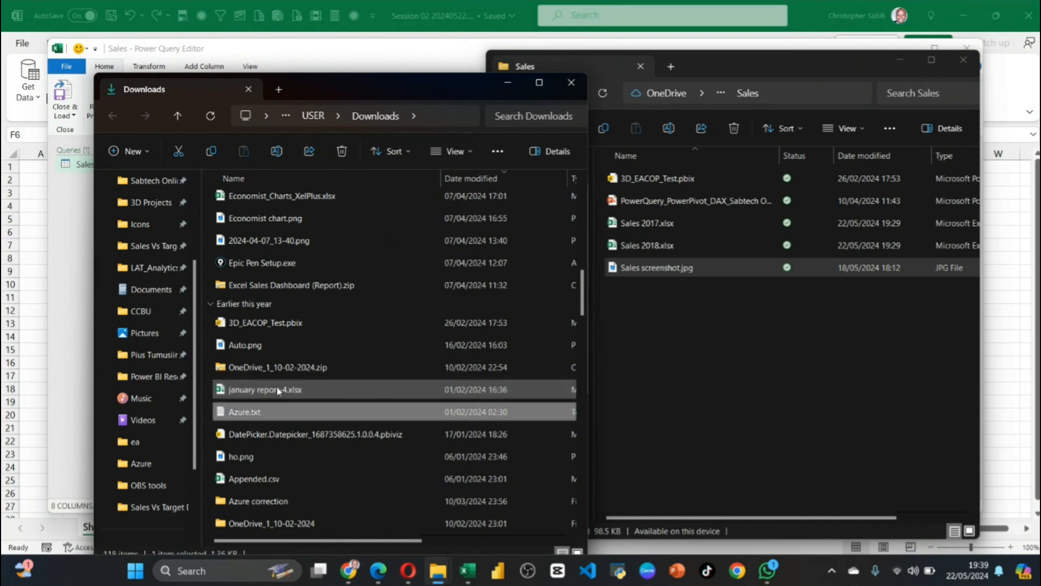
# Copy january report-4.xlsx from Downloads into the Sales folder, and refresh the Sales query preview in the Power Query Editor
pyautogui.click(254, 391)
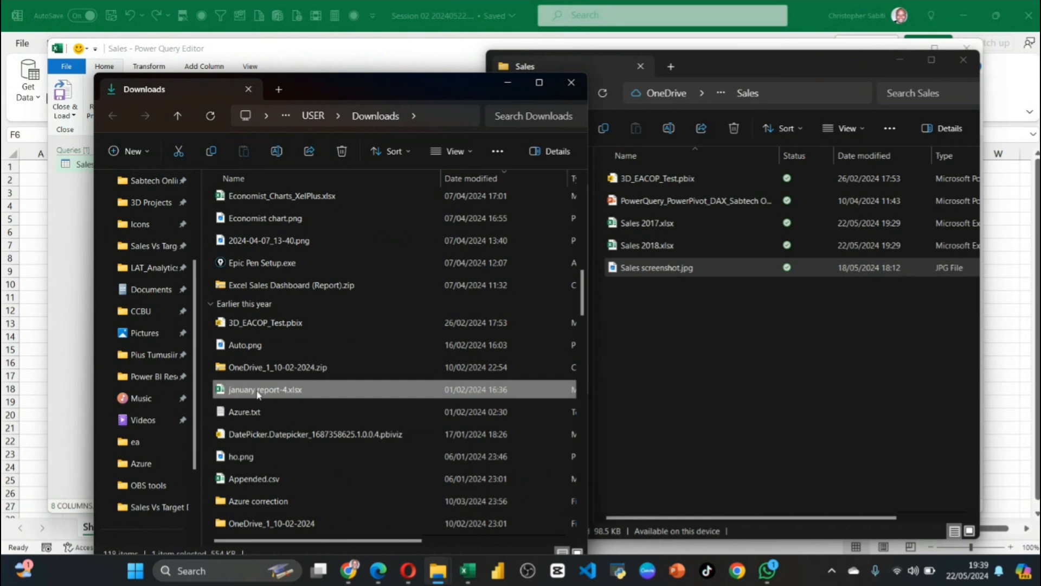
pyautogui.moveTo(258, 394); pyautogui.dragTo(732, 404)
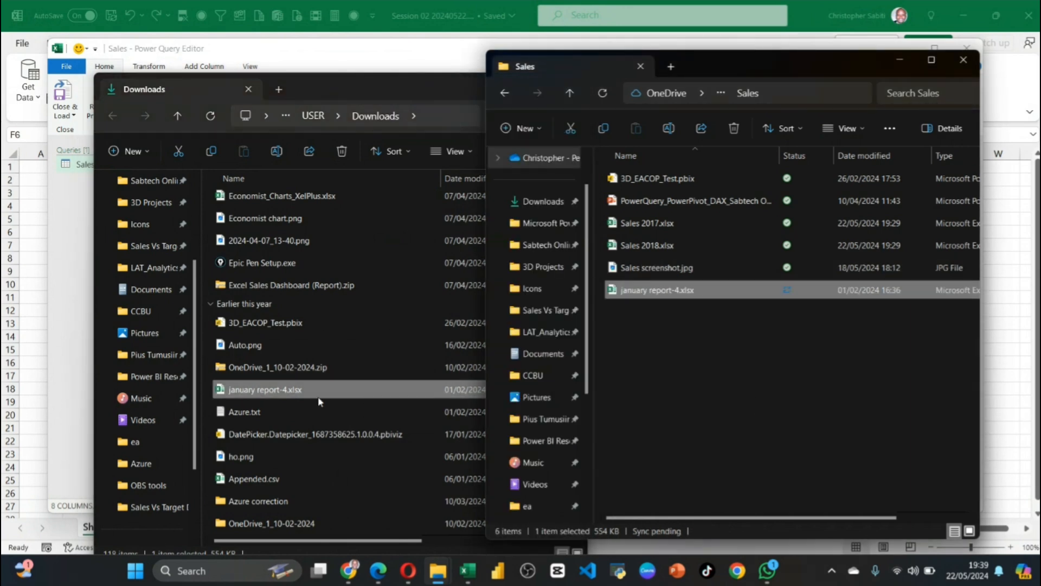
pyautogui.click(53, 299)
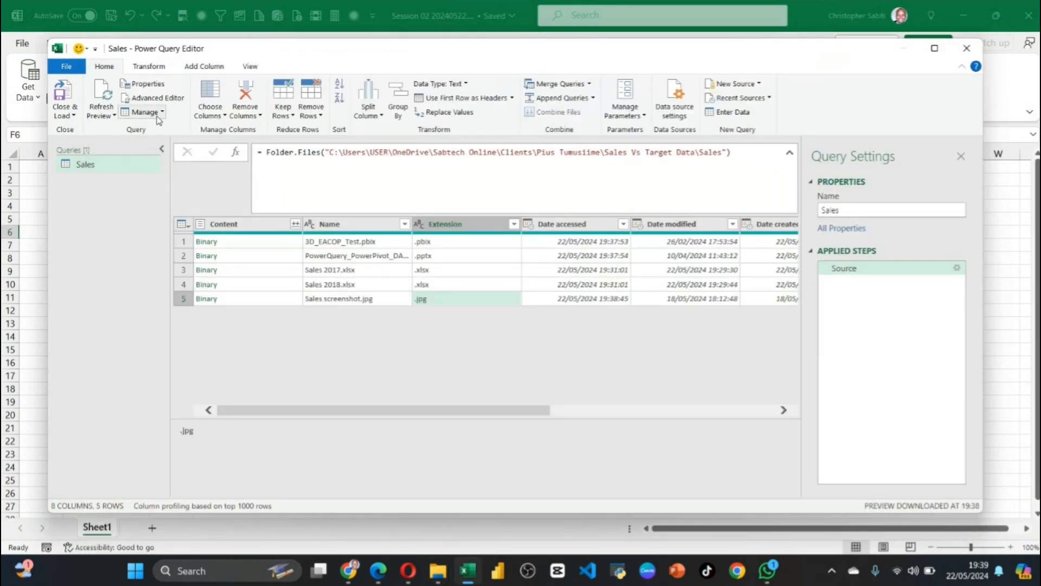
pyautogui.click(114, 115)
pyautogui.click(123, 142)
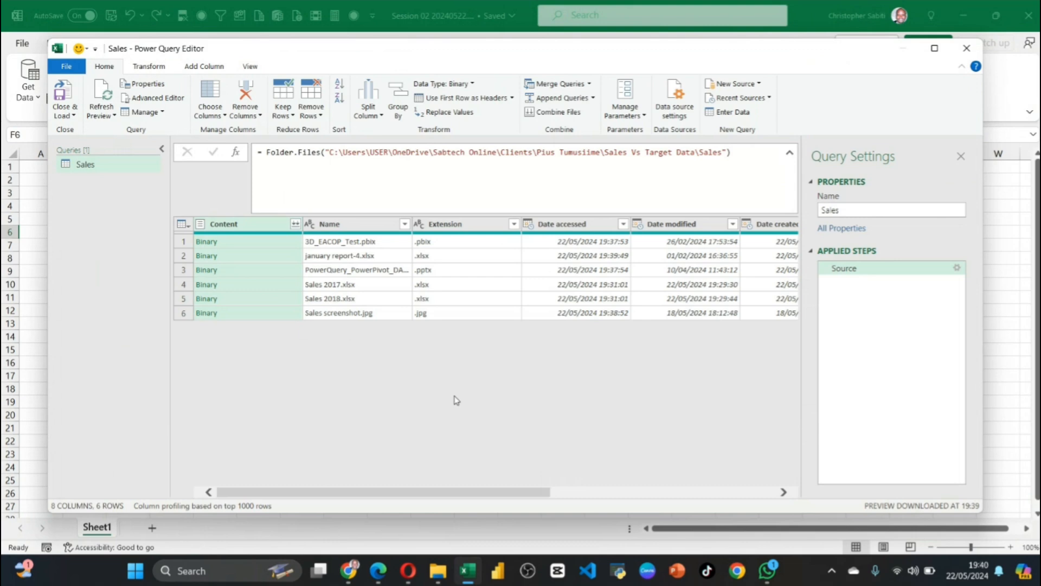
# Filter the Name column by selecting only Sales 2017.xlsx, Sales 2018.xlsx and Sales screenshot.jpg
pyautogui.click(404, 224)
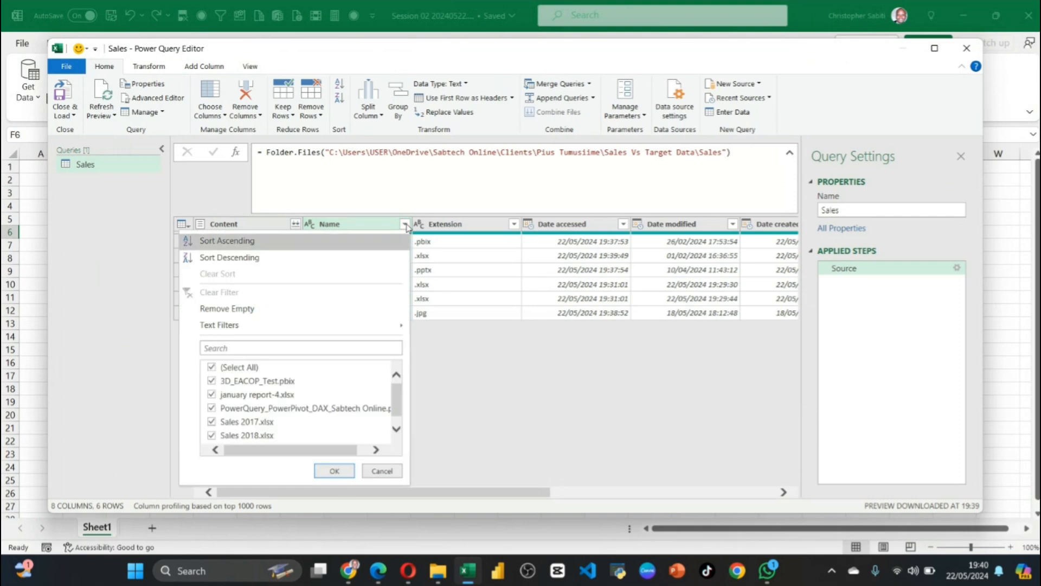
pyautogui.click(438, 372)
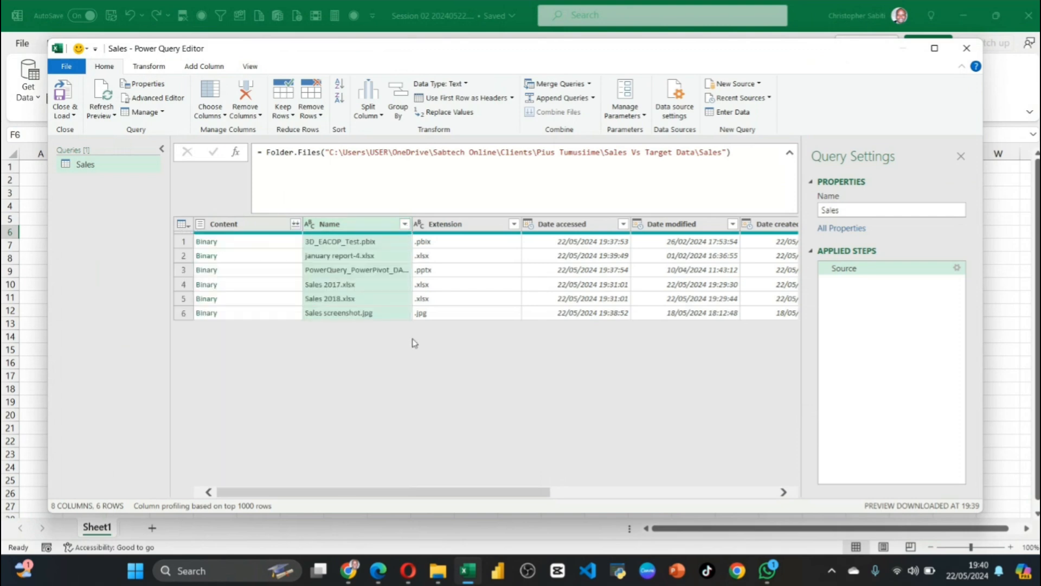
pyautogui.click(405, 224)
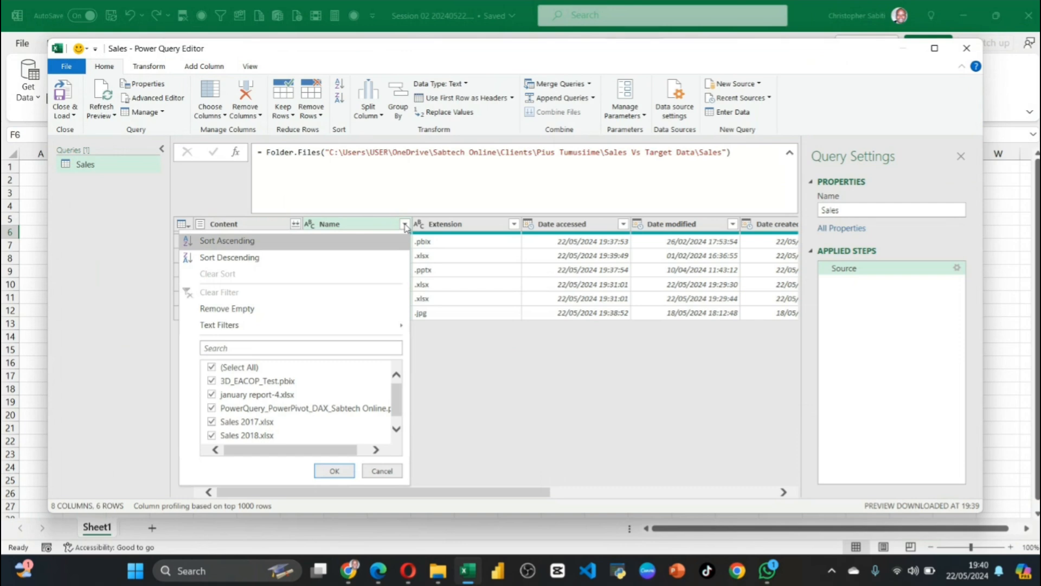
pyautogui.scroll(-1, 322, 423)
pyautogui.scroll(1, 224, 403)
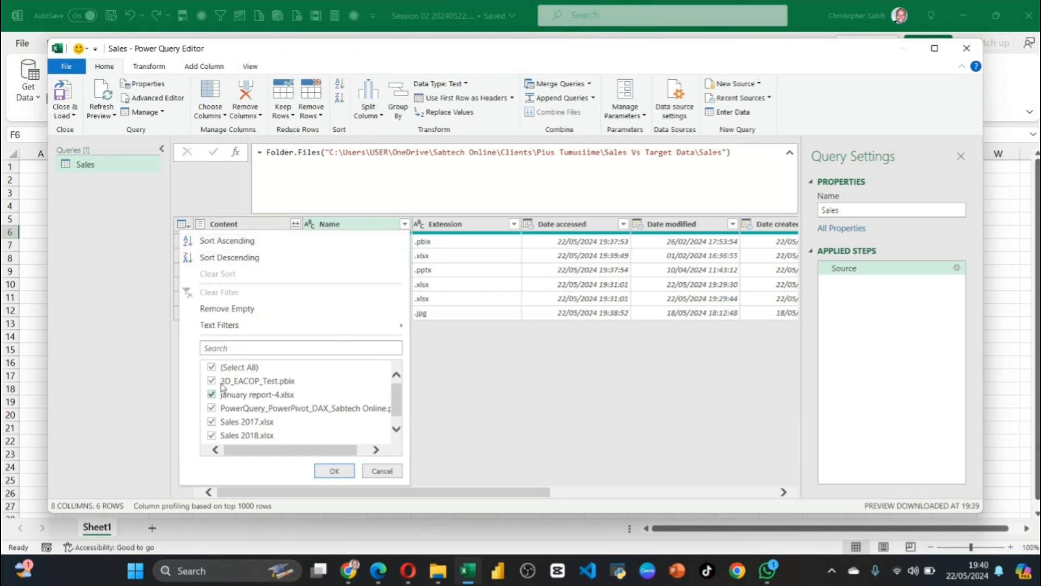
pyautogui.click(212, 368)
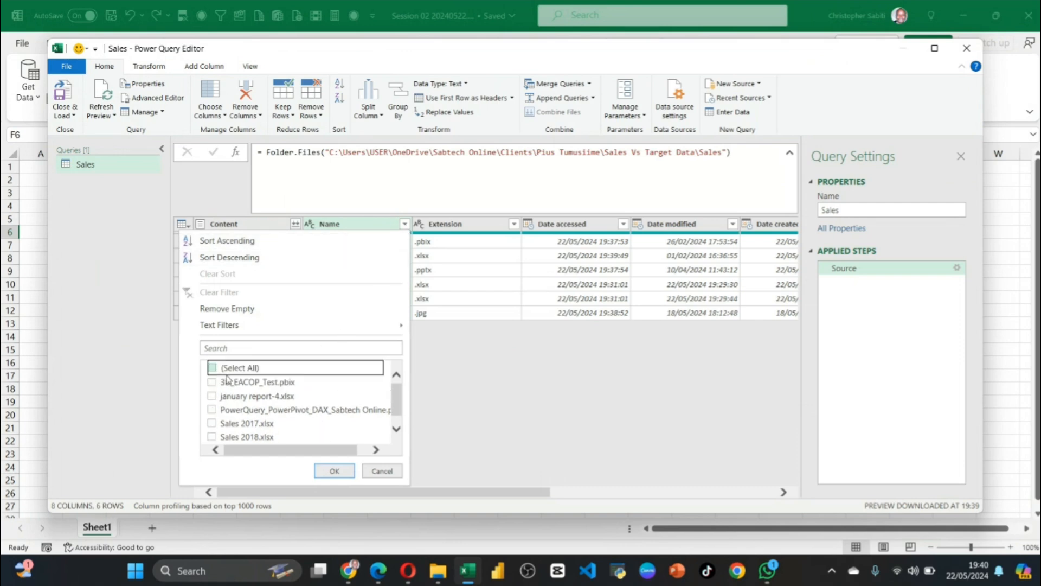
pyautogui.scroll(-1, 247, 393)
pyautogui.click(212, 411)
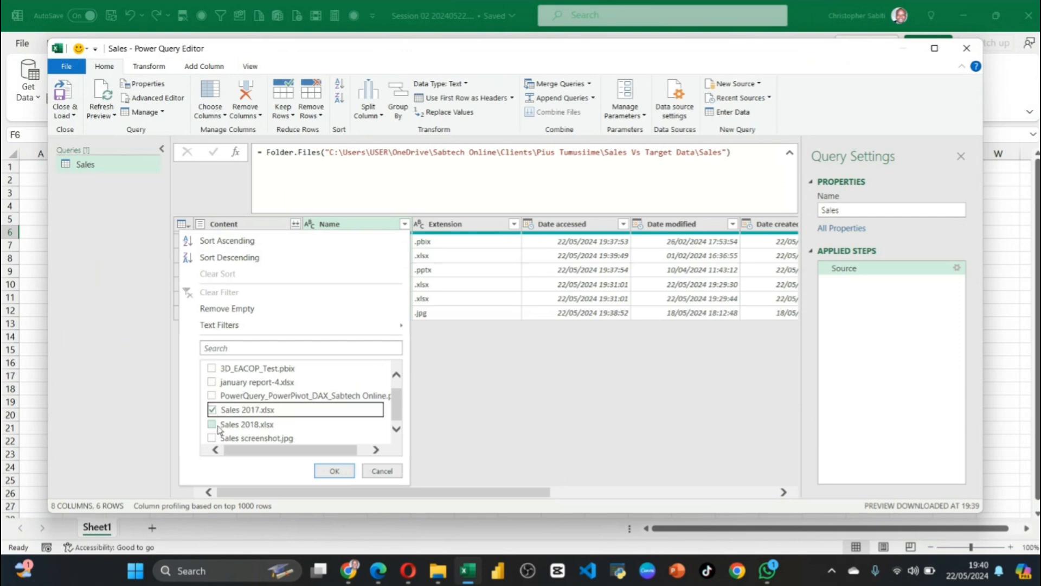
pyautogui.click(213, 426)
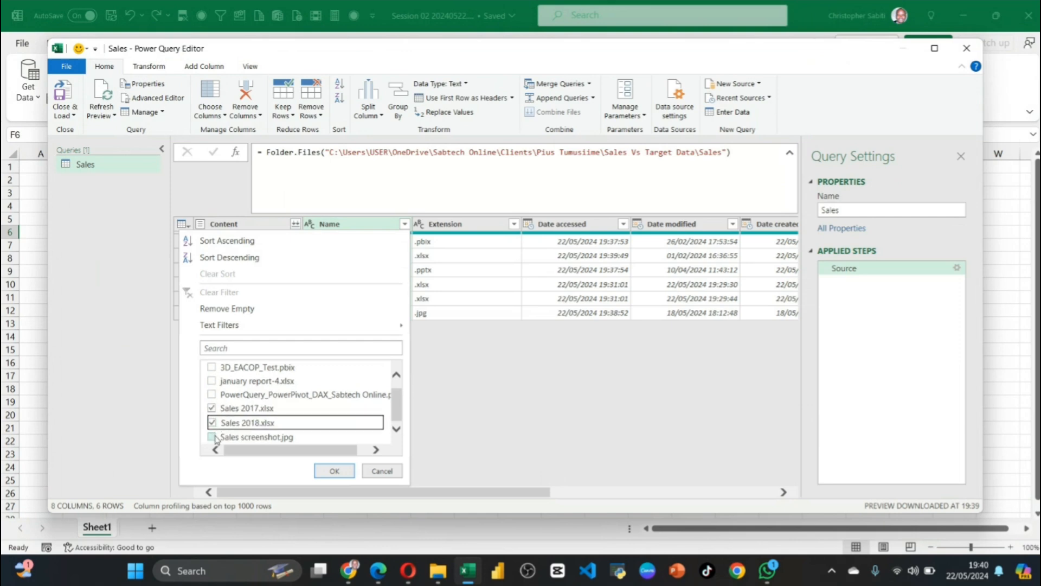
pyautogui.click(212, 437)
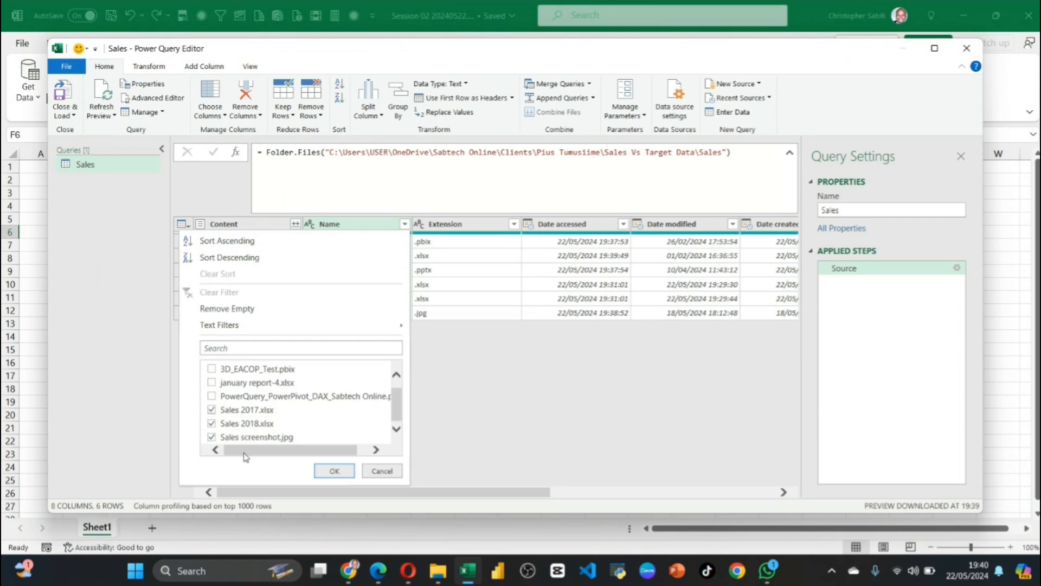
pyautogui.click(335, 471)
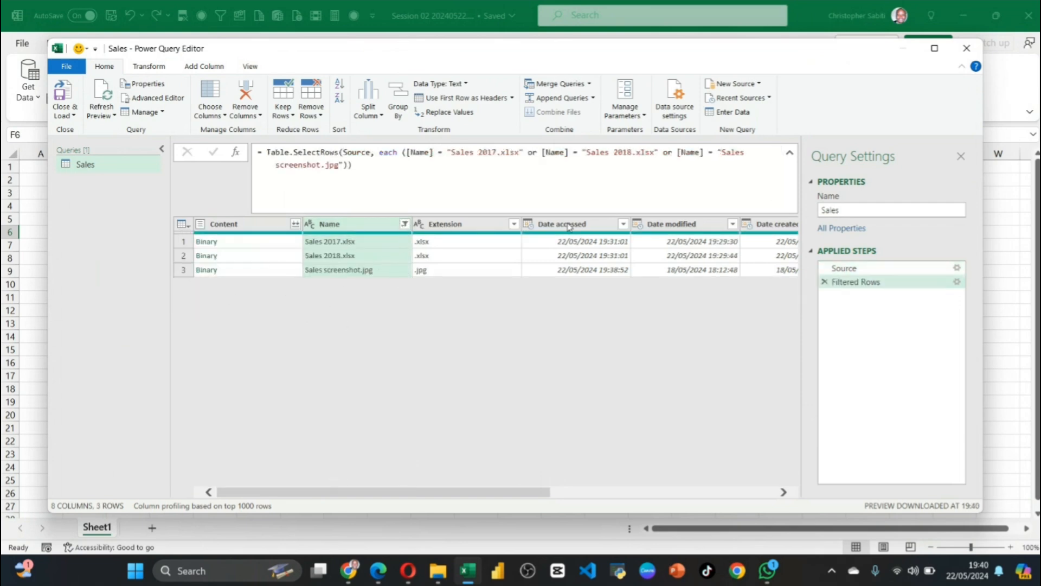
# Edit the Filtered Rows step to remove the condition that keeps Sales screenshot.jpg
pyautogui.click(958, 282)
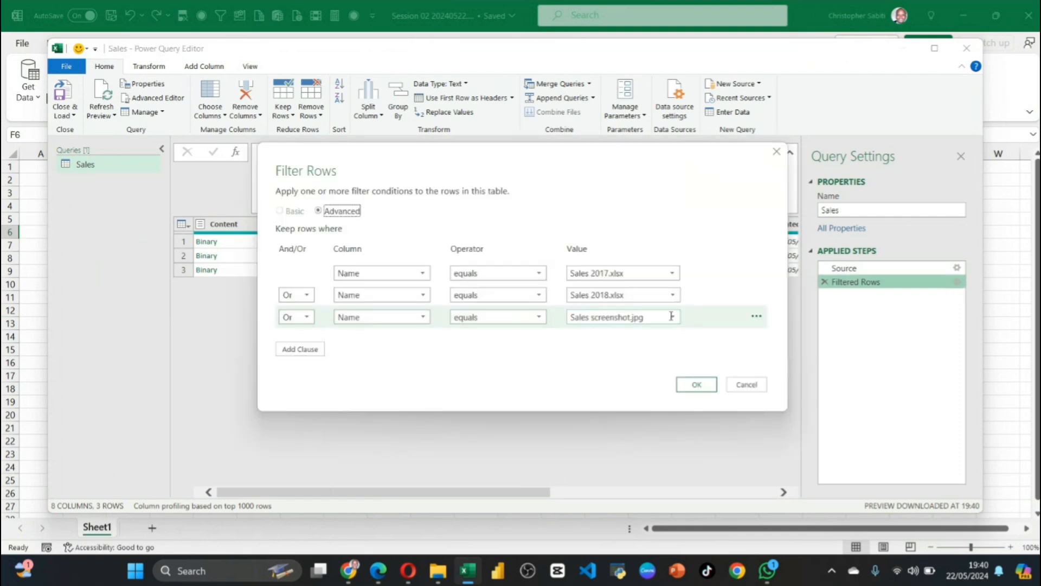
pyautogui.click(756, 316)
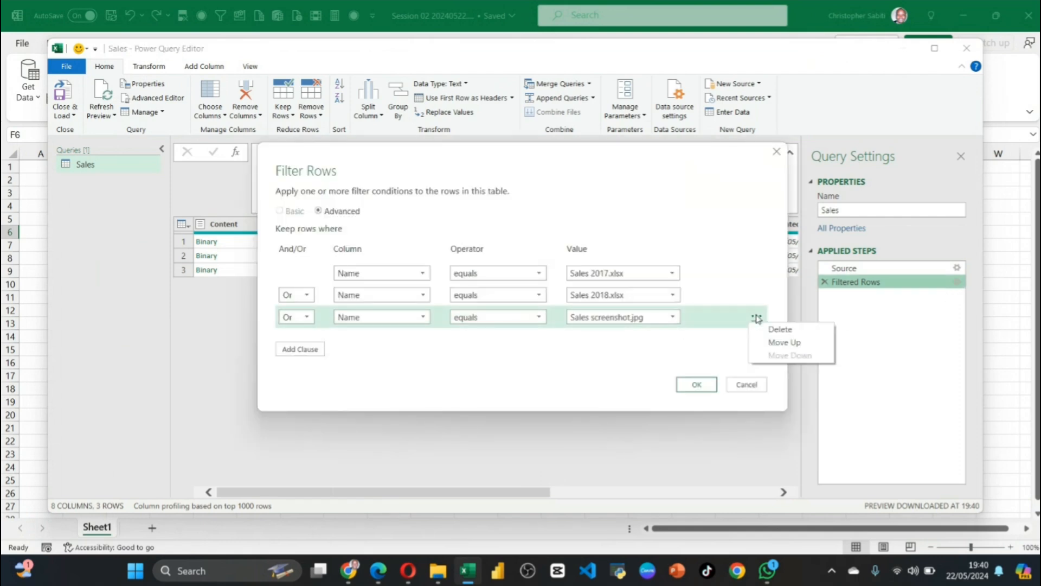
pyautogui.click(785, 330)
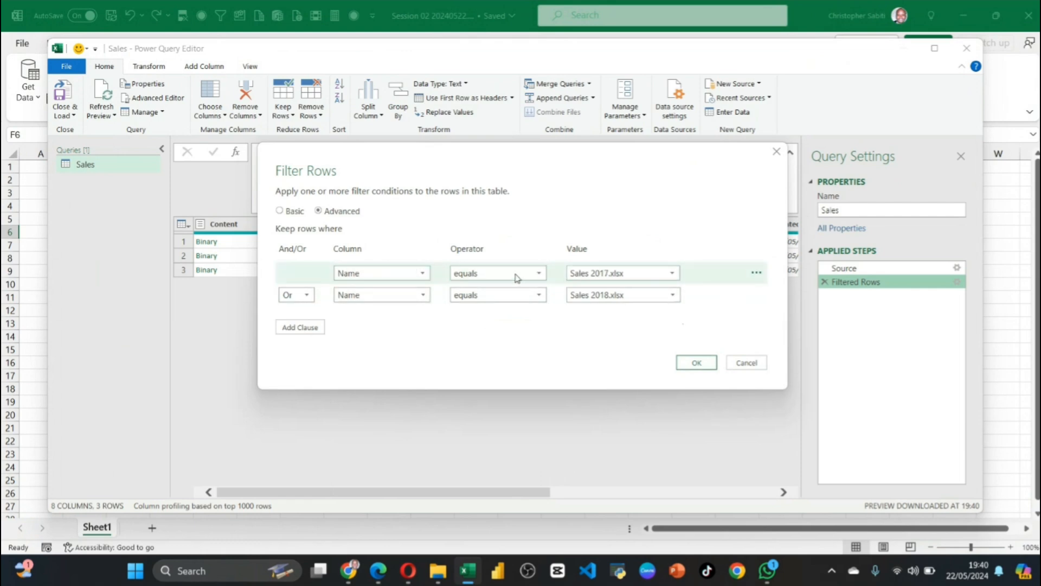
pyautogui.click(714, 365)
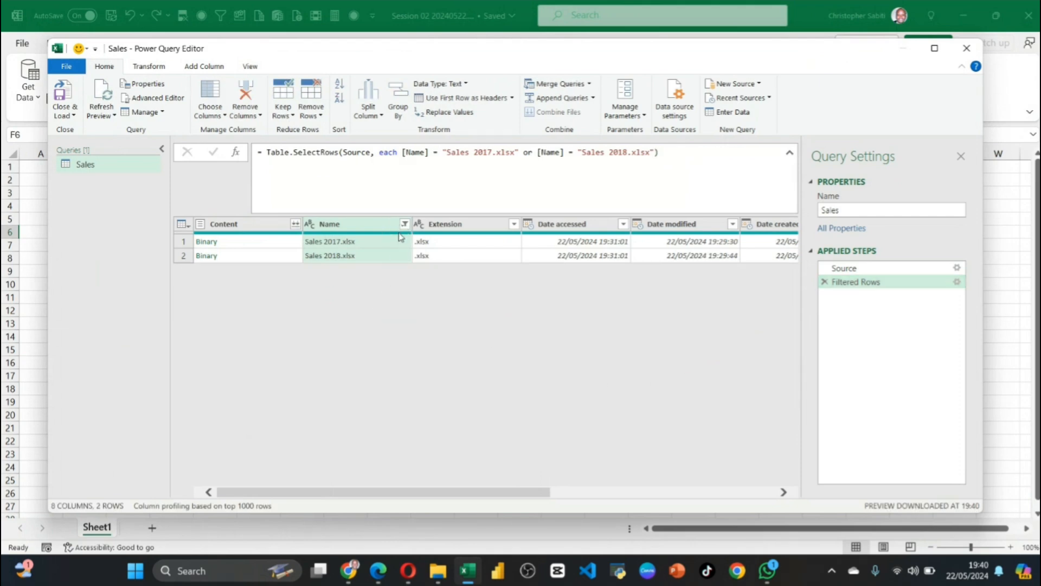
# Compare the files in the Sales folder with the Name column's filter list, without changing the filter
pyautogui.moveTo(401, 231)
pyautogui.moveTo(442, 581)
pyautogui.click(411, 522)
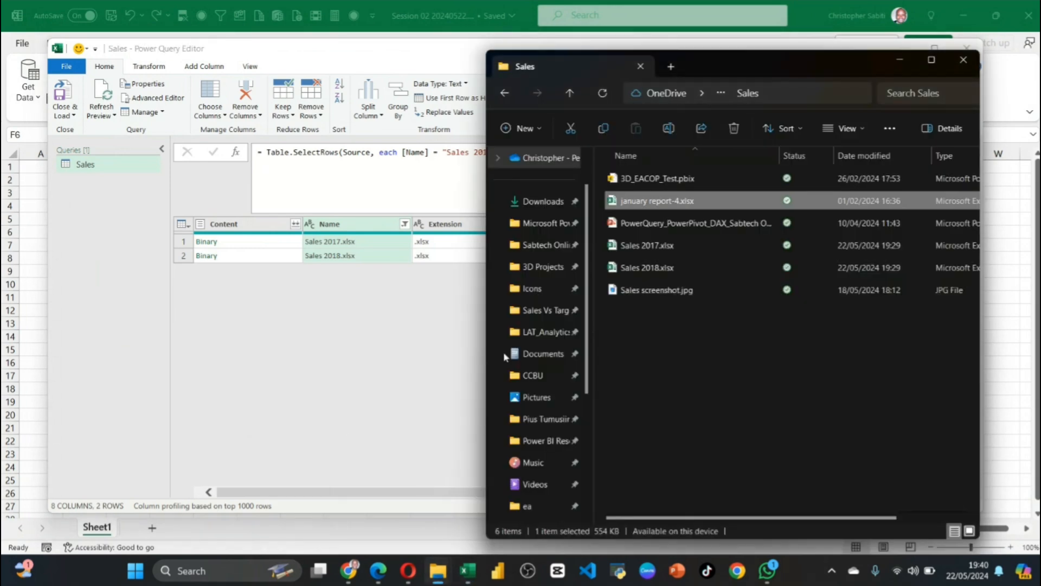
pyautogui.click(357, 329)
pyautogui.click(405, 224)
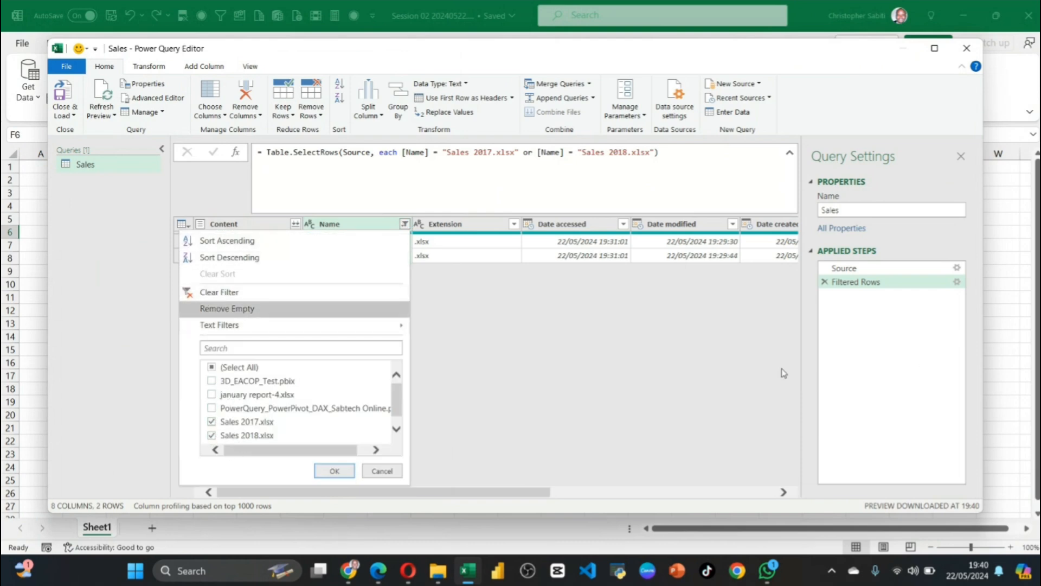
pyautogui.click(709, 346)
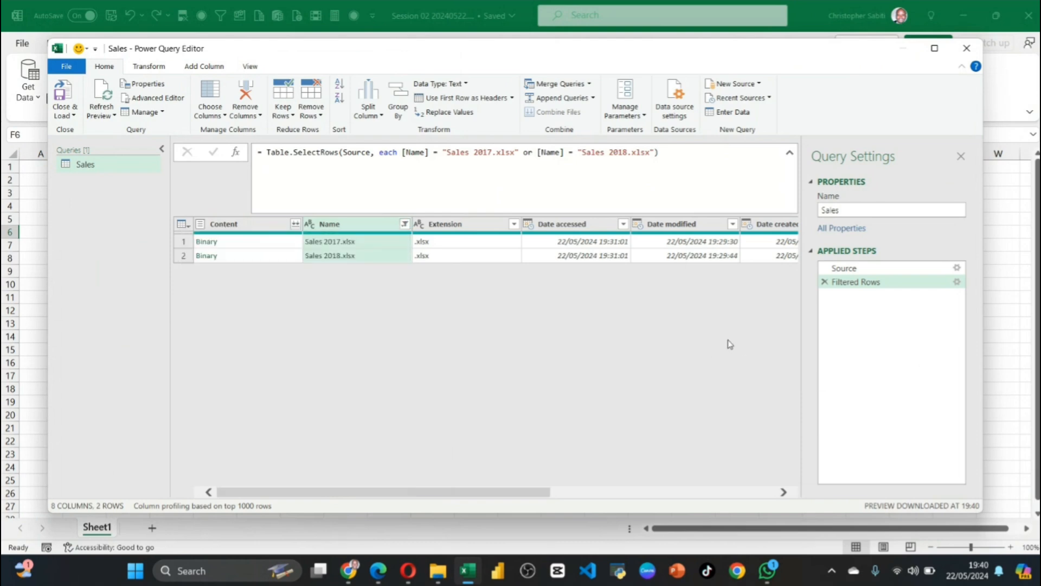
# Delete the Filtered Rows step and filter the Name column with a text filter for names containing "Sale"
pyautogui.click(824, 283)
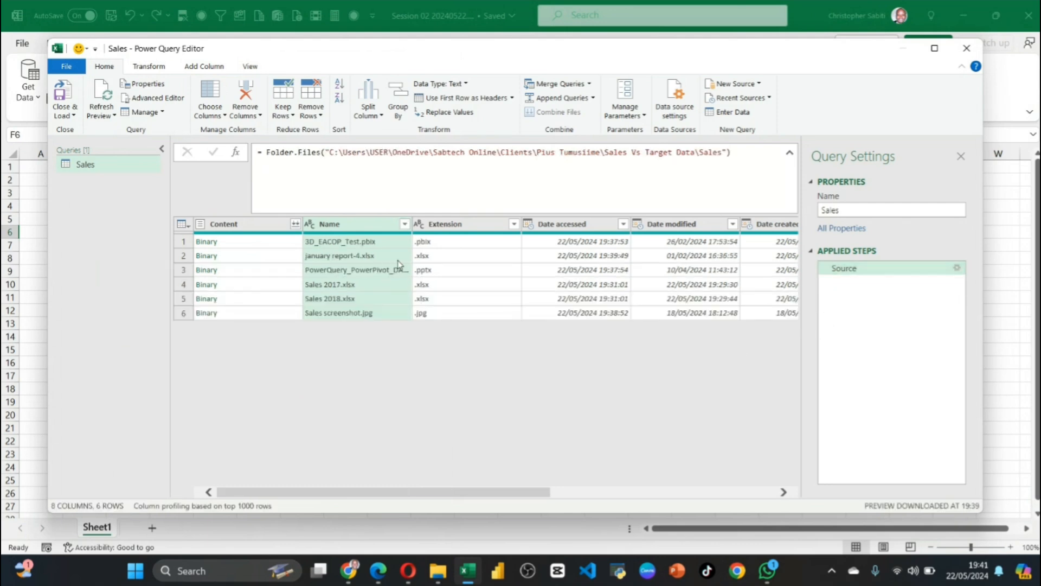
pyautogui.click(404, 224)
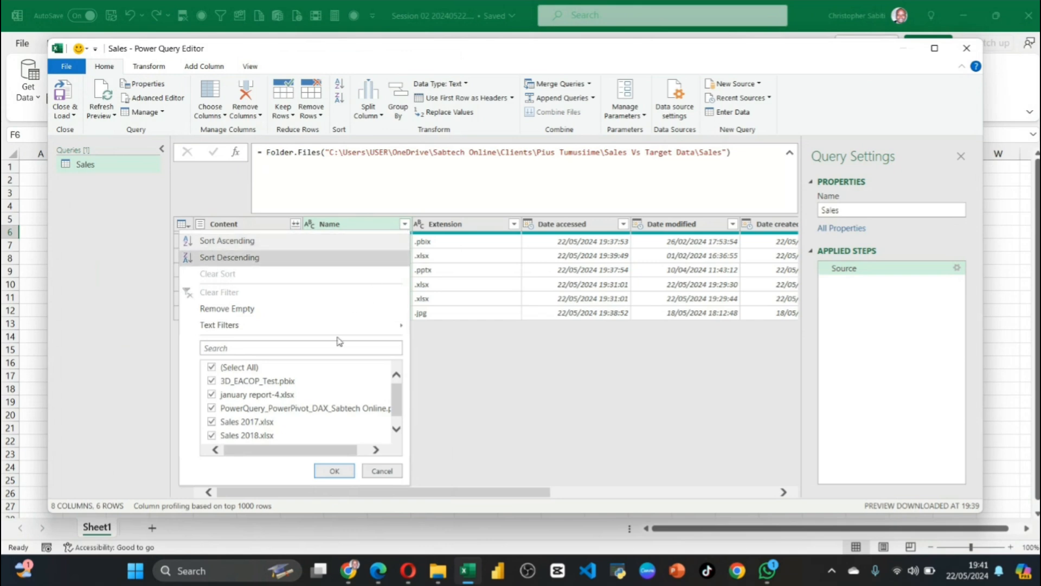
pyautogui.moveTo(234, 326)
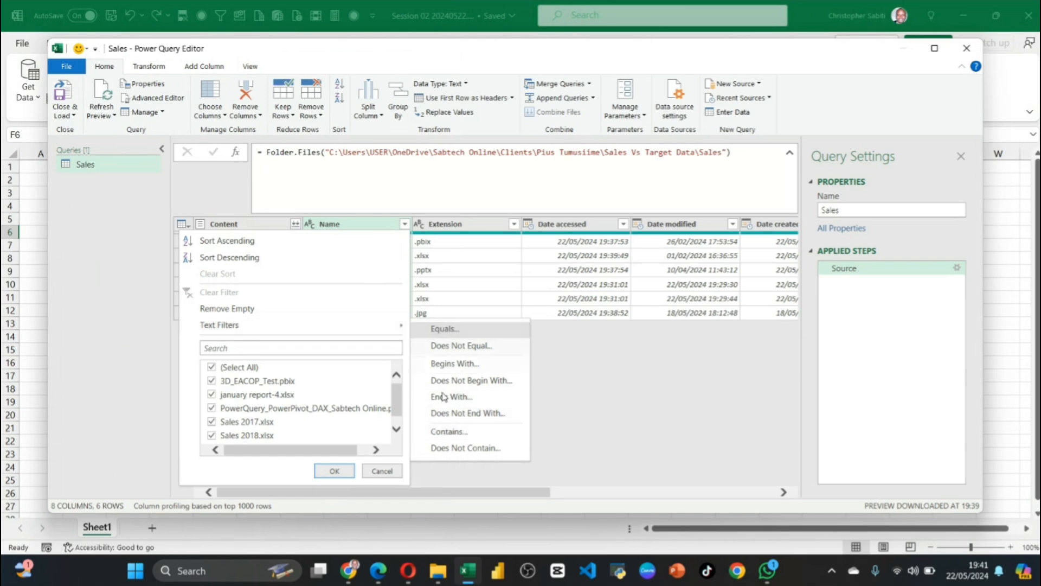
pyautogui.click(448, 433)
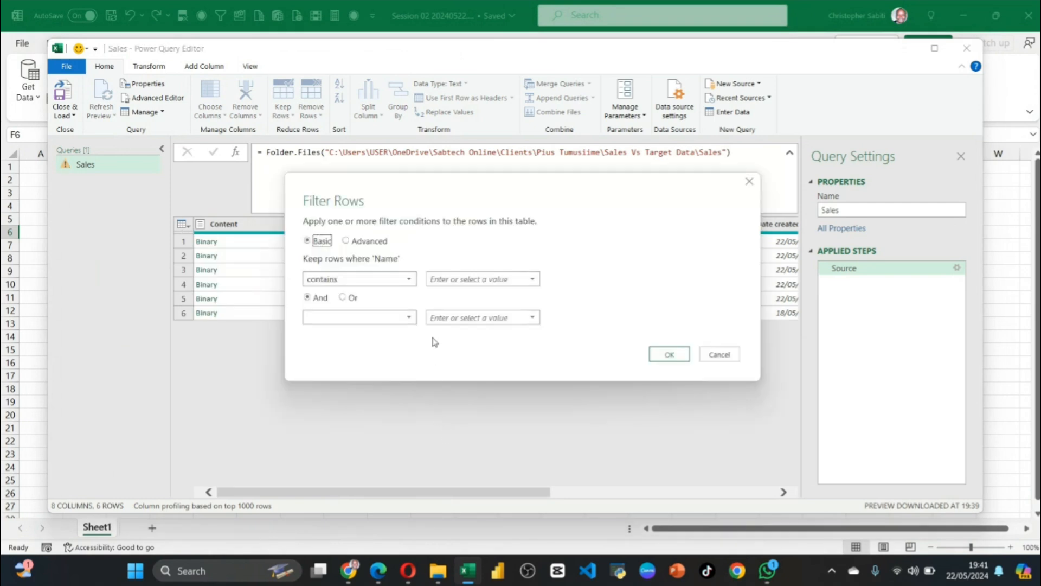
pyautogui.click(466, 279)
pyautogui.click(670, 355)
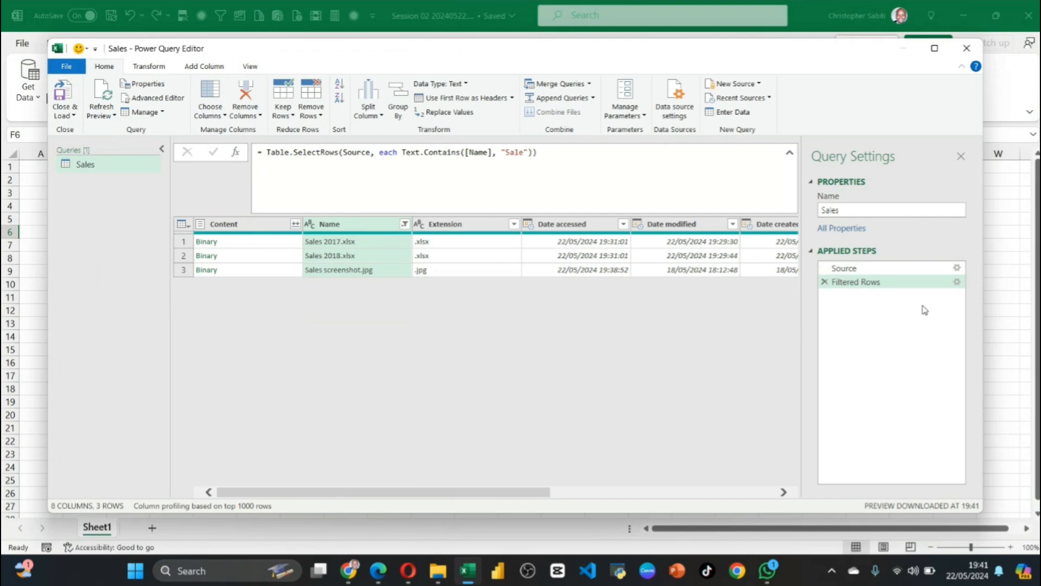
# Edit the Filtered Rows step so the Name column contains condition uses lowercase "sale"
pyautogui.click(957, 282)
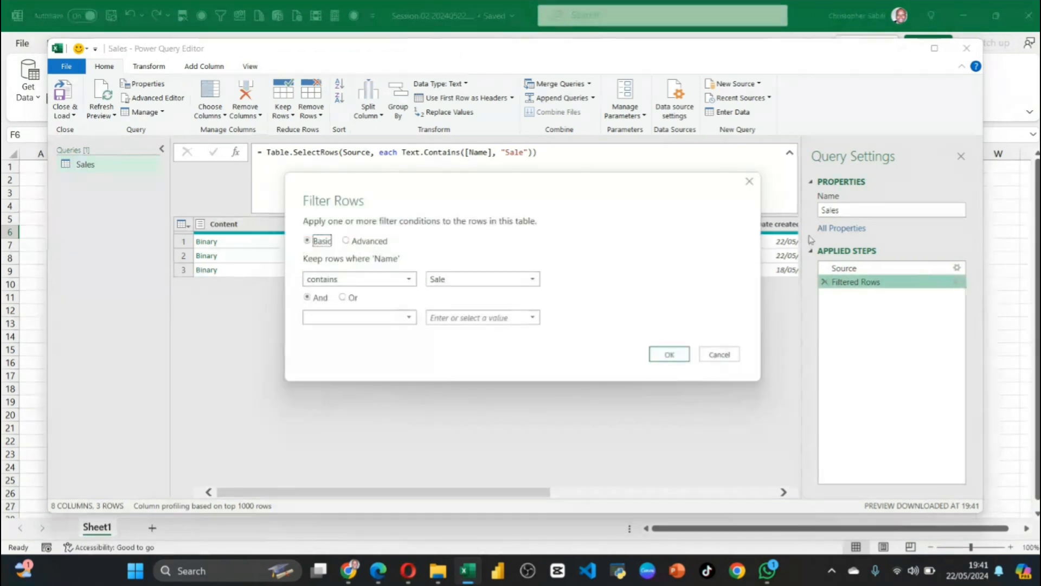
pyautogui.moveTo(505, 187); pyautogui.dragTo(664, 187)
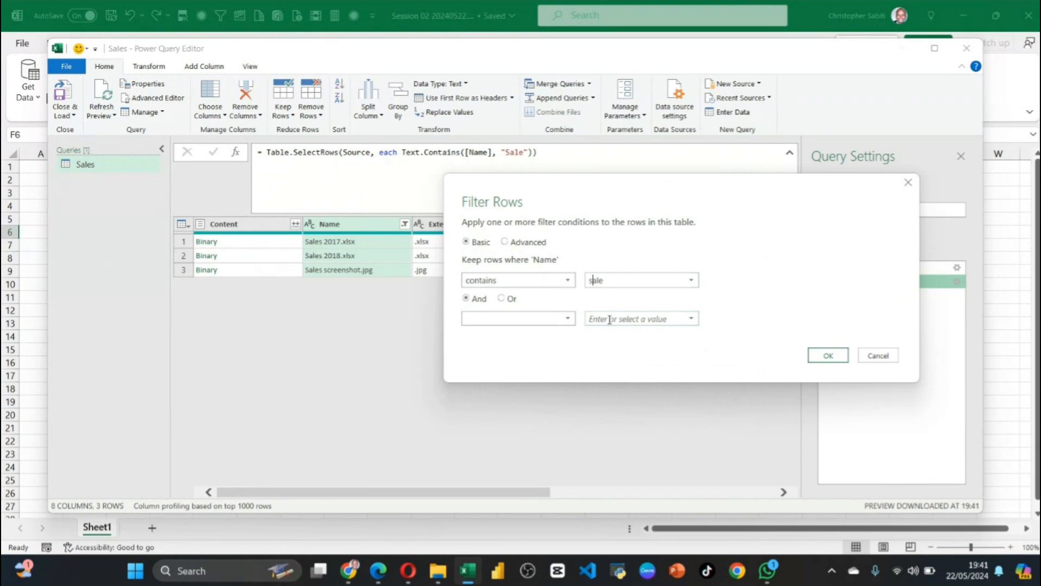
pyautogui.click(828, 356)
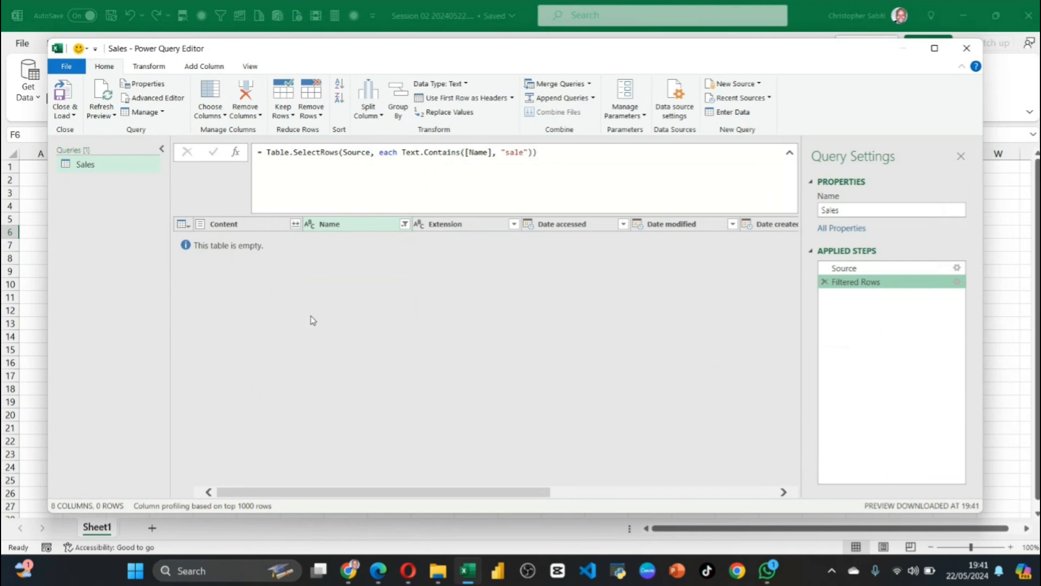
# Edit the Filtered Rows step to keep rows where Name contains "Sale" or contains "sale"
pyautogui.click(958, 281)
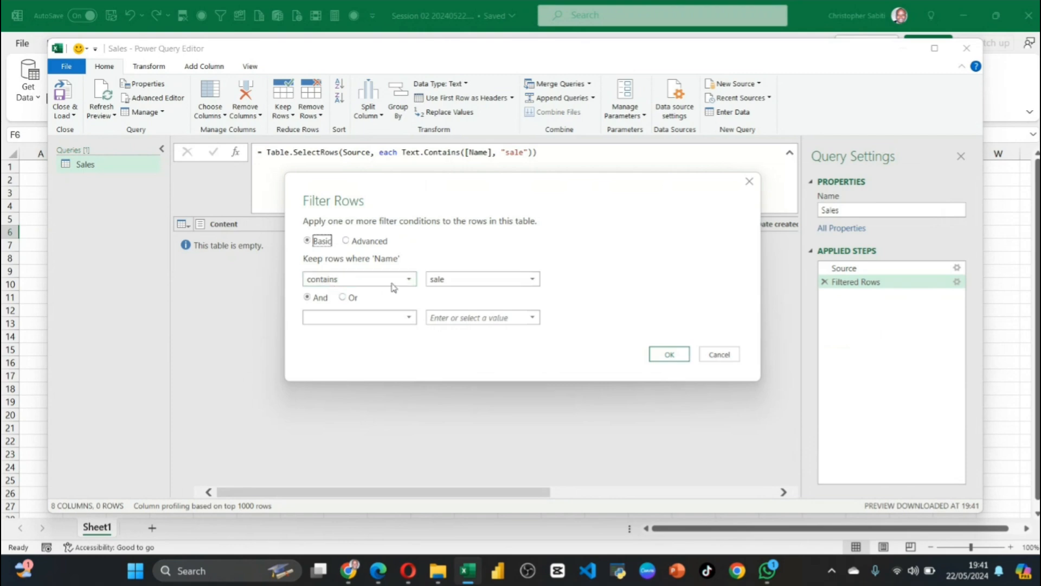
pyautogui.doubleClick(436, 282)
pyautogui.click(433, 278)
pyautogui.press('BackSpace')
pyautogui.write('S')
pyautogui.click(343, 298)
pyautogui.click(358, 318)
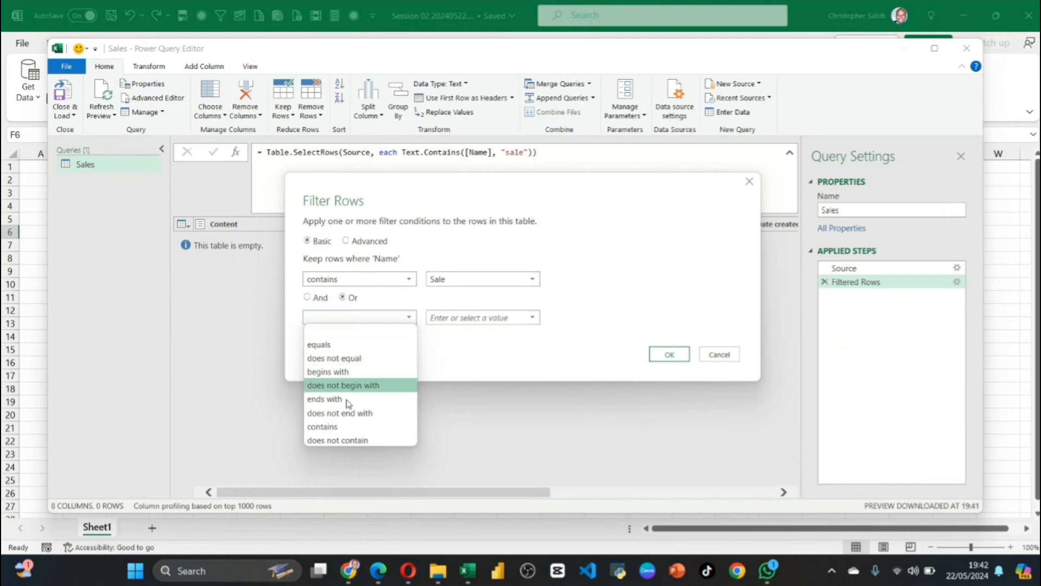
pyautogui.click(334, 428)
pyautogui.click(442, 317)
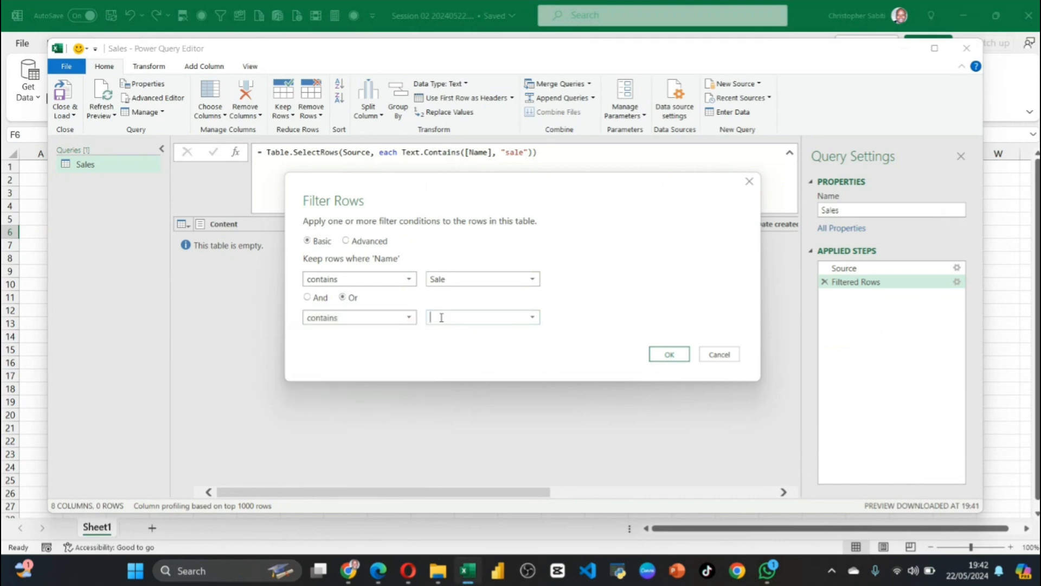
pyautogui.write('sale')
pyautogui.click(673, 356)
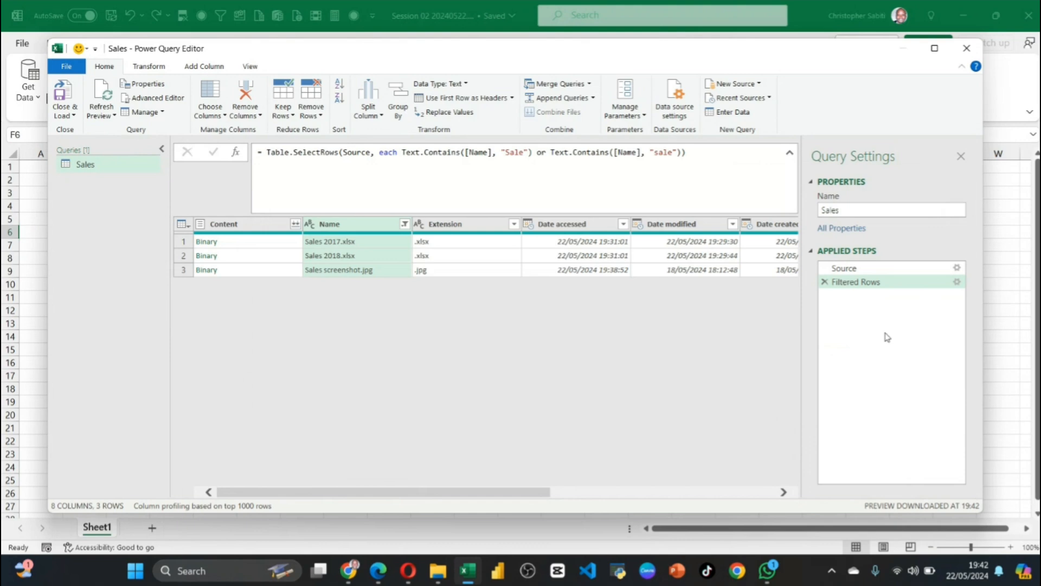
pyautogui.click(404, 224)
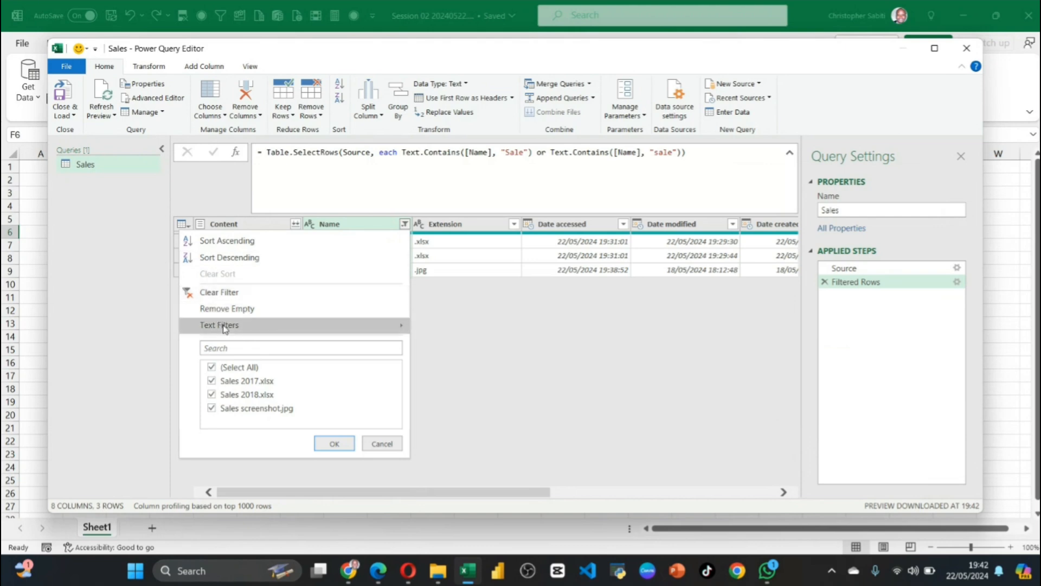
pyautogui.moveTo(225, 329)
pyautogui.click(516, 297)
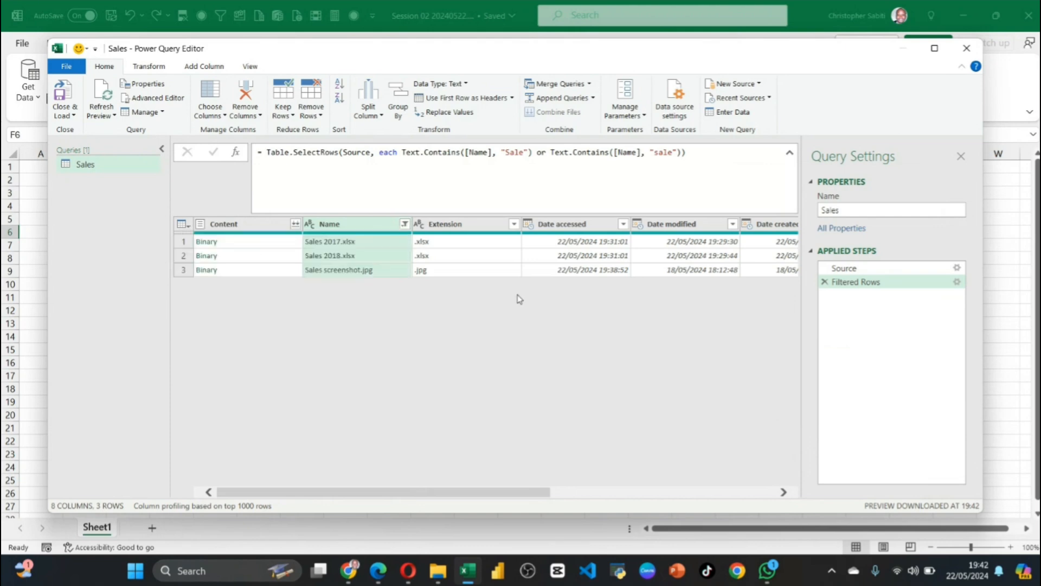
# Filter the Extension column to exclude .jpg files and keep .xlsx
pyautogui.click(514, 224)
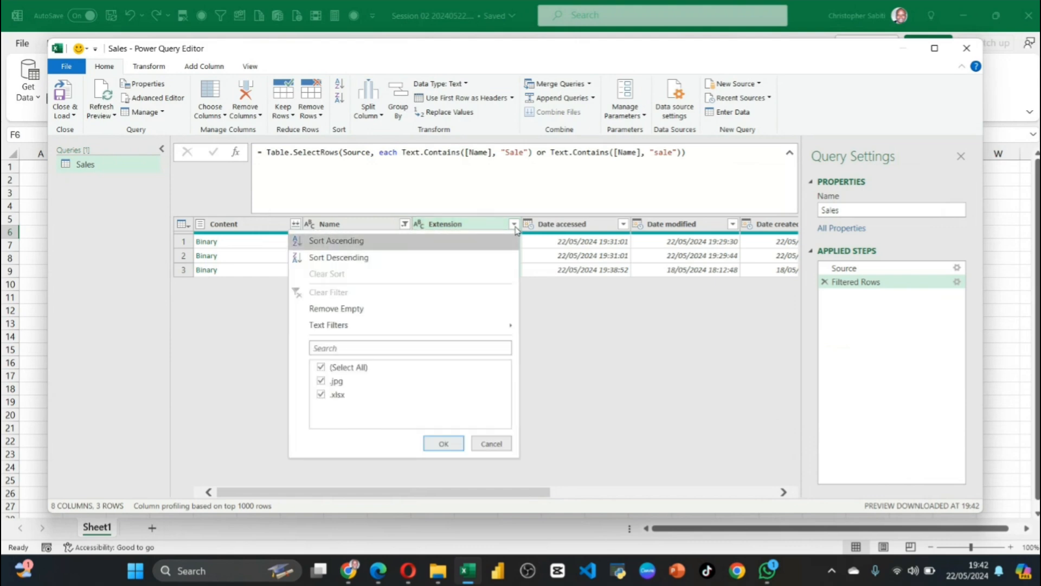
pyautogui.click(322, 382)
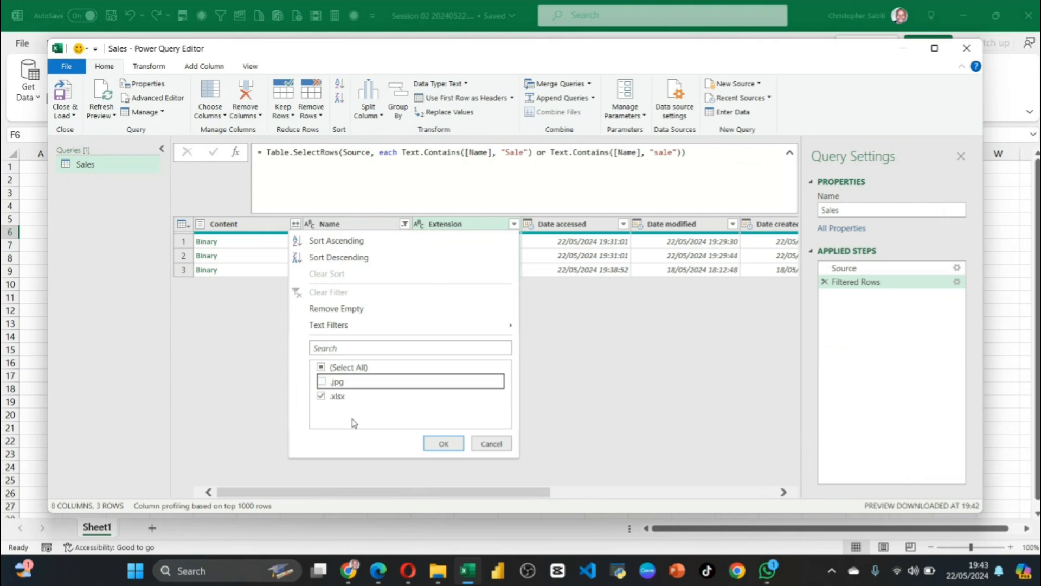
pyautogui.click(449, 446)
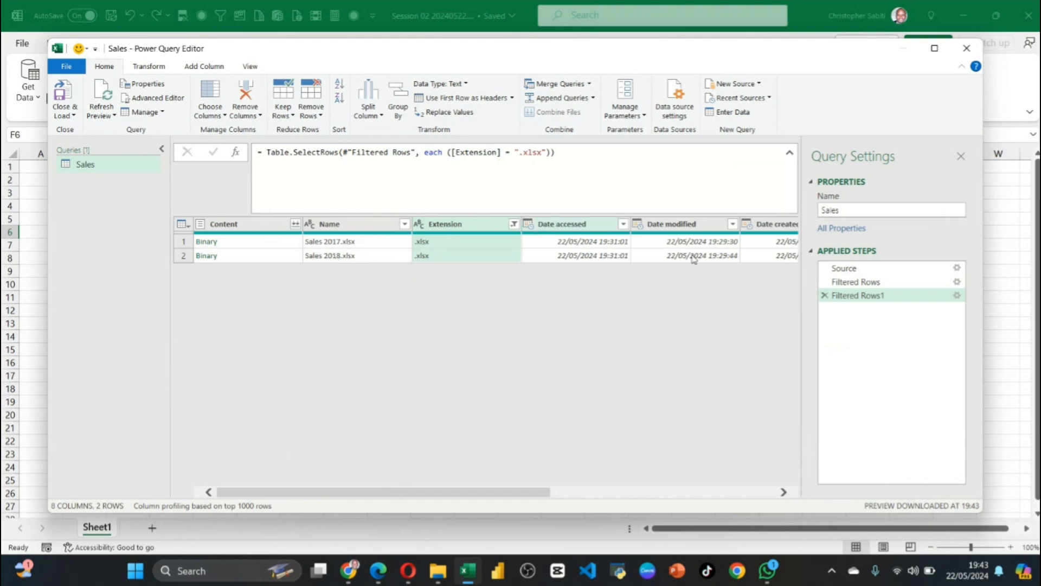
# Edit the Filtered Rows1 step to add an Or condition that keeps rows where Extension contains ".csv"
pyautogui.click(958, 296)
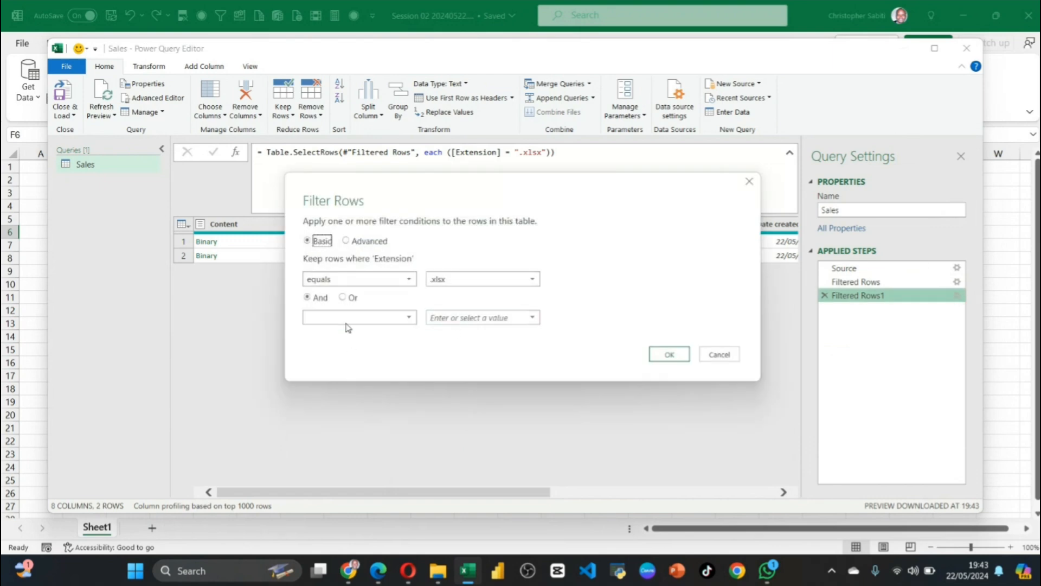
pyautogui.click(350, 300)
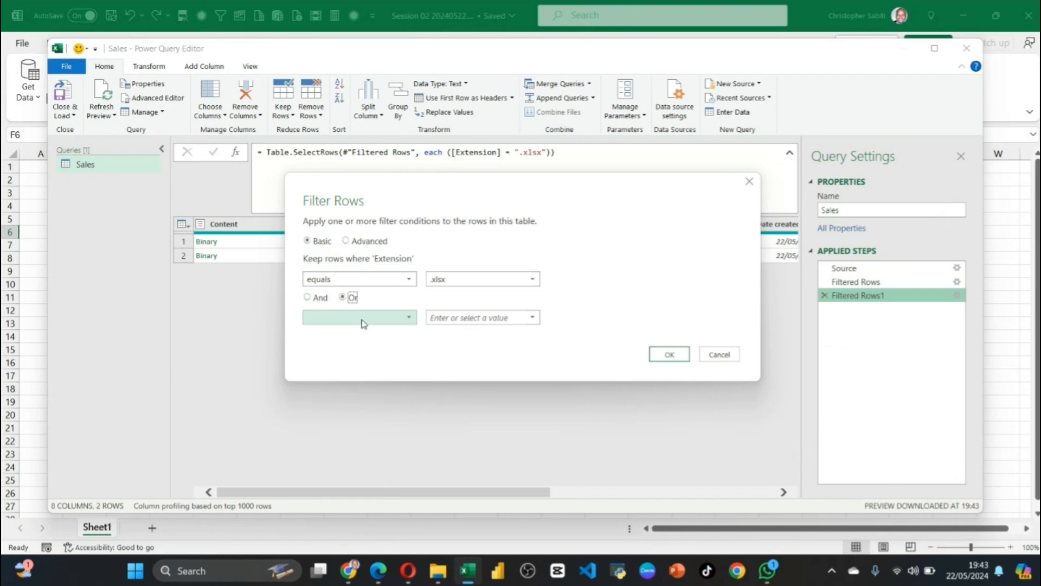
pyautogui.click(360, 318)
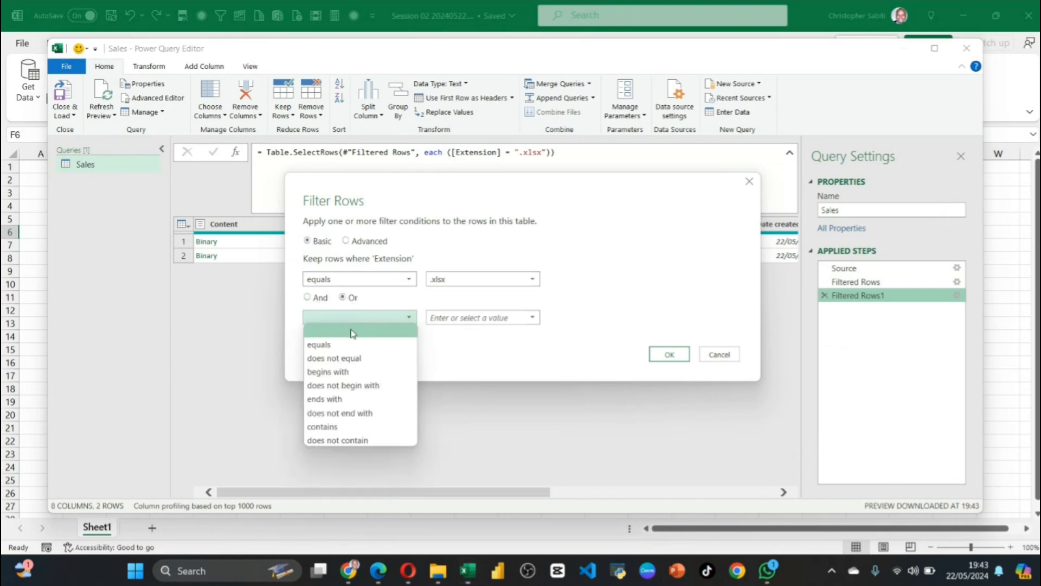
pyautogui.click(337, 427)
pyautogui.click(448, 317)
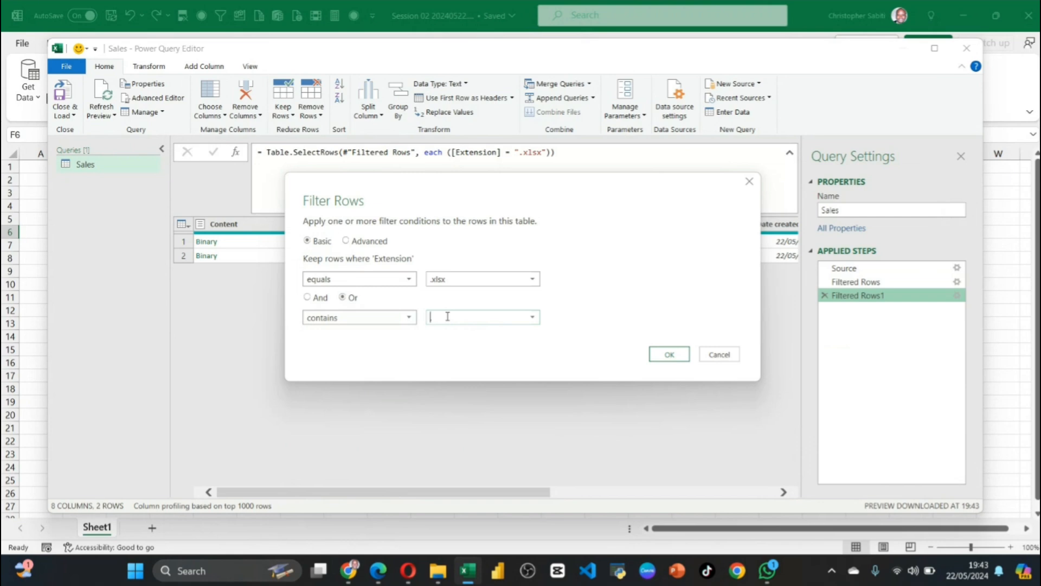
pyautogui.write('.csv')
pyautogui.click(669, 354)
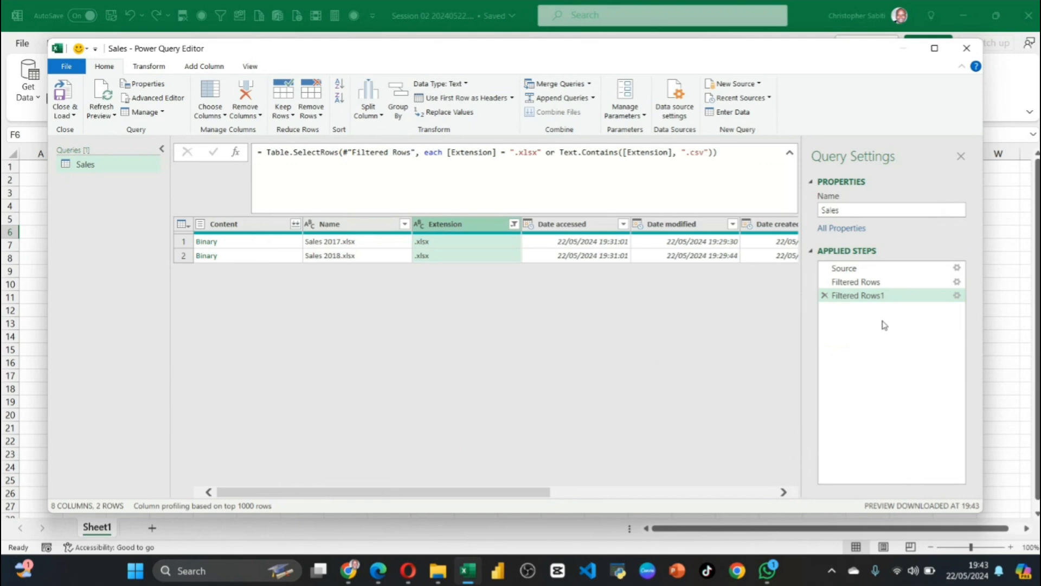
# Review the column removal options available for the Content column without applying any of them
pyautogui.click(230, 227)
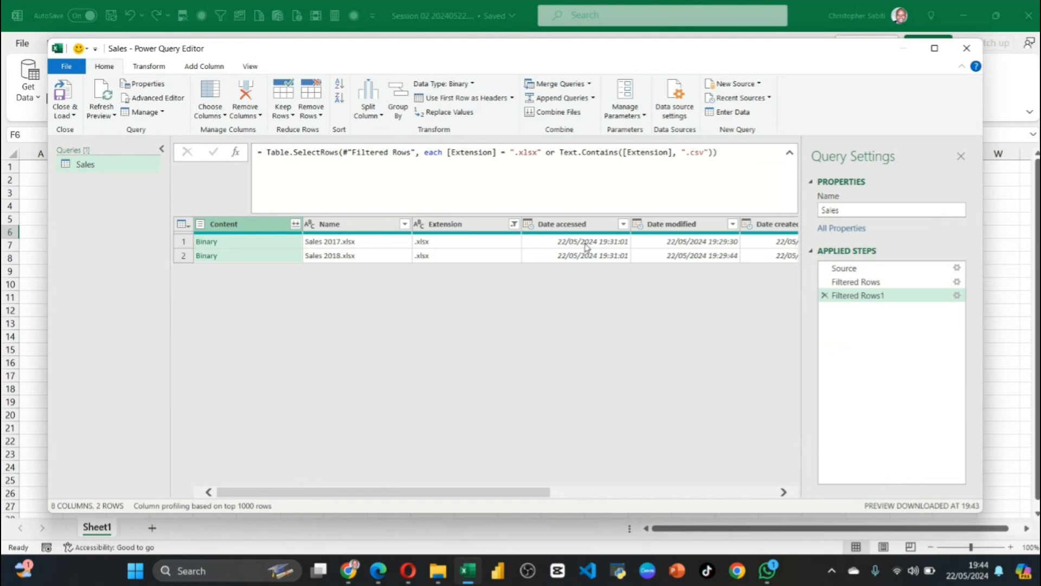
pyautogui.rightClick(240, 229)
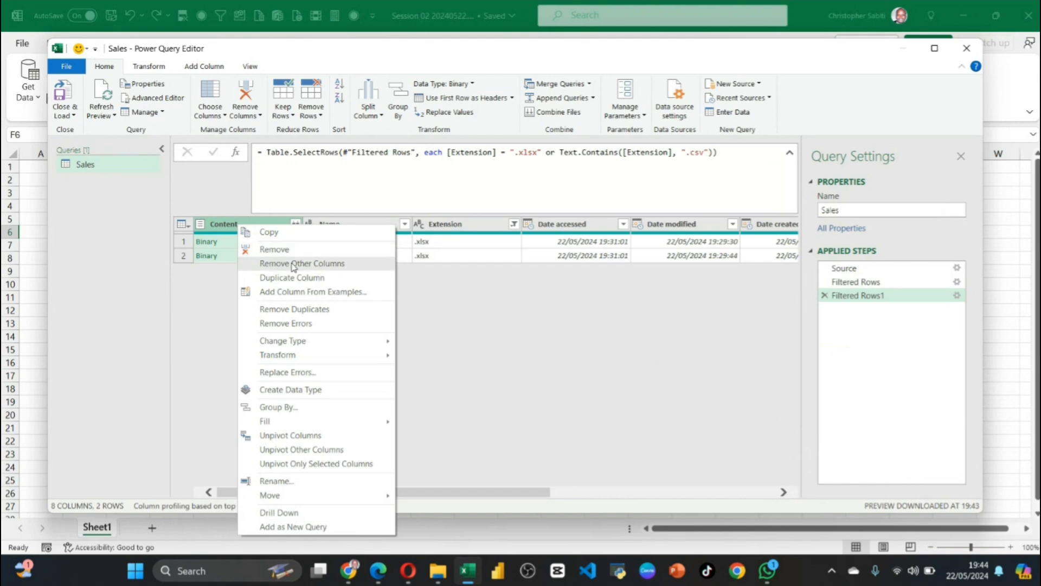
pyautogui.click(440, 312)
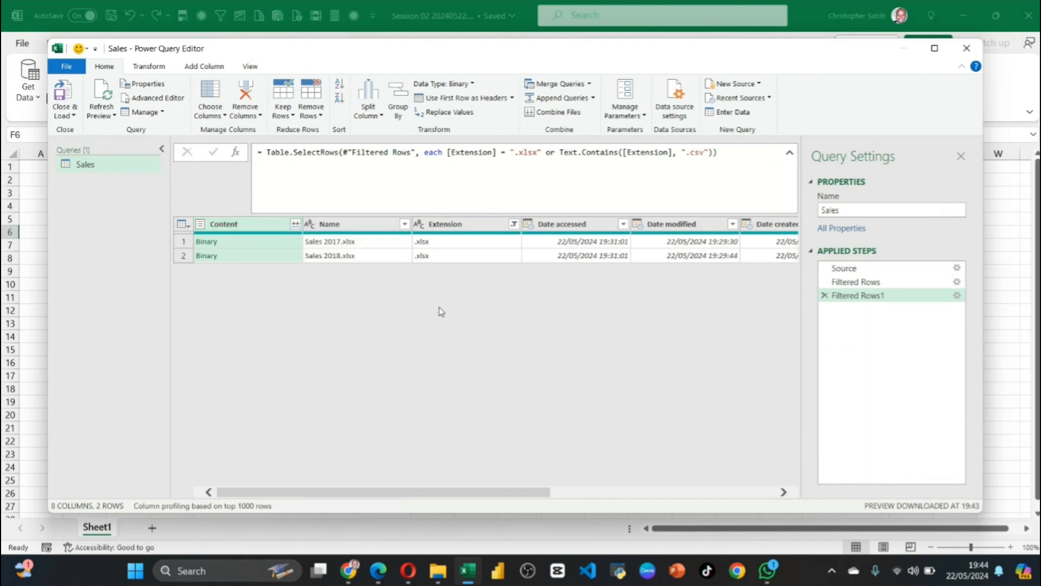
pyautogui.click(319, 229)
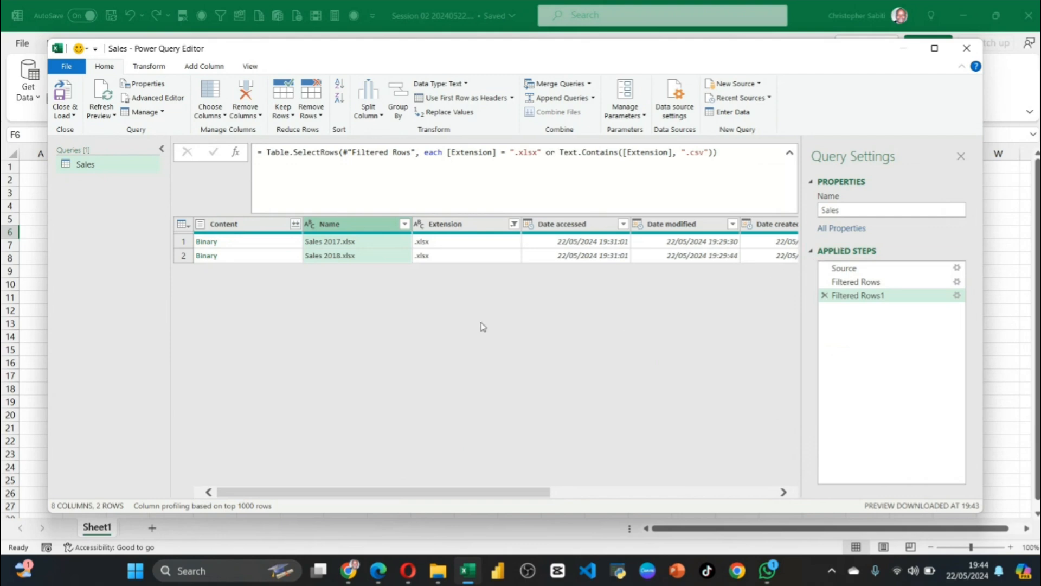
pyautogui.click(239, 228)
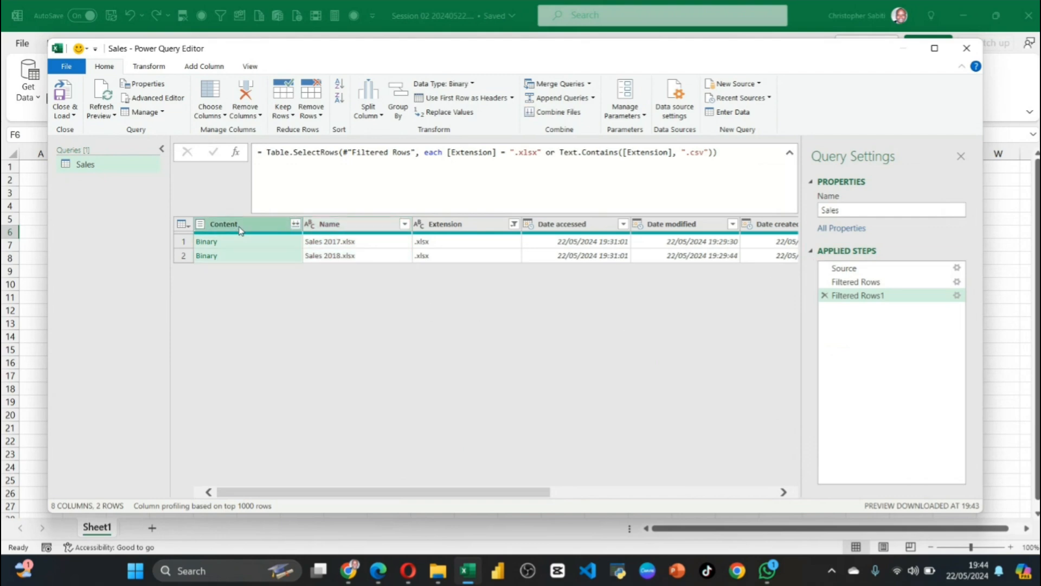
pyautogui.rightClick(240, 230)
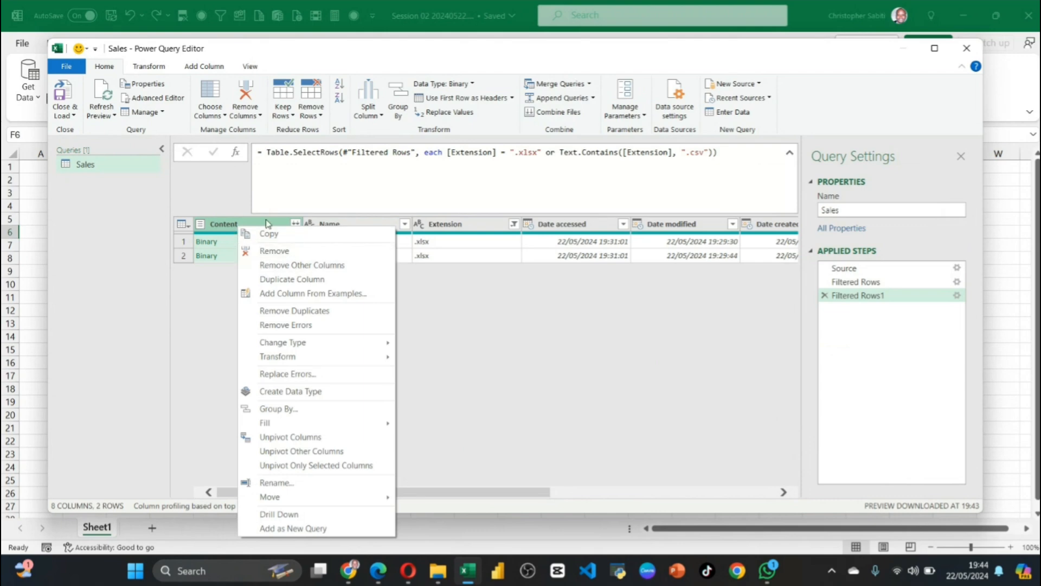
pyautogui.click(231, 223)
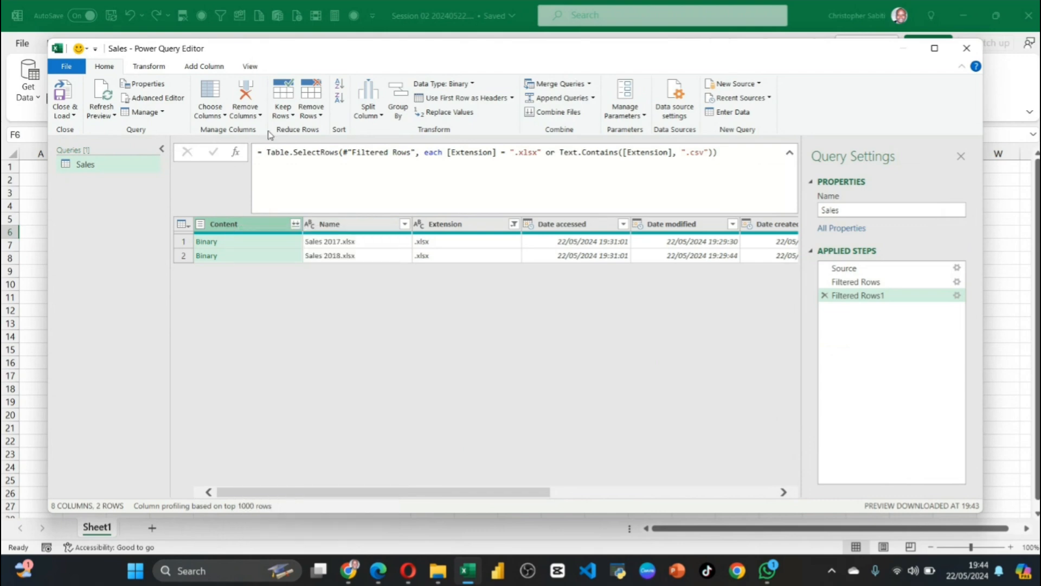
pyautogui.click(259, 116)
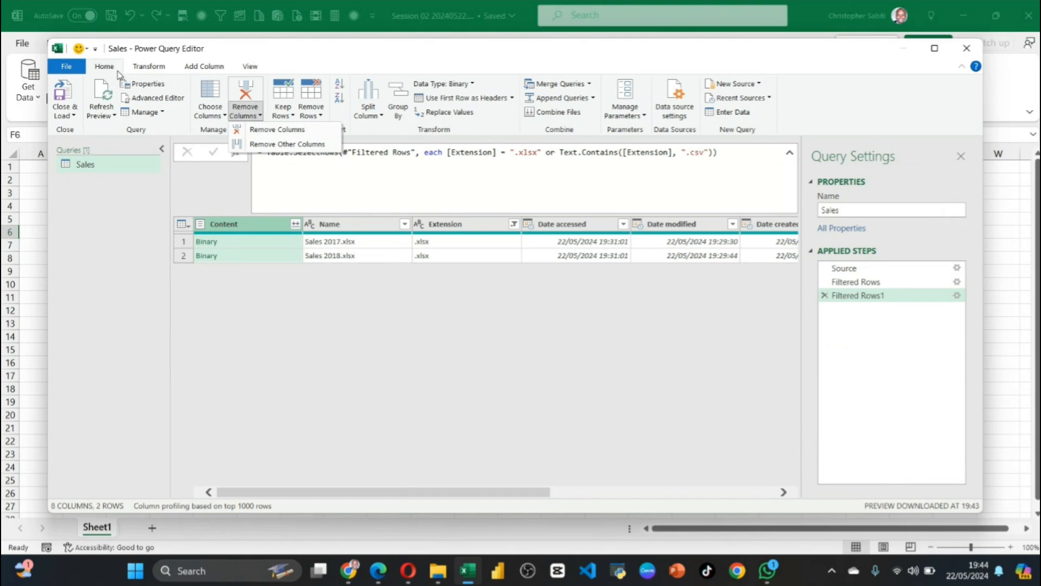
pyautogui.click(145, 68)
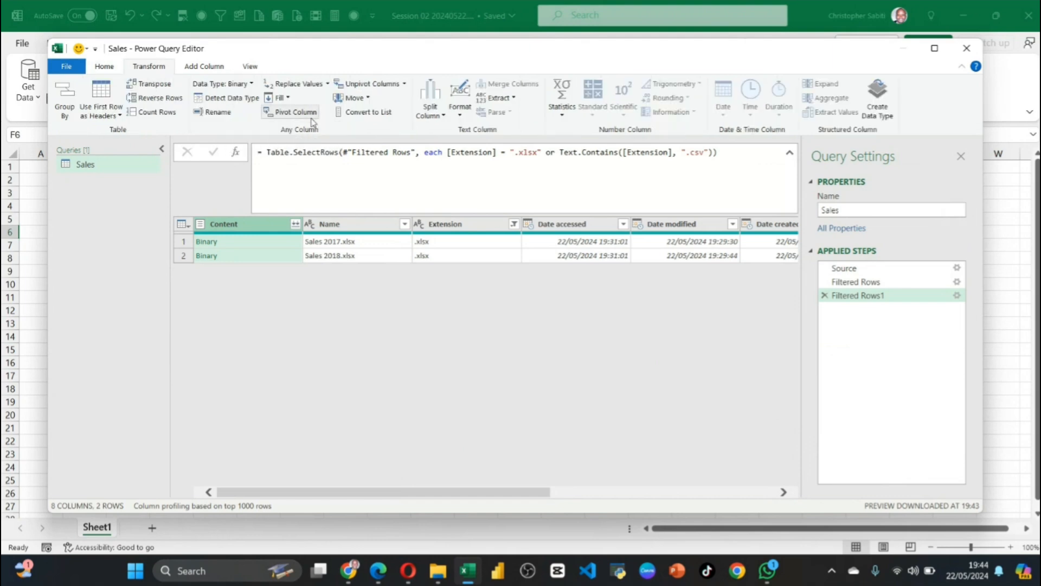
pyautogui.click(108, 67)
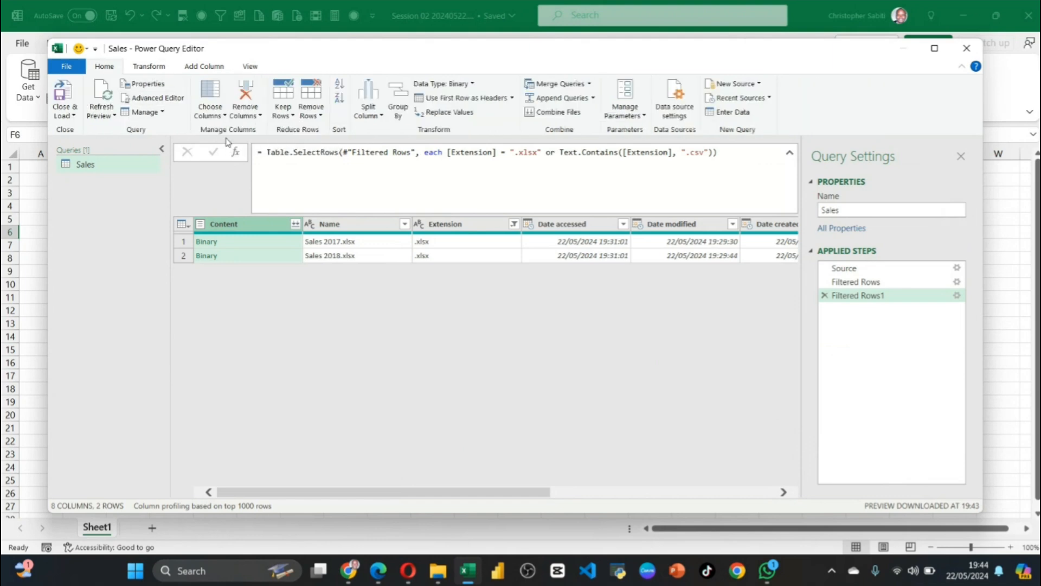
pyautogui.click(259, 116)
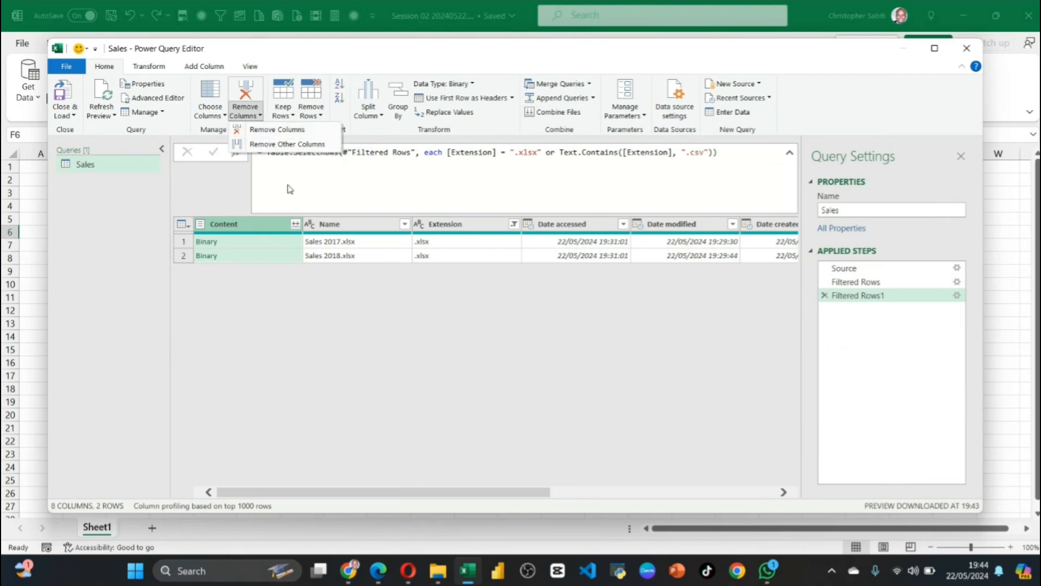
pyautogui.click(334, 58)
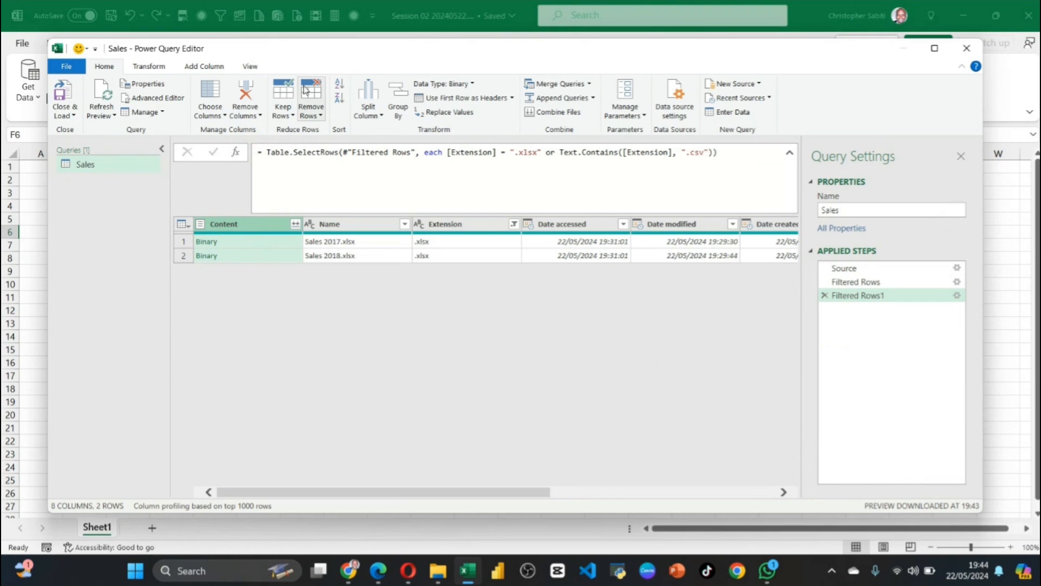
pyautogui.click(223, 117)
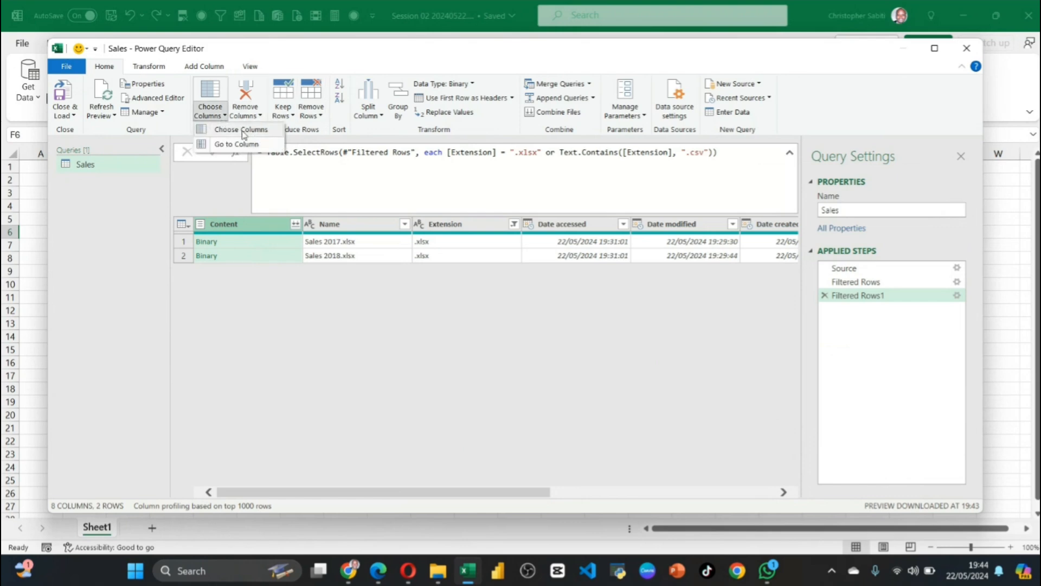
pyautogui.click(242, 130)
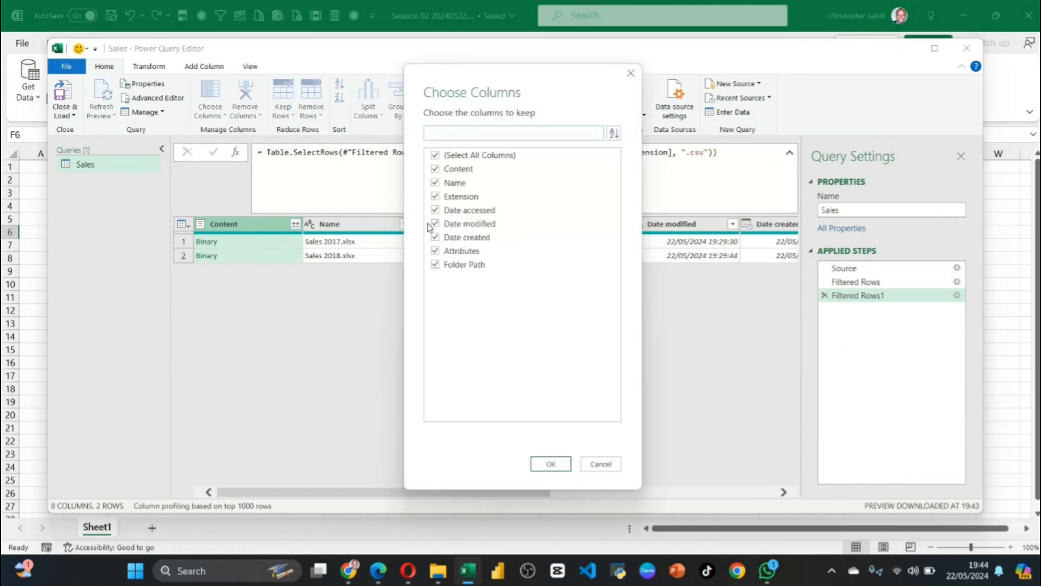
pyautogui.click(455, 183)
pyautogui.click(454, 199)
pyautogui.click(631, 73)
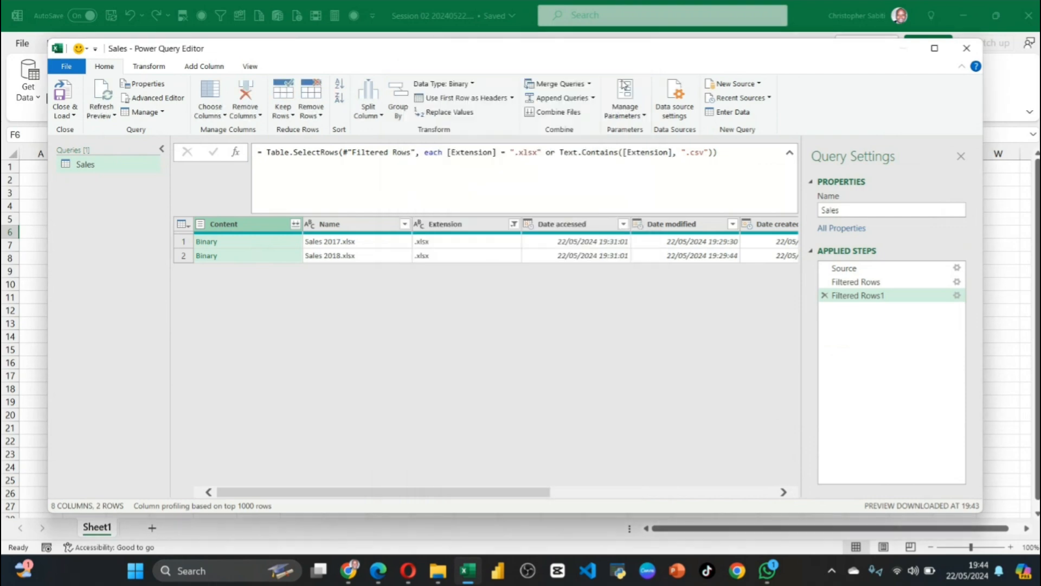
# Remove all columns other than Content from the Sales query
pyautogui.rightClick(253, 228)
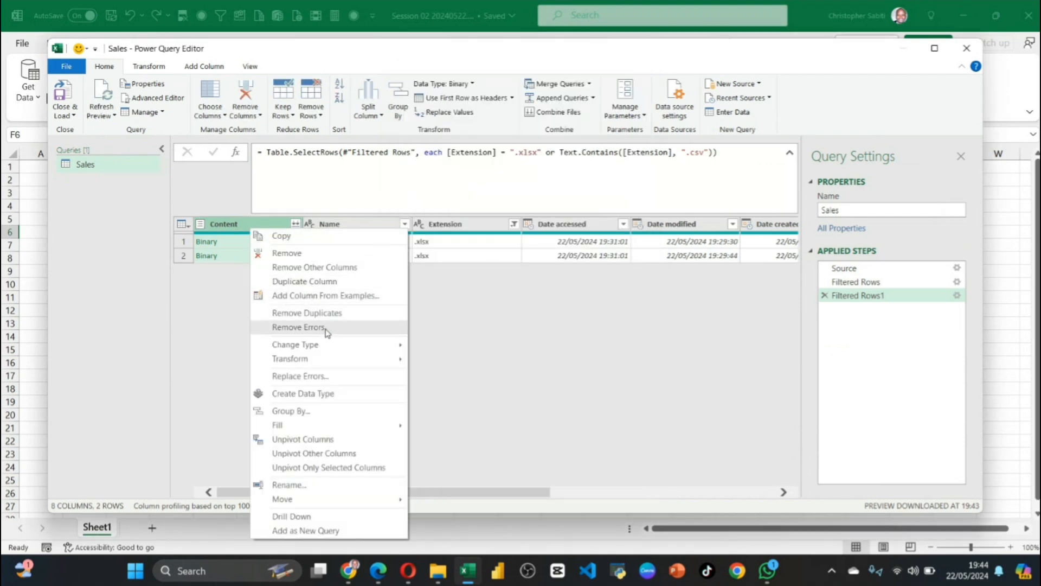
pyautogui.click(322, 268)
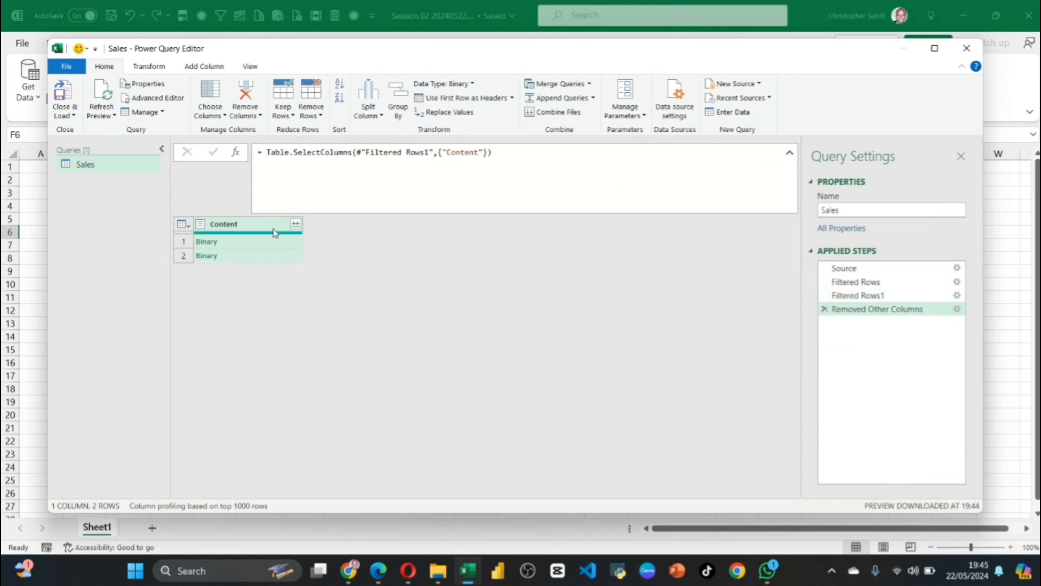
# Drill into the first Binary file in the Content column, open its Sales sheet table and look through the rows
pyautogui.click(207, 243)
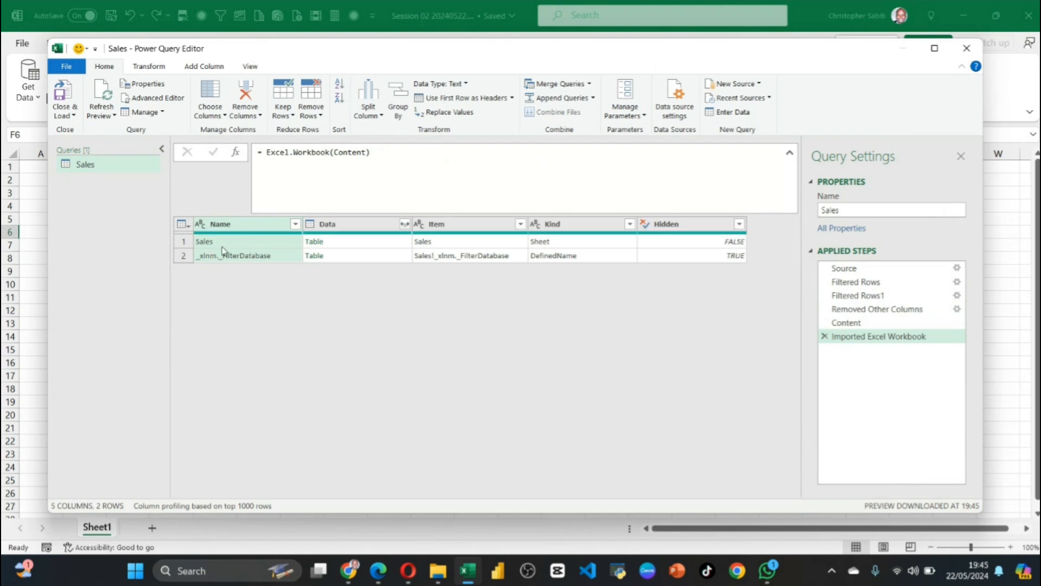
pyautogui.click(314, 242)
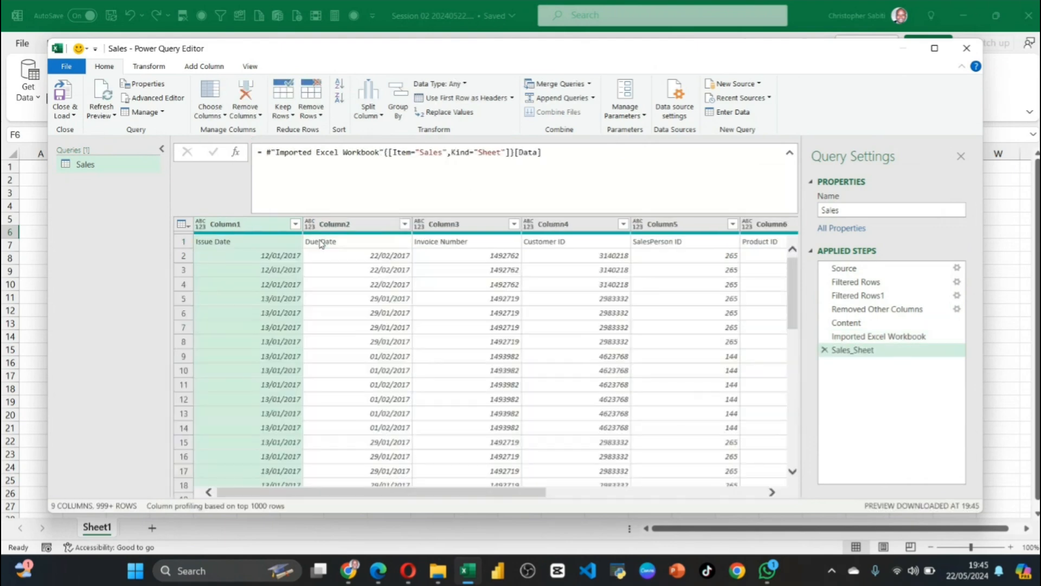
pyautogui.scroll(-4, 424, 332)
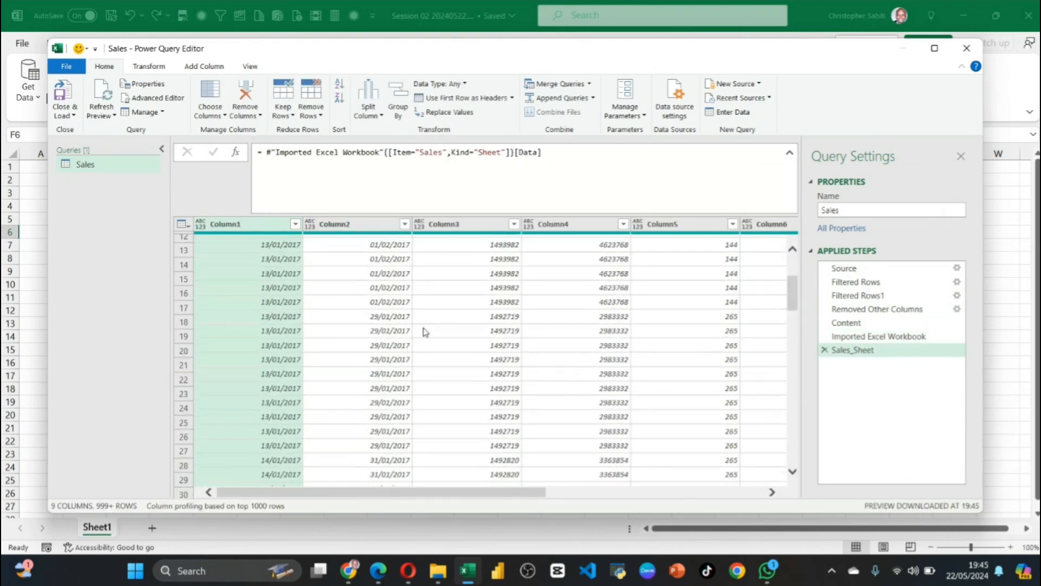
pyautogui.scroll(4, 425, 332)
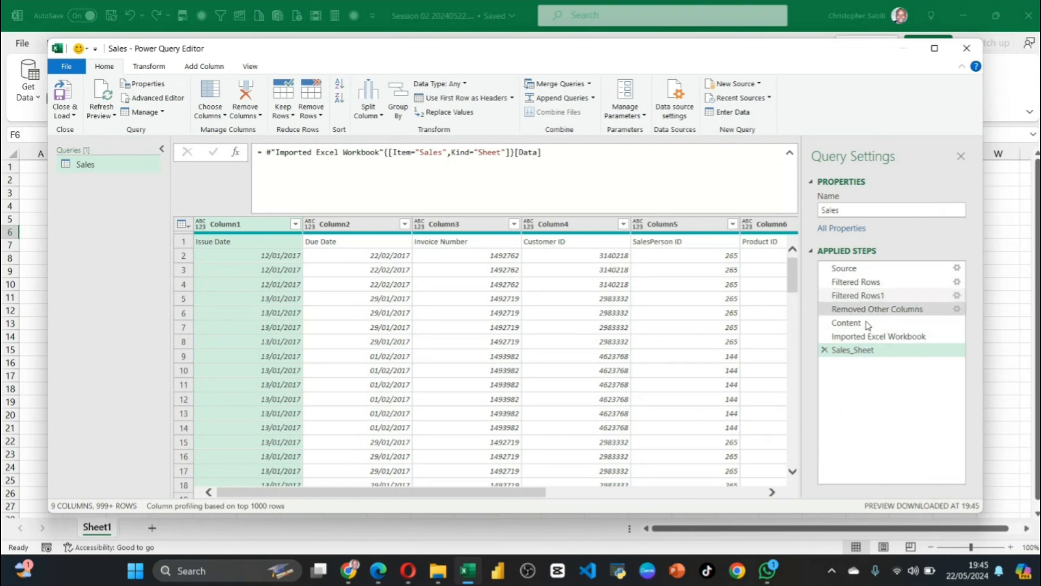
# Delete the Sales_Sheet, Imported Excel Workbook and Content steps from the Sales query
pyautogui.click(825, 350)
pyautogui.click(825, 336)
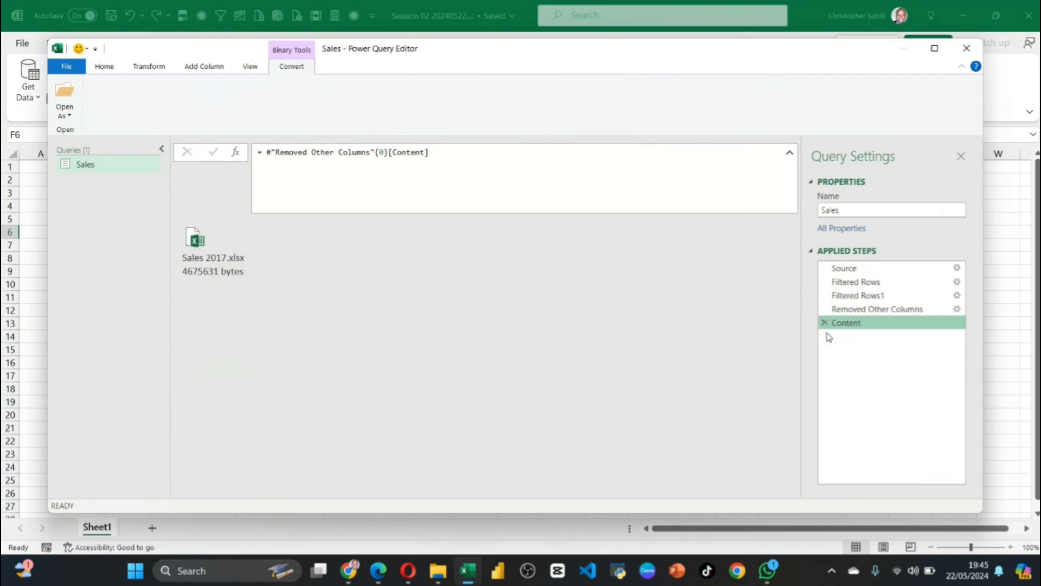
pyautogui.click(825, 323)
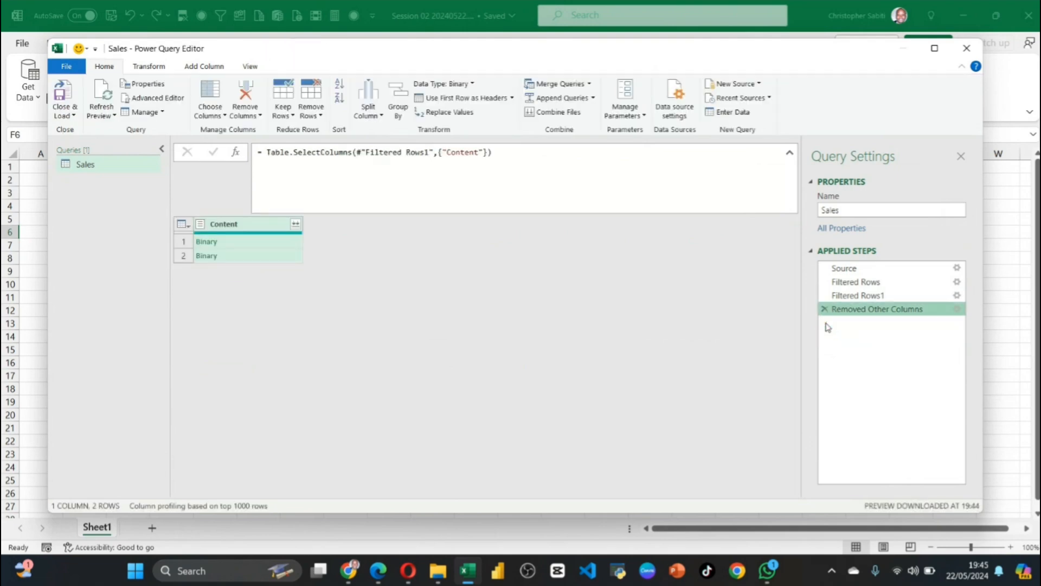
# Start combining the files in the Content column, keeping First file as the sample and selecting the Sales sheet
pyautogui.click(296, 224)
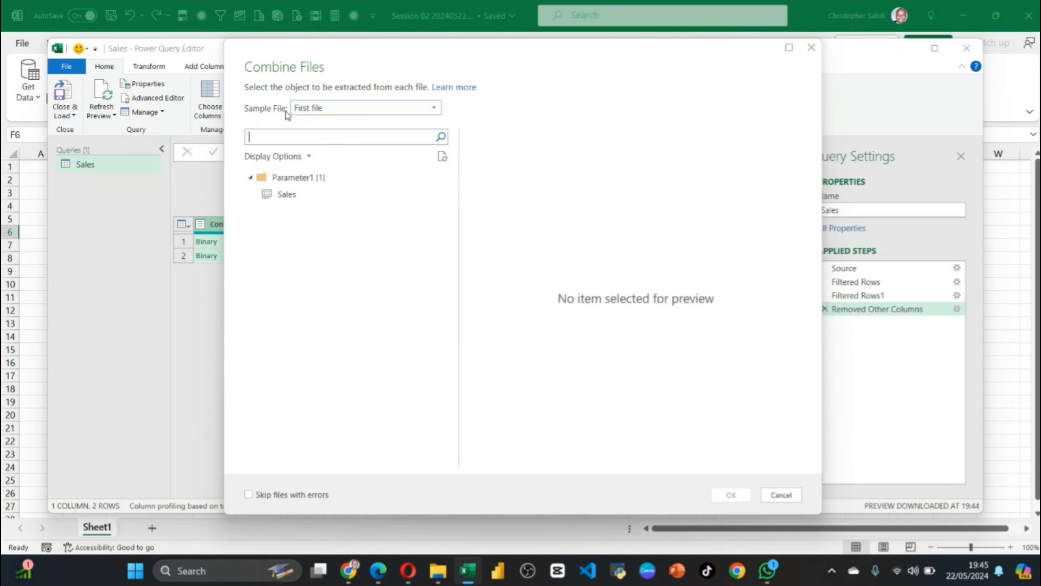
pyautogui.click(315, 108)
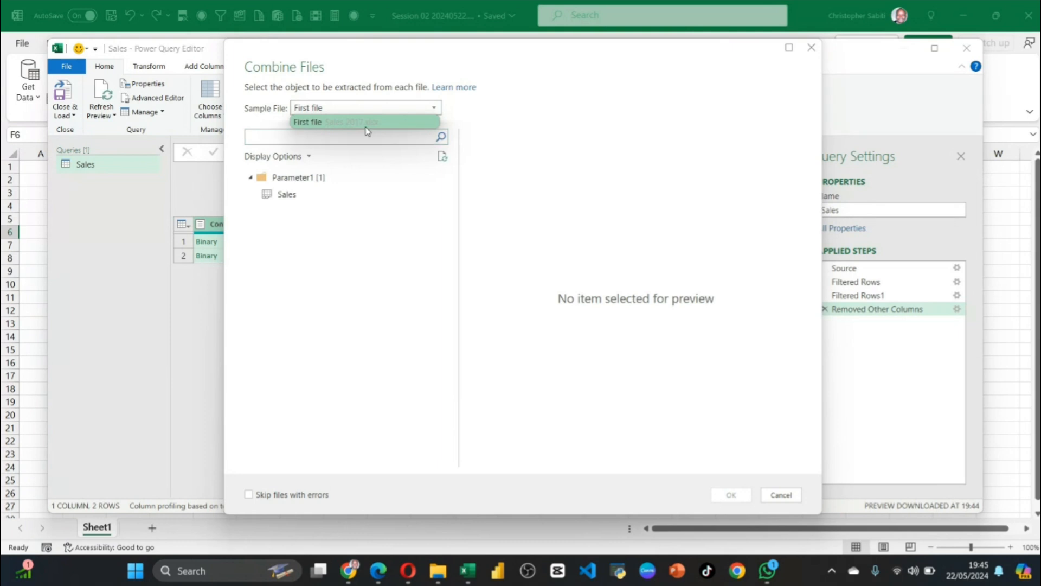
pyautogui.click(364, 125)
pyautogui.click(288, 197)
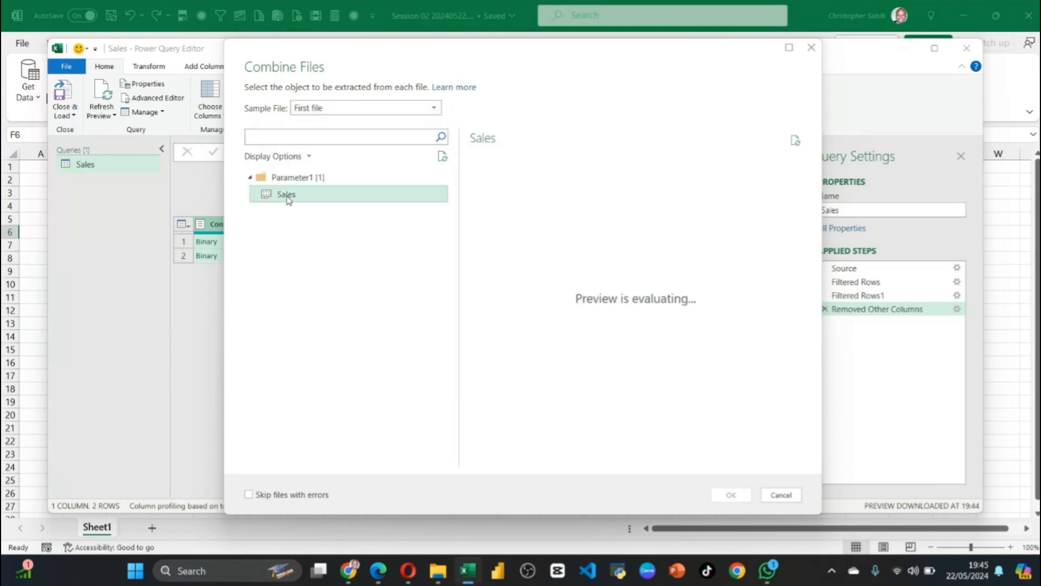
# Look through the rows and columns of the Sales preview and confirm combining the files
pyautogui.scroll(-8, 581, 339)
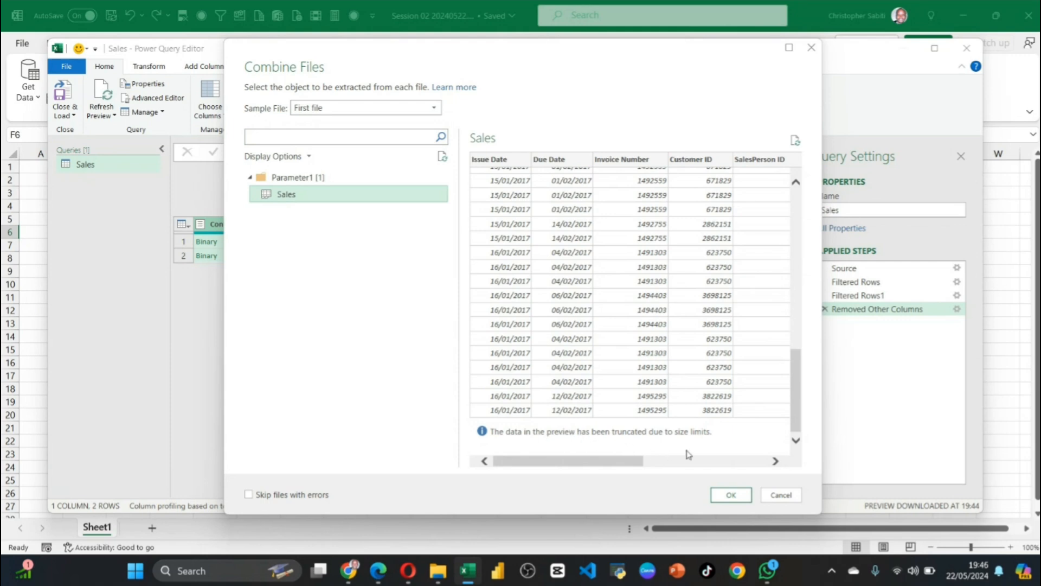
pyautogui.scroll(15, 651, 269)
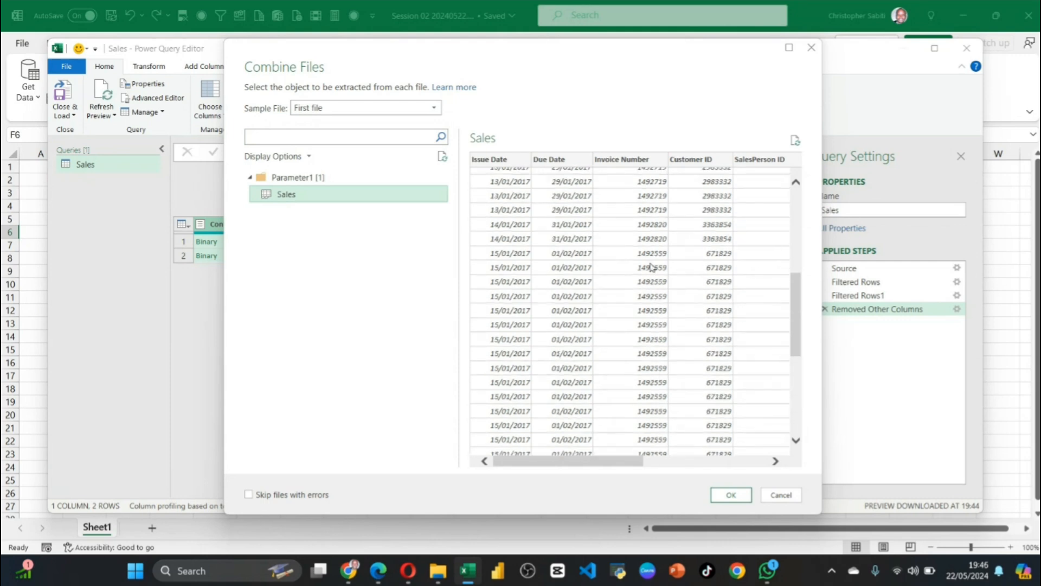
pyautogui.scroll(-15, 652, 272)
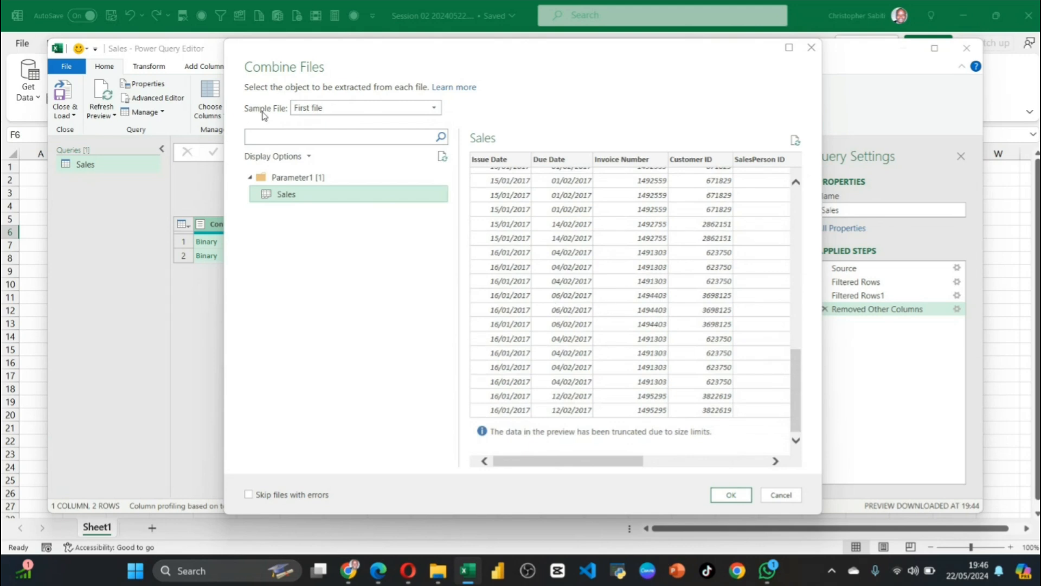
pyautogui.click(316, 111)
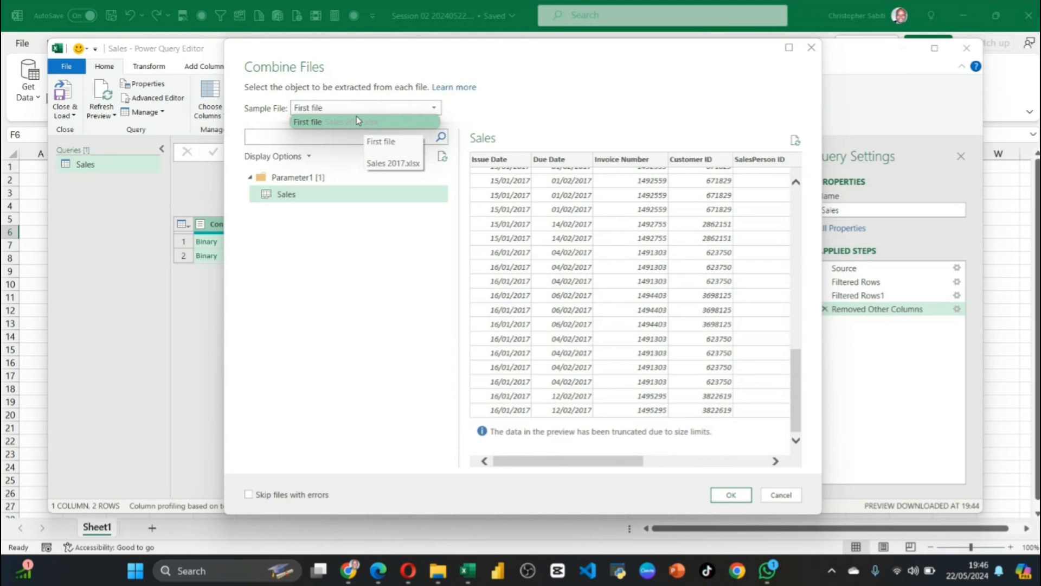
pyautogui.click(378, 293)
pyautogui.moveTo(536, 461); pyautogui.dragTo(698, 487)
pyautogui.scroll(3, 616, 308)
pyautogui.scroll(3, 616, 307)
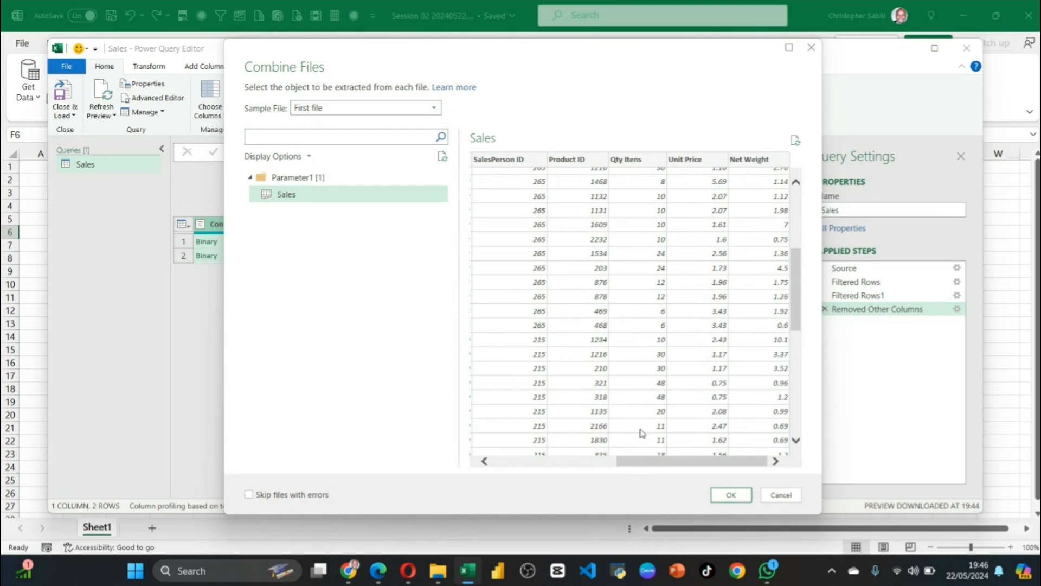
pyautogui.click(730, 494)
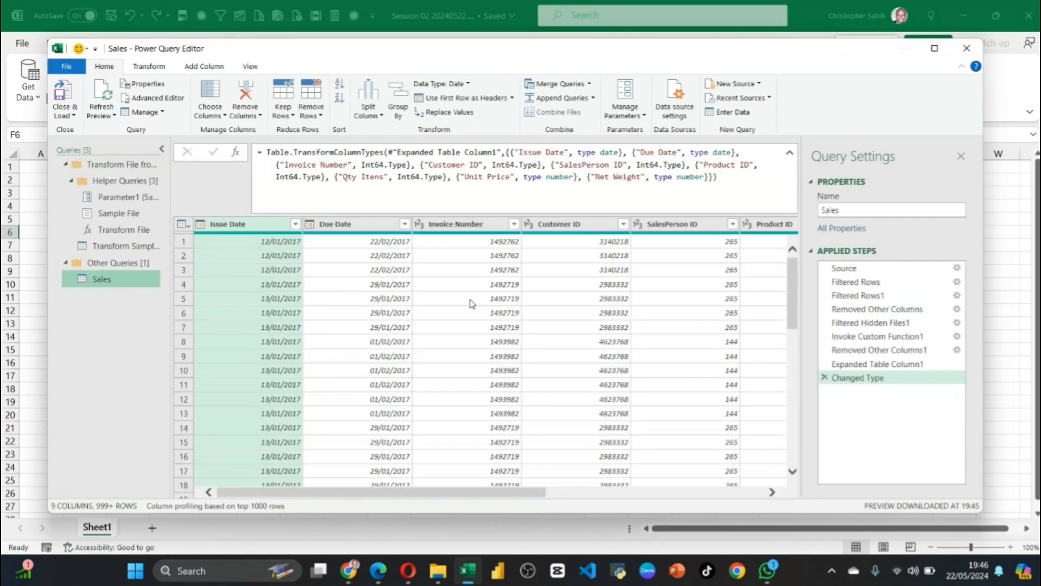
# Collapse the formula bar and review the generated steps from Filtered Hidden Files1 through Changed Type, leaving their settings as they are
pyautogui.click(791, 154)
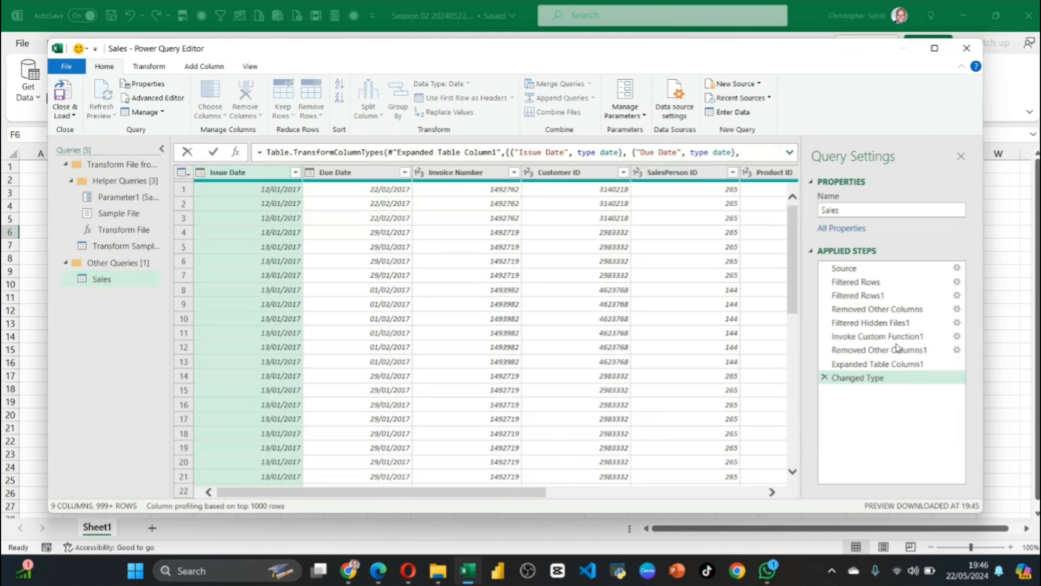
pyautogui.click(867, 323)
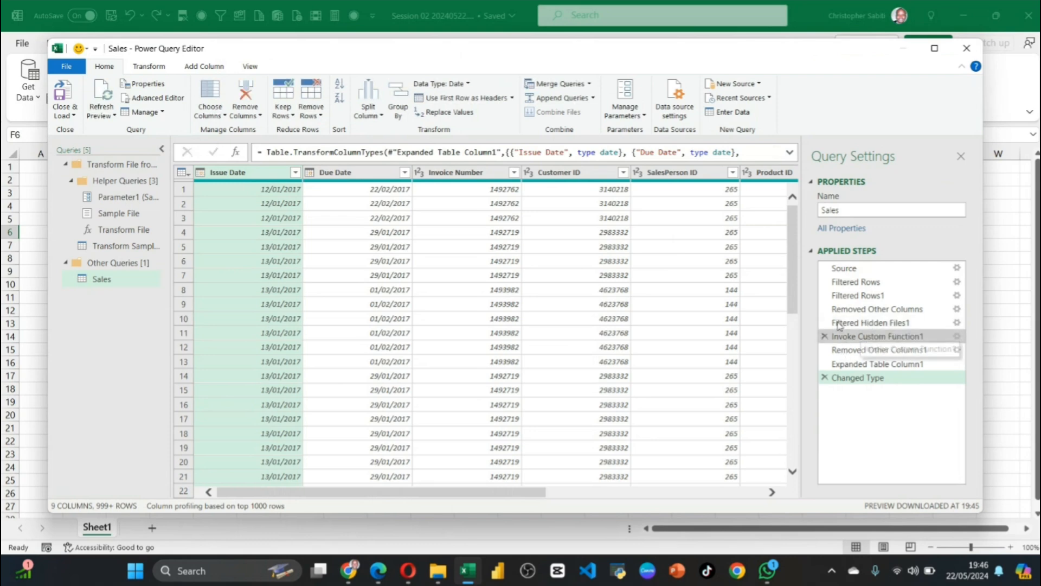
pyautogui.click(957, 323)
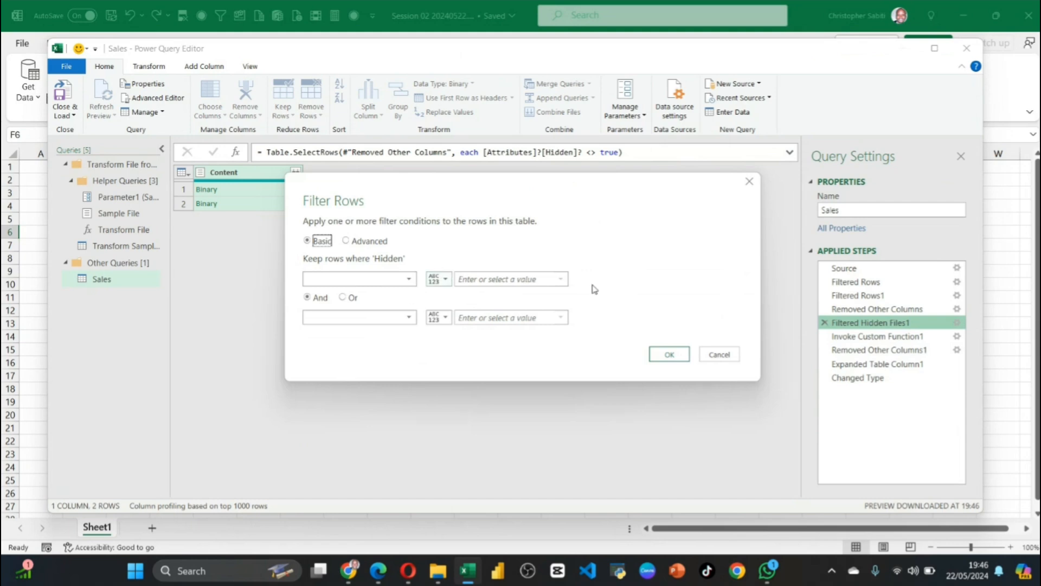
pyautogui.click(725, 356)
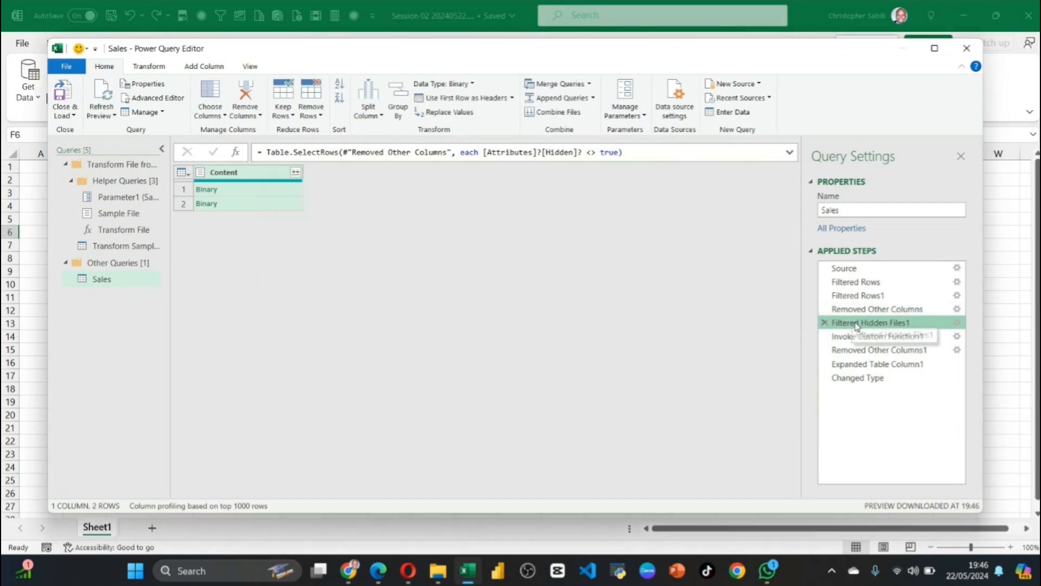
pyautogui.click(894, 340)
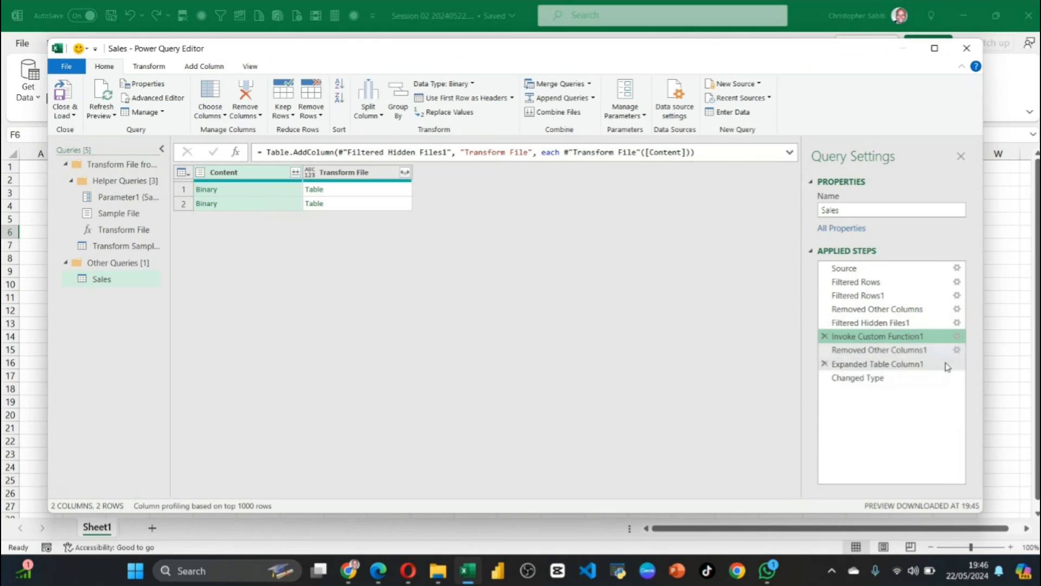
pyautogui.click(884, 366)
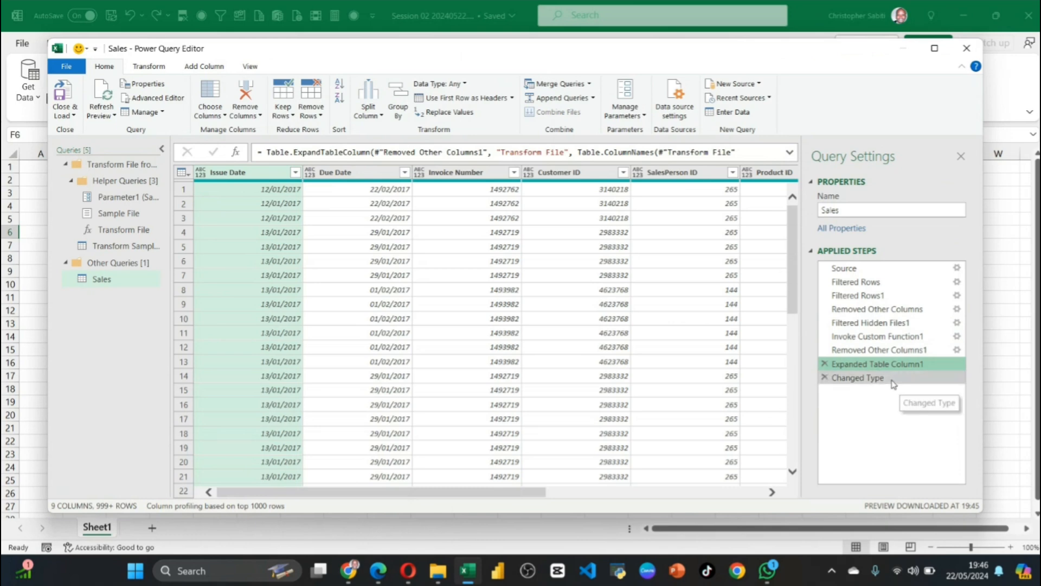
pyautogui.click(893, 379)
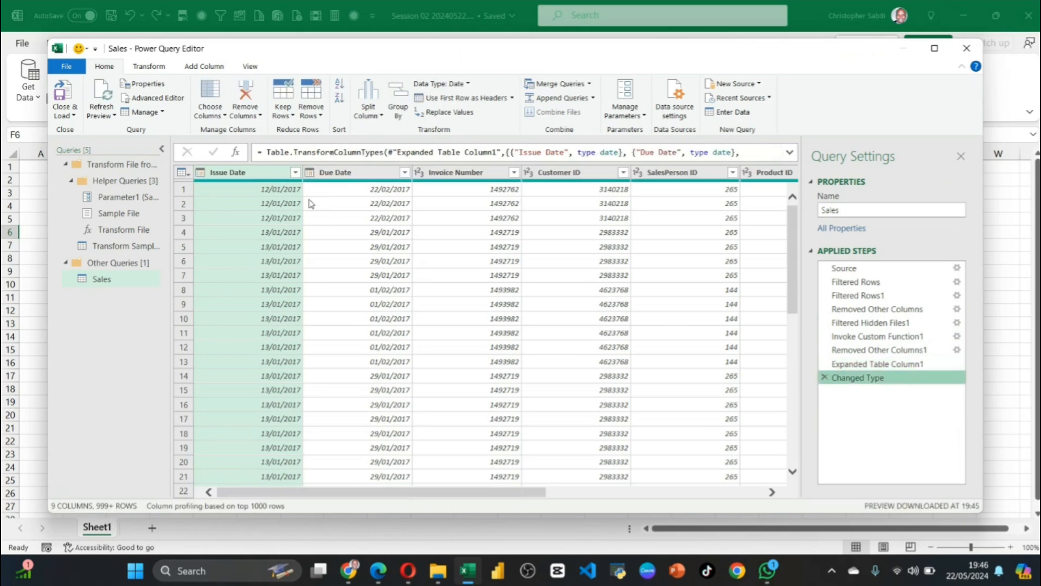
# Compare the Issue Date column's data type options at the Changed Type and Expanded Table Column1 steps without applying any
pyautogui.click(200, 174)
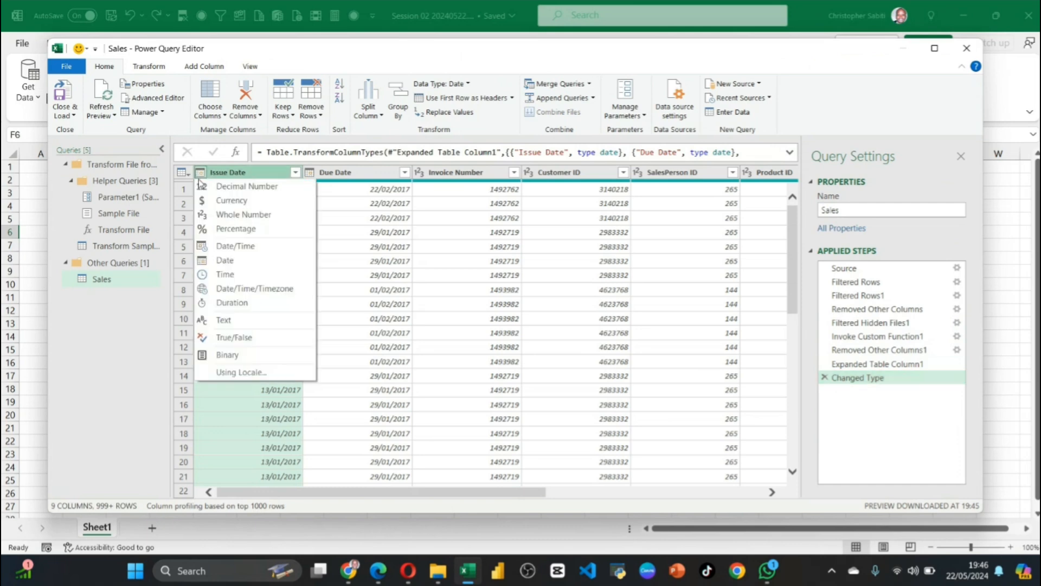
pyautogui.click(333, 232)
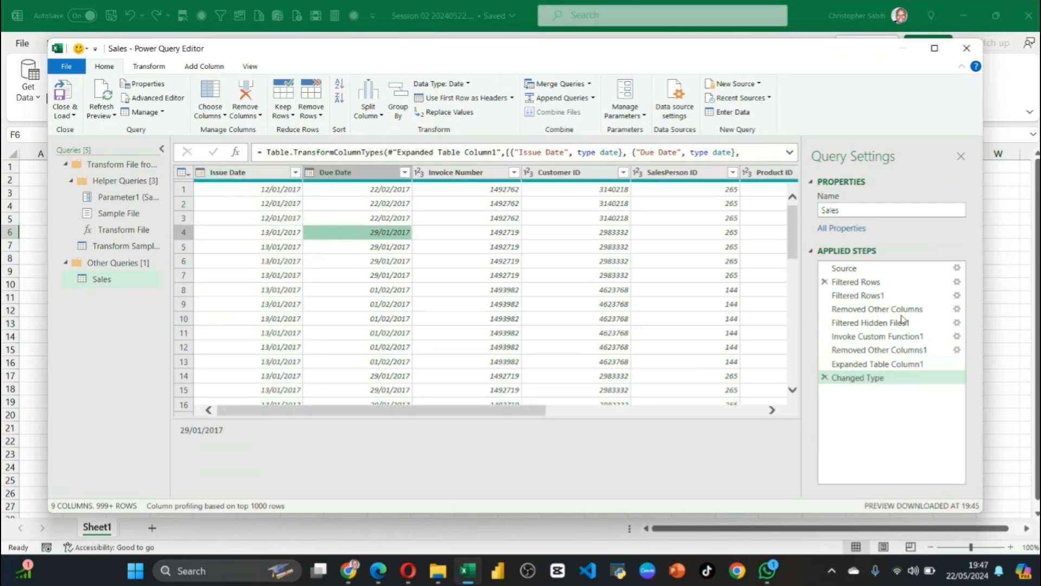
pyautogui.click(896, 363)
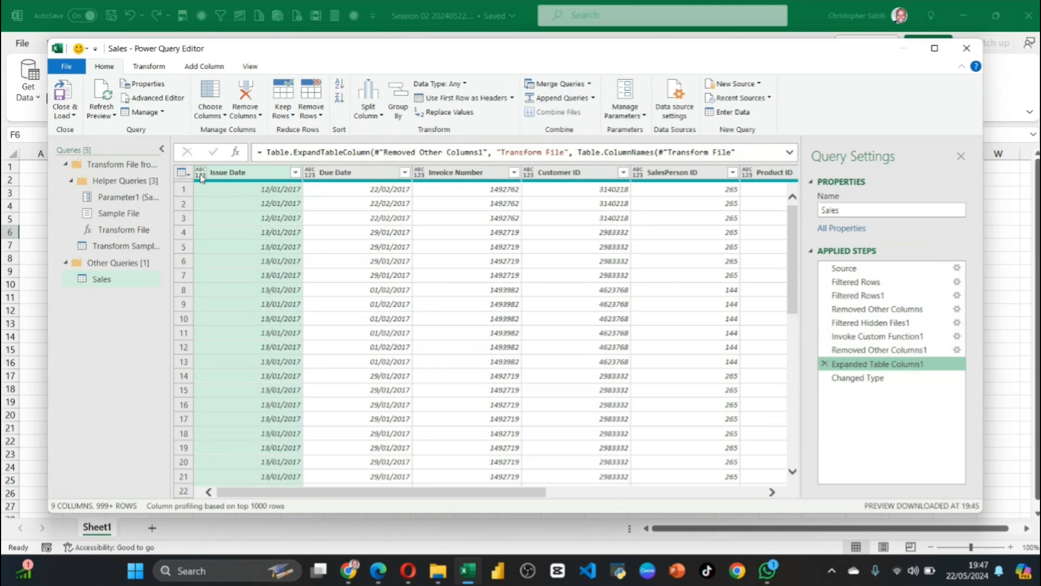
pyautogui.moveTo(207, 183)
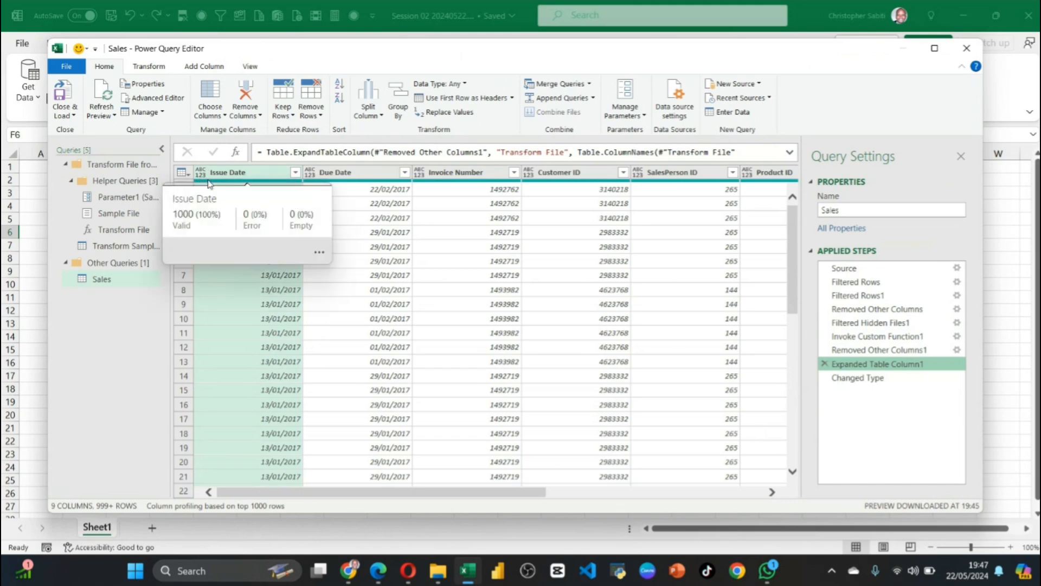
pyautogui.click(200, 172)
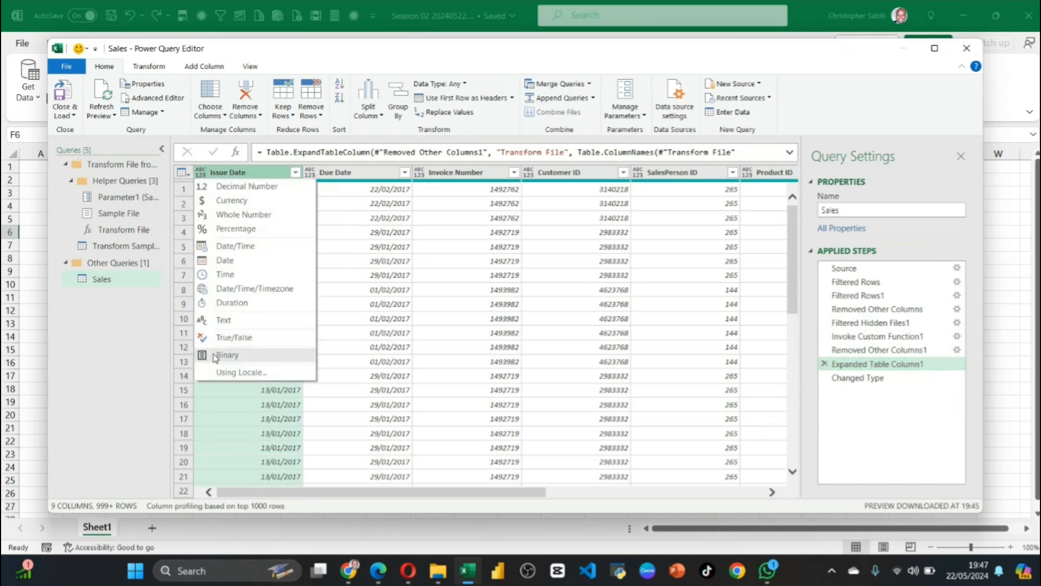
pyautogui.click(433, 238)
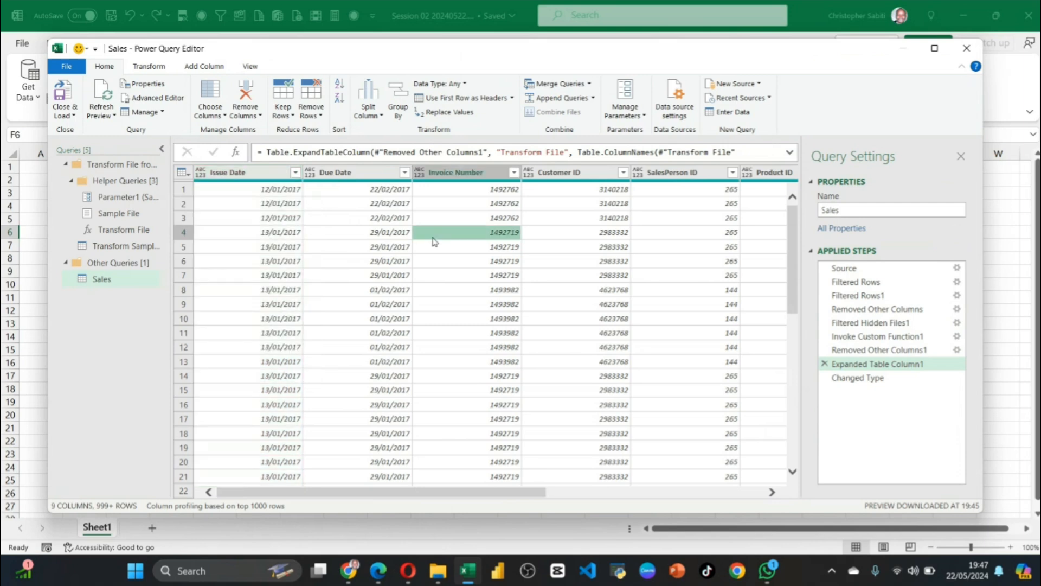
# Change the Invoice Number column's data type to Text in the Changed Type step, replacing the current conversion
pyautogui.click(868, 378)
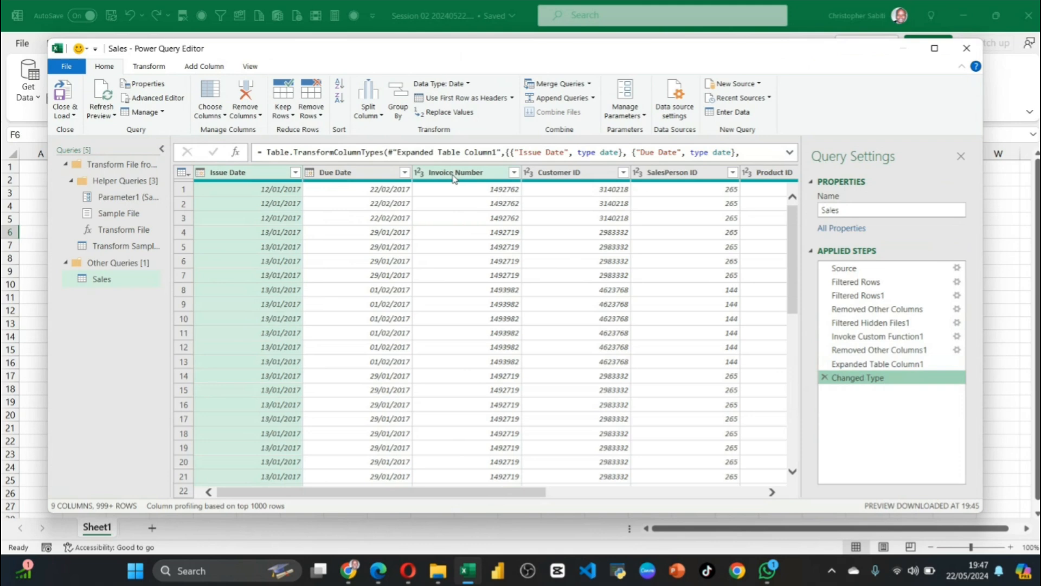
pyautogui.click(421, 172)
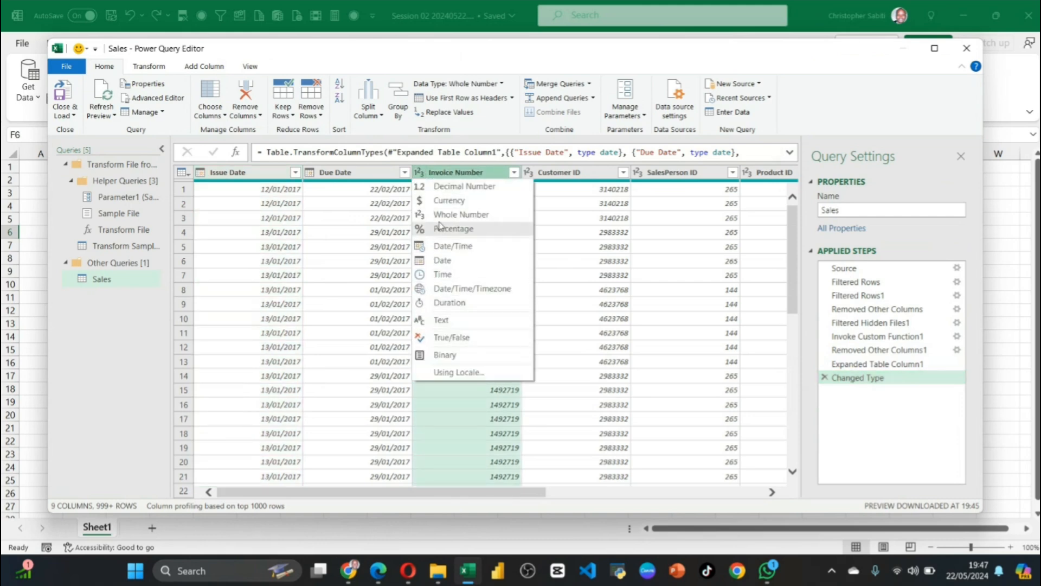
pyautogui.click(441, 320)
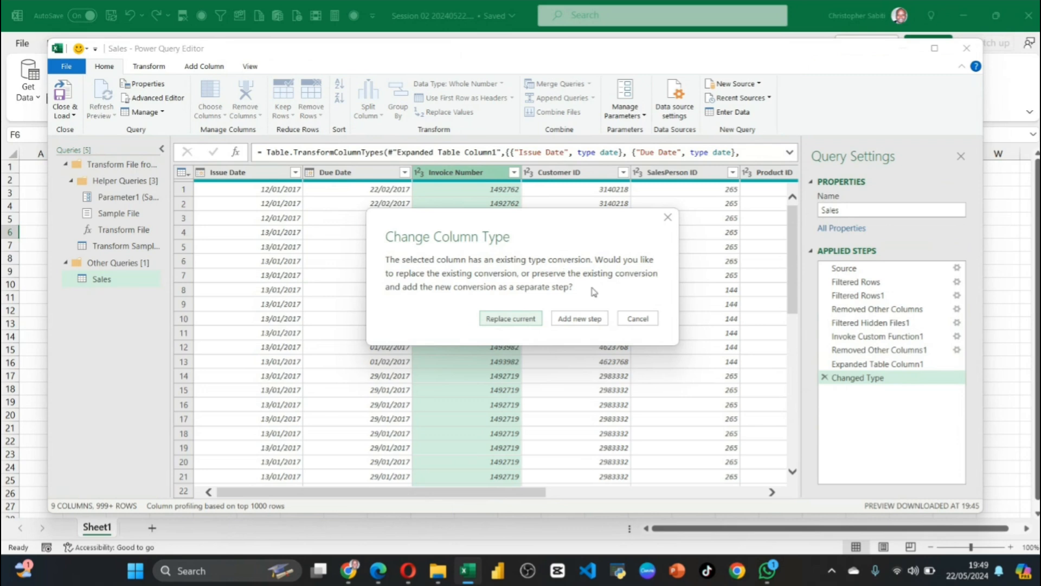
pyautogui.click(511, 319)
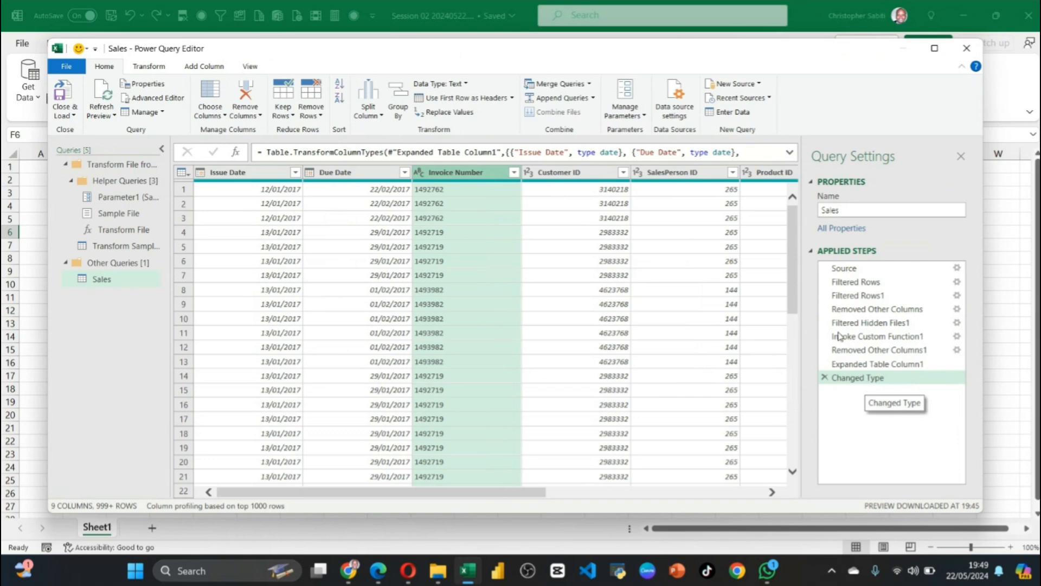
# Expand the formula bar and examine the Invoice Number type in the Changed Type formula
pyautogui.click(791, 152)
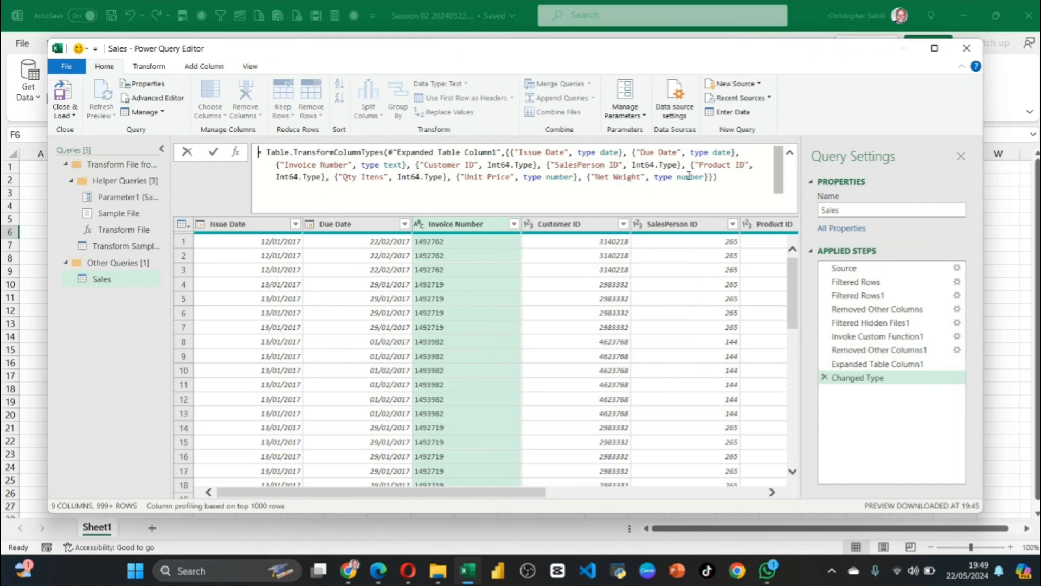
pyautogui.click(327, 165)
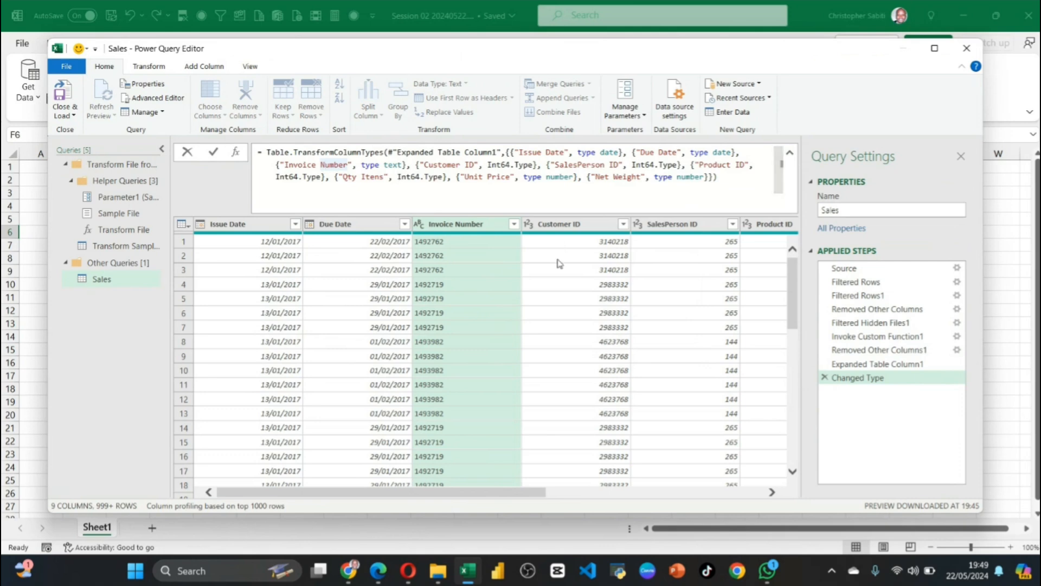
pyautogui.doubleClick(394, 164)
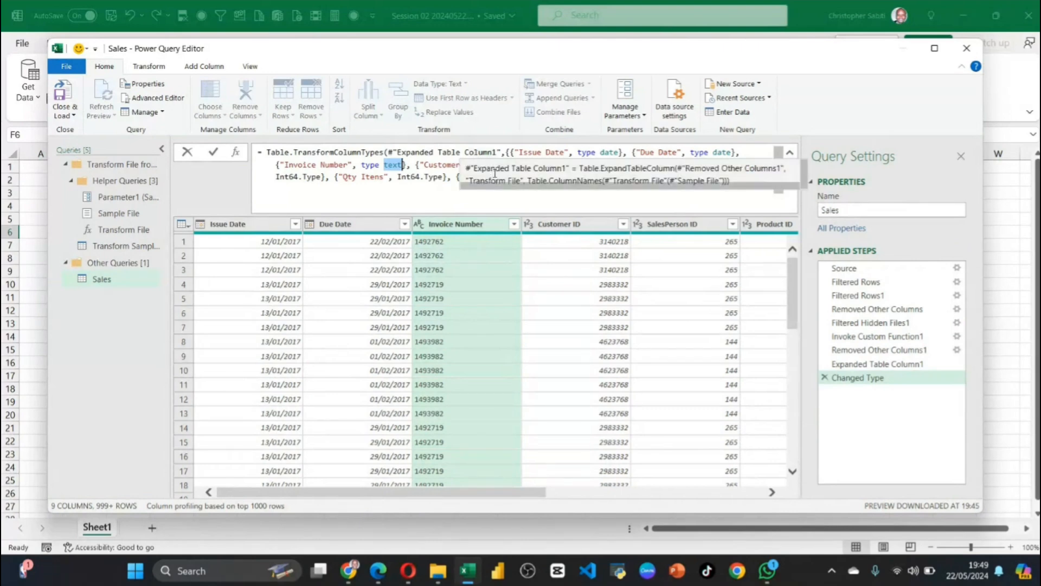
# Open the Sales query's M code in the Advanced Editor, enlarge the window and check its display options without changing any
pyautogui.click(161, 103)
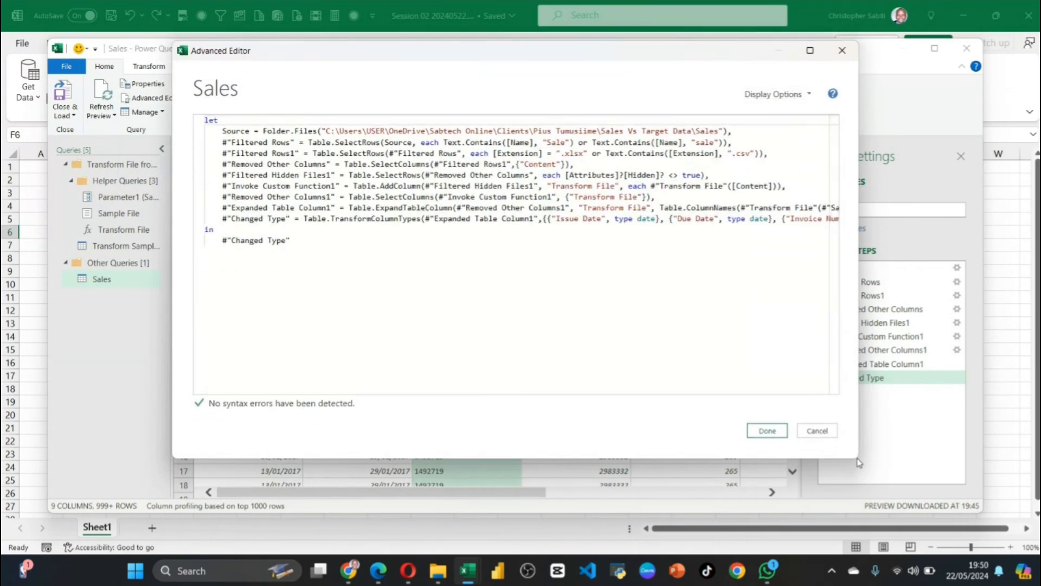
pyautogui.moveTo(856, 459); pyautogui.dragTo(1030, 519)
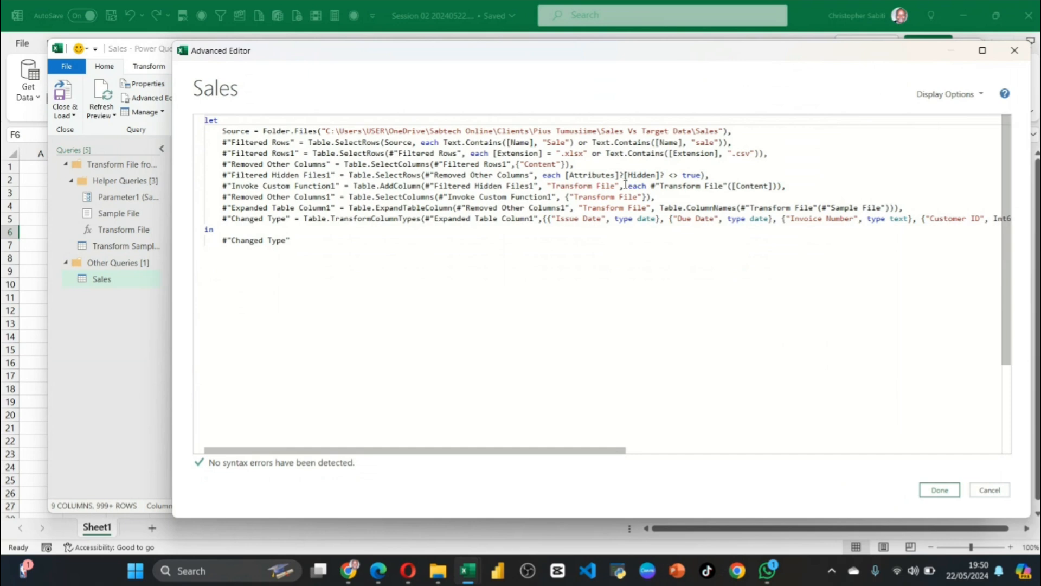
pyautogui.click(986, 97)
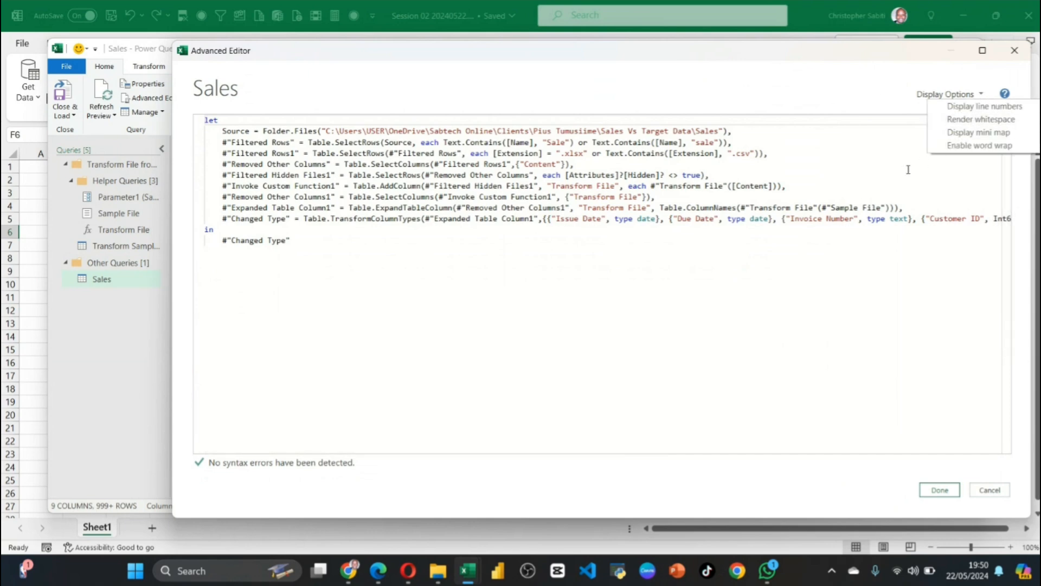
pyautogui.click(875, 266)
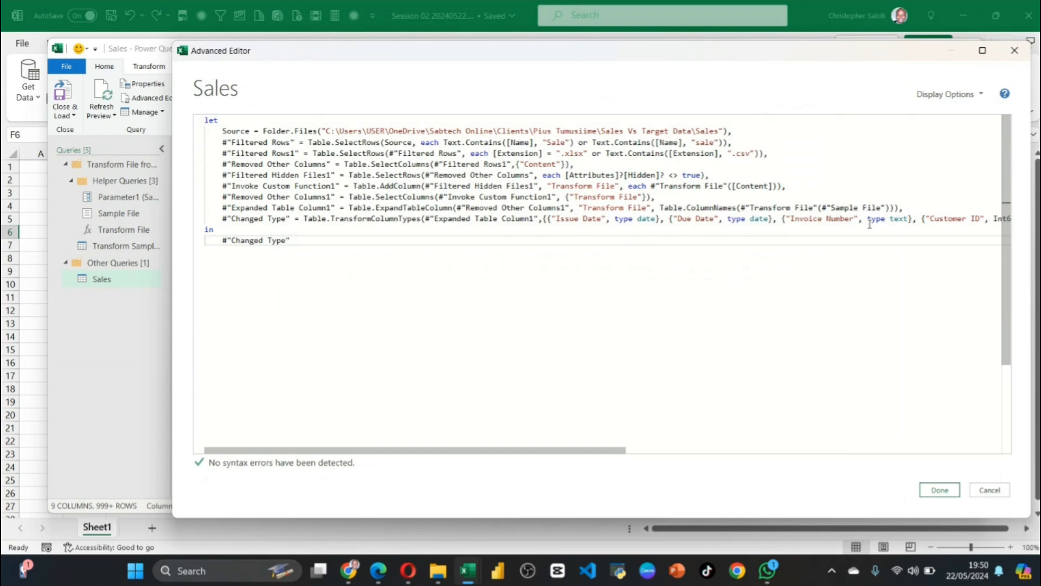
# Change the Customer ID type from Int64.Type to type text in the Changed Type line of the M code and apply the edit
pyautogui.moveTo(606, 450); pyautogui.dragTo(770, 444)
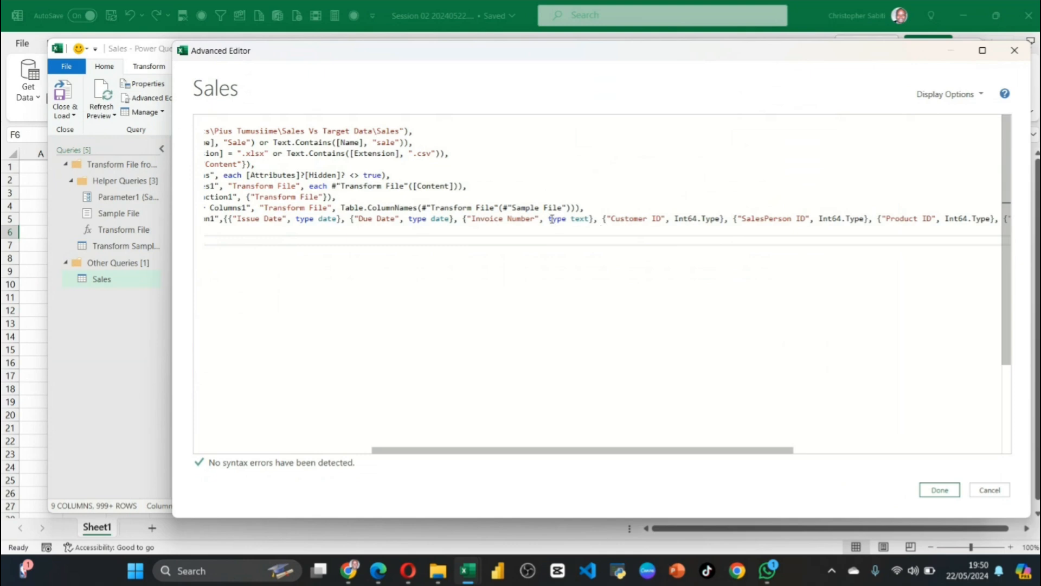
pyautogui.moveTo(548, 219); pyautogui.dragTo(585, 224)
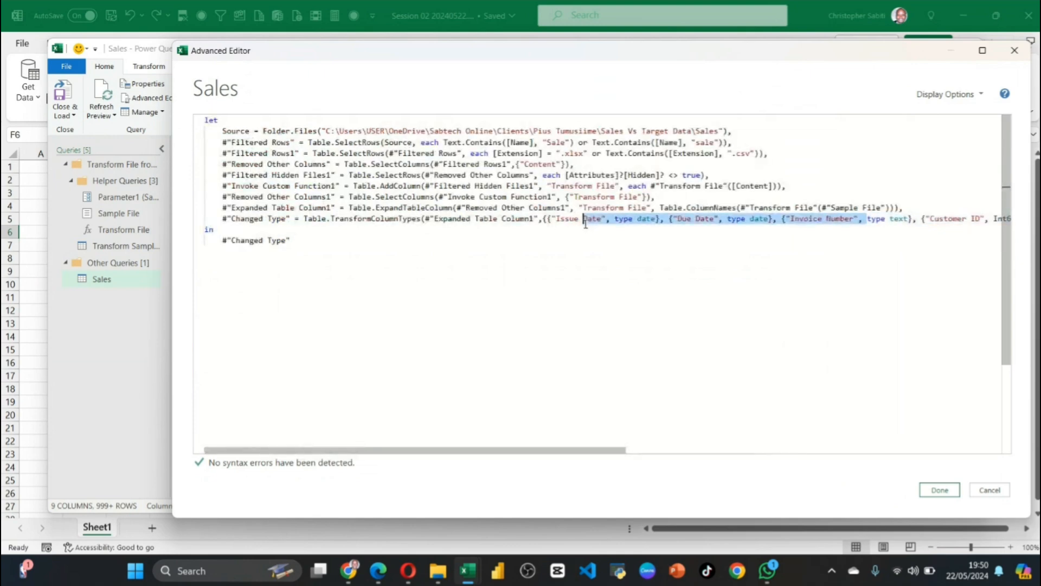
pyautogui.click(877, 219)
pyautogui.moveTo(877, 219); pyautogui.dragTo(908, 222)
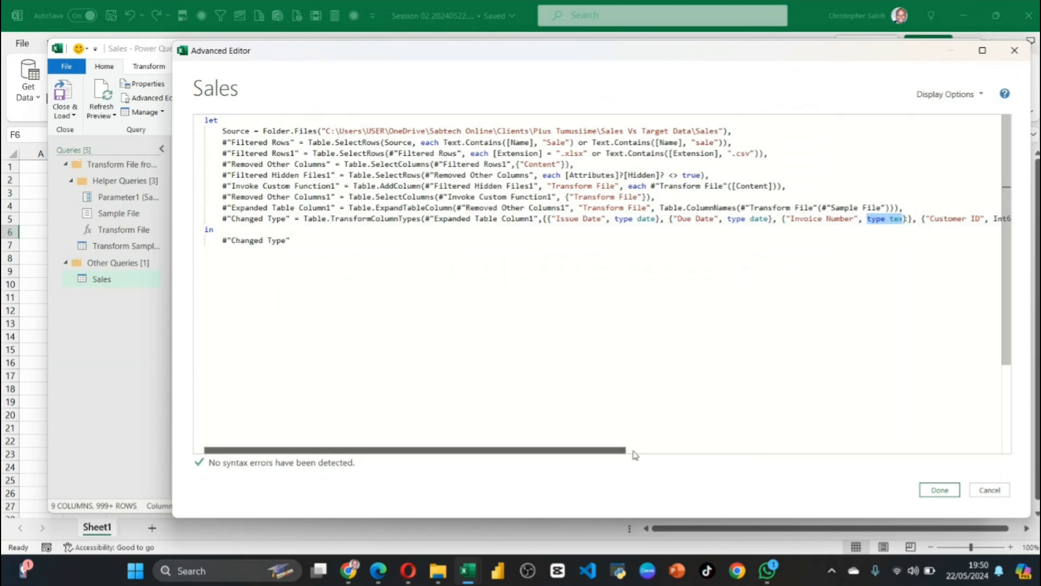
pyautogui.moveTo(633, 451); pyautogui.dragTo(720, 464)
pyautogui.click(824, 219)
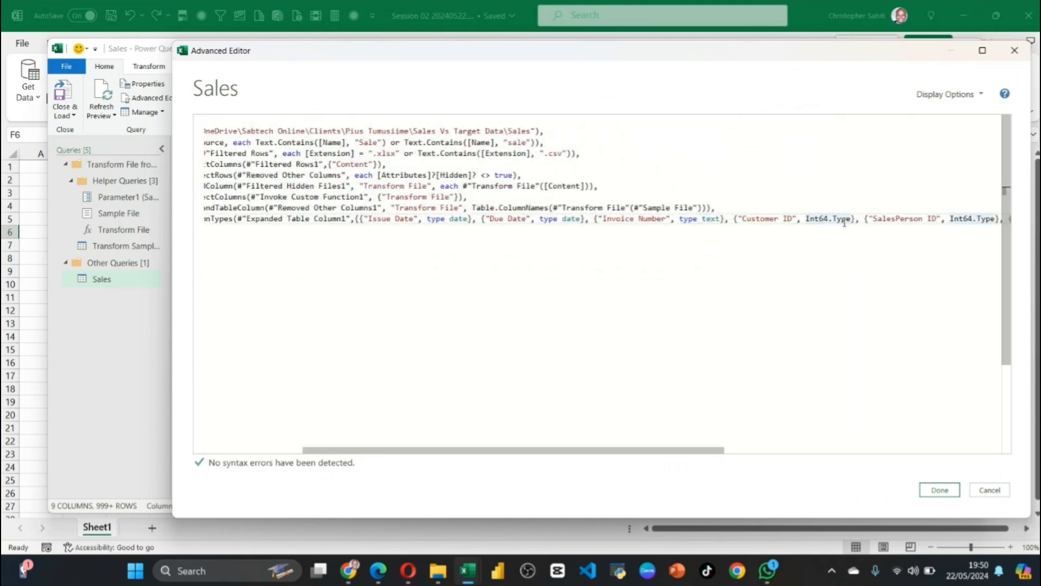
pyautogui.moveTo(851, 219); pyautogui.dragTo(806, 218)
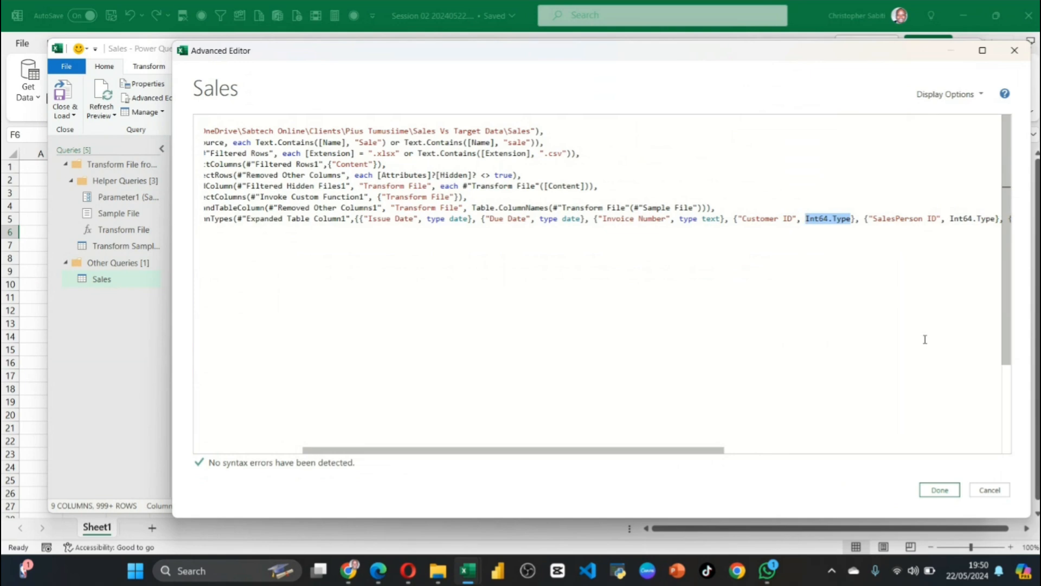
pyautogui.write('type tex')
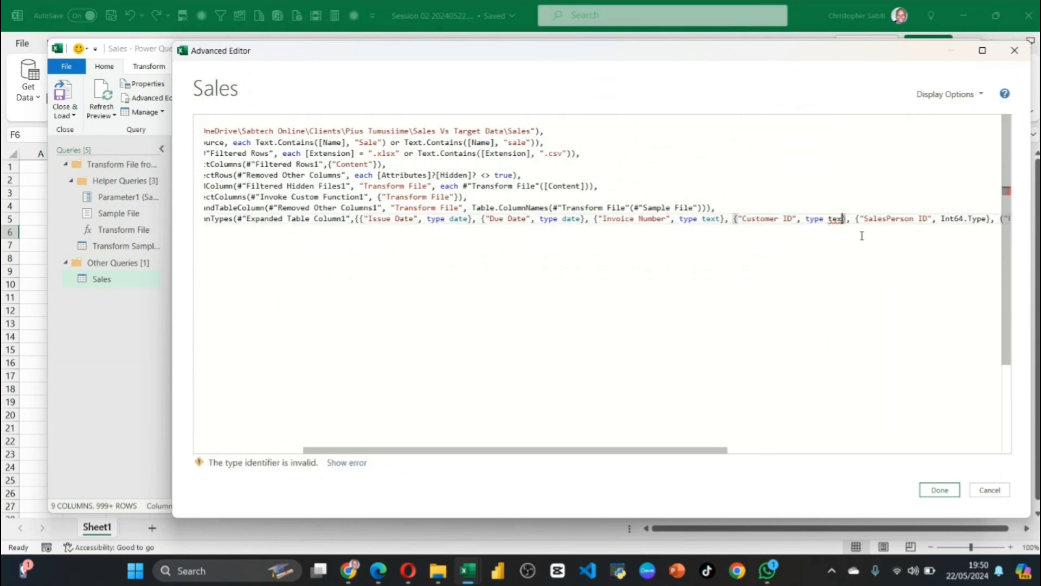
pyautogui.write('t')
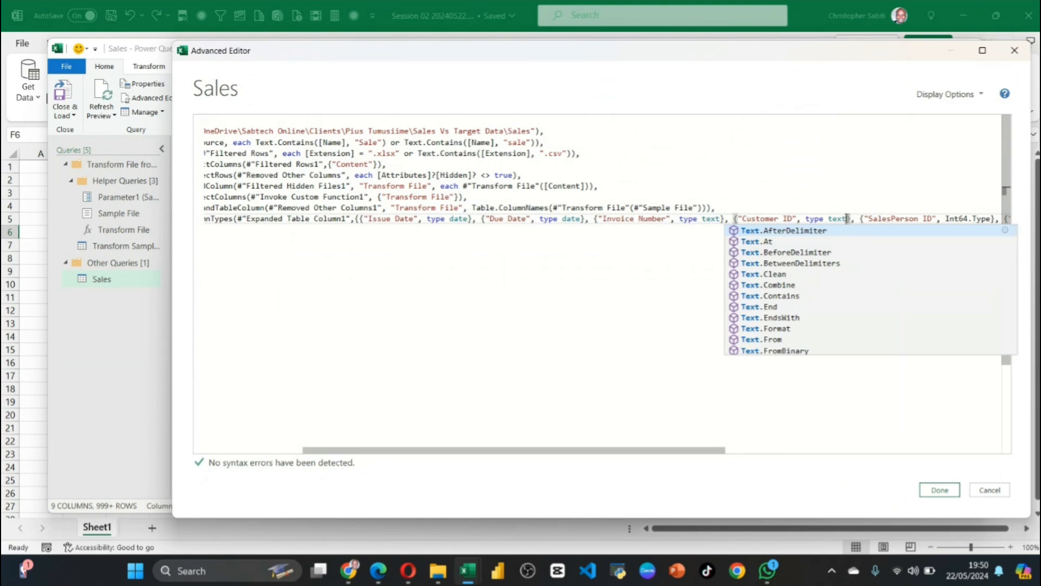
pyautogui.click(894, 431)
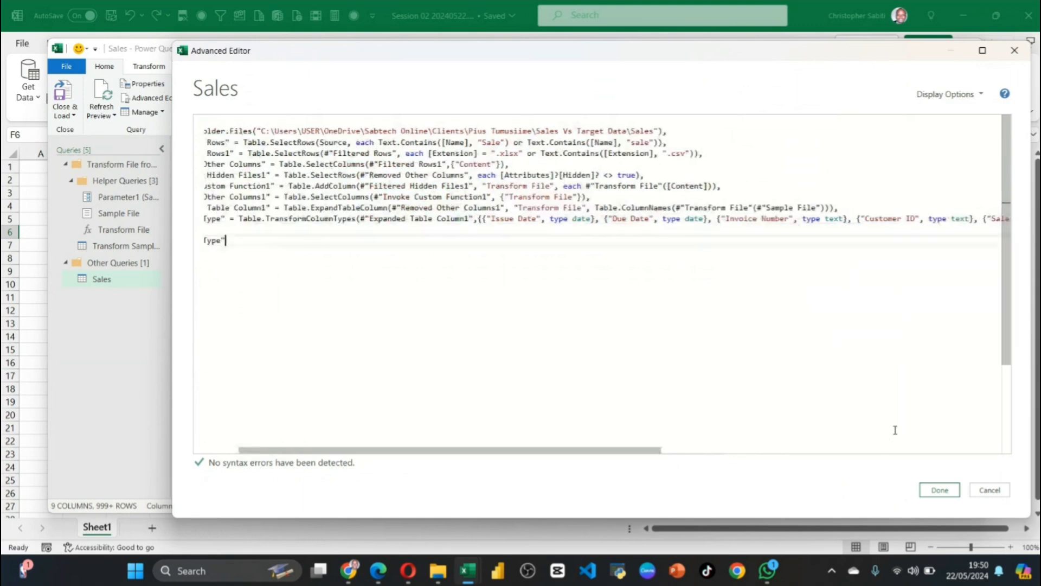
pyautogui.click(944, 493)
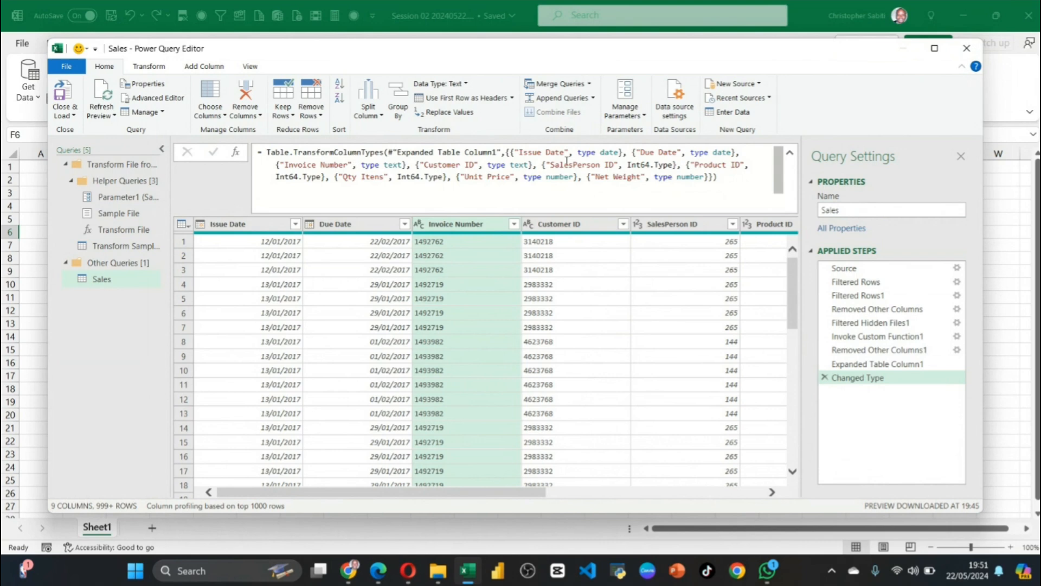
# Examine the column and data type pairs listed in the Changed Type formula
pyautogui.moveTo(518, 153); pyautogui.dragTo(635, 175)
pyautogui.click(638, 165)
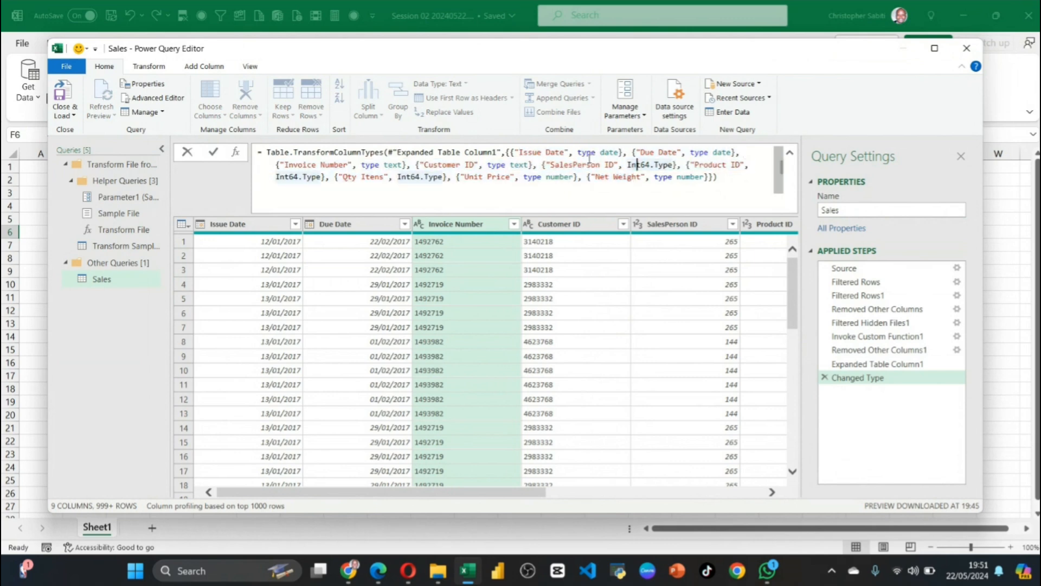
pyautogui.moveTo(518, 152); pyautogui.dragTo(714, 176)
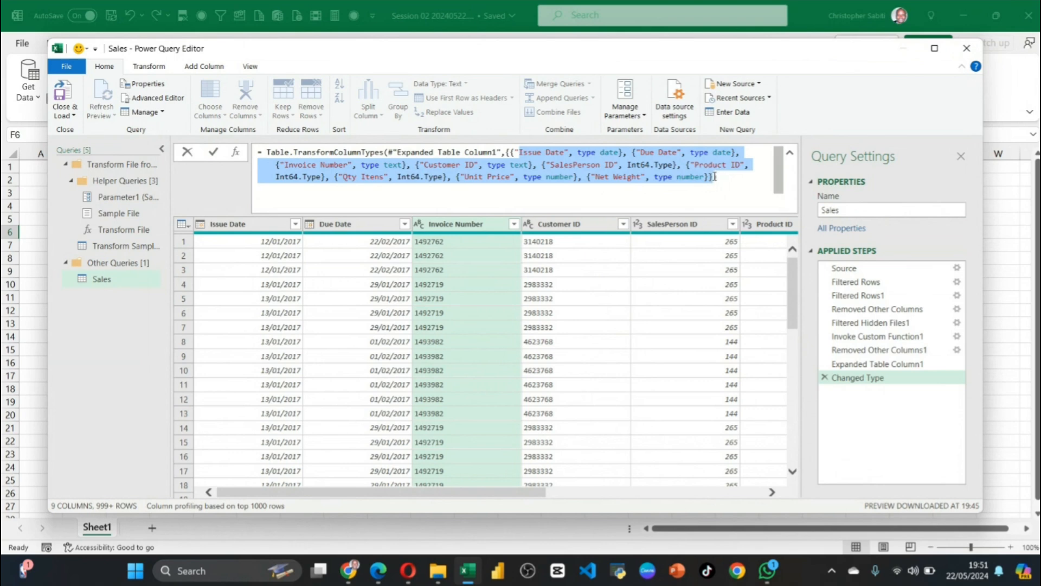
# Review the formulas of the Removed Other Columns1, Removed Other Columns and Filtered Rows1 steps, then collapse the formula bar
pyautogui.click(879, 362)
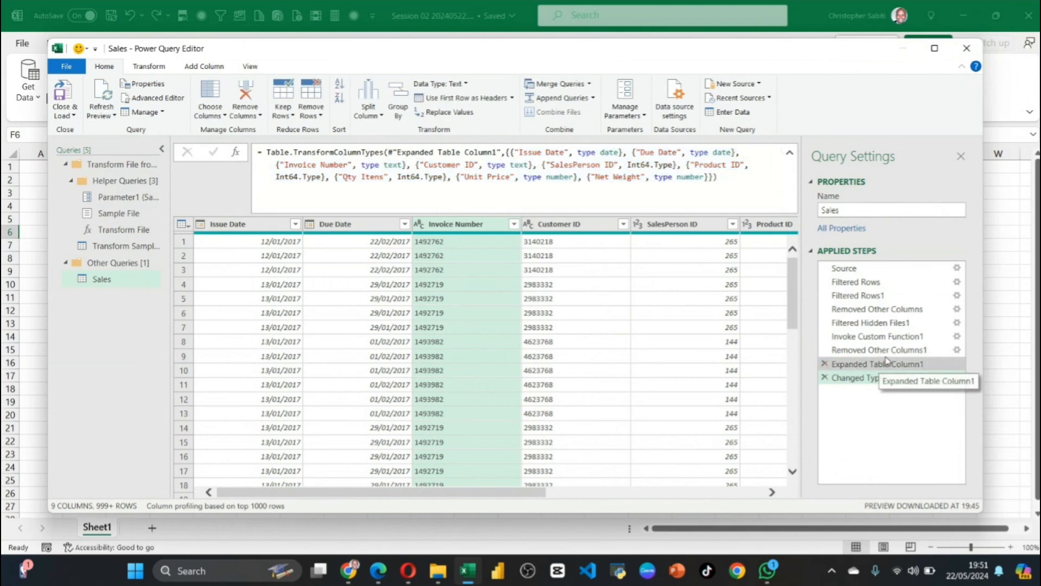
pyautogui.click(879, 350)
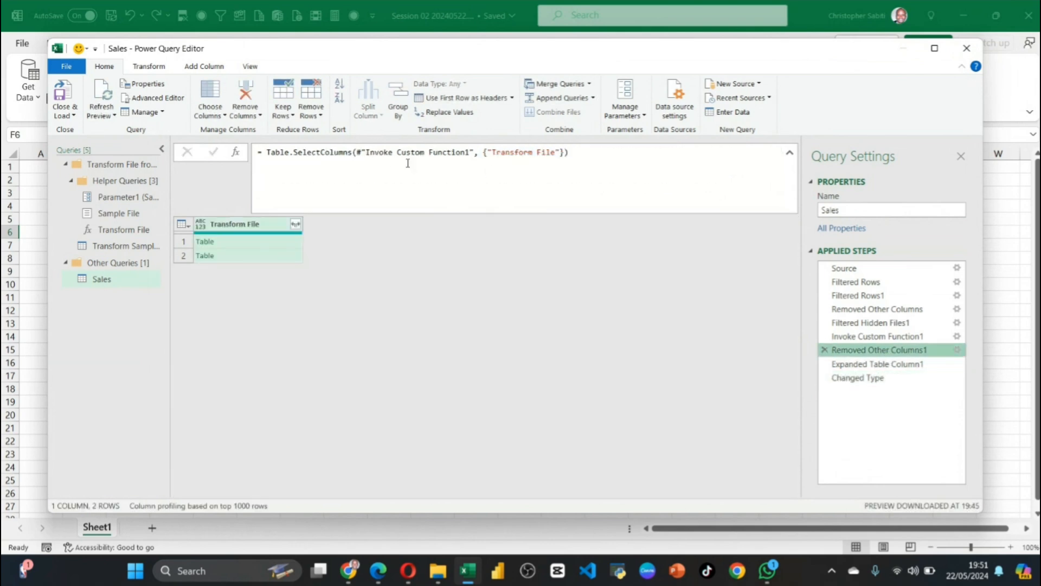
pyautogui.click(899, 311)
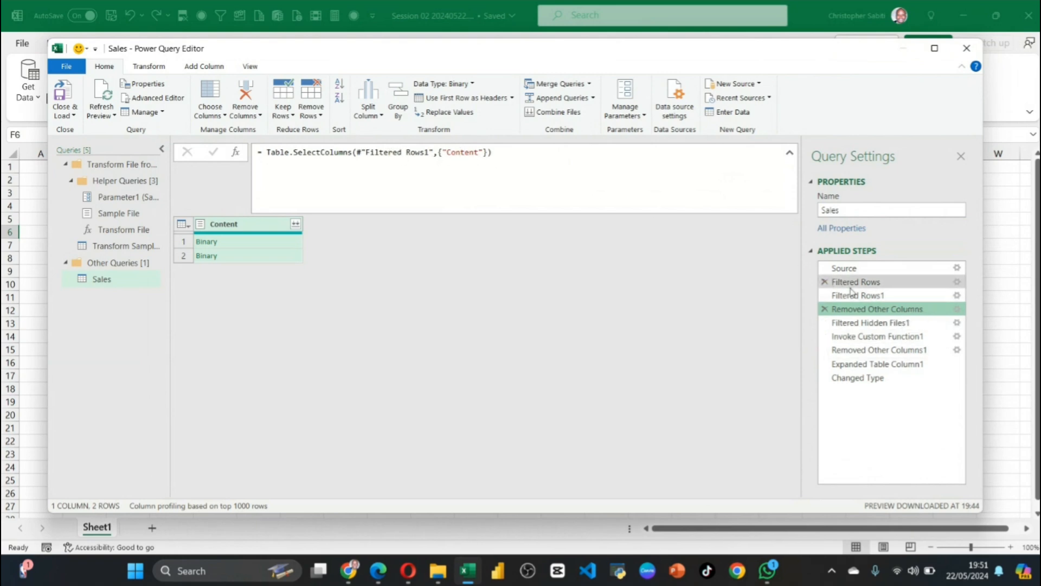
pyautogui.click(868, 296)
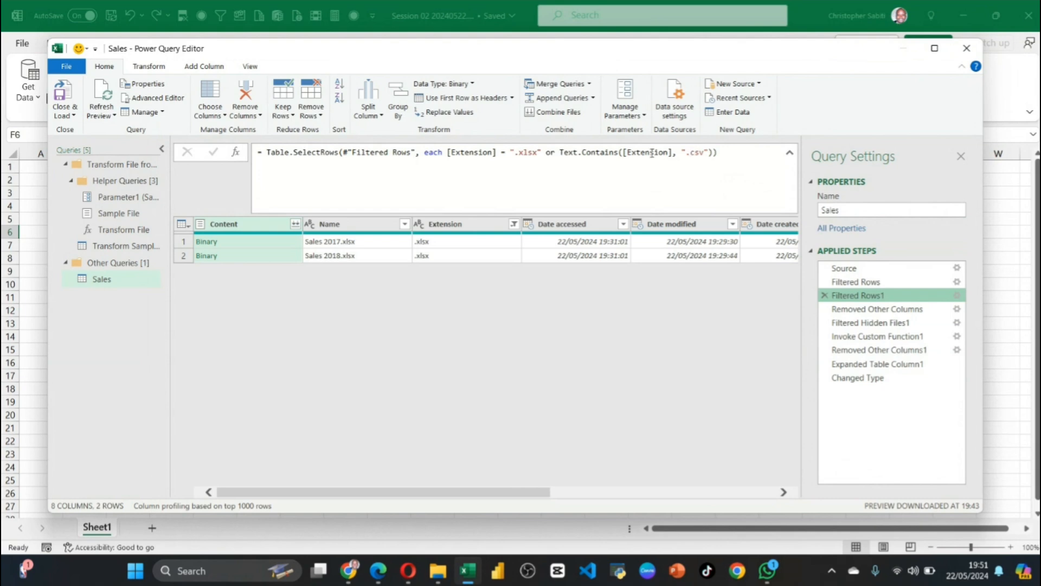
pyautogui.moveTo(626, 153); pyautogui.dragTo(650, 151)
pyautogui.moveTo(666, 154); pyautogui.dragTo(669, 153)
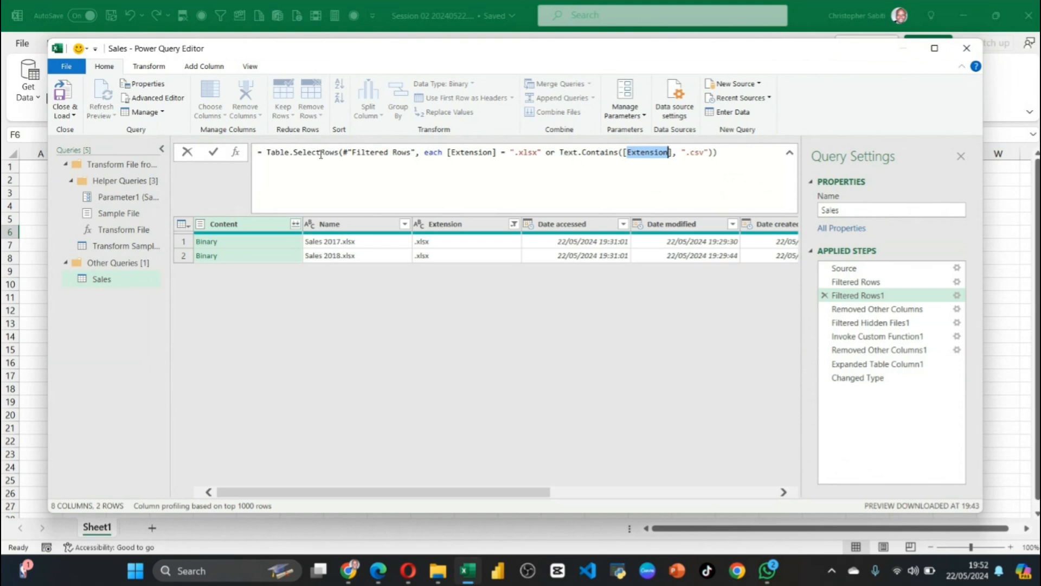
pyautogui.click(212, 155)
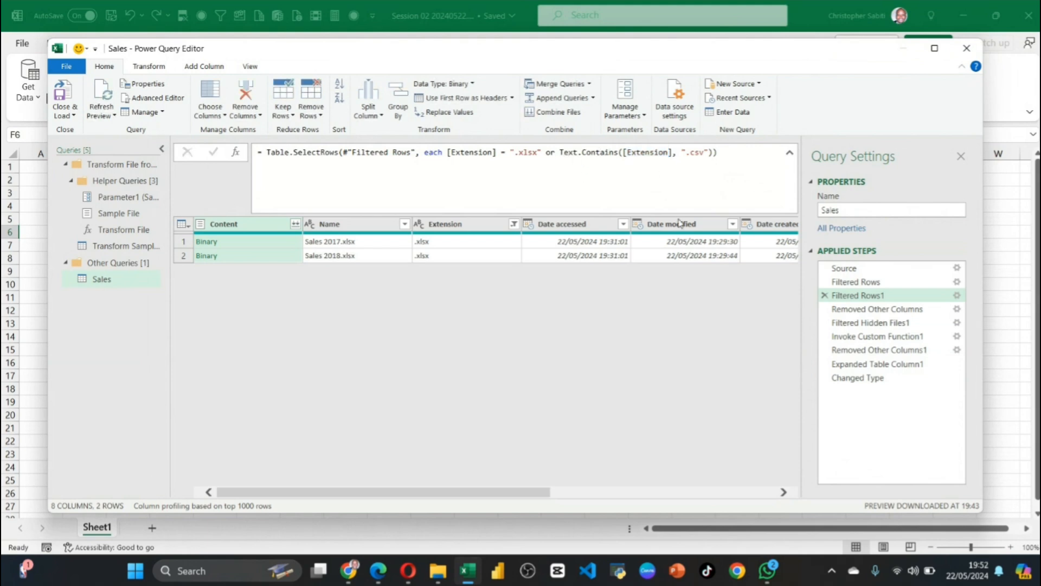
pyautogui.click(789, 153)
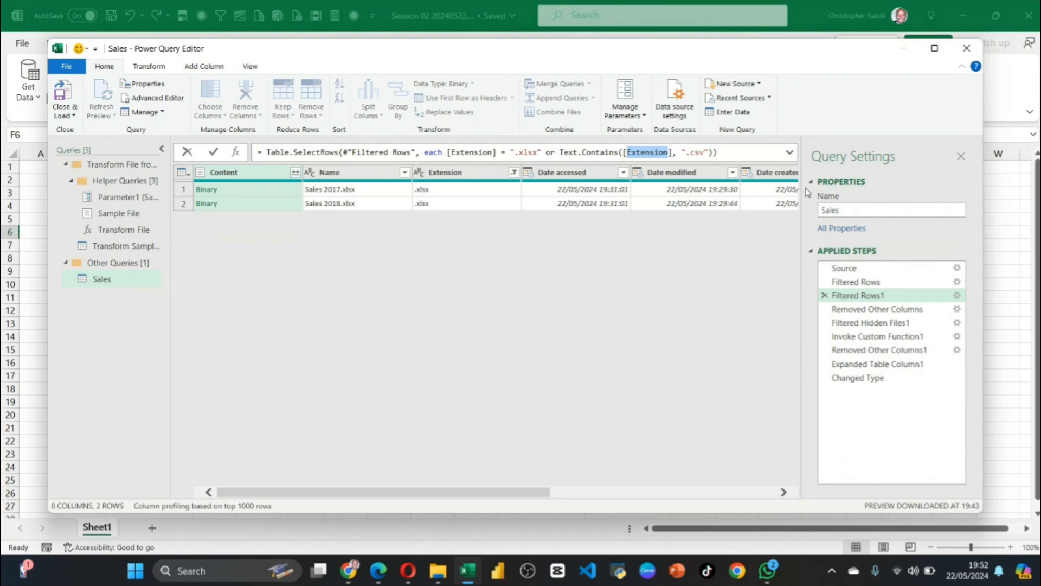
# Change the Product ID column's data type to Text in the Changed Type step, replacing the current conversion
pyautogui.click(856, 378)
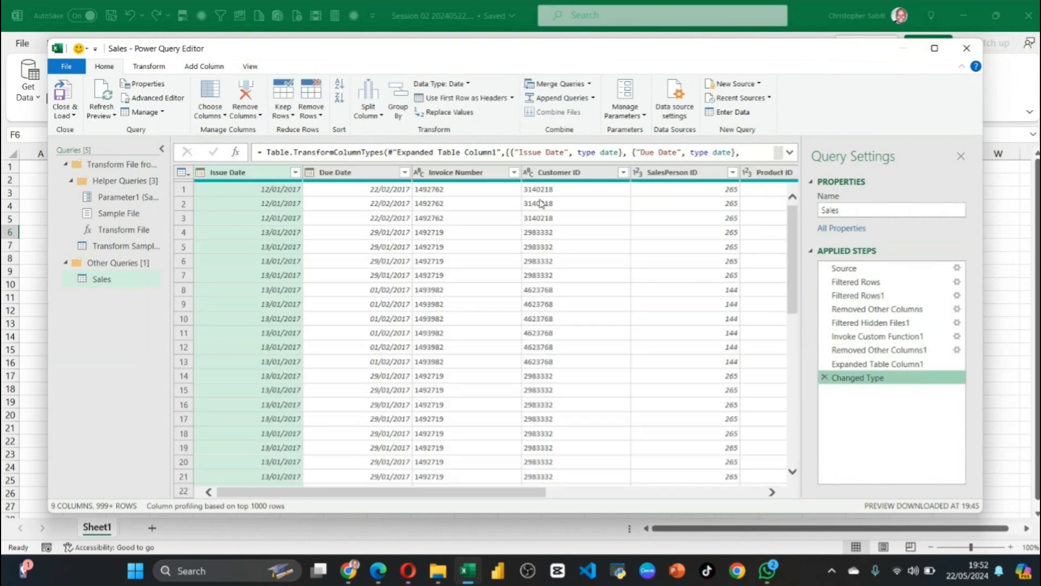
pyautogui.scroll(-7, 500, 230)
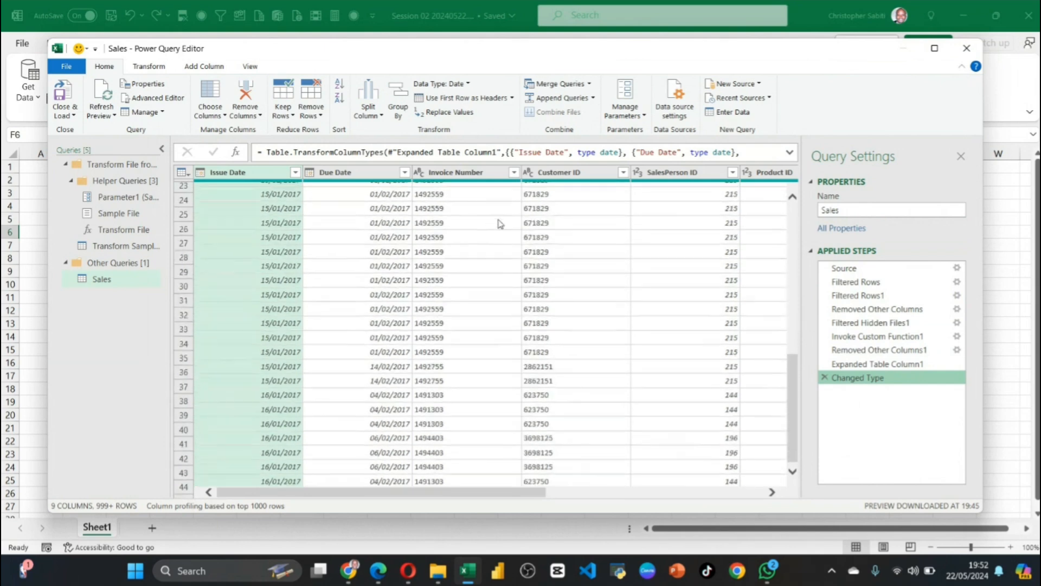
pyautogui.scroll(7, 507, 221)
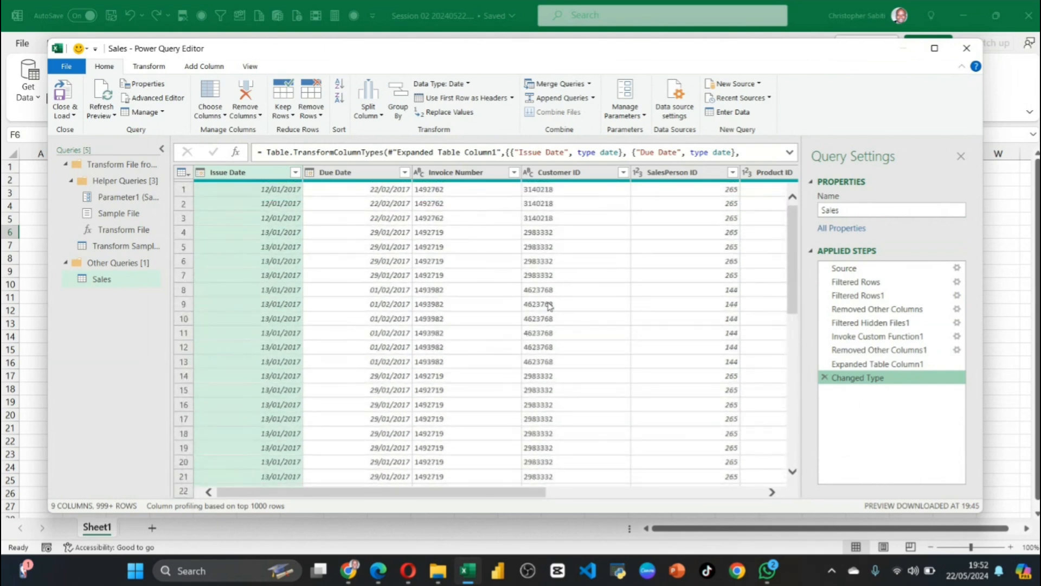
pyautogui.moveTo(523, 492); pyautogui.dragTo(586, 501)
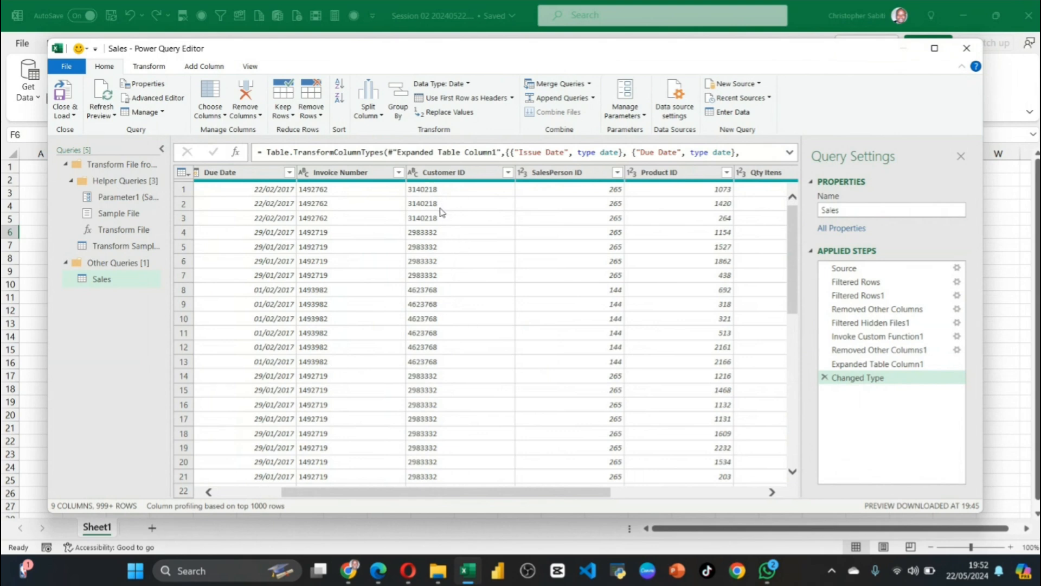
pyautogui.click(632, 173)
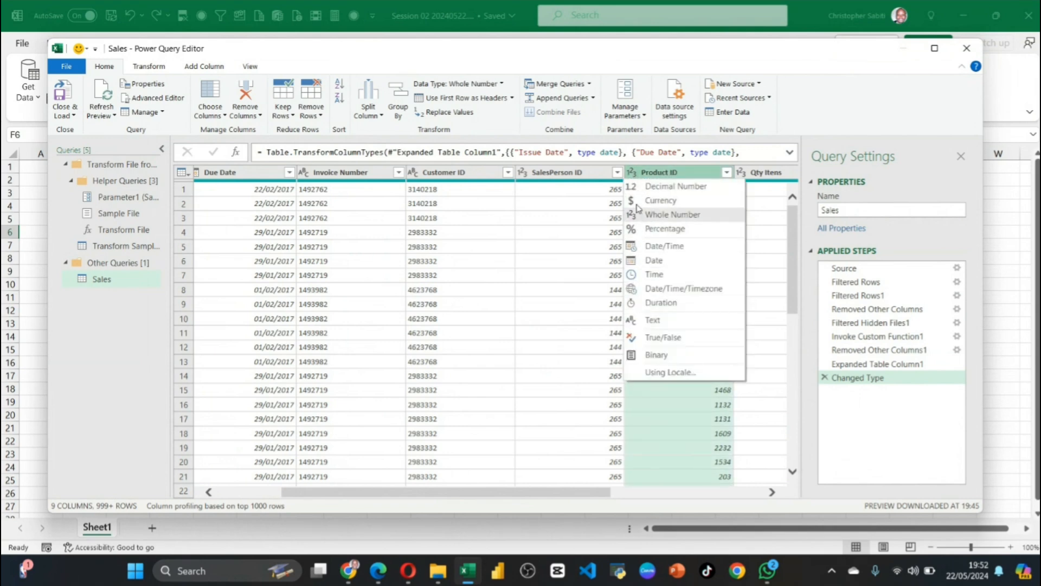
pyautogui.click(654, 323)
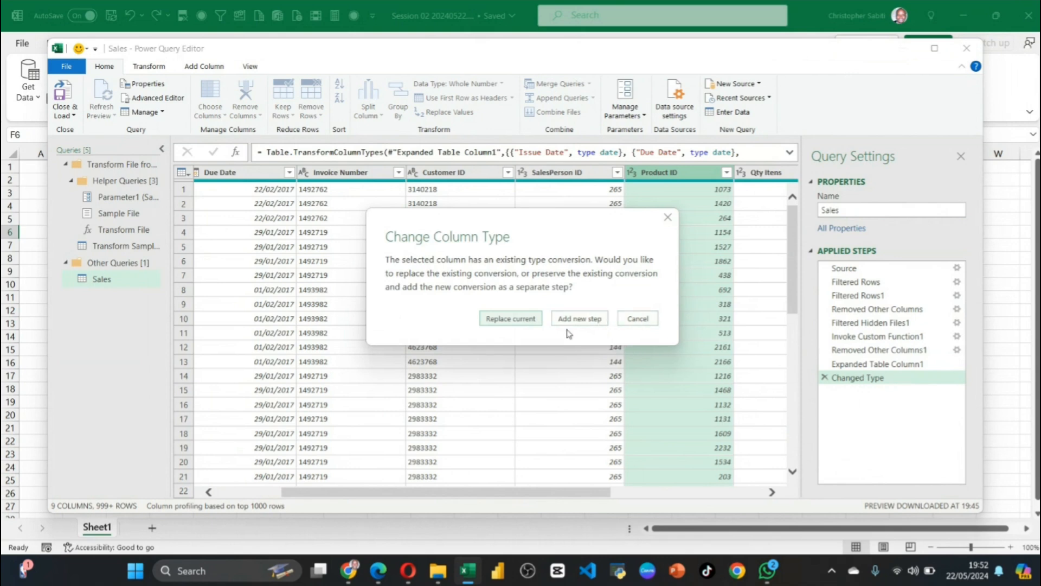
pyautogui.click(510, 319)
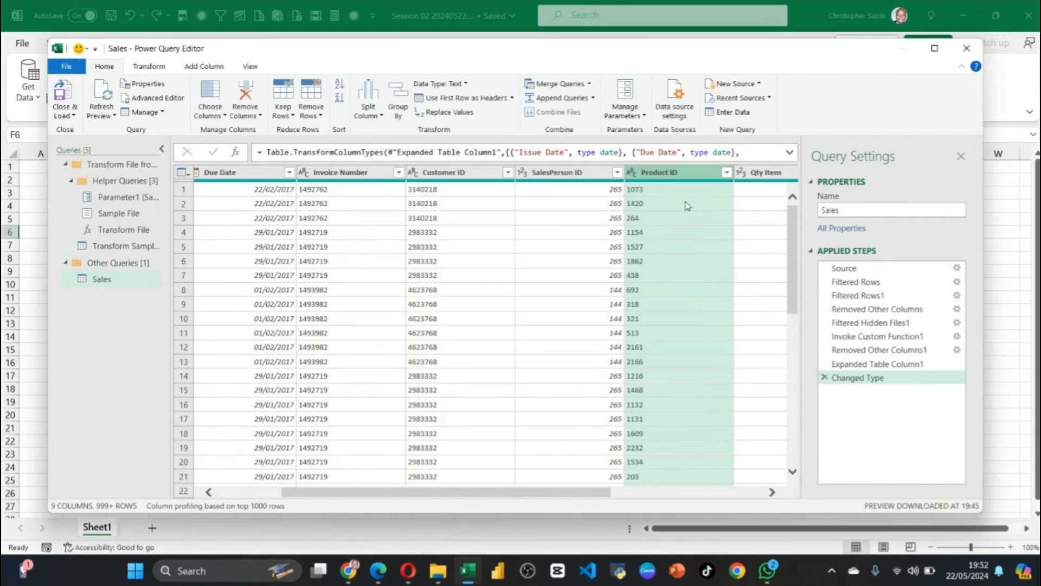
# Check the remaining columns' data types and the Net Weight type options without applying any
pyautogui.moveTo(597, 495); pyautogui.dragTo(746, 496)
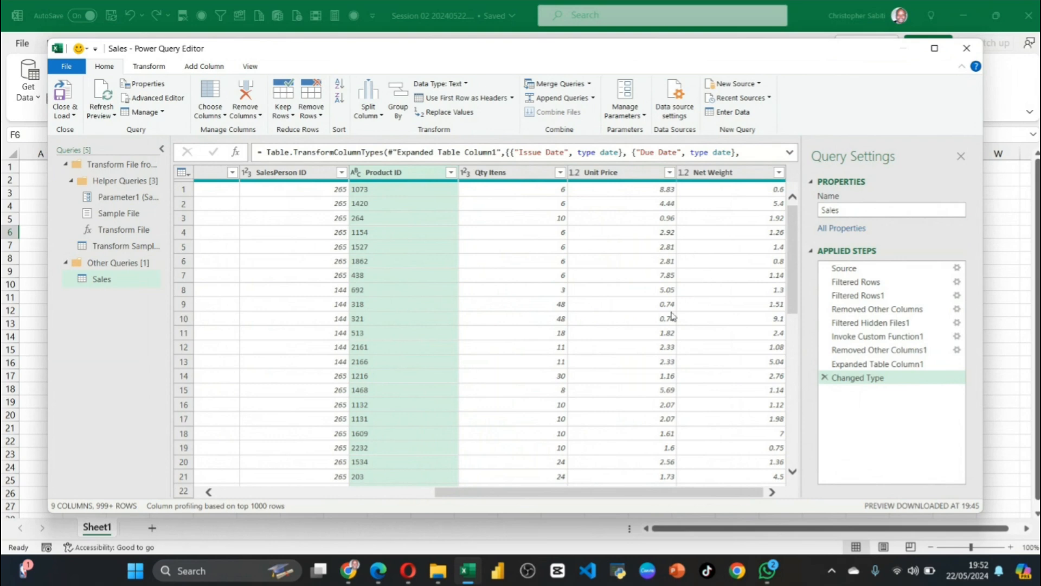
pyautogui.click(683, 172)
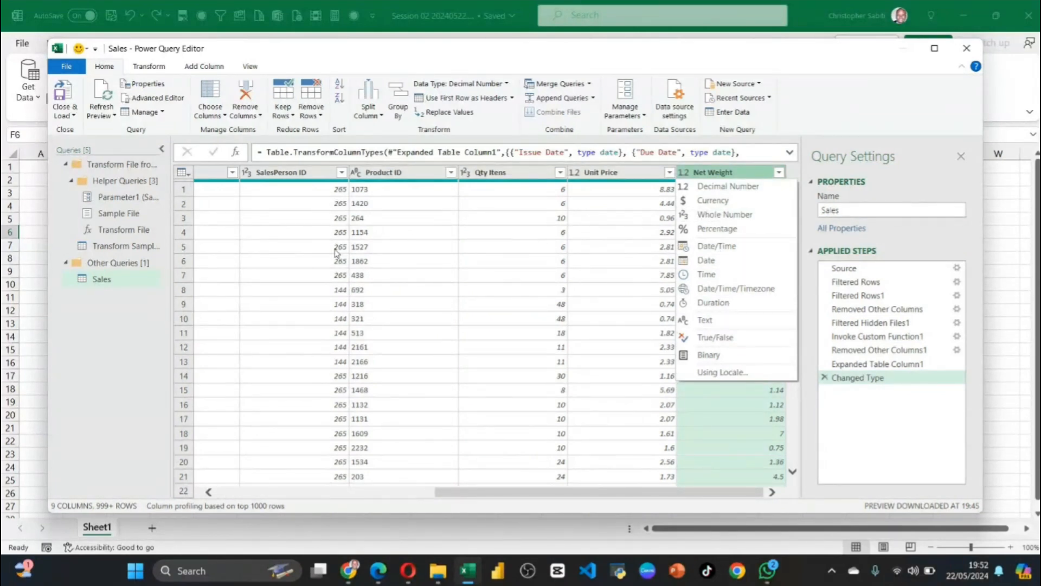
pyautogui.click(291, 275)
pyautogui.moveTo(499, 412); pyautogui.dragTo(279, 411)
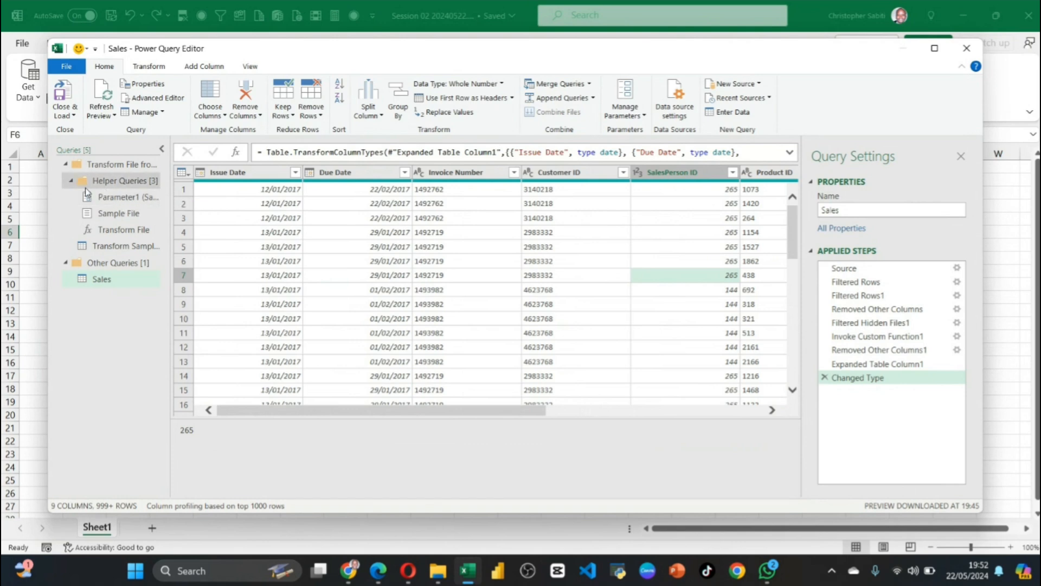
# Collapse the Helper Queries group and rename the Transform File from Sales group as Sales_Query, leaving the renamed group expanded
pyautogui.click(69, 180)
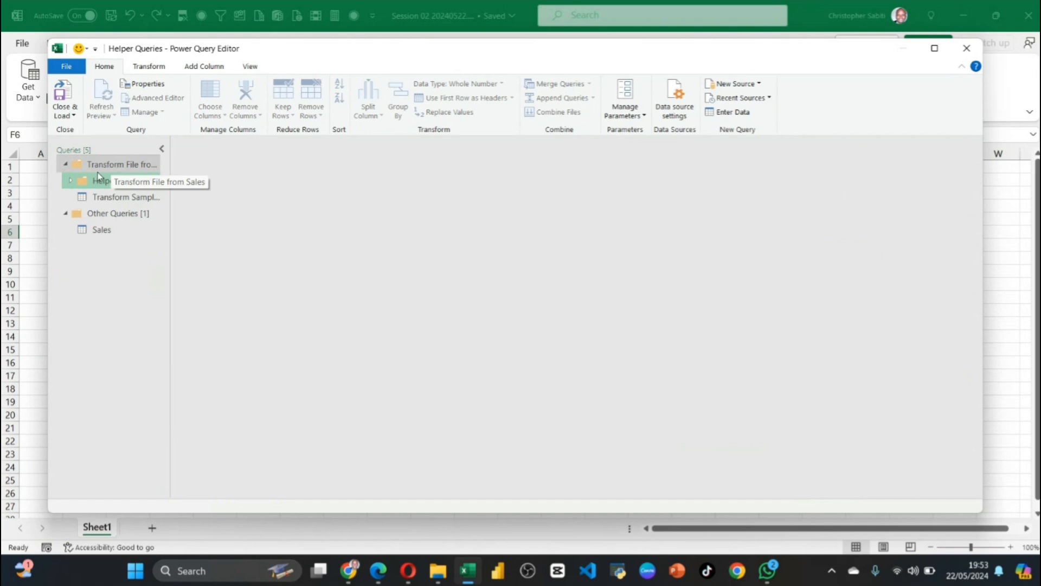
pyautogui.rightClick(125, 167)
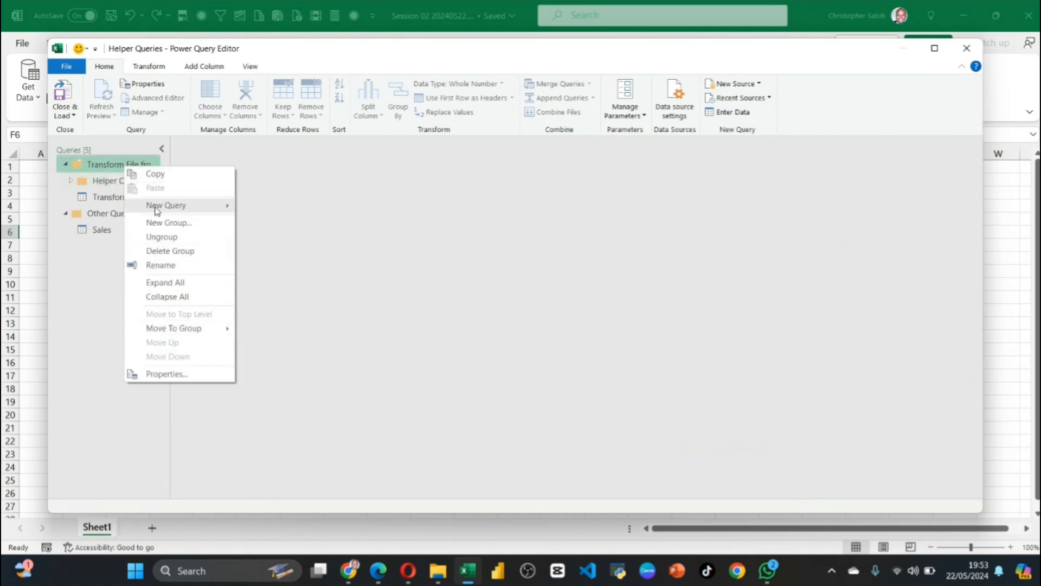
pyautogui.click(168, 266)
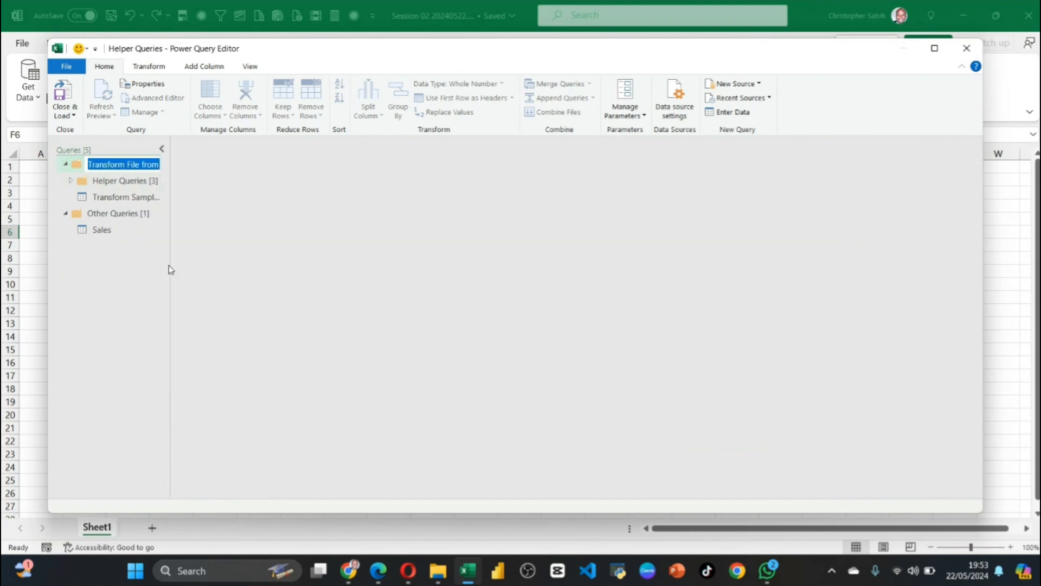
pyautogui.write('Sales')
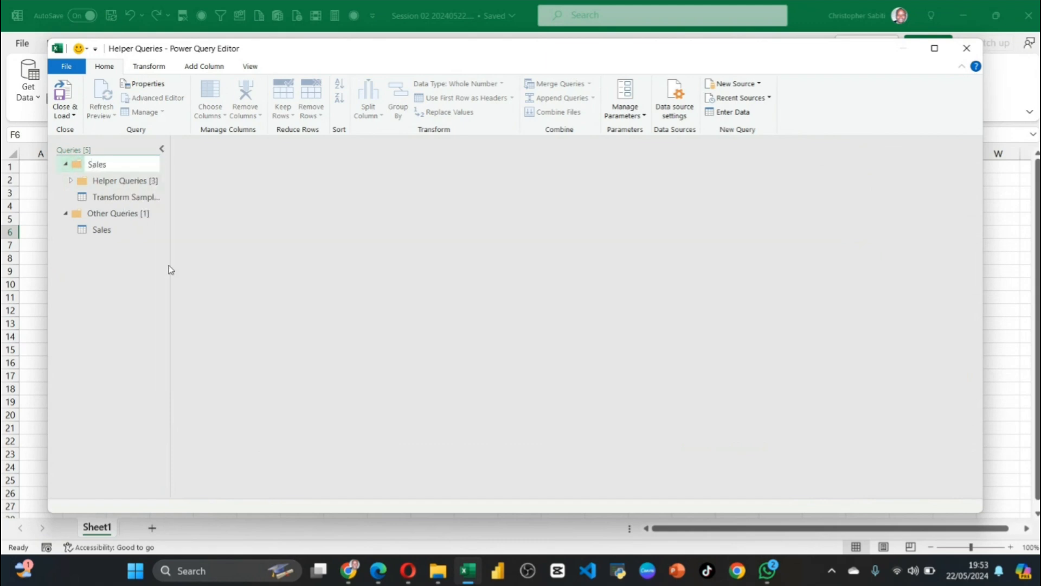
pyautogui.write('_Query')
pyautogui.click(121, 292)
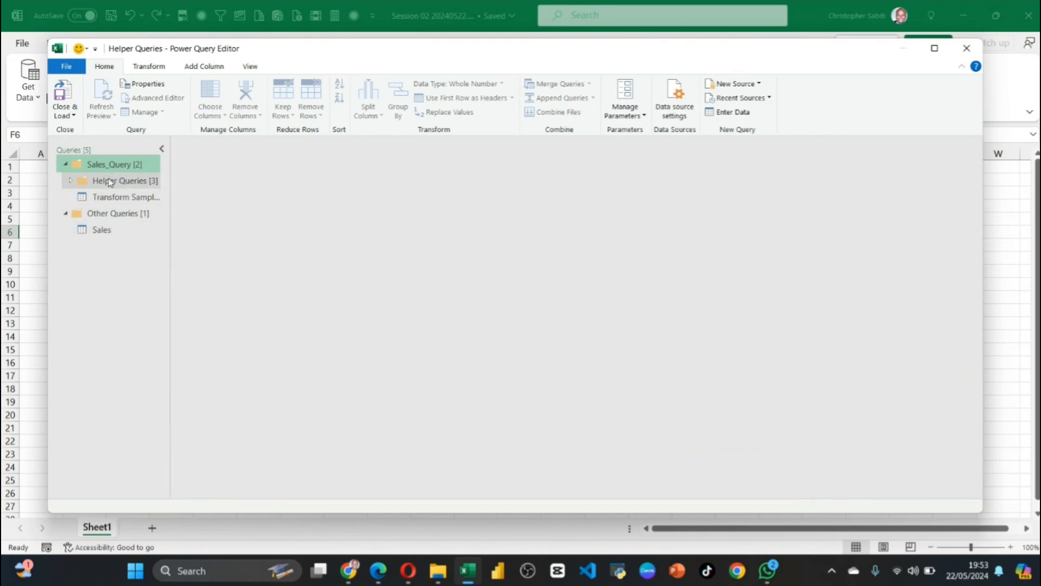
pyautogui.doubleClick(79, 165)
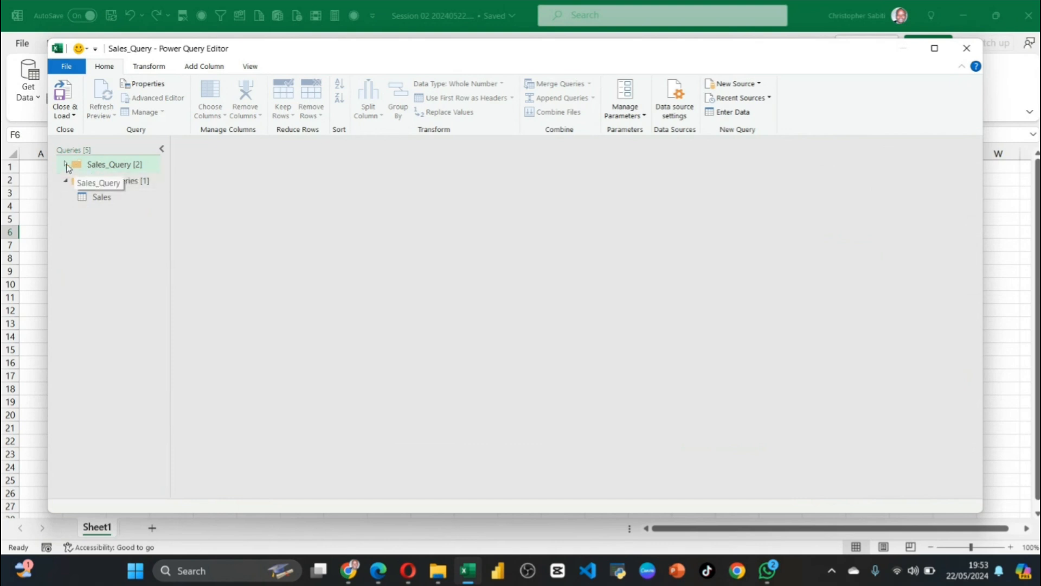
pyautogui.click(66, 165)
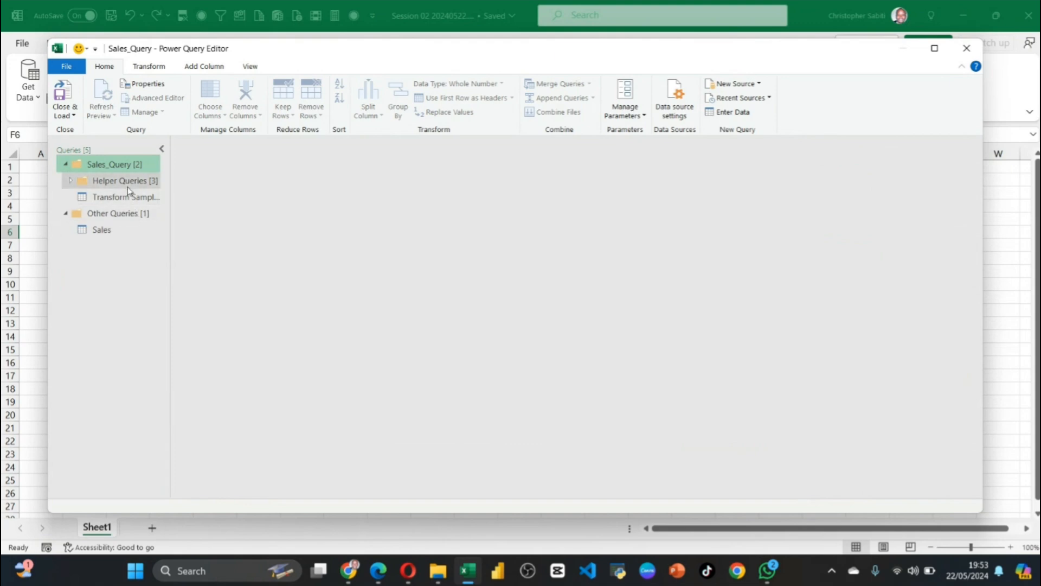
# Open the Sales query and examine the combined rows in its data preview, paying attention to the Issue Date values
pyautogui.click(95, 230)
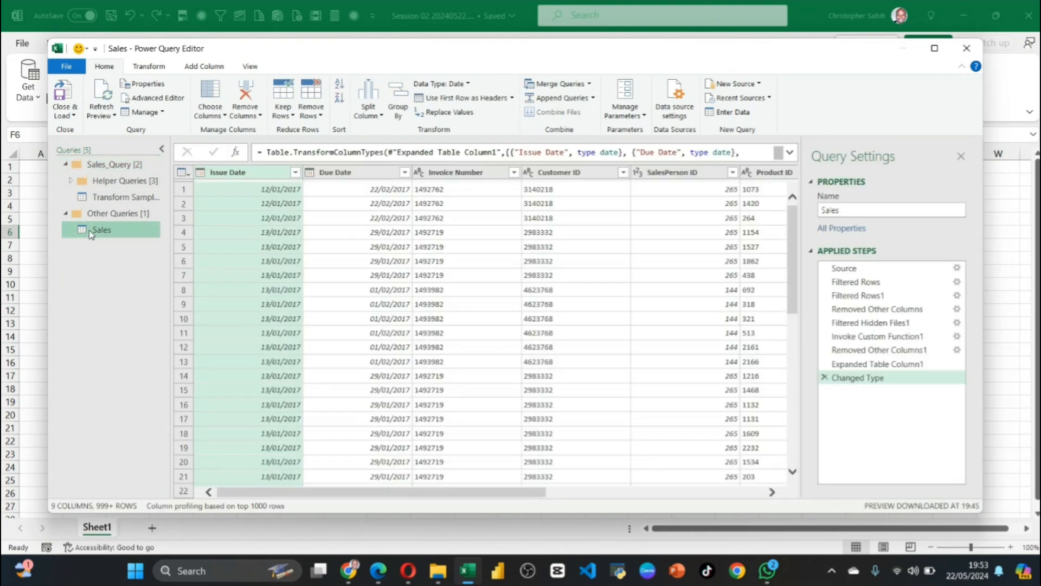
pyautogui.scroll(-16, 259, 262)
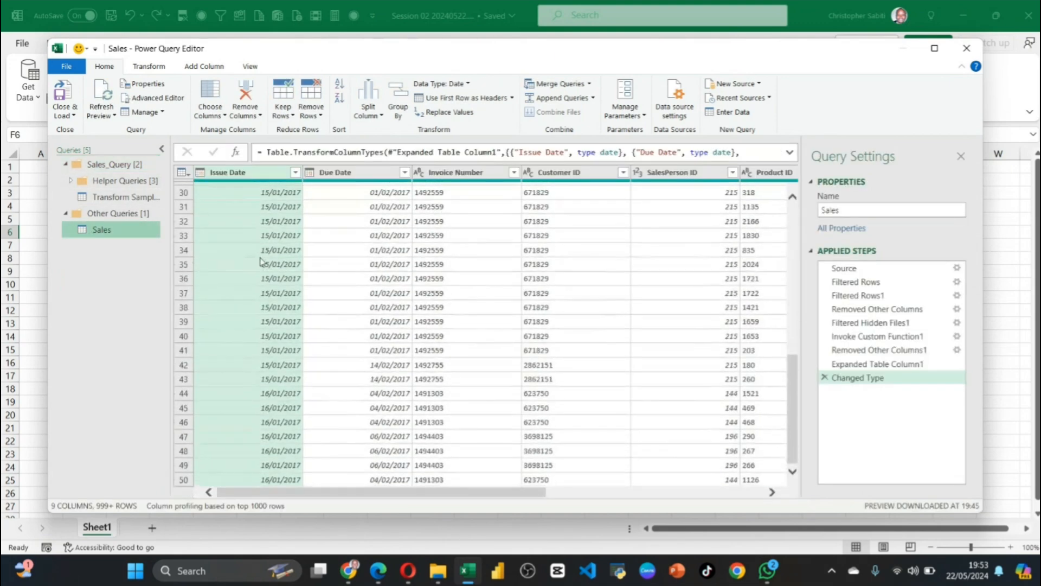
pyautogui.scroll(-20, 262, 262)
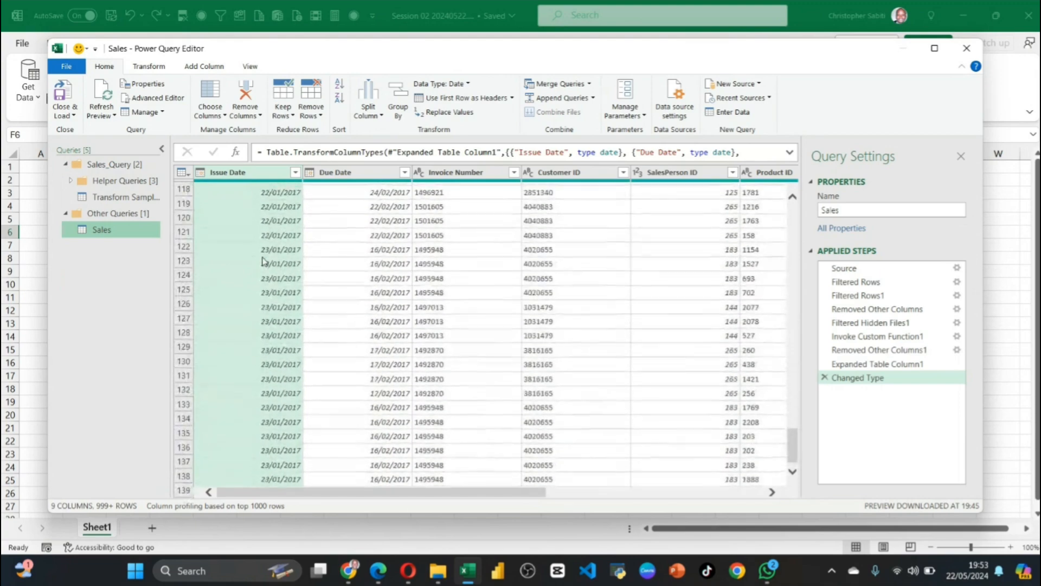
pyautogui.scroll(-20, 263, 261)
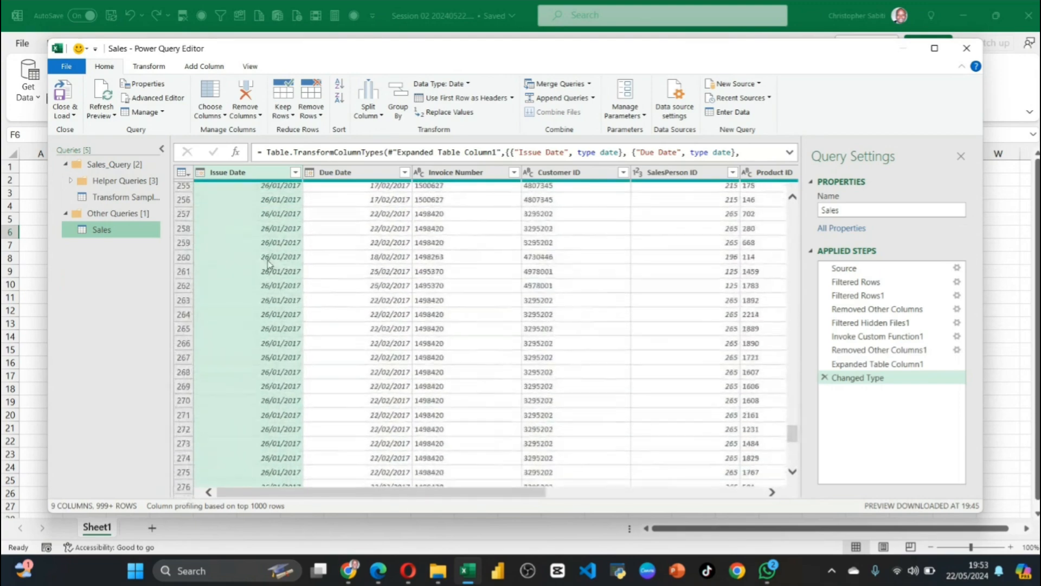
pyautogui.scroll(-20, 270, 264)
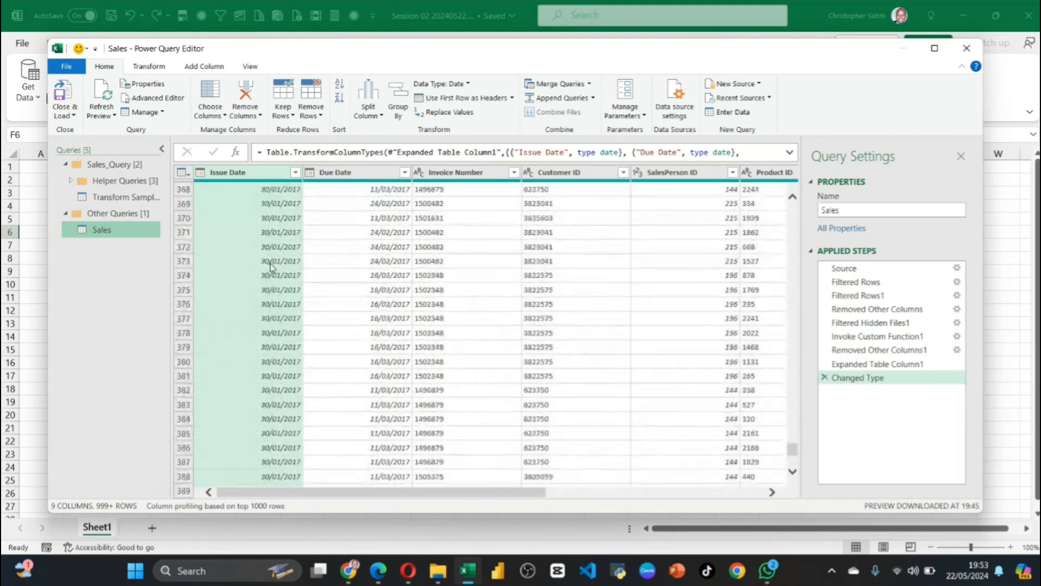
pyautogui.scroll(-15, 274, 281)
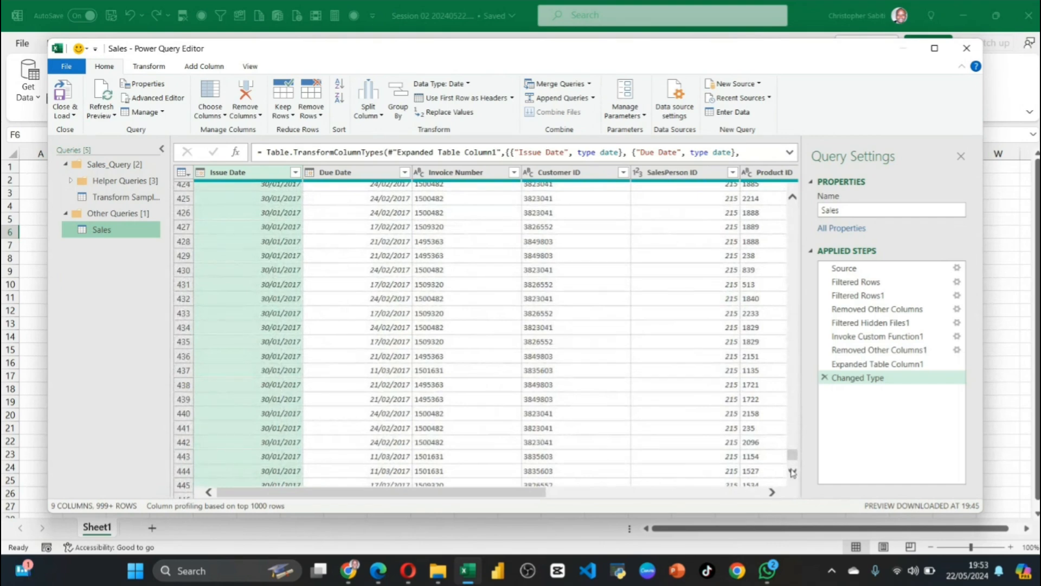
pyautogui.scroll(-2, 793, 469)
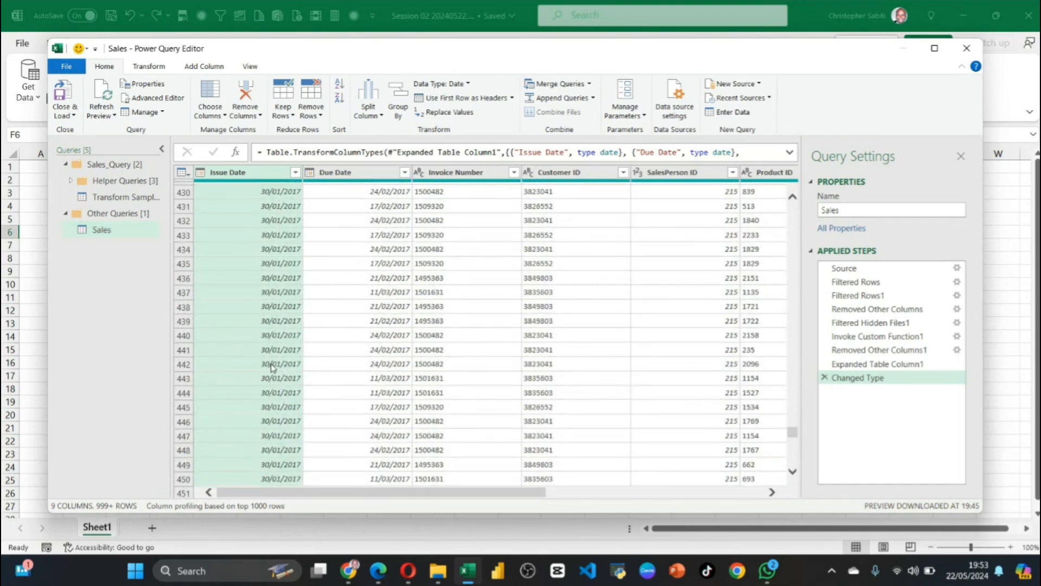
pyautogui.scroll(-20, 273, 368)
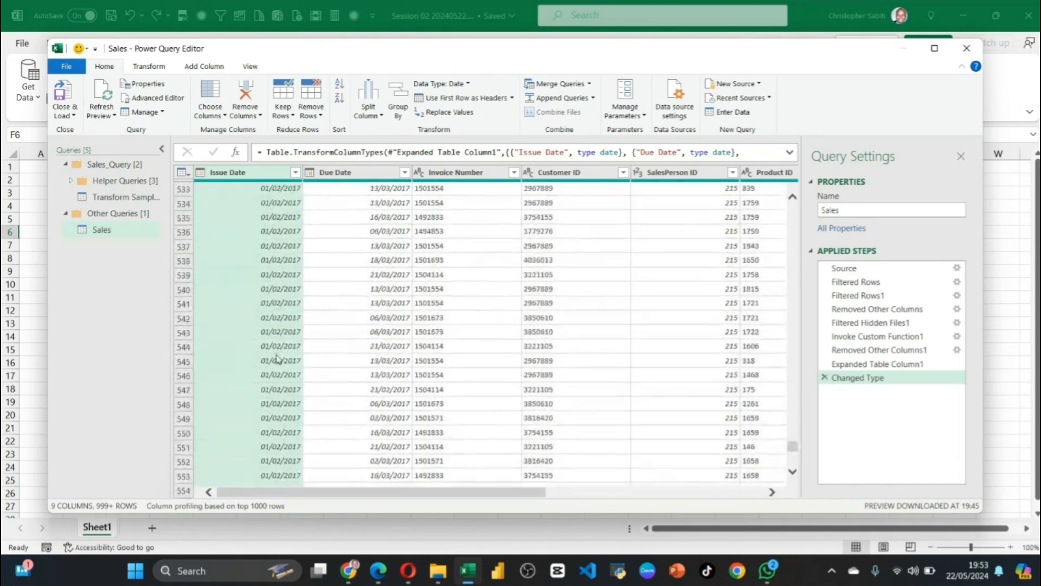
pyautogui.scroll(-20, 277, 359)
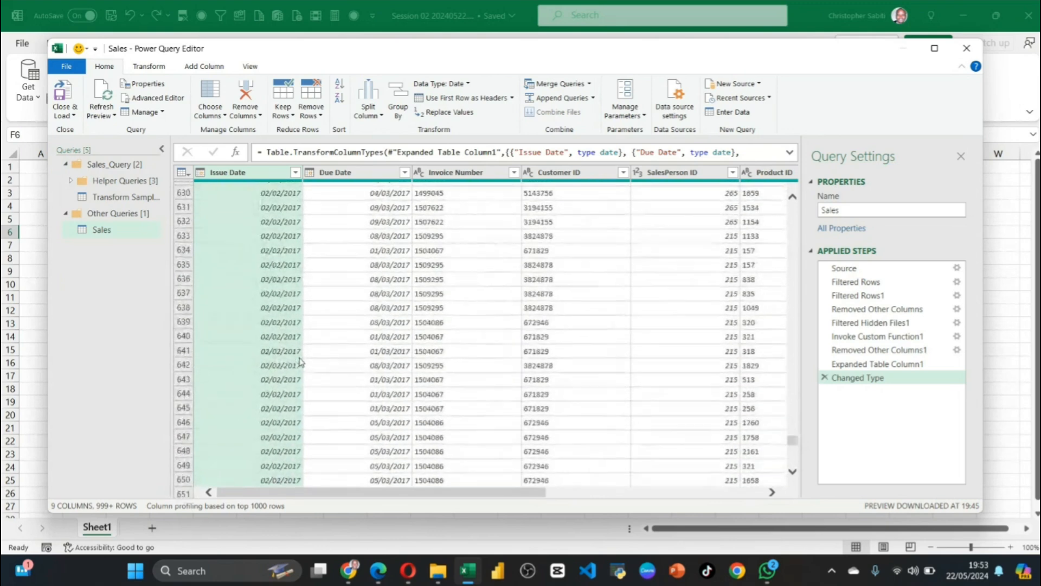
pyautogui.scroll(-20, 301, 362)
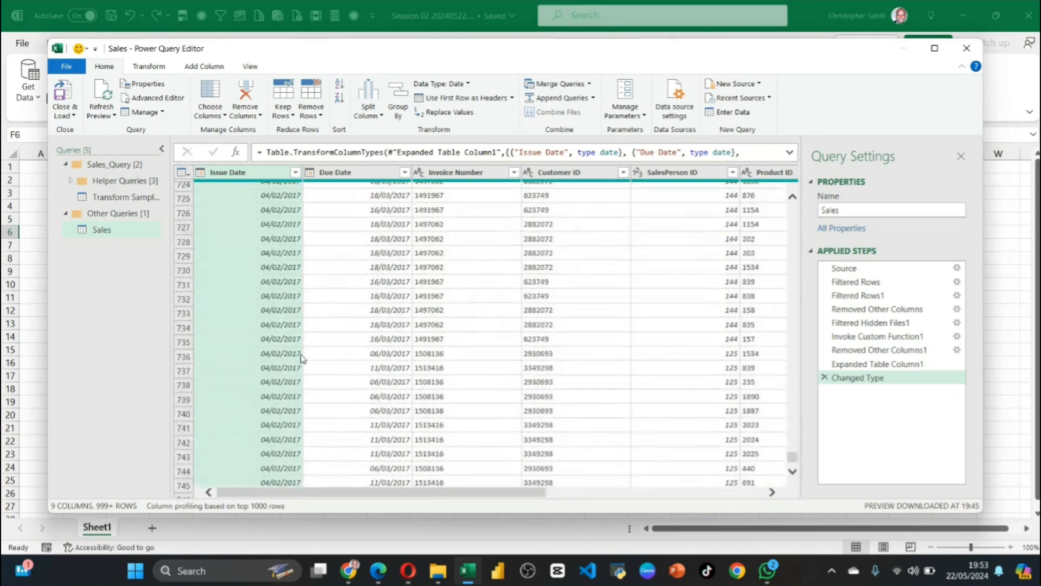
pyautogui.scroll(-20, 303, 358)
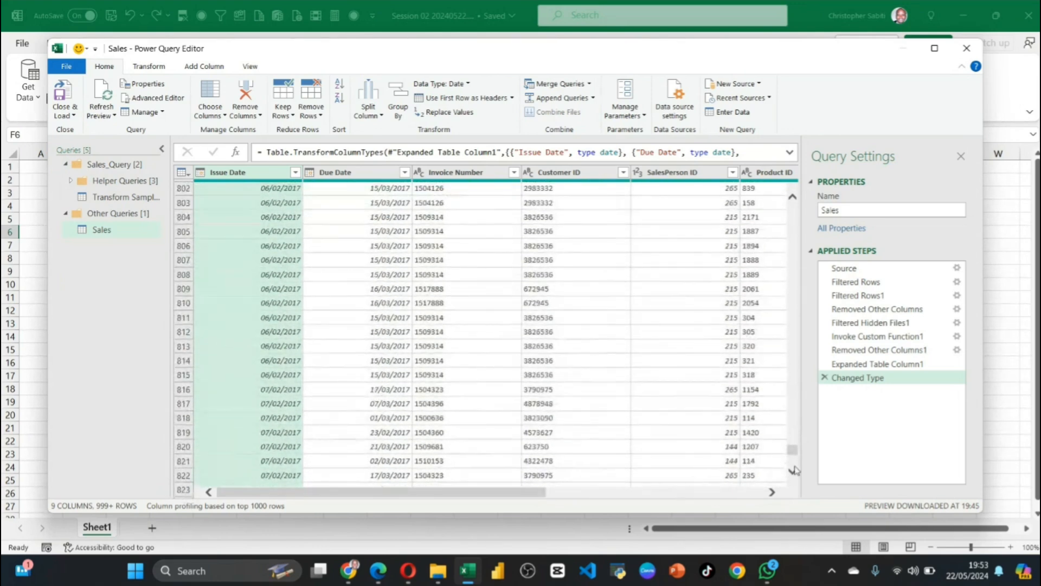
pyautogui.scroll(-20, 312, 396)
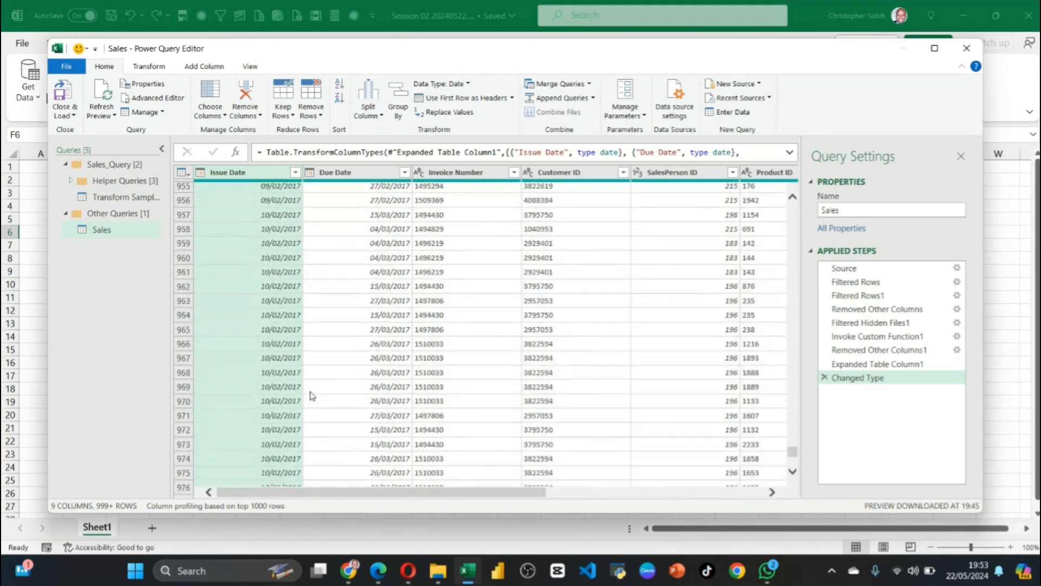
pyautogui.scroll(8, 312, 396)
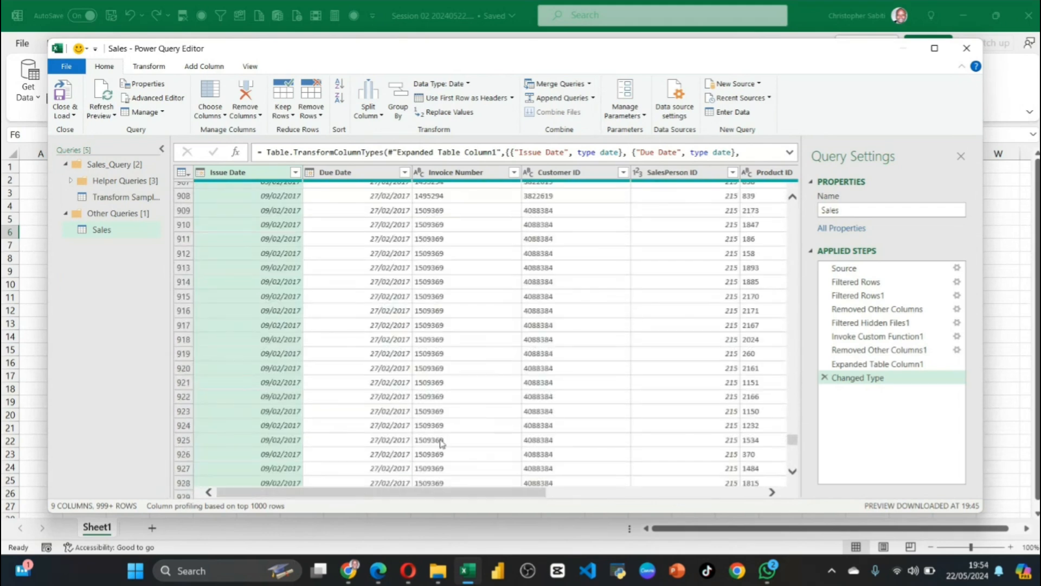
pyautogui.scroll(20, 359, 495)
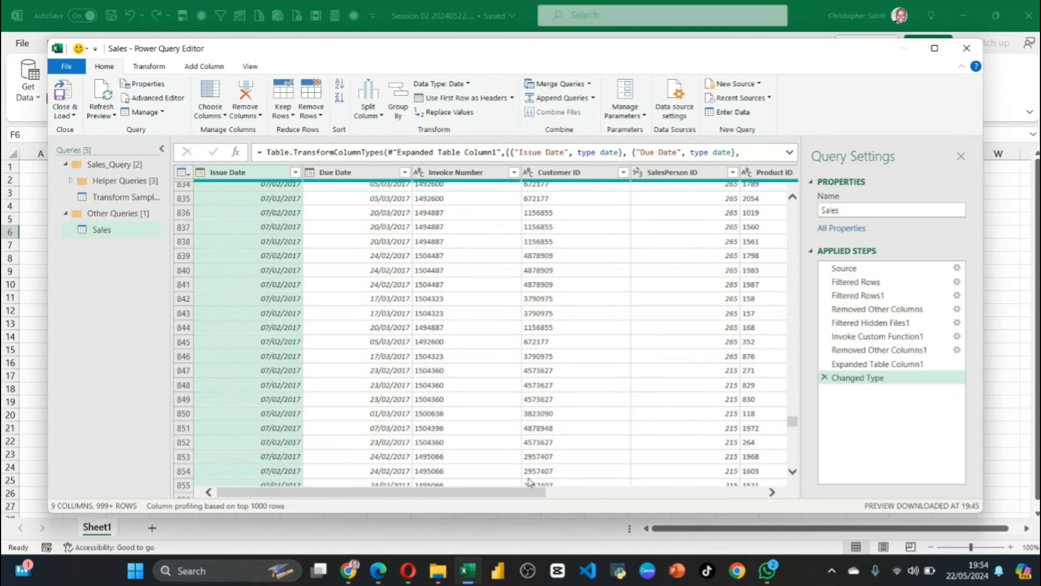
pyautogui.moveTo(425, 496); pyautogui.dragTo(353, 495)
pyautogui.scroll(19, 252, 204)
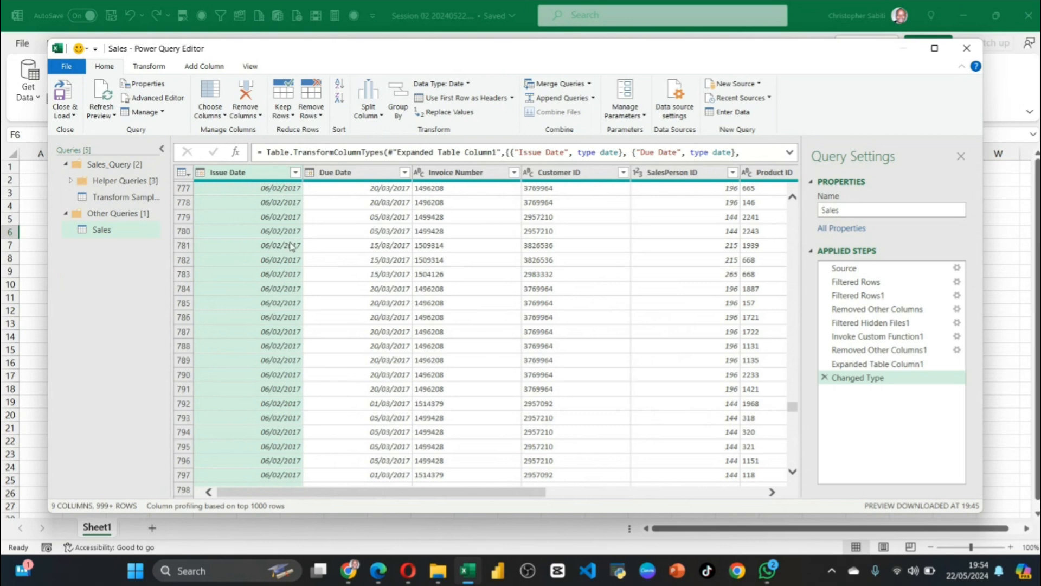
# Add a Month Name column to the Sales query, taking the name of the month from the Issue Date column
pyautogui.click(354, 172)
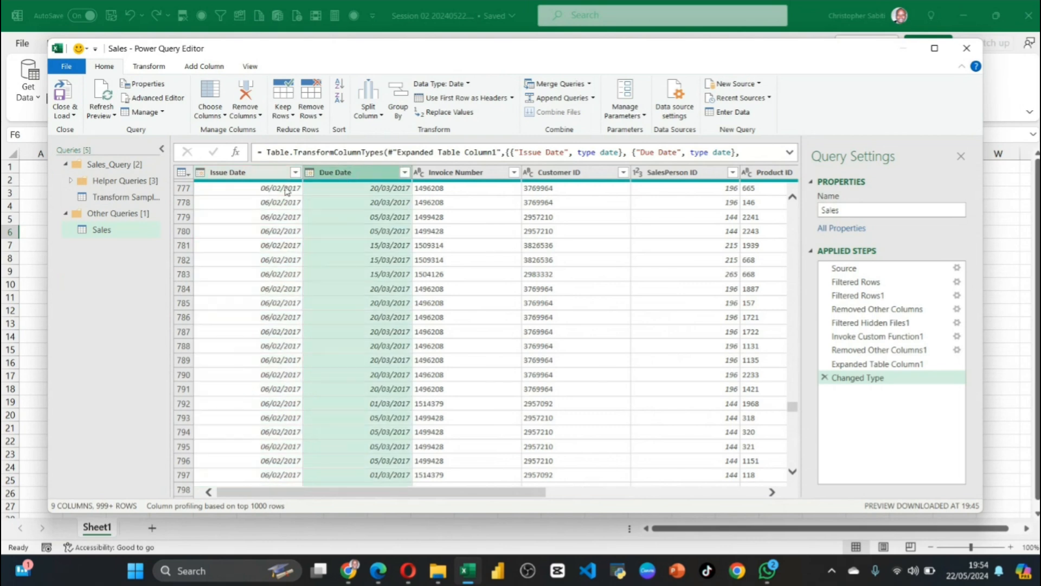
pyautogui.click(275, 173)
pyautogui.click(345, 174)
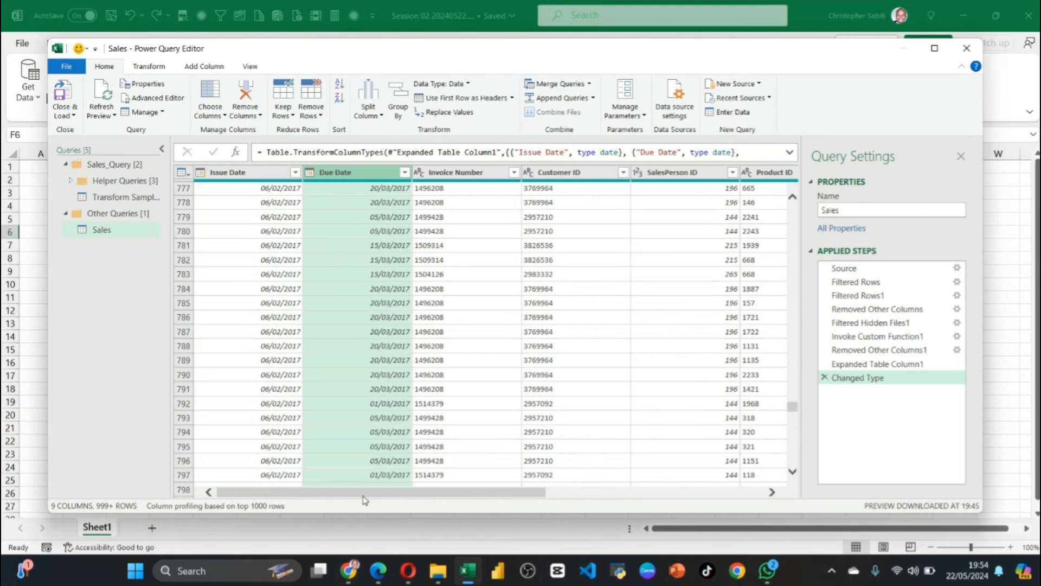
pyautogui.moveTo(366, 493); pyautogui.dragTo(286, 487)
pyautogui.click(252, 178)
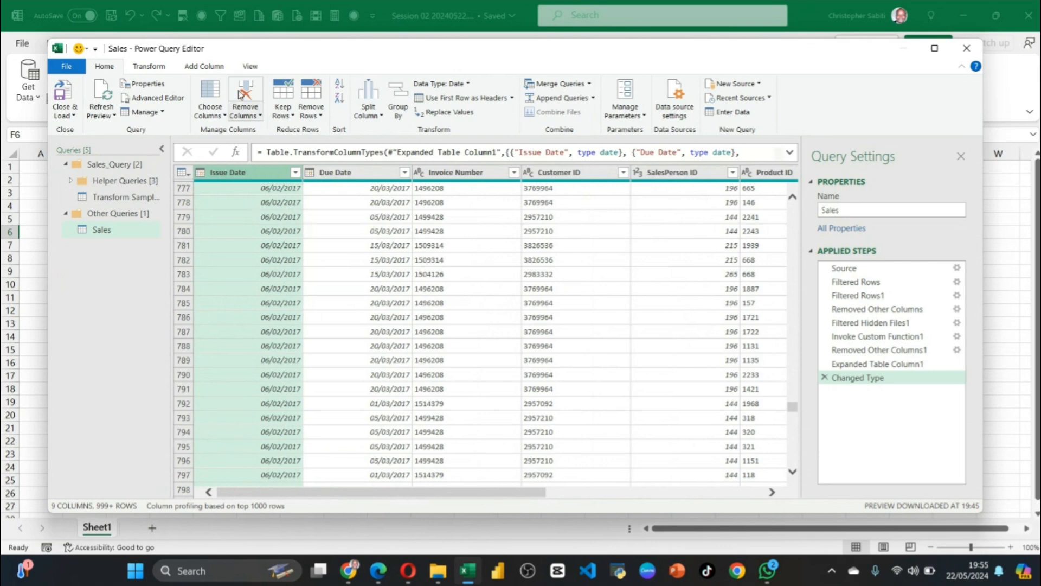
pyautogui.click(204, 67)
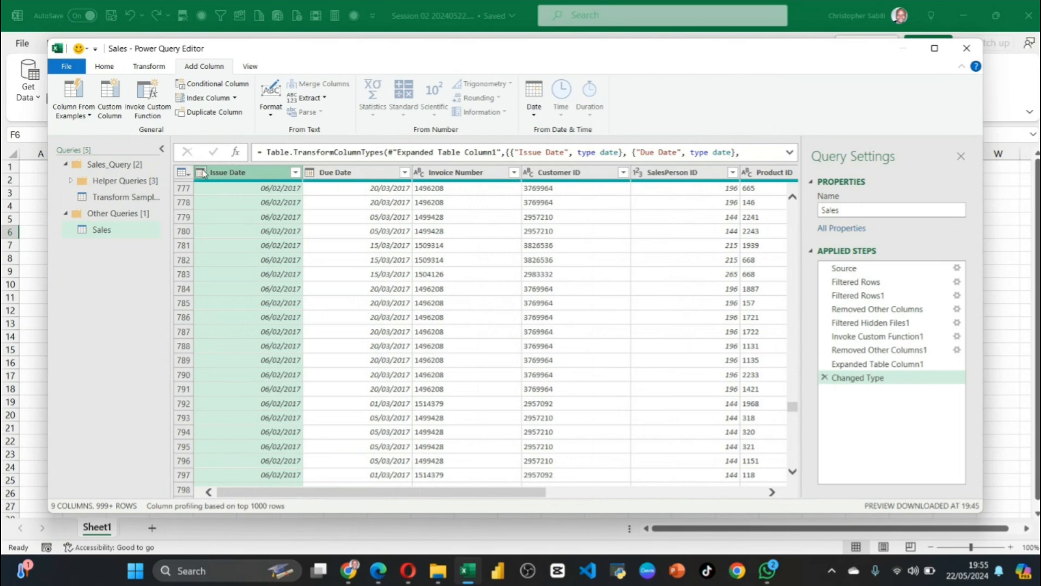
pyautogui.click(534, 116)
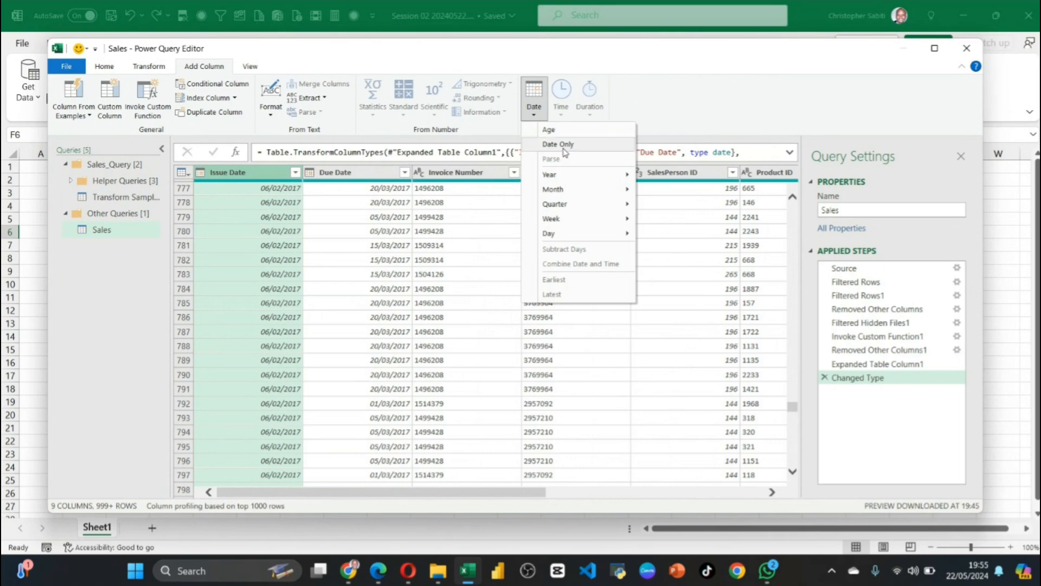
pyautogui.moveTo(583, 179)
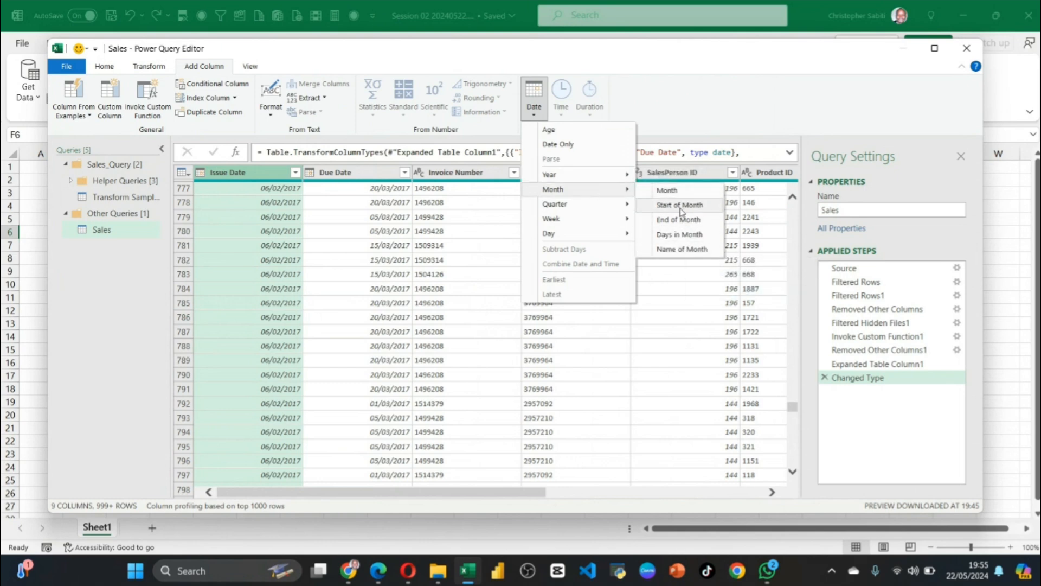
pyautogui.click(676, 250)
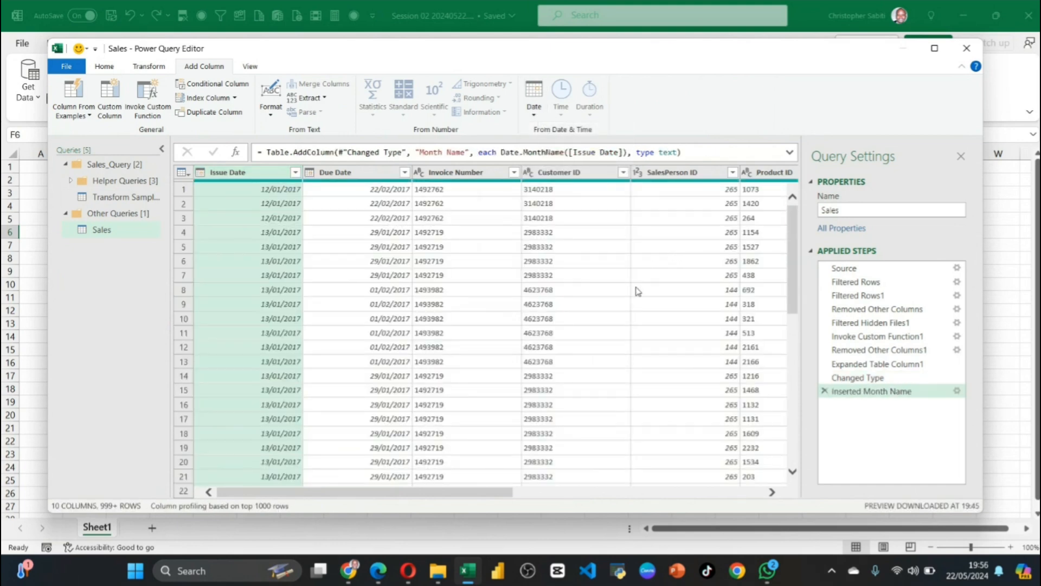
pyautogui.moveTo(476, 488); pyautogui.dragTo(726, 491)
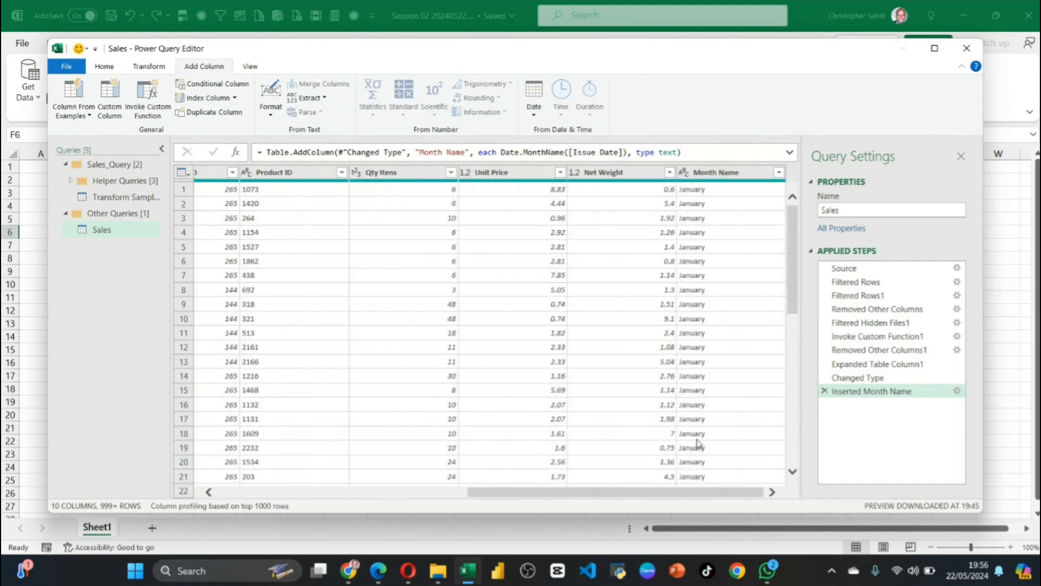
pyautogui.moveTo(682, 494); pyautogui.dragTo(328, 489)
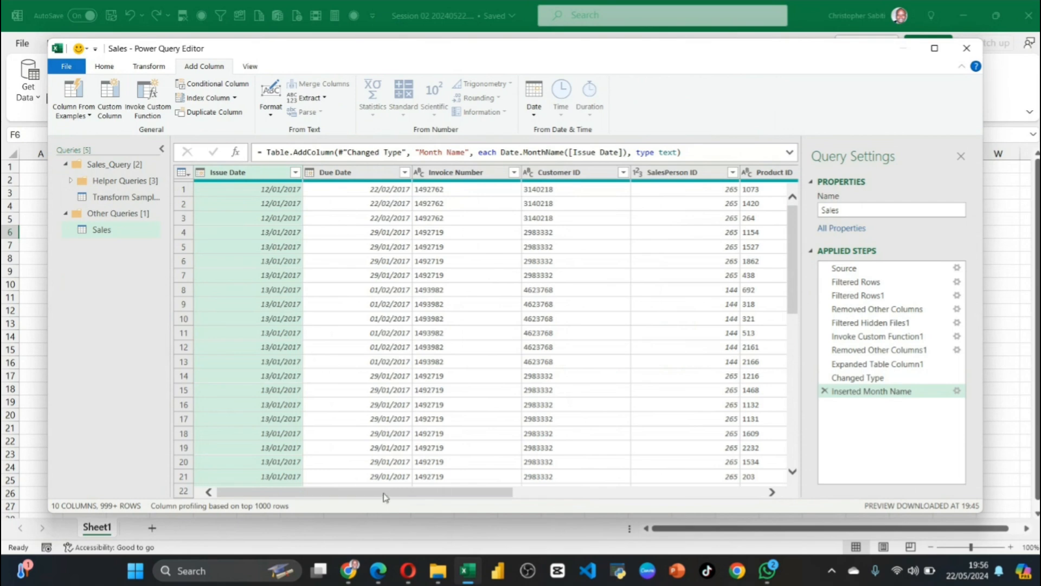
# Add a Year column to the Sales query, extracting the year from the Issue Date column
pyautogui.moveTo(385, 492)
pyautogui.mouseDown()
pyautogui.moveTo(637, 492)
pyautogui.moveTo(380, 494)
pyautogui.mouseUp()
pyautogui.click(535, 114)
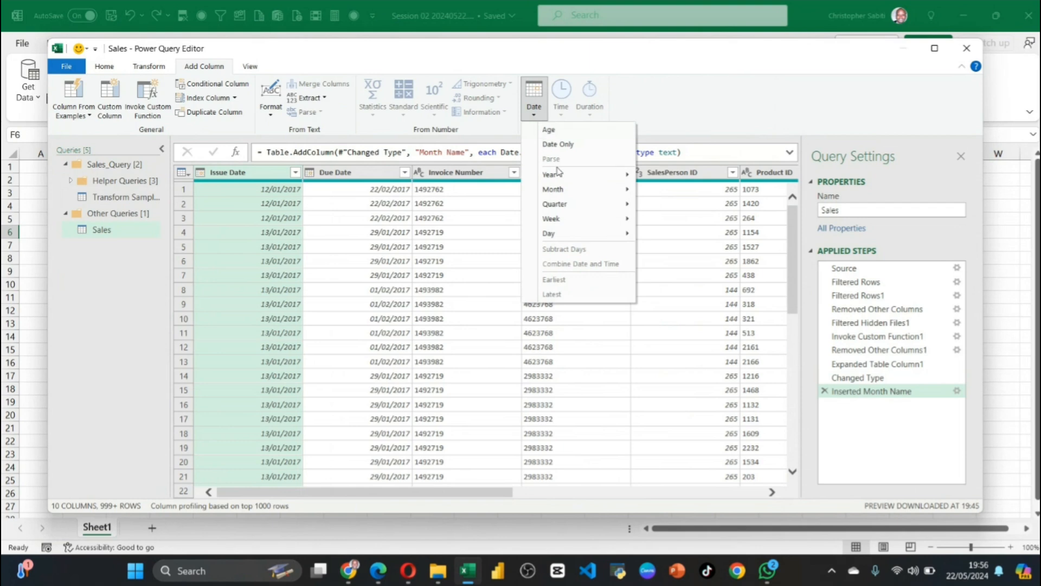
pyautogui.click(664, 176)
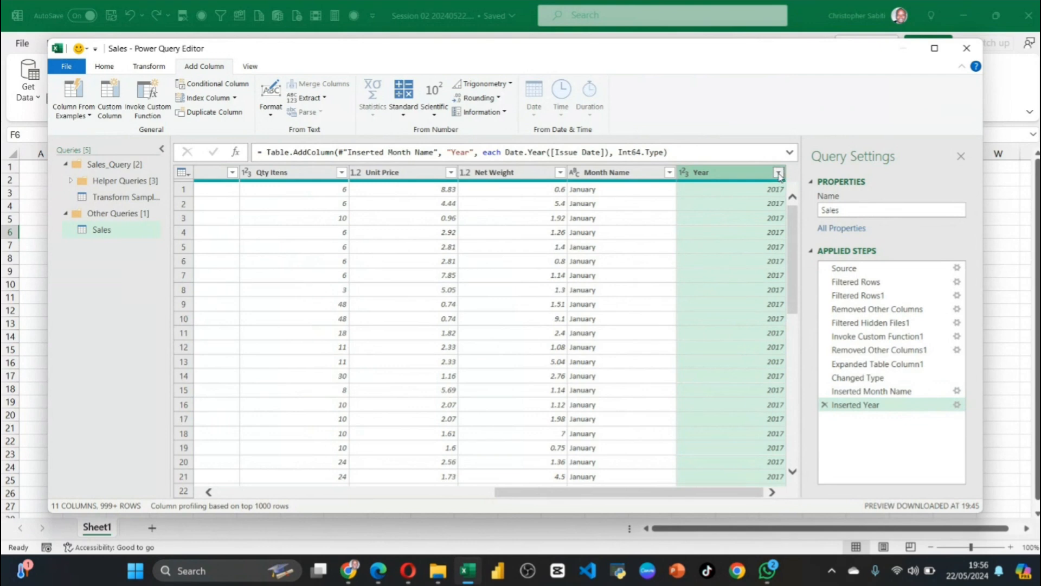
# Load the complete list of distinct values for the Year column and check which years it covers, without applying a filter
pyautogui.click(778, 174)
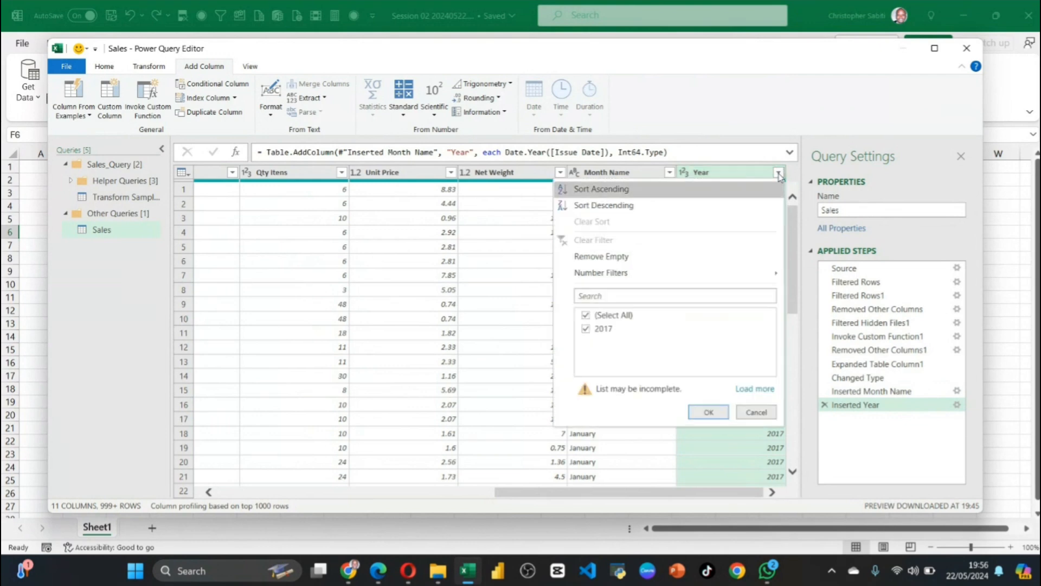
pyautogui.click(754, 389)
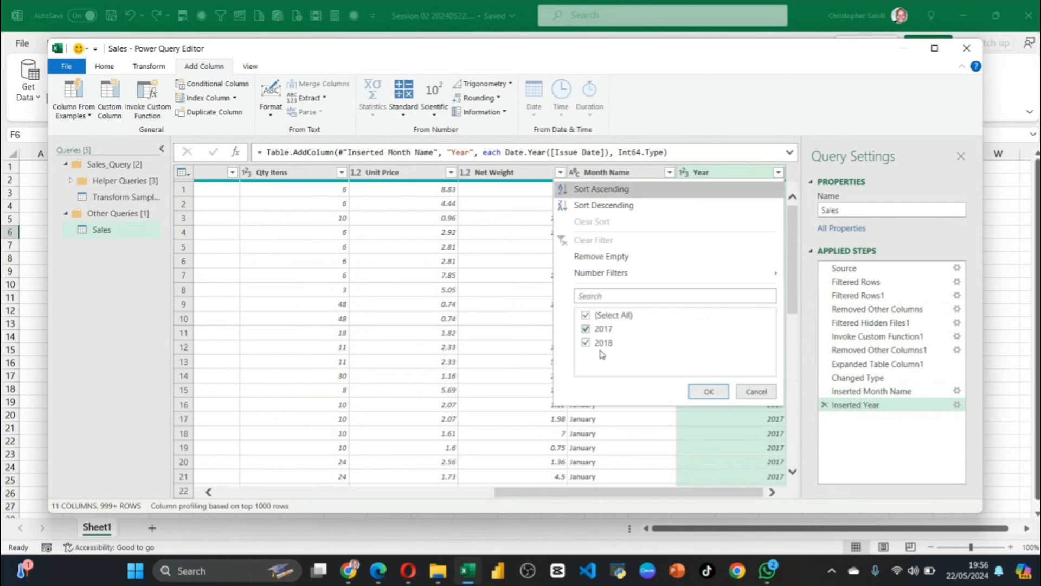
pyautogui.click(754, 392)
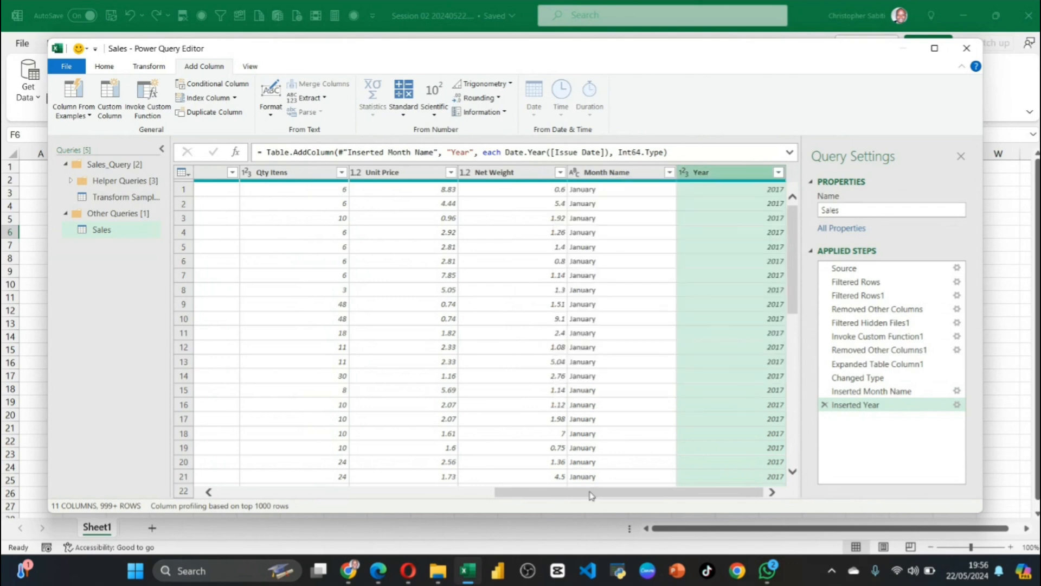
pyautogui.moveTo(589, 491); pyautogui.dragTo(270, 442)
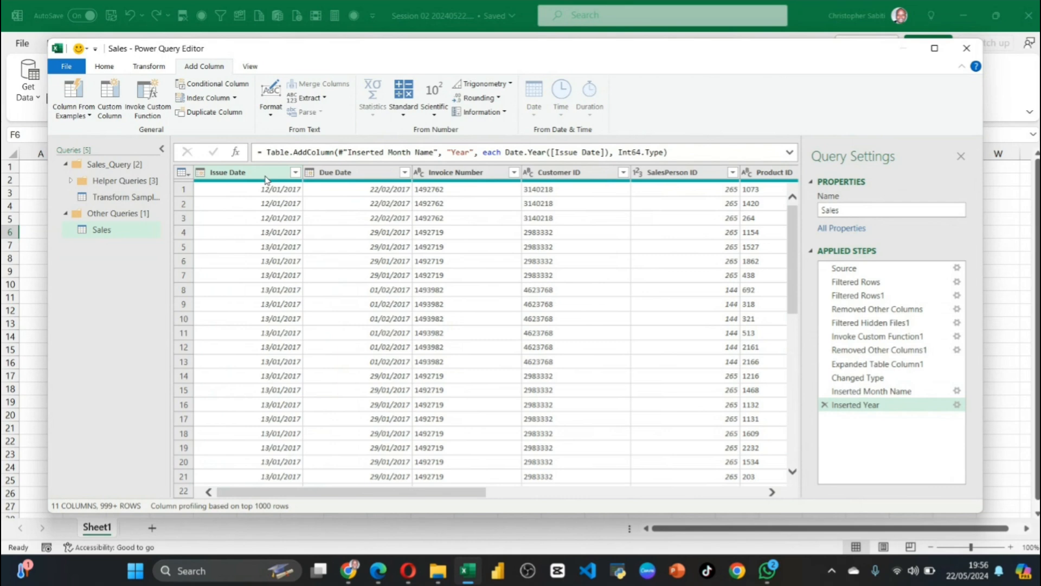
pyautogui.scroll(-3, 530, 266)
pyautogui.scroll(3, 530, 266)
pyautogui.moveTo(409, 493); pyautogui.dragTo(258, 492)
# Close the query editor and load the queries as connection only, adding the data to the Data Model
pyautogui.click(104, 66)
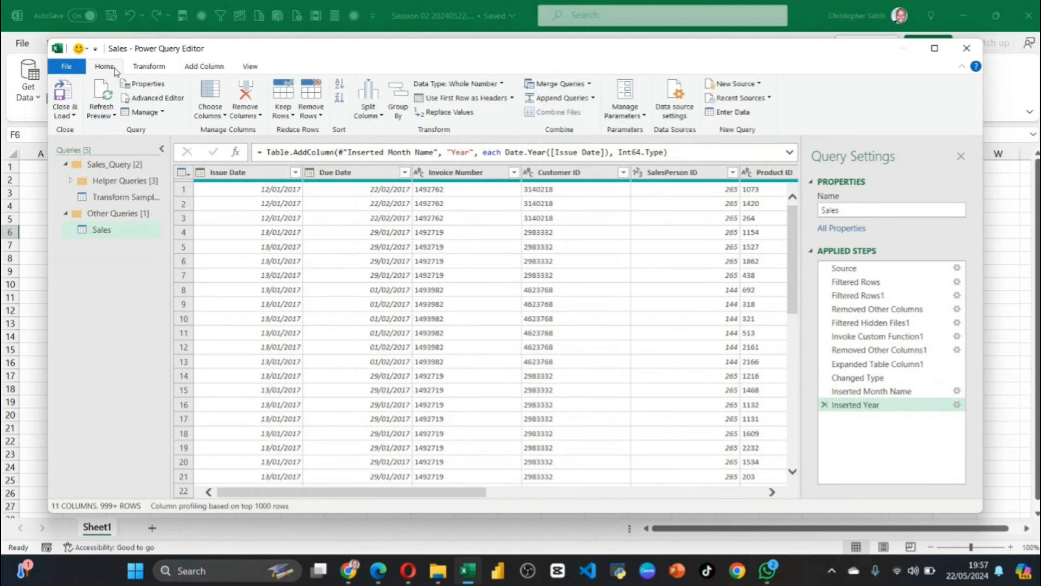
pyautogui.click(74, 116)
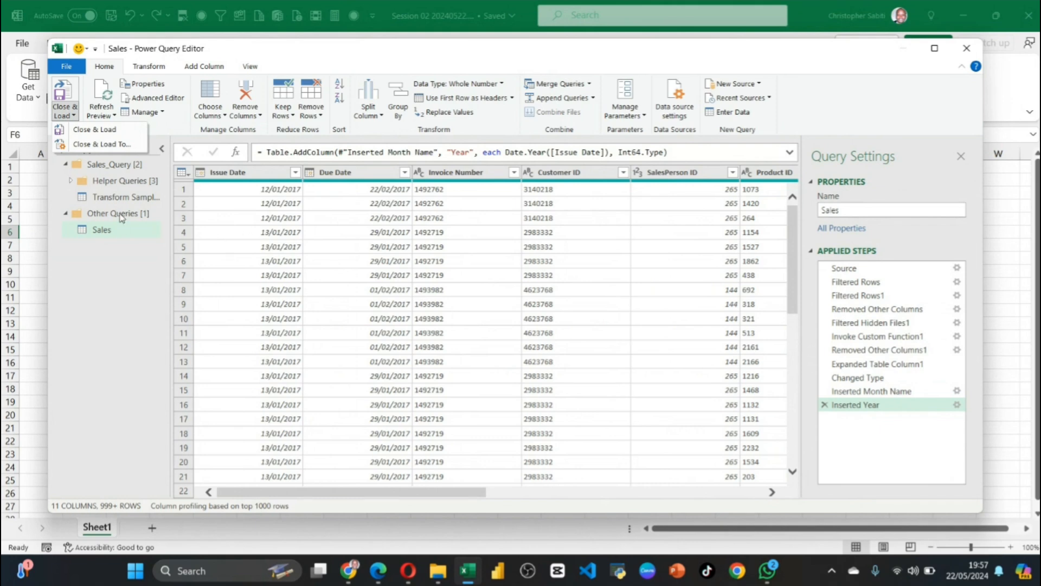
pyautogui.click(115, 145)
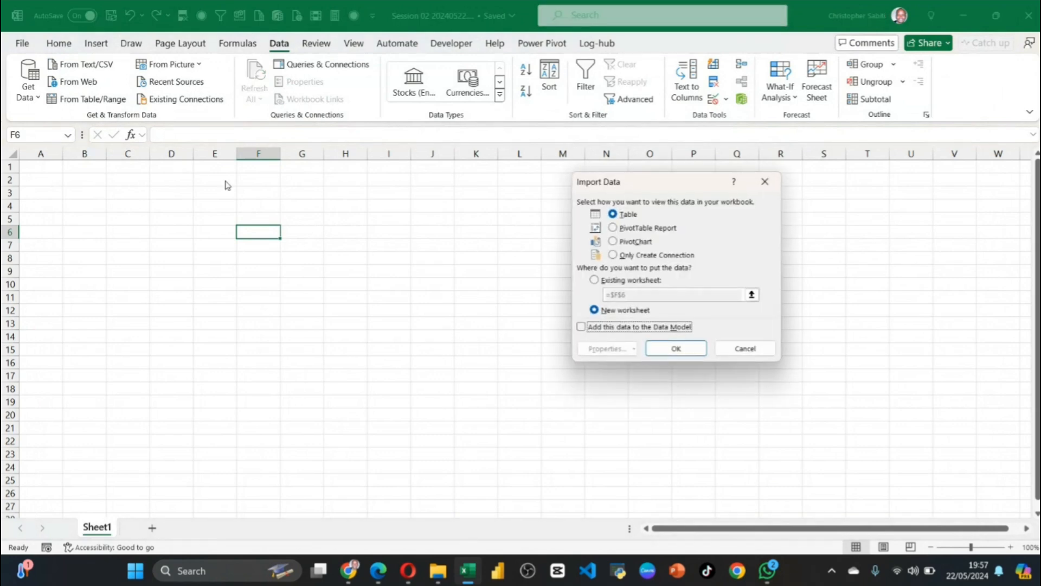
pyautogui.moveTo(700, 185); pyautogui.dragTo(448, 176)
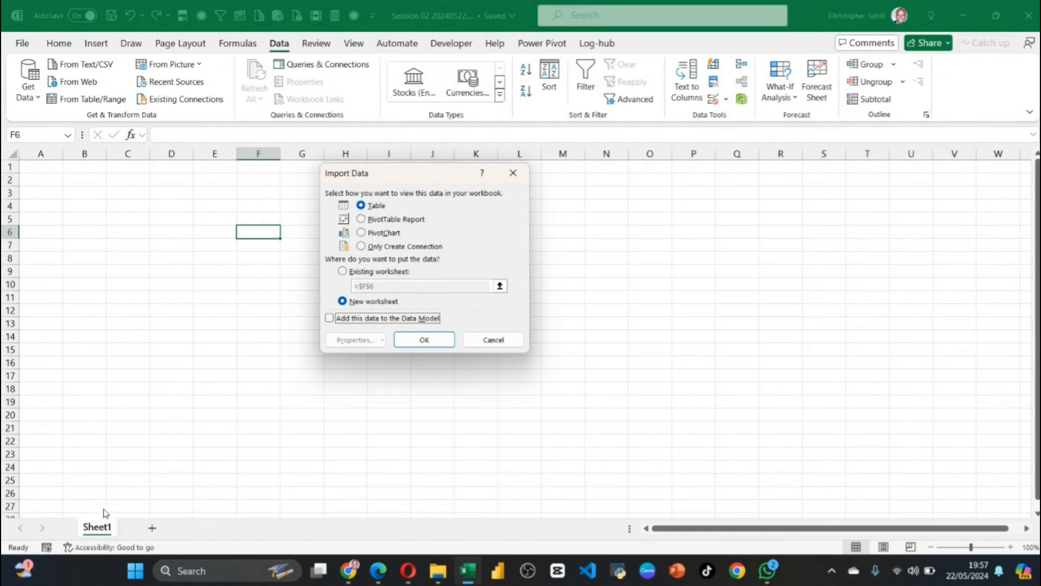
pyautogui.click(369, 223)
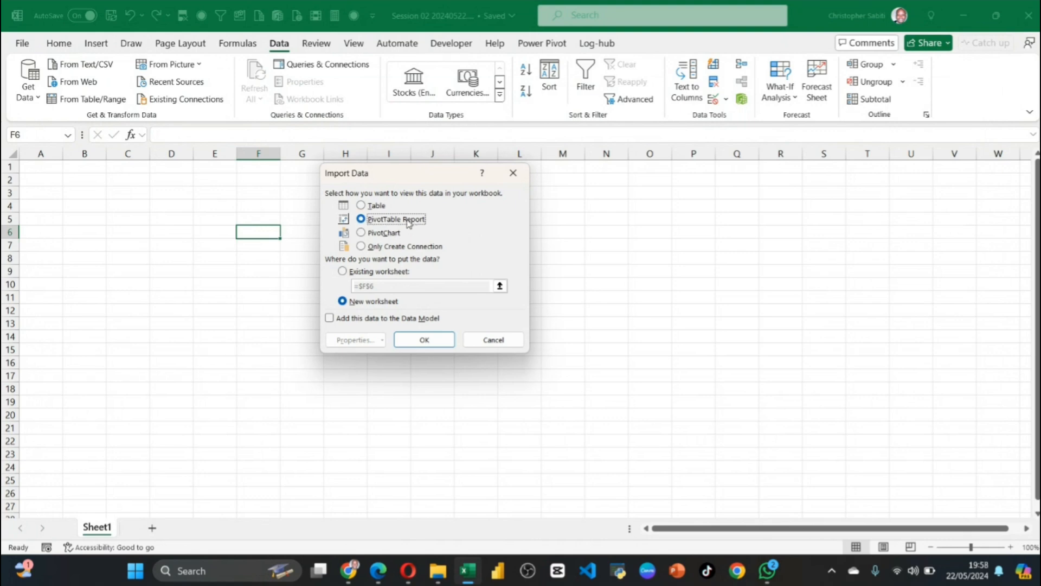
pyautogui.click(362, 248)
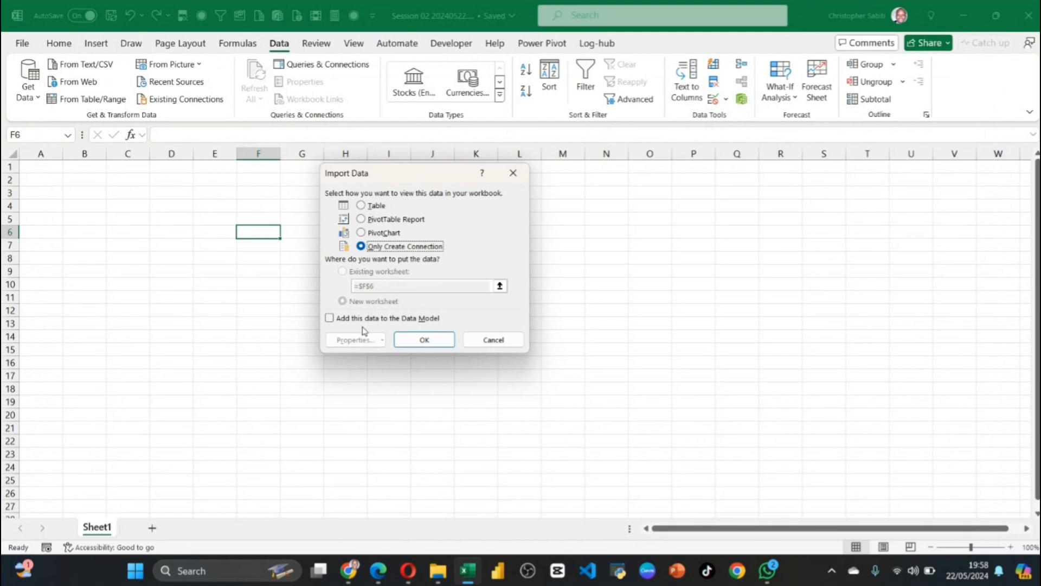
pyautogui.click(330, 319)
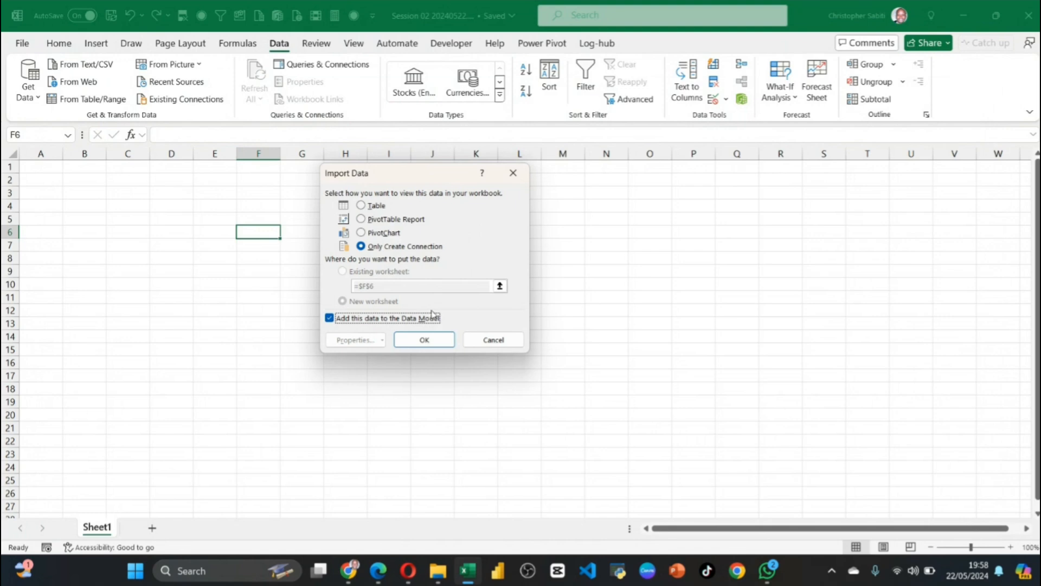
pyautogui.click(425, 342)
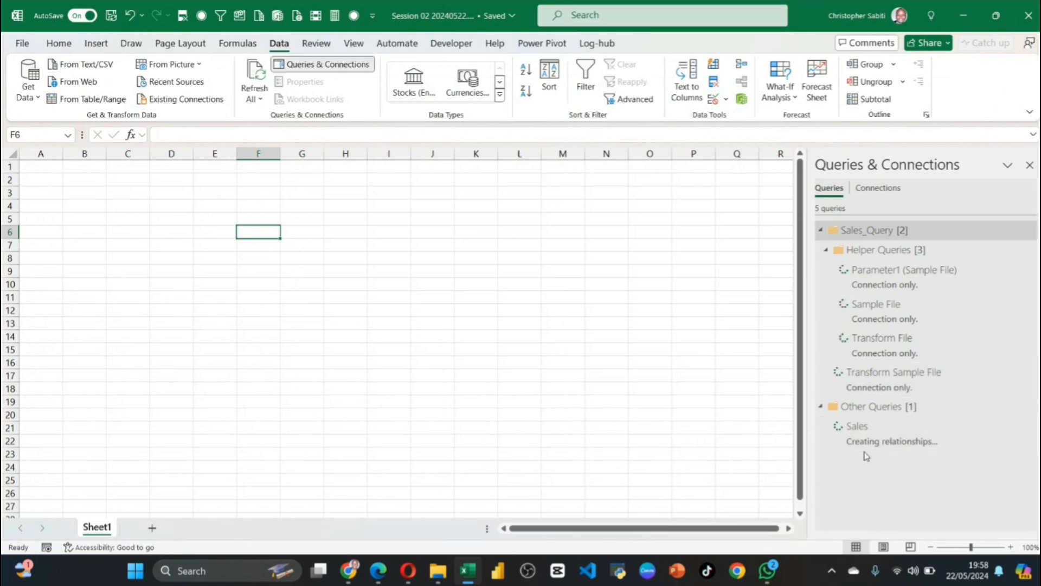
# Collapse the Sales_Query group in the queries list and check the load details of the Sales query
pyautogui.moveTo(856, 452)
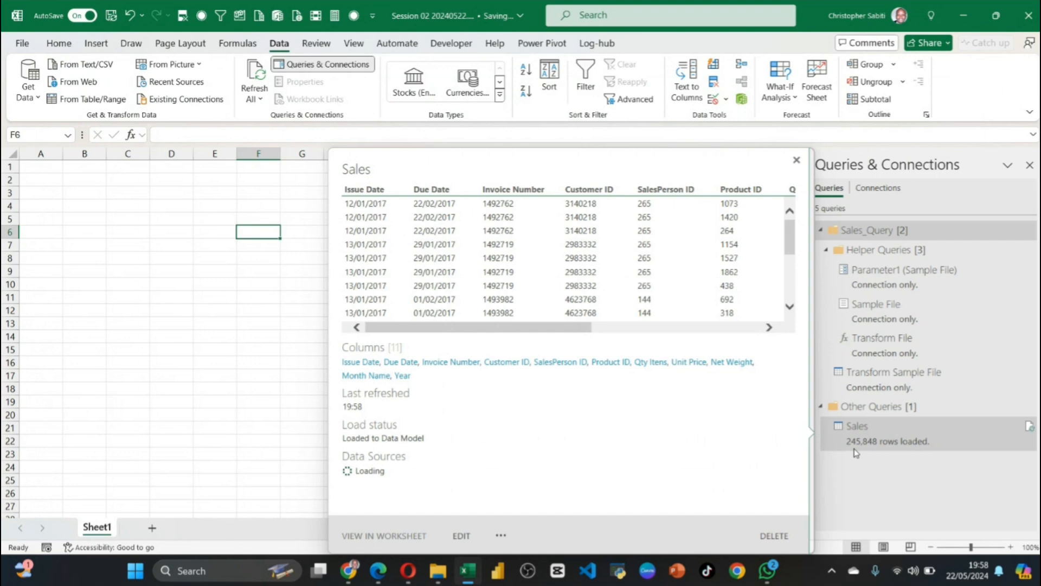
pyautogui.click(823, 231)
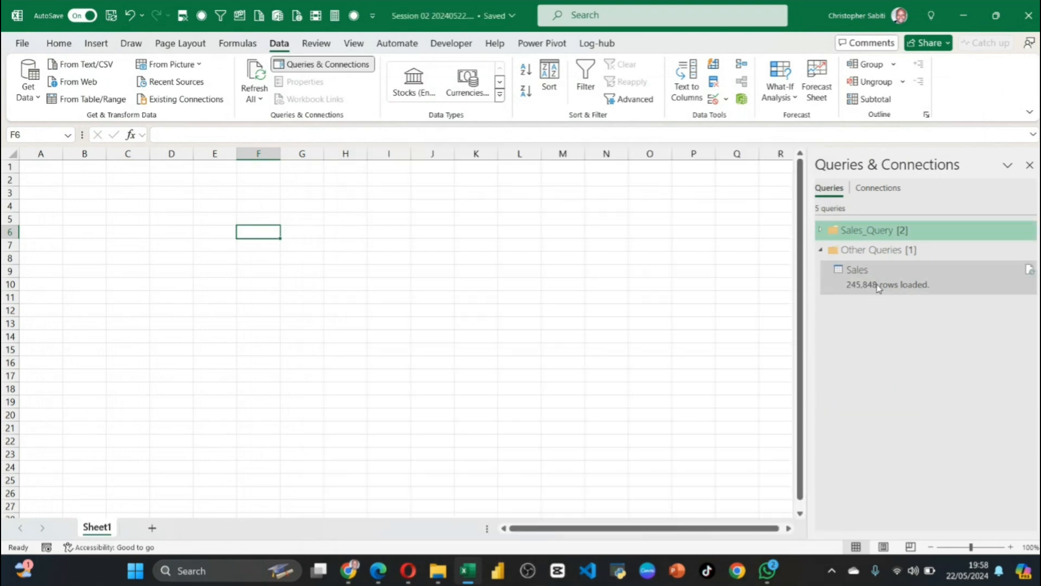
pyautogui.moveTo(878, 289)
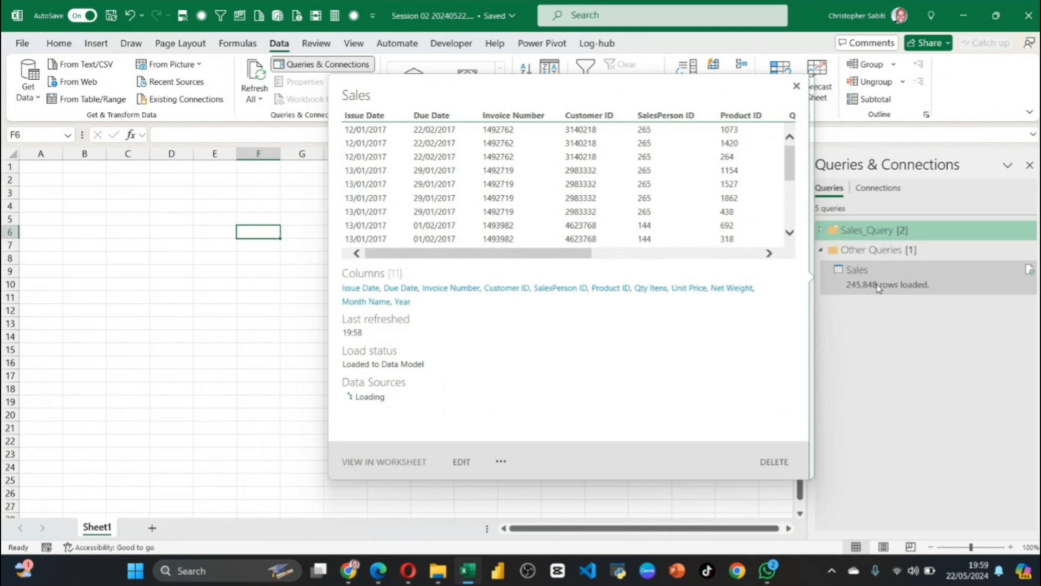
pyautogui.click(270, 195)
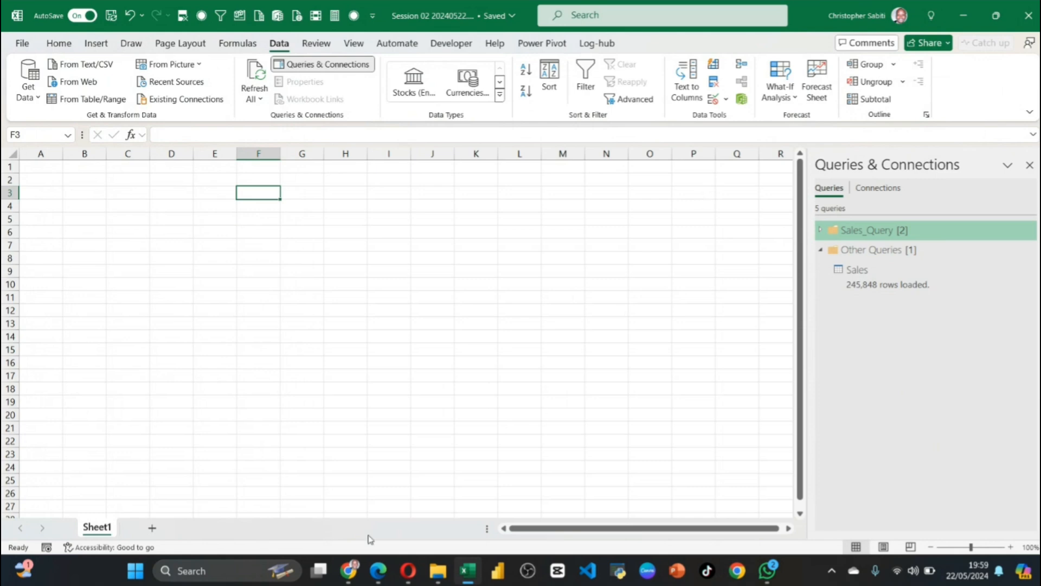
# Rename the Sheet1 worksheet as Pivots
pyautogui.doubleClick(96, 527)
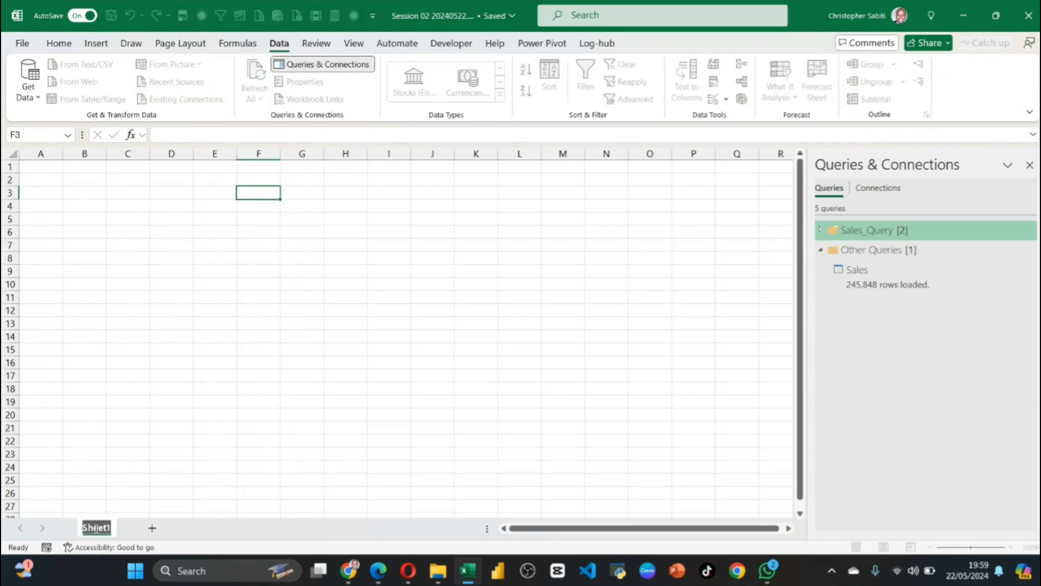
pyautogui.write('Piv')
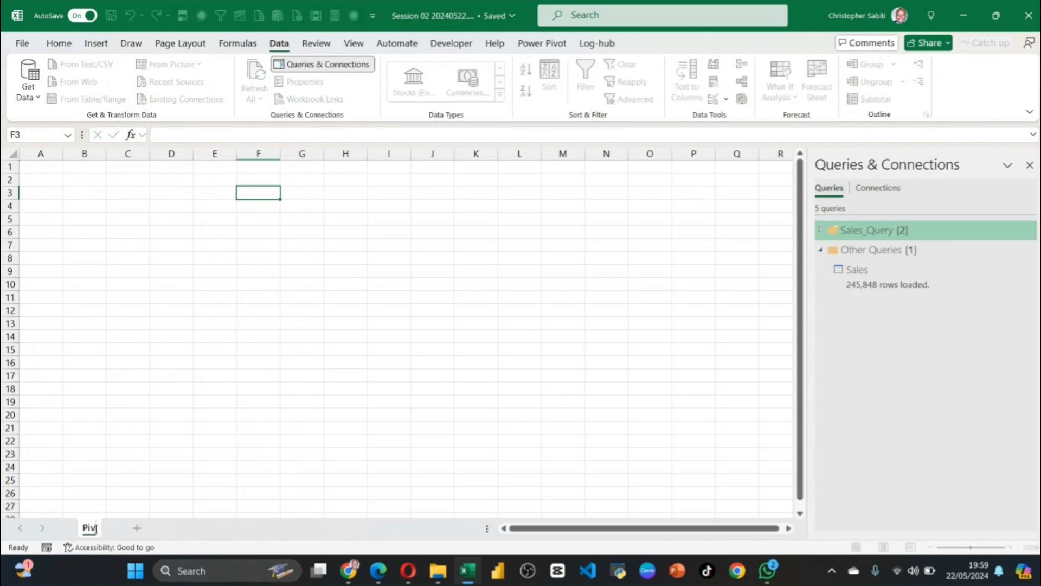
pyautogui.write('ots')
pyautogui.press('Return')
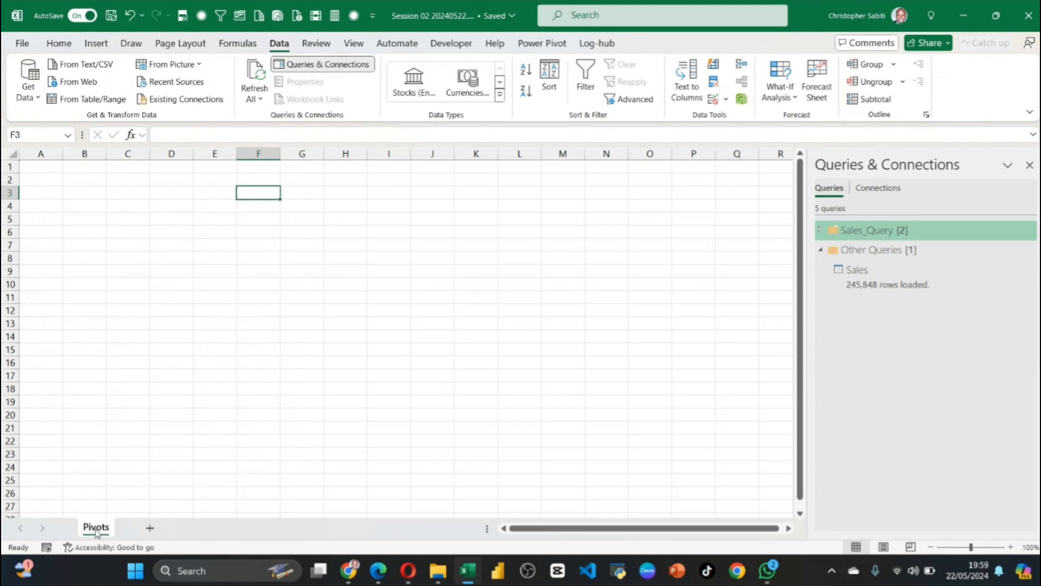
# Insert a PivotTable based on the Data Model at cell B2 of the existing Pivots worksheet
pyautogui.moveTo(919, 288)
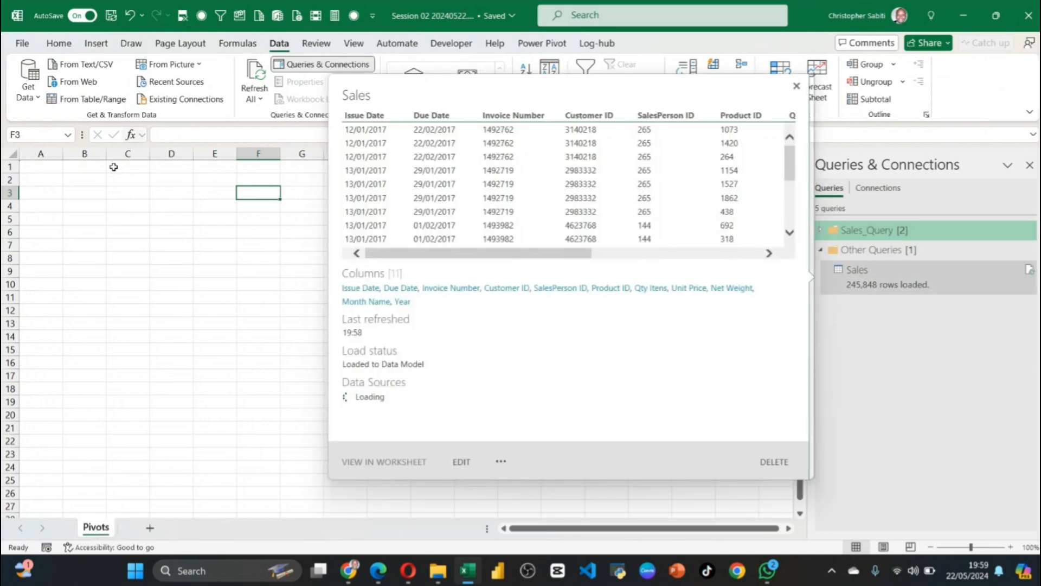
pyautogui.click(76, 191)
pyautogui.click(77, 179)
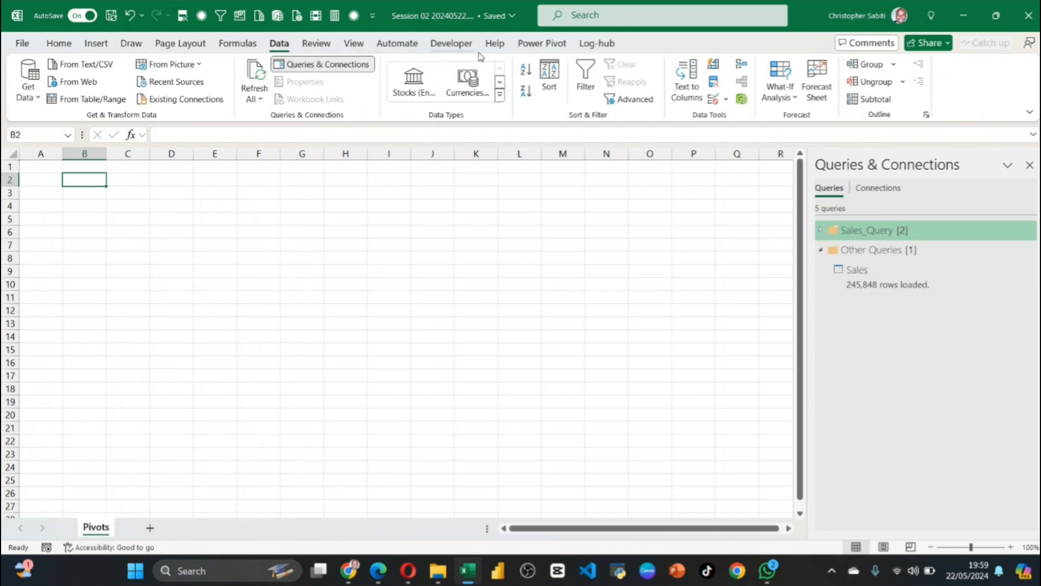
pyautogui.click(96, 44)
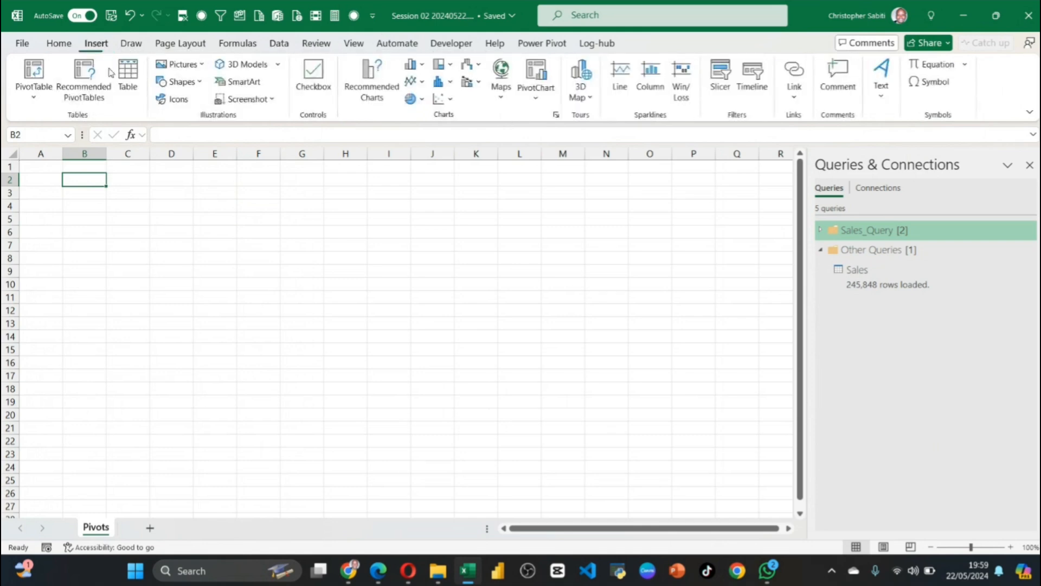
pyautogui.click(34, 97)
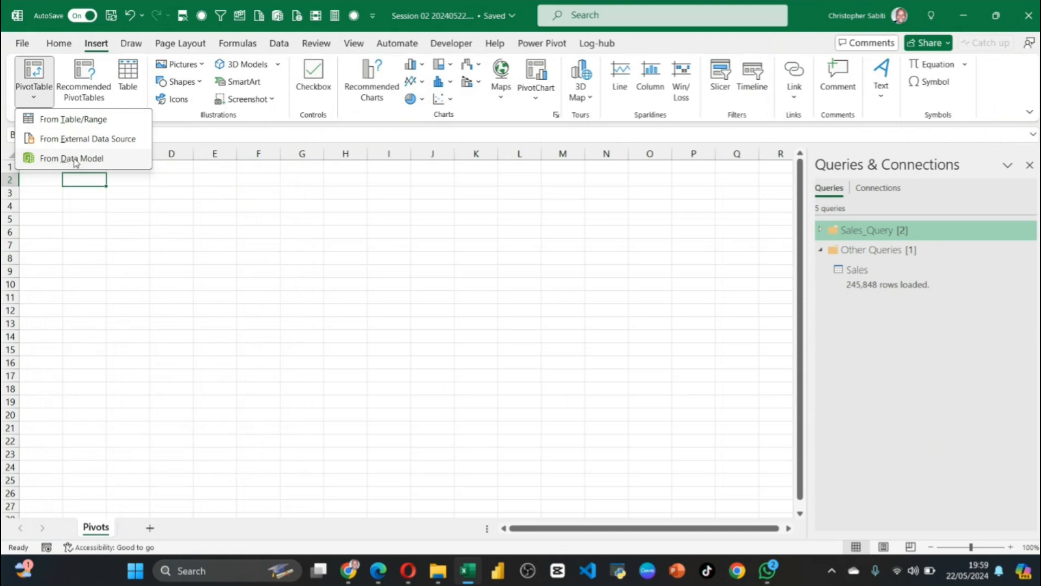
pyautogui.click(75, 159)
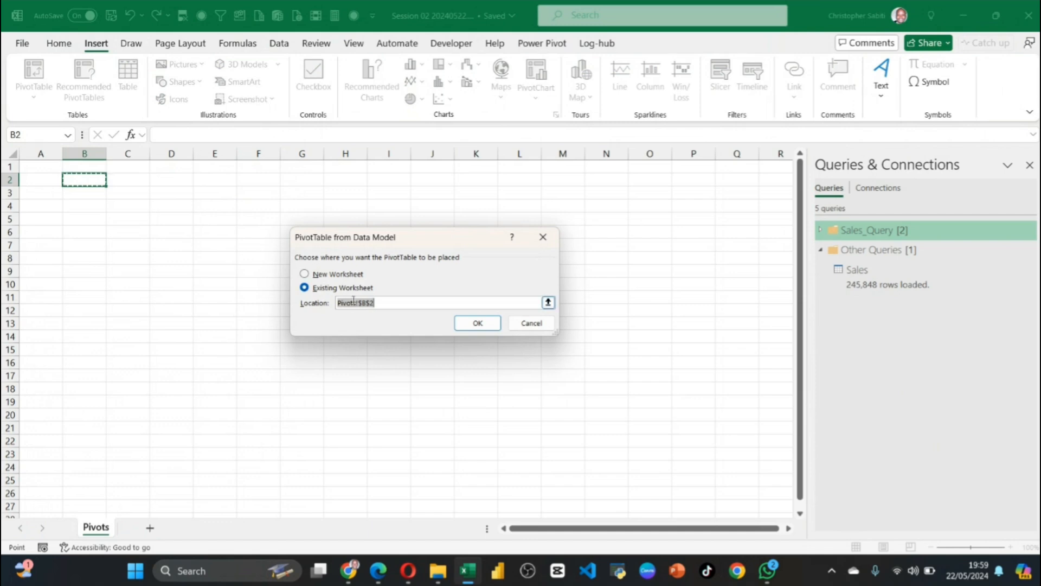
pyautogui.click(477, 324)
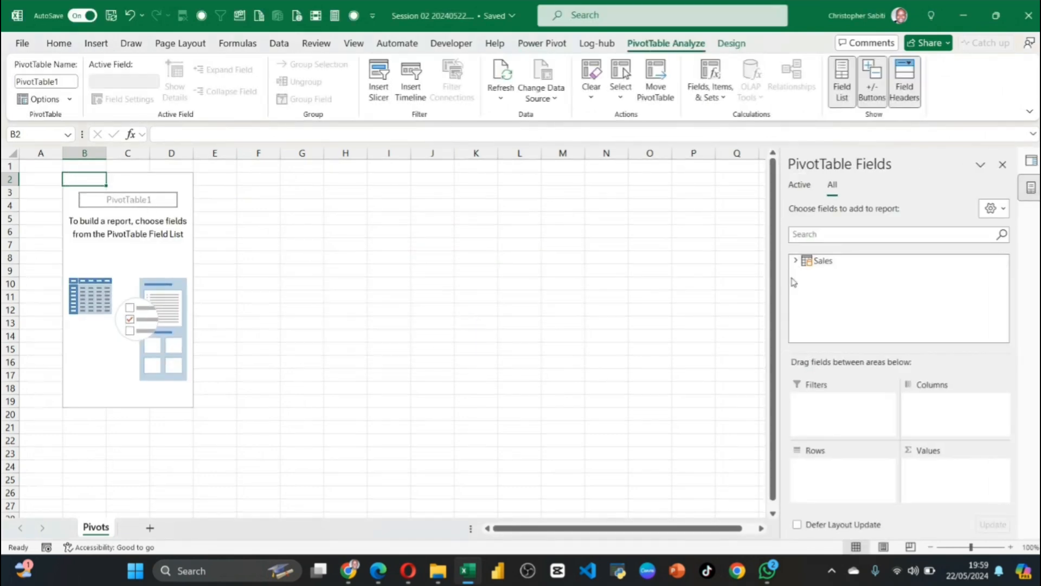
# Expand the Sales table's fields and add the Year field to the PivotTable's rows
pyautogui.click(796, 262)
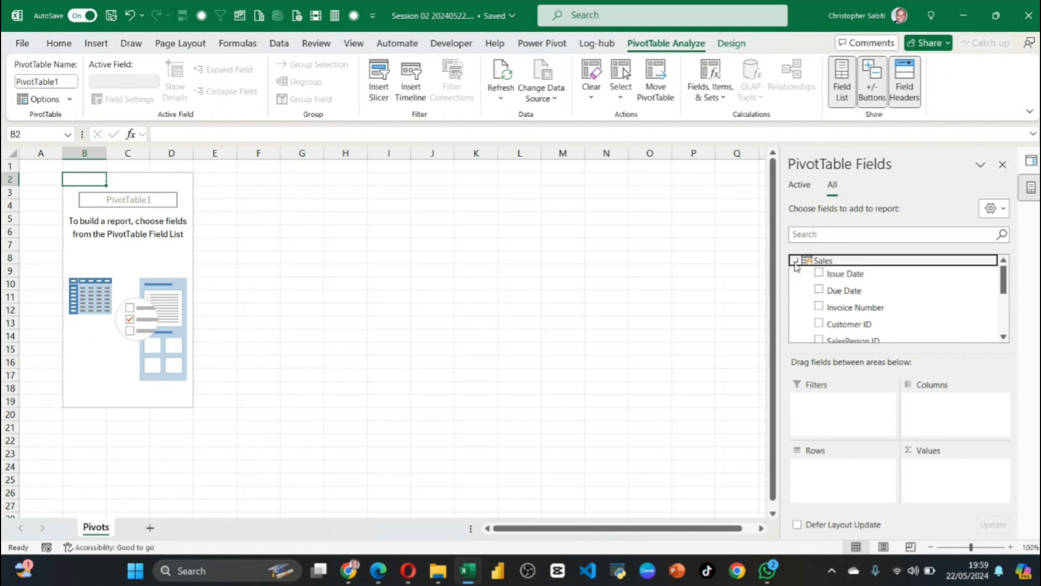
pyautogui.click(795, 262)
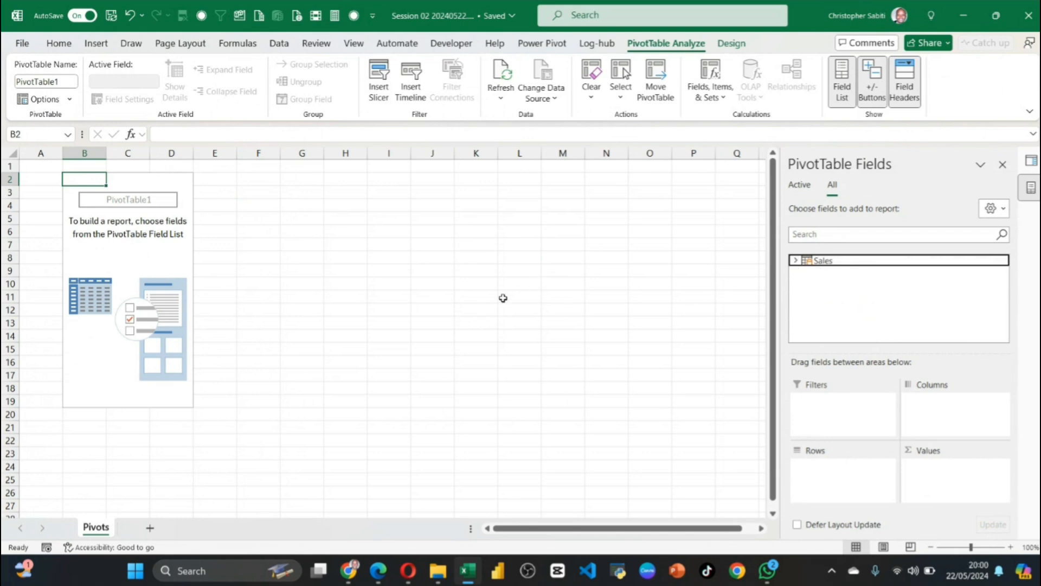
pyautogui.click(796, 260)
pyautogui.scroll(-5, 864, 307)
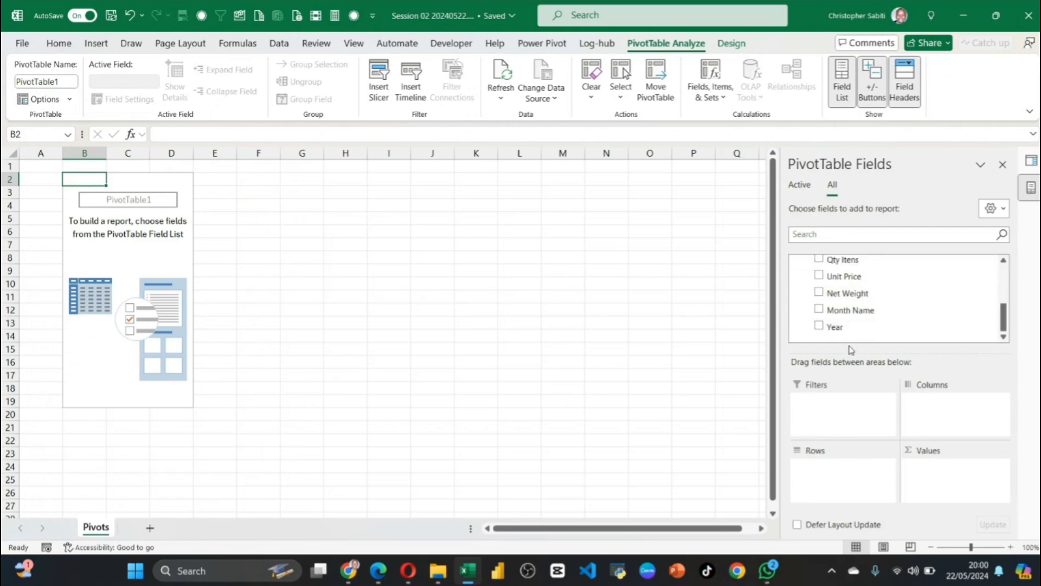
pyautogui.moveTo(832, 328); pyautogui.dragTo(817, 471)
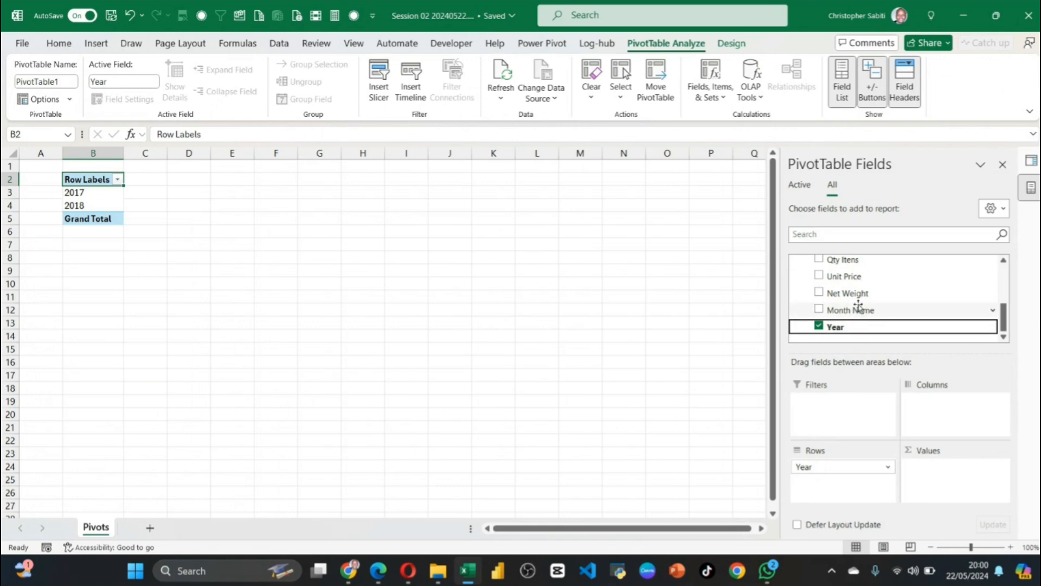
# Look through the PivotTable fields, reopen the Sales query for editing and examine its Qty Itens, Unit Price and Net Weight columns
pyautogui.scroll(2, 854, 282)
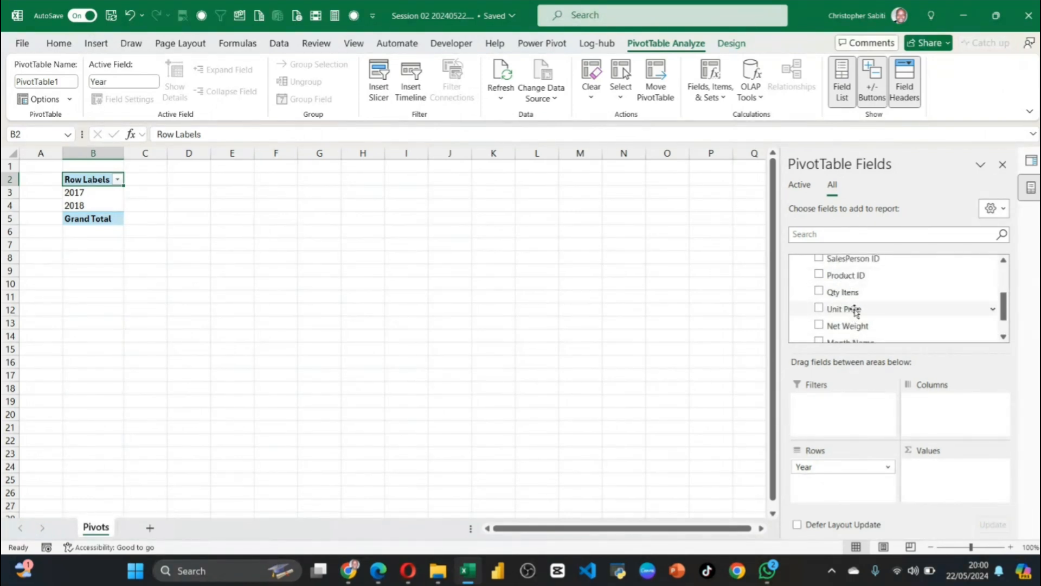
pyautogui.scroll(2, 856, 306)
pyautogui.scroll(-4, 855, 301)
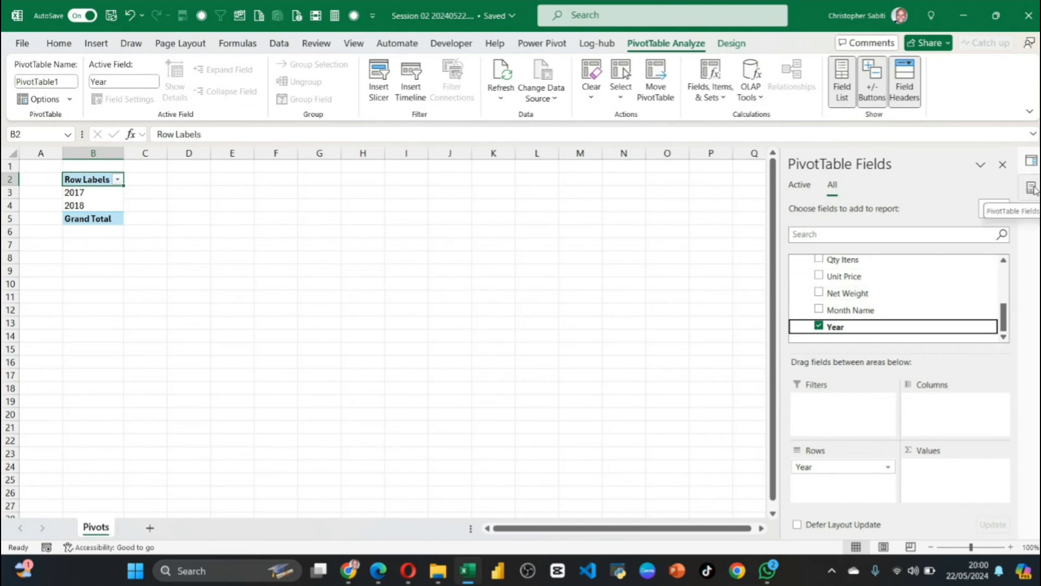
pyautogui.click(1029, 162)
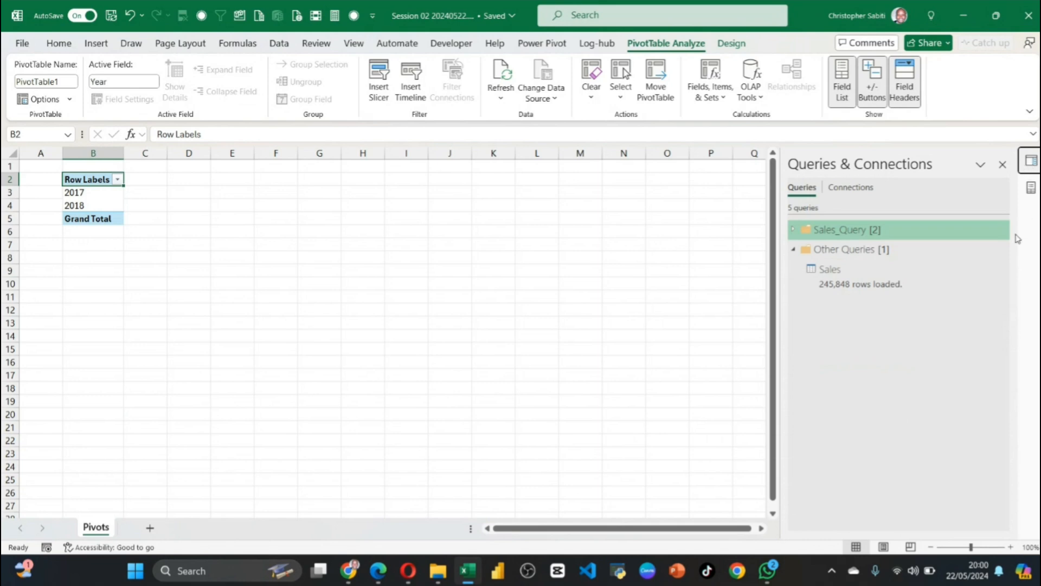
pyautogui.moveTo(867, 282)
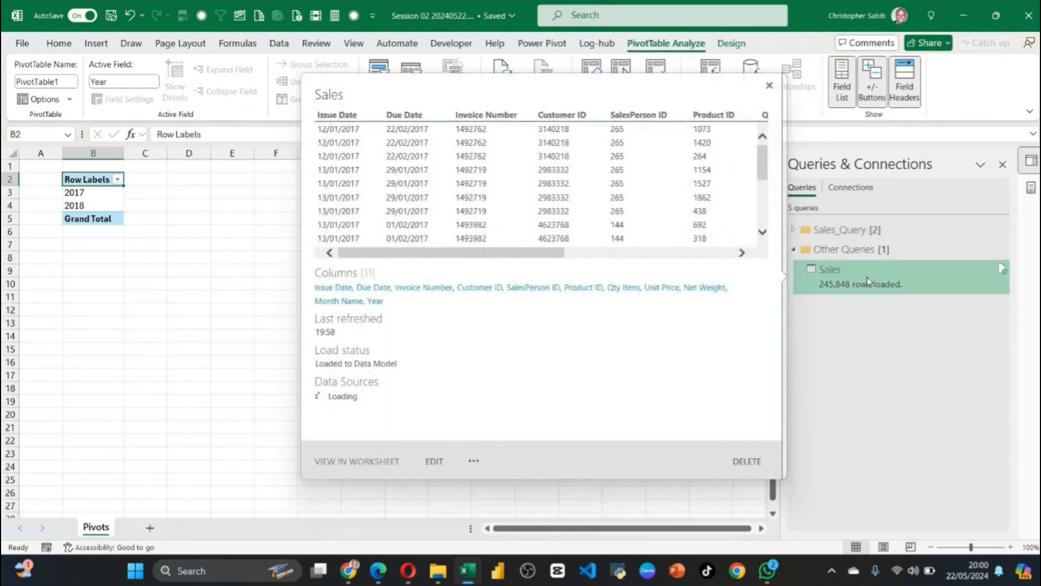
pyautogui.doubleClick(867, 278)
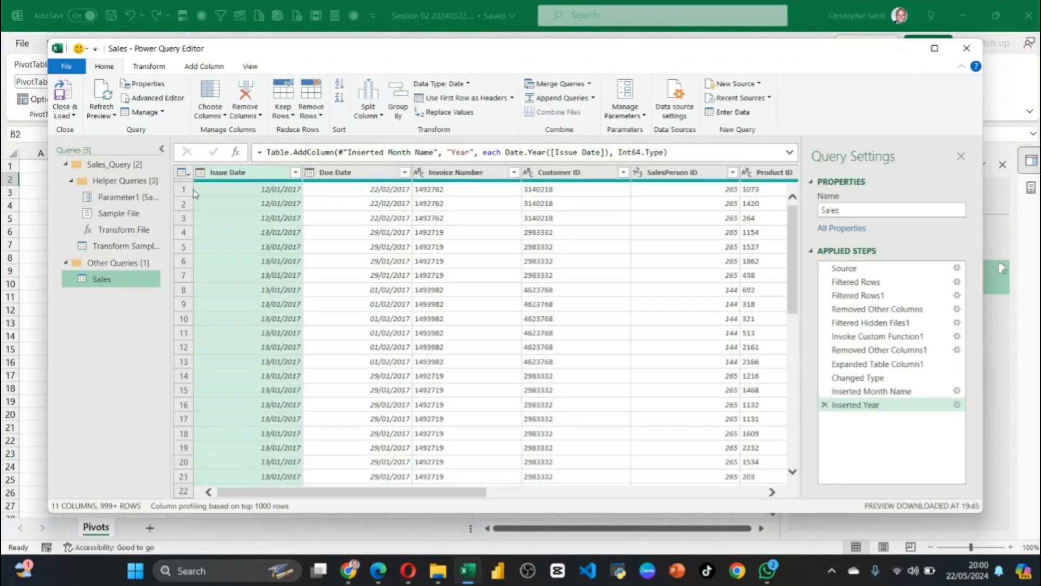
pyautogui.moveTo(412, 494); pyautogui.dragTo(662, 483)
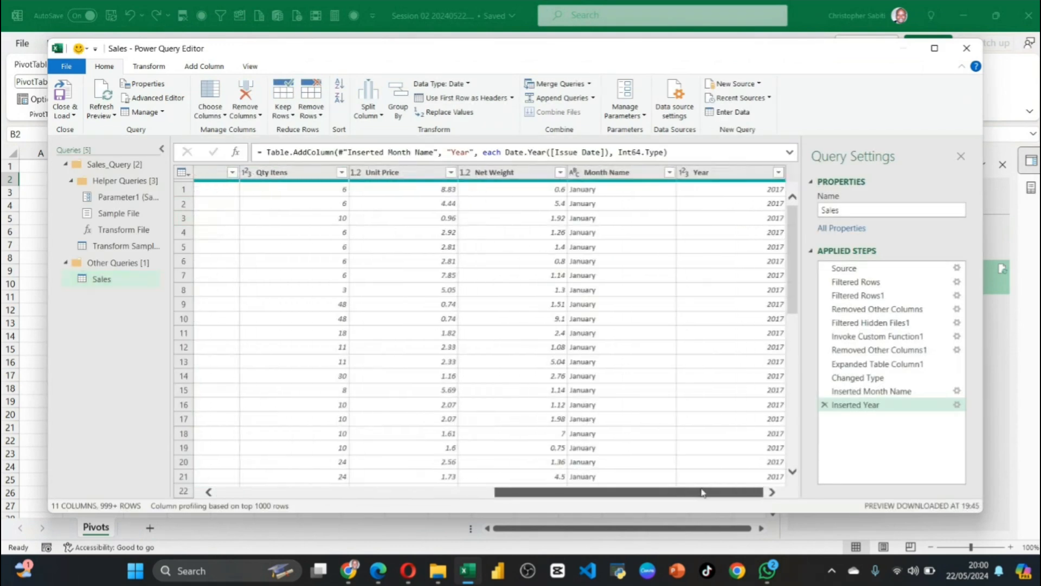
pyautogui.click(298, 178)
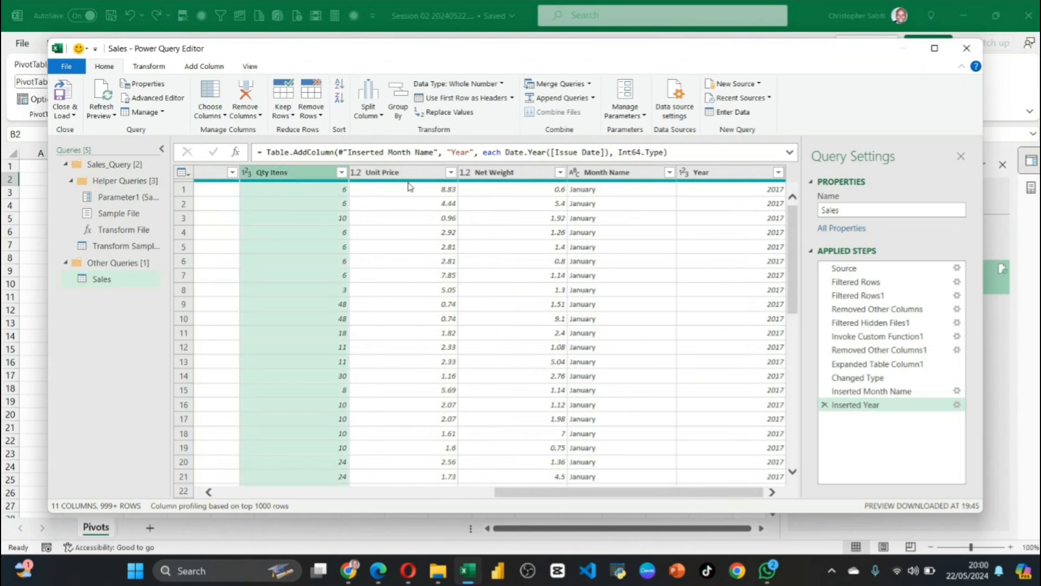
pyautogui.click(408, 177)
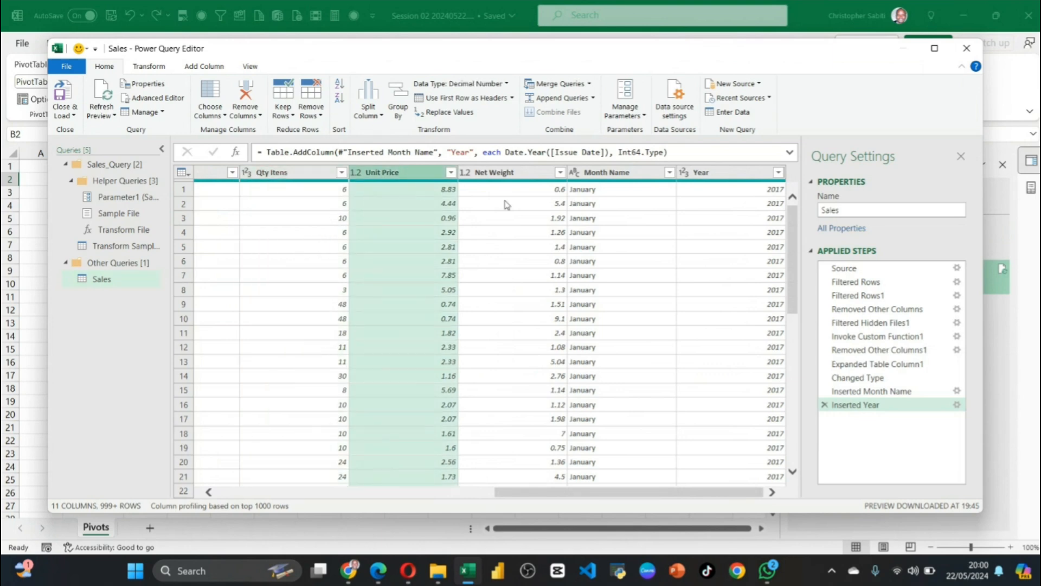
pyautogui.click(542, 174)
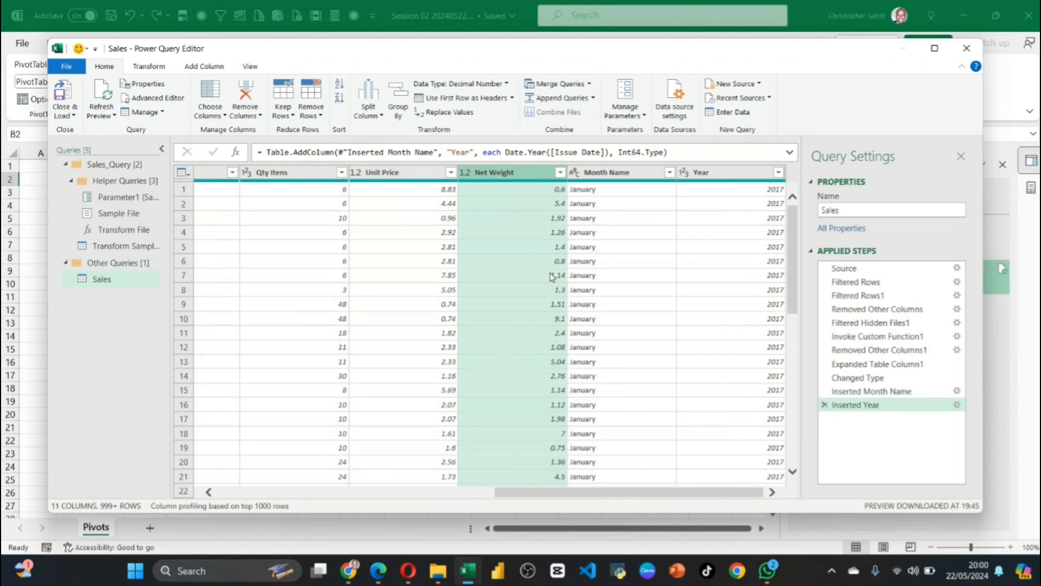
pyautogui.moveTo(537, 493); pyautogui.dragTo(425, 492)
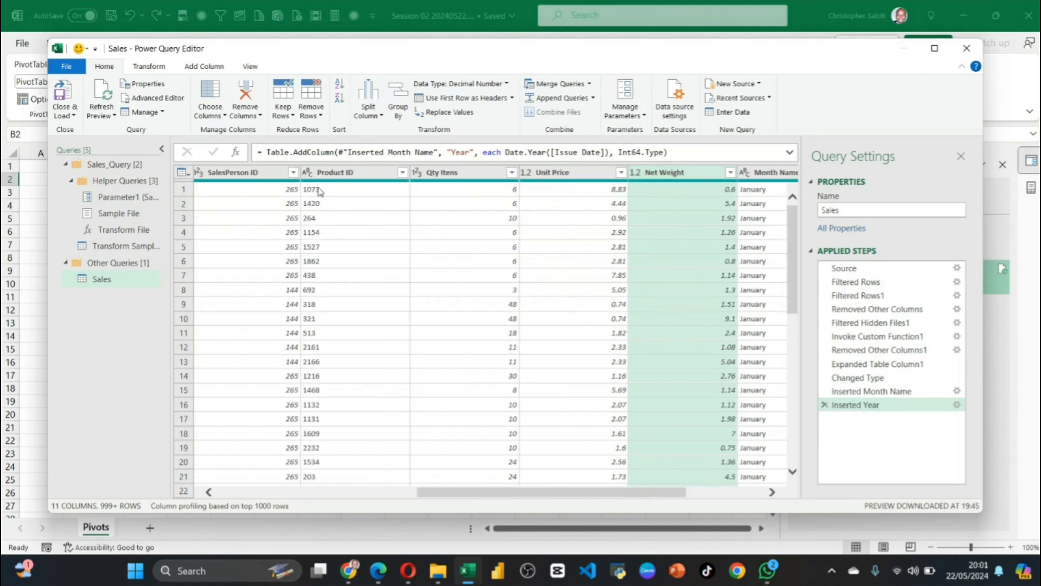
# Add a column to the Sales query that multiplies Unit Price by Net Weight
pyautogui.moveTo(629, 494); pyautogui.dragTo(706, 494)
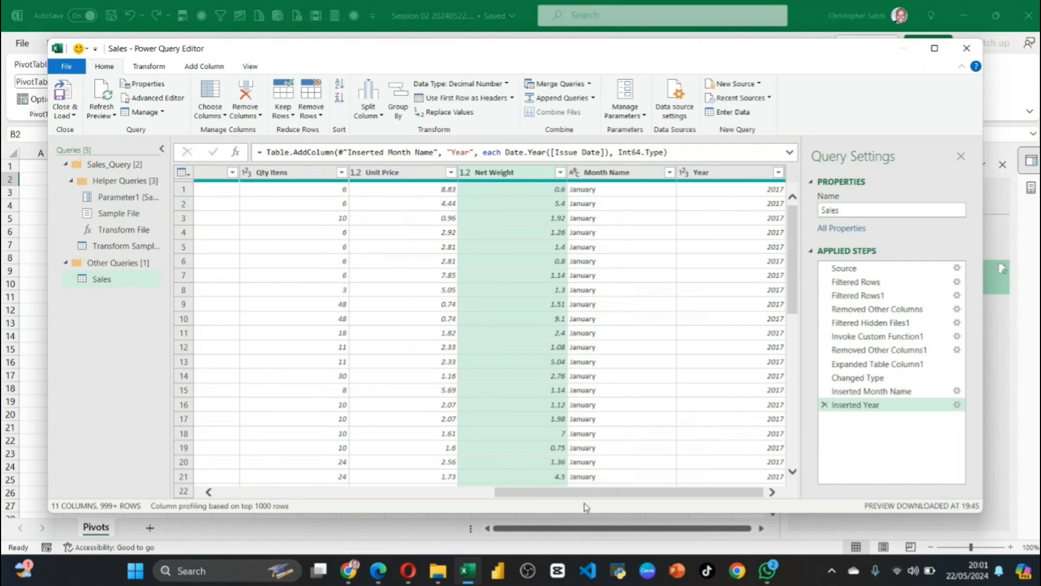
pyautogui.click(617, 244)
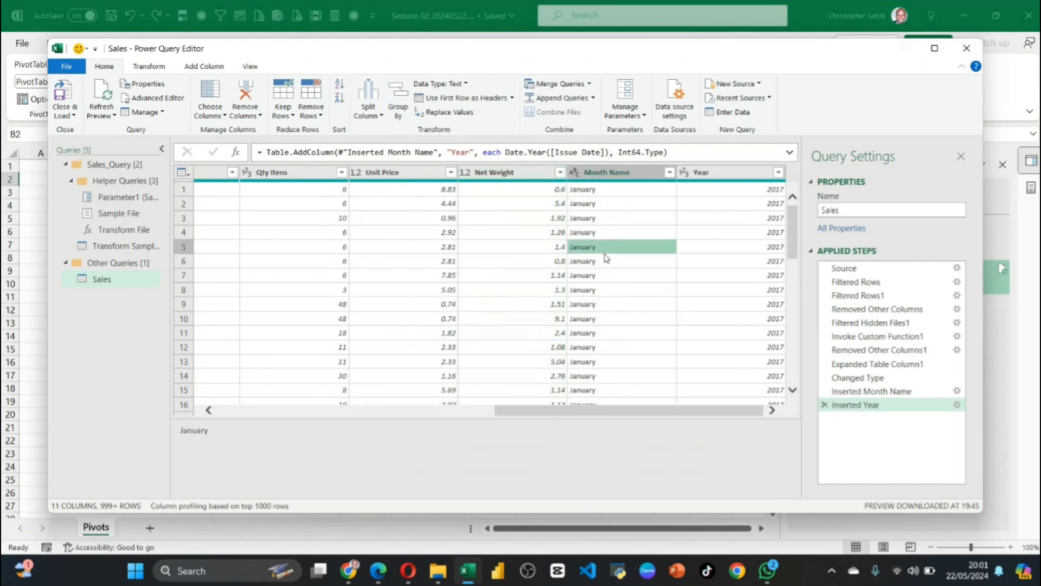
pyautogui.click(428, 174)
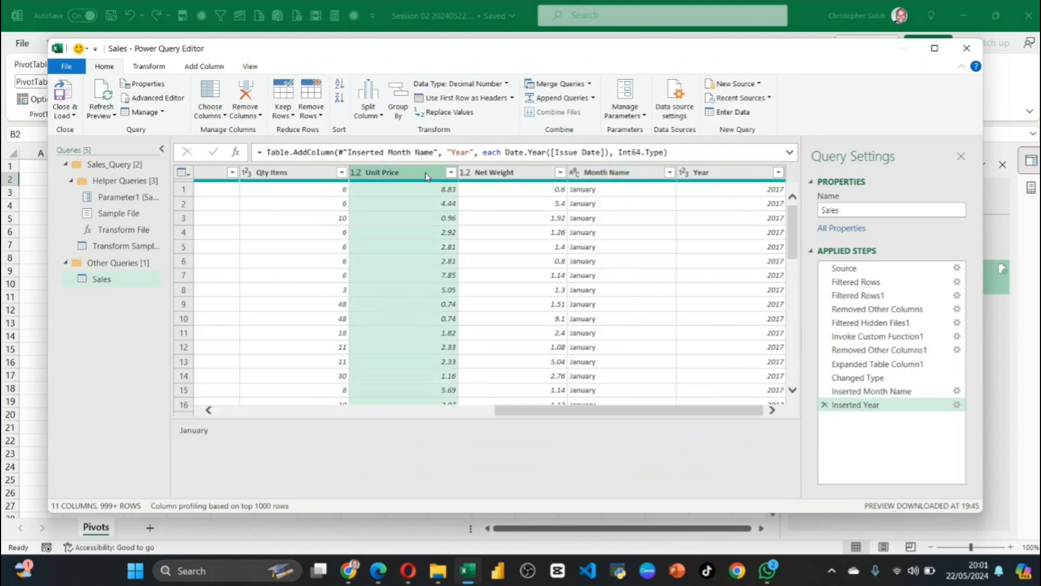
pyautogui.keyDown('ctrl'); pyautogui.click(517, 174); pyautogui.keyUp('ctrl')
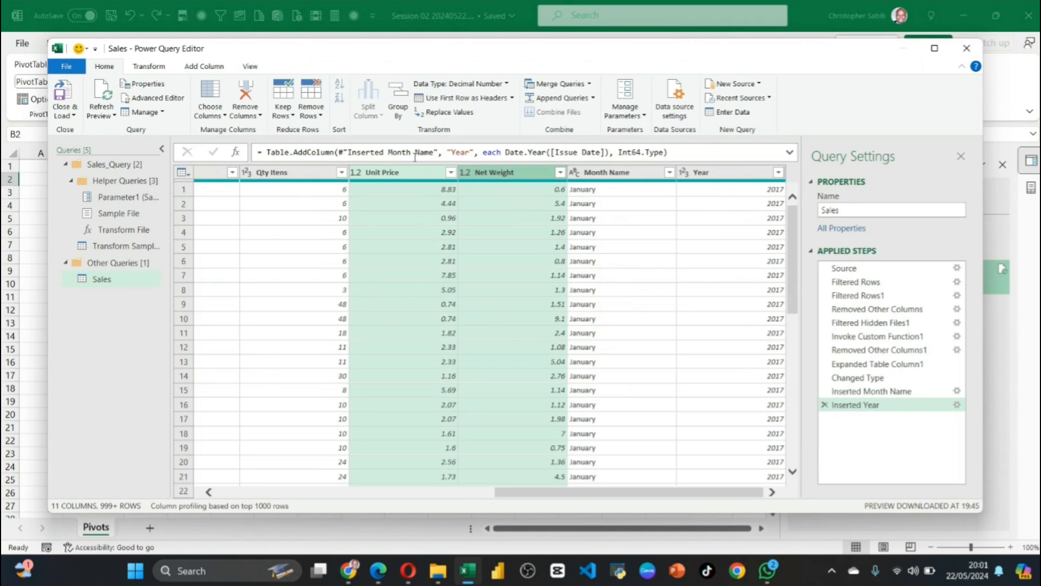
pyautogui.click(208, 69)
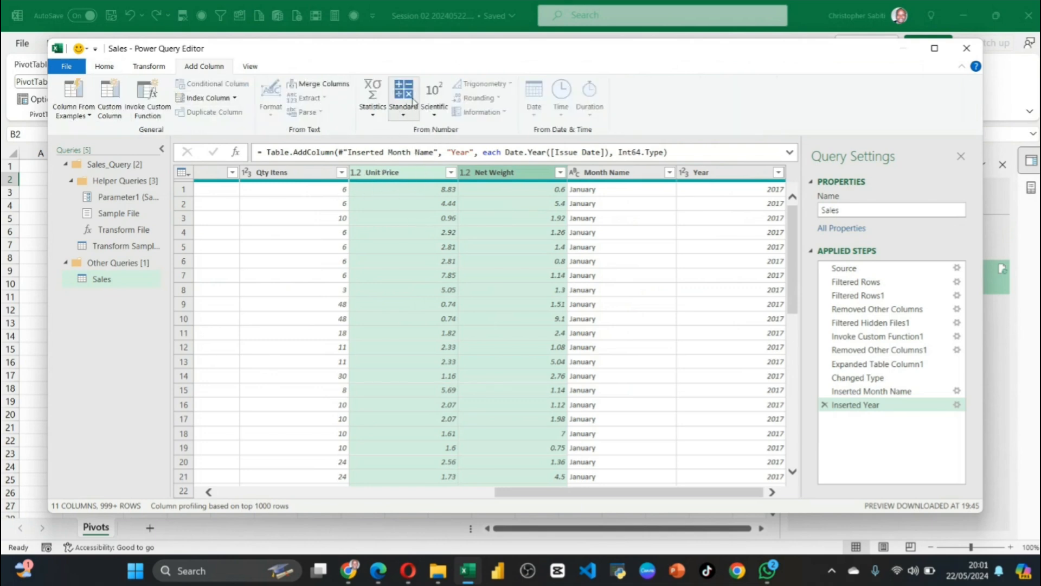
pyautogui.click(627, 174)
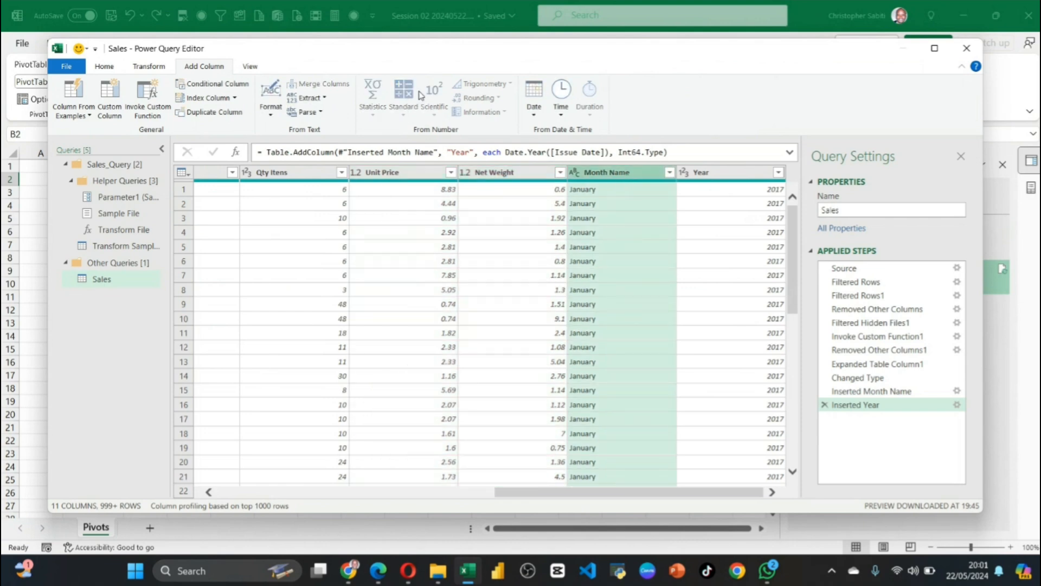
pyautogui.click(424, 173)
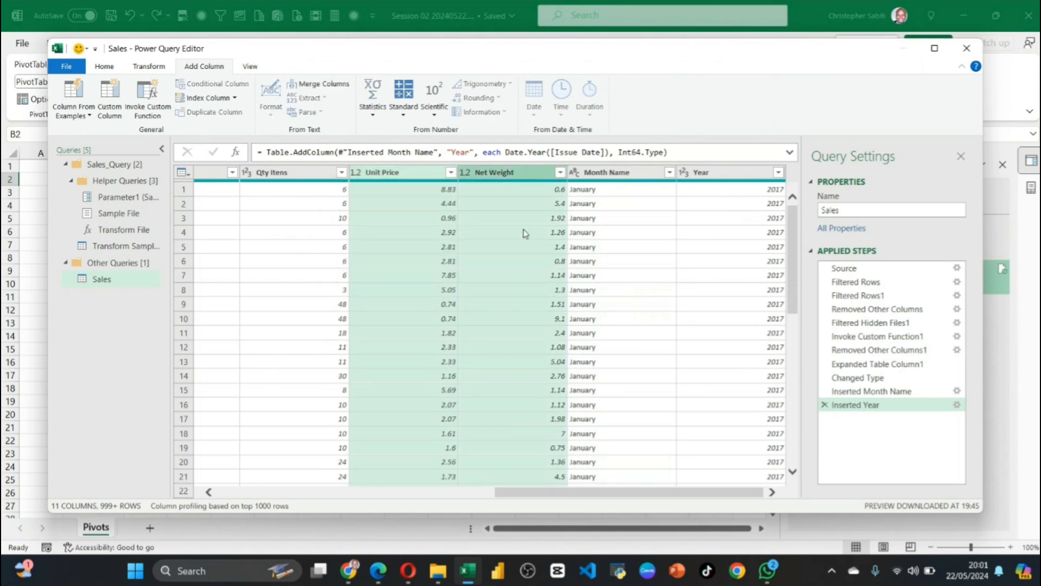
pyautogui.click(372, 114)
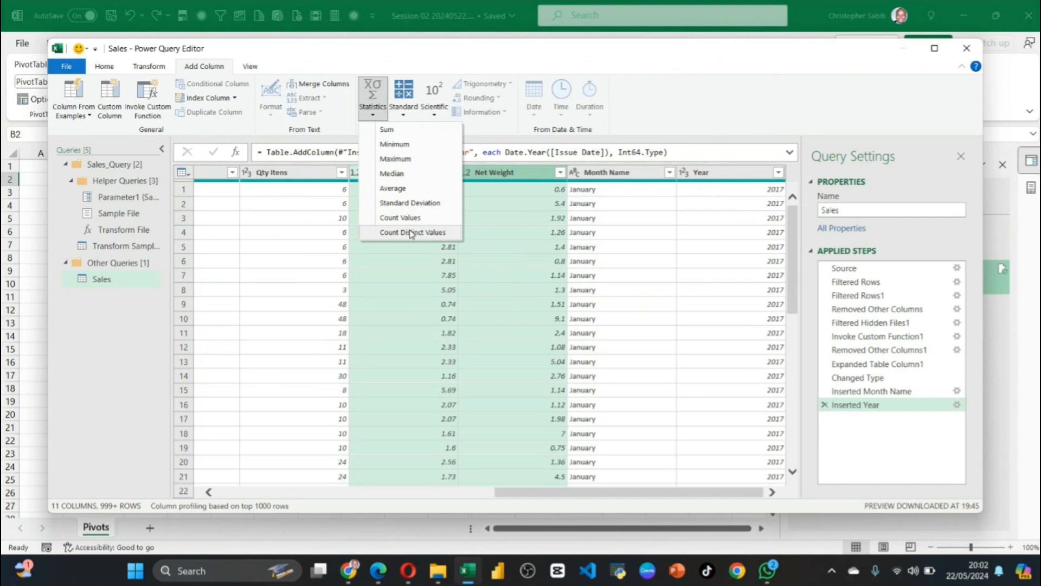
pyautogui.click(404, 114)
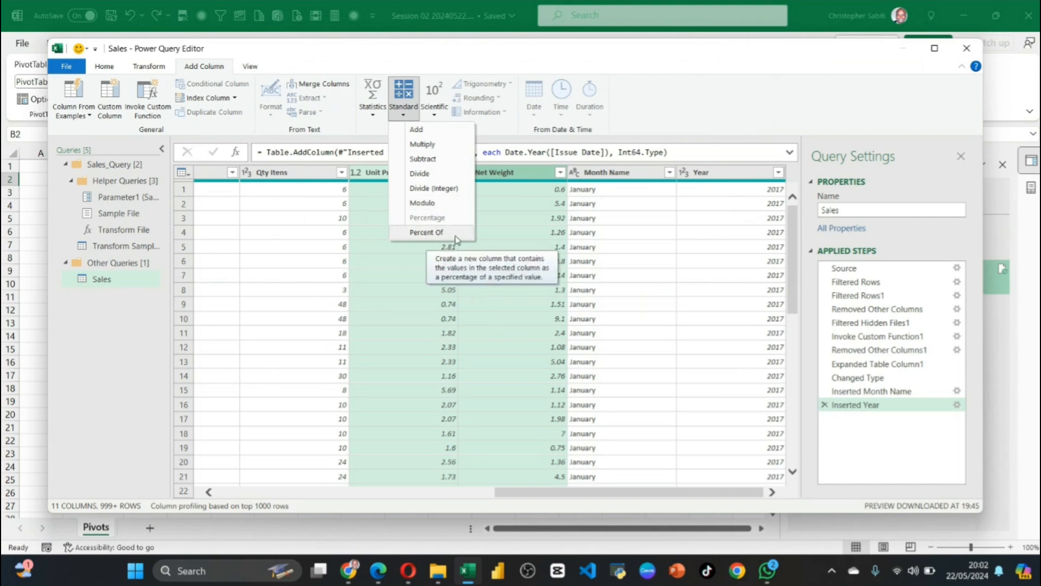
pyautogui.click(422, 146)
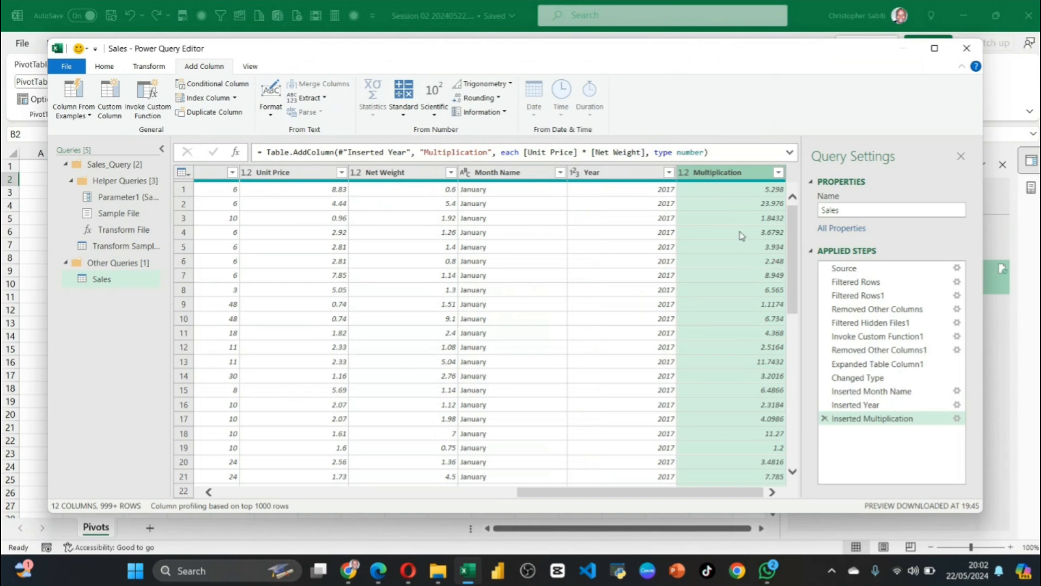
# Maximize the query editor and rename the Multiplication column as Amount
pyautogui.scroll(-16, 754, 255)
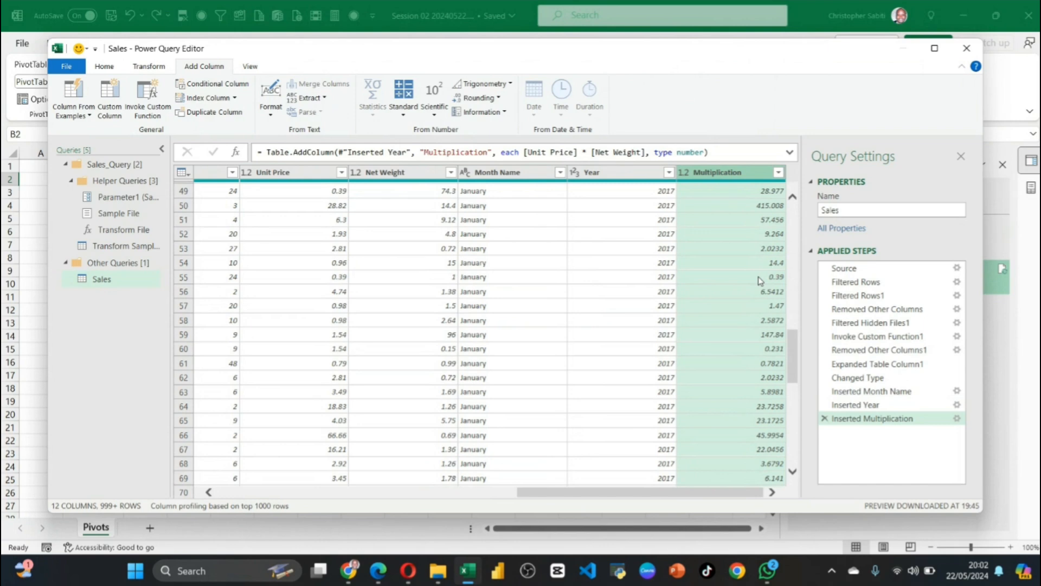
pyautogui.scroll(16, 760, 280)
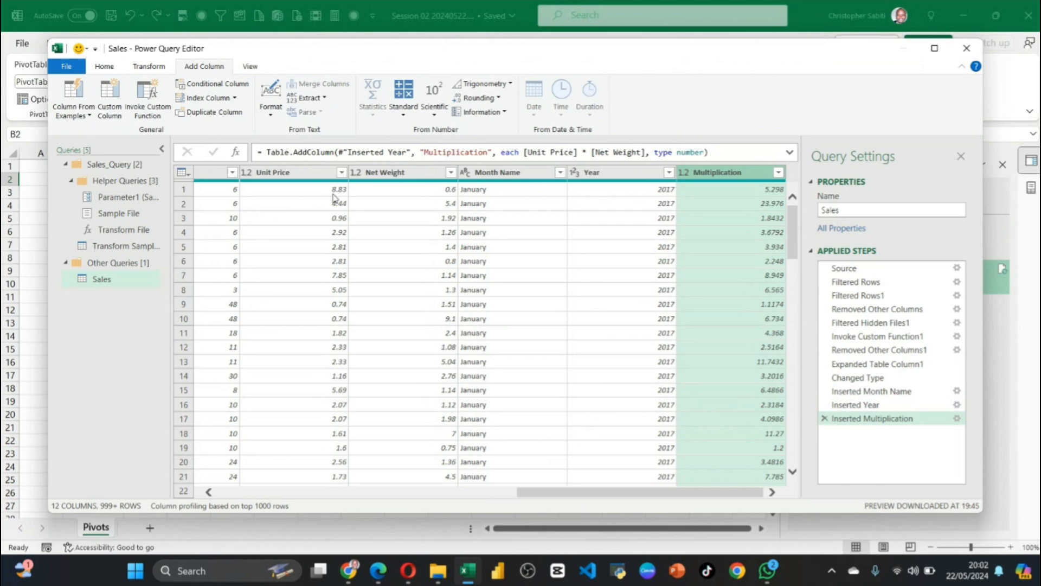
pyautogui.click(544, 486)
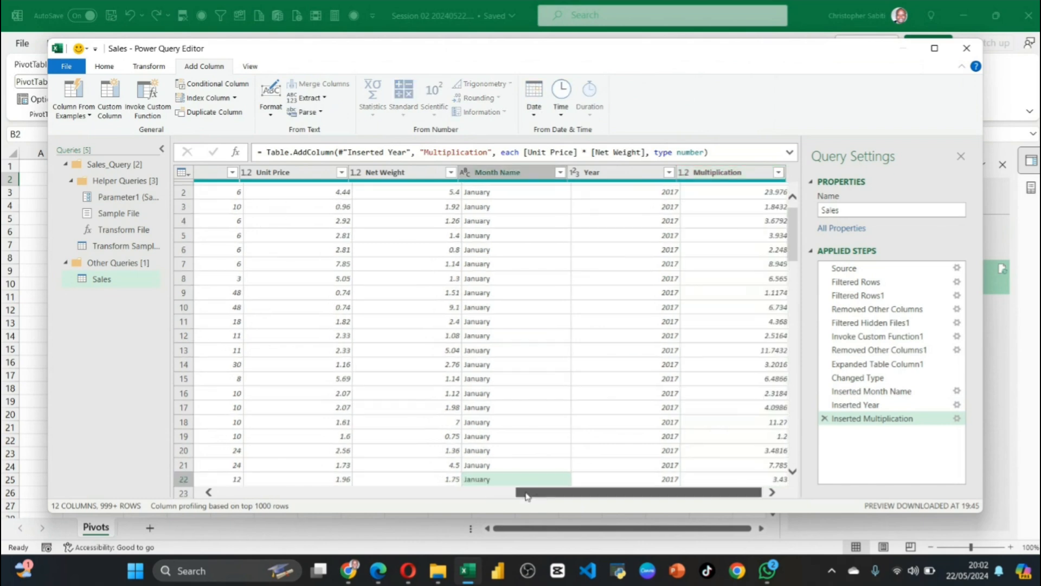
pyautogui.moveTo(526, 496); pyautogui.dragTo(497, 497)
pyautogui.click(934, 49)
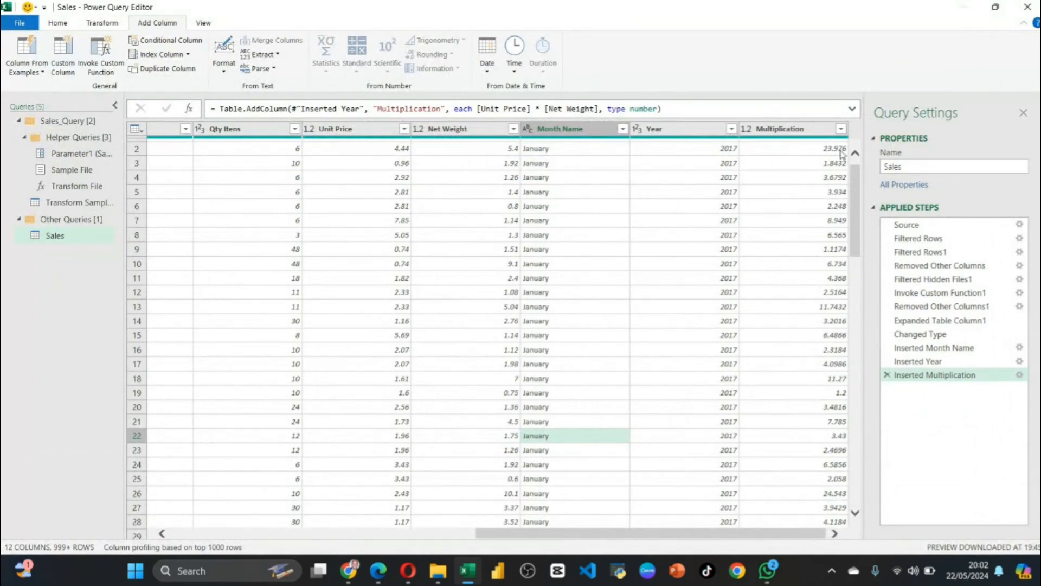
pyautogui.doubleClick(781, 129)
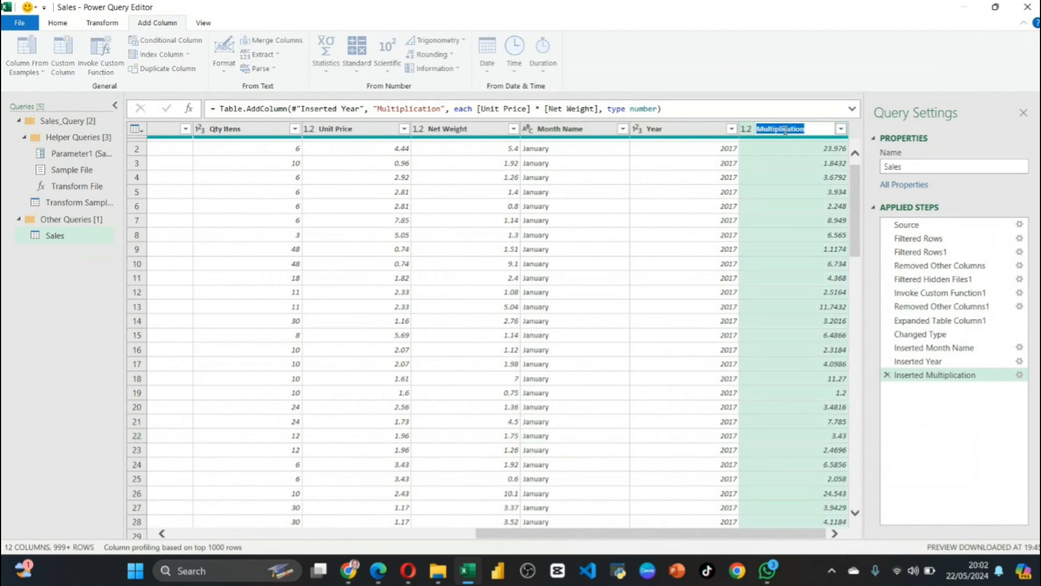
pyautogui.write('Amount')
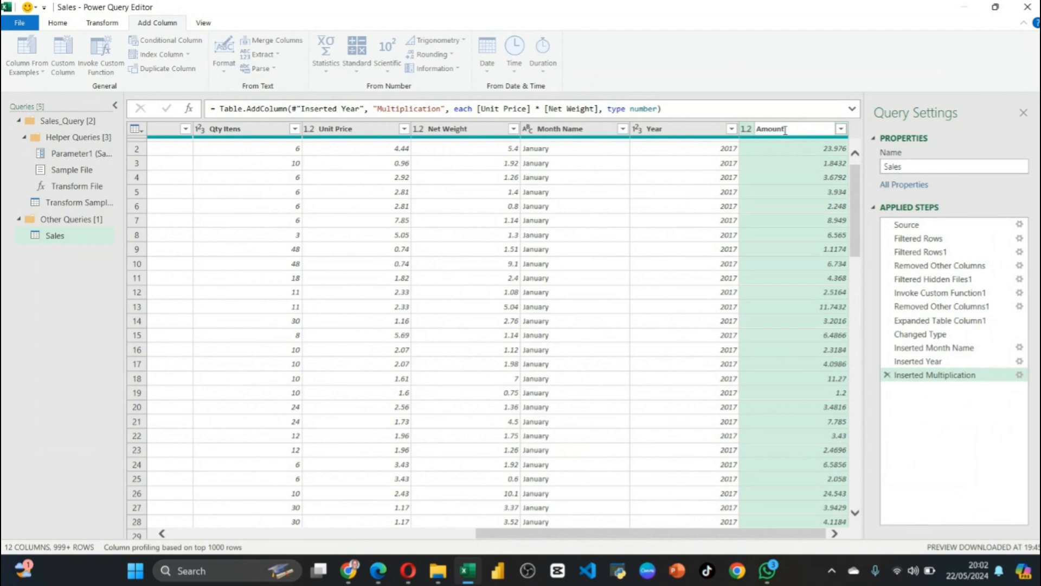
pyautogui.press('Return')
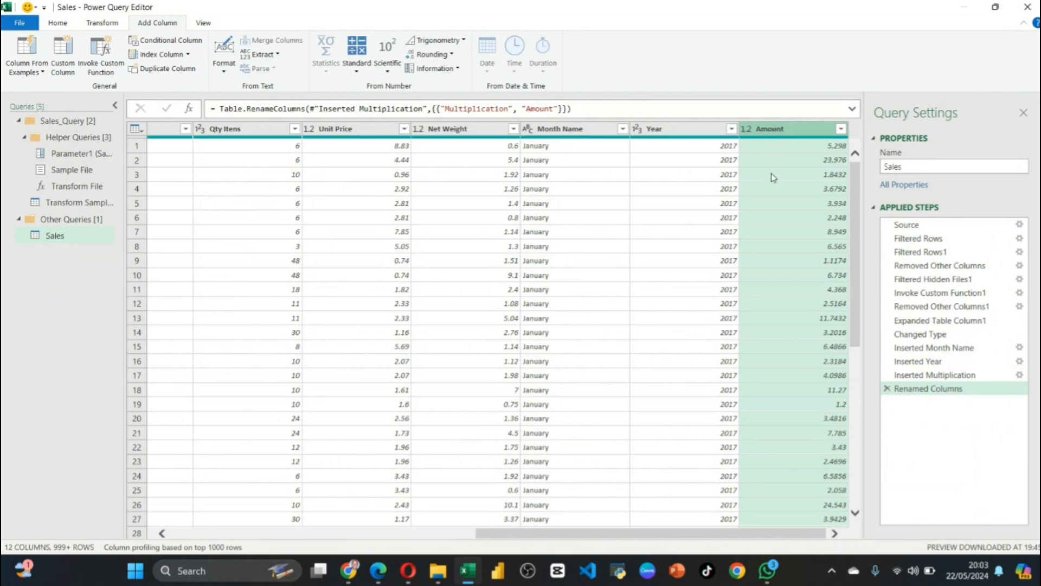
# Examine the Inserted Multiplication step's settings and the columns offered as its multiplier, without changing them
pyautogui.click(993, 375)
pyautogui.click(1020, 376)
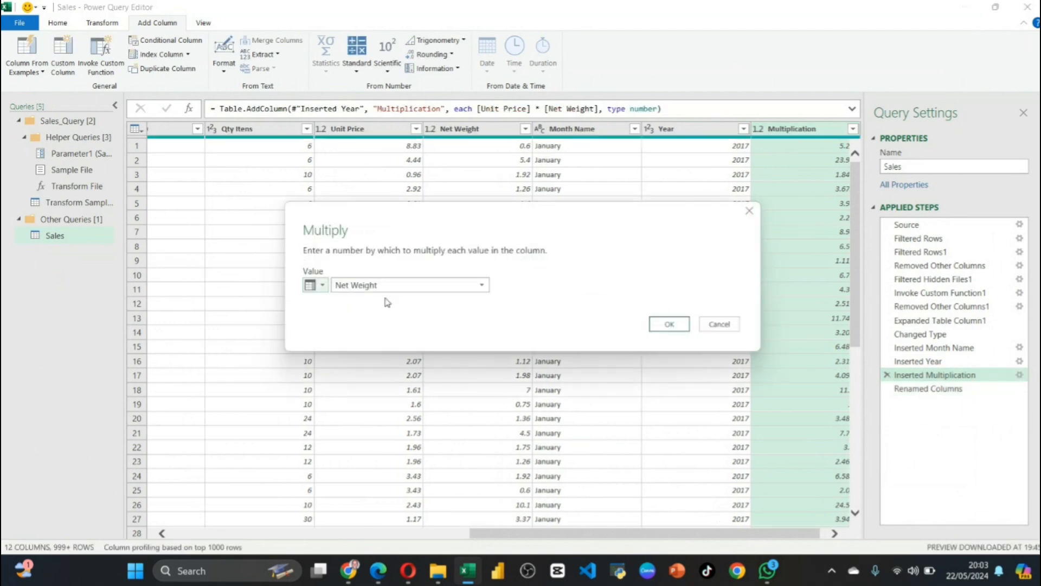
pyautogui.click(749, 211)
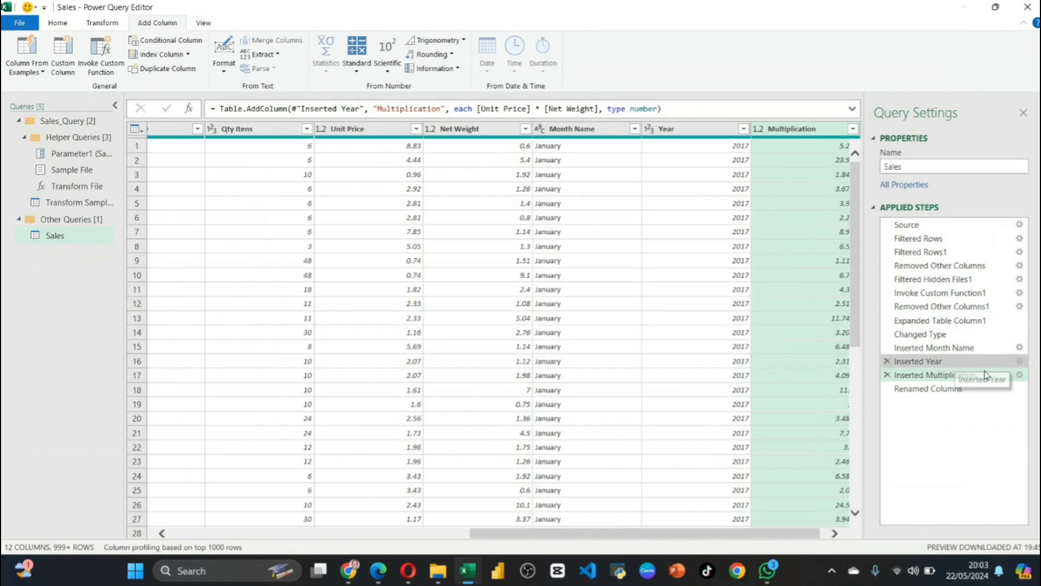
pyautogui.click(1020, 375)
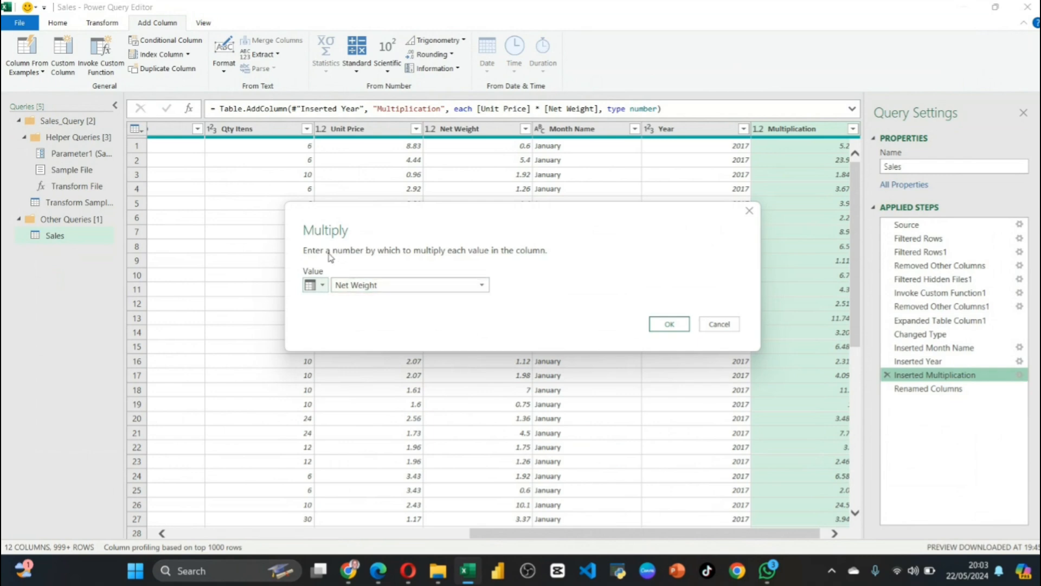
pyautogui.click(459, 285)
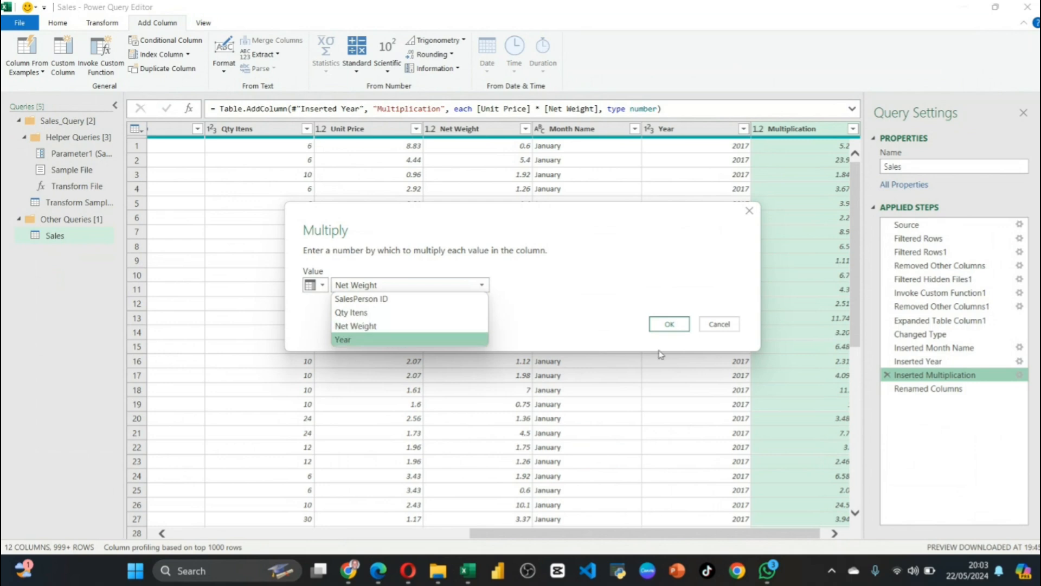
pyautogui.click(719, 324)
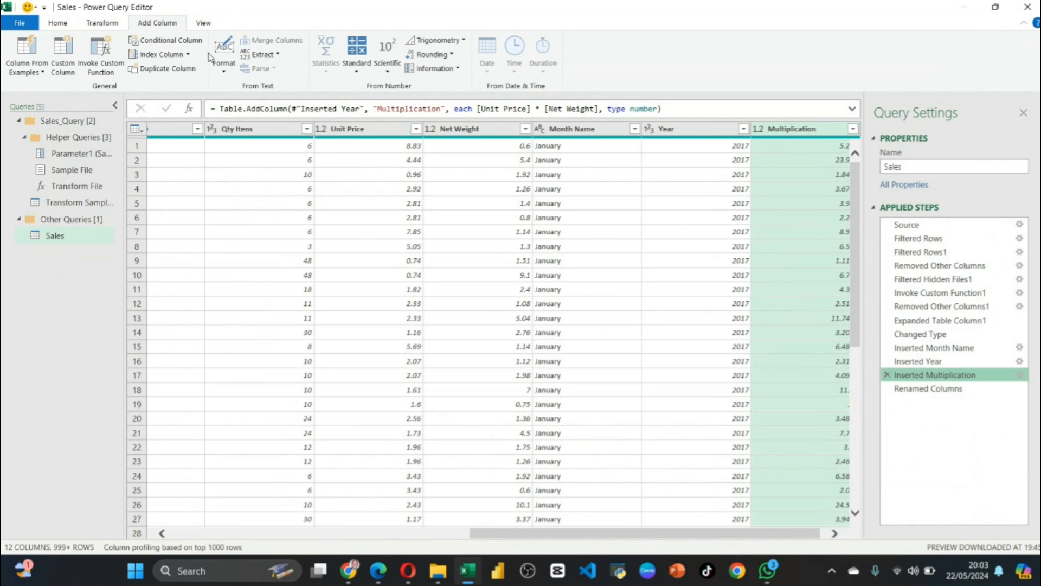
# Examine the columns multiplied in the Inserted Multiplication line of the Sales query's M code
pyautogui.click(67, 24)
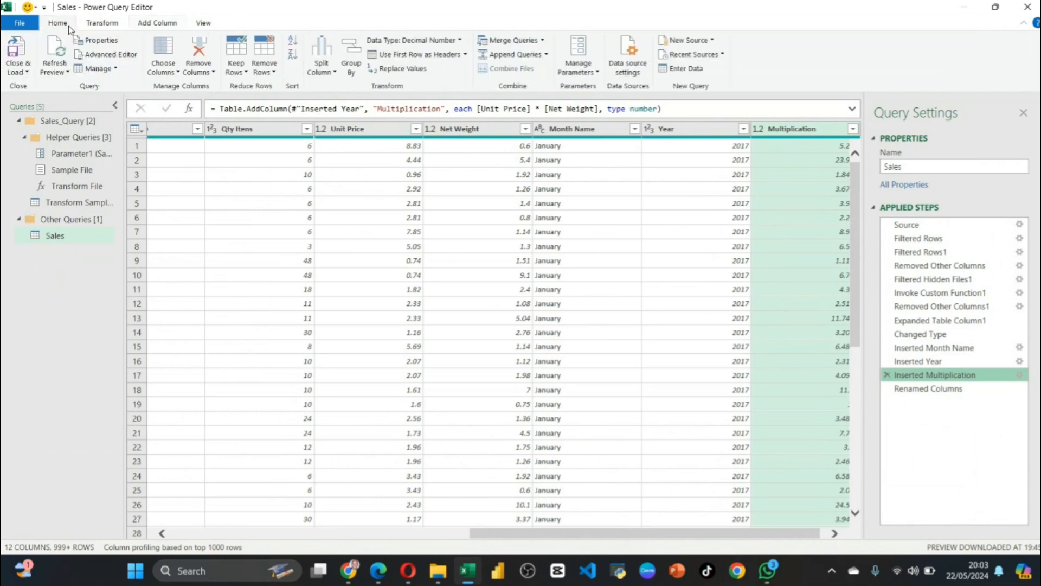
pyautogui.click(118, 57)
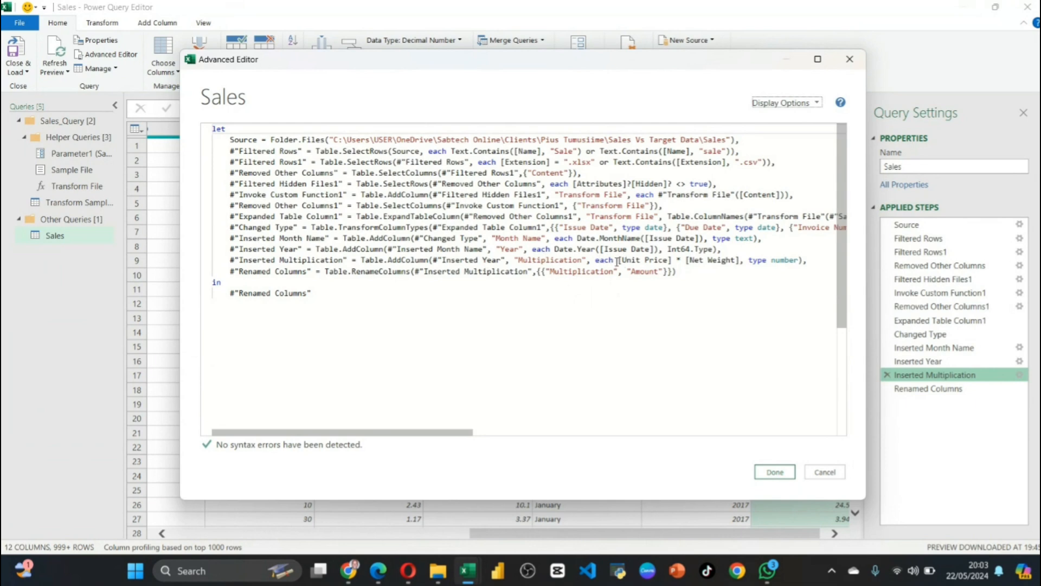
pyautogui.moveTo(617, 262); pyautogui.dragTo(671, 261)
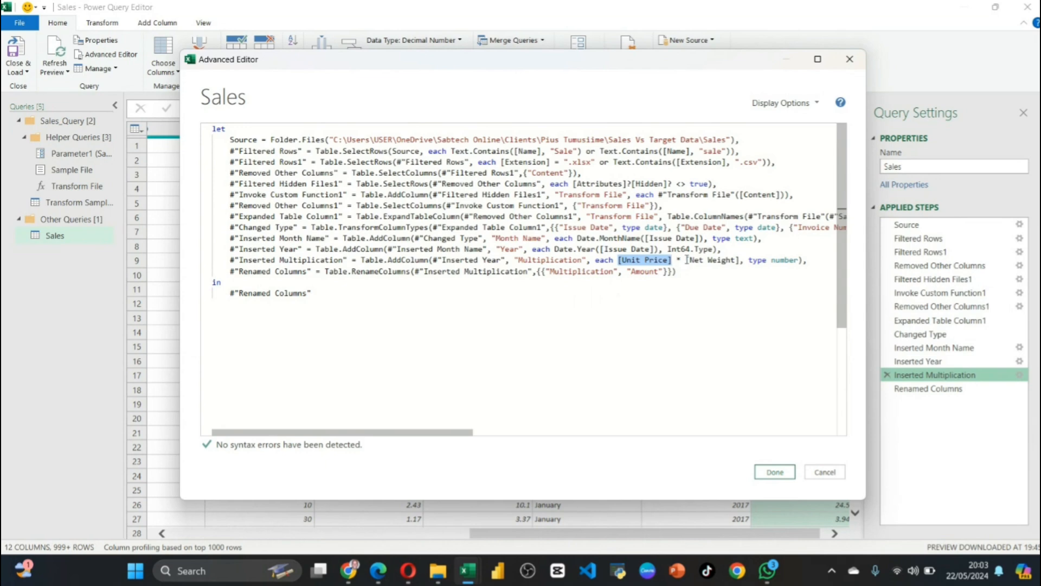
pyautogui.click(850, 59)
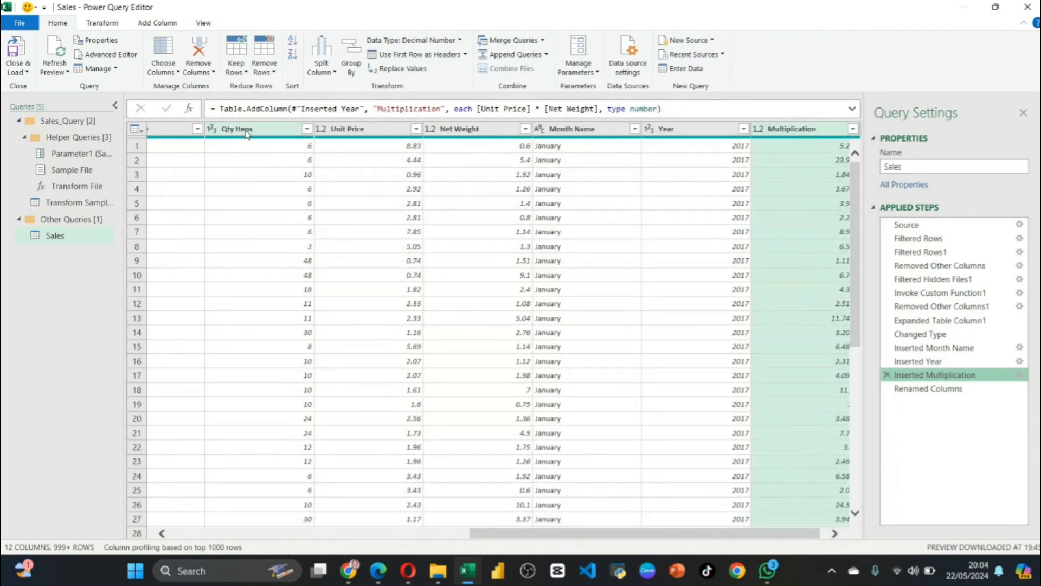
# Change the Inserted Multiplication step to multiply Unit Price by Qty Itens, and check its settings
pyautogui.click(1019, 375)
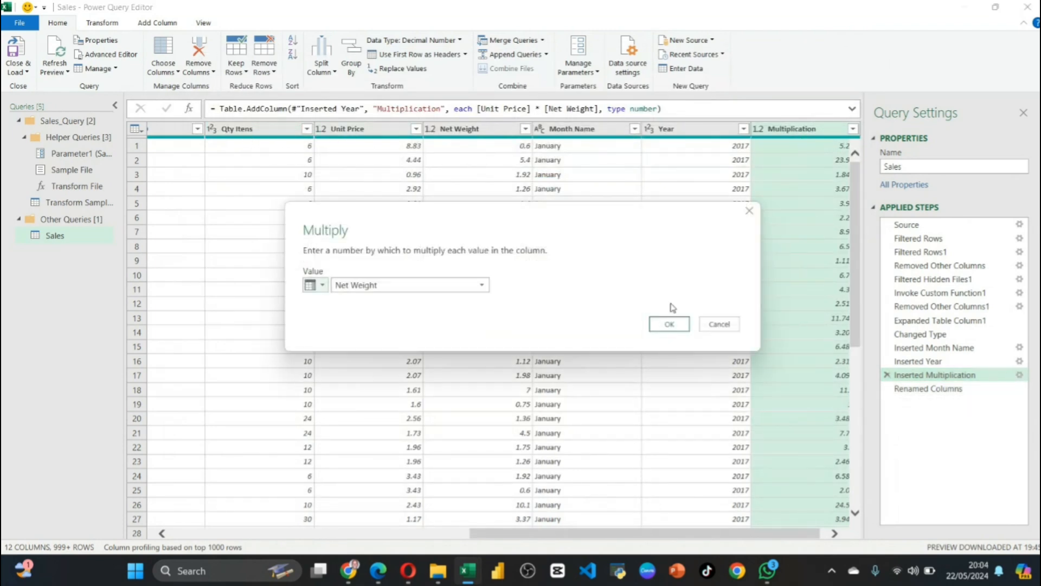
pyautogui.click(449, 287)
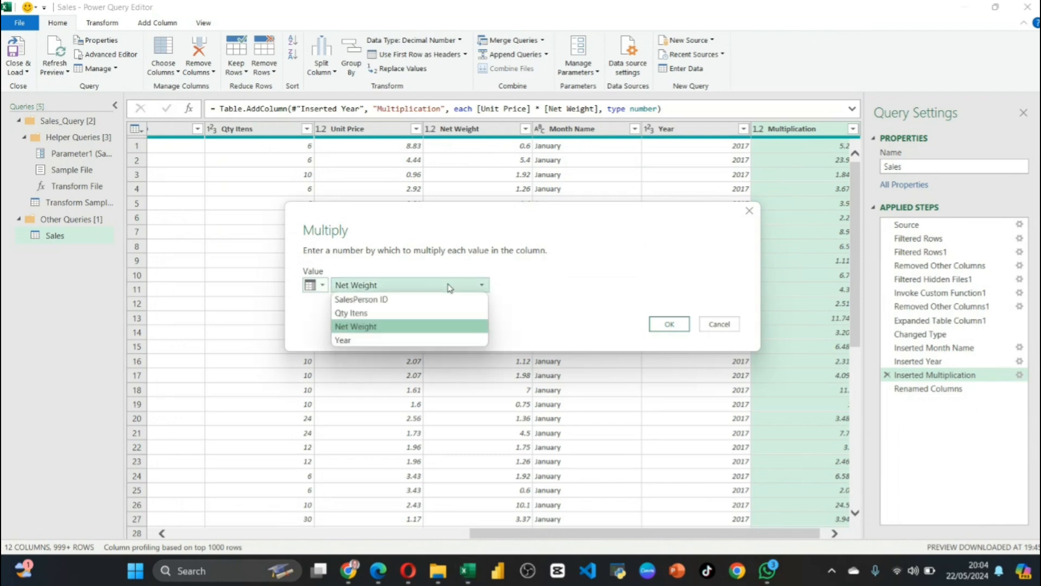
pyautogui.click(363, 313)
pyautogui.click(675, 324)
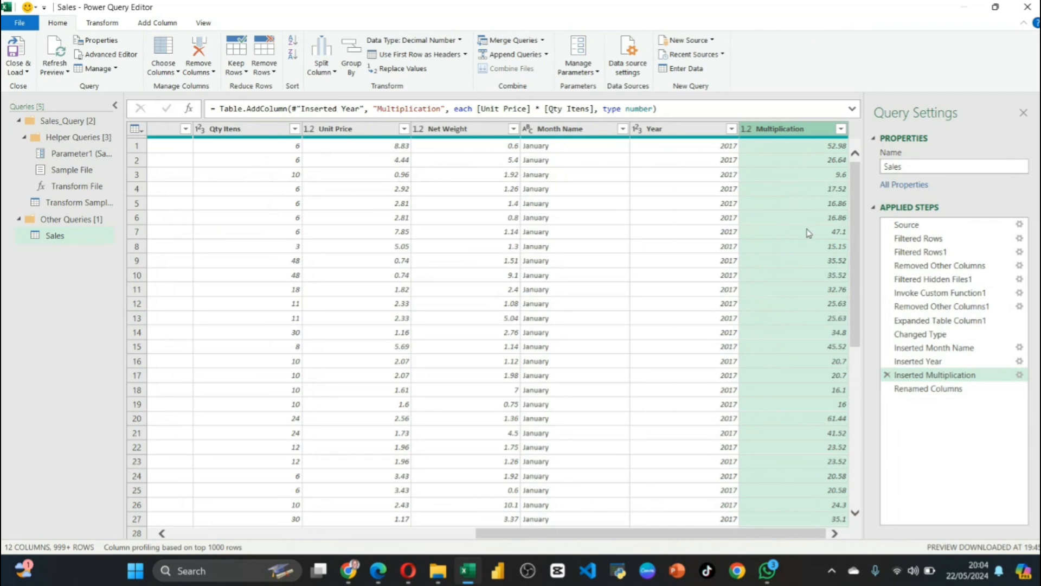
pyautogui.scroll(-2, 807, 227)
pyautogui.click(1020, 375)
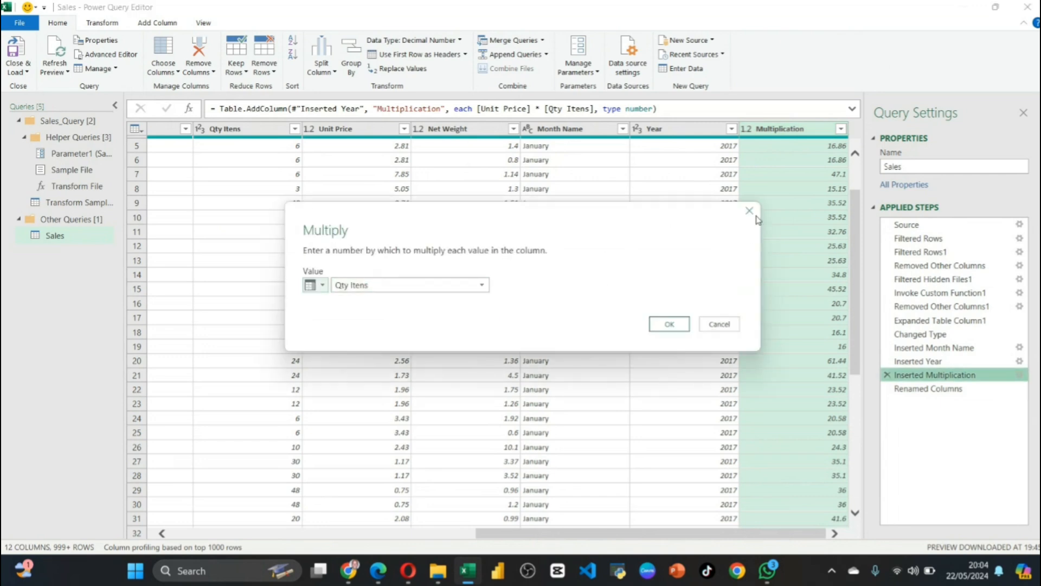
pyautogui.click(755, 215)
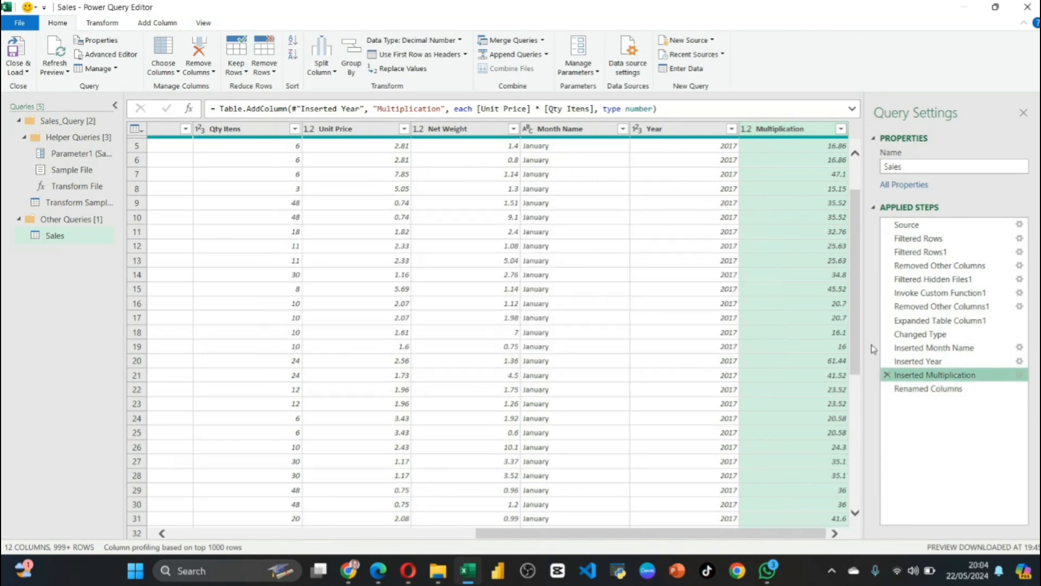
# Review the Inserted Multiplication and Renamed Columns lines in the Sales query's M code
pyautogui.click(112, 55)
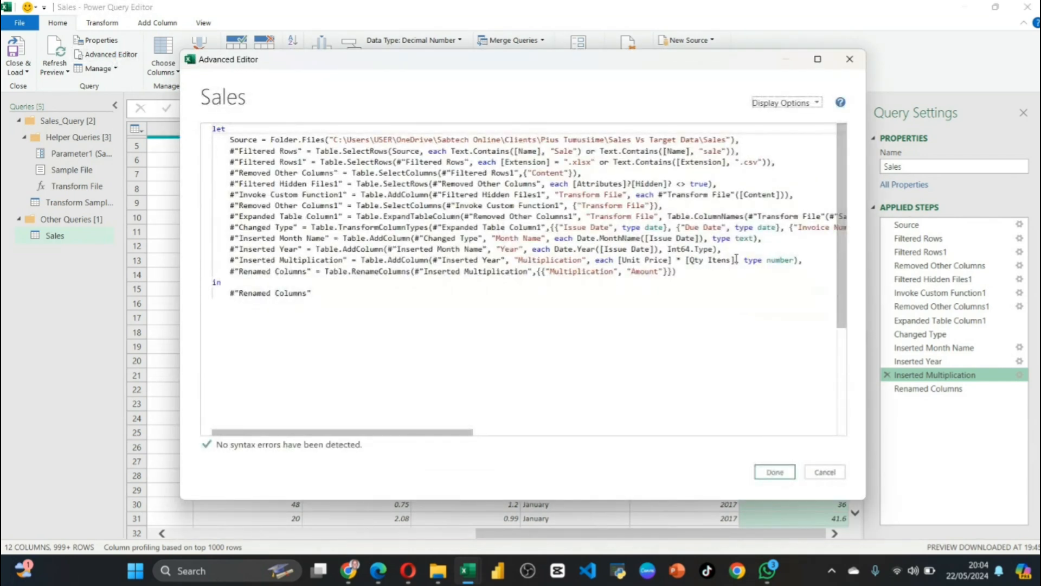
pyautogui.moveTo(736, 260); pyautogui.dragTo(623, 260)
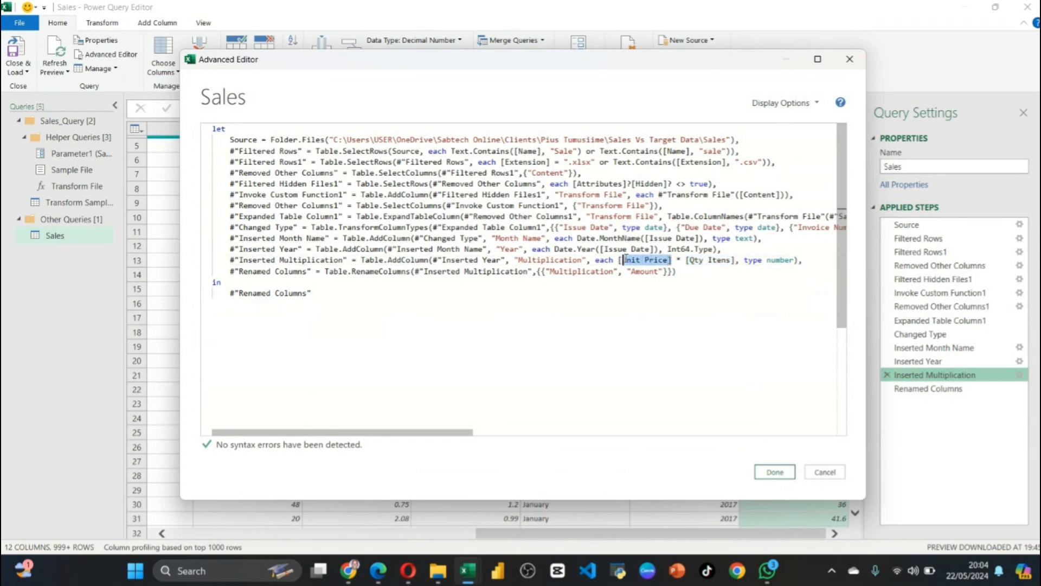
pyautogui.click(580, 272)
pyautogui.click(645, 273)
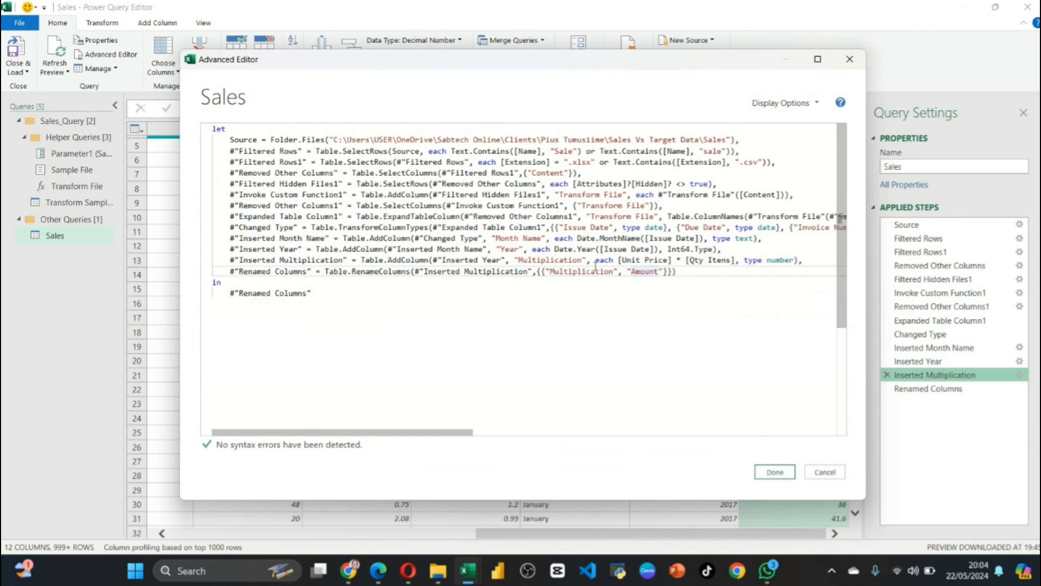
pyautogui.moveTo(518, 259); pyautogui.dragTo(582, 261)
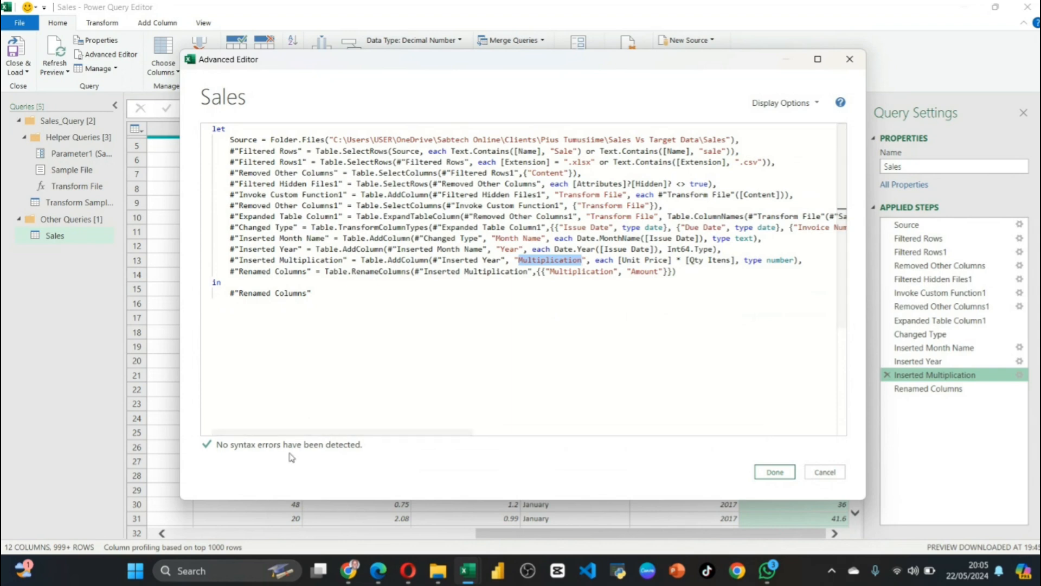
# Try a comma after the final #"Renamed Columns" in the M code, show the syntax error and remove the comma
pyautogui.click(343, 292)
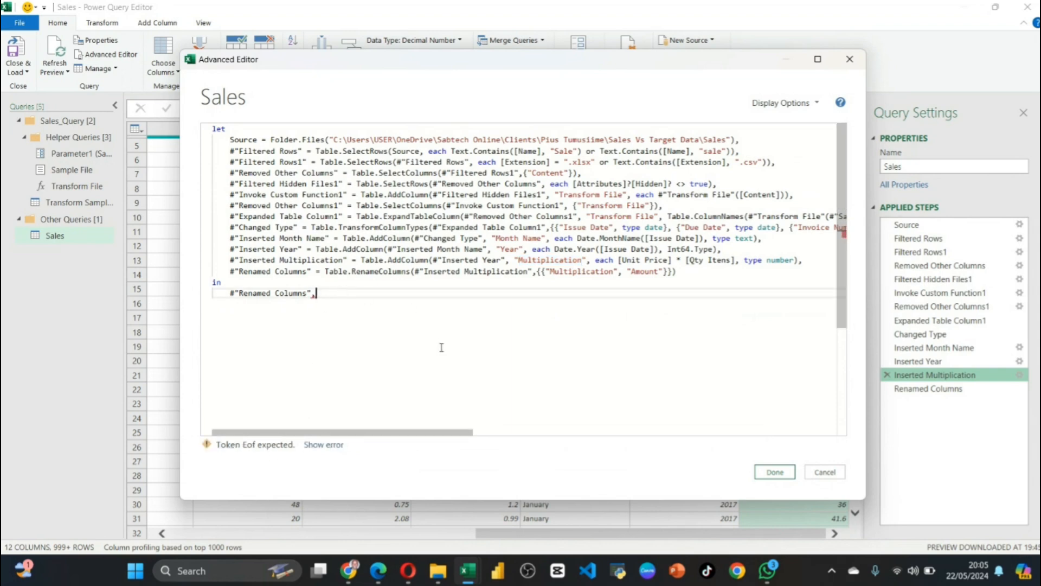
pyautogui.write(',')
pyautogui.click(323, 447)
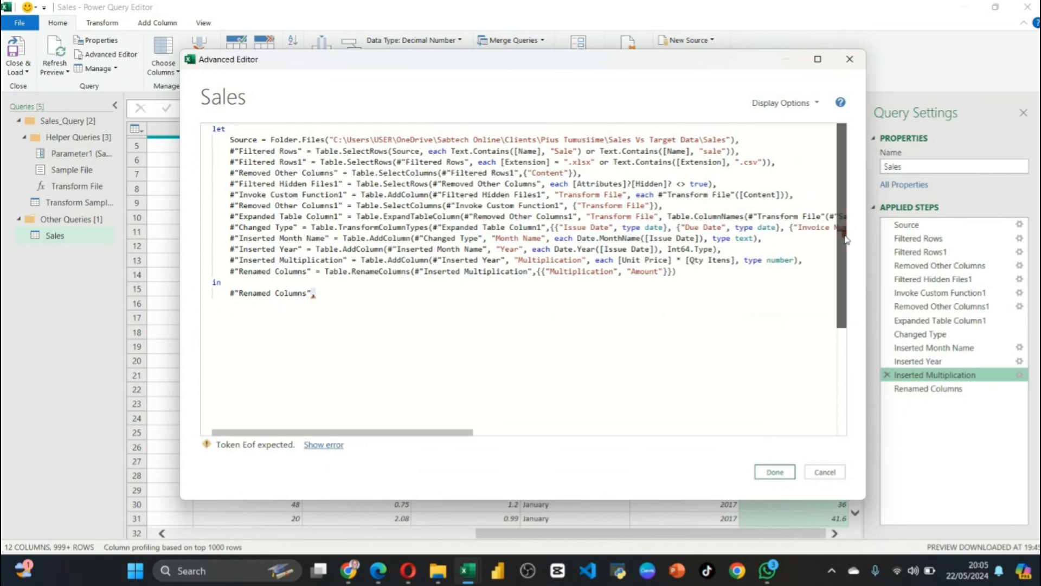
pyautogui.click(319, 292)
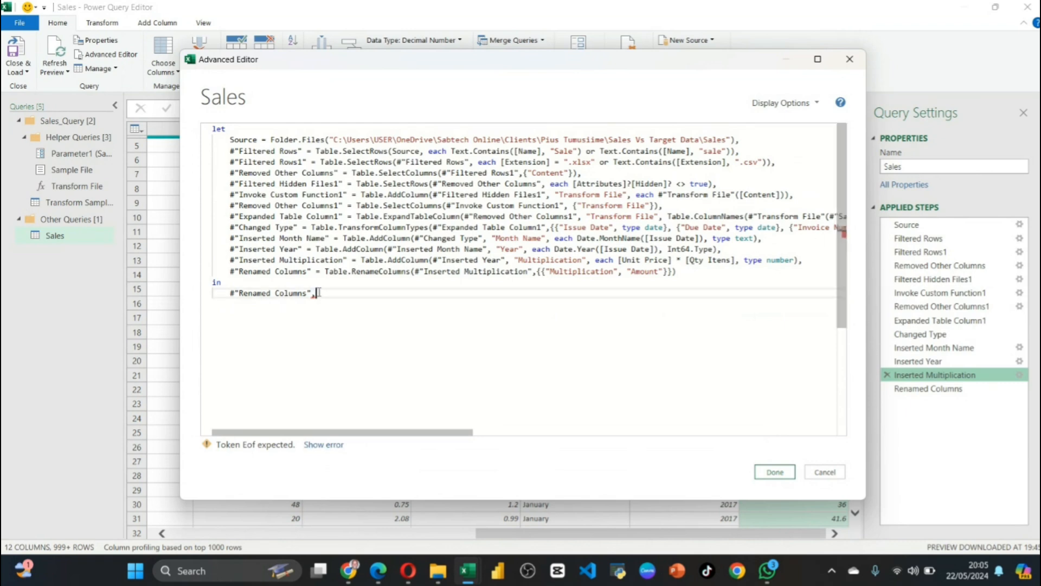
pyautogui.press('BackSpace')
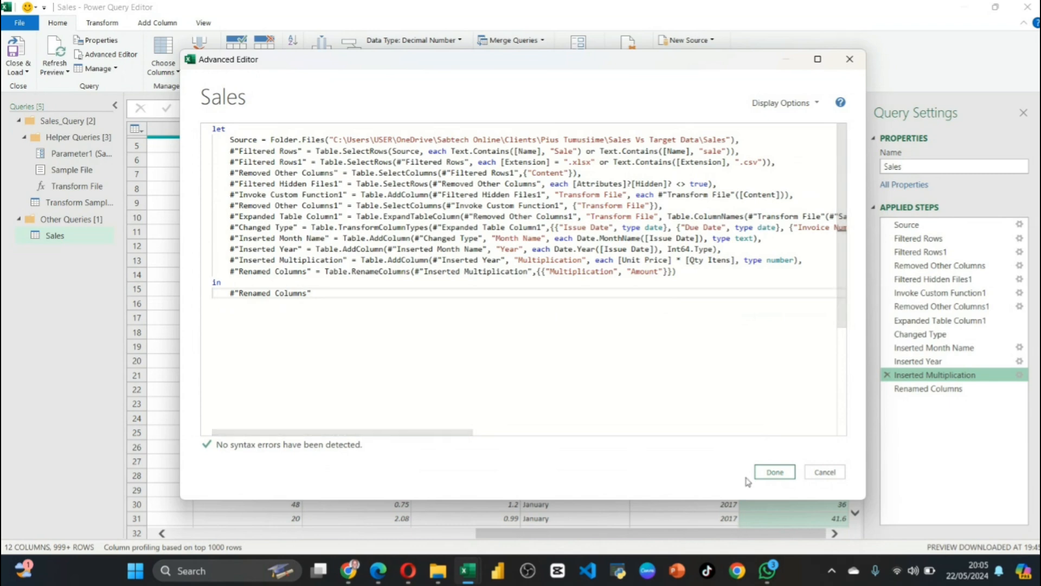
# Finish with the Advanced Editor and load the Sales query back into the workbook
pyautogui.click(775, 471)
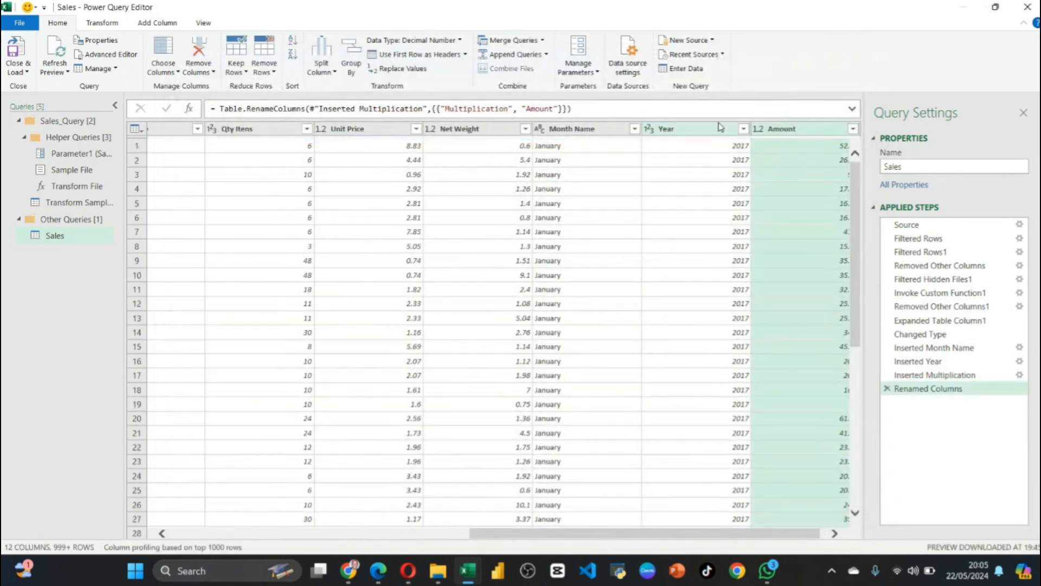
pyautogui.click(17, 52)
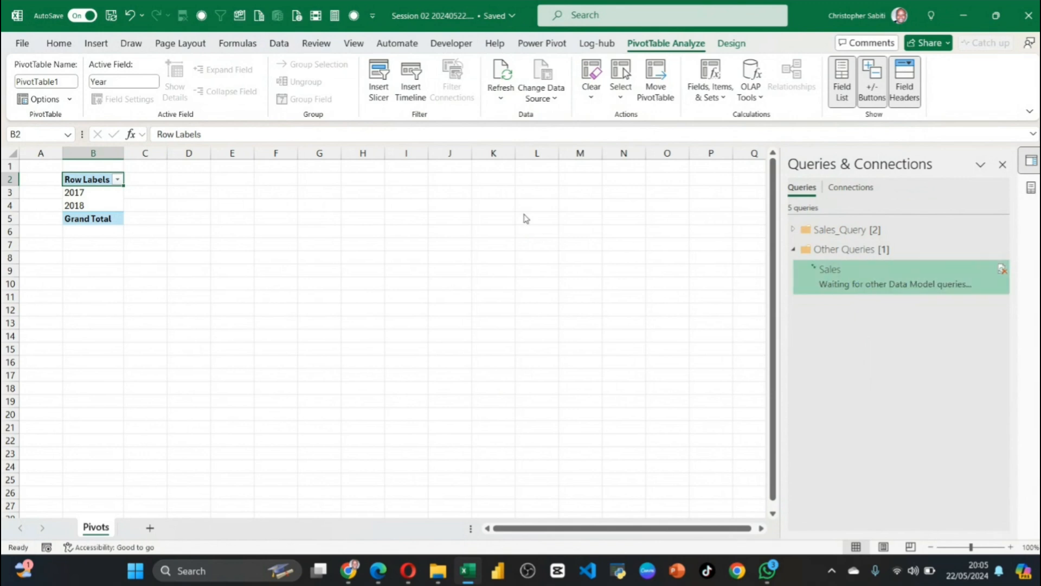
# Add the Amount field from the Sales table to the pivot table's values, summed by Year
pyautogui.click(80, 193)
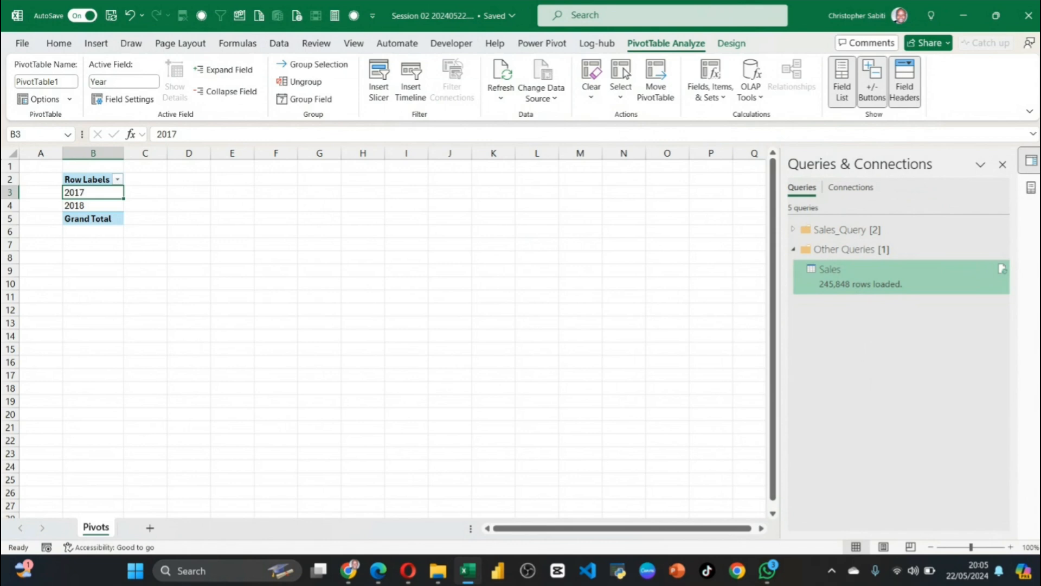
pyautogui.click(1033, 194)
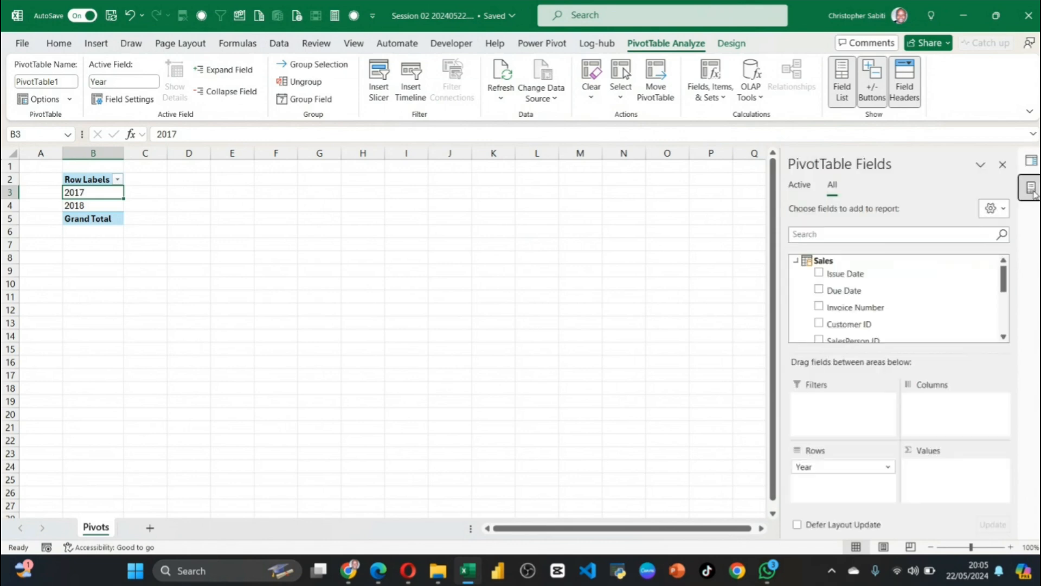
pyautogui.scroll(-5, 911, 288)
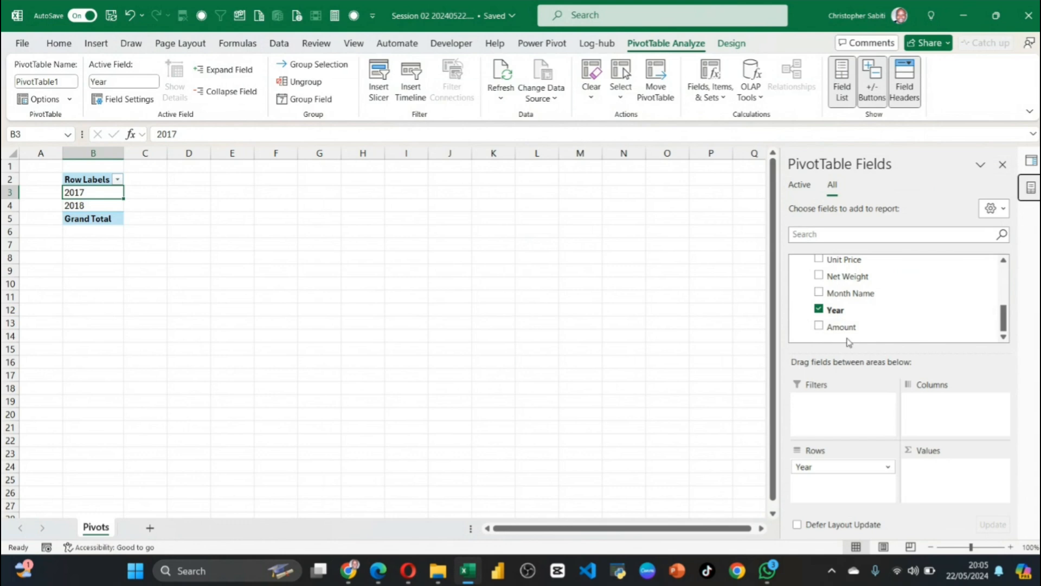
pyautogui.moveTo(842, 327); pyautogui.dragTo(977, 485)
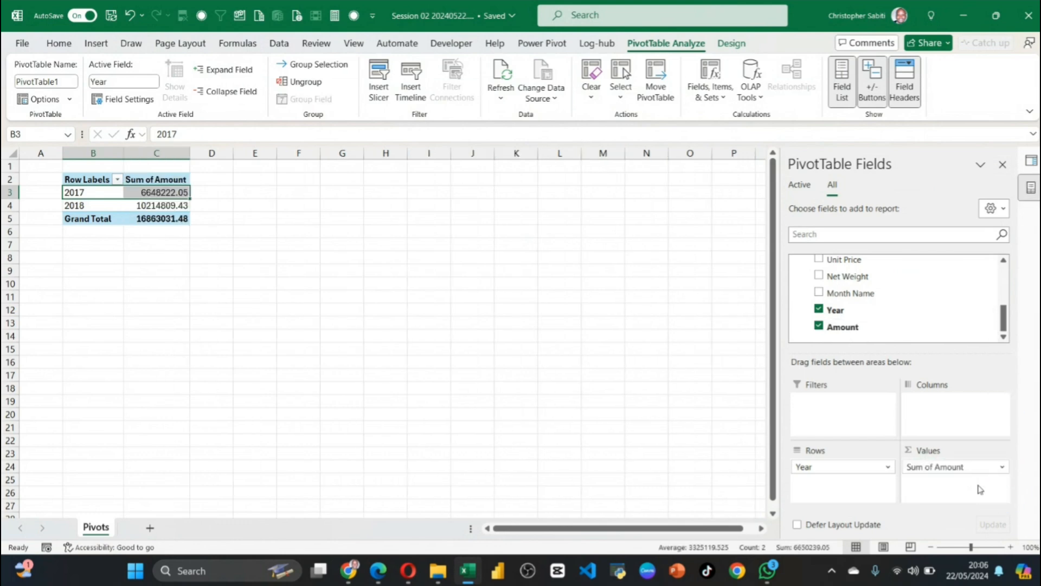
# Format the 2017 amount cell as Number with 0 decimal places and a 1000 separator
pyautogui.click(156, 206)
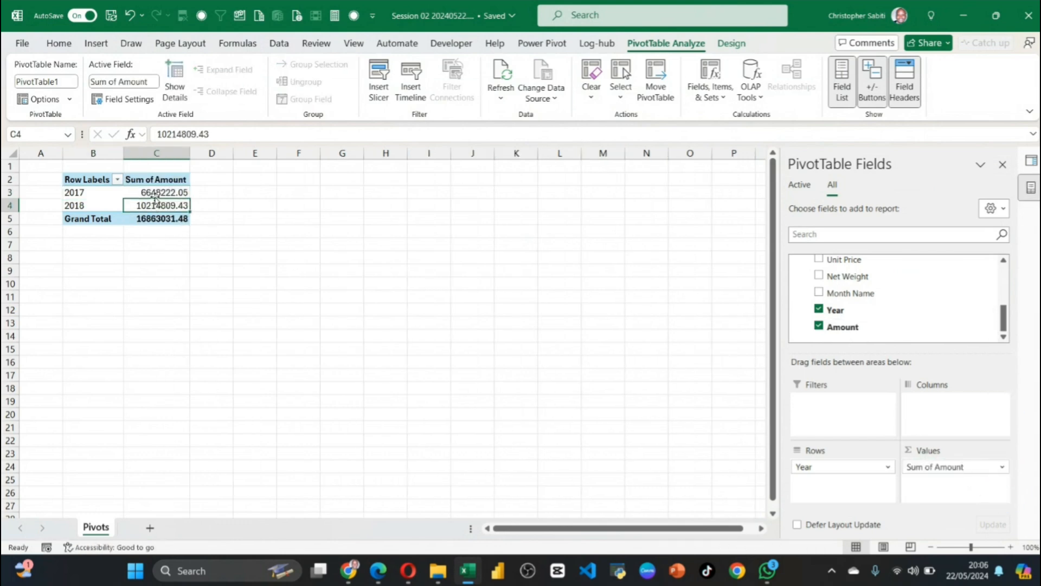
pyautogui.rightClick(157, 195)
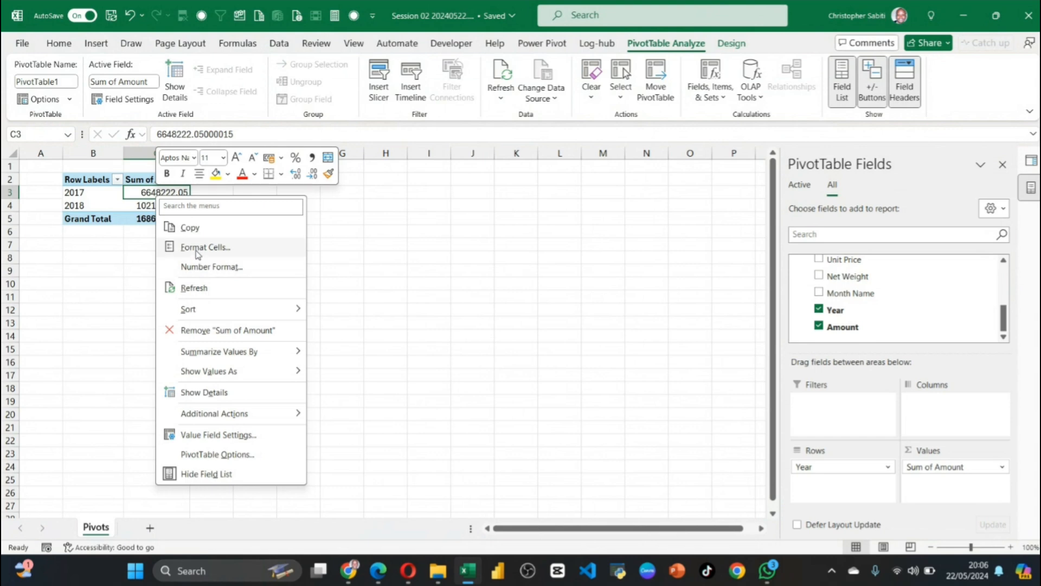
pyautogui.click(196, 247)
pyautogui.click(60, 143)
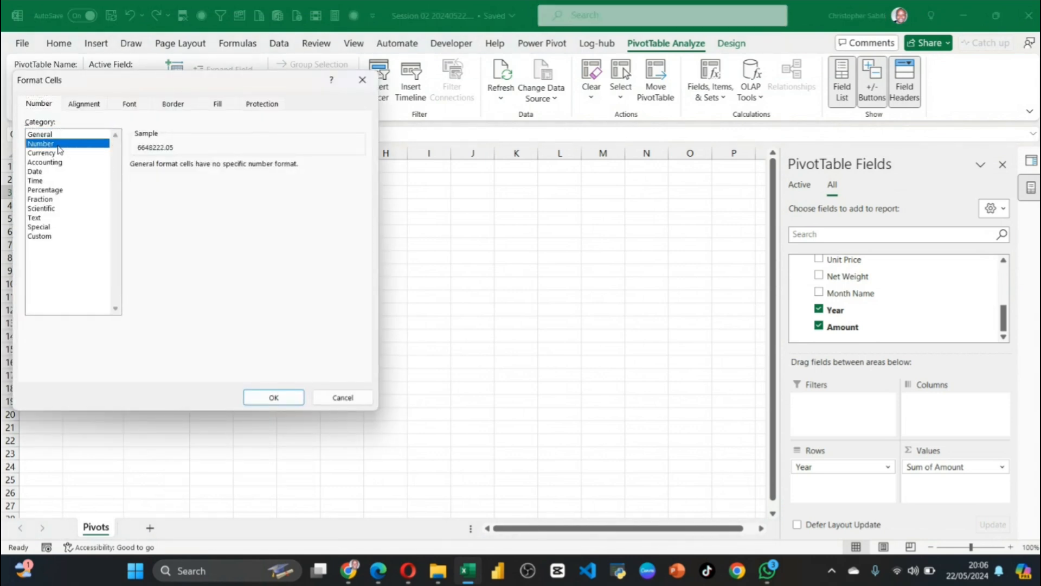
pyautogui.click(142, 182)
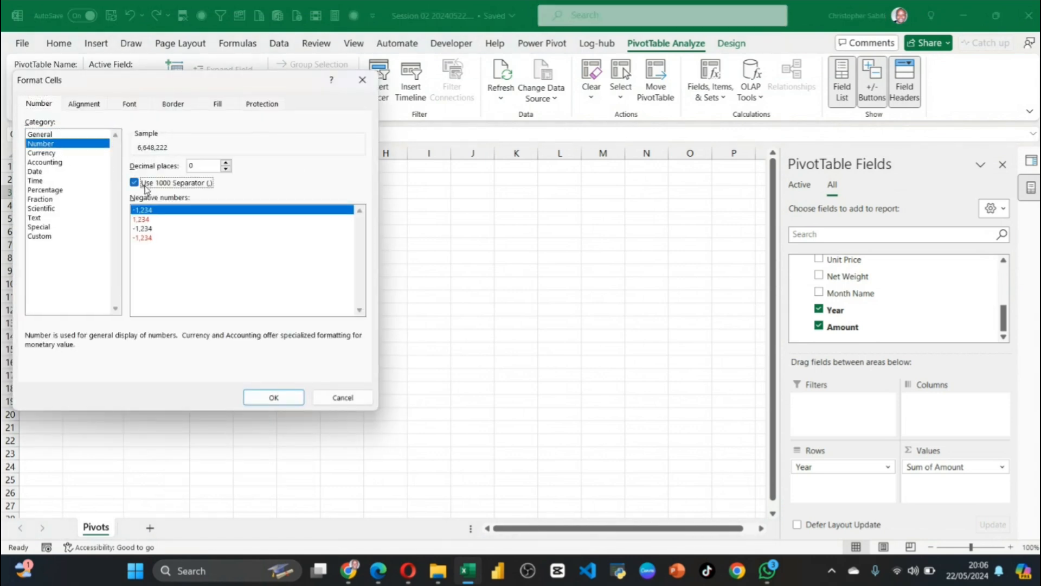
pyautogui.click(274, 397)
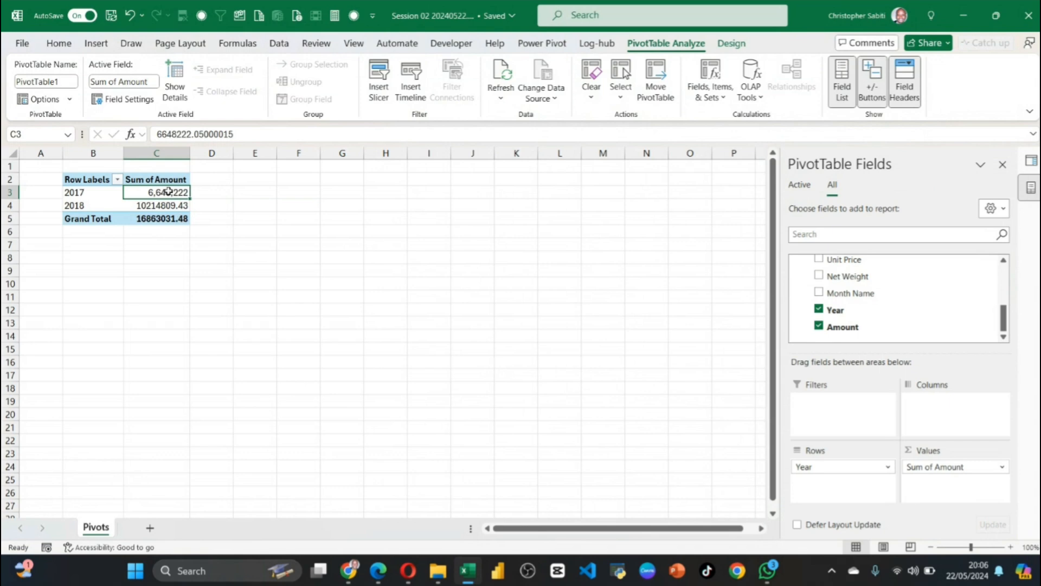
pyautogui.click(226, 253)
pyautogui.click(171, 197)
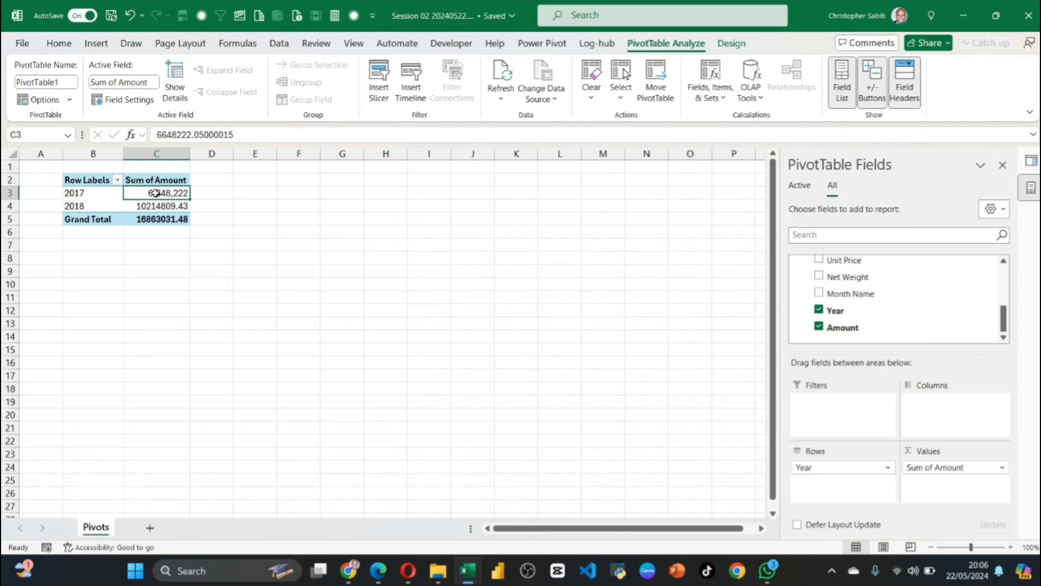
pyautogui.rightClick(155, 193)
pyautogui.press('Escape')
pyautogui.click(153, 181)
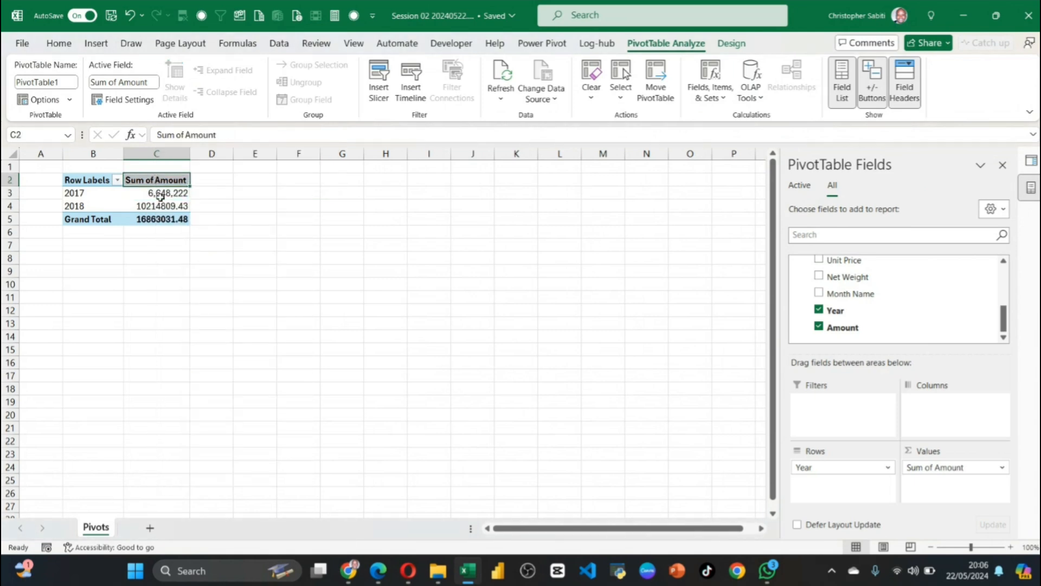
# Apply the Comma Style number format to the 2017 and 2018 amounts in C3:C4
pyautogui.moveTo(158, 194)
pyautogui.mouseDown()
pyautogui.moveTo(166, 220)
pyautogui.moveTo(164, 207)
pyautogui.mouseUp()
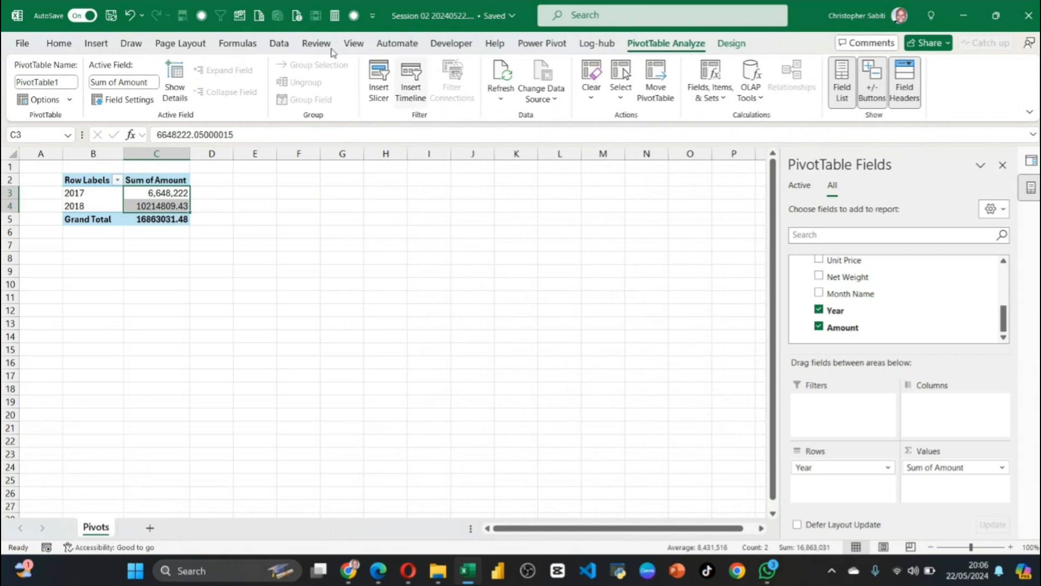
pyautogui.click(58, 43)
pyautogui.click(428, 94)
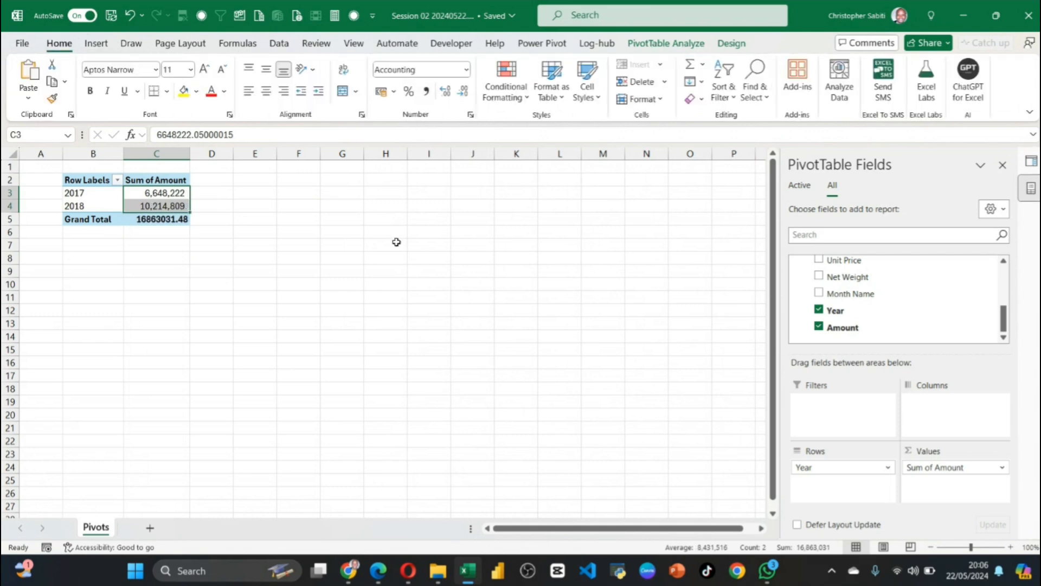
# Insert a Clustered Column pivot chart from the Year and Sum of Amount rows, B3:C4
pyautogui.click(400, 241)
pyautogui.click(80, 193)
pyautogui.moveTo(81, 193); pyautogui.dragTo(143, 209)
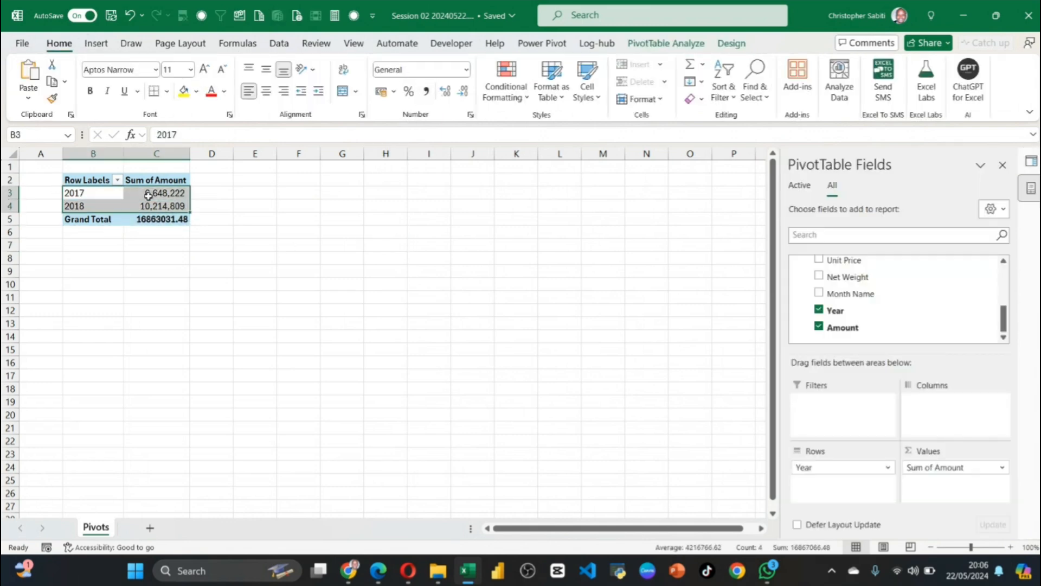
pyautogui.click(98, 43)
pyautogui.click(376, 68)
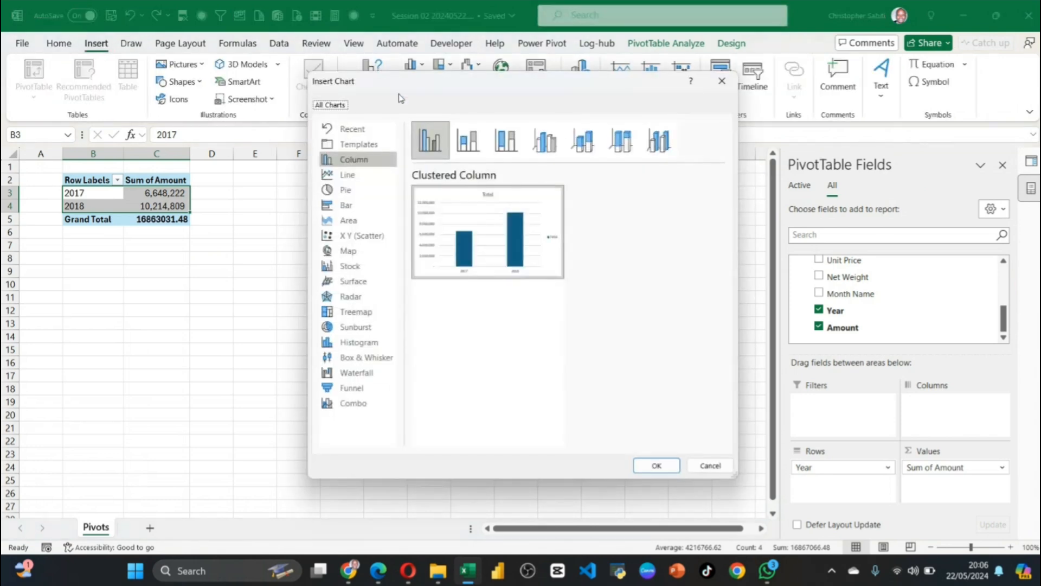
pyautogui.moveTo(516, 239)
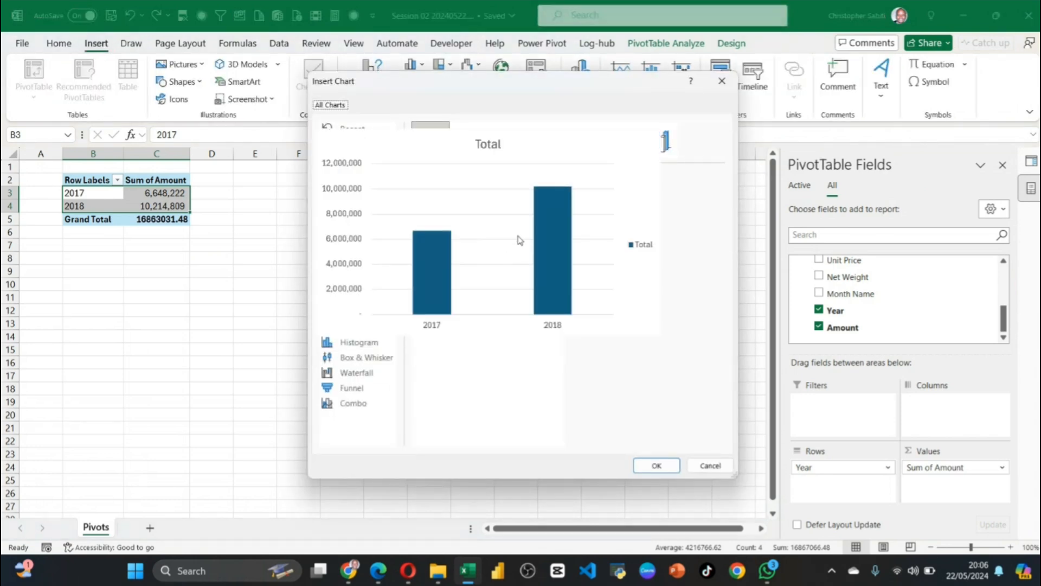
pyautogui.click(656, 465)
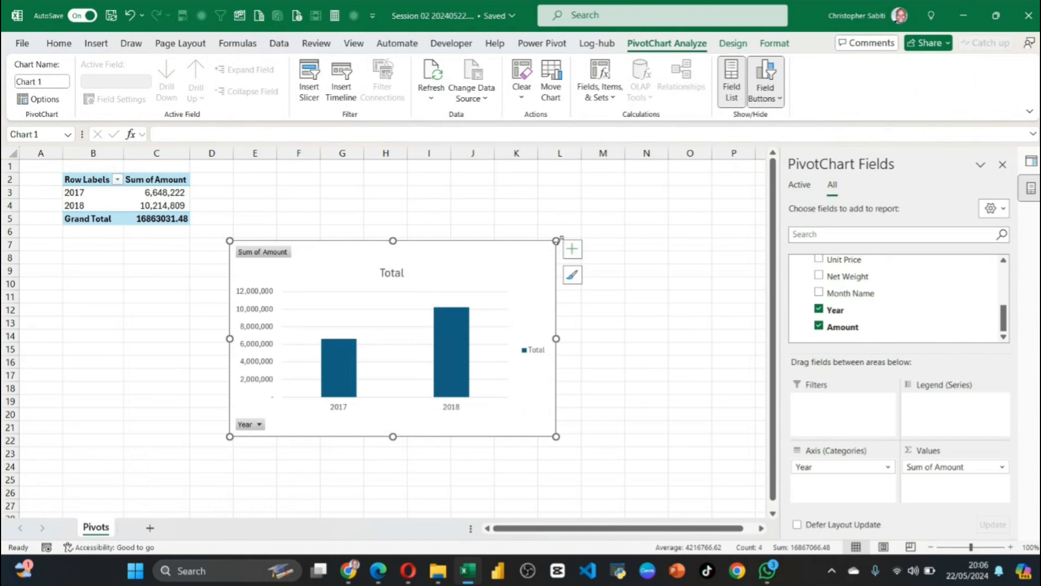
# Enlarge the pivot chart slightly and move it up beside the pivot table
pyautogui.moveTo(556, 241); pyautogui.dragTo(572, 225)
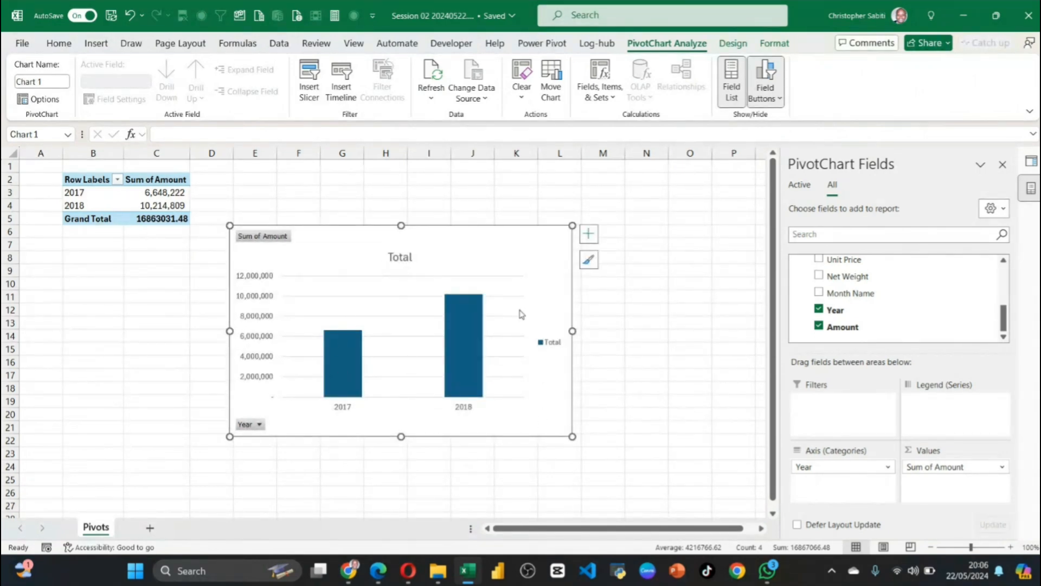
pyautogui.moveTo(486, 234); pyautogui.dragTo(516, 191)
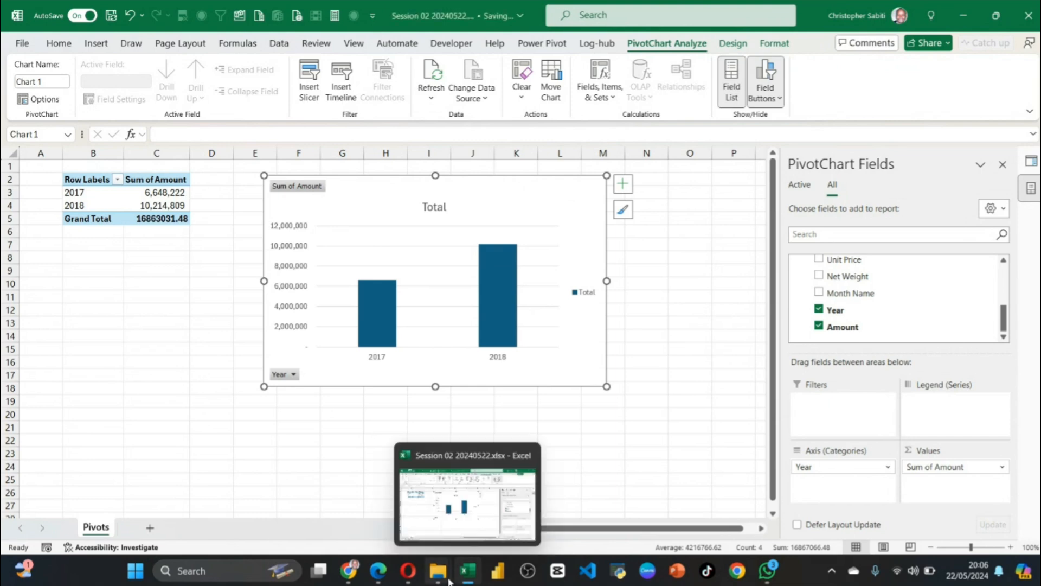
# Switch to File Explorer with the OneDrive Sales folder open and close the Downloads window
pyautogui.click(434, 576)
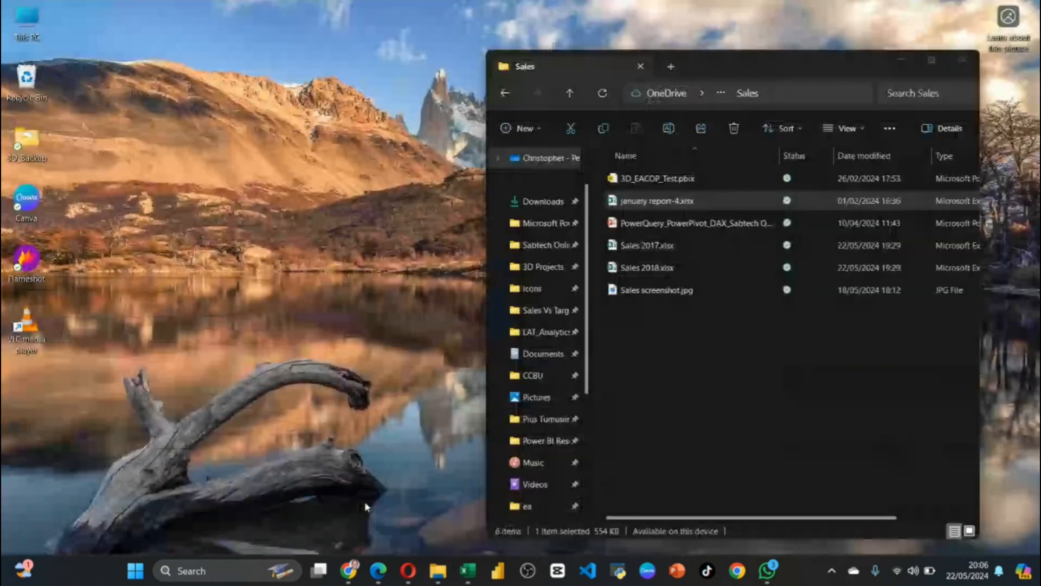
pyautogui.click(399, 494)
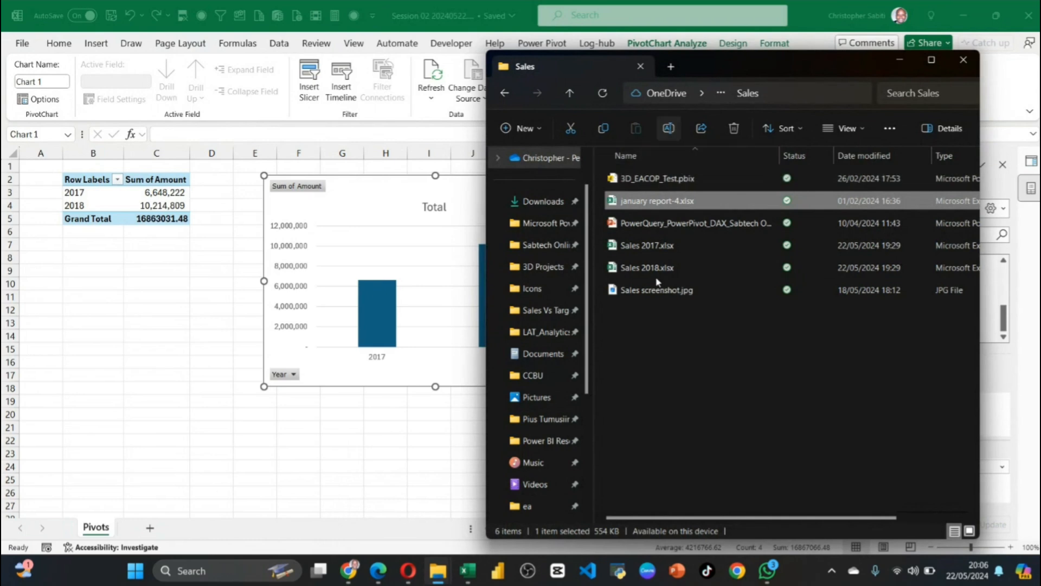
pyautogui.moveTo(438, 571)
pyautogui.click(472, 491)
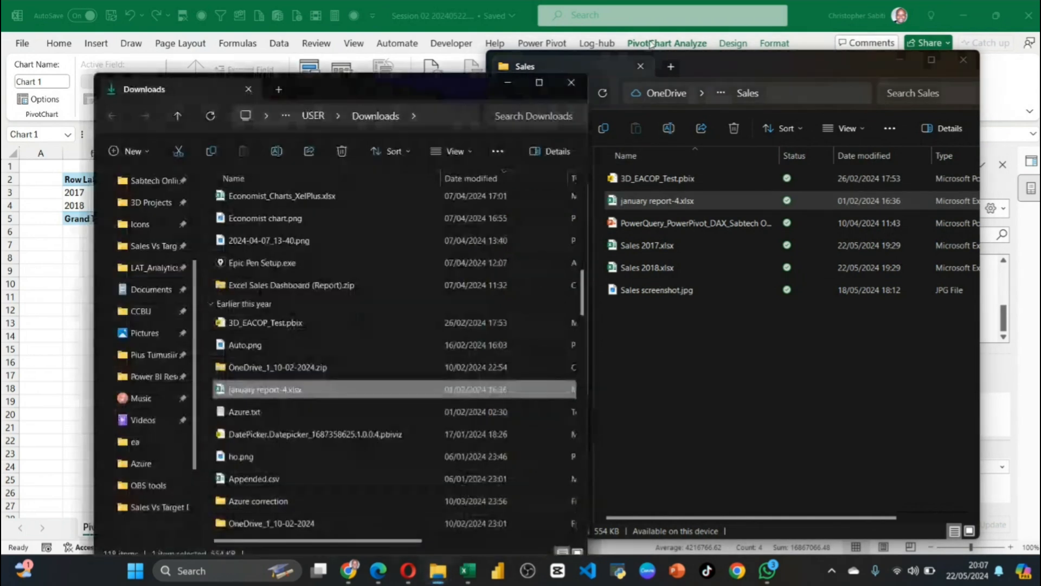
pyautogui.click(571, 82)
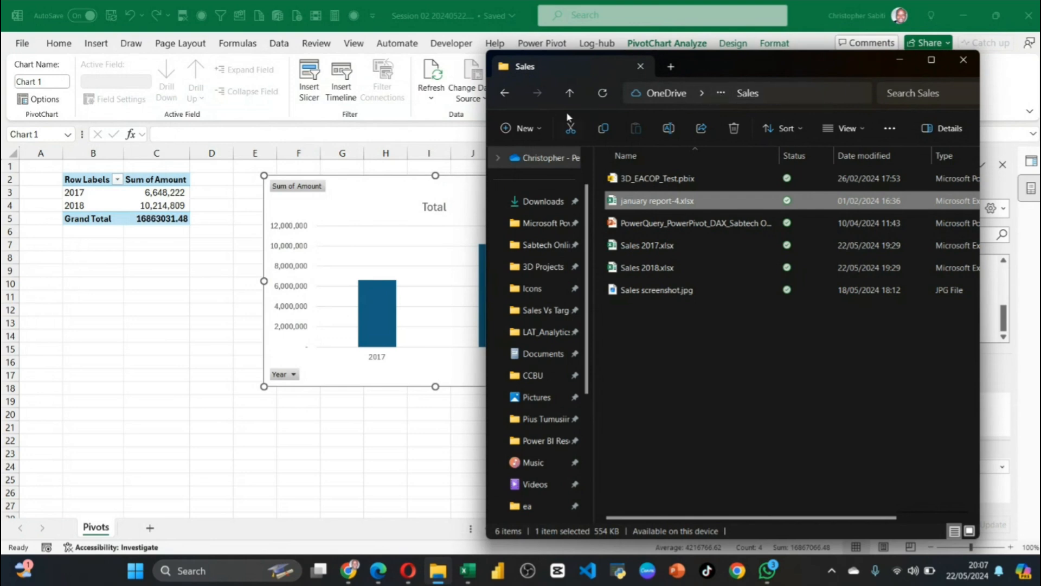
# Move Sales 2019.xlsx from the Sales Vs Target Data folder into its Sales subfolder
pyautogui.click(566, 95)
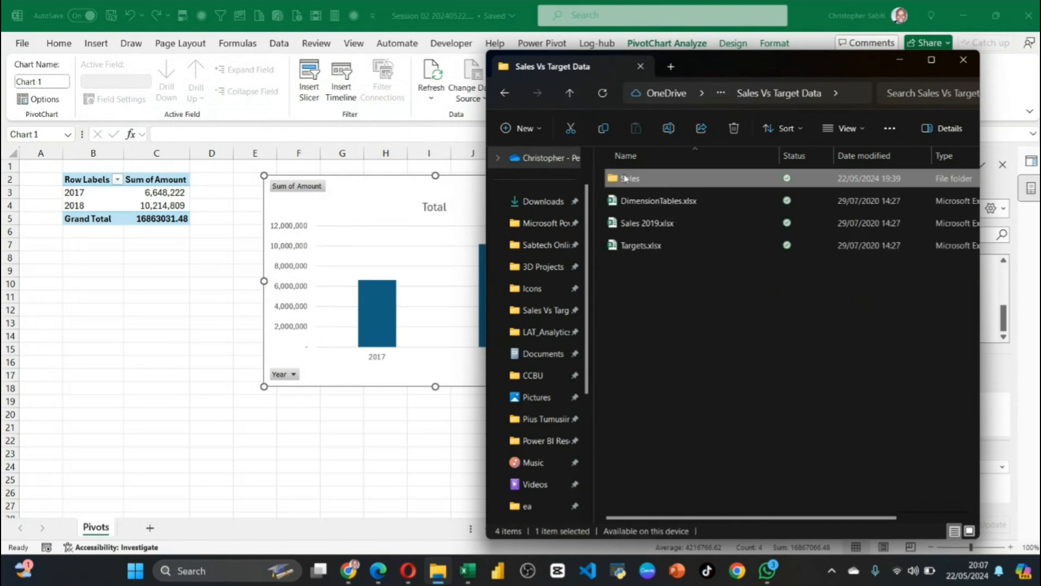
pyautogui.click(643, 233)
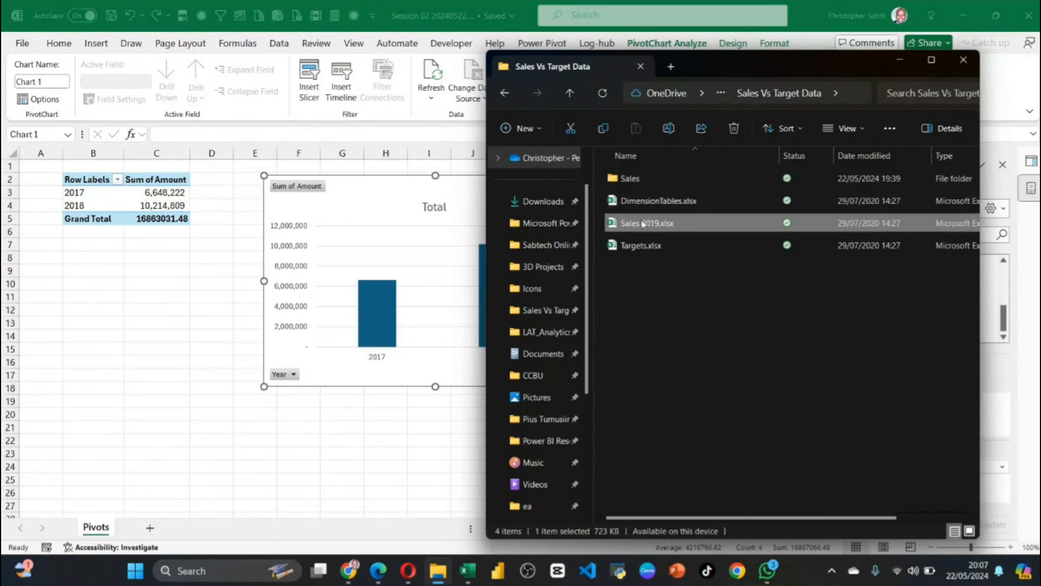
pyautogui.moveTo(644, 223); pyautogui.dragTo(639, 187)
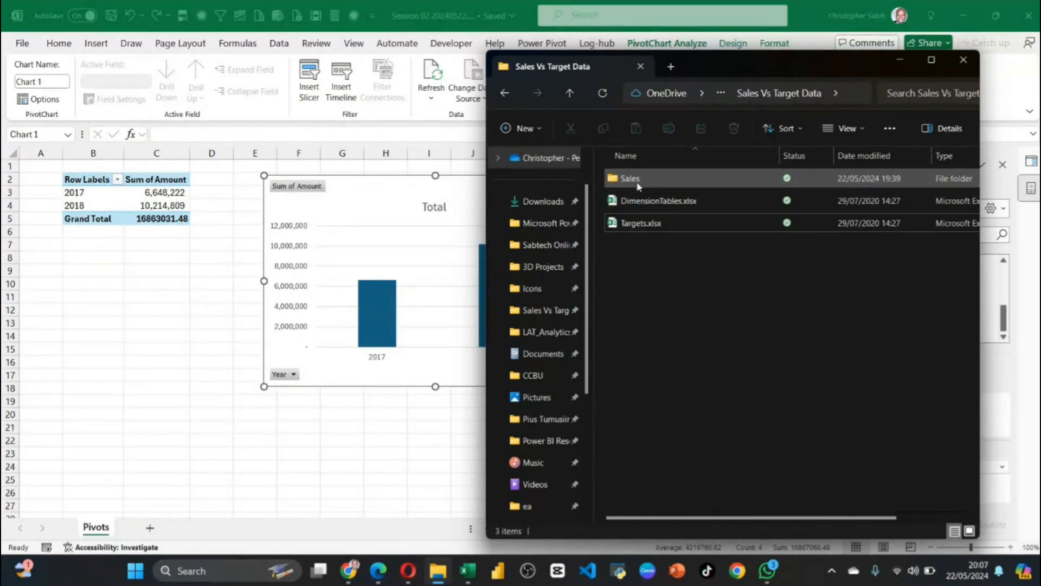
# Switch back to the Excel workbook and refresh the Sales query from the Queries & Connections list
pyautogui.click(437, 434)
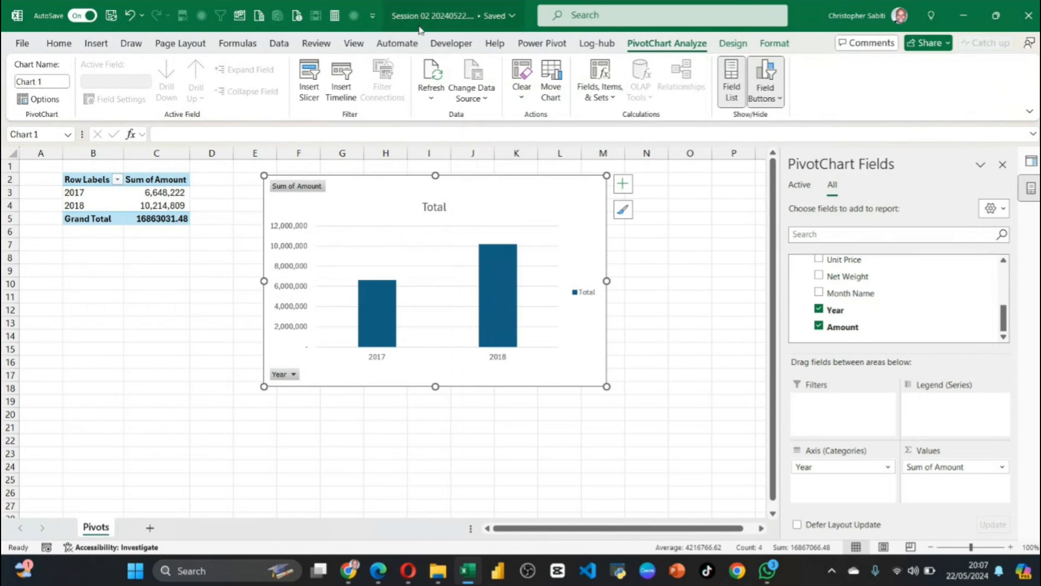
pyautogui.click(1030, 162)
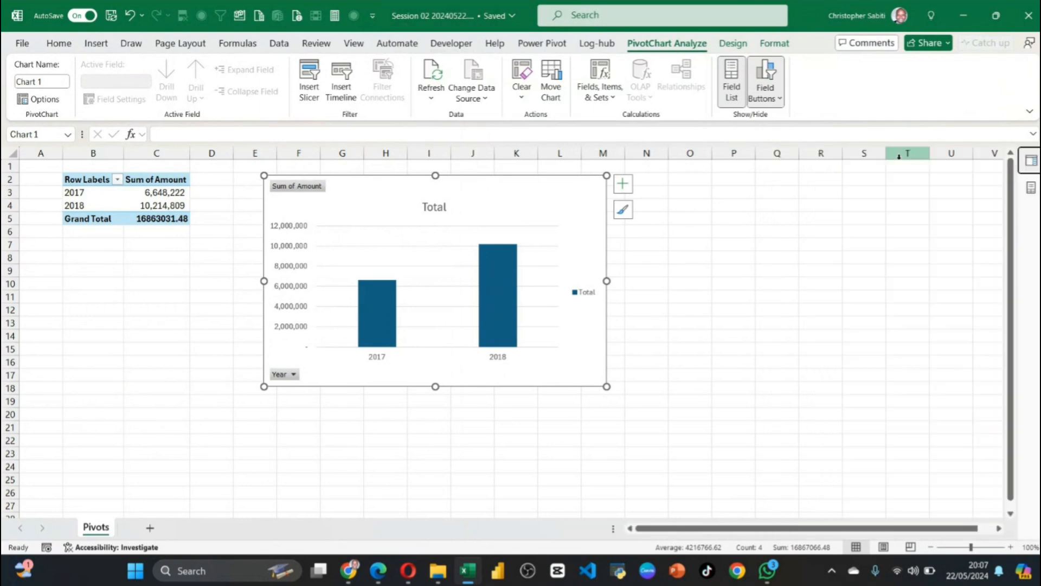
pyautogui.click(1031, 187)
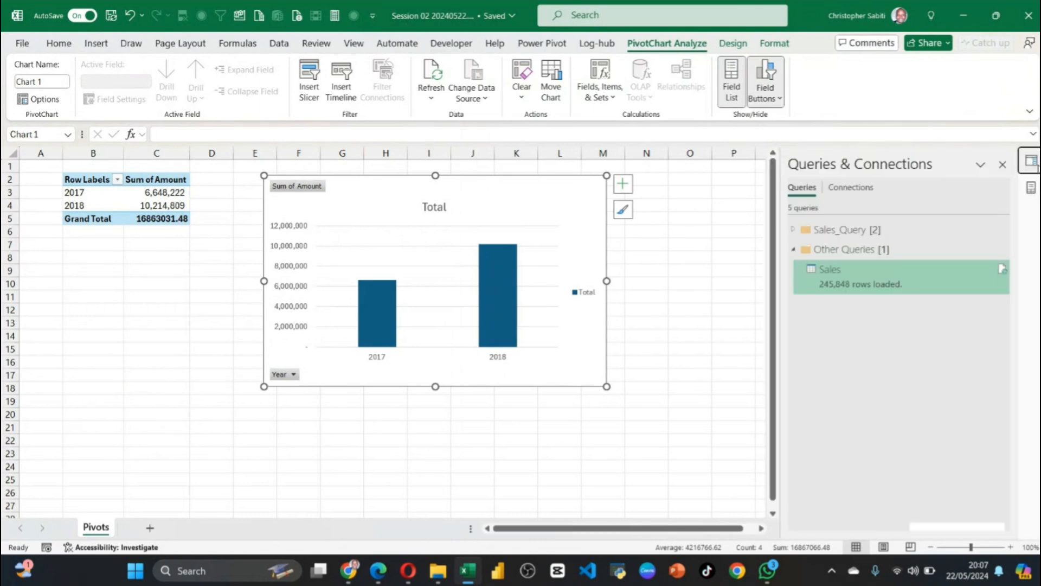
pyautogui.moveTo(1004, 272)
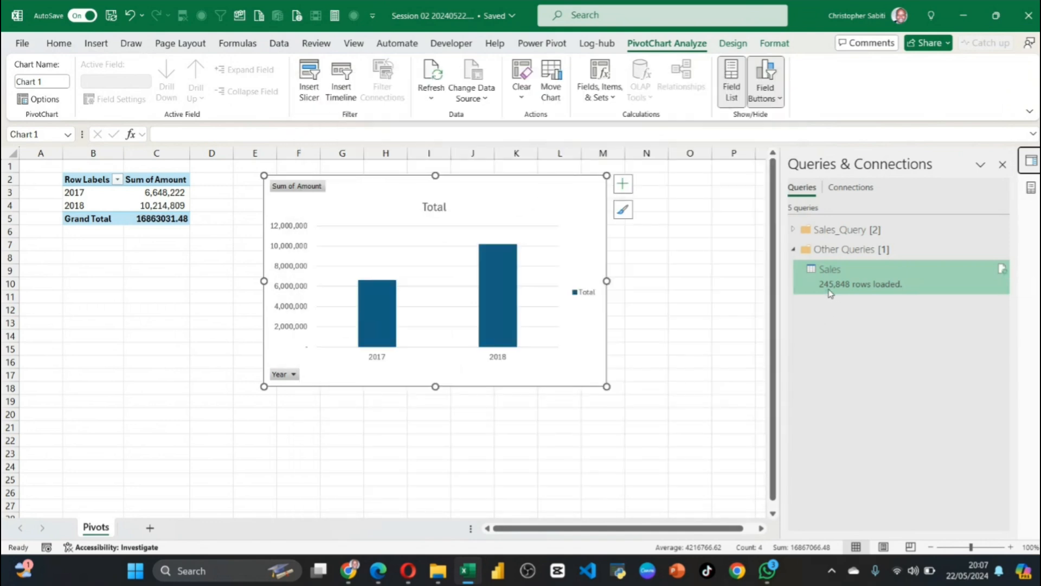
pyautogui.moveTo(835, 290)
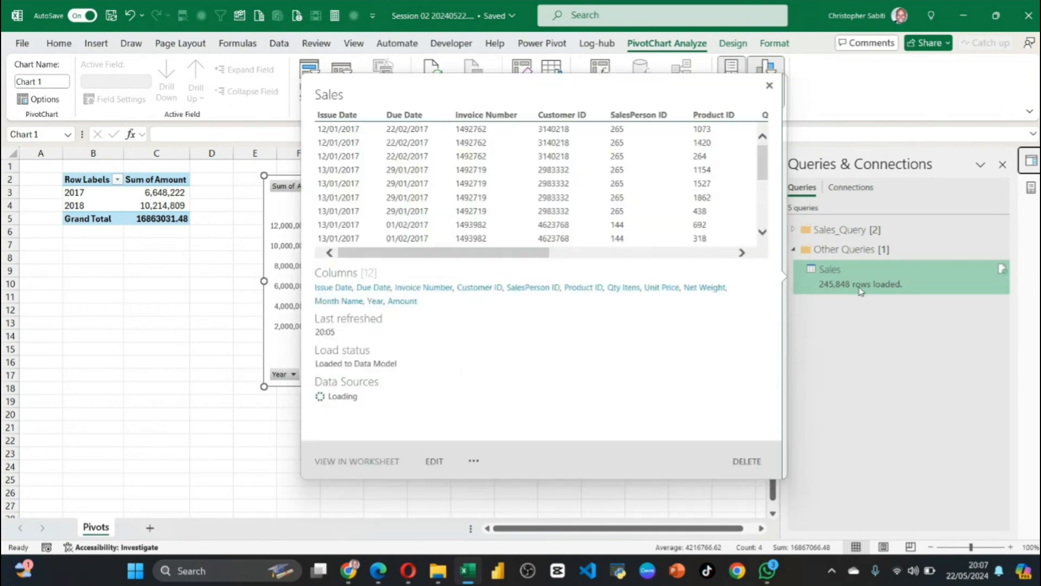
pyautogui.click(1003, 270)
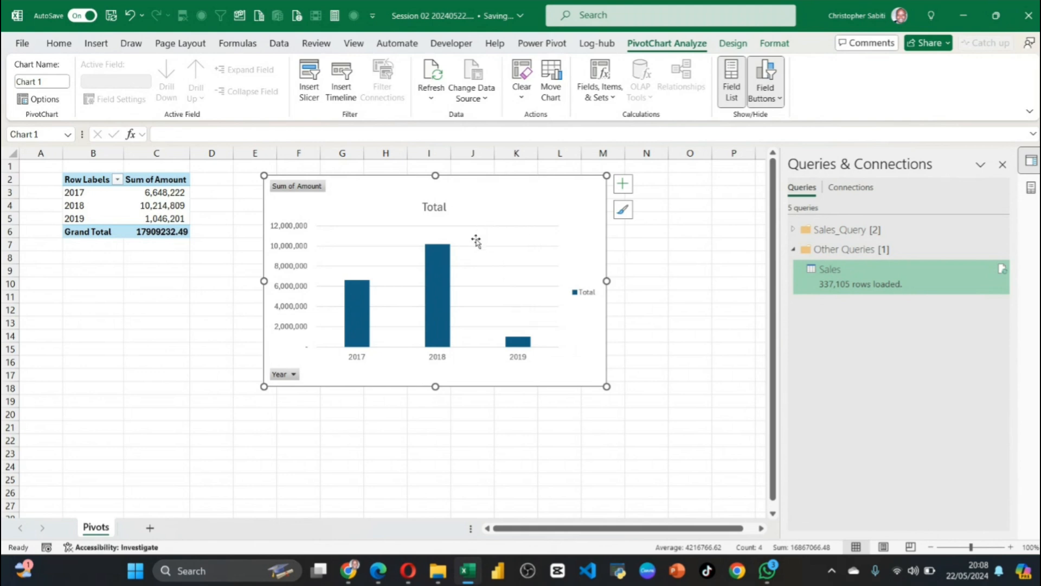
pyautogui.click(502, 247)
pyautogui.click(362, 307)
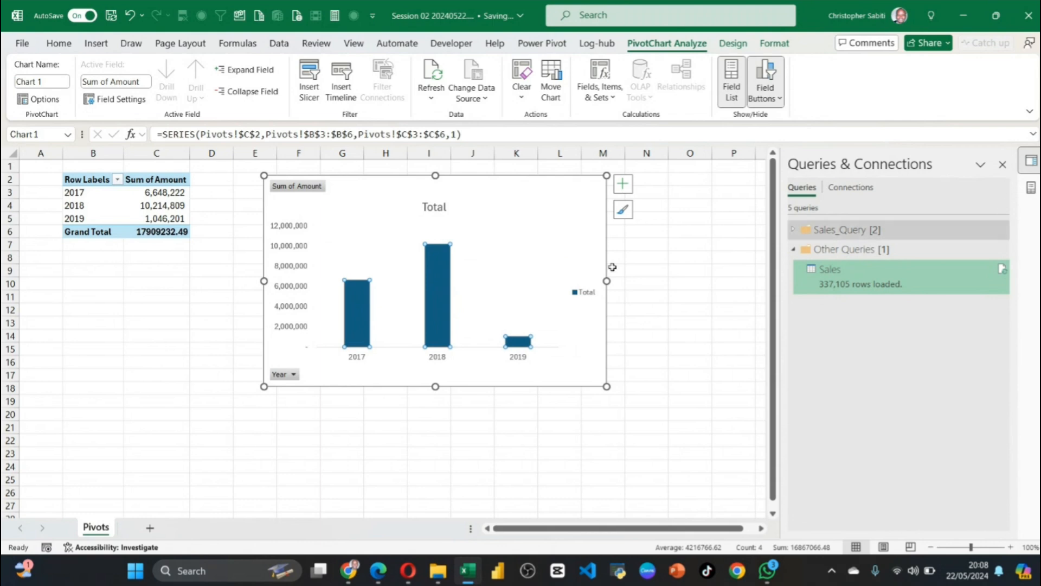
pyautogui.doubleClick(358, 301)
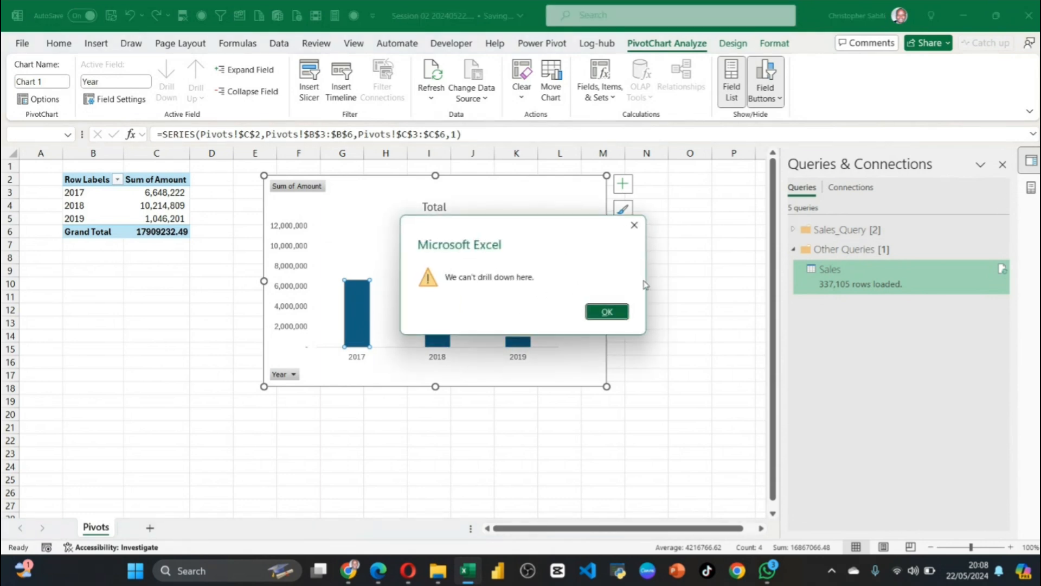
pyautogui.click(606, 312)
pyautogui.rightClick(436, 279)
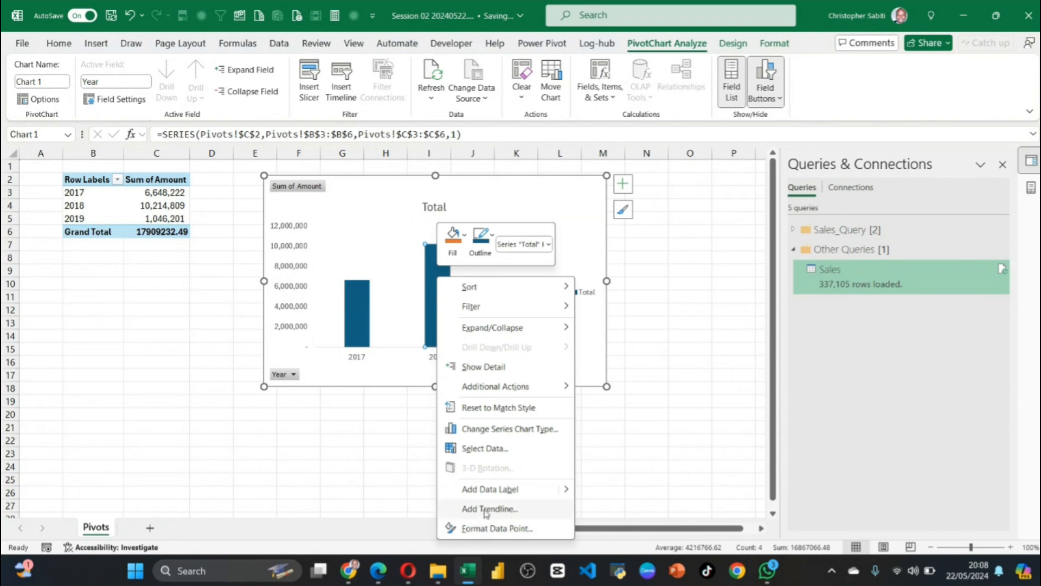
pyautogui.click(415, 309)
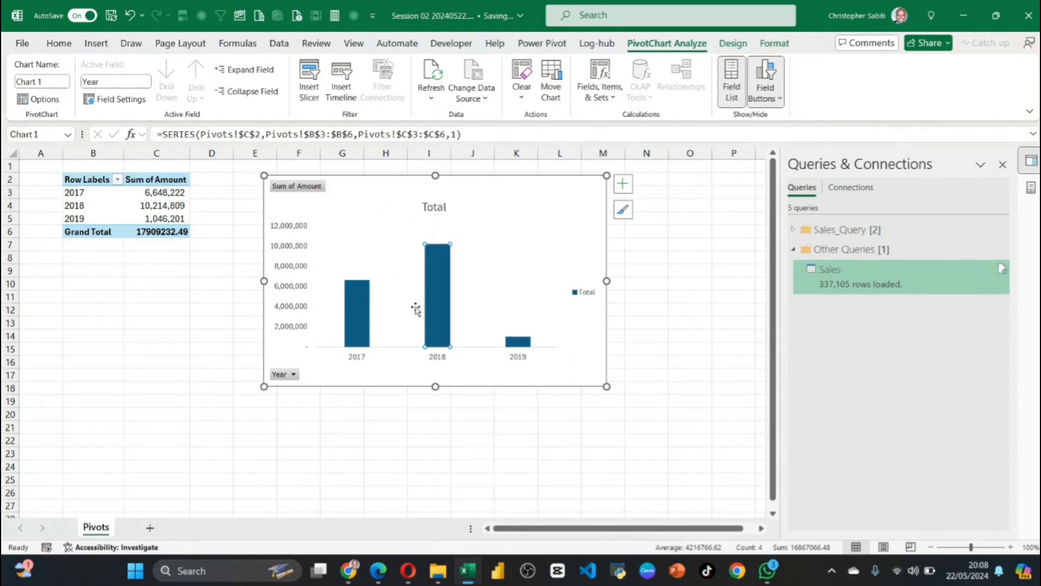
# Set the gap width of the pivot chart's column series to 100% in its data series formatting
pyautogui.click(559, 260)
pyautogui.click(437, 283)
pyautogui.rightClick(436, 284)
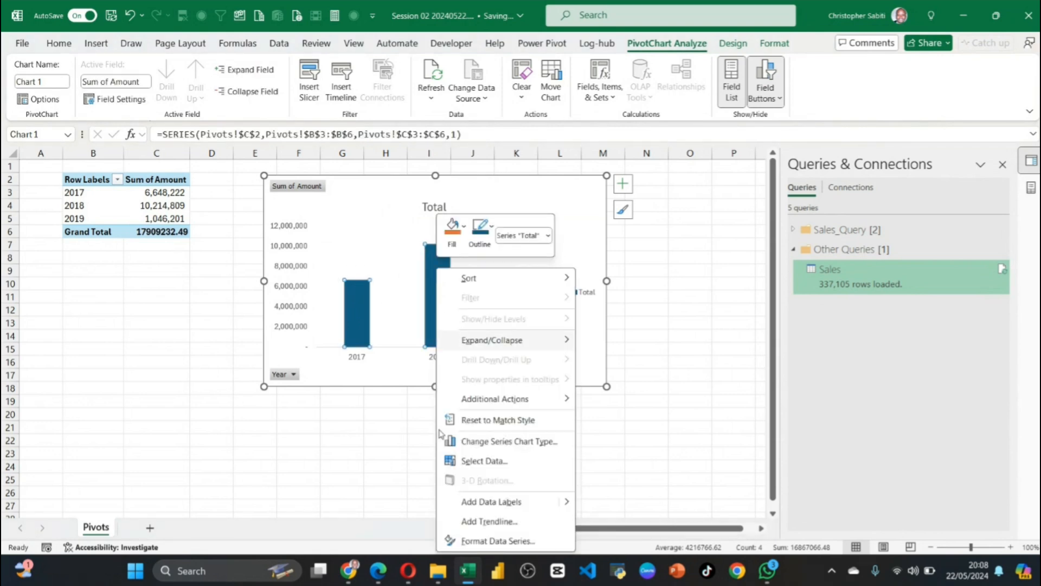
pyautogui.click(496, 542)
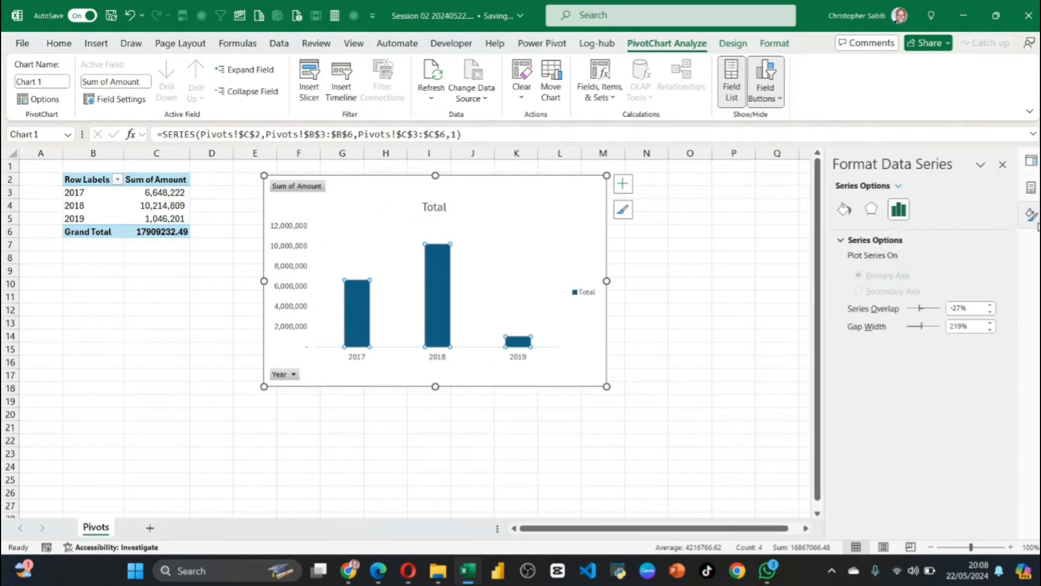
pyautogui.click(1031, 190)
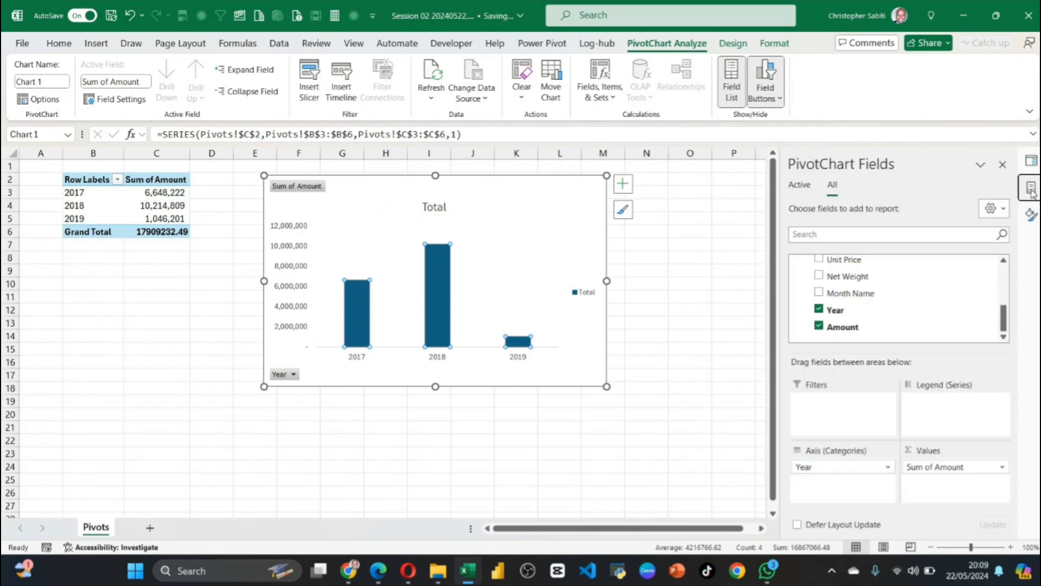
pyautogui.click(1032, 161)
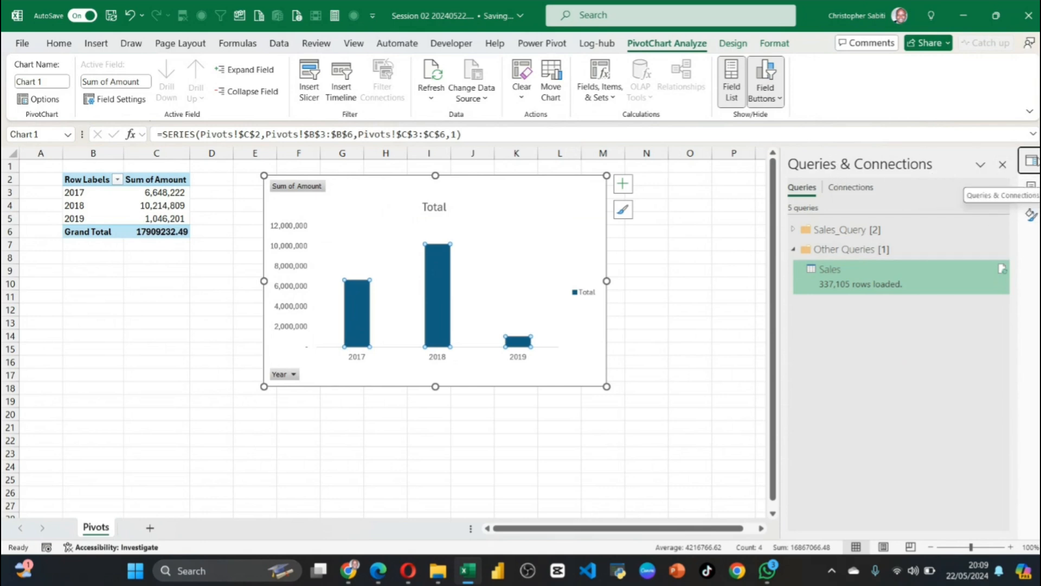
pyautogui.click(1031, 214)
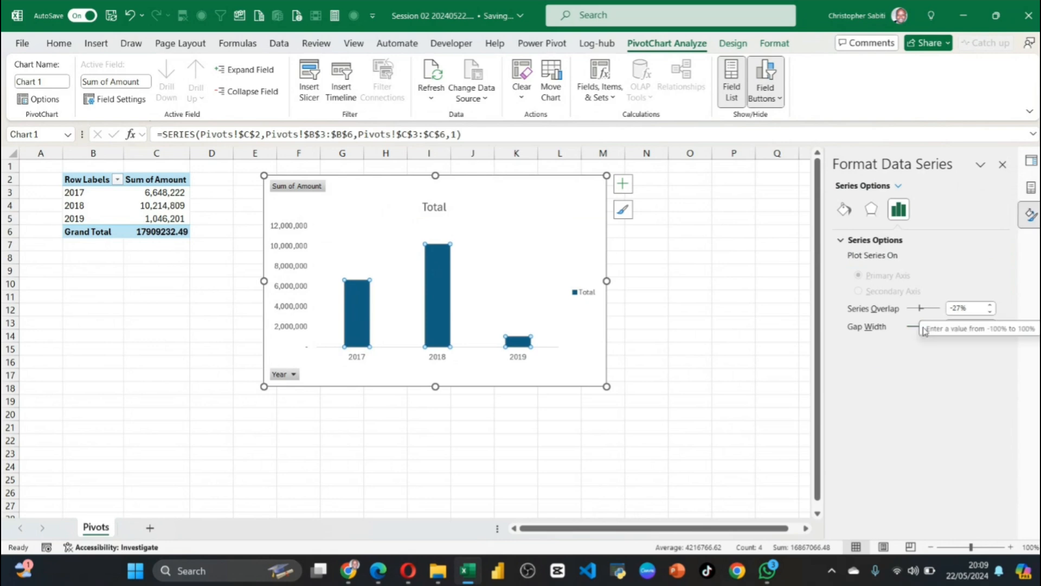
pyautogui.moveTo(922, 326); pyautogui.dragTo(915, 327)
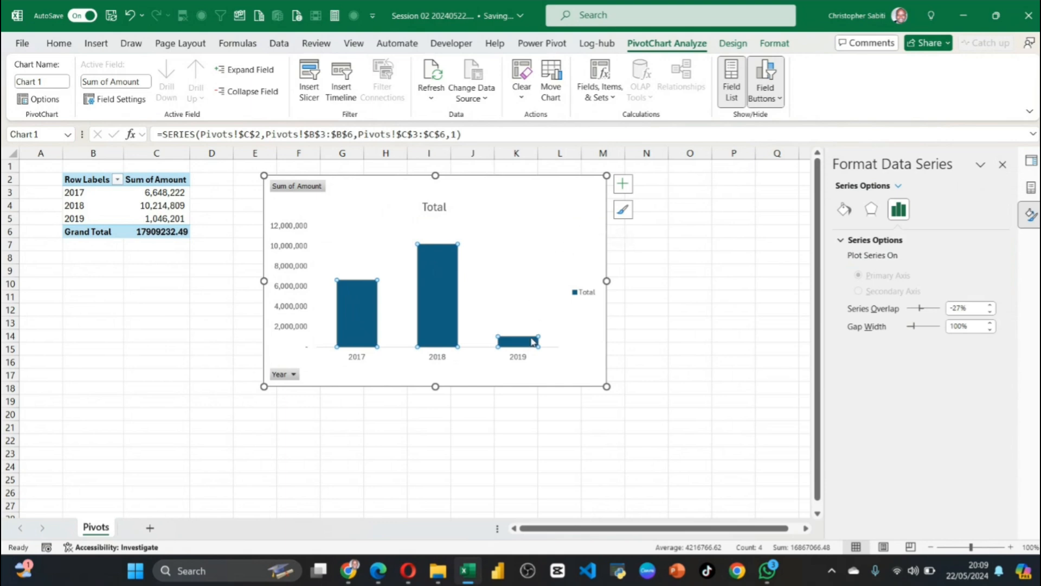
# Move the pivot chart farther right of the pivot table so it starts at about column I
pyautogui.click(702, 299)
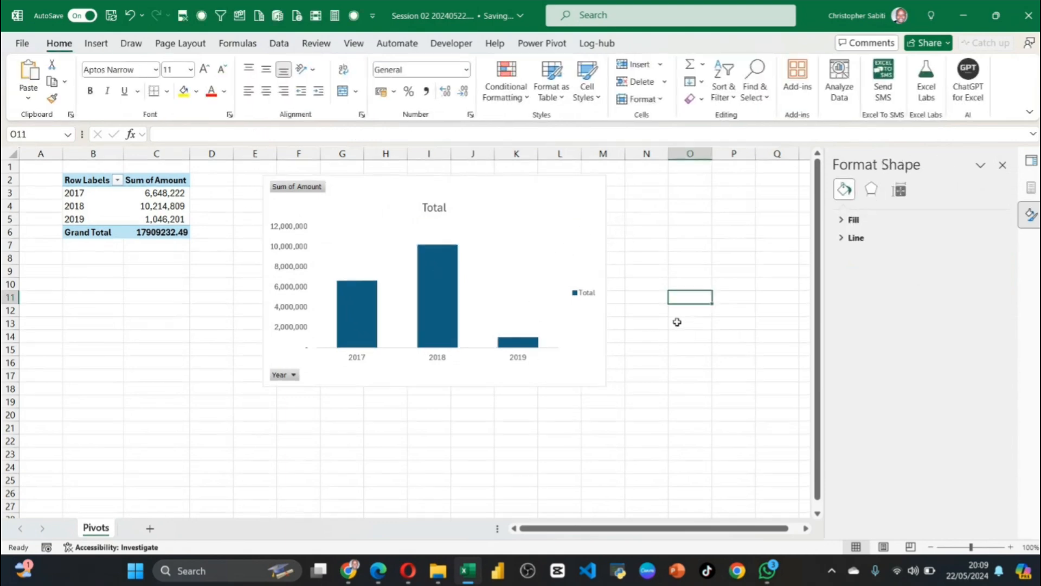
pyautogui.moveTo(580, 269); pyautogui.dragTo(731, 267)
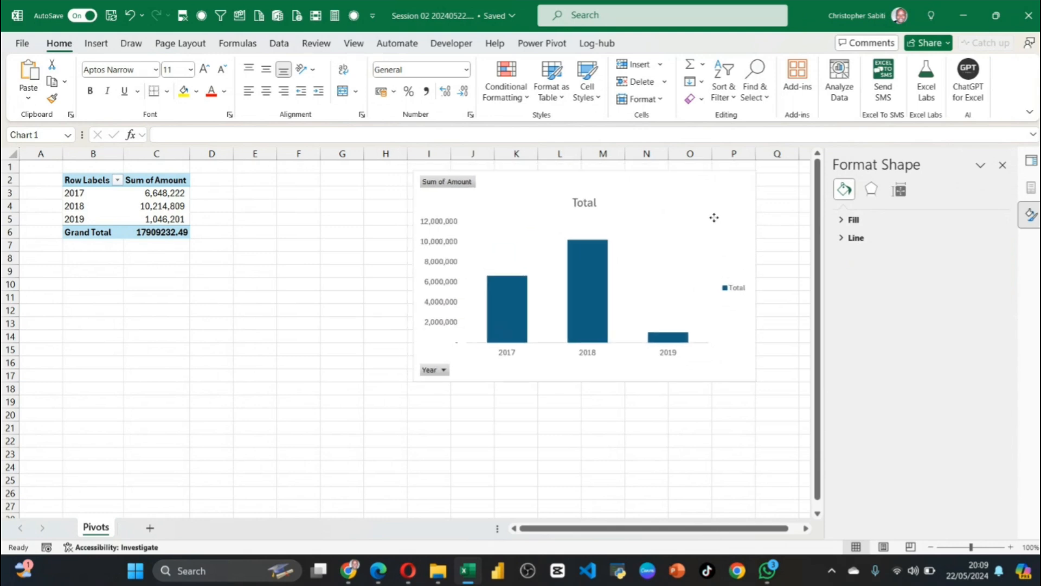
pyautogui.click(212, 401)
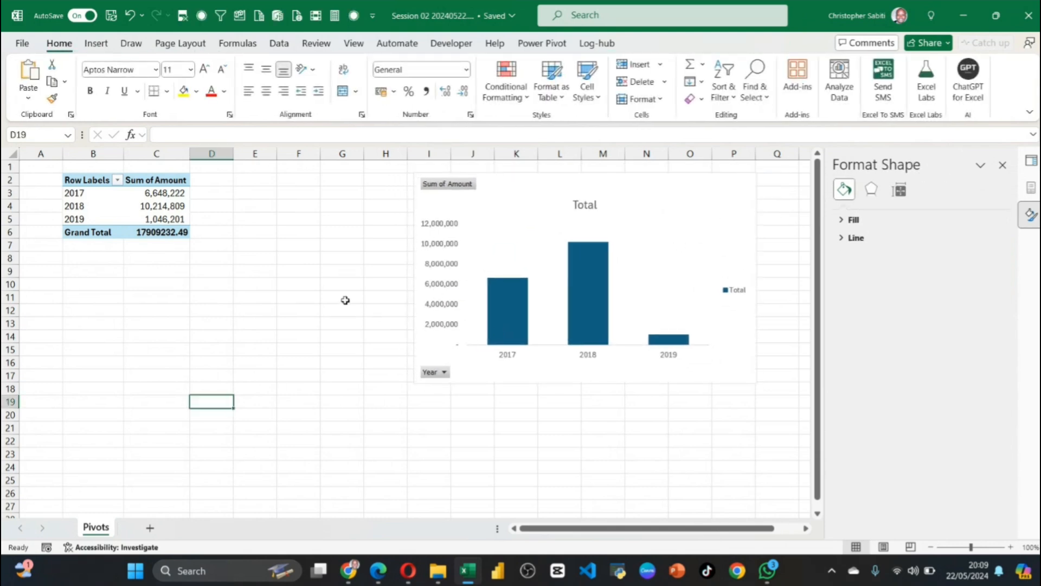
# Check the DimensionTables and Targets files in the Sales Vs Target Data folder in File Explorer and return to the Excel workbook
pyautogui.click(437, 570)
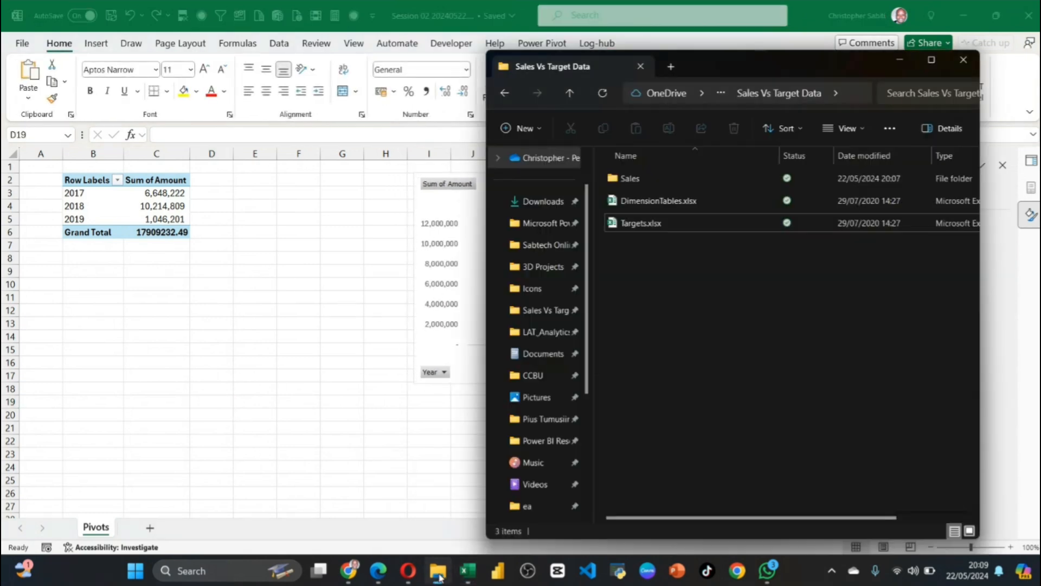
pyautogui.moveTo(728, 60); pyautogui.dragTo(463, 67)
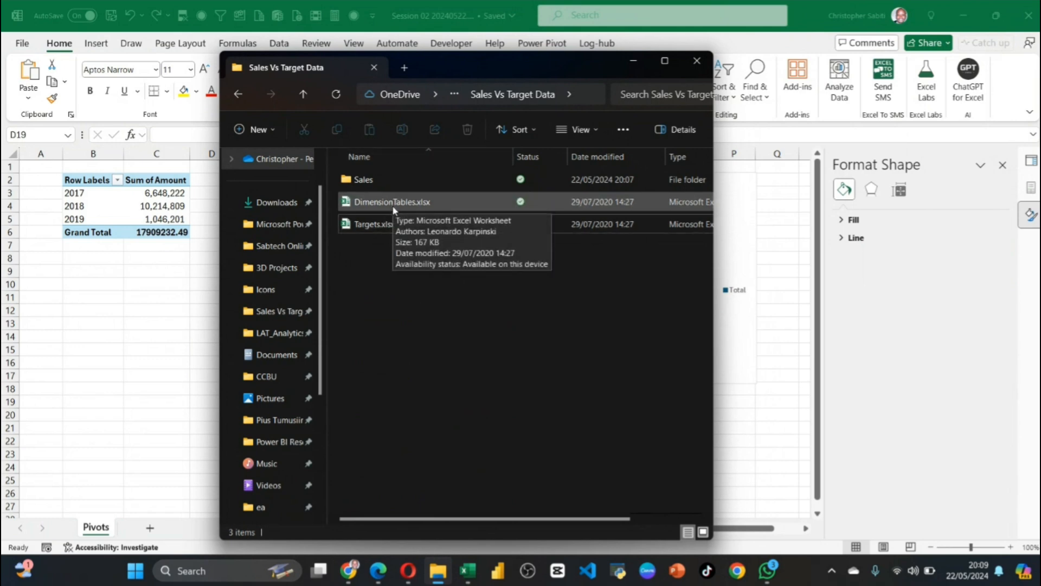
pyautogui.click(170, 298)
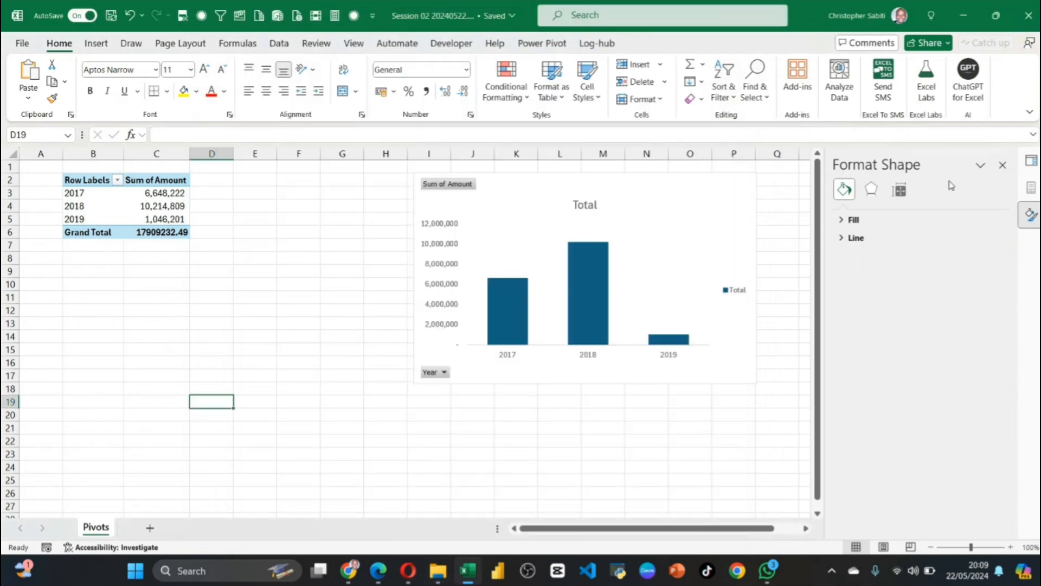
# Open the Sales query from the workbook's queries list in the Power Query Editor
pyautogui.click(153, 204)
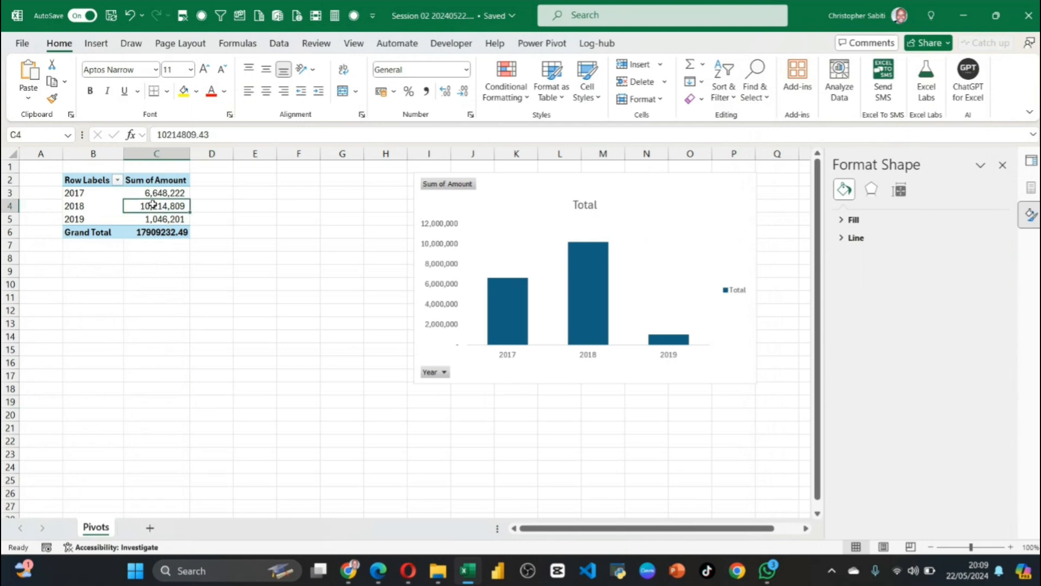
pyautogui.click(1032, 161)
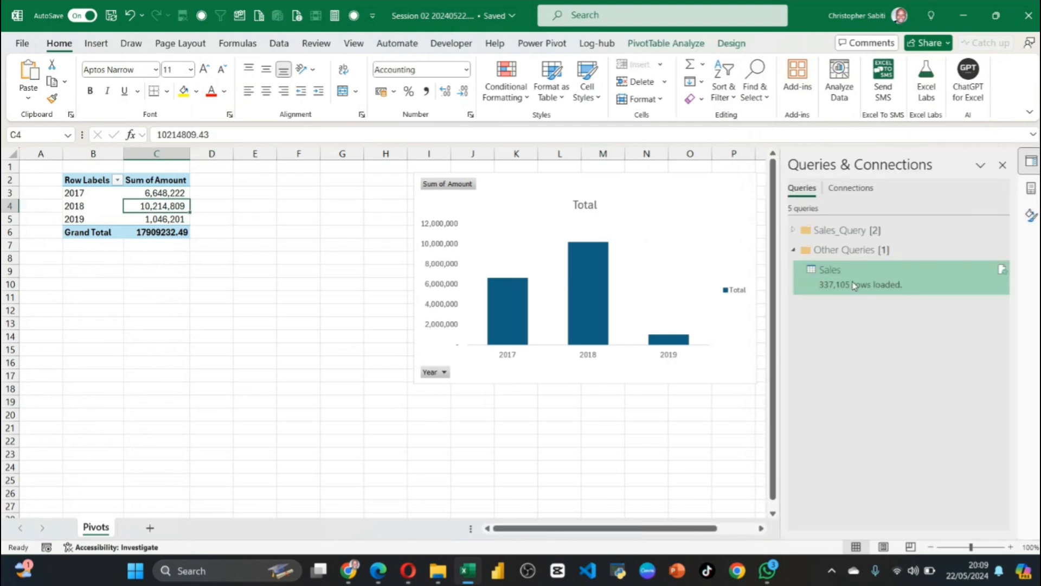
pyautogui.doubleClick(855, 286)
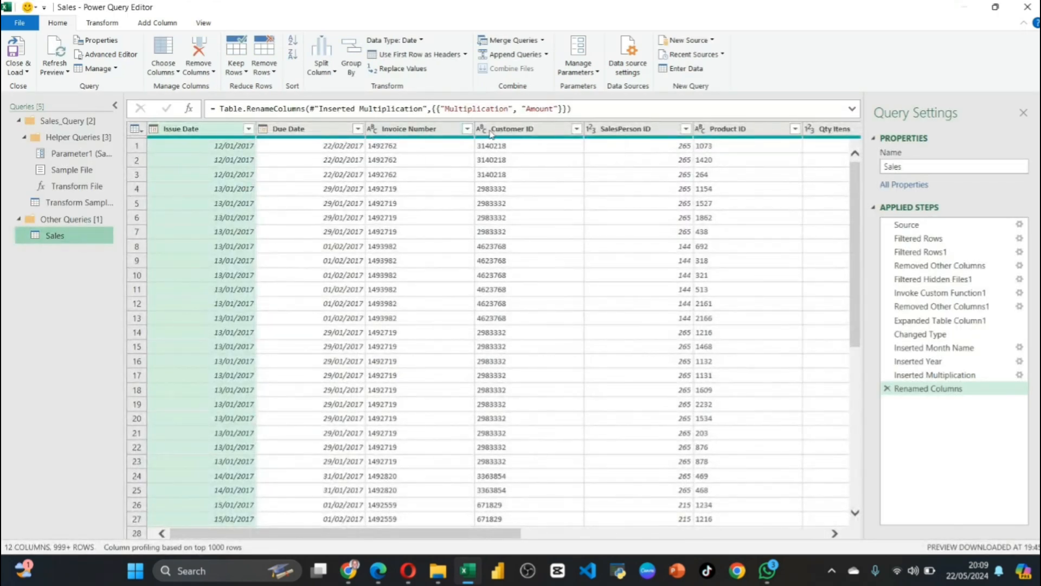
# Examine the Customer ID and Product ID columns and their repeated values in the Sales query
pyautogui.click(531, 129)
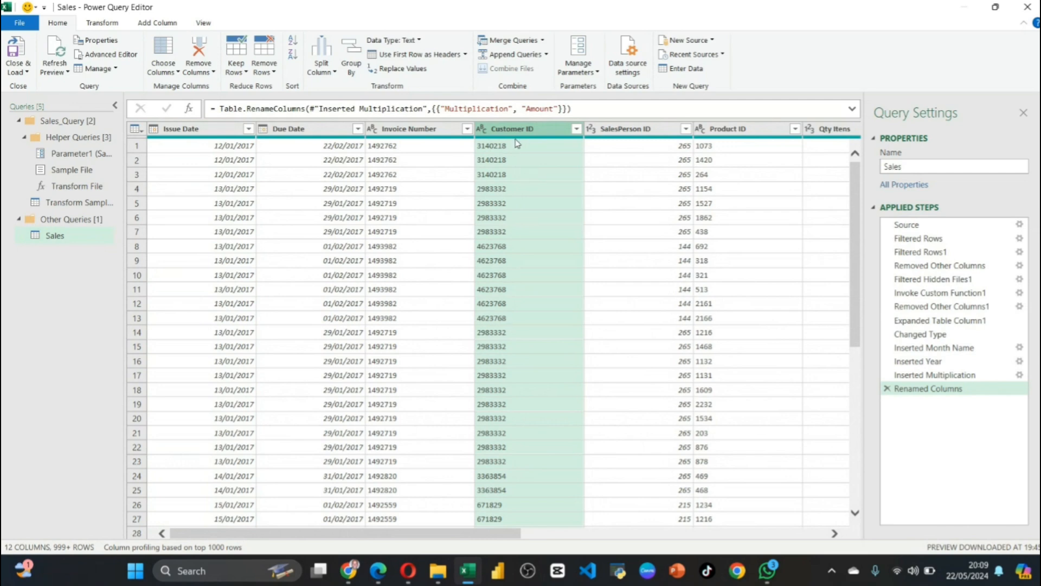
pyautogui.hscroll(3, 517, 142)
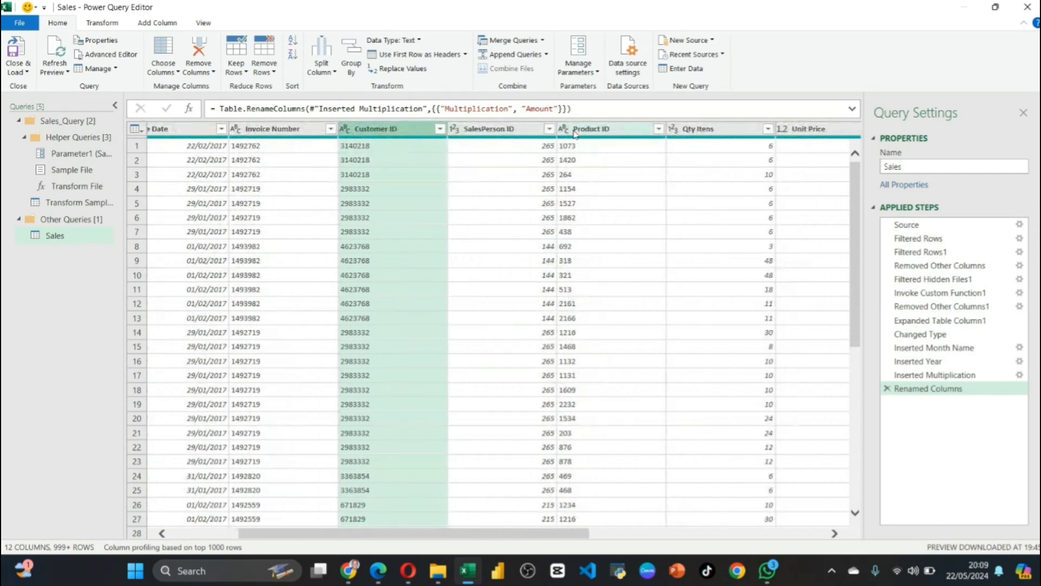
pyautogui.click(600, 133)
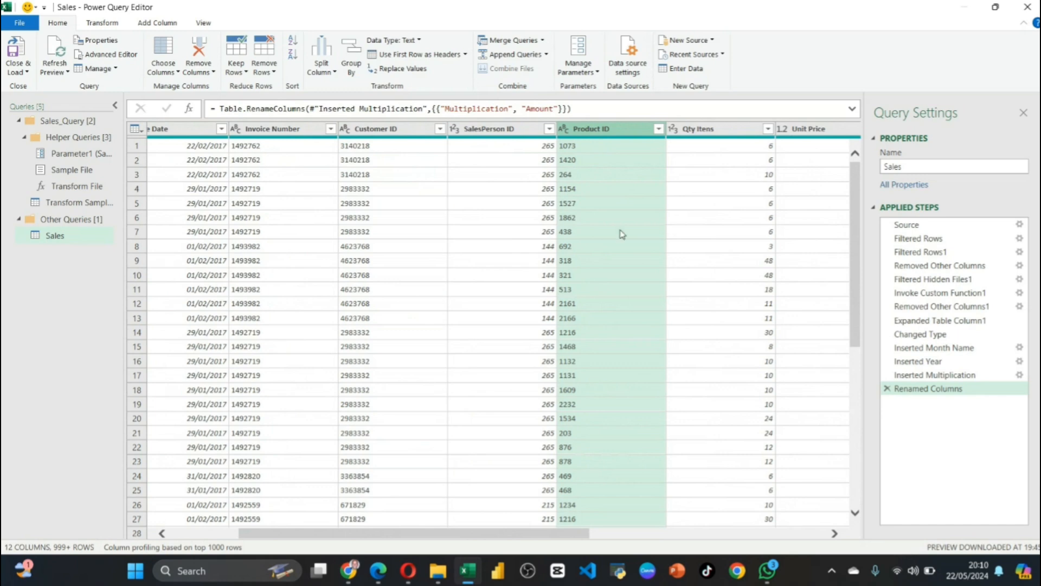
pyautogui.click(578, 162)
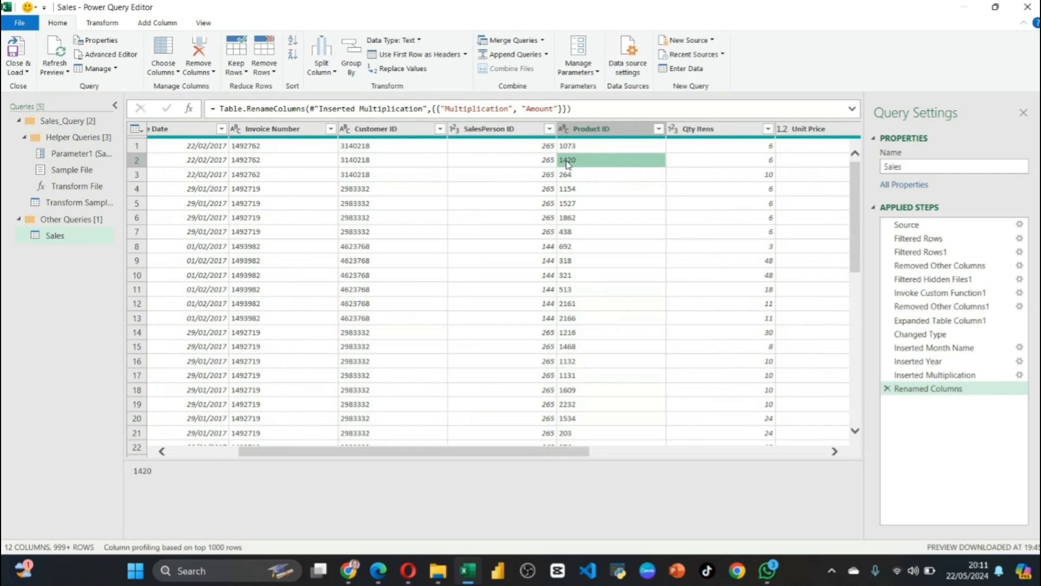
pyautogui.click(369, 151)
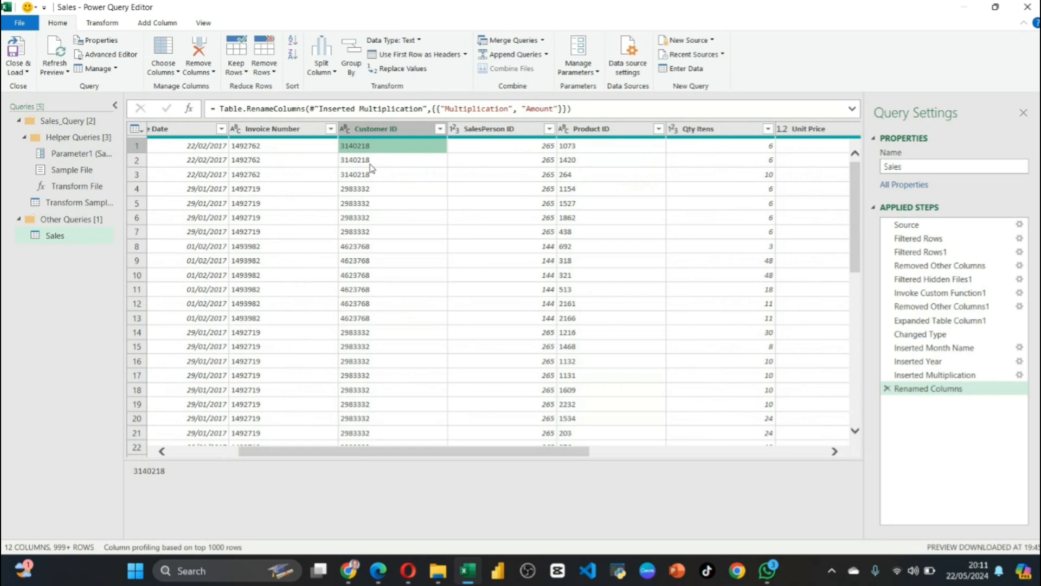
pyautogui.click(370, 163)
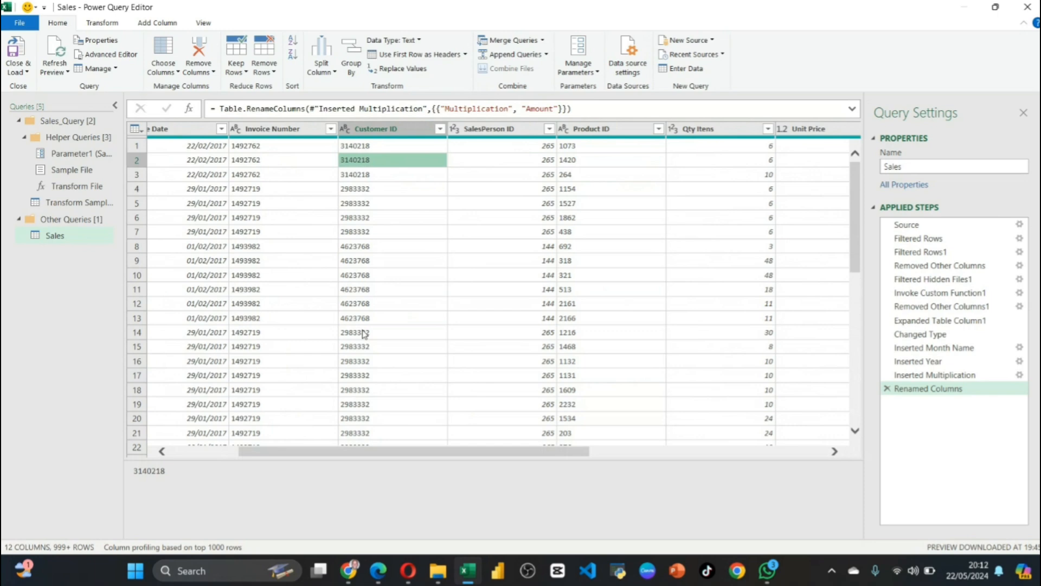
# Close and load the Power Query Editor and open DimensionTables.xlsx from the Sales Vs Target Data folder
pyautogui.click(437, 570)
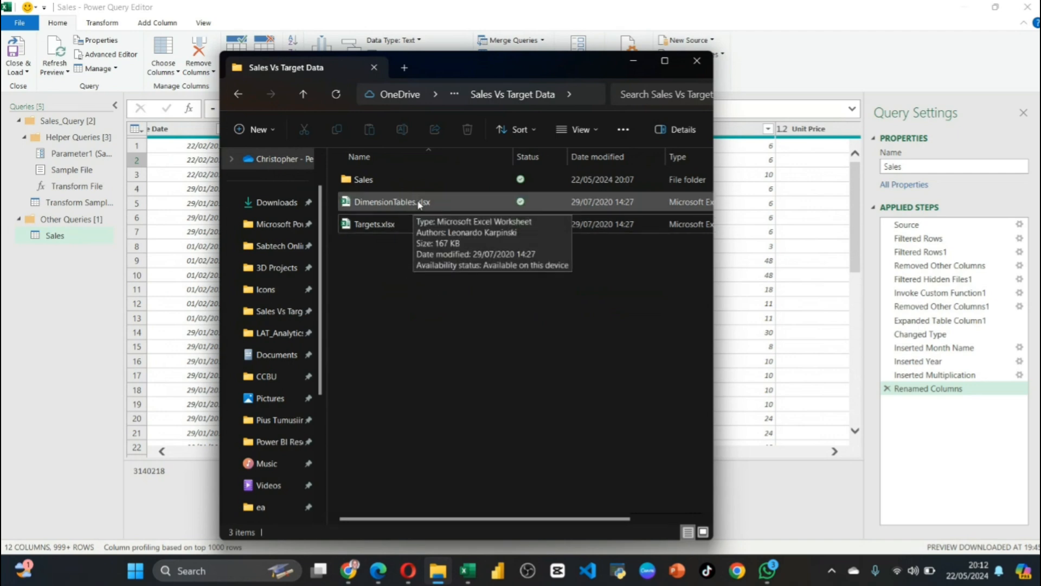
pyautogui.click(419, 204)
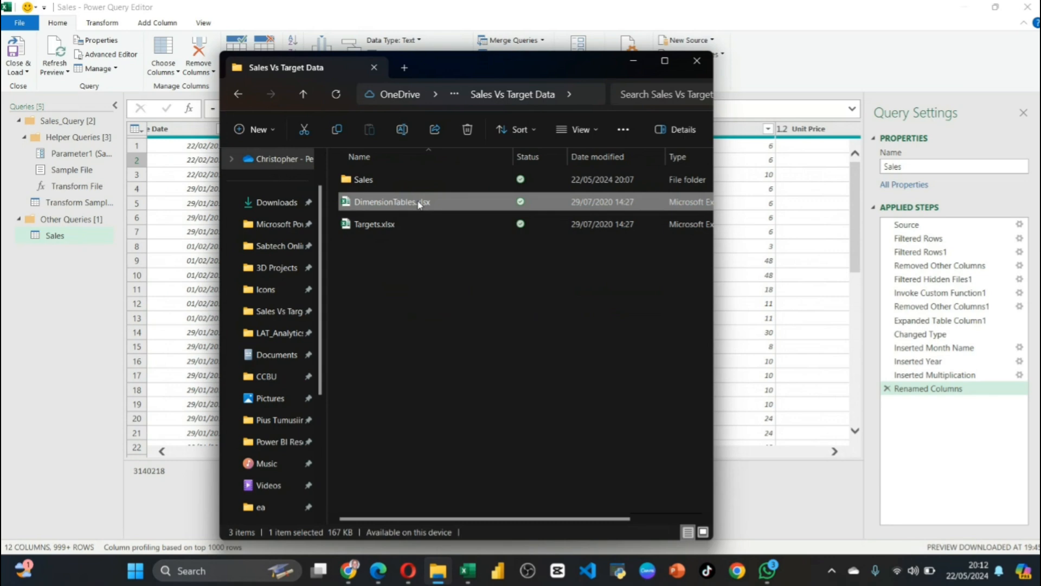
pyautogui.click(807, 39)
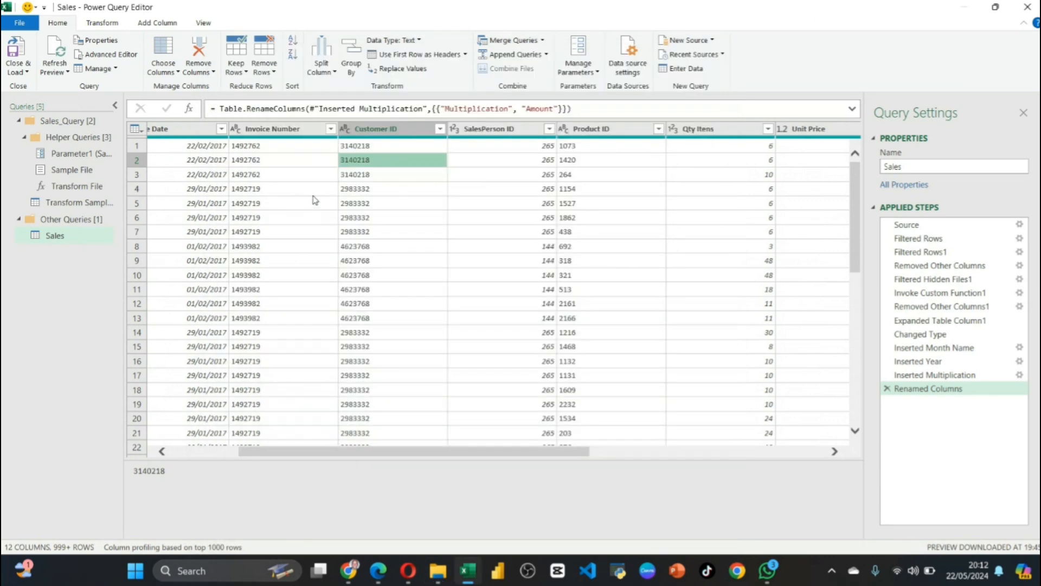
pyautogui.click(440, 569)
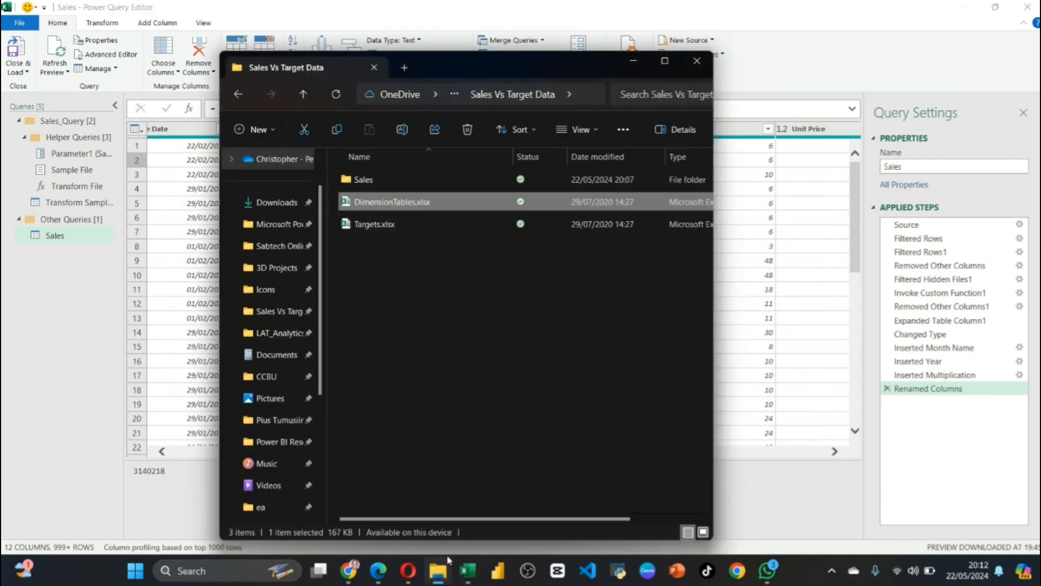
pyautogui.doubleClick(379, 209)
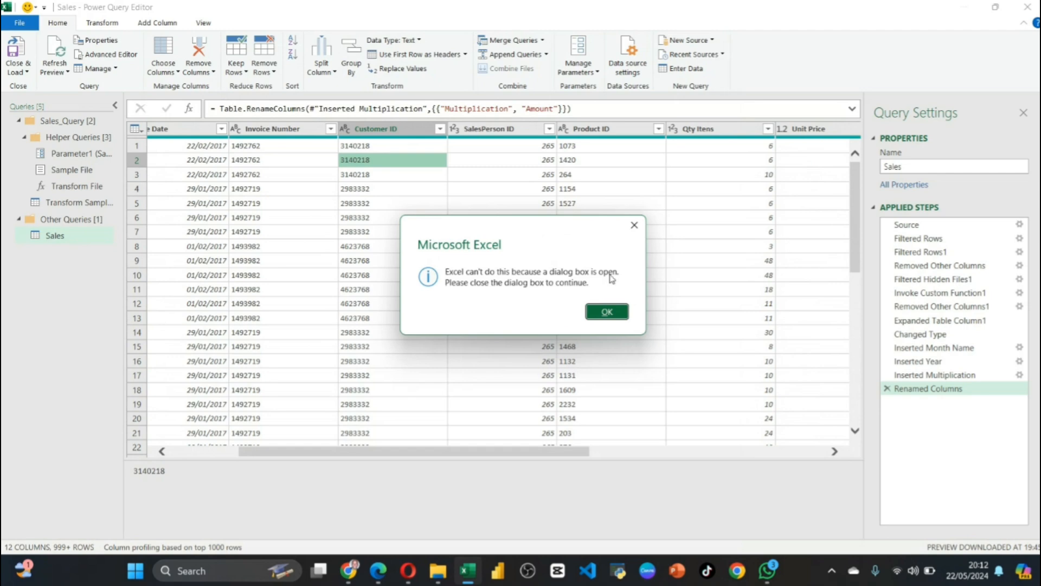
pyautogui.click(634, 225)
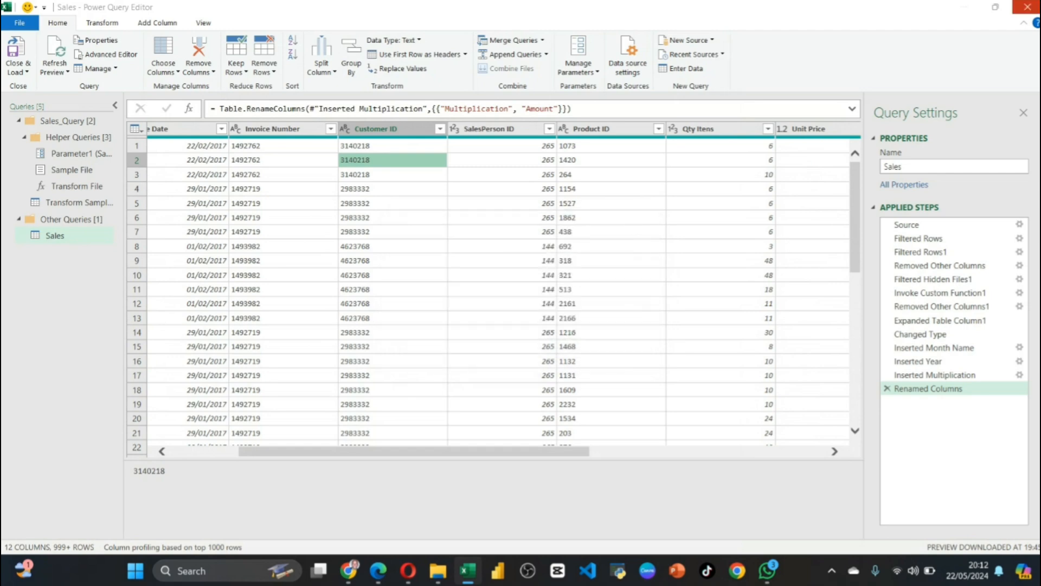
pyautogui.click(19, 52)
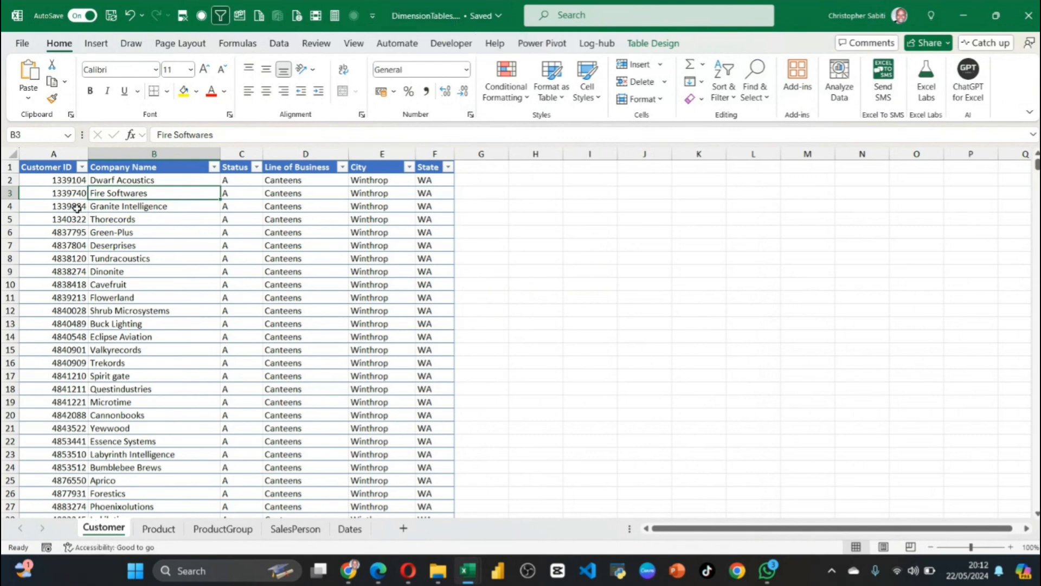
# Examine the Customer ID, Company Name, Status and Line of Business columns on the Customer sheet
pyautogui.moveTo(58, 180); pyautogui.dragTo(60, 259)
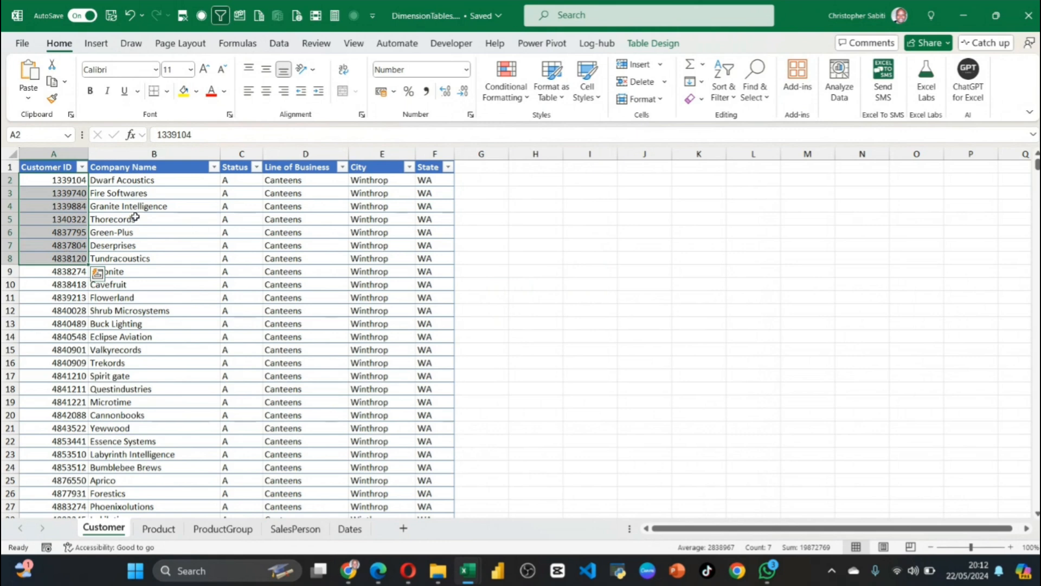
pyautogui.click(135, 217)
pyautogui.click(248, 205)
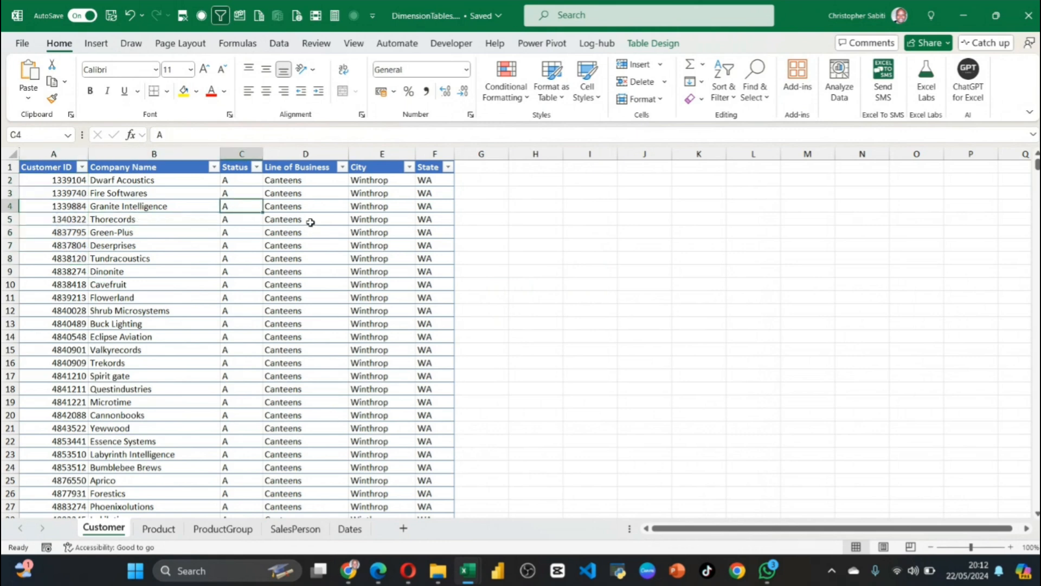
pyautogui.click(306, 192)
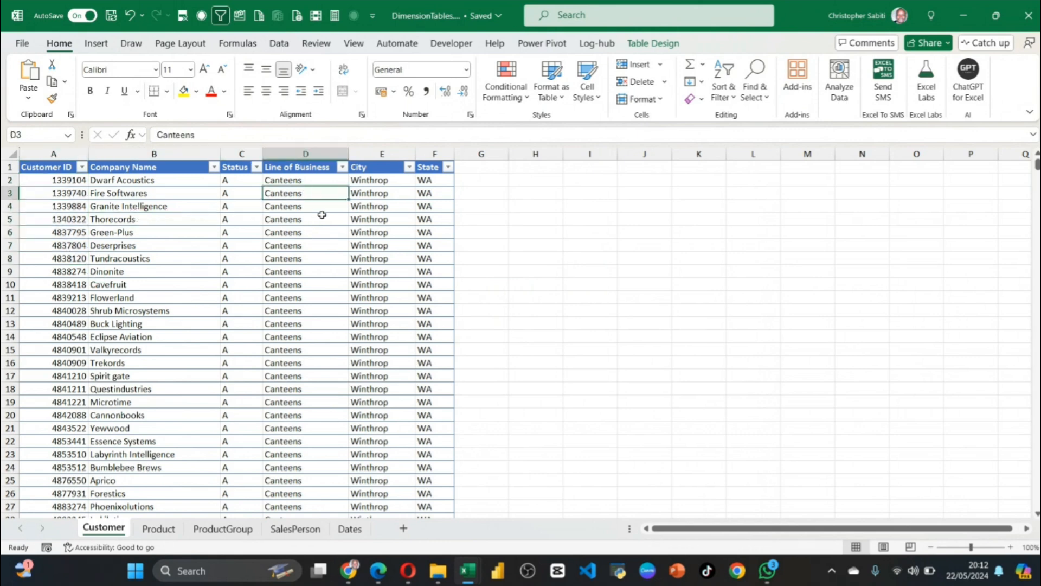
# Examine the City column and one complete customer record across all columns on the Customer sheet
pyautogui.click(369, 220)
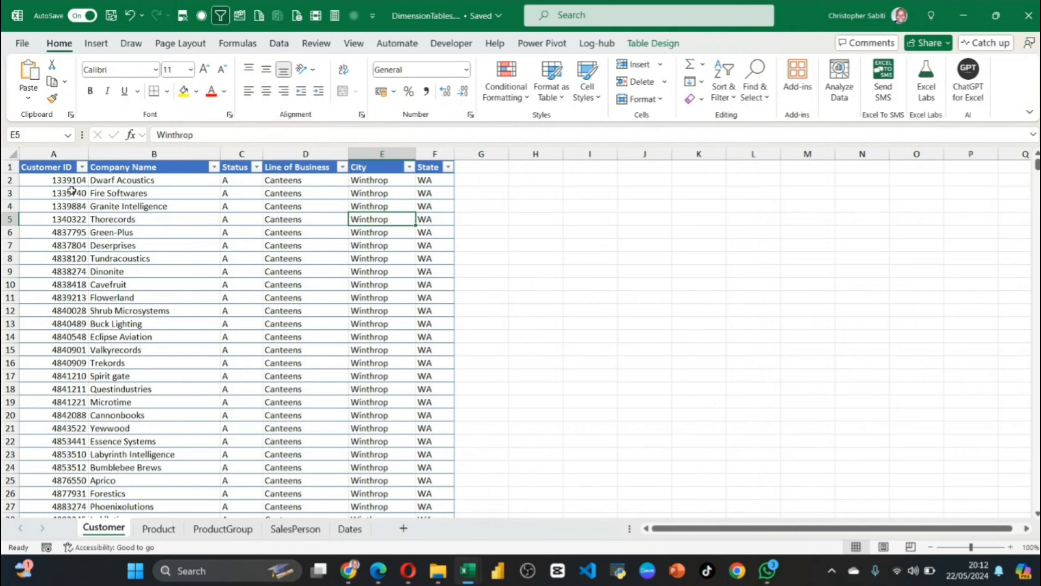
pyautogui.moveTo(64, 192); pyautogui.dragTo(434, 196)
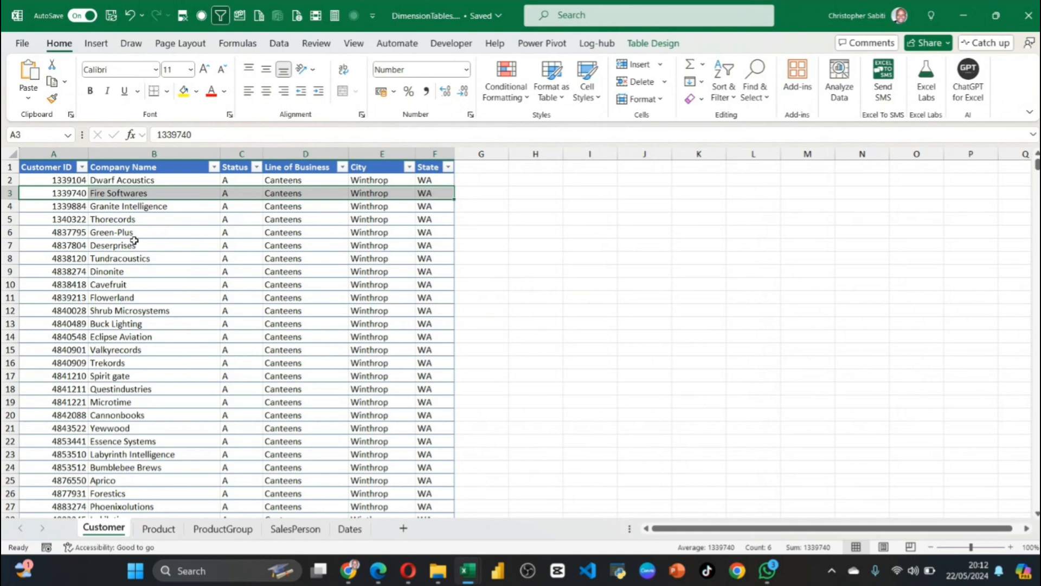
pyautogui.moveTo(72, 191); pyautogui.dragTo(442, 193)
# Examine the Product ID, Product and Group ID columns on the Product sheet
pyautogui.click(159, 529)
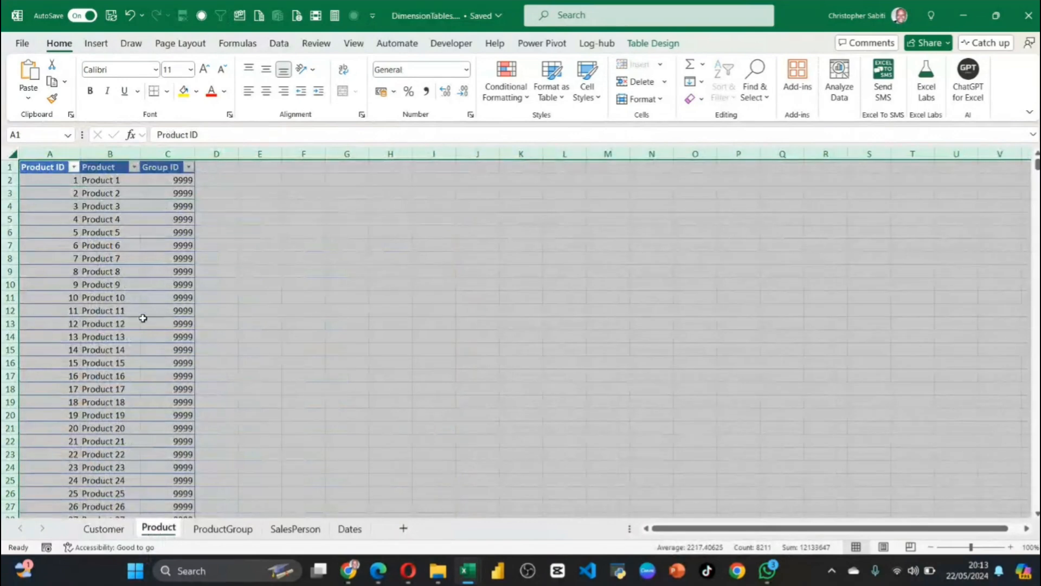
pyautogui.click(76, 192)
pyautogui.moveTo(110, 183); pyautogui.dragTo(114, 296)
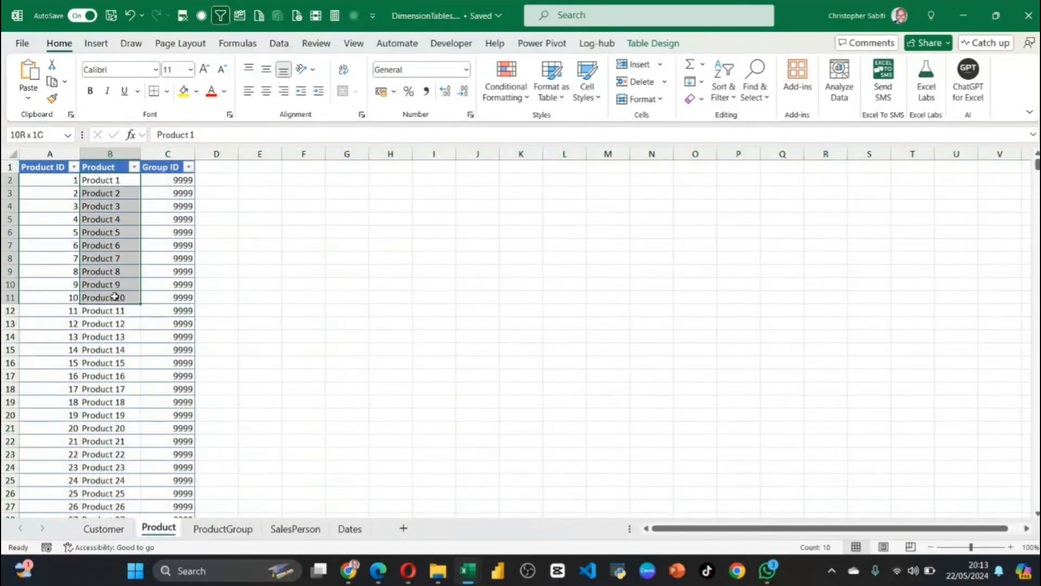
pyautogui.moveTo(172, 184); pyautogui.dragTo(139, 325)
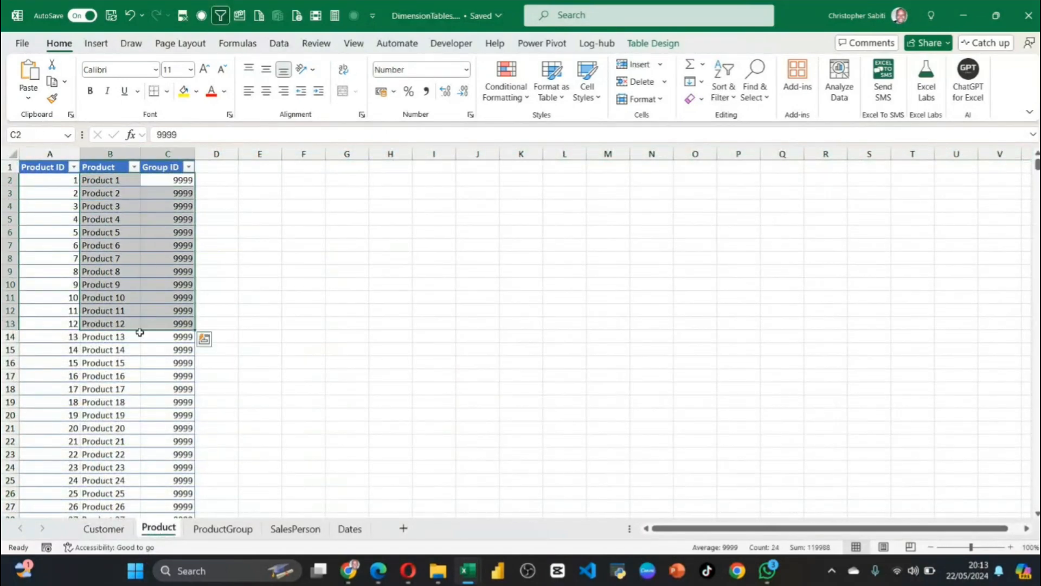
pyautogui.click(171, 228)
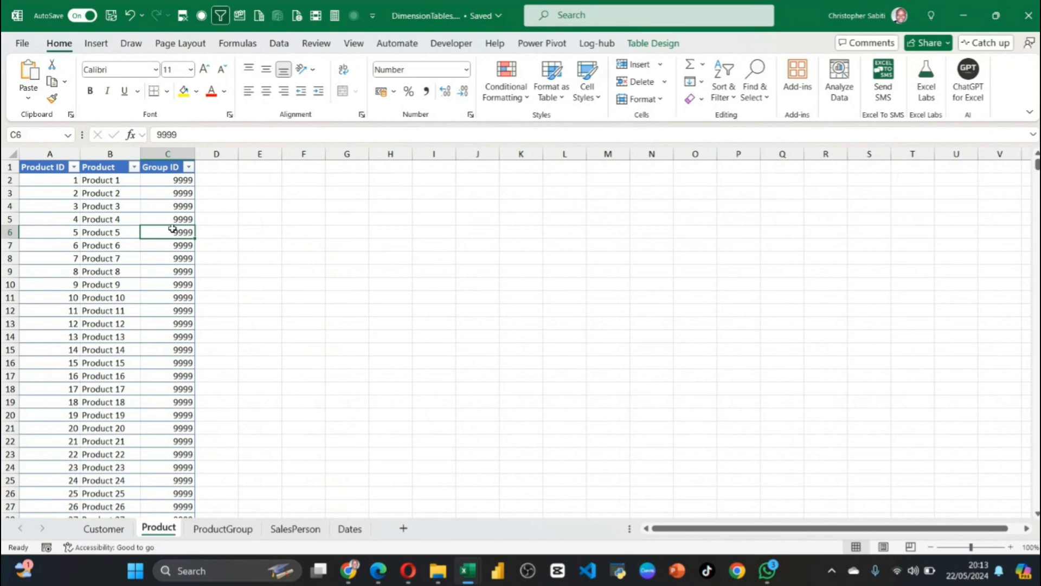
# Examine the Group ID and Group columns on the ProductGroup sheet
pyautogui.click(218, 529)
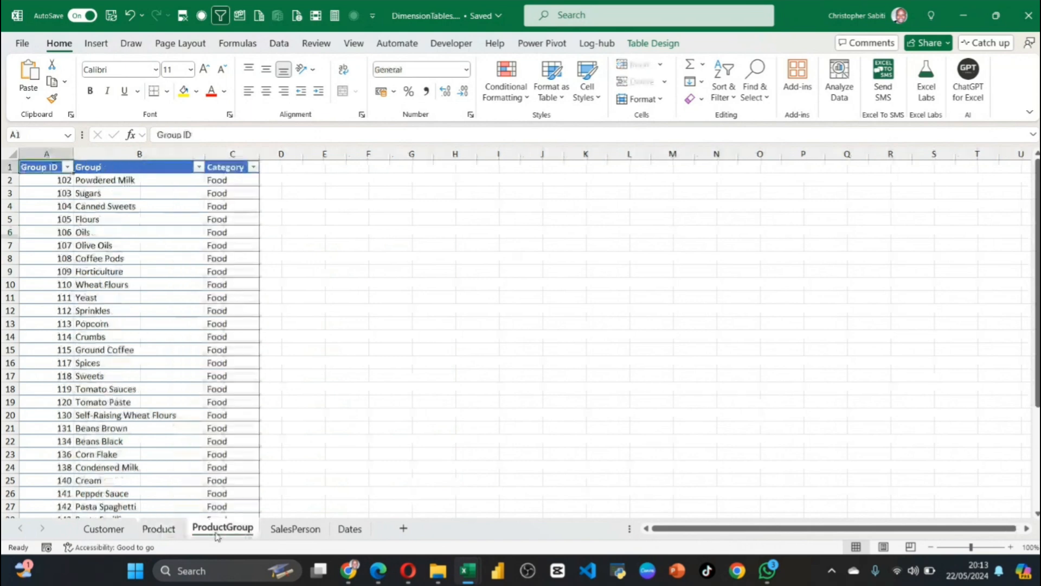
pyautogui.moveTo(66, 194); pyautogui.dragTo(68, 293)
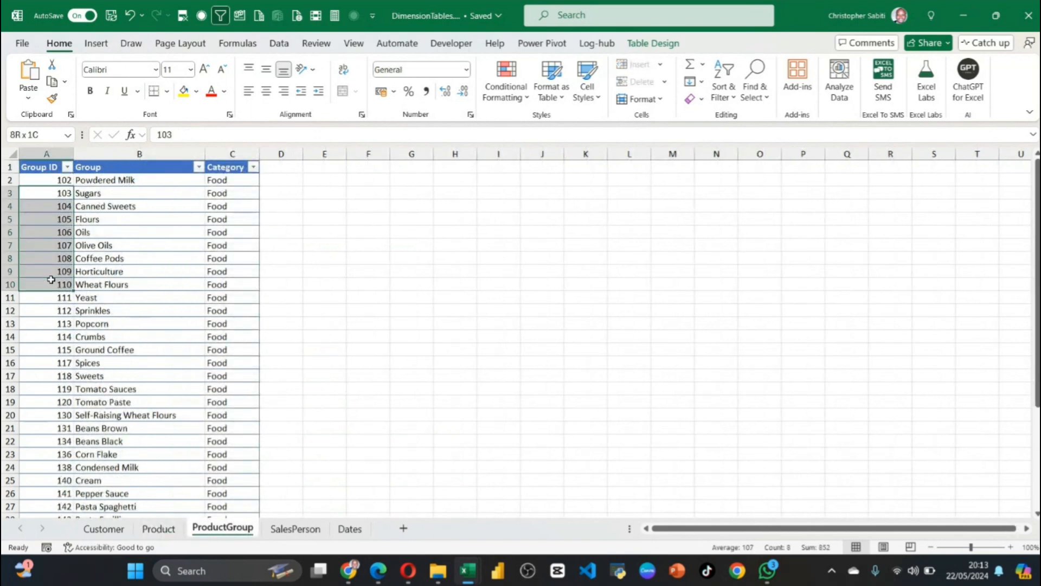
pyautogui.click(121, 192)
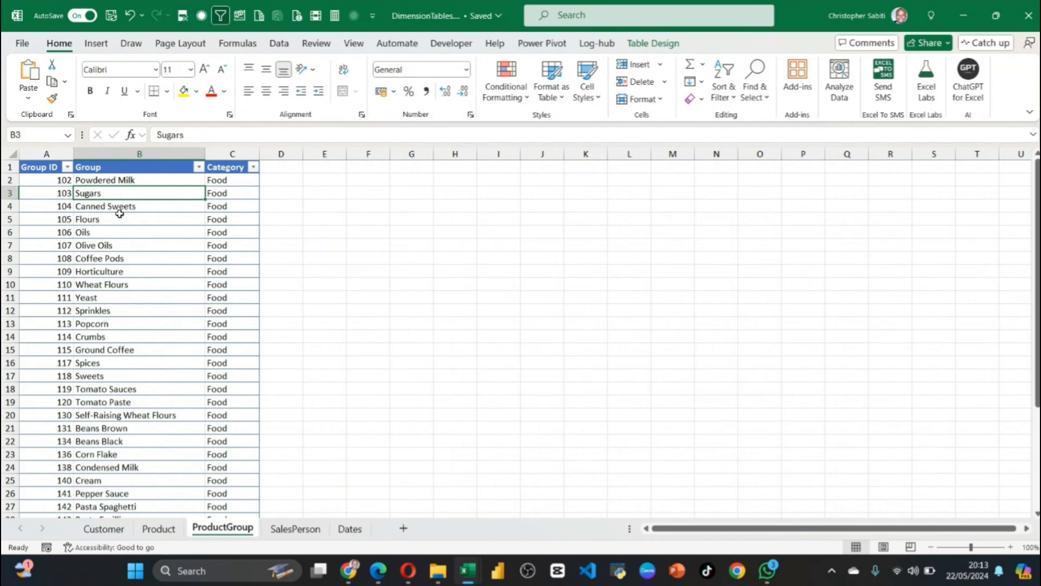
# Examine the salesperson, supervisor, manager and team columns across all records on the SalesPerson sheet
pyautogui.click(295, 529)
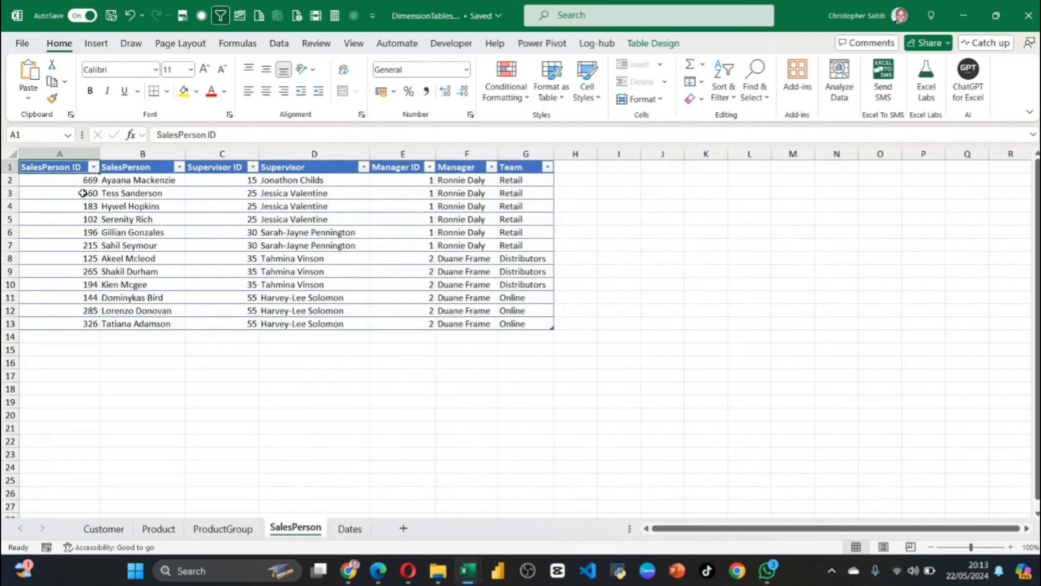
pyautogui.moveTo(76, 181); pyautogui.dragTo(514, 324)
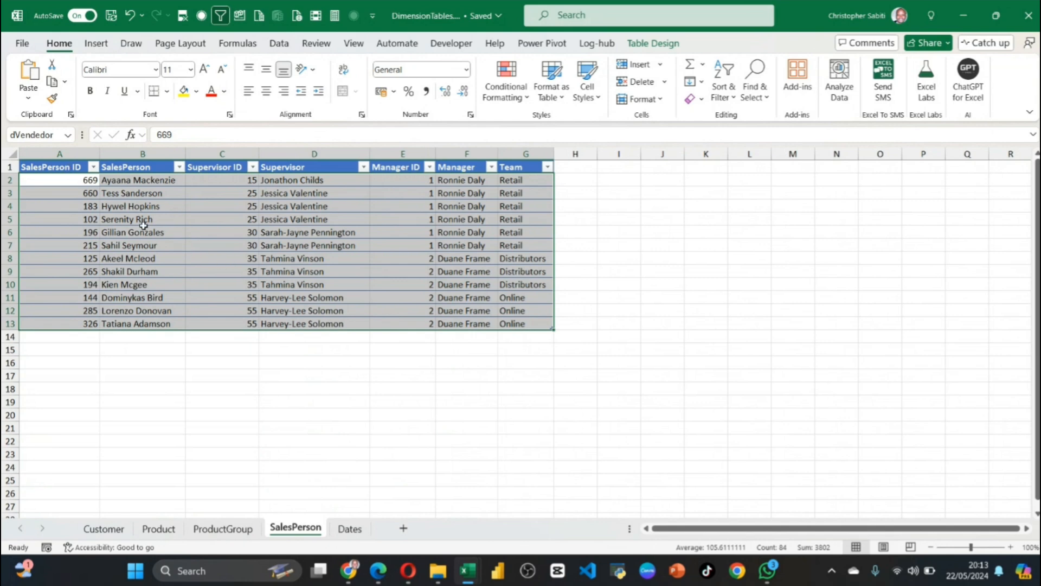
pyautogui.click(285, 324)
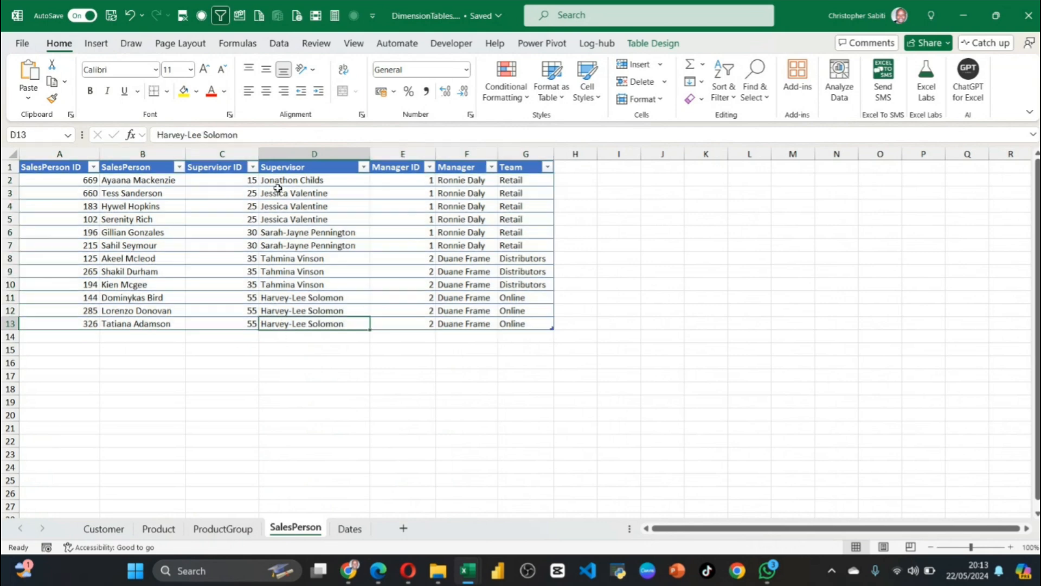
pyautogui.moveTo(280, 181); pyautogui.dragTo(280, 324)
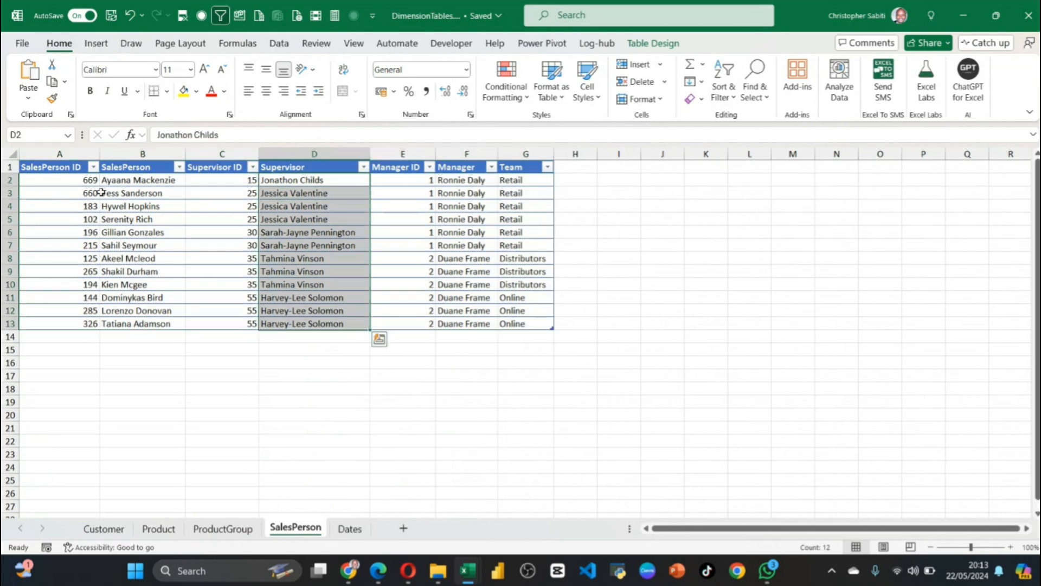
pyautogui.moveTo(91, 181); pyautogui.dragTo(518, 323)
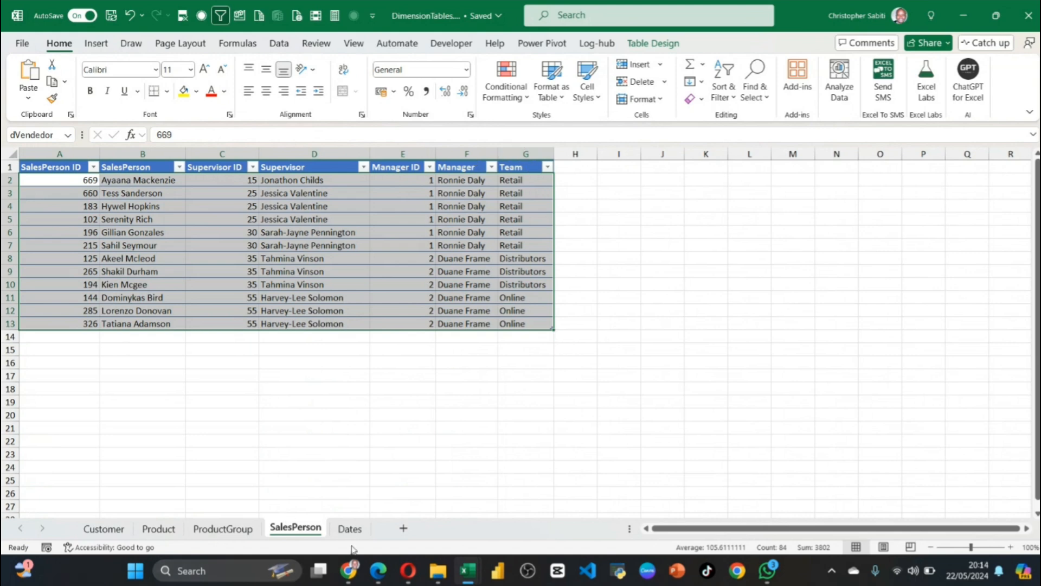
# Look through the Dates, Year, Month Name, Month and Day columns on the Dates sheet
pyautogui.click(350, 528)
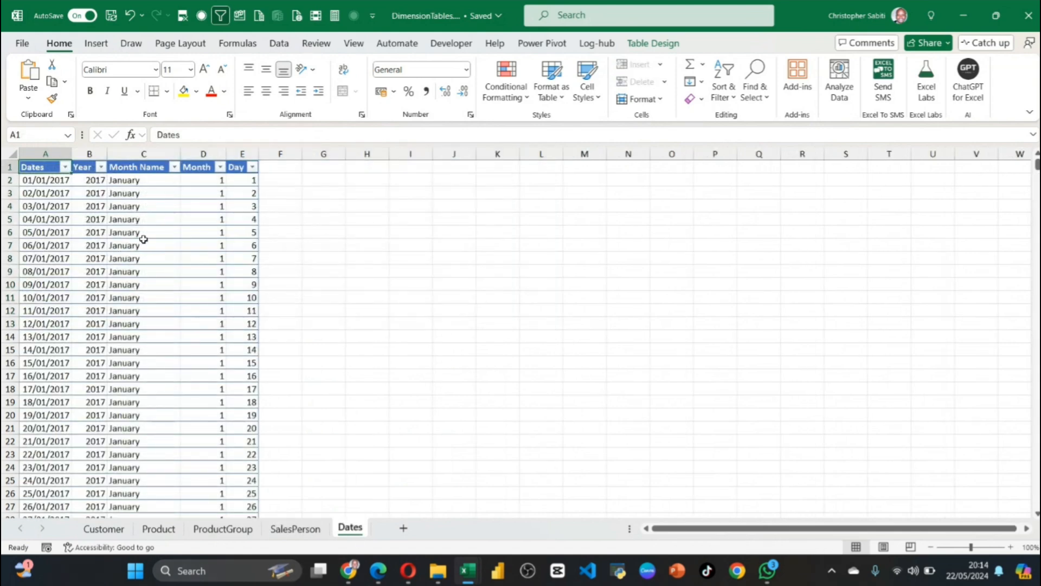
pyautogui.scroll(-10, 157, 304)
pyautogui.scroll(10, 171, 319)
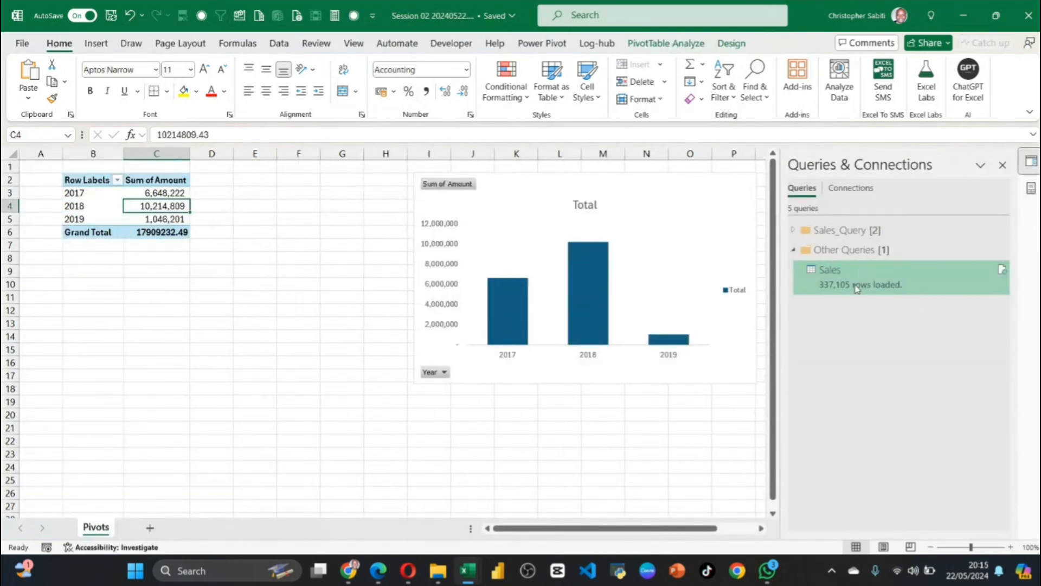
# Open the Sales query in the Power Query Editor and review the available transformation and query-combining commands
pyautogui.doubleClick(857, 289)
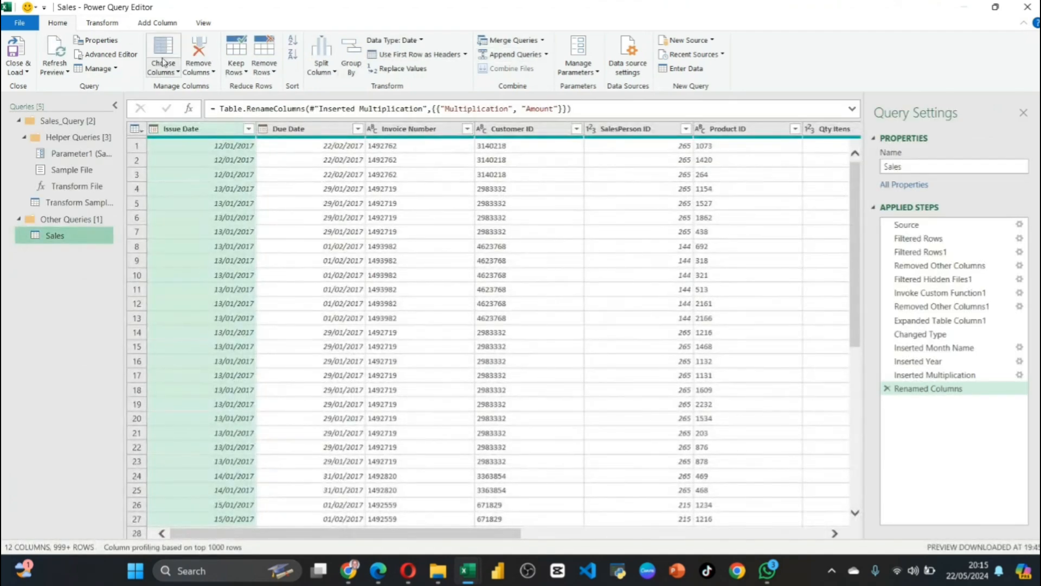
pyautogui.click(102, 22)
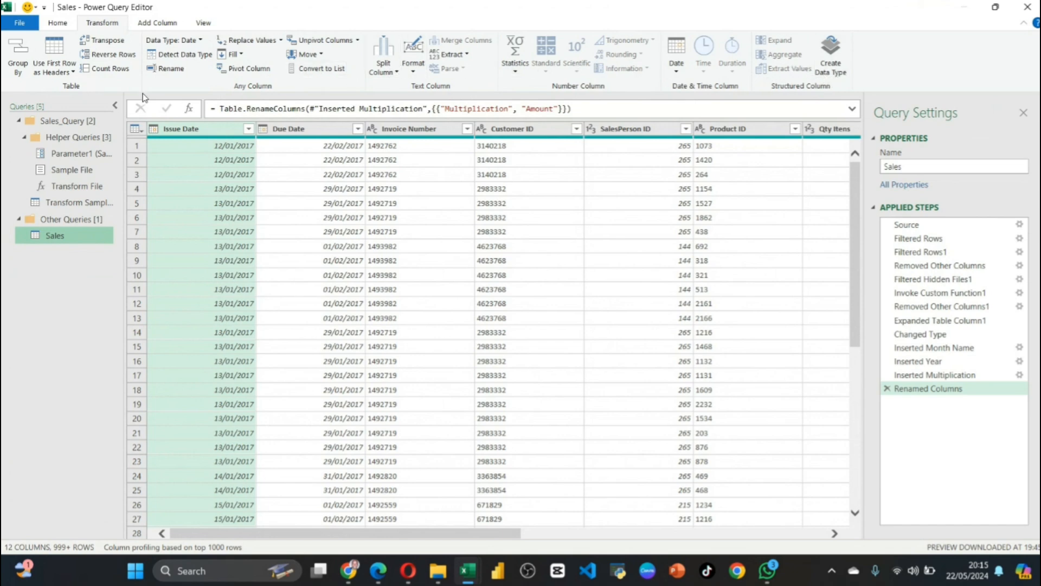
pyautogui.click(59, 25)
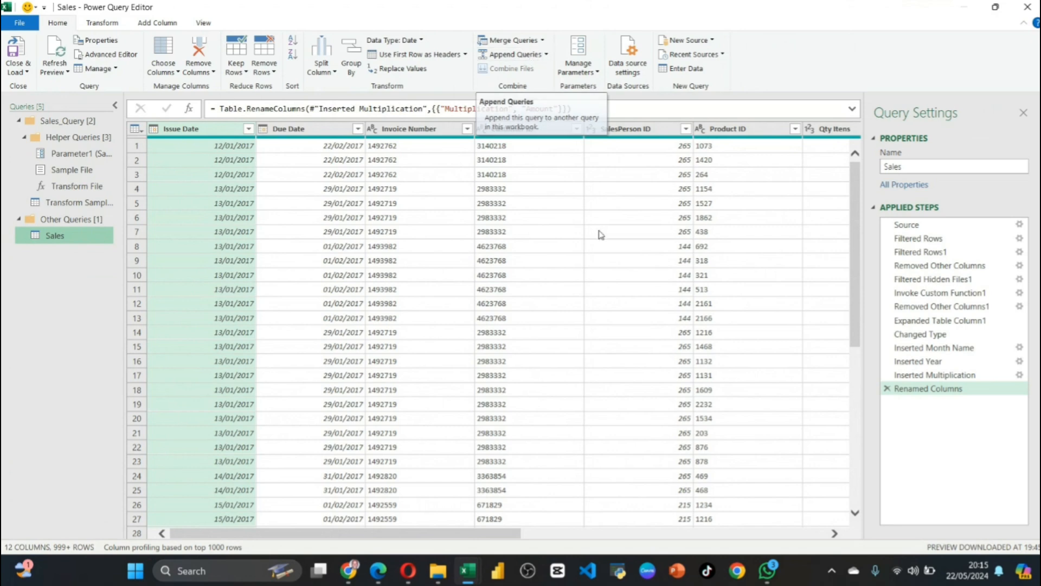
# Check the Dates table in DimensionTables.xlsx, then return to the Sales query and close the Power Query Editor
pyautogui.moveTo(475, 570)
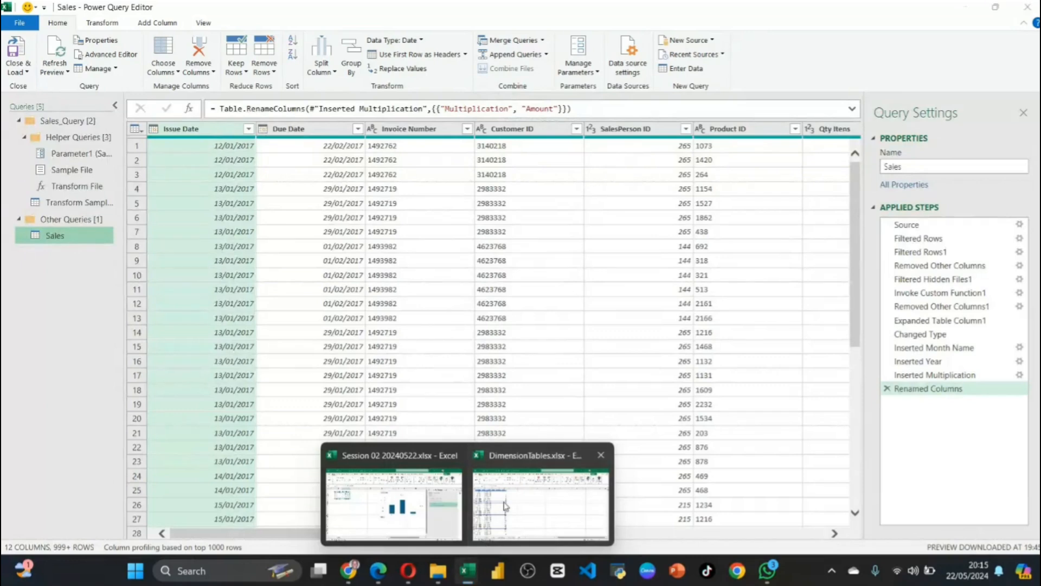
pyautogui.click(486, 537)
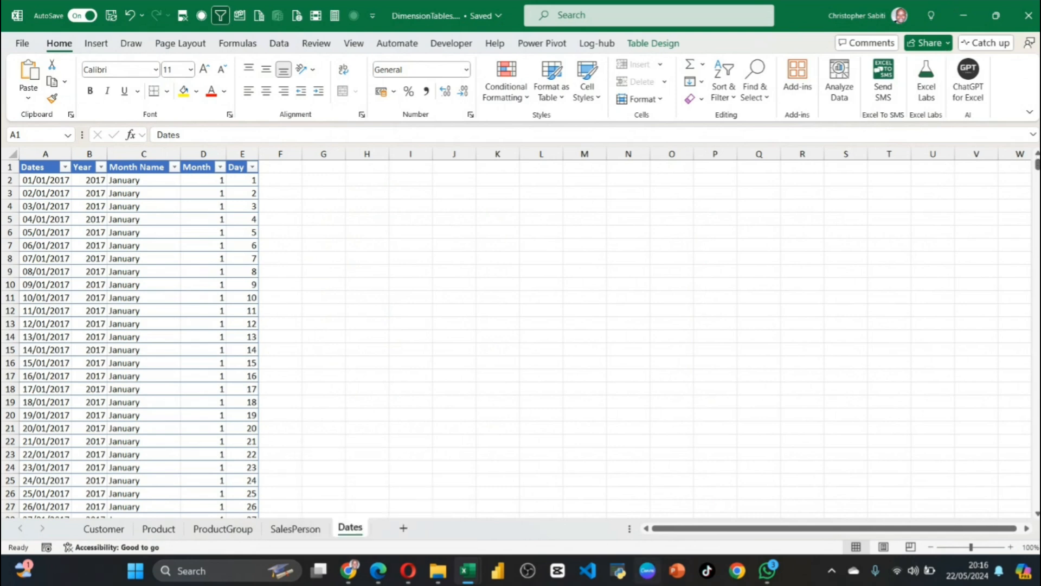
pyautogui.moveTo(467, 577)
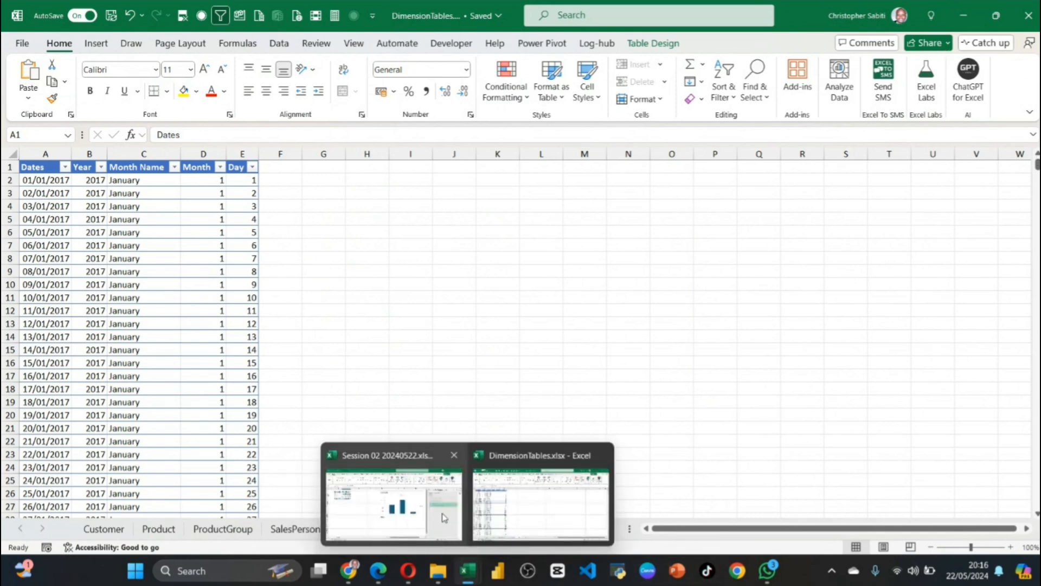
pyautogui.click(412, 488)
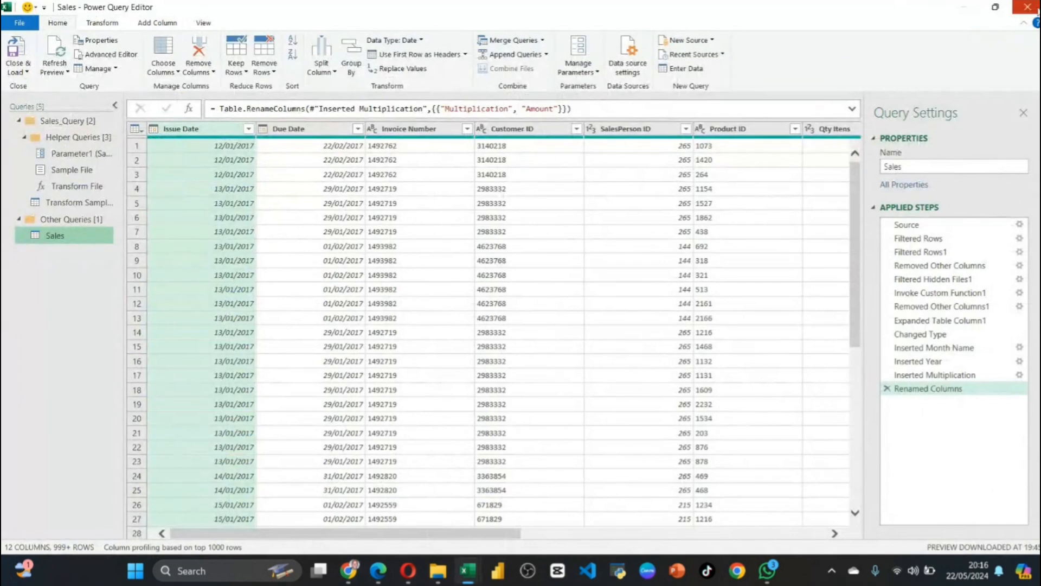
pyautogui.click(1026, 6)
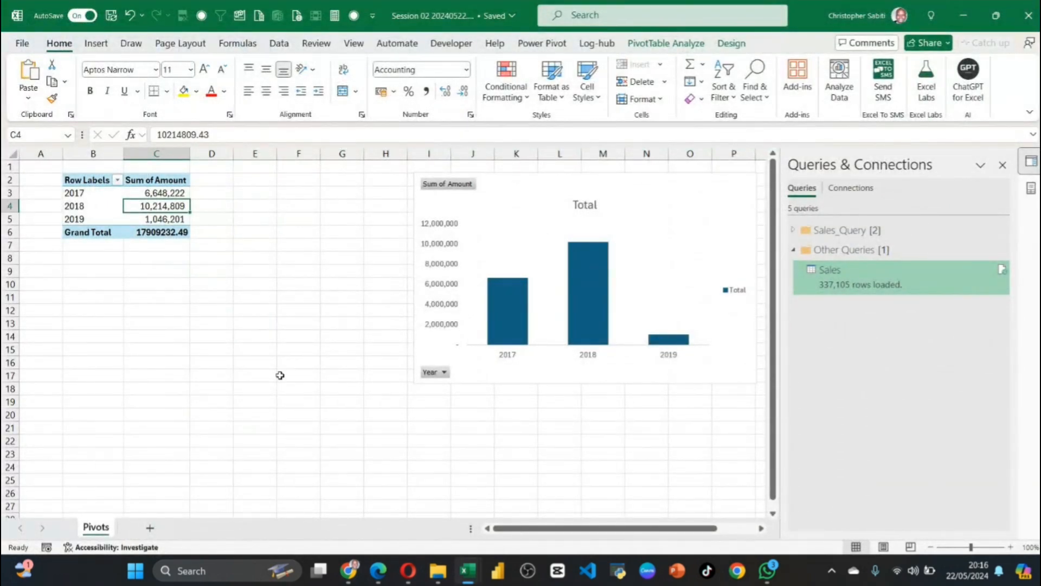
# Switch to DimensionTables.xlsx and review the Dates, Customer, Product, ProductGroup and SalesPerson tables once more
pyautogui.click(316, 275)
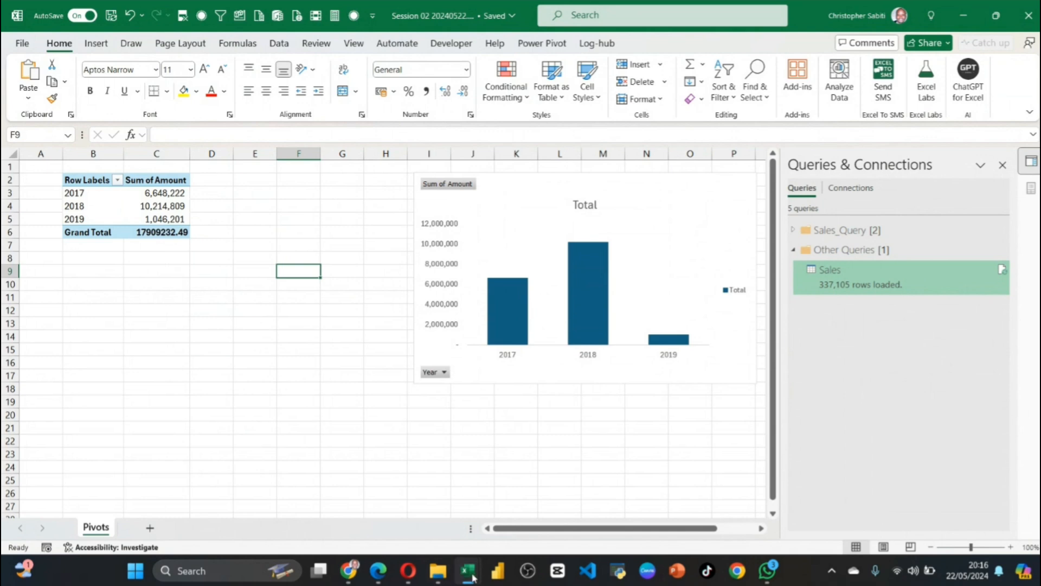
pyautogui.moveTo(468, 575)
pyautogui.click(510, 510)
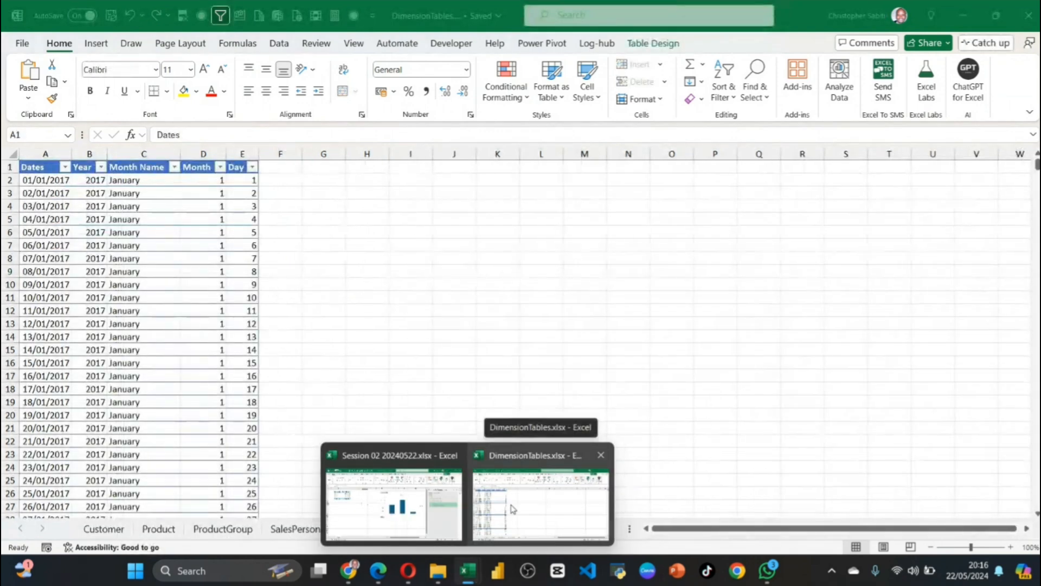
pyautogui.click(139, 222)
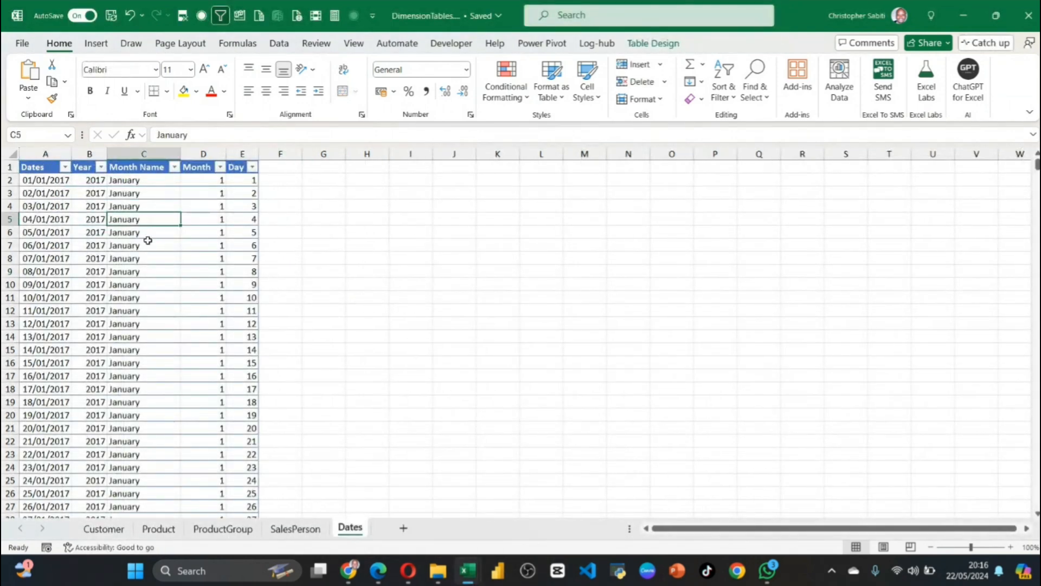
pyautogui.click(104, 529)
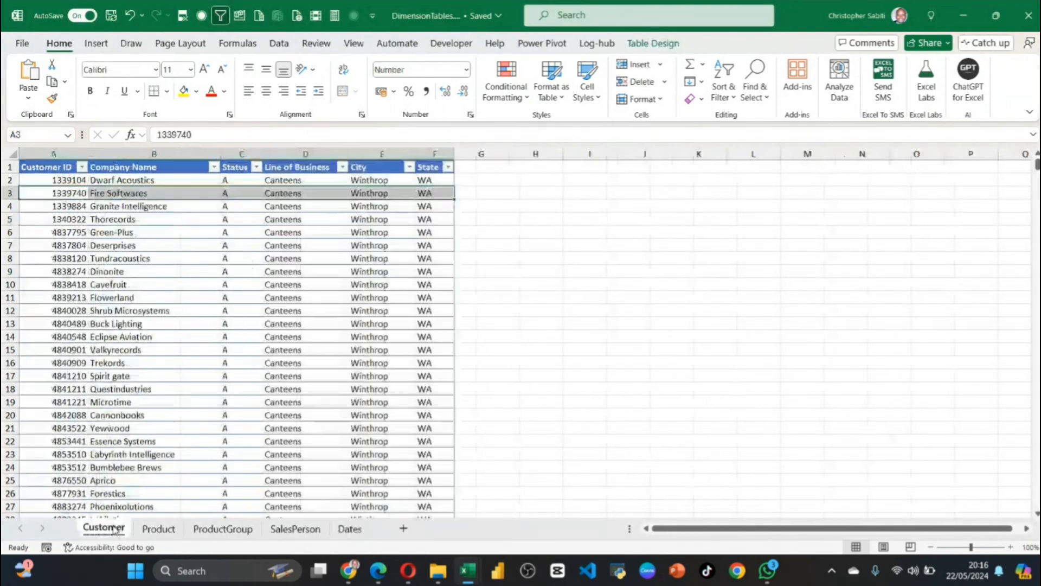
pyautogui.click(63, 231)
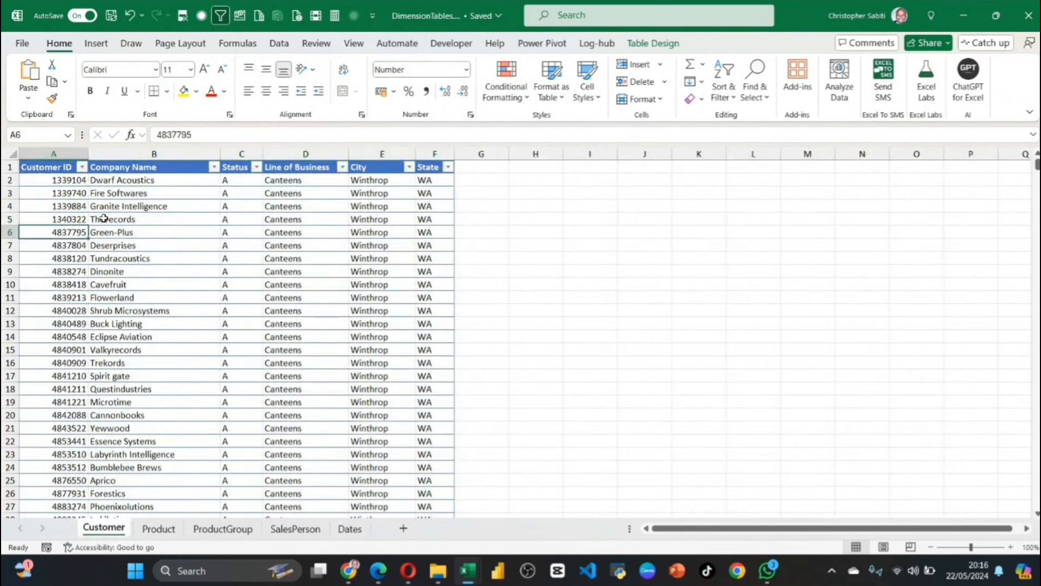
pyautogui.click(157, 529)
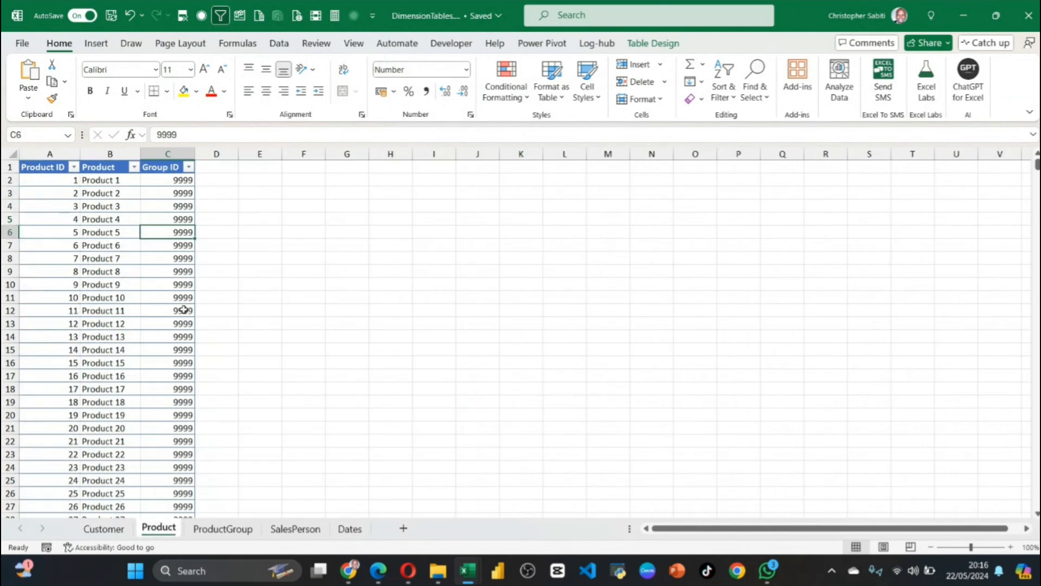
pyautogui.click(222, 534)
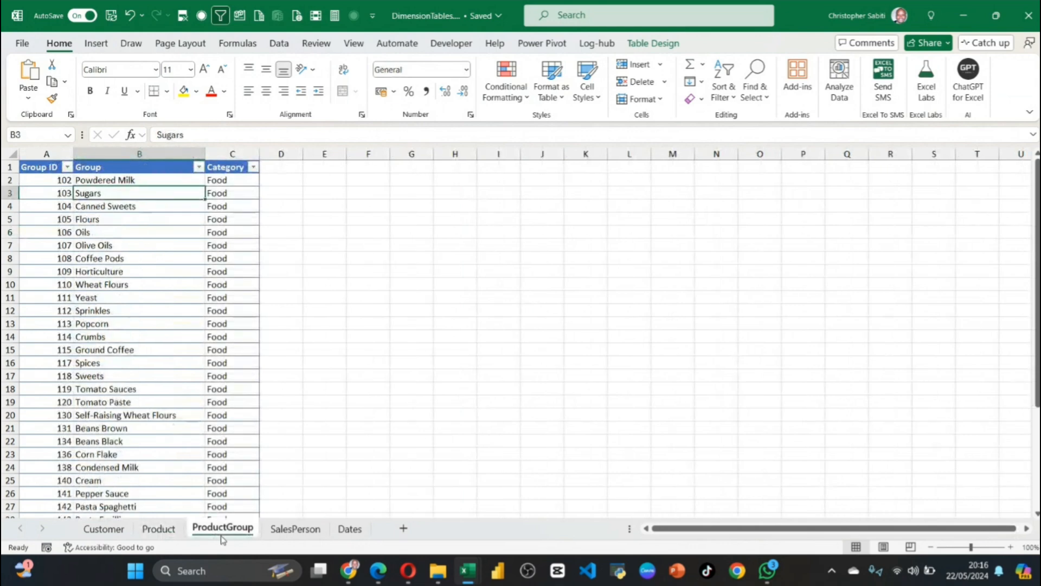
pyautogui.click(293, 529)
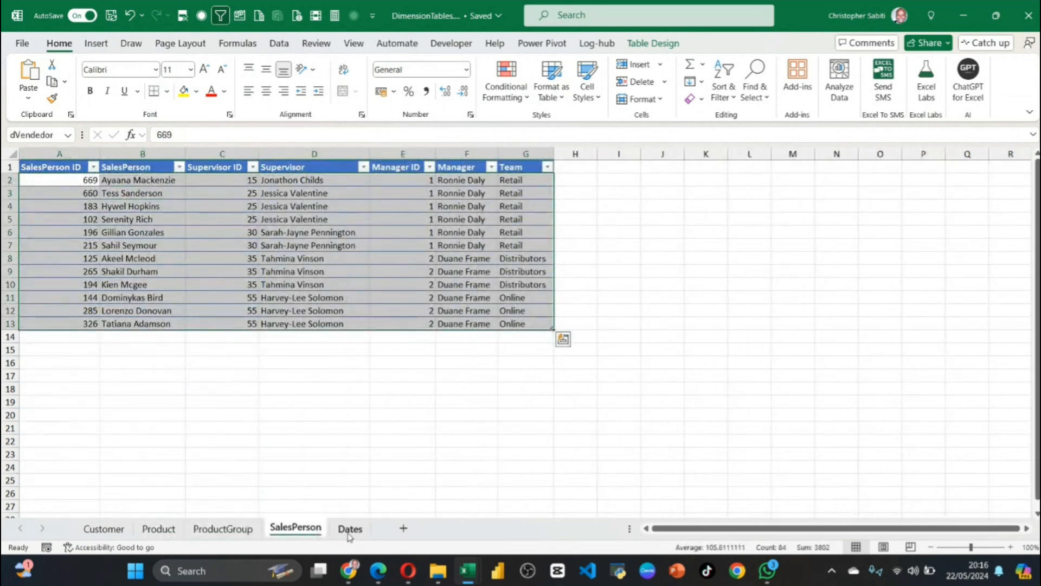
pyautogui.click(331, 272)
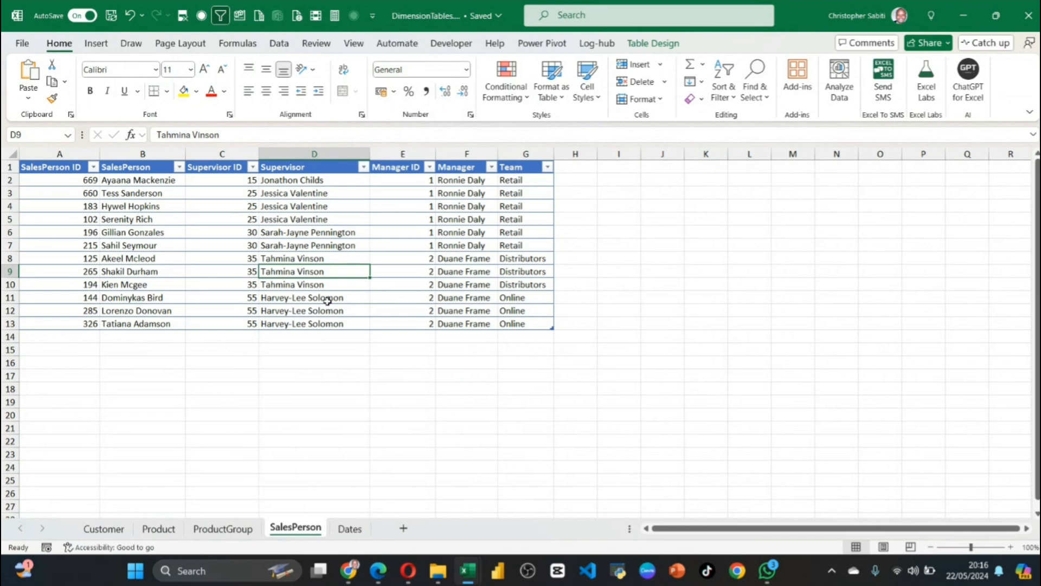
pyautogui.moveTo(467, 569)
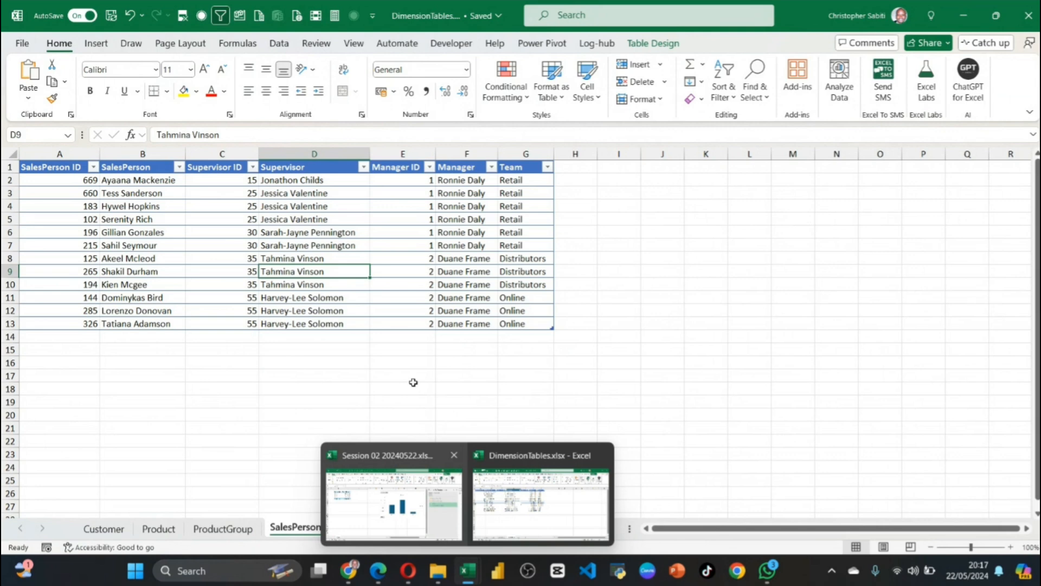
pyautogui.click(249, 401)
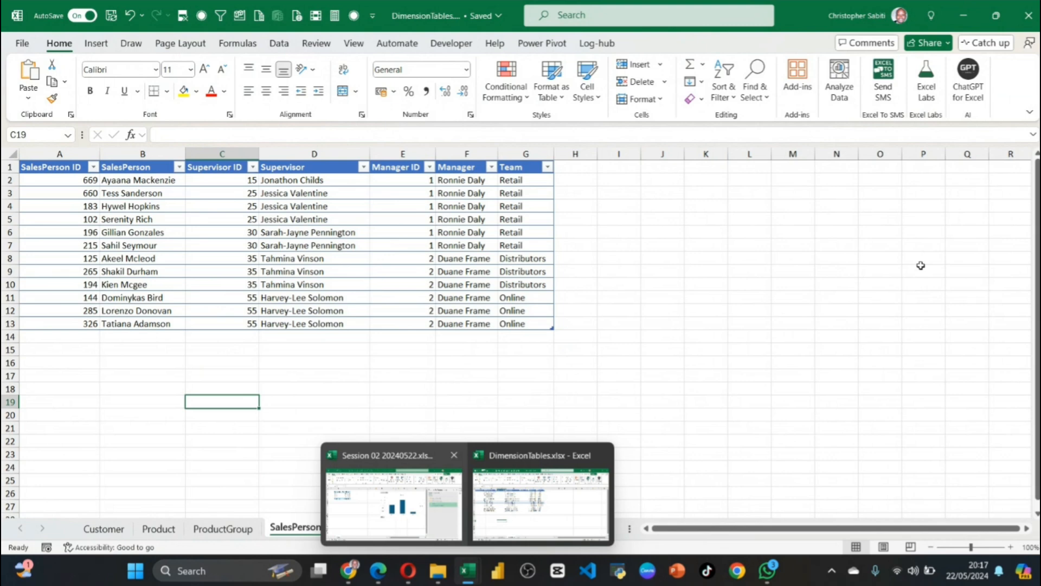
# Examine the salesperson IDs, names and supervisors in the SalesPerson table
pyautogui.moveTo(128, 185); pyautogui.dragTo(130, 240)
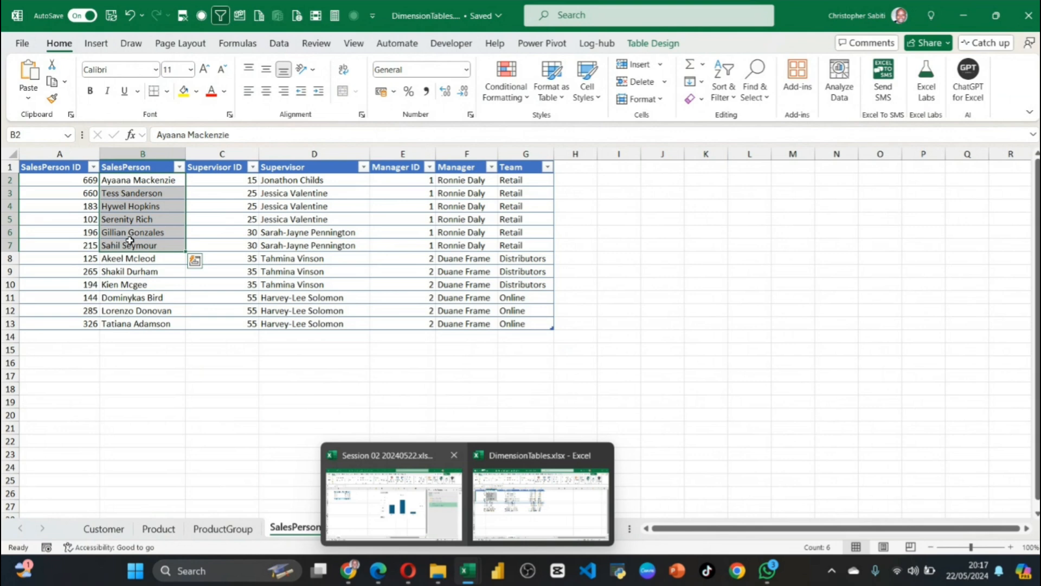
pyautogui.click(131, 218)
pyautogui.click(55, 167)
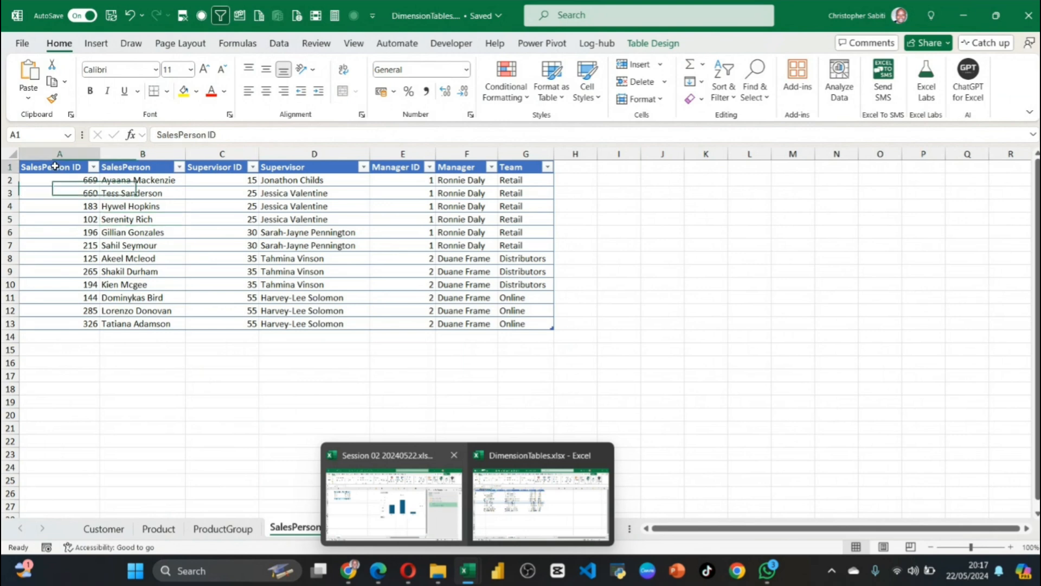
pyautogui.moveTo(55, 167); pyautogui.dragTo(529, 333)
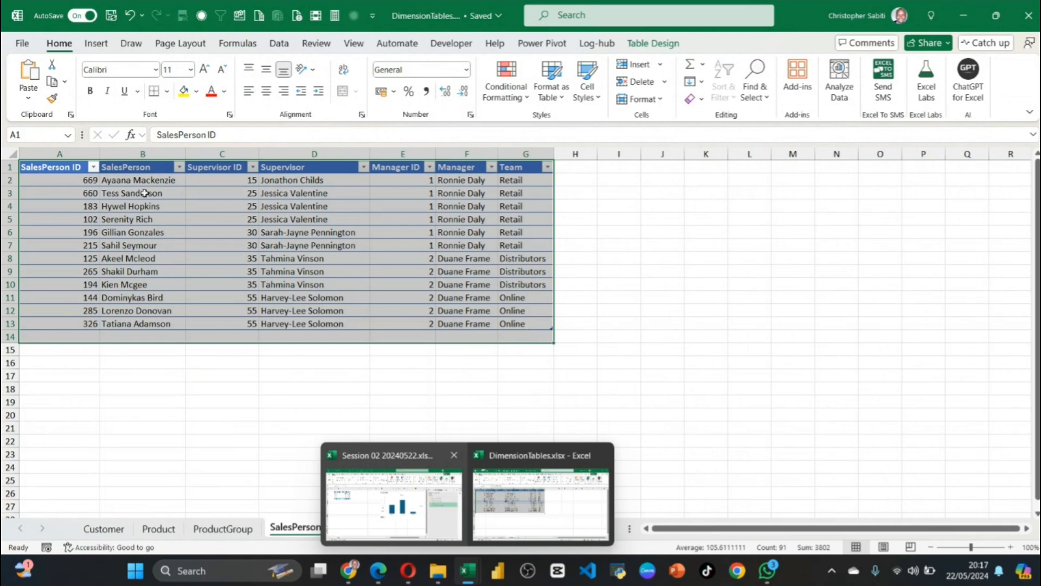
pyautogui.moveTo(89, 185); pyautogui.dragTo(74, 321)
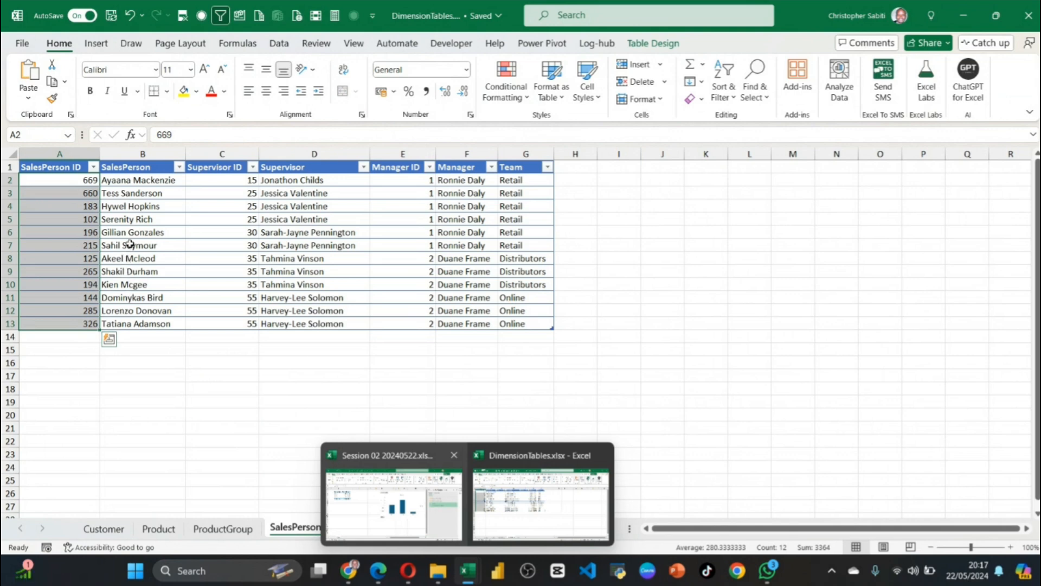
pyautogui.click(130, 192)
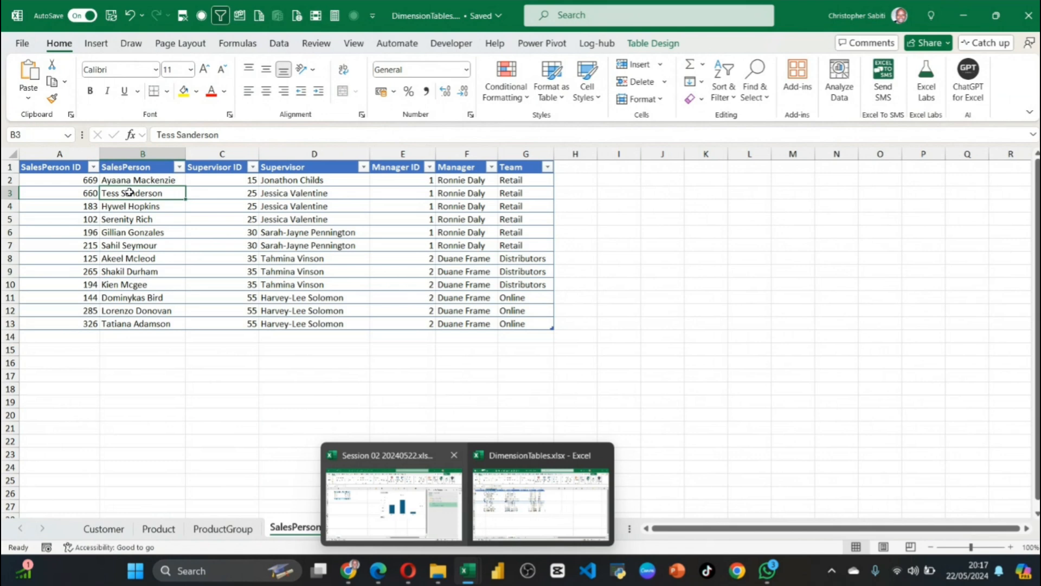
pyautogui.click(342, 258)
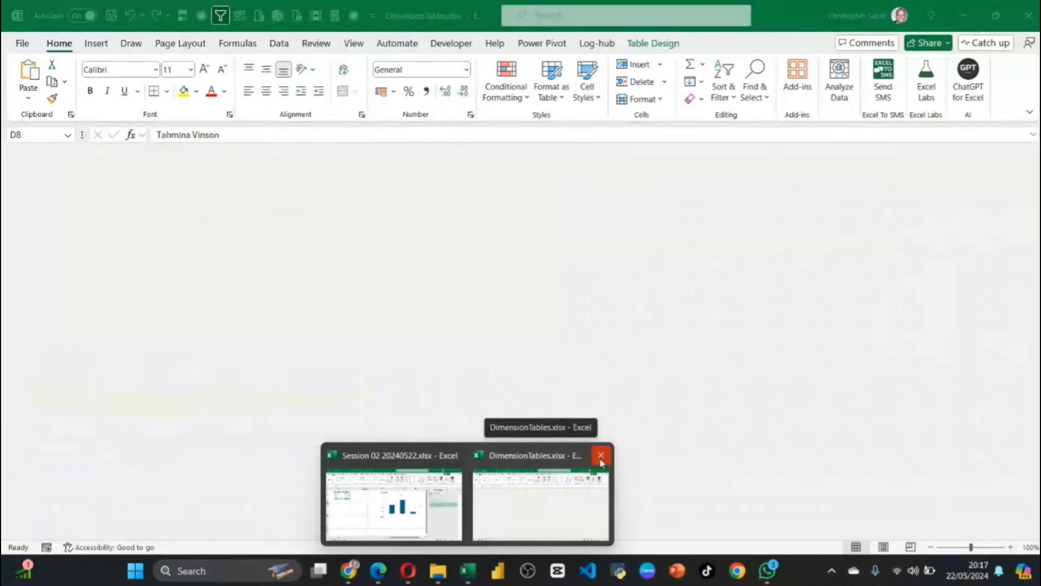
# Close DimensionTables.xlsx and move the pivot chart on the Pivots sheet beside the pivot table, starting at column E
pyautogui.click(601, 460)
pyautogui.click(515, 185)
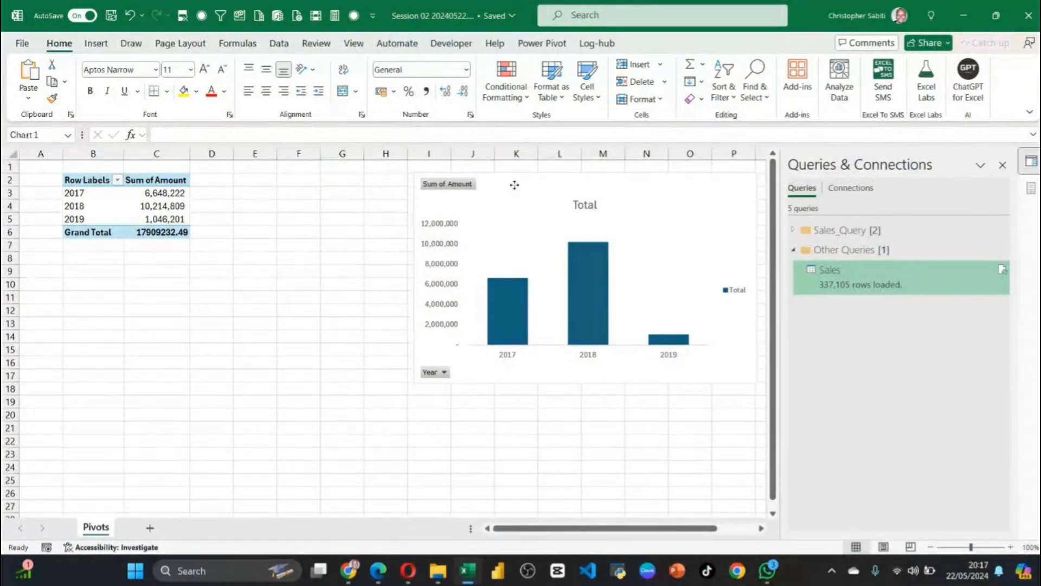
pyautogui.moveTo(514, 185); pyautogui.dragTo(341, 176)
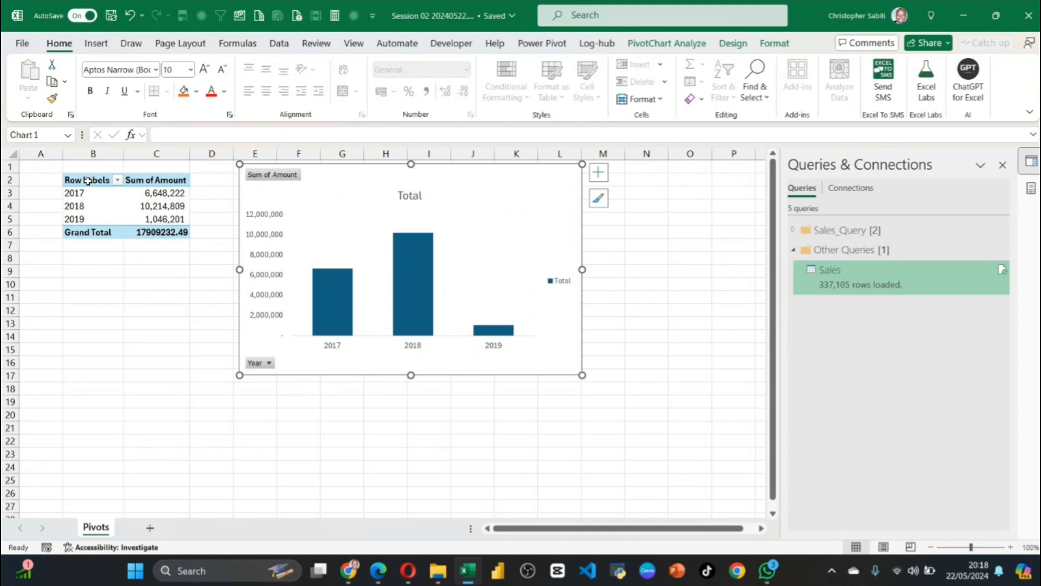
pyautogui.click(145, 296)
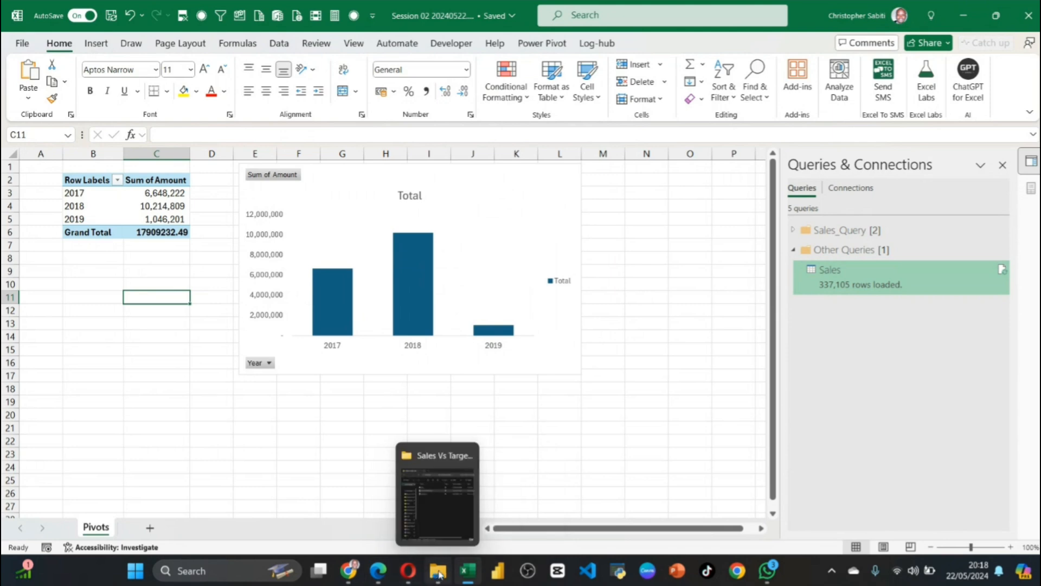
# Check the files in the Sales Vs Target Data folder and review the file sources available for importing data
pyautogui.click(438, 570)
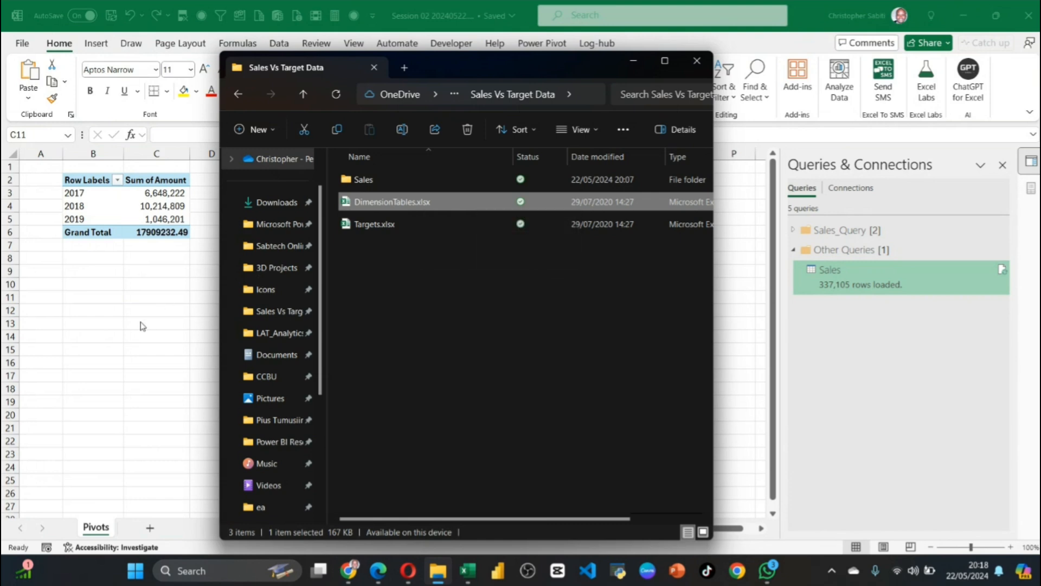
pyautogui.click(156, 302)
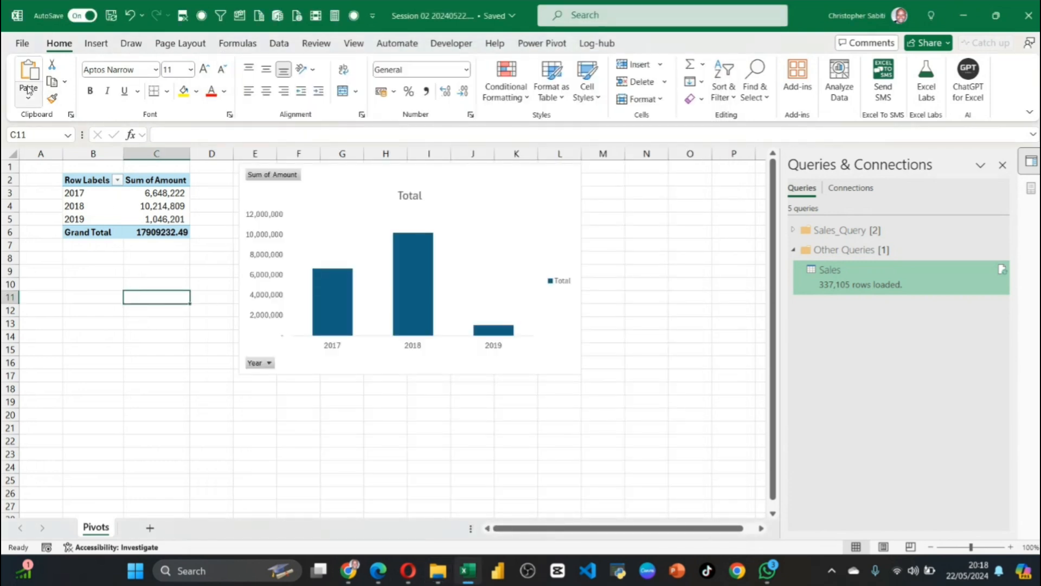
pyautogui.click(280, 44)
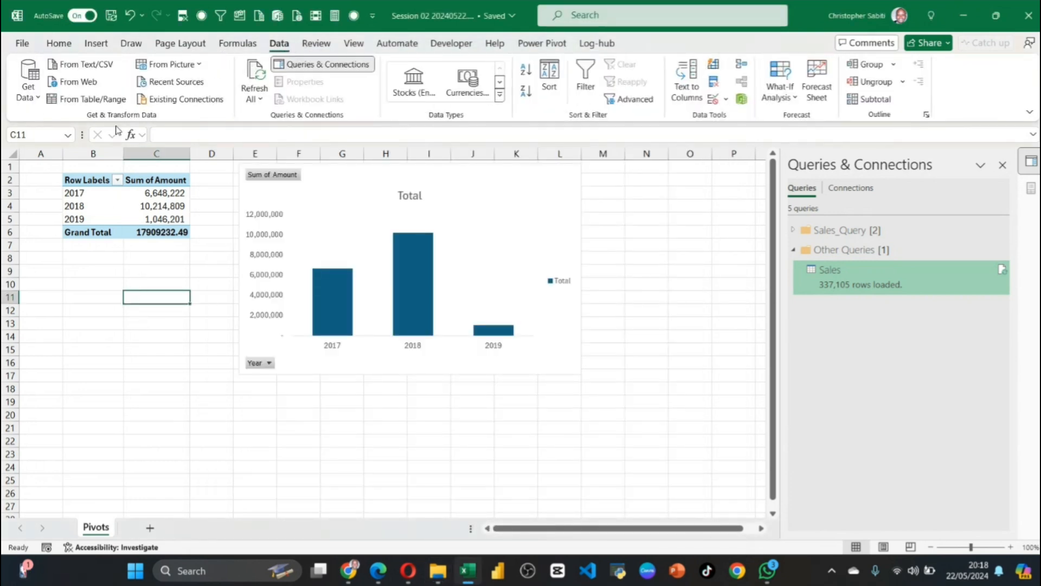
pyautogui.click(38, 99)
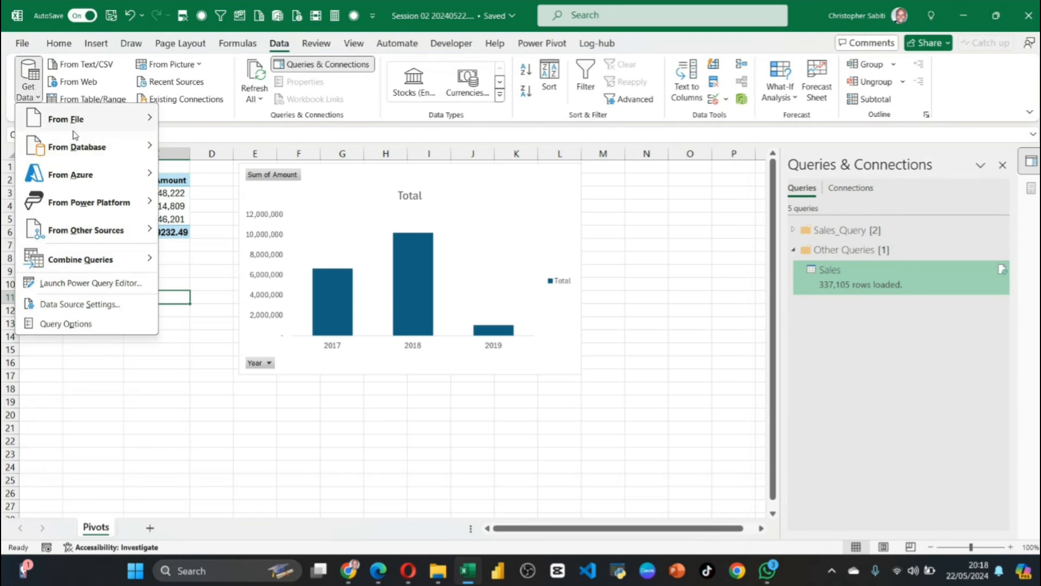
pyautogui.moveTo(79, 122)
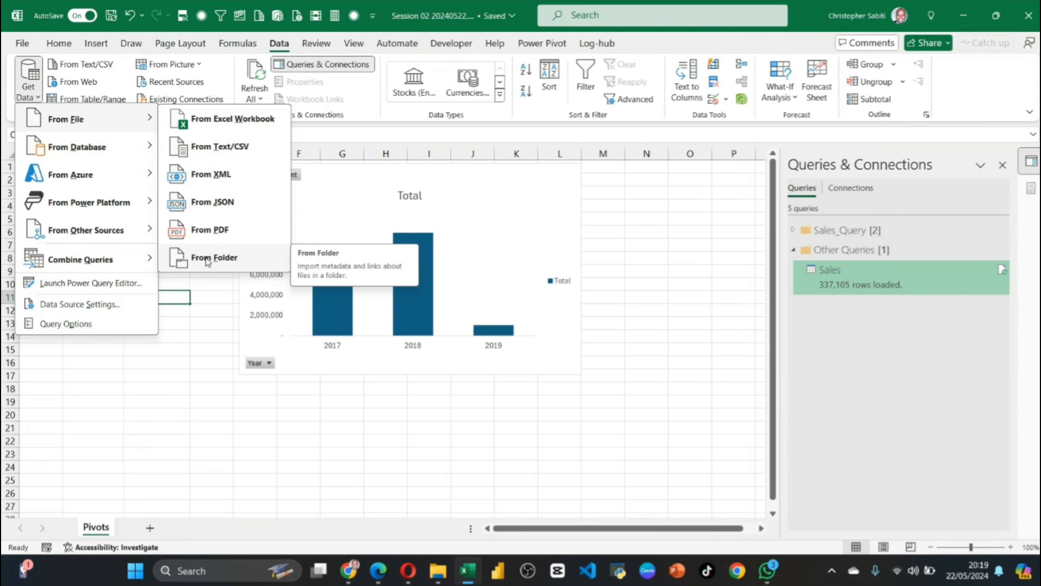
pyautogui.click(184, 344)
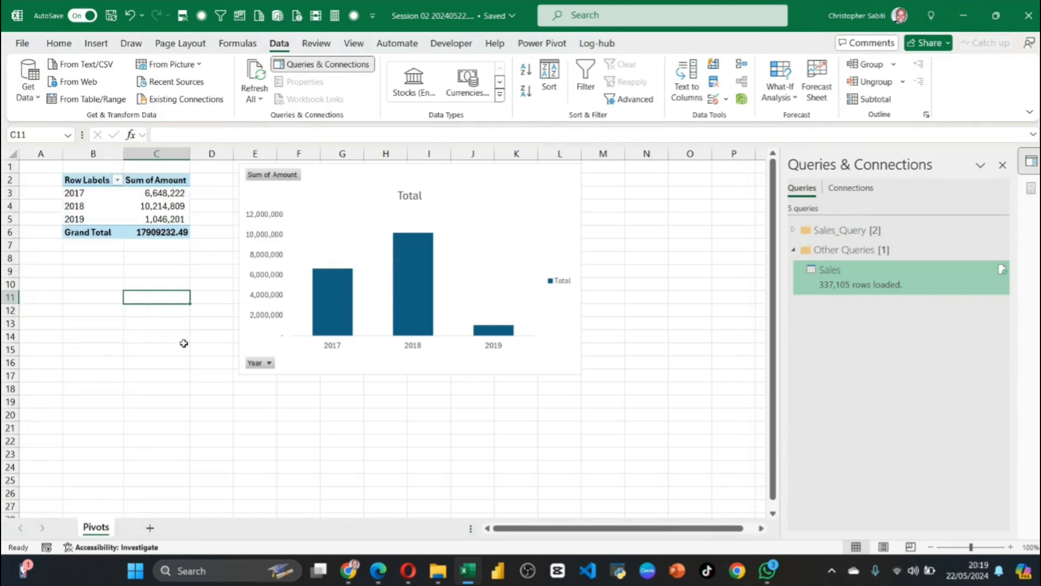
pyautogui.click(157, 194)
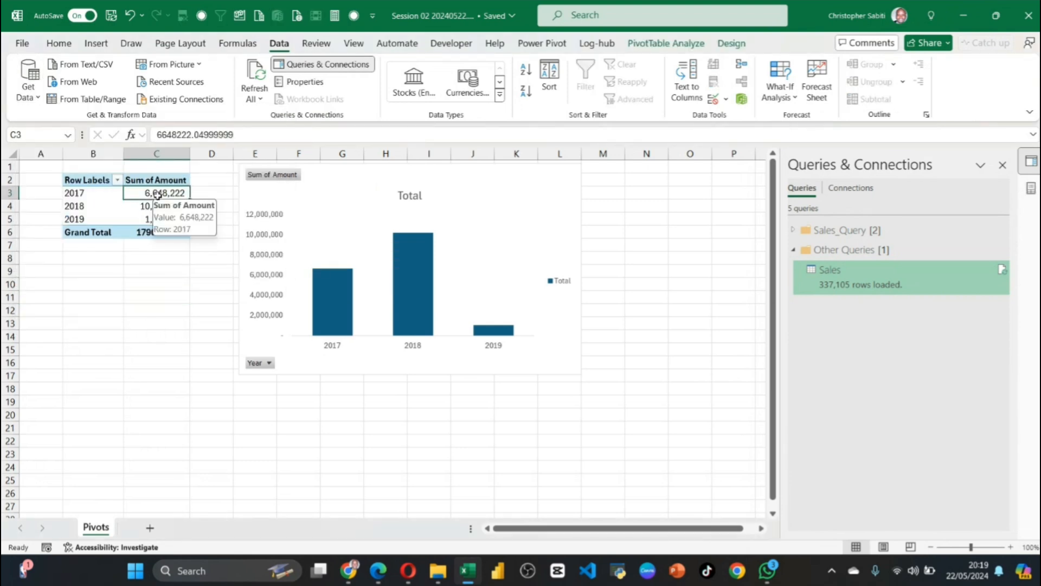
# Switch to the Sales Vs Target Data folder in File Explorer and review its contents, singling out DimensionTables.xlsx
pyautogui.click(471, 571)
pyautogui.click(374, 224)
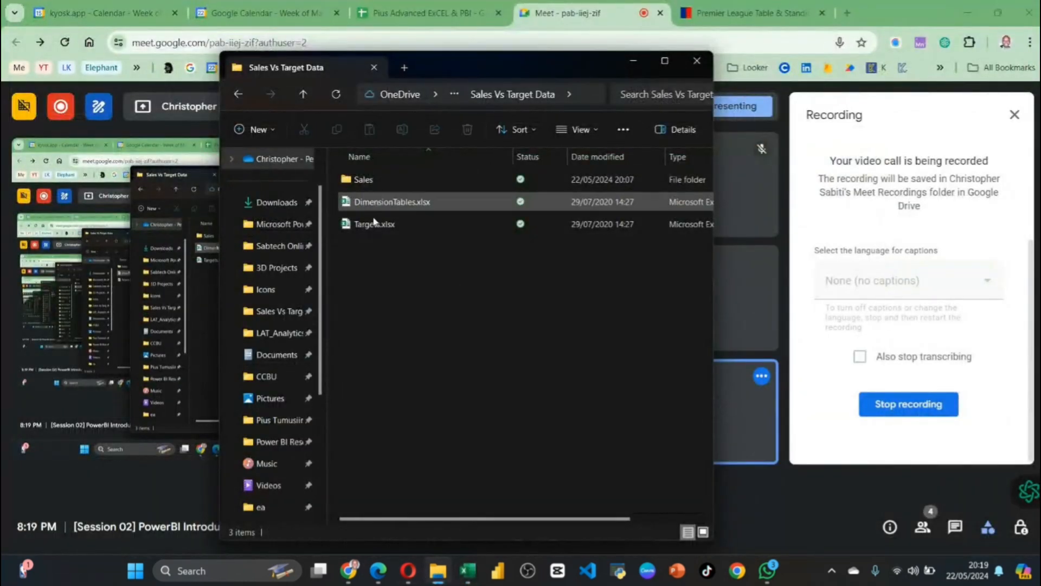
pyautogui.hotkey('ctrl', 'a')
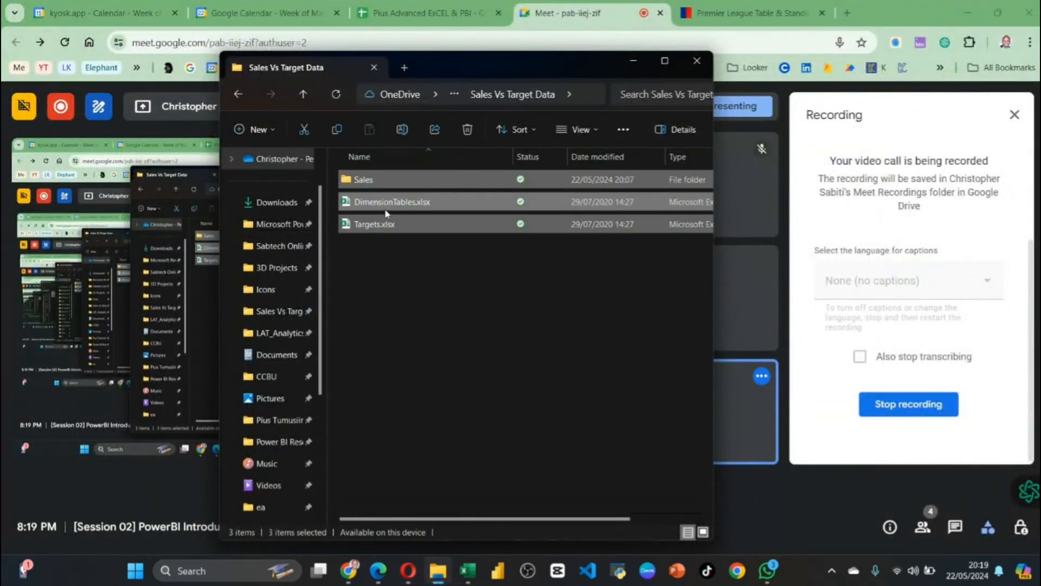
pyautogui.click(409, 200)
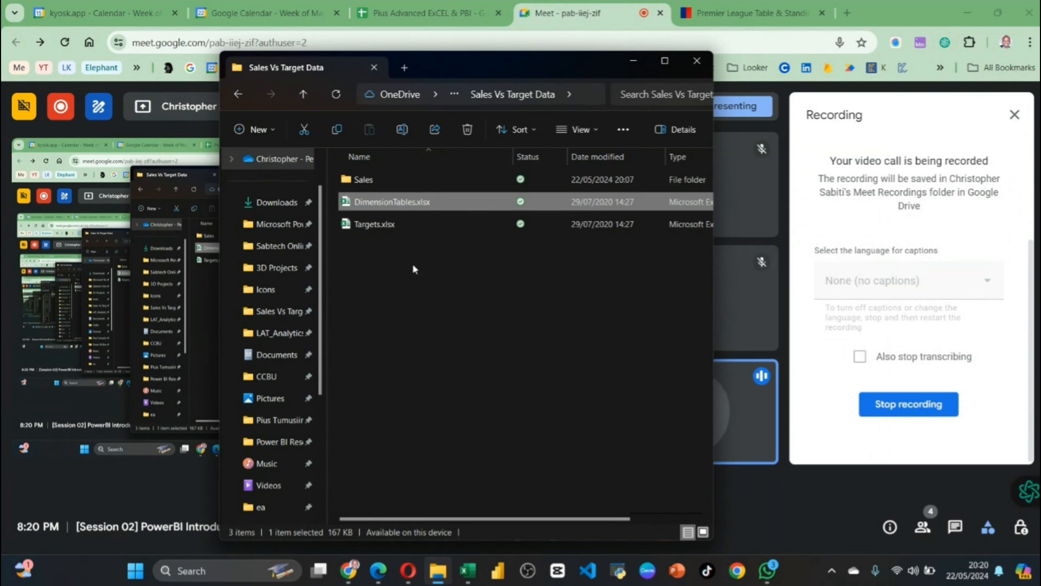
# Return to the Session 02 workbook in Excel and start a Power Query import from the Excel workbook DimensionTables.xlsx
pyautogui.click(464, 575)
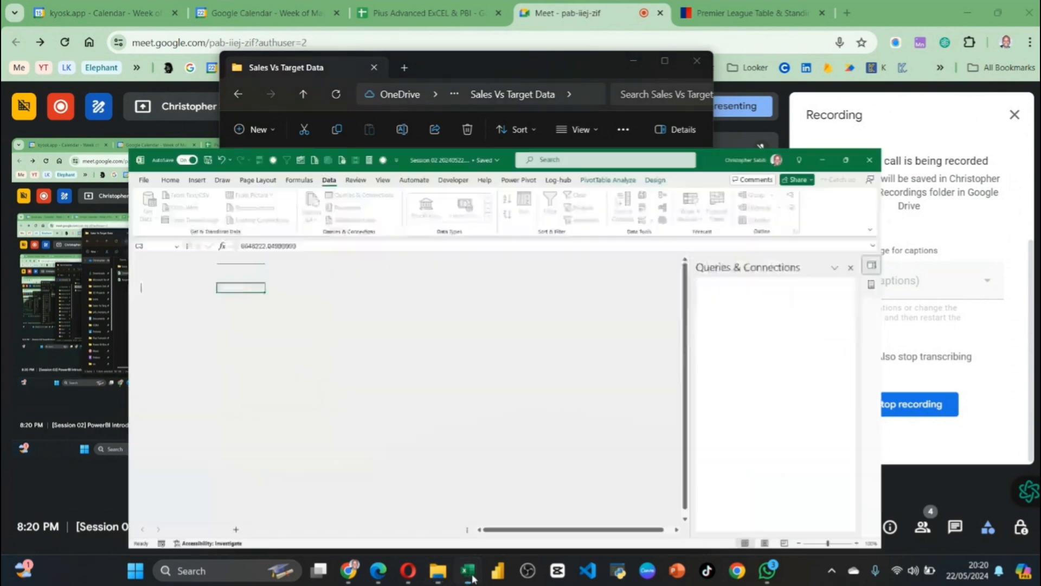
pyautogui.click(212, 284)
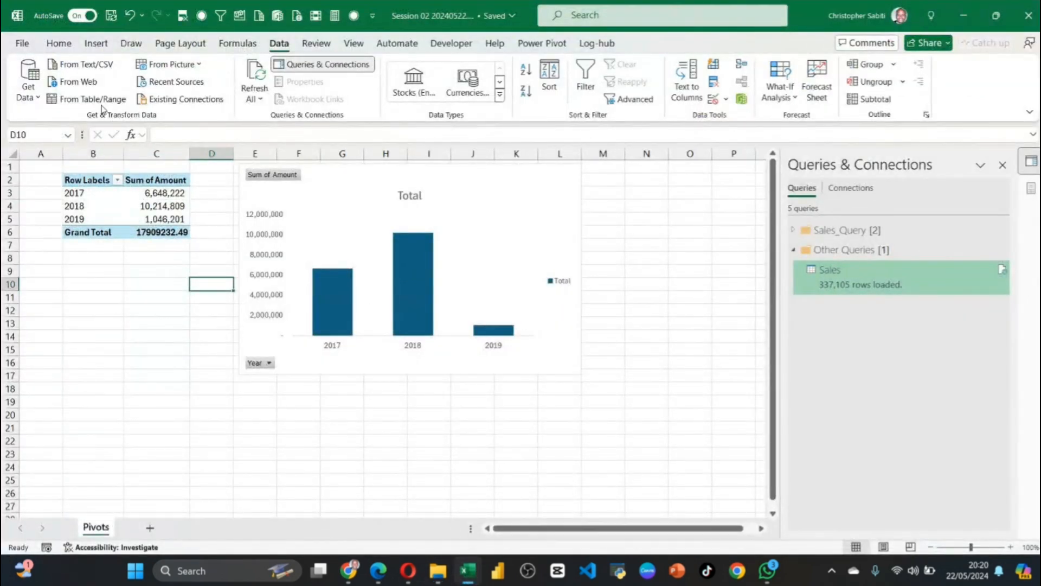
pyautogui.click(30, 90)
pyautogui.moveTo(58, 131)
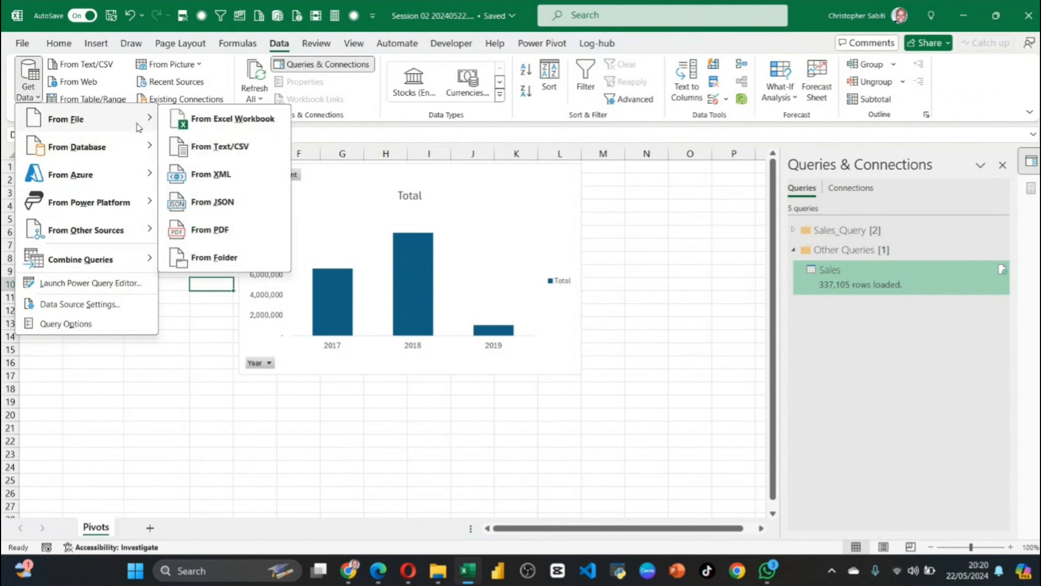
pyautogui.click(247, 126)
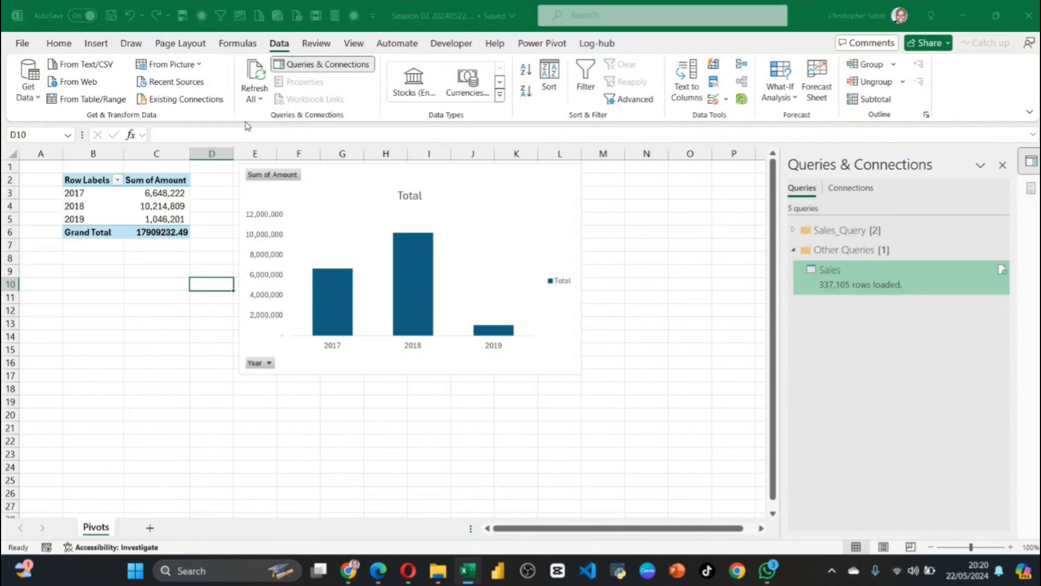
pyautogui.click(325, 218)
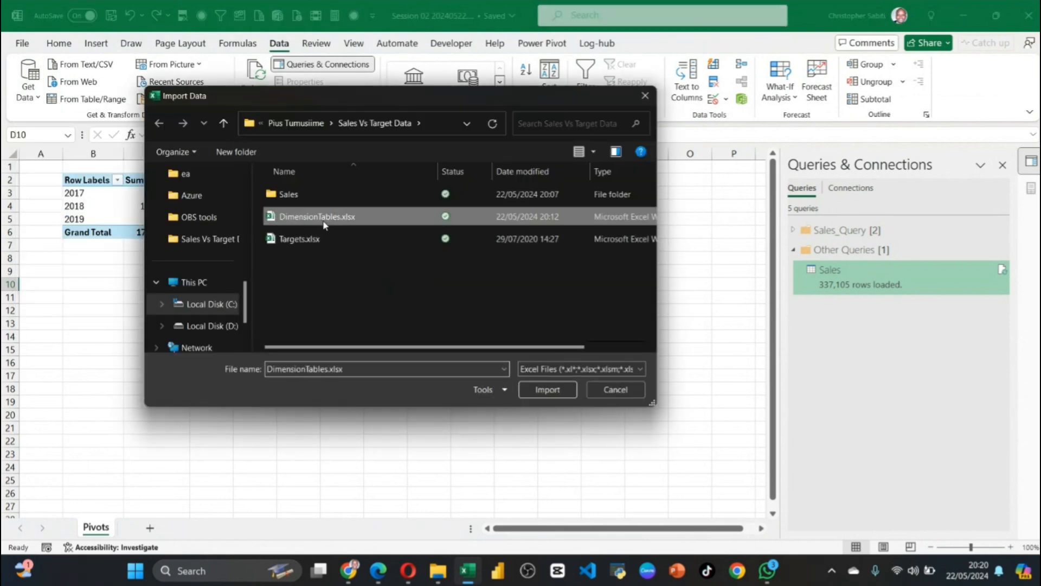
pyautogui.click(546, 389)
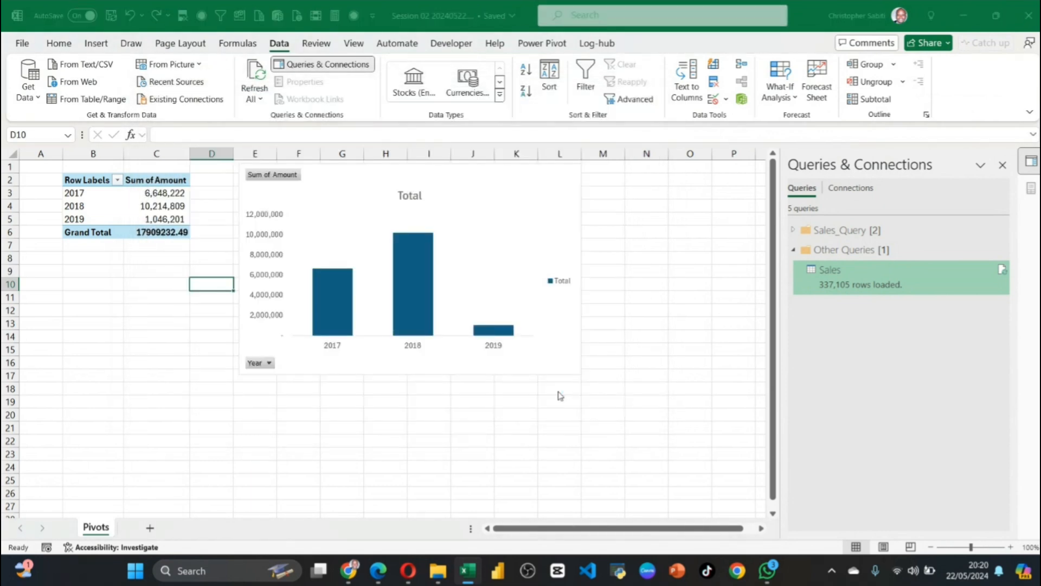
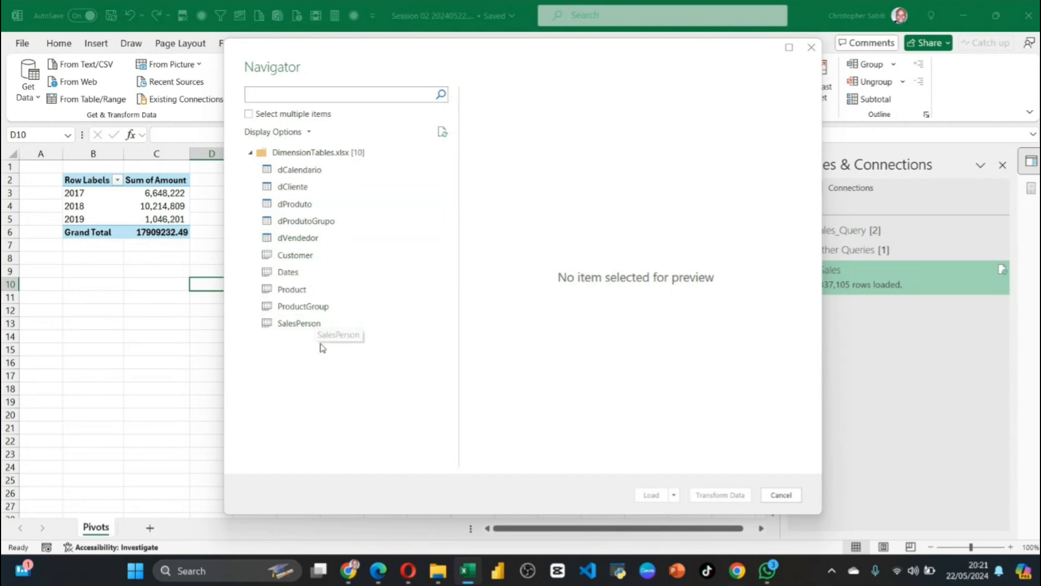
# Choose the Customer table as the item to import and look across the columns in its preview
pyautogui.click(296, 255)
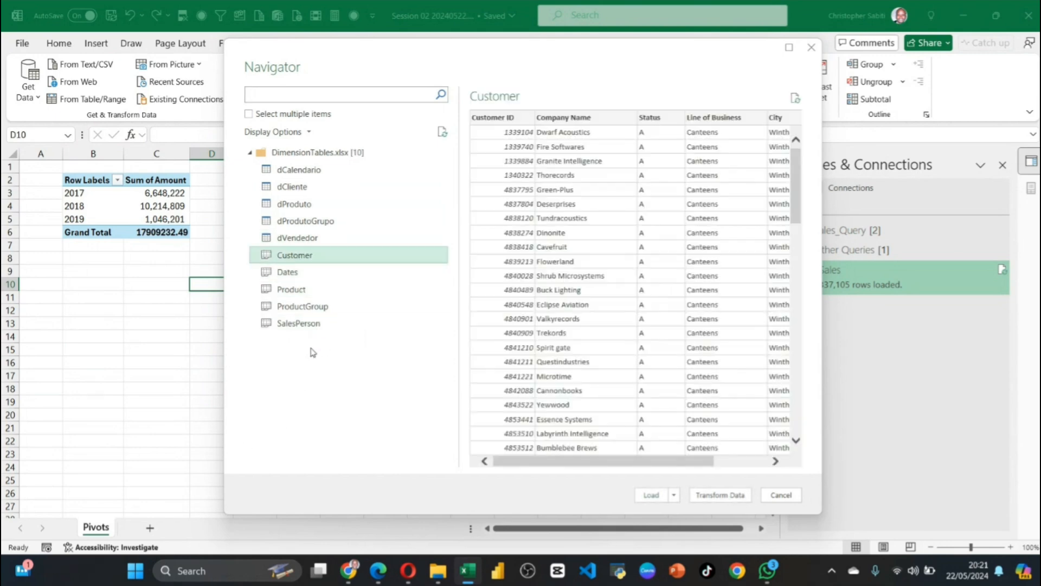
pyautogui.moveTo(550, 463); pyautogui.dragTo(467, 463)
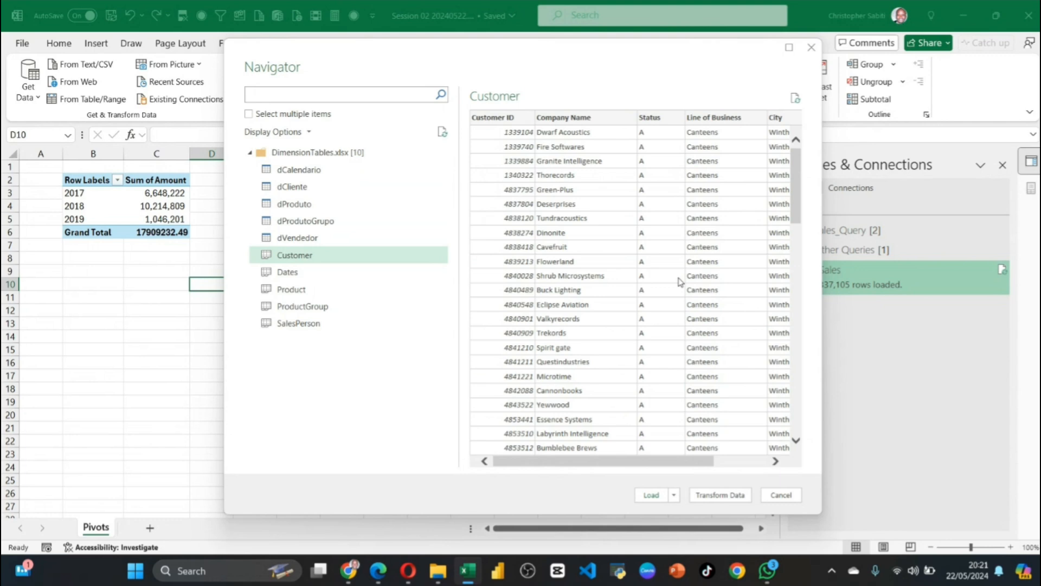
pyautogui.moveTo(693, 462); pyautogui.dragTo(774, 462)
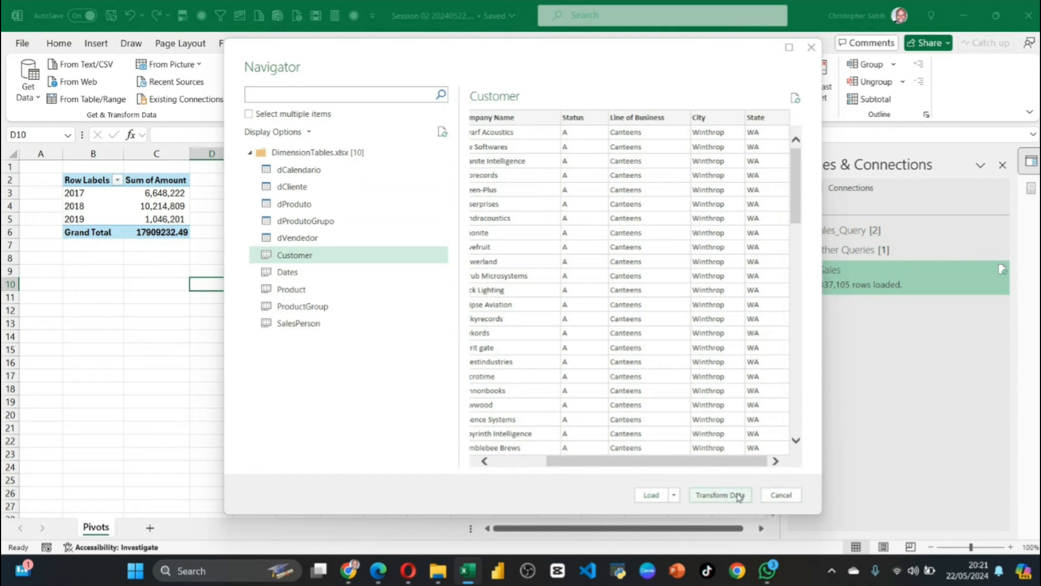
pyautogui.moveTo(715, 465); pyautogui.dragTo(662, 462)
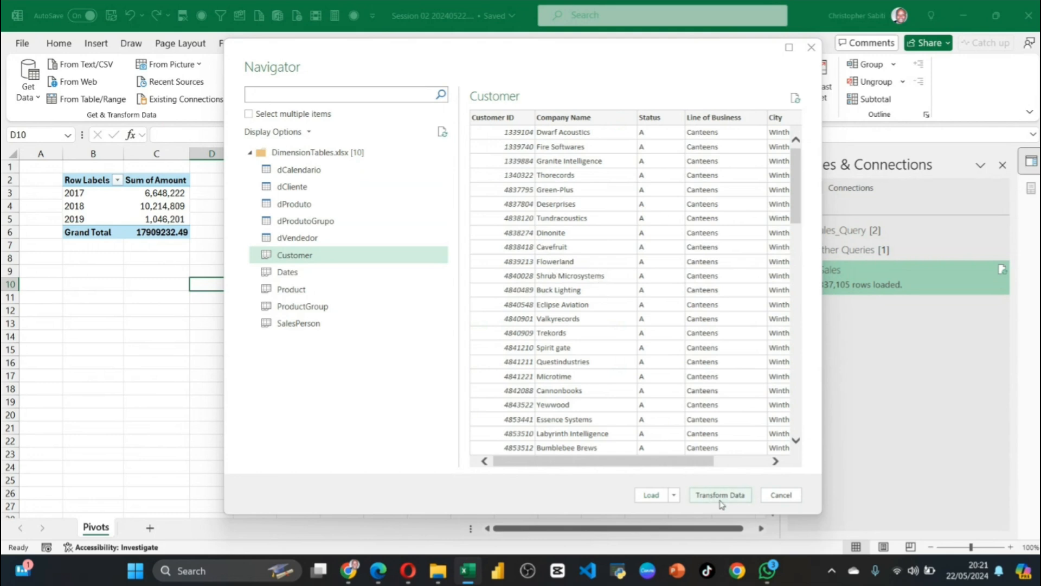
# Load the Customer table as Only Create Connection and add its data to the Data Model
pyautogui.click(675, 495)
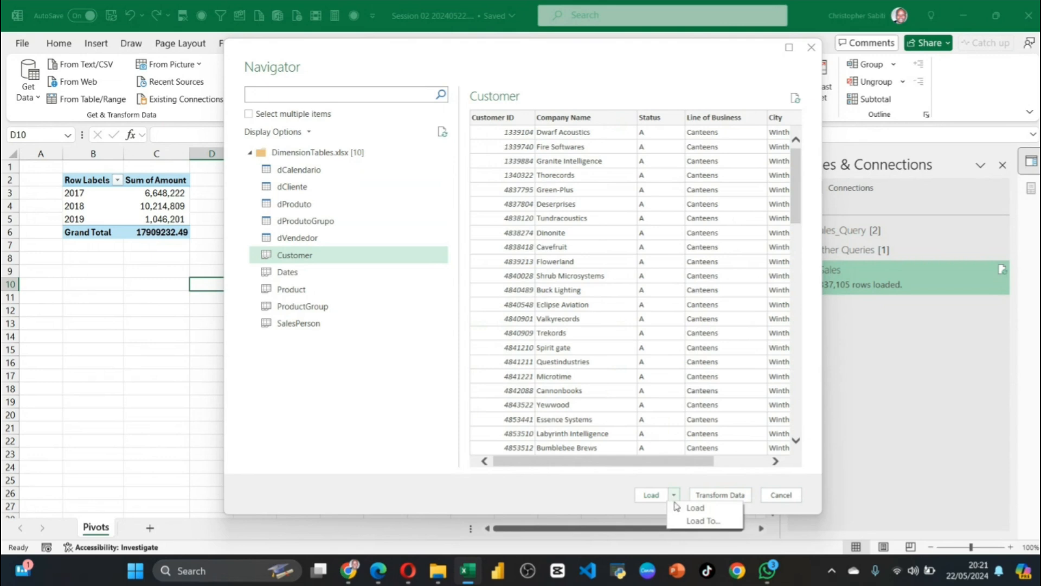
pyautogui.click(697, 521)
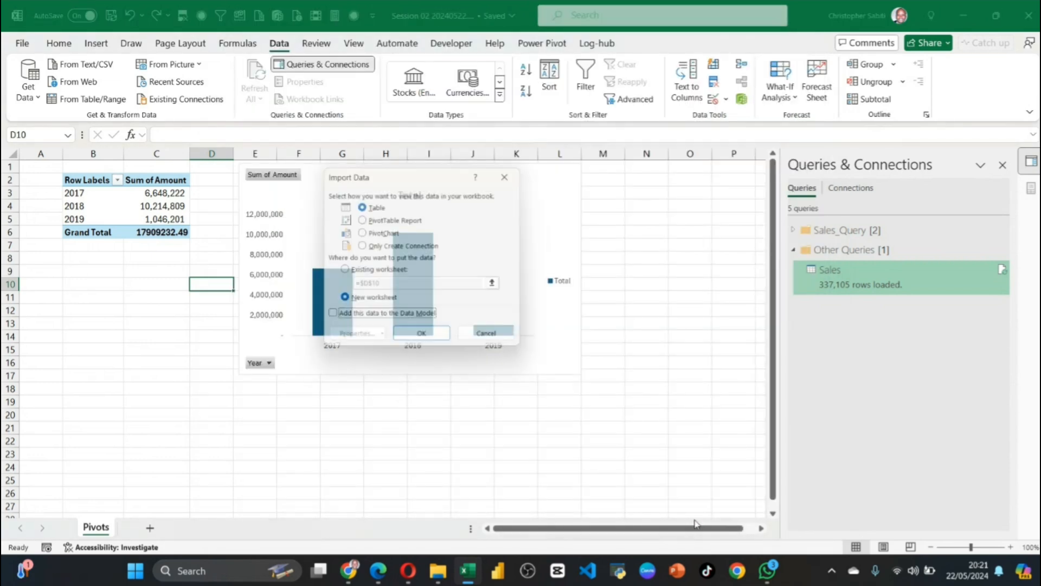
pyautogui.click(429, 248)
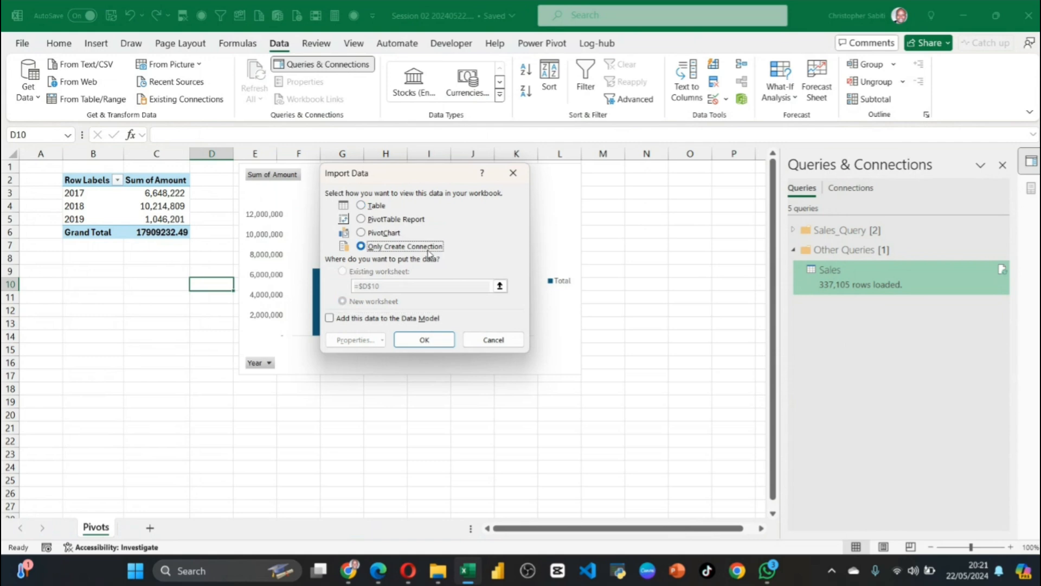
pyautogui.click(350, 319)
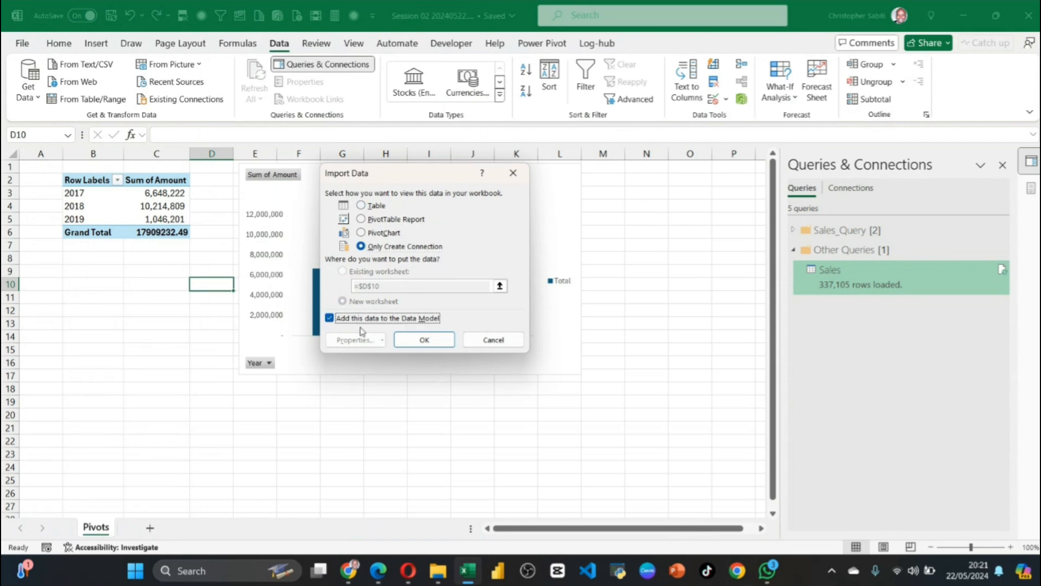
pyautogui.click(424, 342)
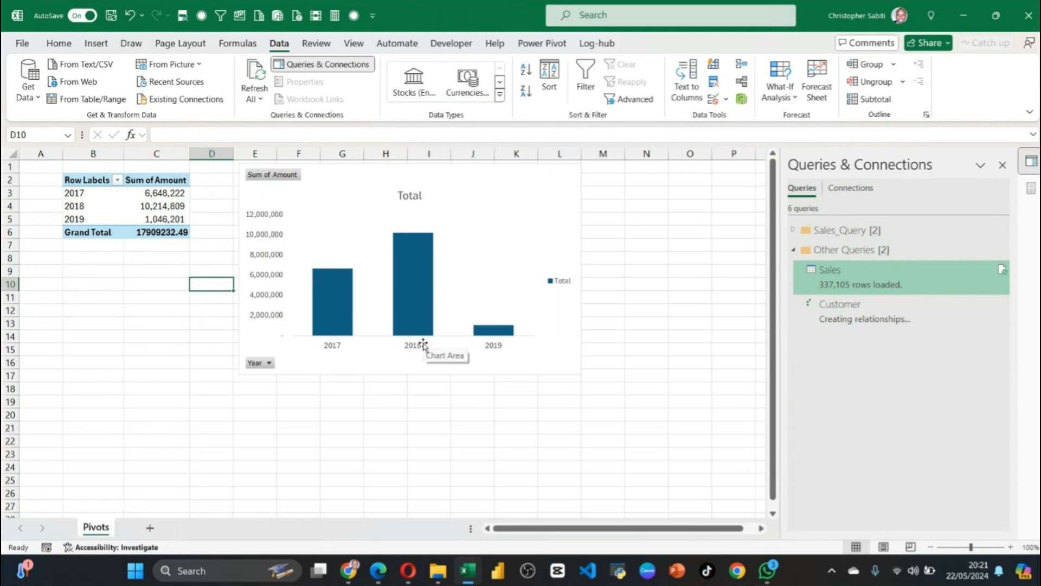
# Open the Customer query in the Power Query Editor, review its name and rows, and close and load it back to the workbook
pyautogui.moveTo(839, 320)
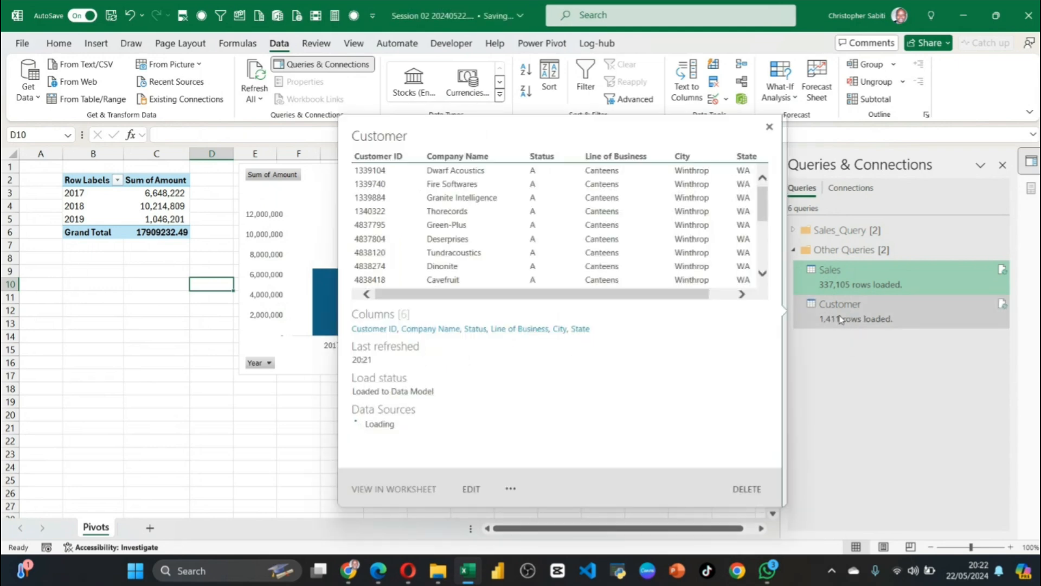
pyautogui.doubleClick(852, 317)
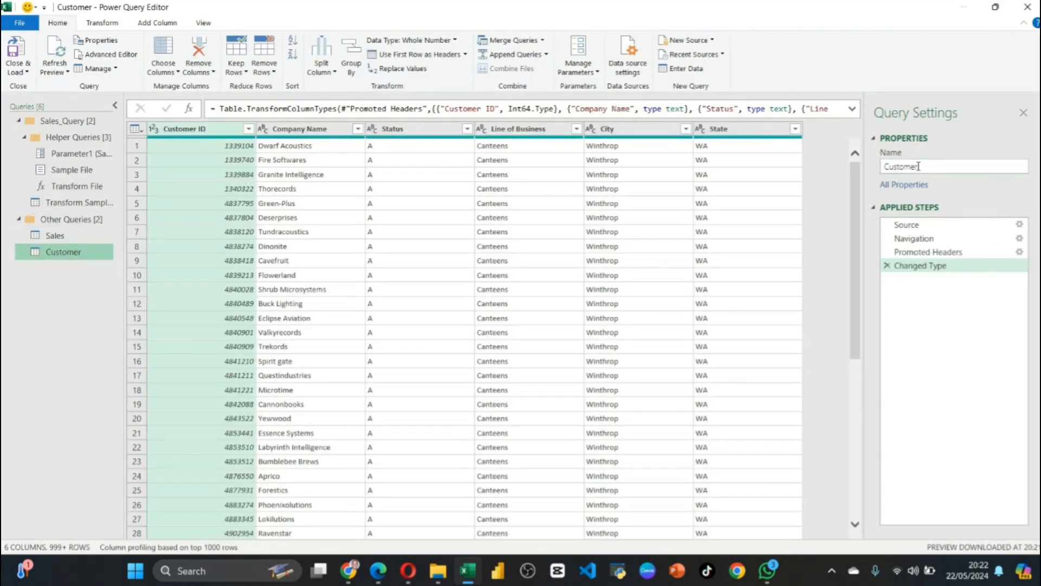
pyautogui.click(929, 165)
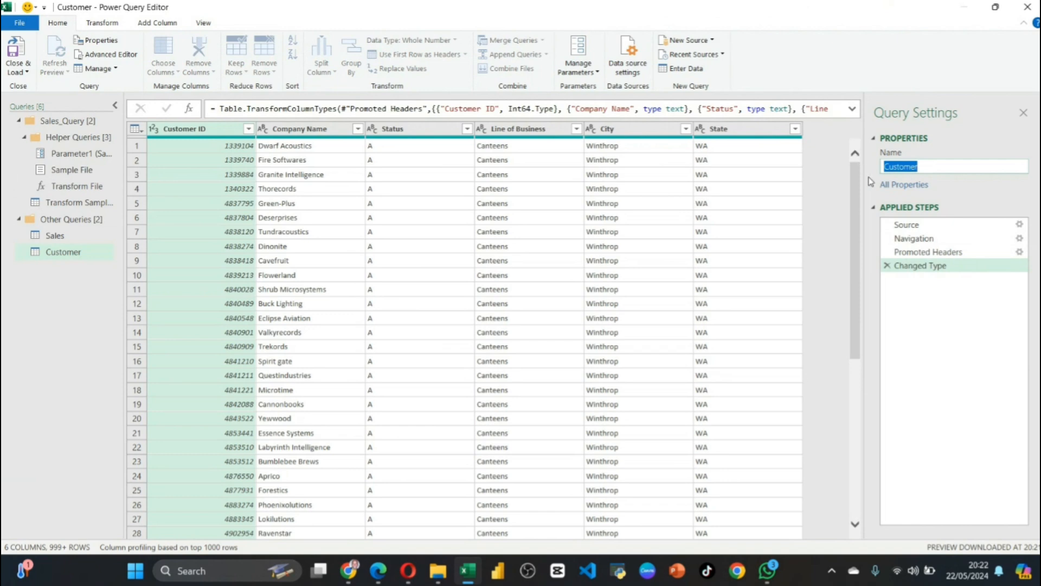
pyautogui.scroll(-9, 314, 367)
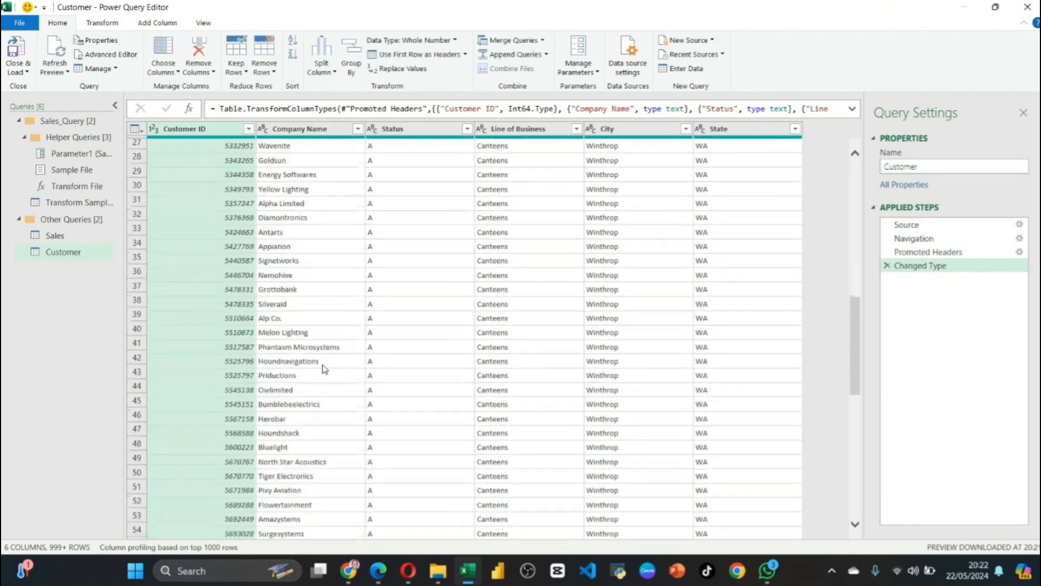
pyautogui.scroll(9, 325, 367)
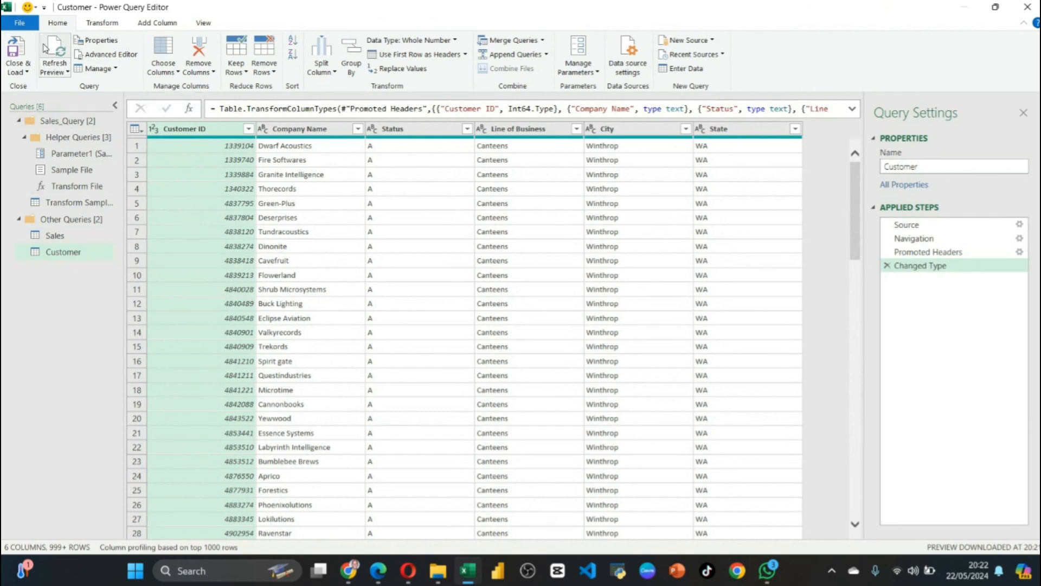
pyautogui.click(16, 48)
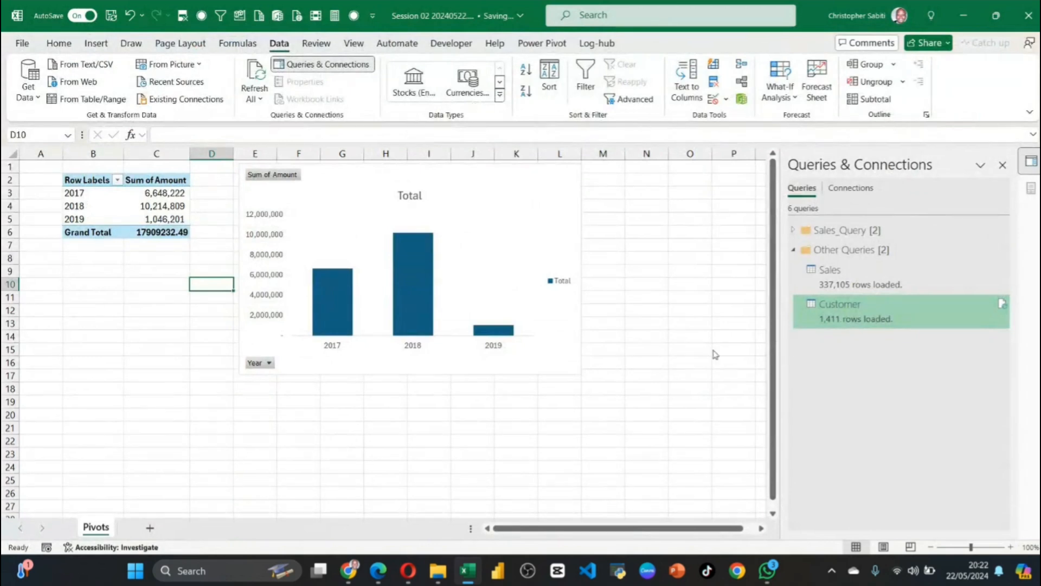
# Reopen the Customer query, inspect its Source and Navigation applied steps, and close and load it back to the workbook
pyautogui.moveTo(876, 316)
pyautogui.rightClick(889, 315)
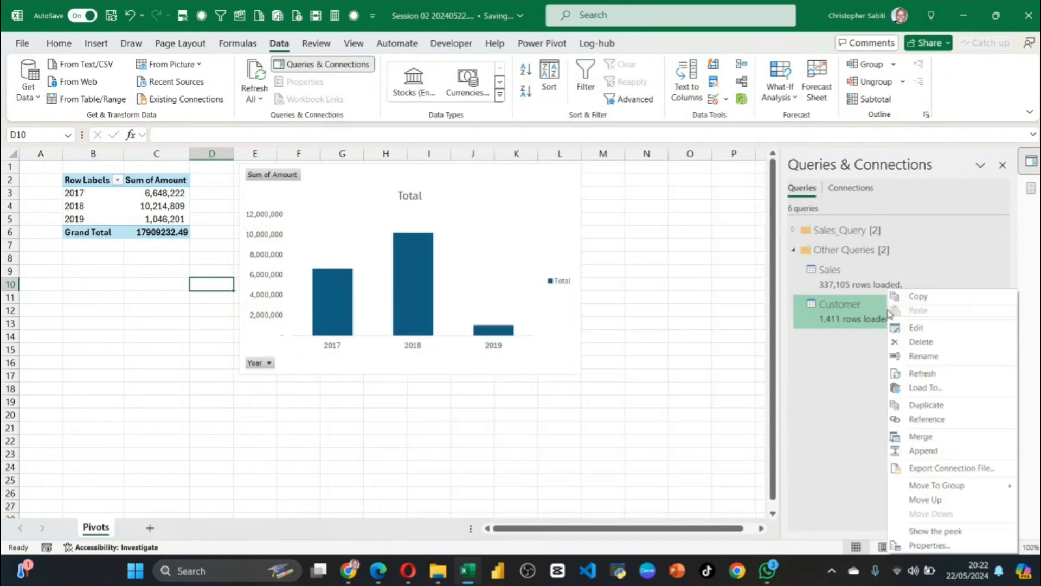
pyautogui.click(826, 360)
pyautogui.doubleClick(844, 313)
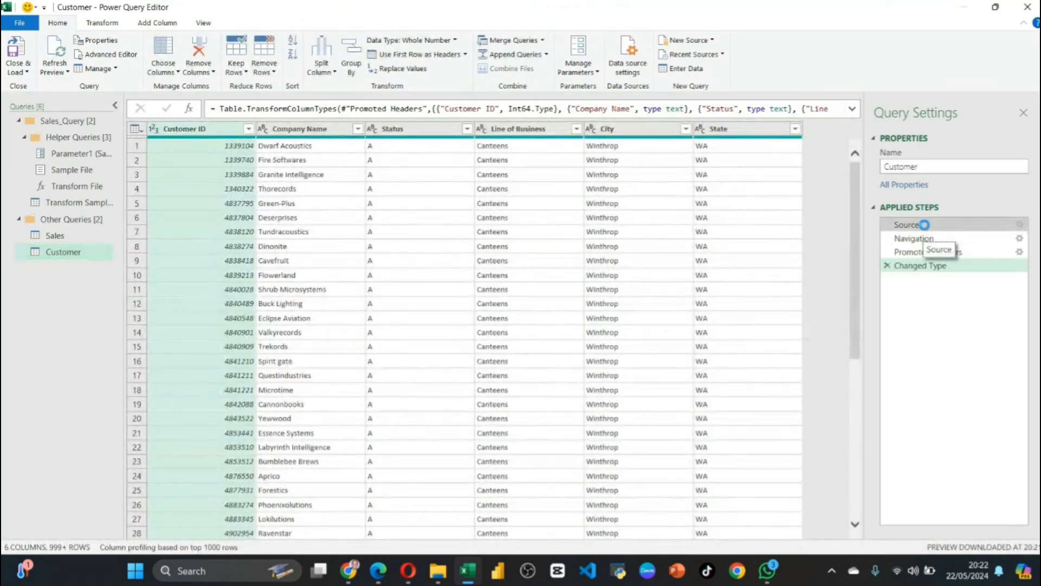
pyautogui.click(925, 225)
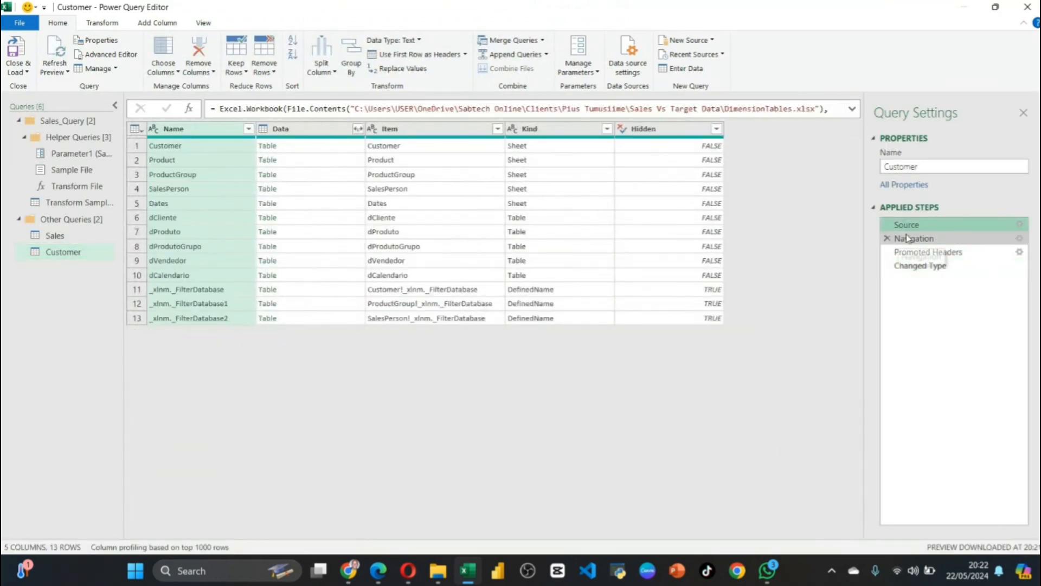
pyautogui.click(985, 242)
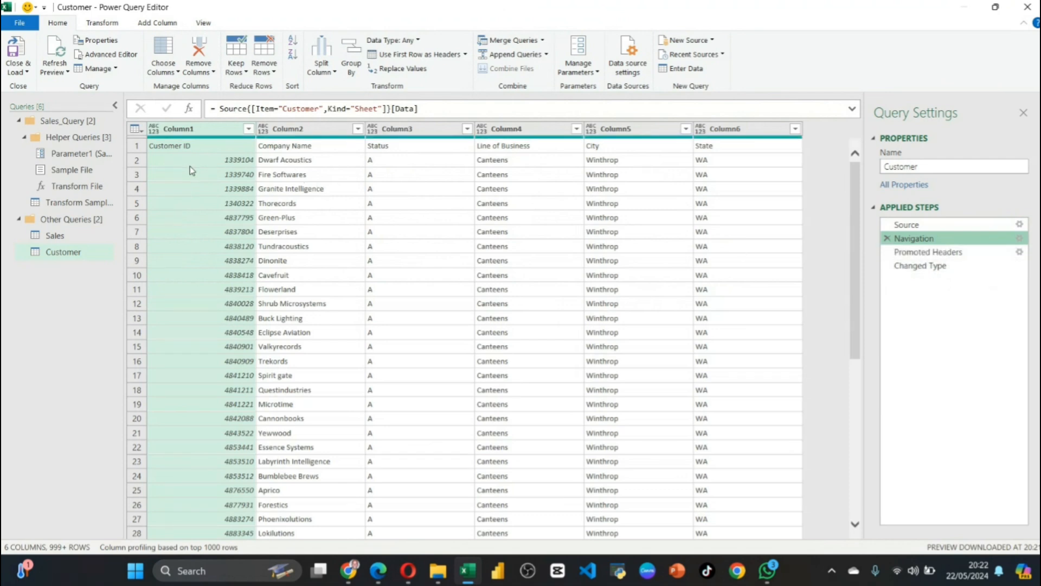
pyautogui.click(16, 51)
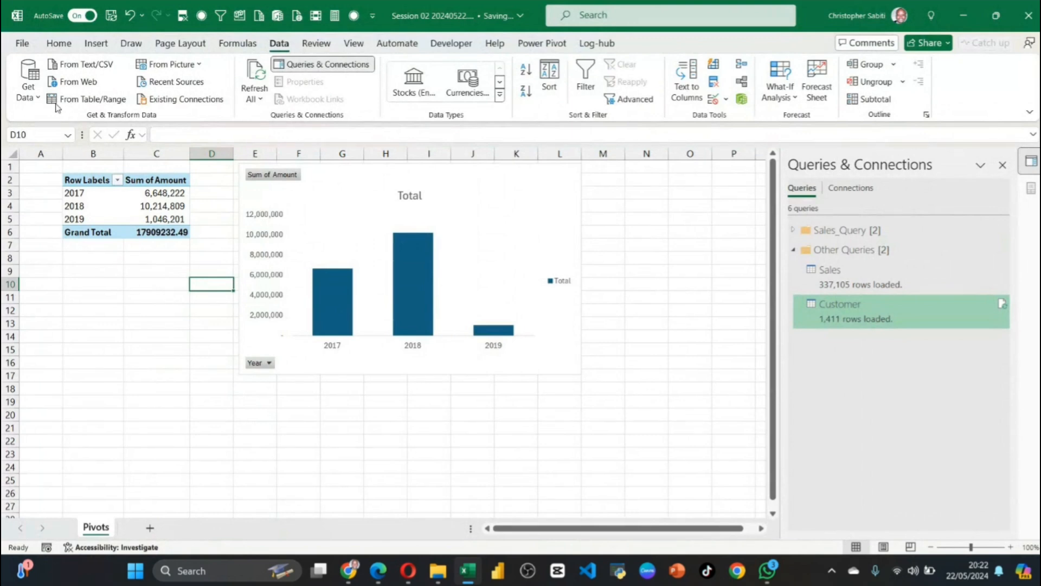
# Import from the Excel workbook DimensionTables.xlsx and choose the Dates sheet as the item to load
pyautogui.click(29, 91)
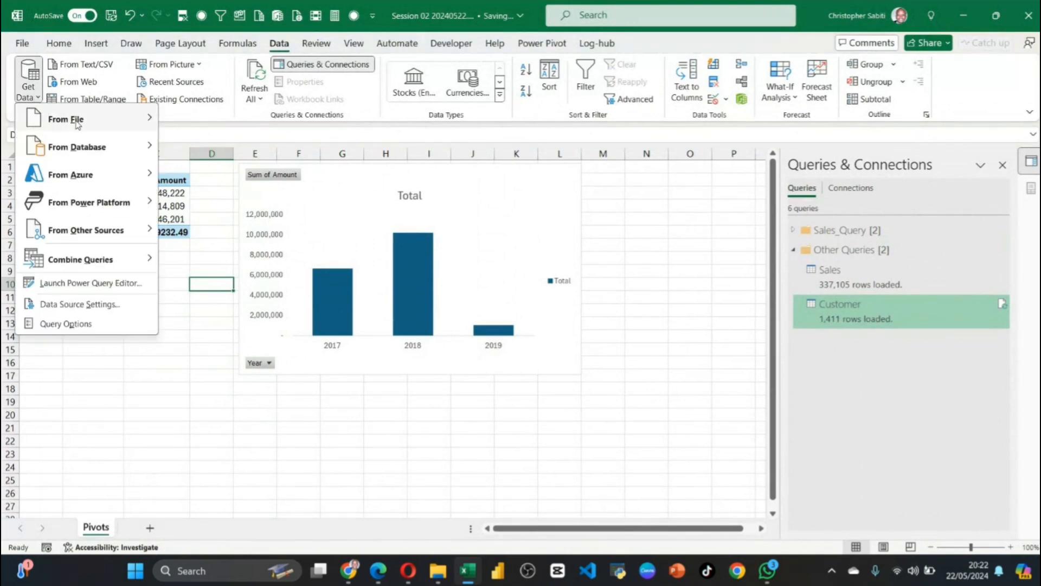
pyautogui.click(206, 117)
pyautogui.click(335, 219)
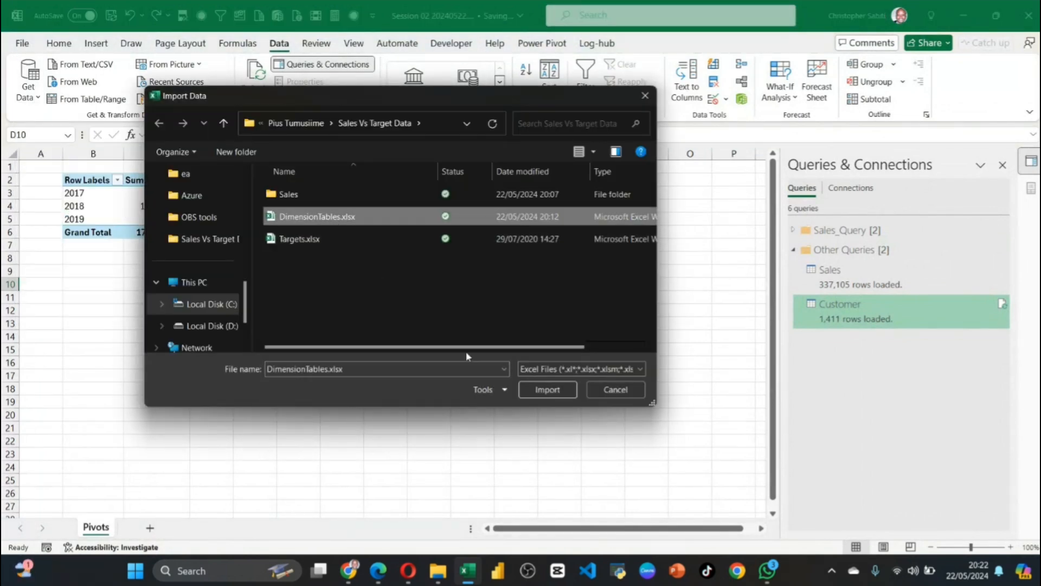
pyautogui.click(548, 389)
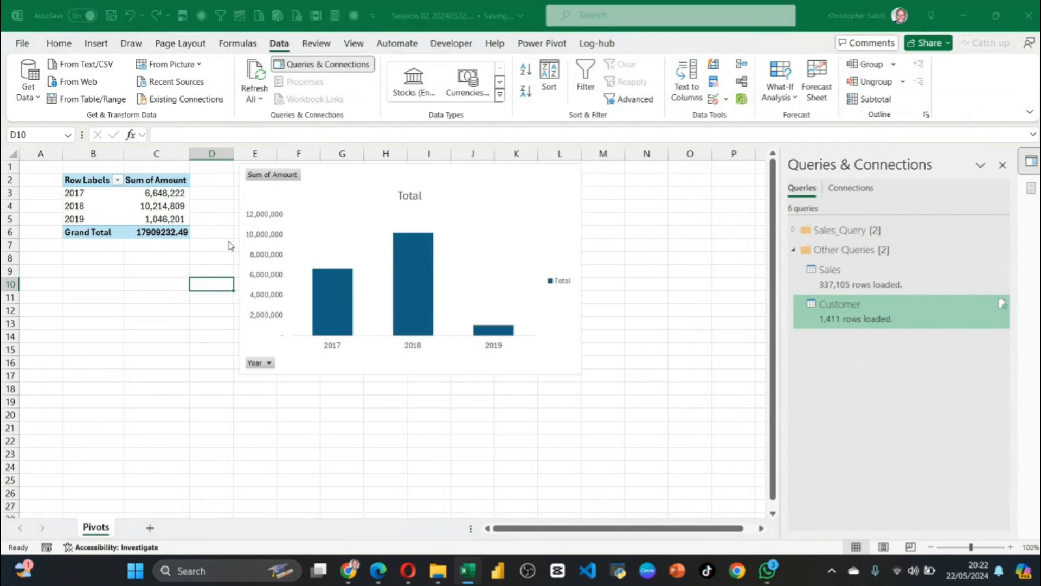
pyautogui.click(296, 274)
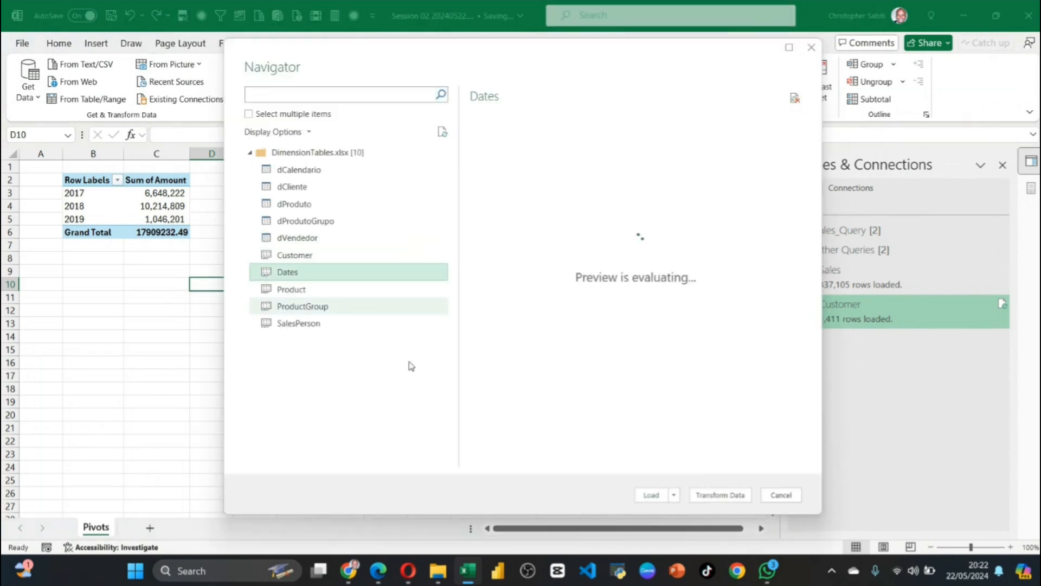
# Load the Dates table as Only Create Connection and add its data to the Data Model
pyautogui.click(674, 495)
pyautogui.click(690, 524)
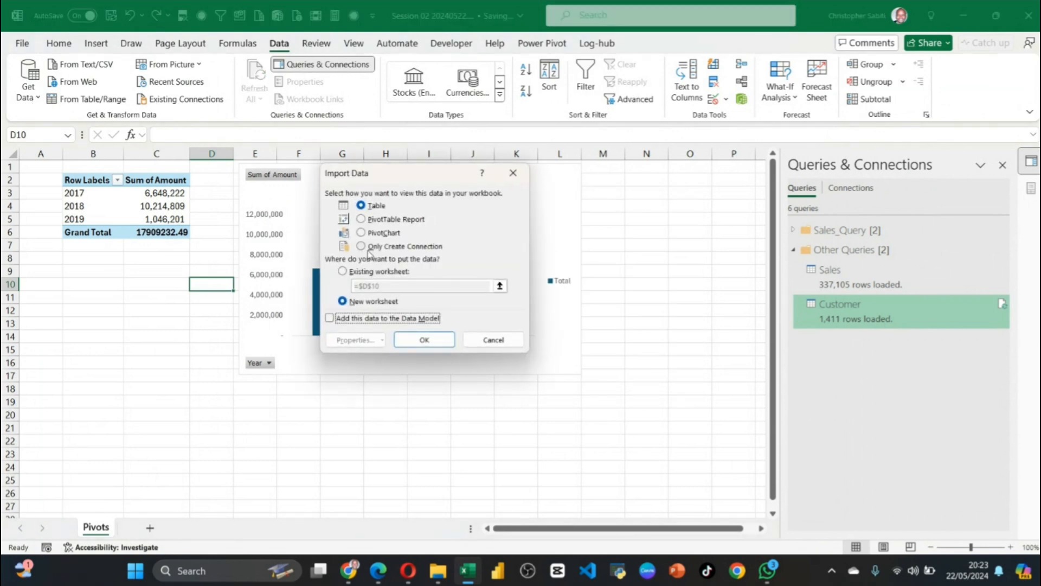
pyautogui.click(363, 247)
pyautogui.click(347, 318)
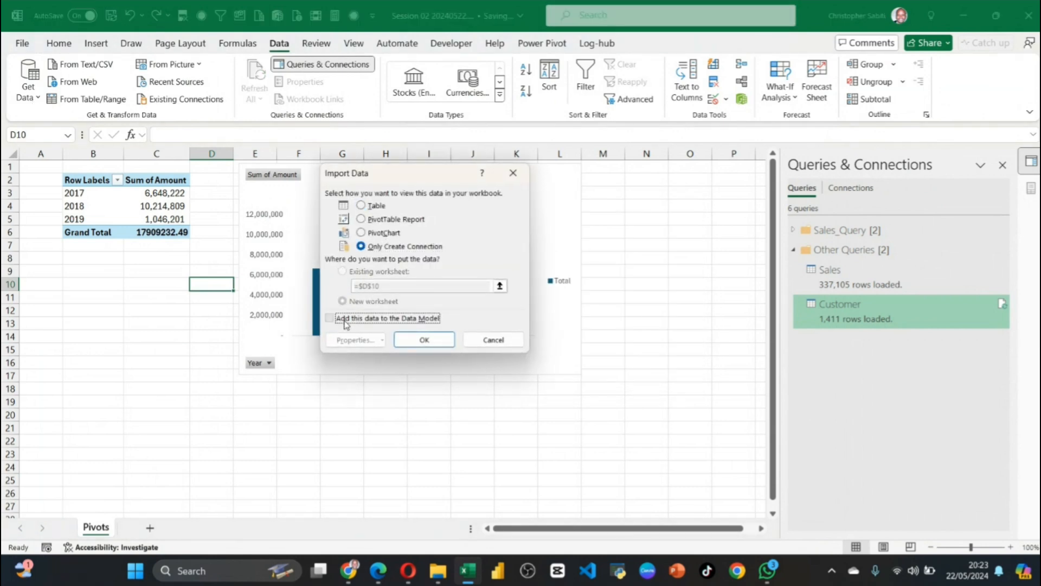
pyautogui.click(407, 341)
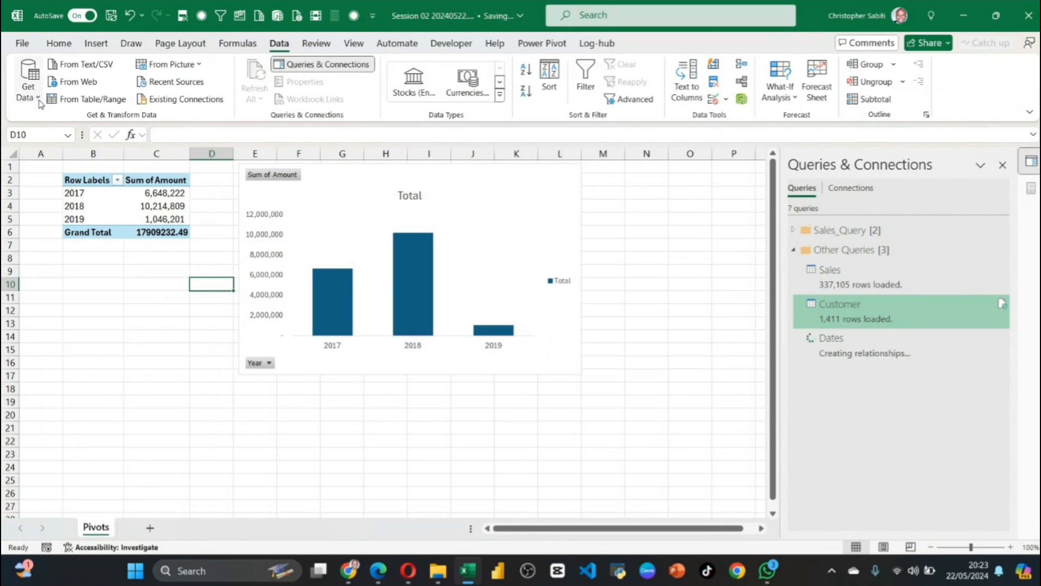
# Start another Power Query import from the Excel workbook DimensionTables.xlsx
pyautogui.click(37, 97)
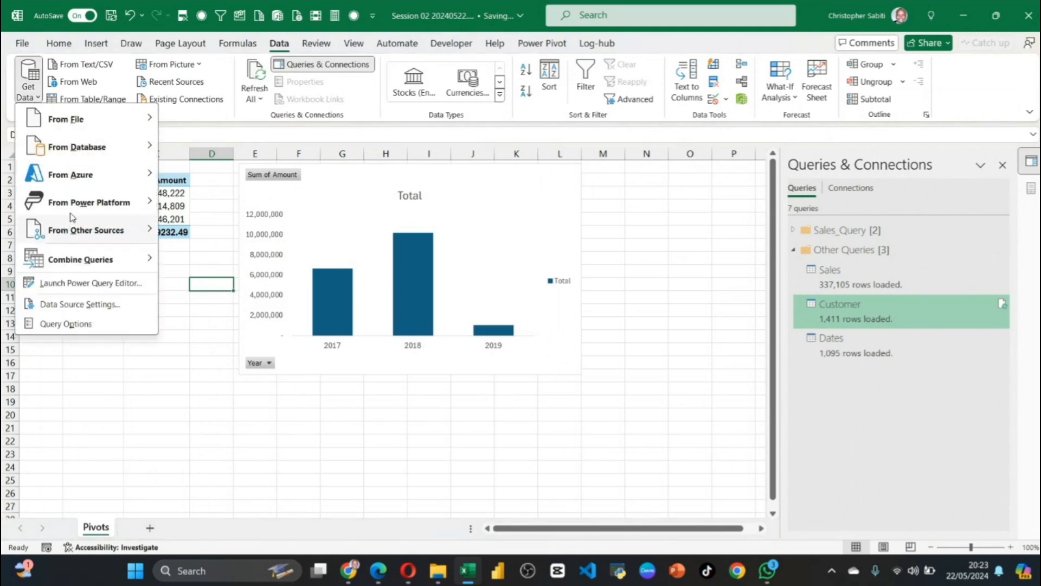
pyautogui.moveTo(109, 119)
pyautogui.click(198, 126)
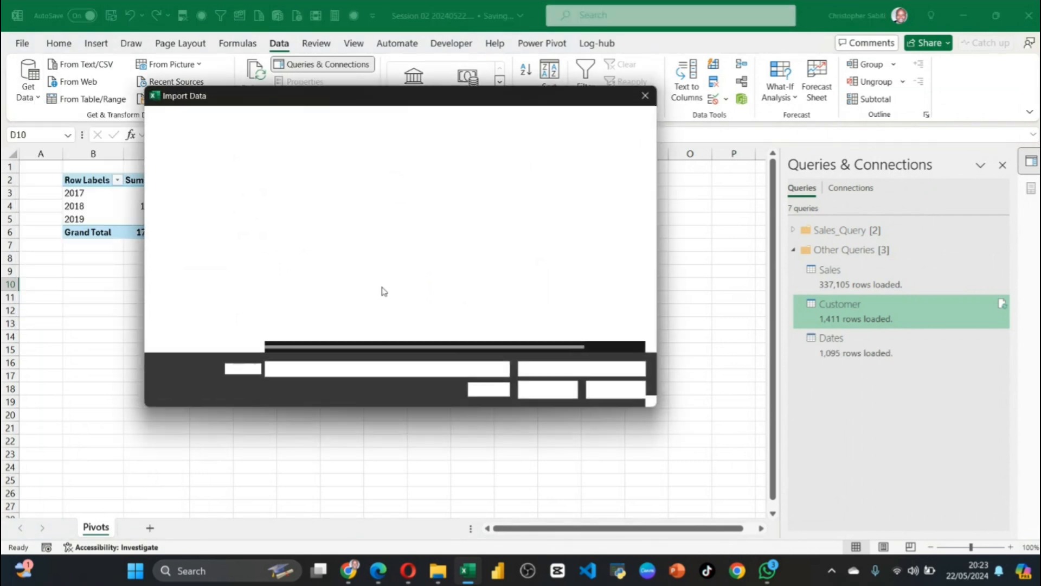
pyautogui.click(304, 216)
pyautogui.click(549, 392)
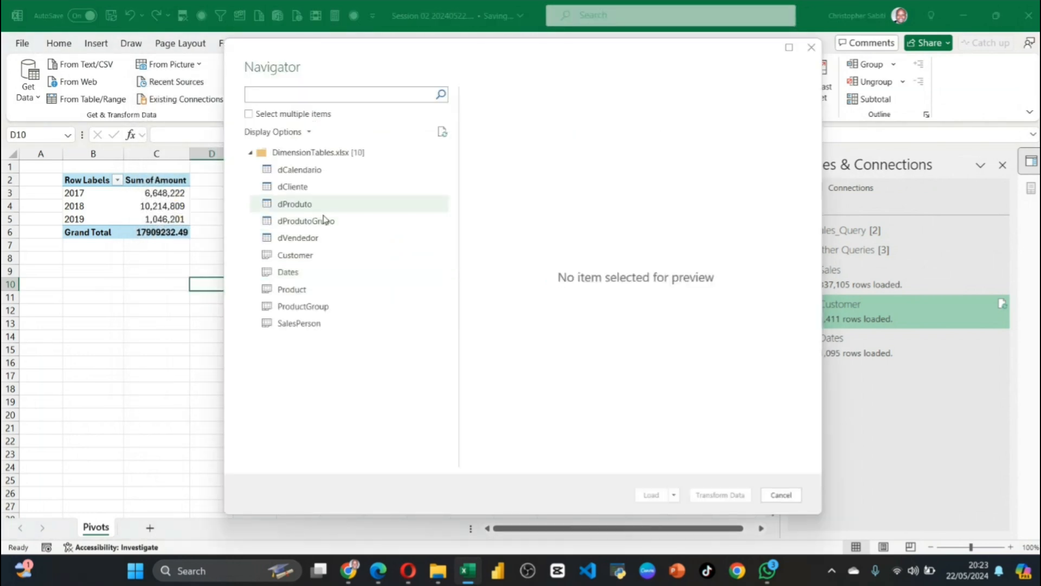
# Enable selection of multiple items and mark only the Product, ProductGroup and SalesPerson sheets for import
pyautogui.click(307, 291)
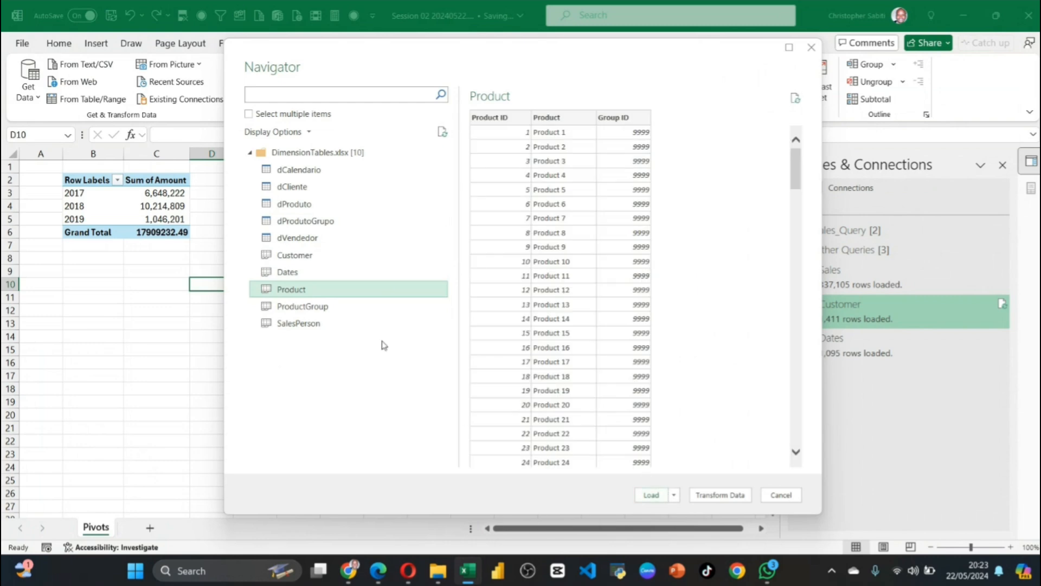
pyautogui.click(249, 114)
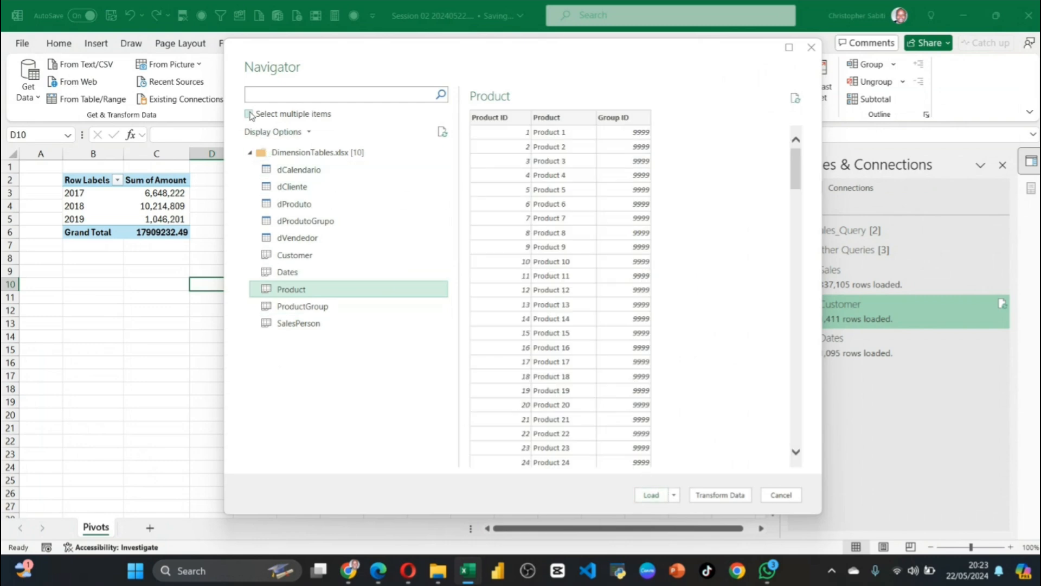
pyautogui.click(264, 274)
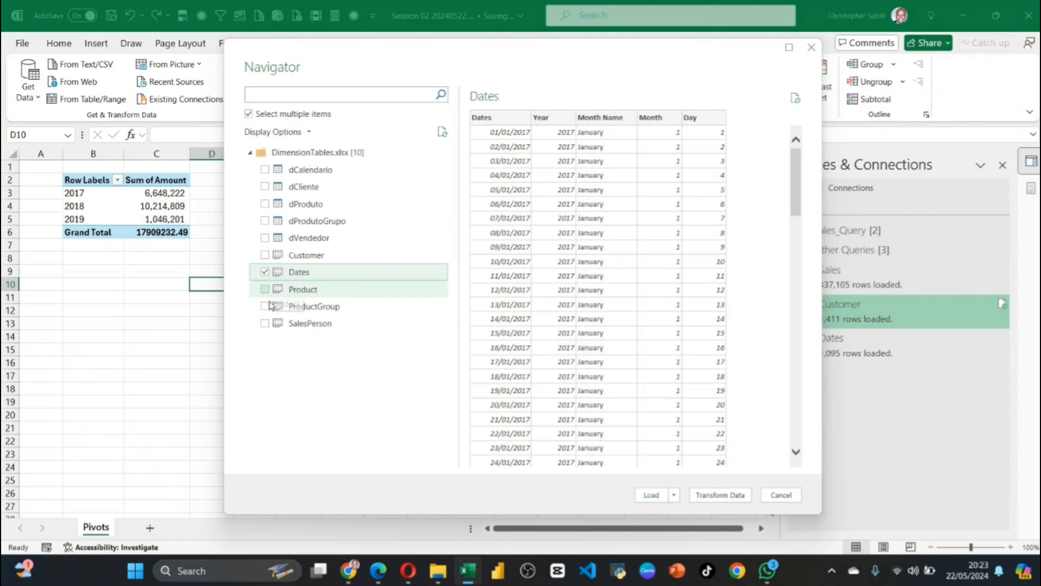
pyautogui.click(264, 294)
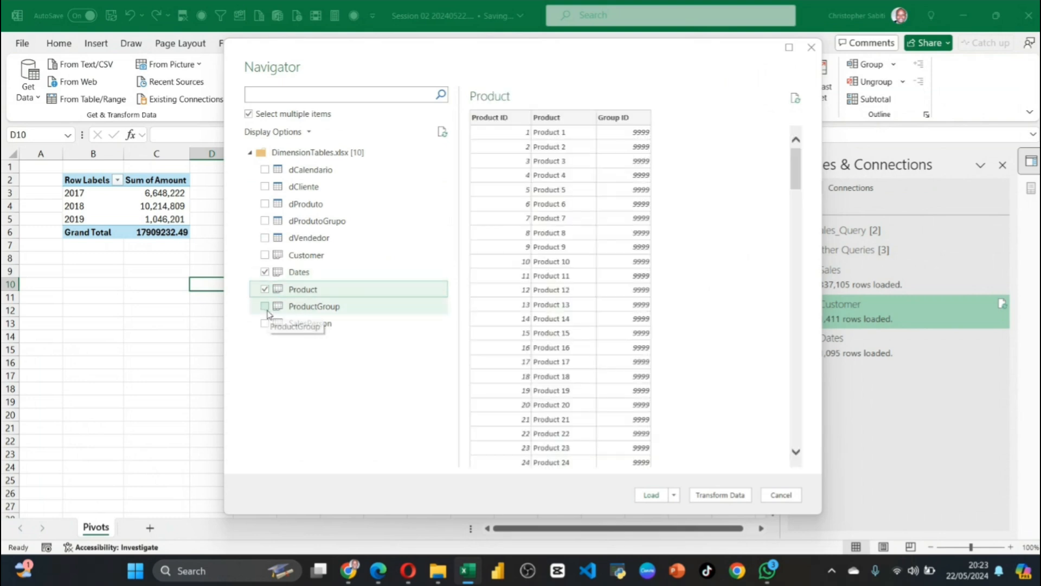
pyautogui.click(265, 307)
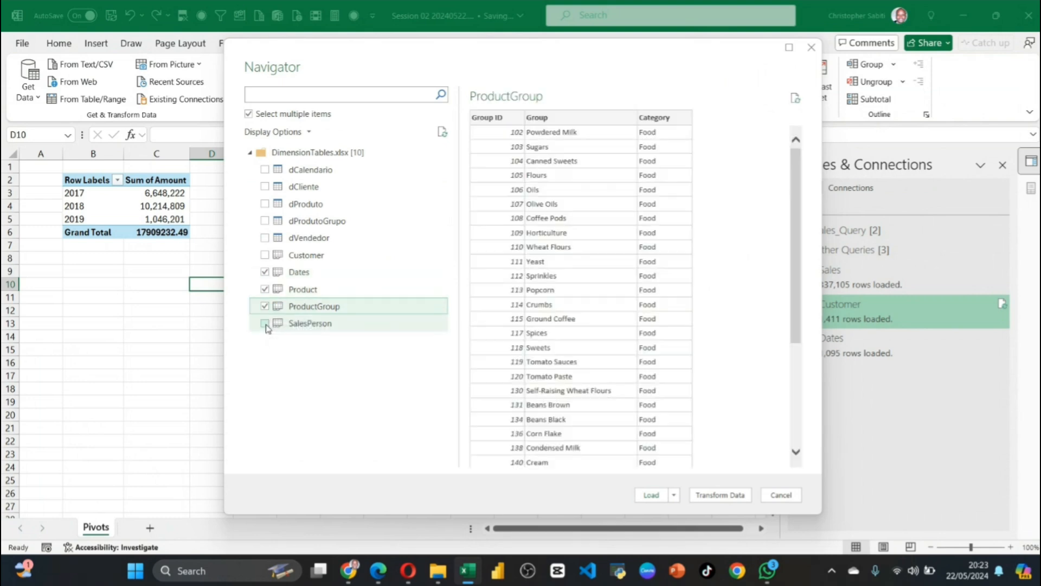
pyautogui.click(265, 271)
pyautogui.click(265, 323)
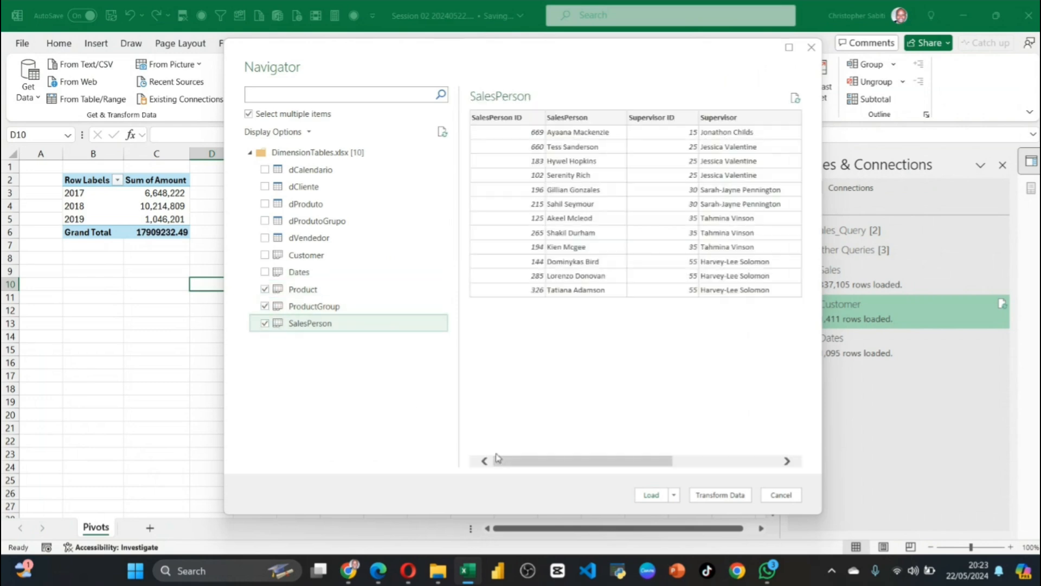
# Load the Product, ProductGroup and SalesPerson tables as Only Create Connection and add them to the Data Model
pyautogui.click(674, 495)
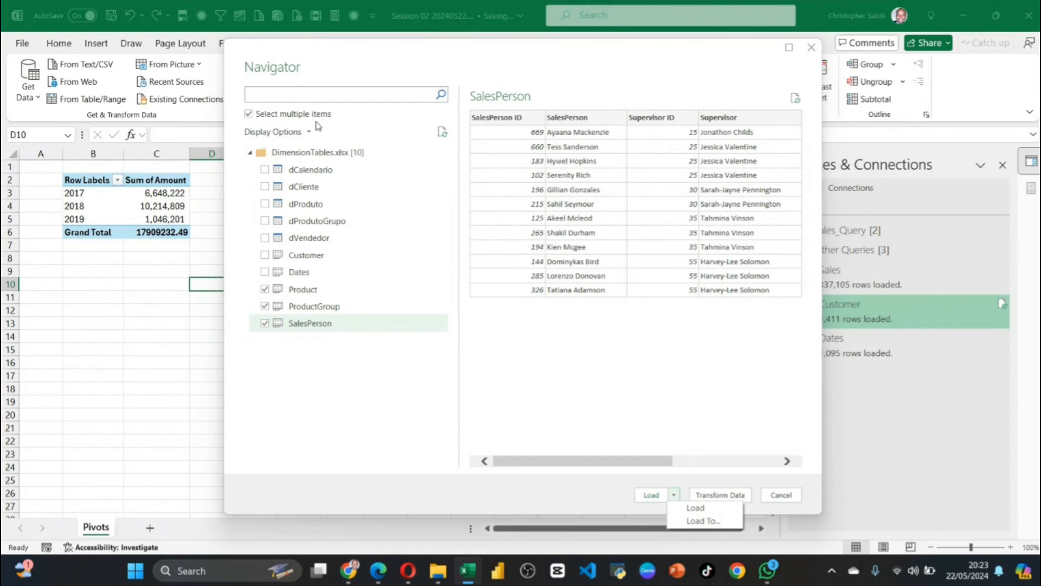
pyautogui.click(706, 522)
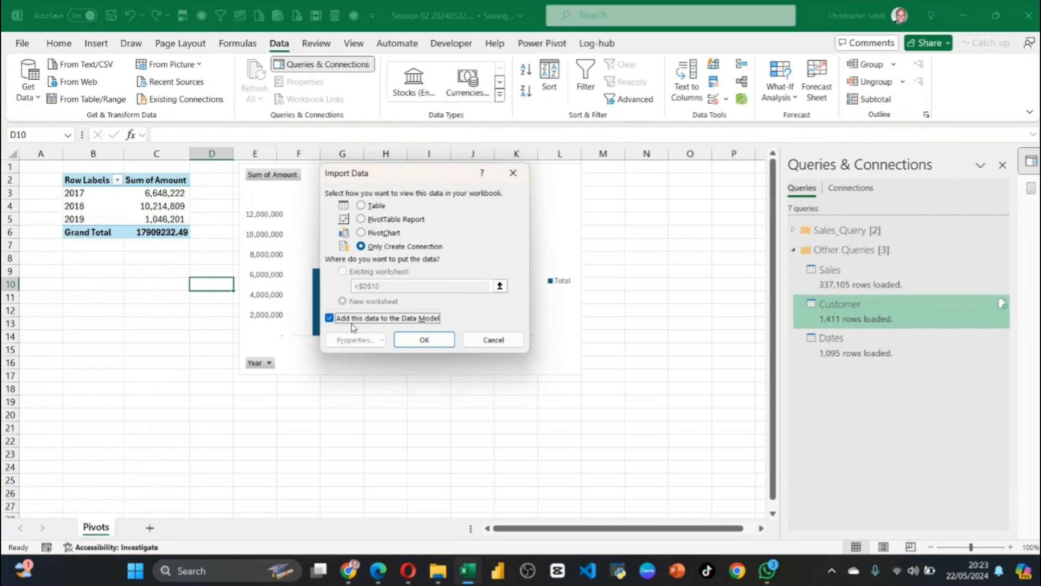
pyautogui.click(424, 340)
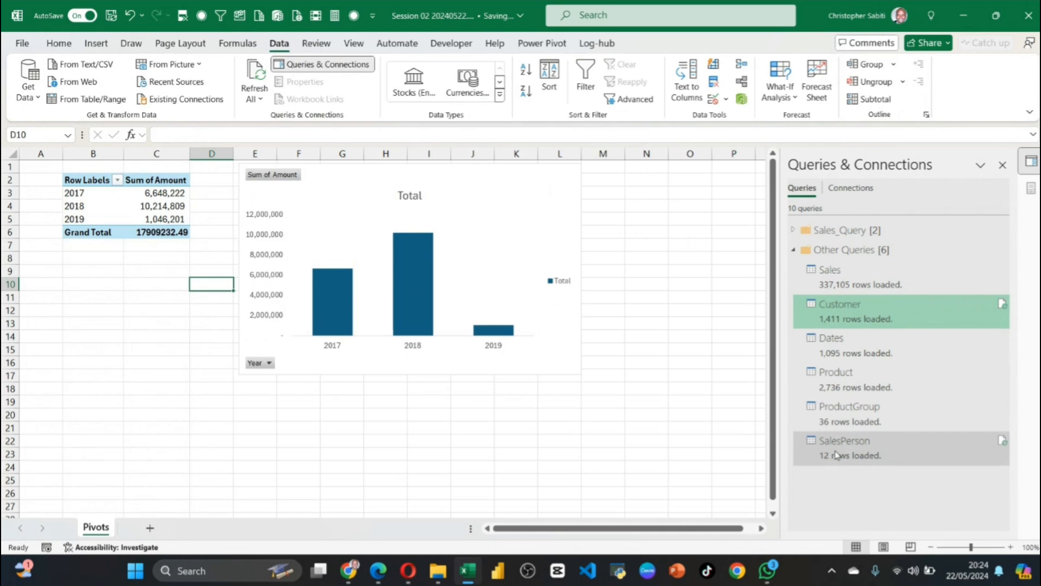
# Check the SalesPerson query's preview, open it in the Power Query Editor to review its columns, and close the editor
pyautogui.moveTo(837, 455)
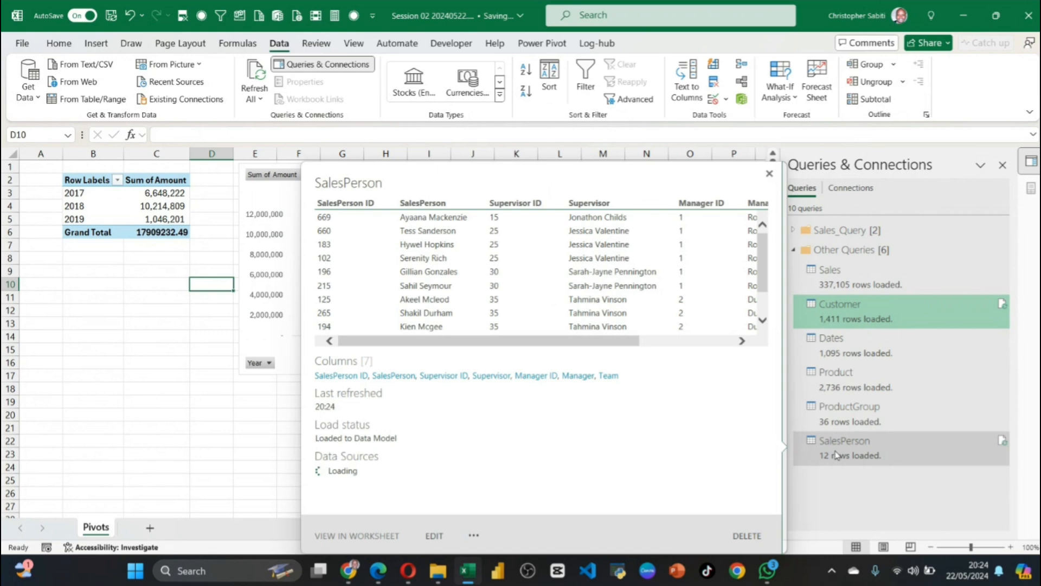
pyautogui.moveTo(874, 345)
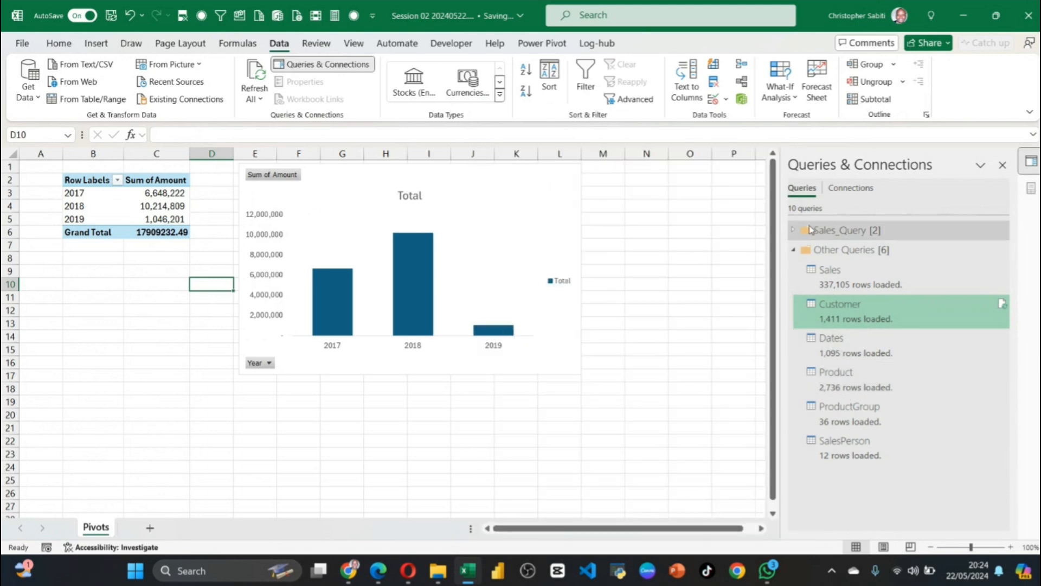
pyautogui.doubleClick(860, 454)
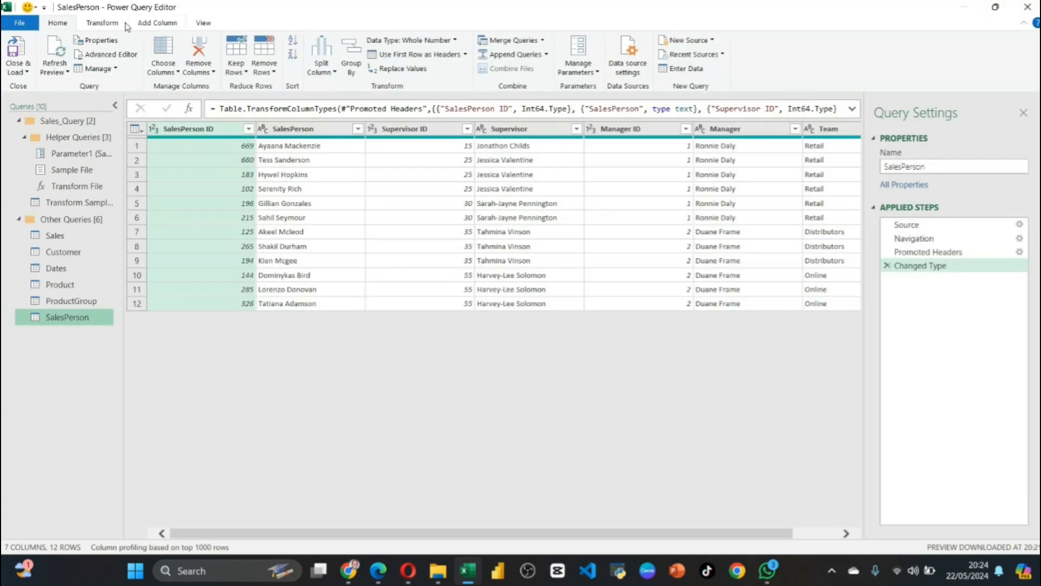
pyautogui.click(18, 71)
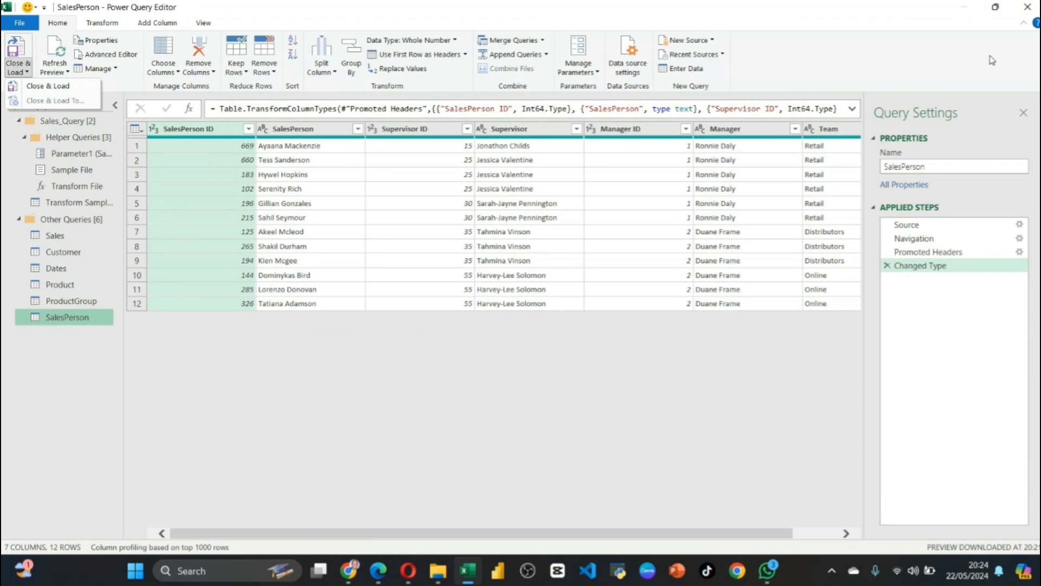
pyautogui.click(1028, 7)
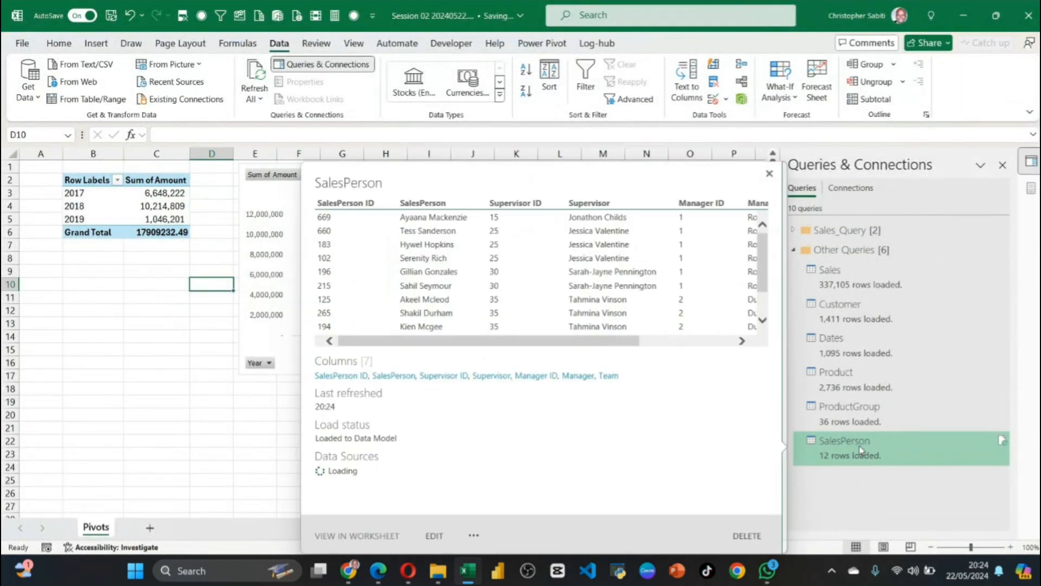
# Check the SalesPerson query's load settings and leave them without making changes
pyautogui.rightClick(895, 449)
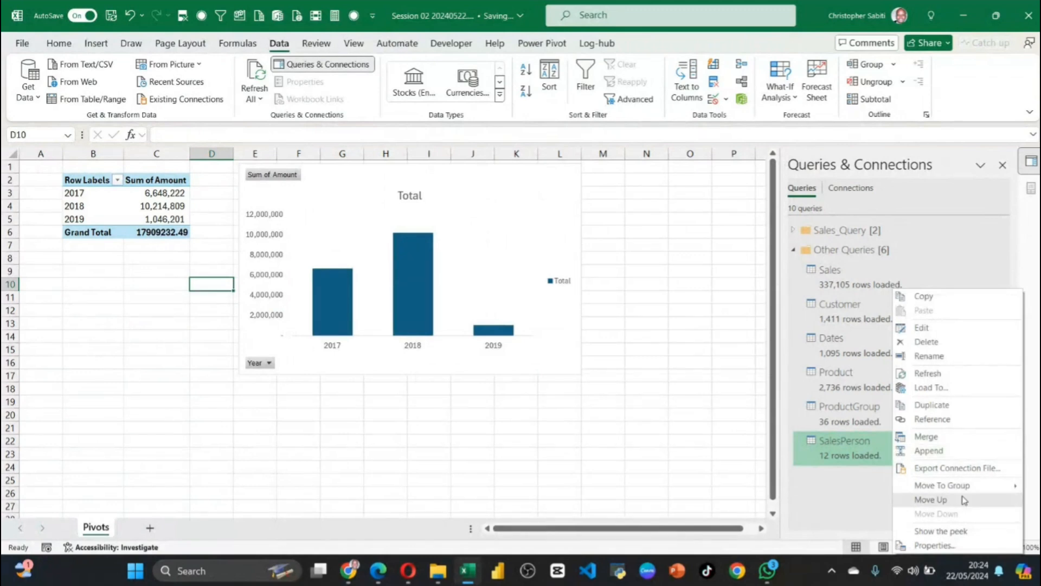
pyautogui.click(933, 388)
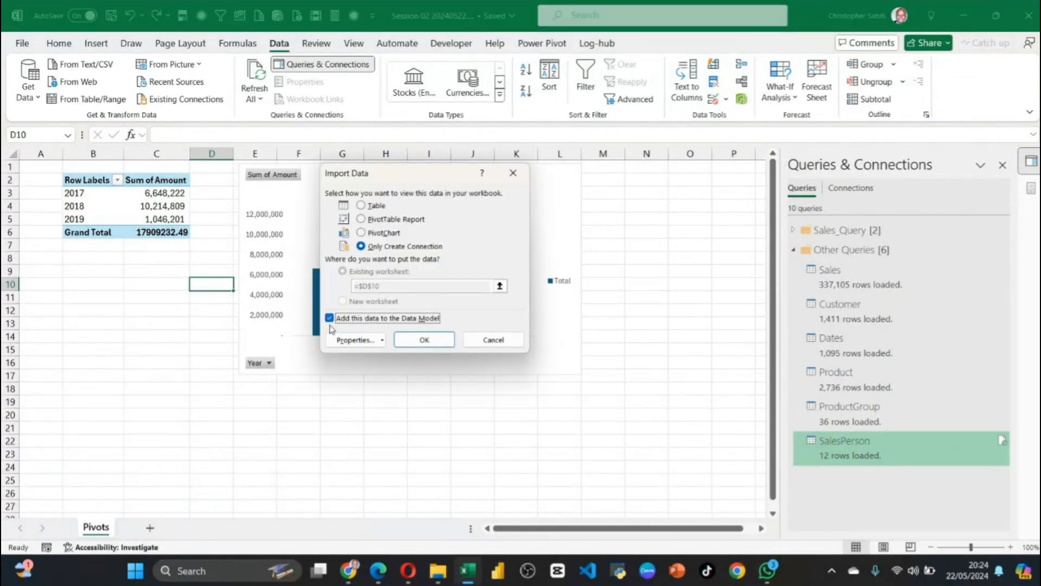
pyautogui.click(493, 339)
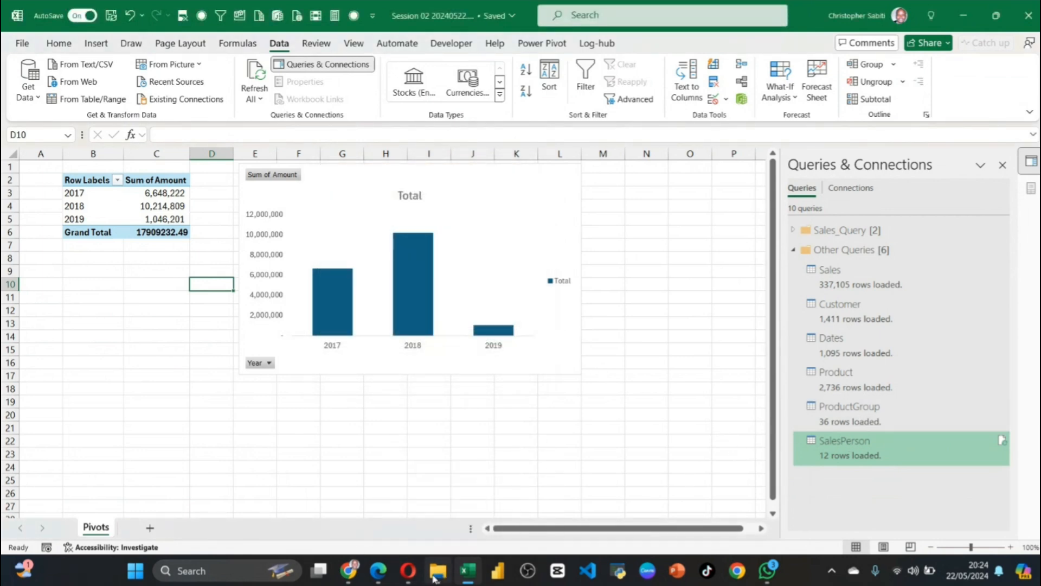
# Open Targets.xlsx from the Sales Vs Target Data folder, examine the monthly targets table by salesperson, and close the workbook
pyautogui.click(438, 570)
pyautogui.click(376, 225)
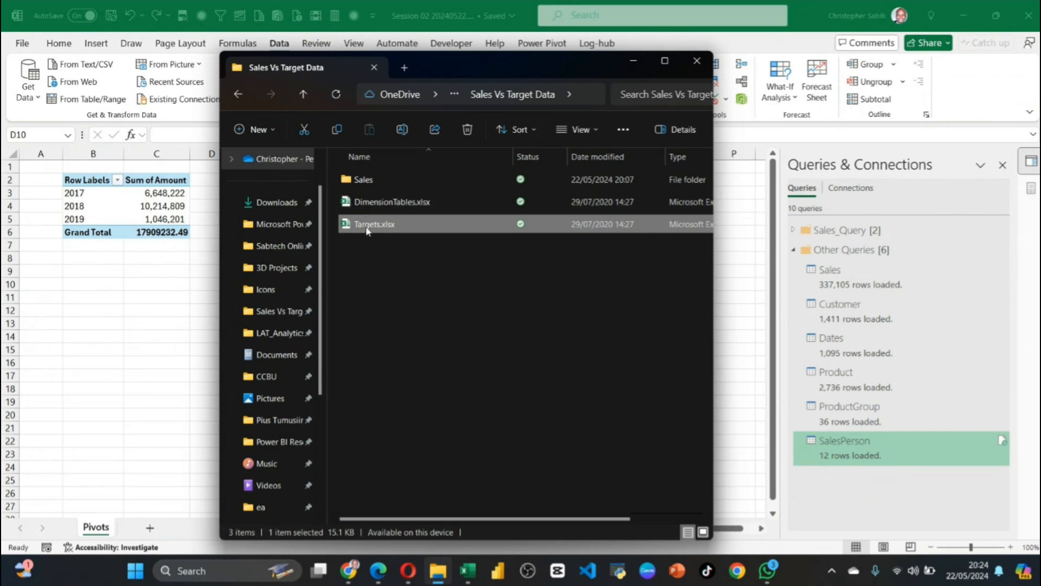
pyautogui.doubleClick(368, 232)
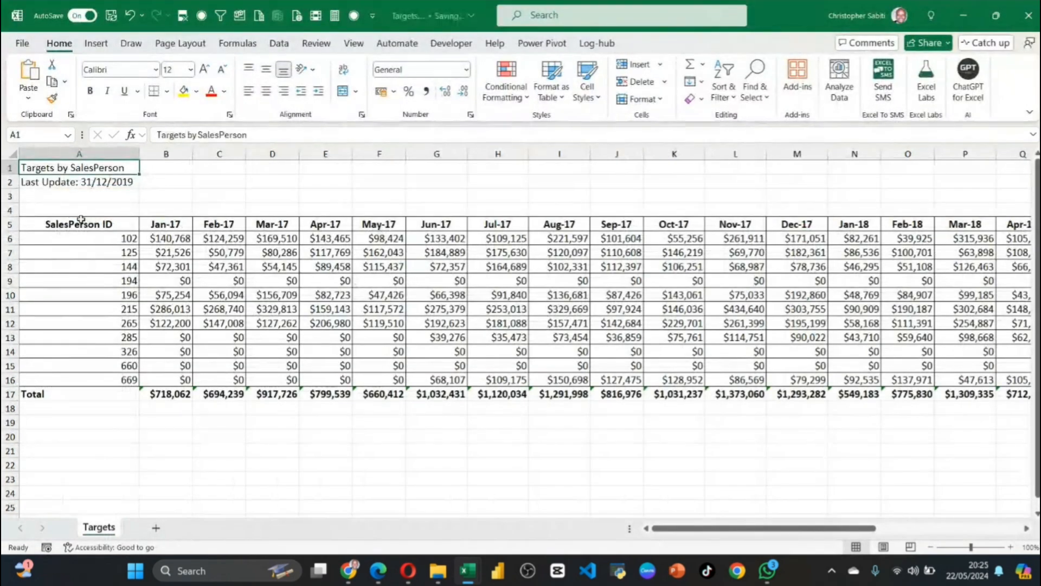
pyautogui.moveTo(83, 224); pyautogui.dragTo(899, 388)
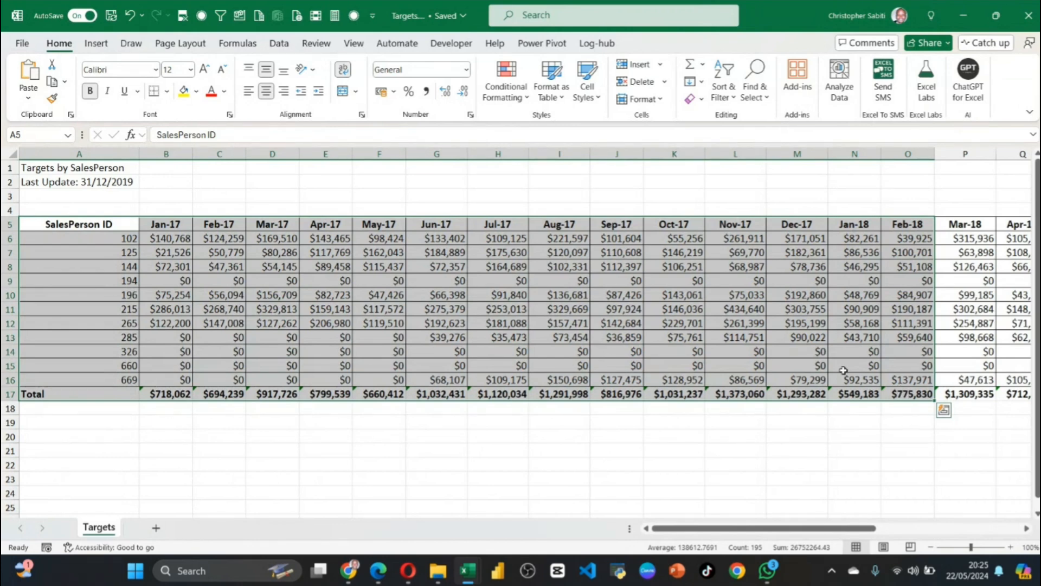
pyautogui.click(792, 323)
pyautogui.click(1036, 17)
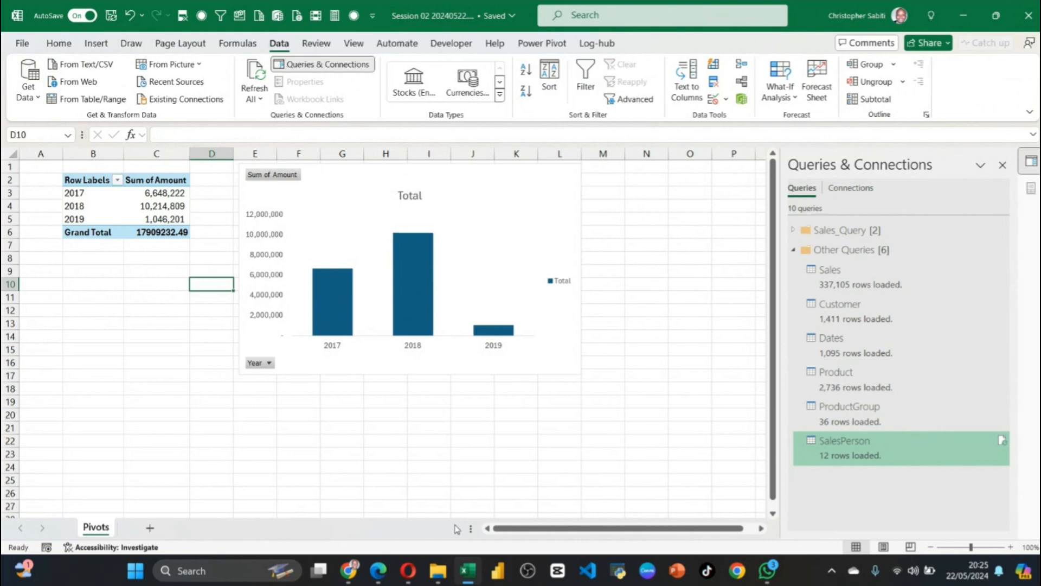
pyautogui.click(502, 196)
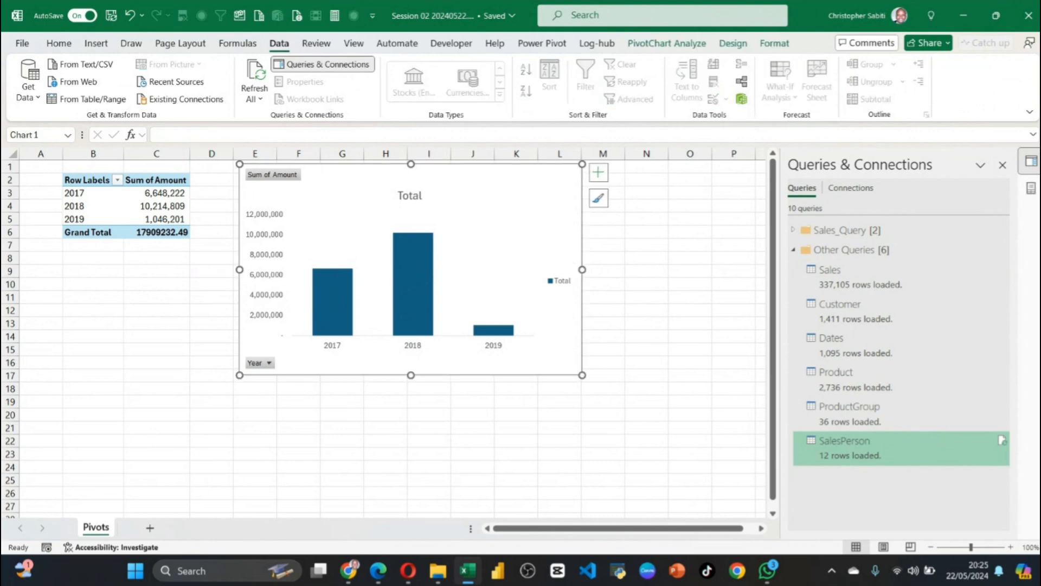
pyautogui.click(193, 281)
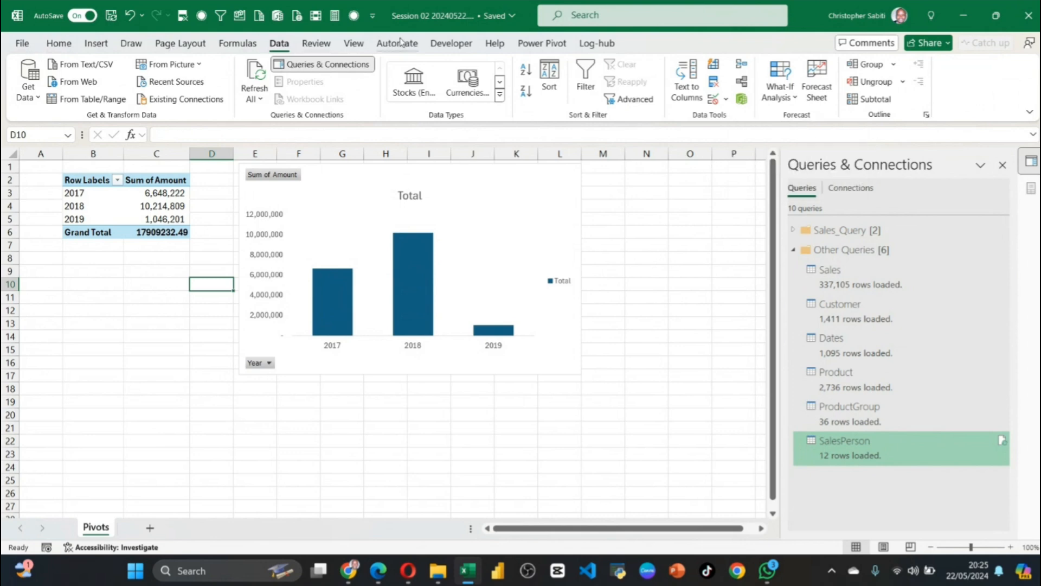
# Hide the Power Pivot tab by customizing the ribbon's main tabs in the Excel options
pyautogui.click(542, 45)
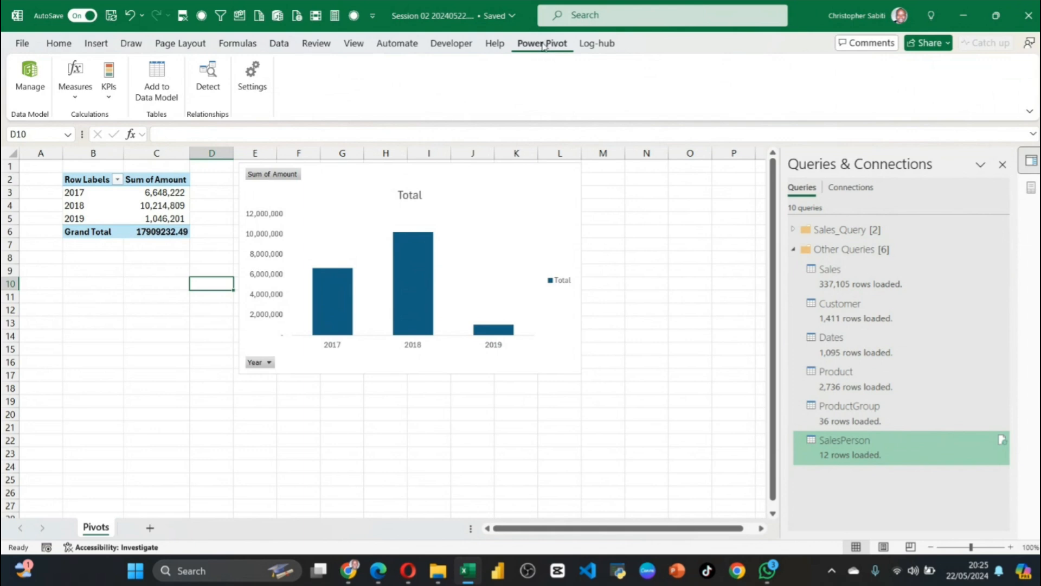
pyautogui.click(23, 44)
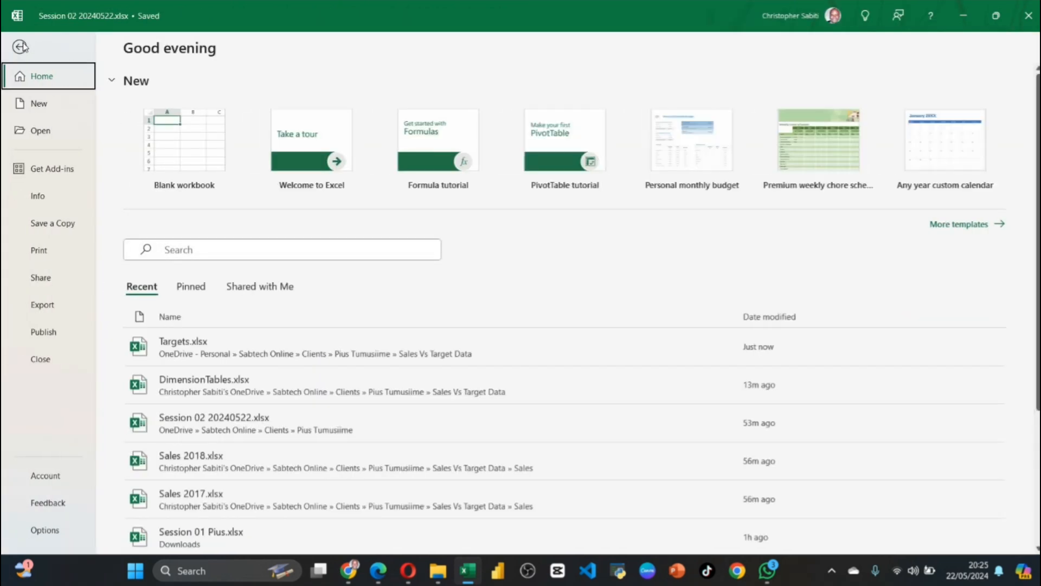
pyautogui.click(45, 532)
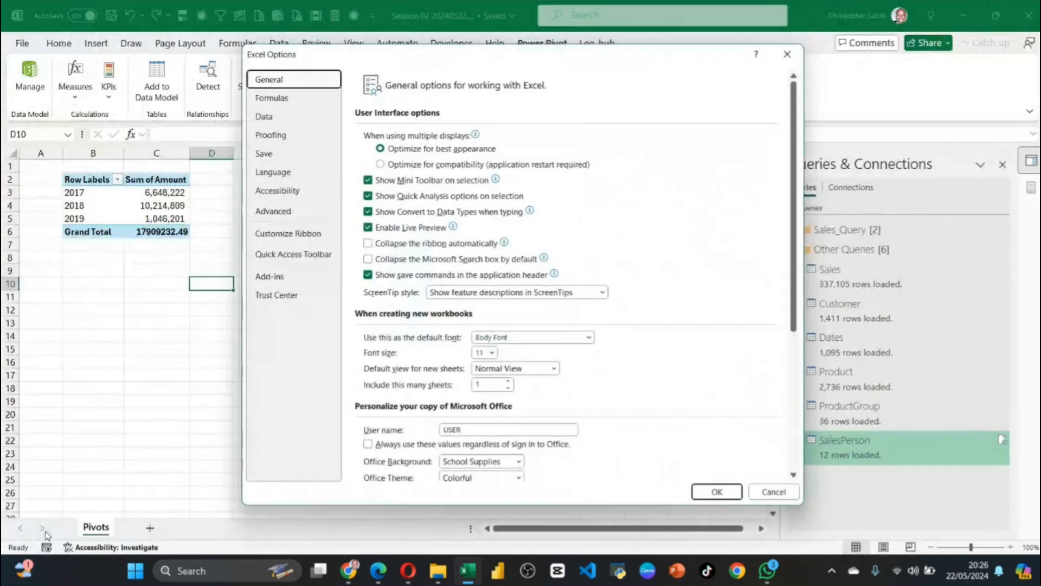
pyautogui.click(286, 214)
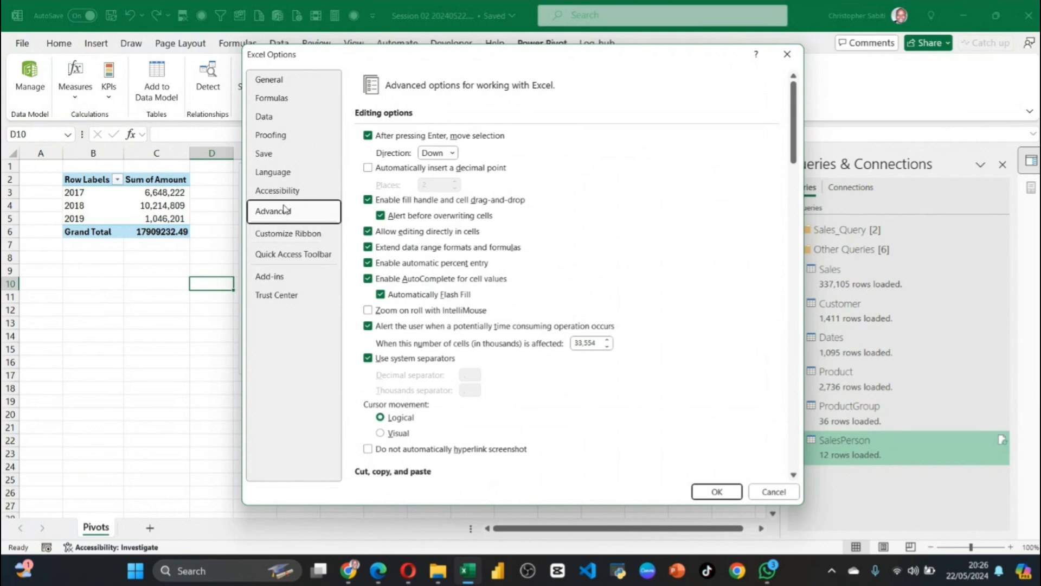
pyautogui.click(283, 235)
pyautogui.scroll(-1, 635, 326)
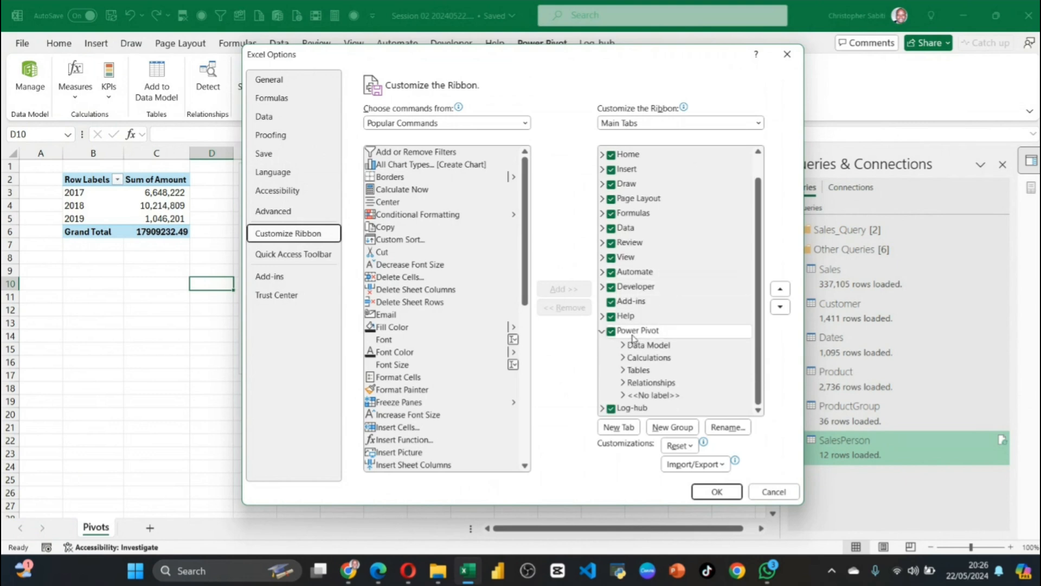
pyautogui.click(611, 330)
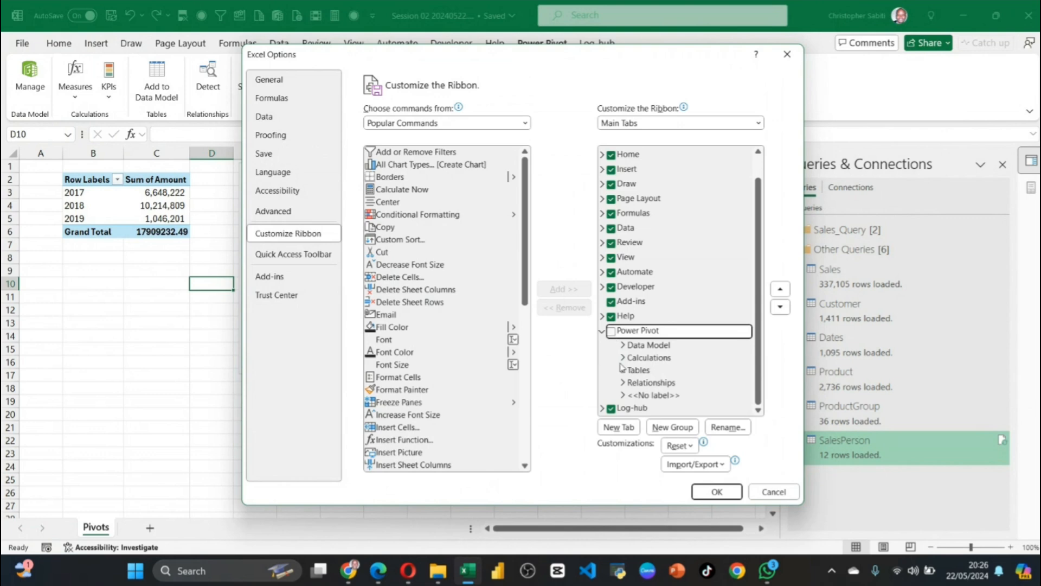
pyautogui.click(727, 492)
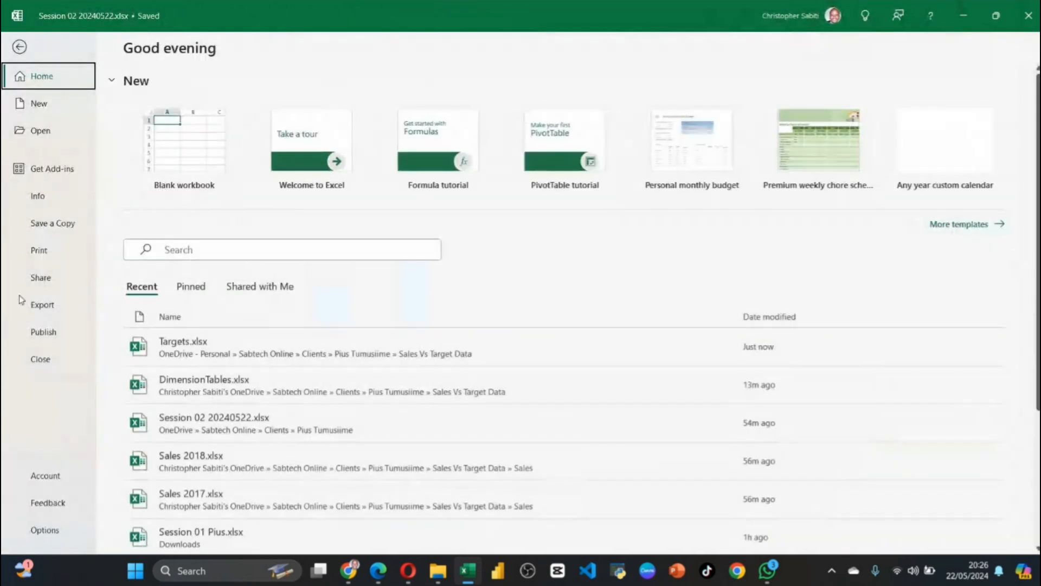
# Re-enable the Power Pivot tab among the ribbon's main tabs in the Excel options
pyautogui.click(23, 43)
pyautogui.click(46, 530)
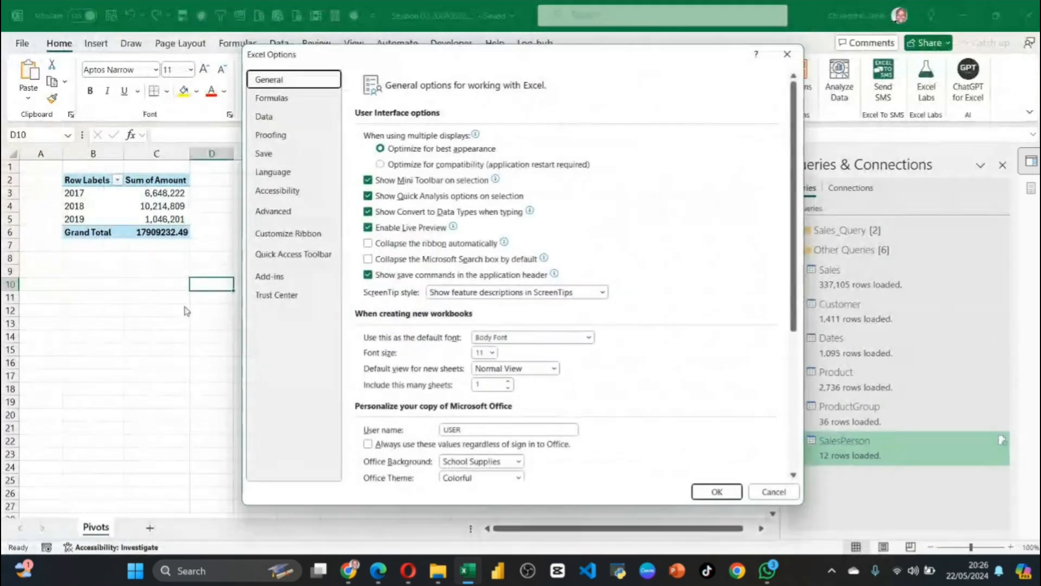
pyautogui.click(288, 234)
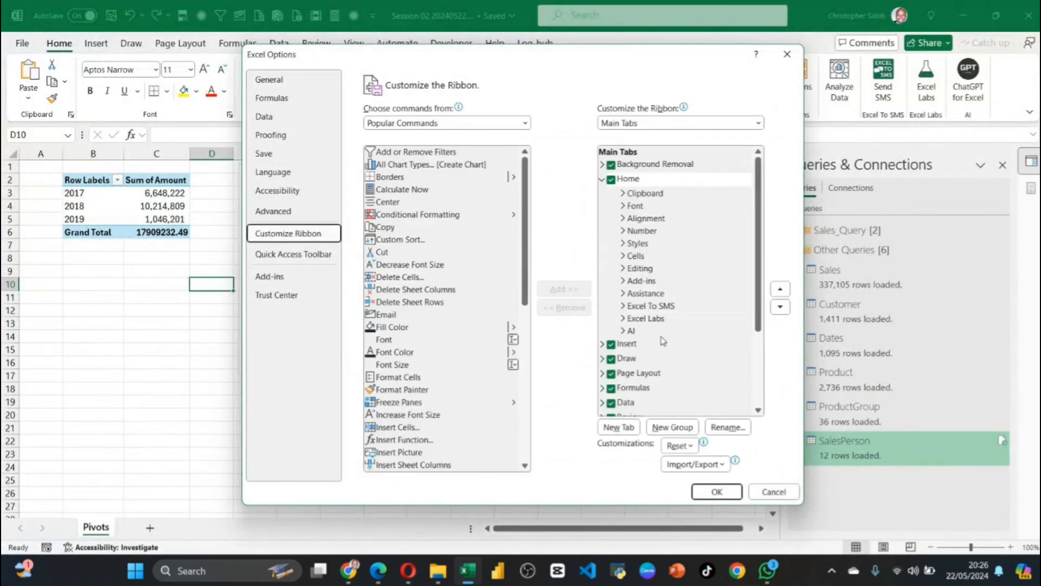
pyautogui.scroll(-3, 634, 340)
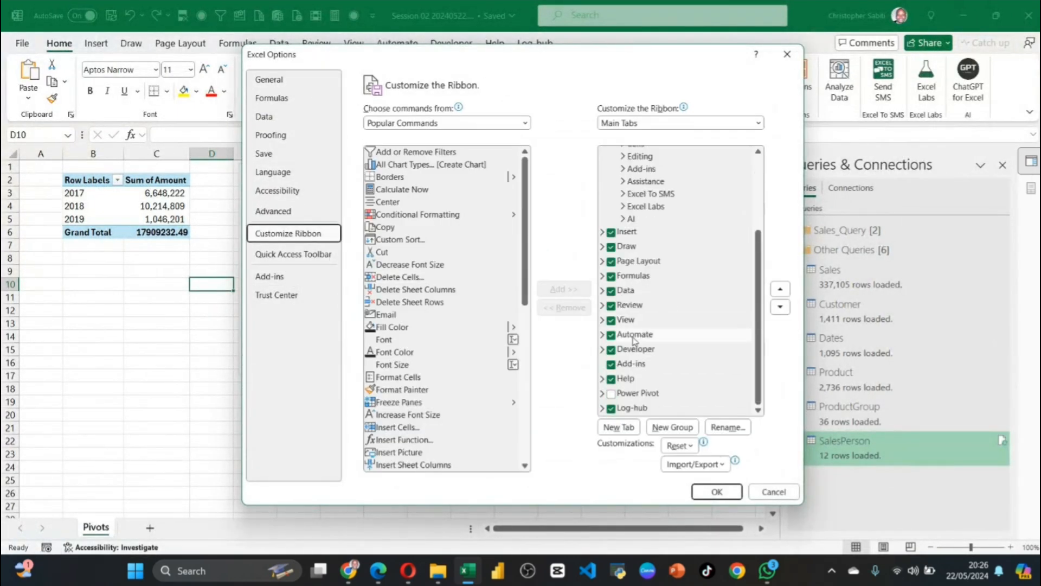
pyautogui.click(611, 394)
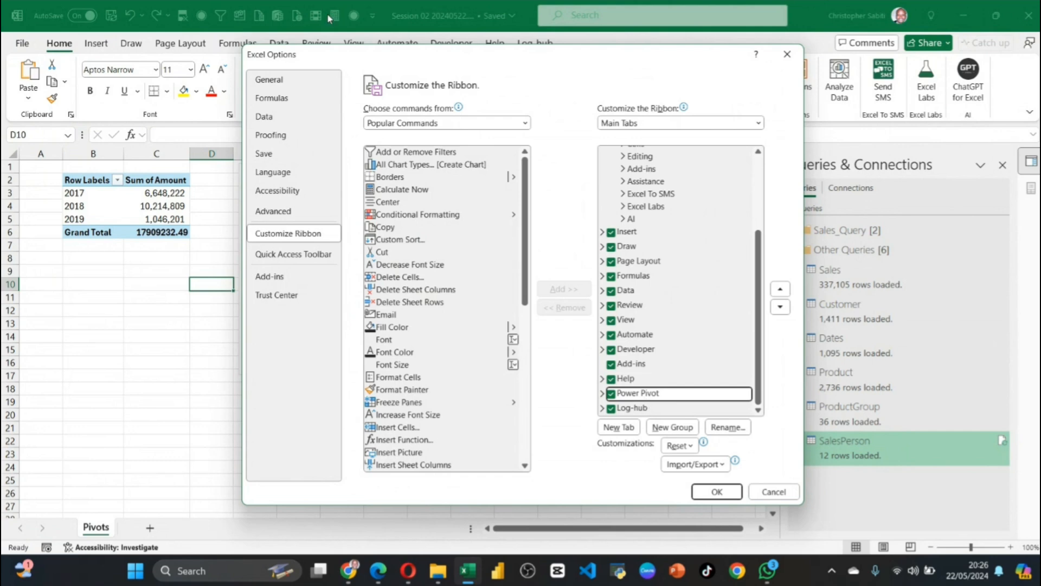
pyautogui.click(716, 491)
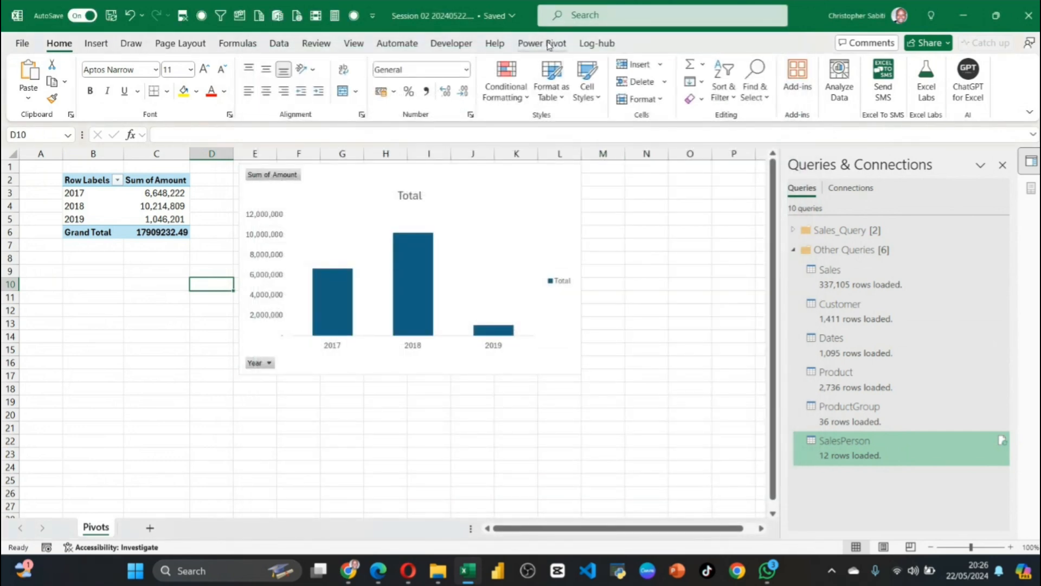
# Review the installed add-ins in the Excel options and the available Excel Add-ins without enabling any of them
pyautogui.click(25, 43)
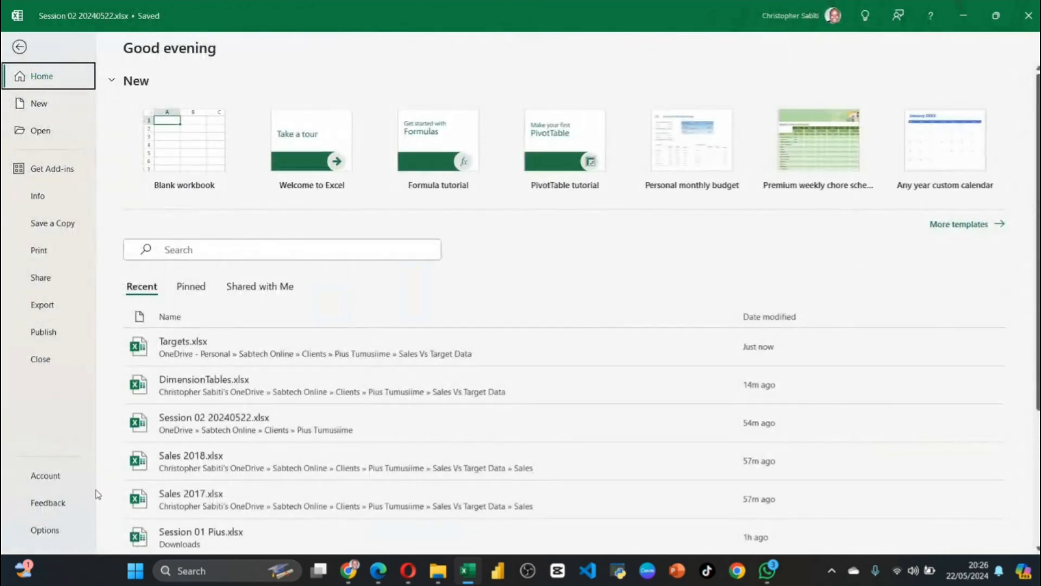
pyautogui.click(46, 529)
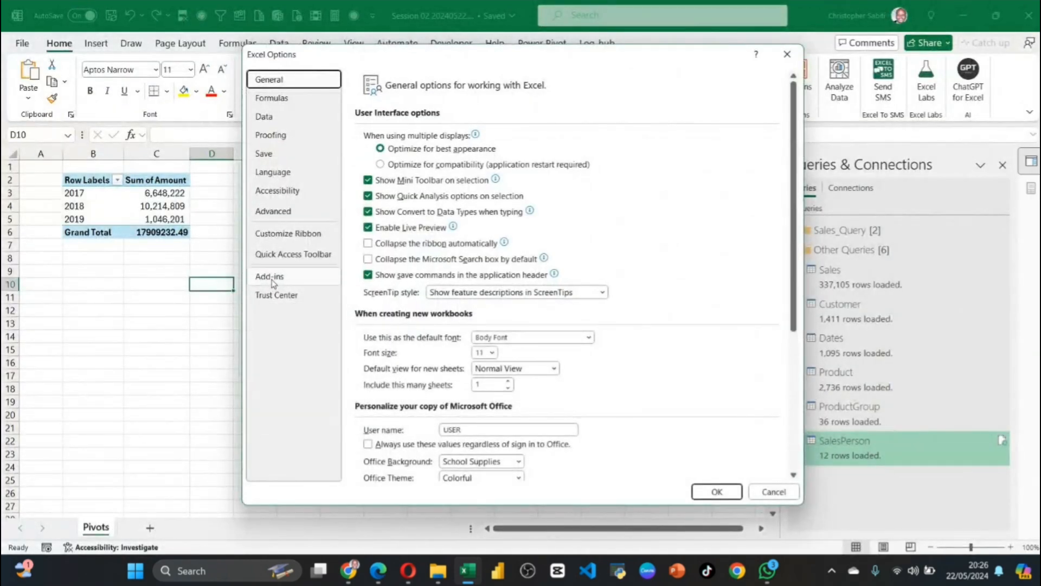
pyautogui.click(273, 281)
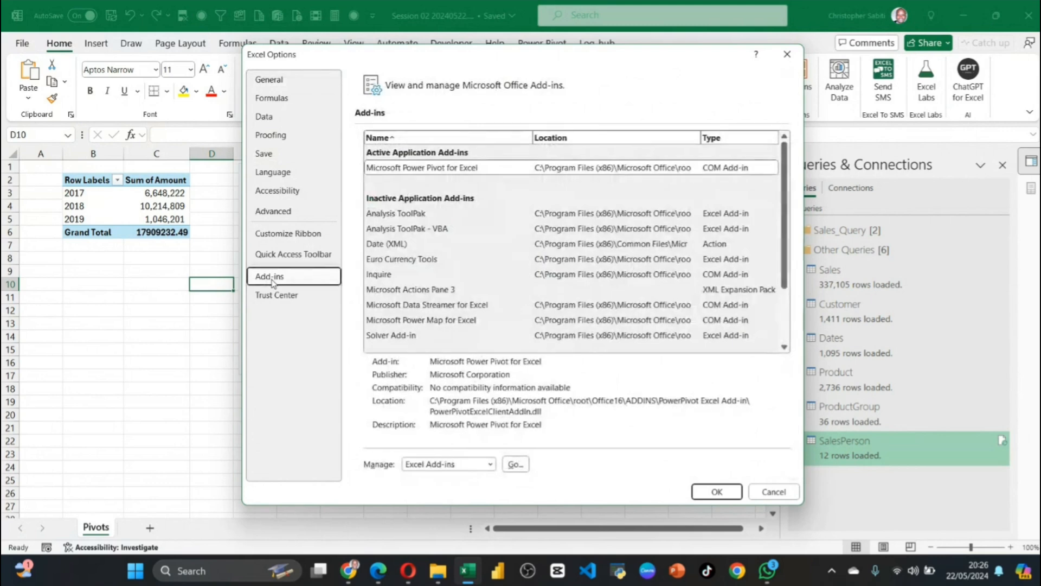
pyautogui.click(451, 468)
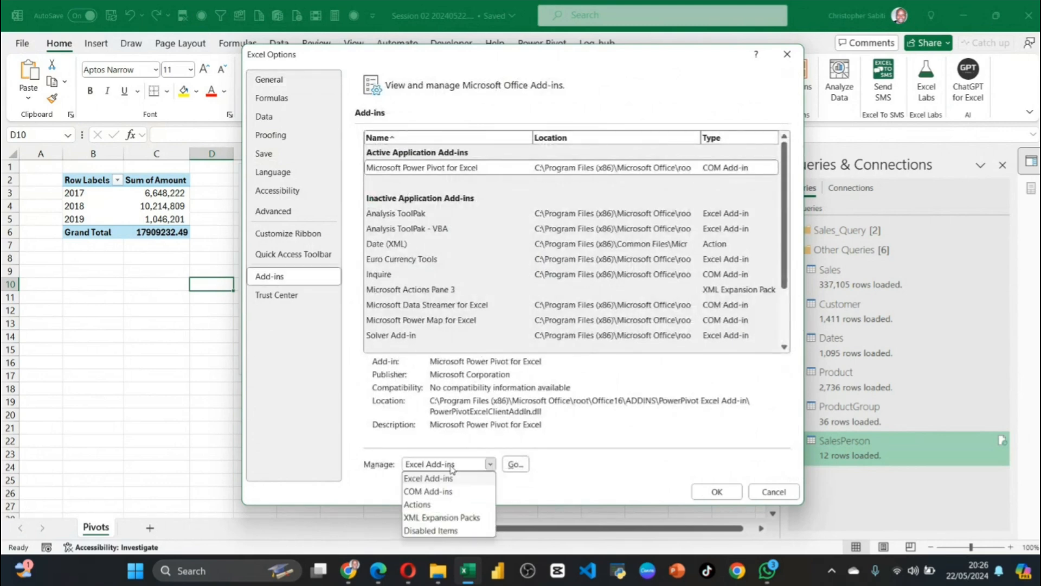
pyautogui.click(444, 479)
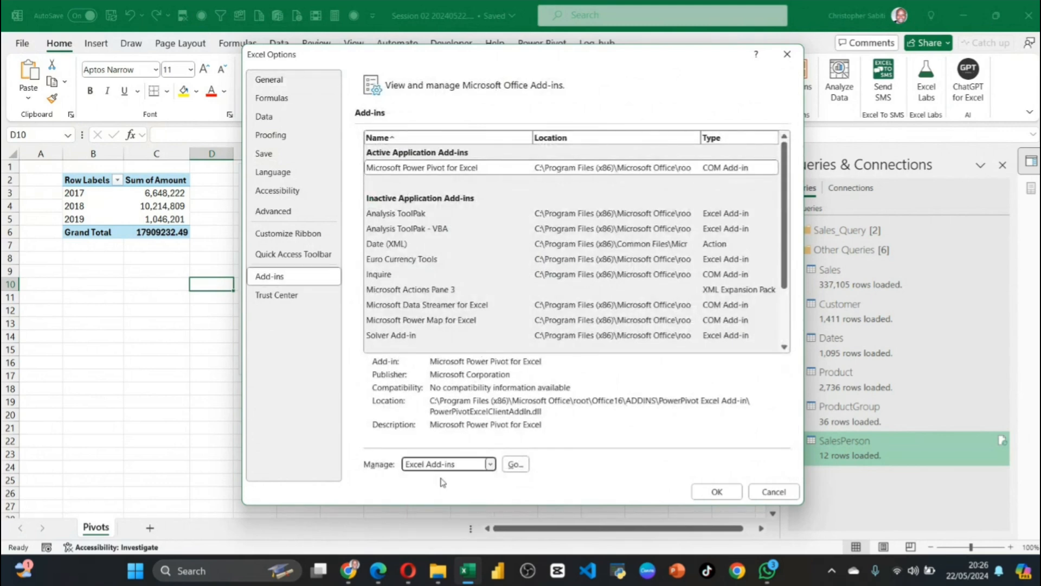
pyautogui.click(515, 465)
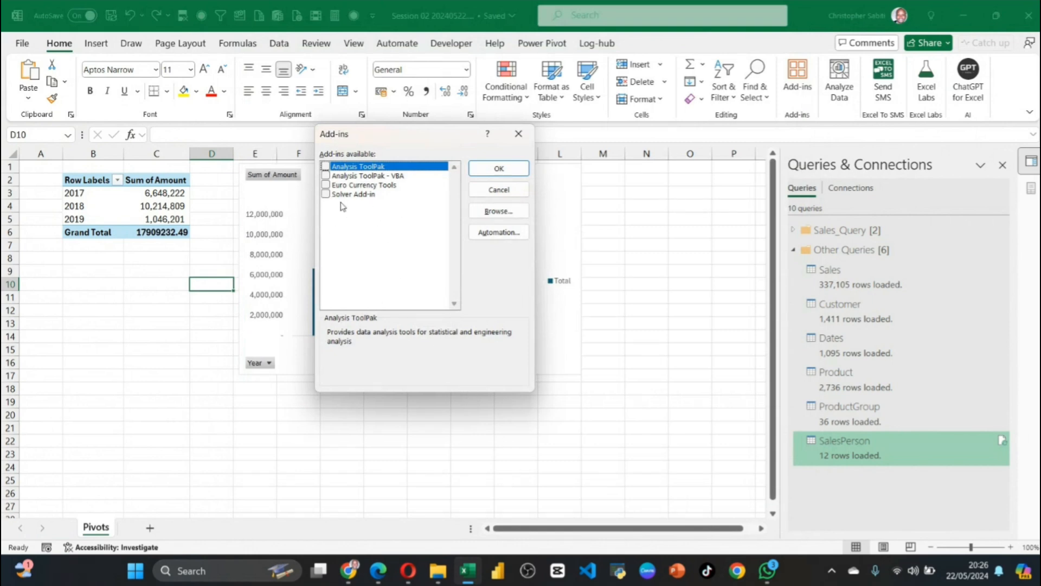
pyautogui.click(519, 133)
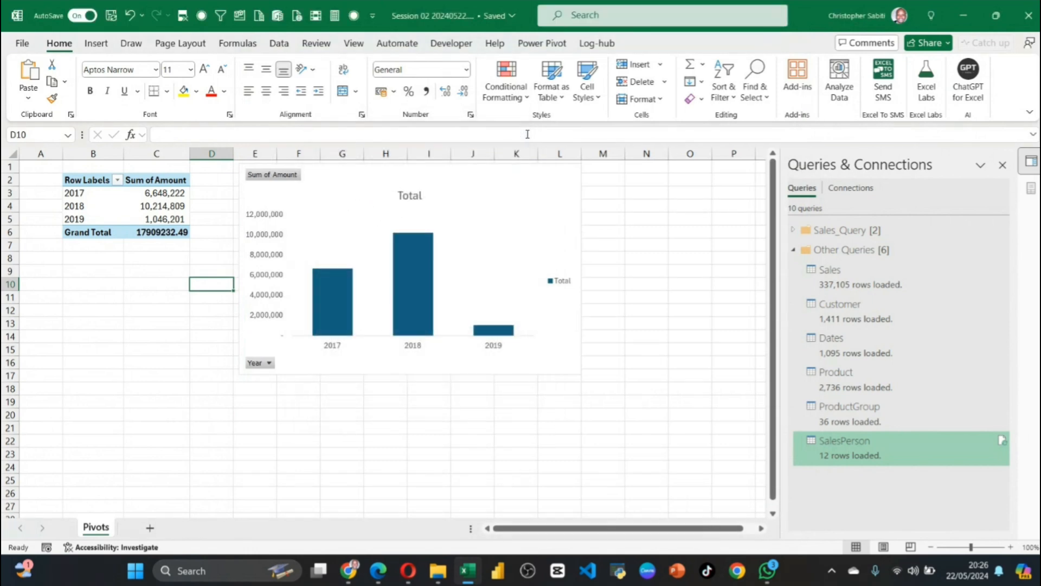
pyautogui.click(696, 332)
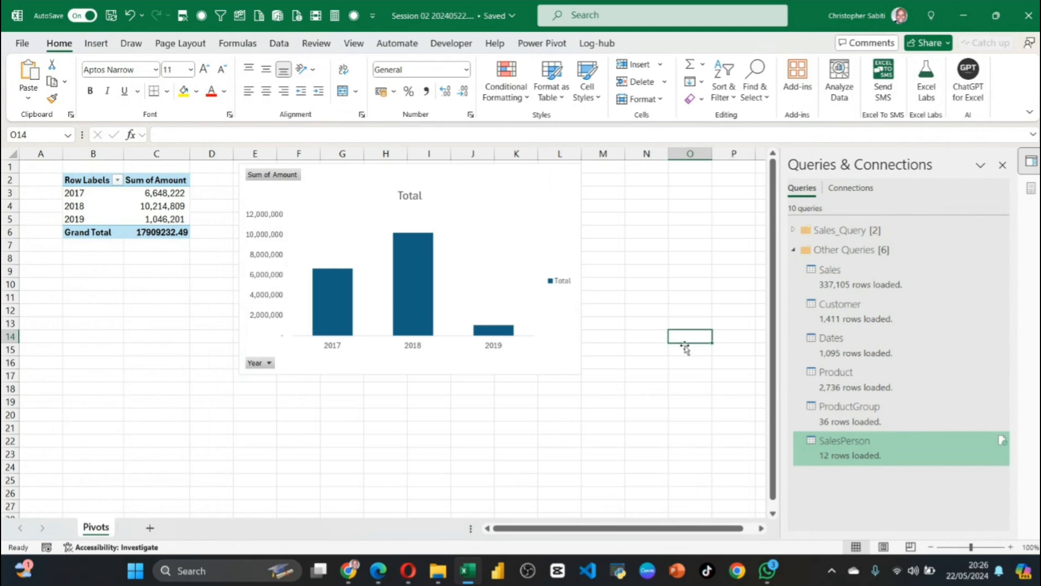
# Open the workbook's Data Model in the Power Pivot window
pyautogui.click(536, 43)
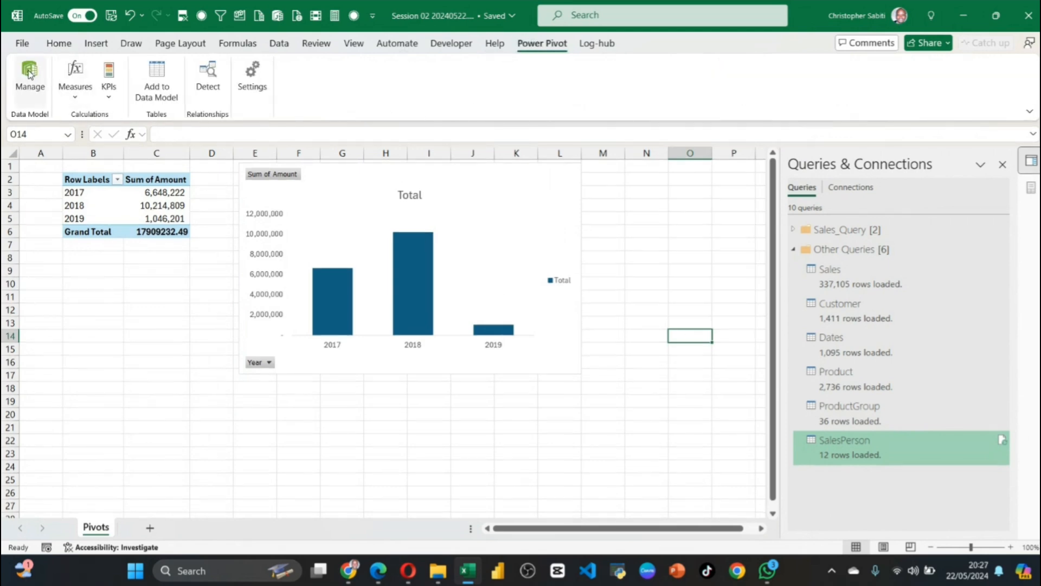
pyautogui.click(29, 74)
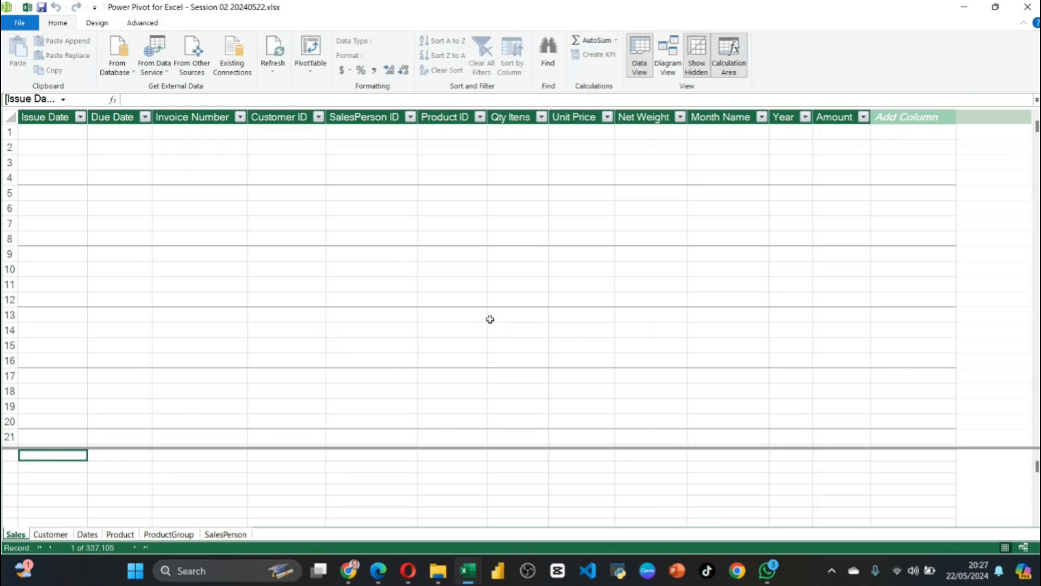
pyautogui.moveTo(479, 580)
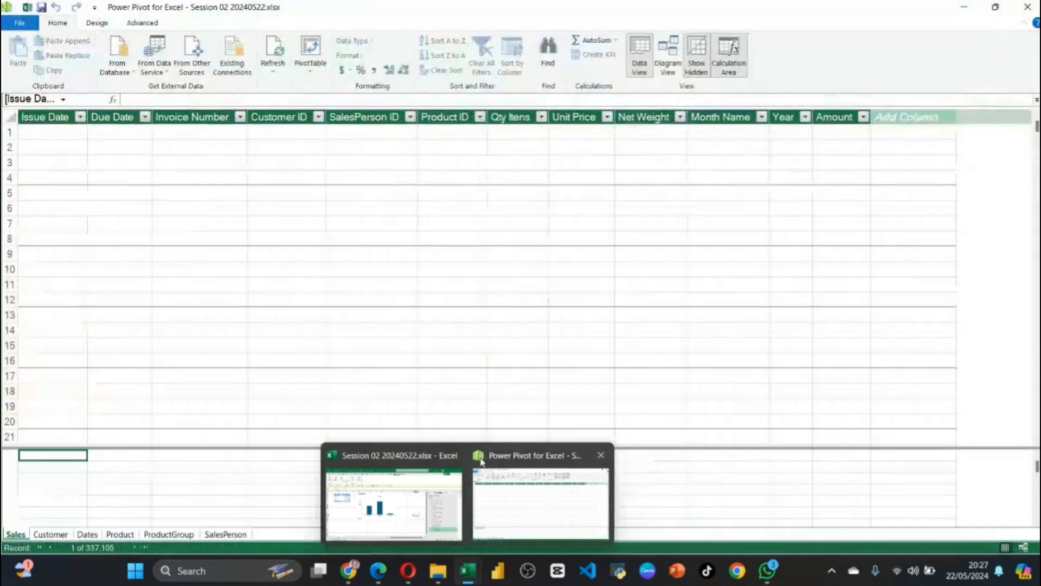
pyautogui.click(478, 460)
# Try to refresh only the Sales table from its data source, stopping the refresh and closing the progress dialog
pyautogui.click(551, 339)
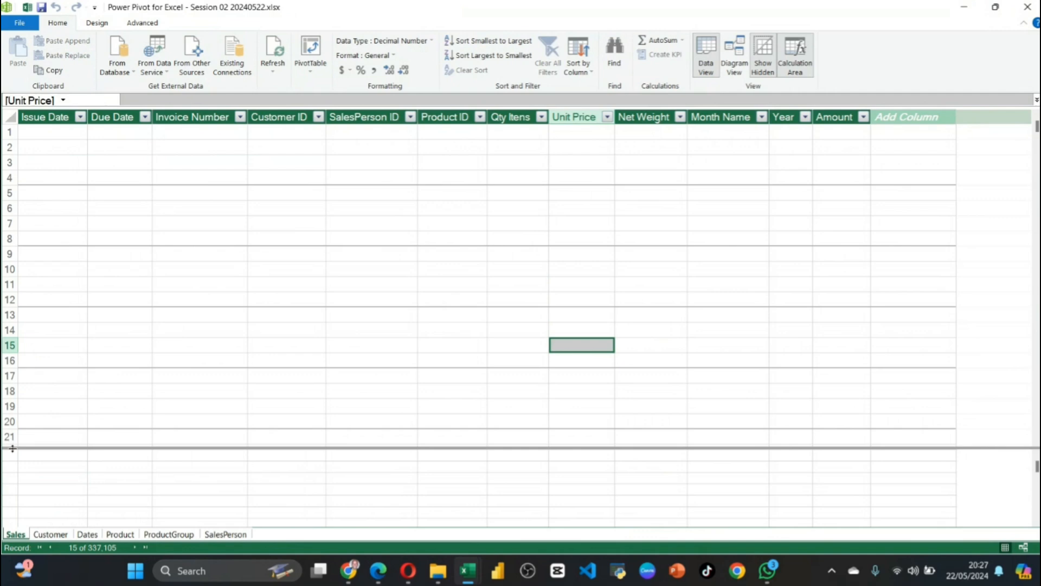
pyautogui.scroll(-3, 96, 320)
pyautogui.scroll(3, 95, 317)
pyautogui.click(282, 77)
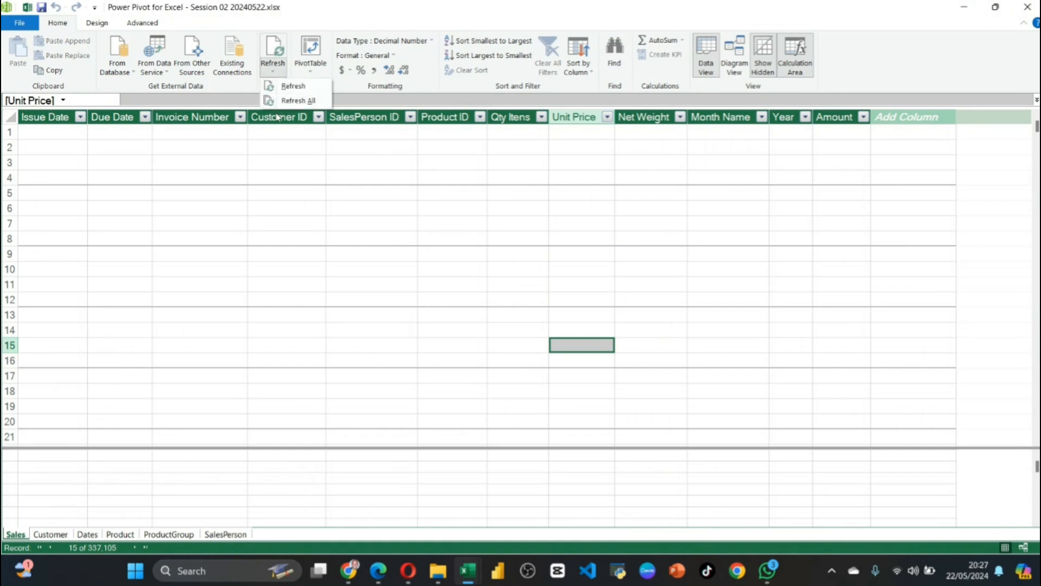
pyautogui.click(295, 88)
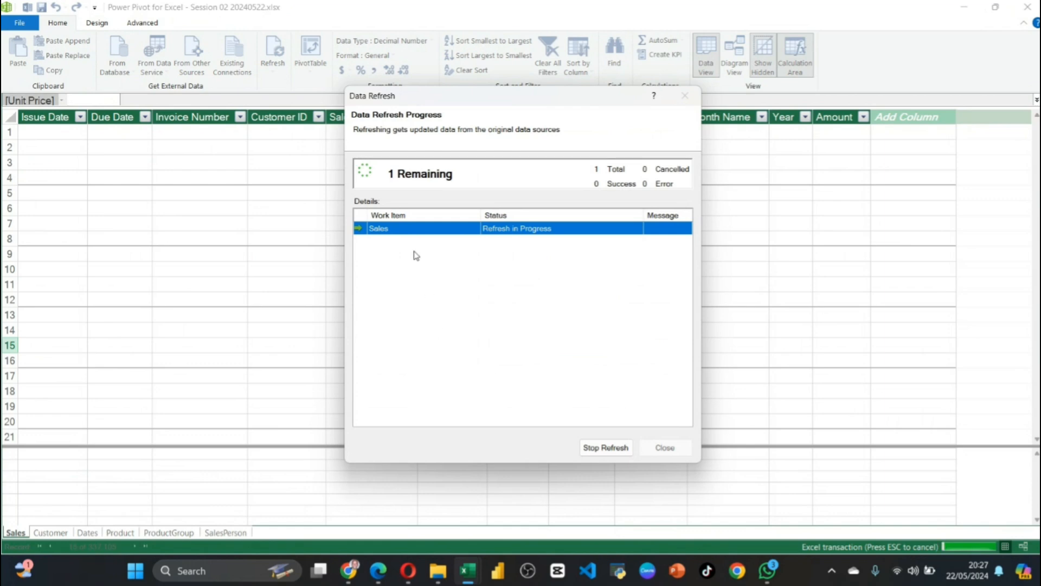
pyautogui.click(604, 448)
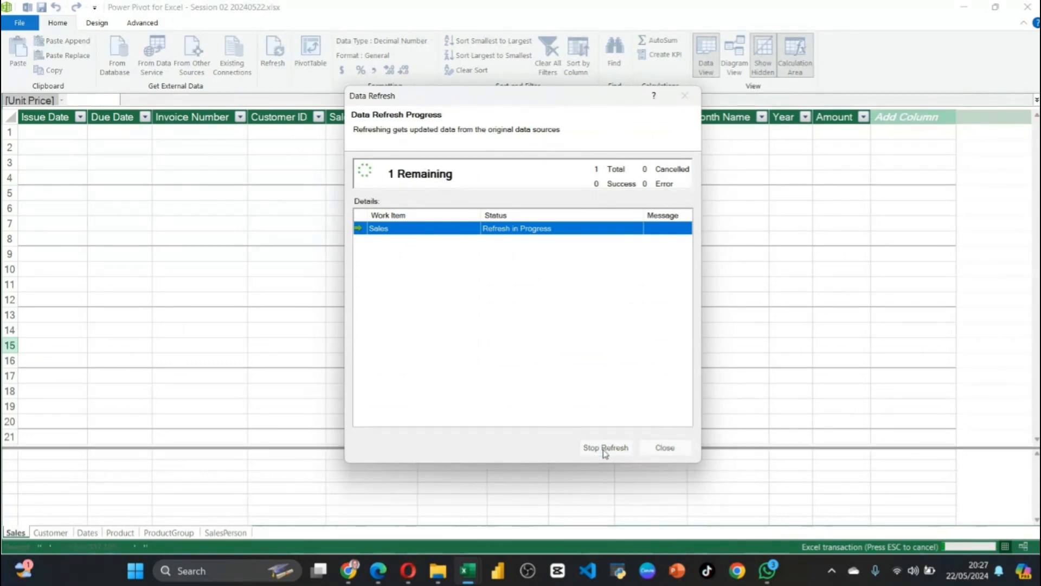
pyautogui.click(684, 446)
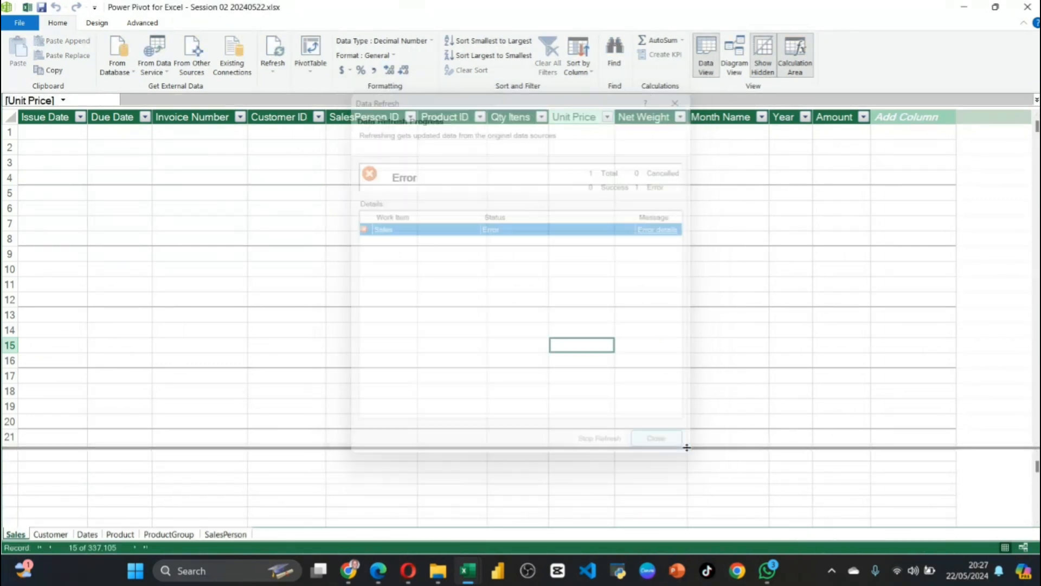
pyautogui.click(558, 238)
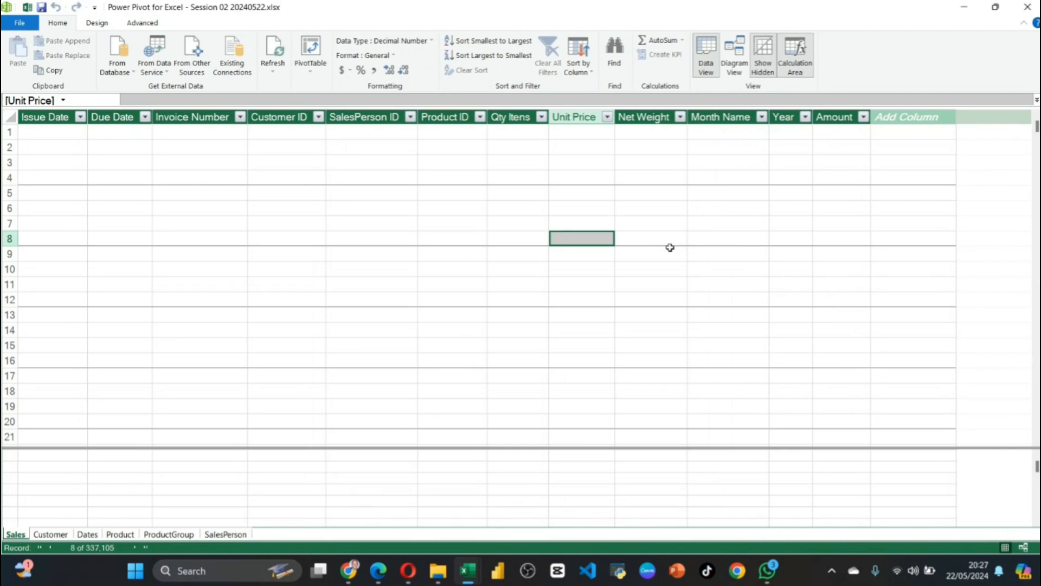
# Show the model as a diagram, move the Sales table below the other tables and lengthen it to show its fields through Year
pyautogui.click(735, 60)
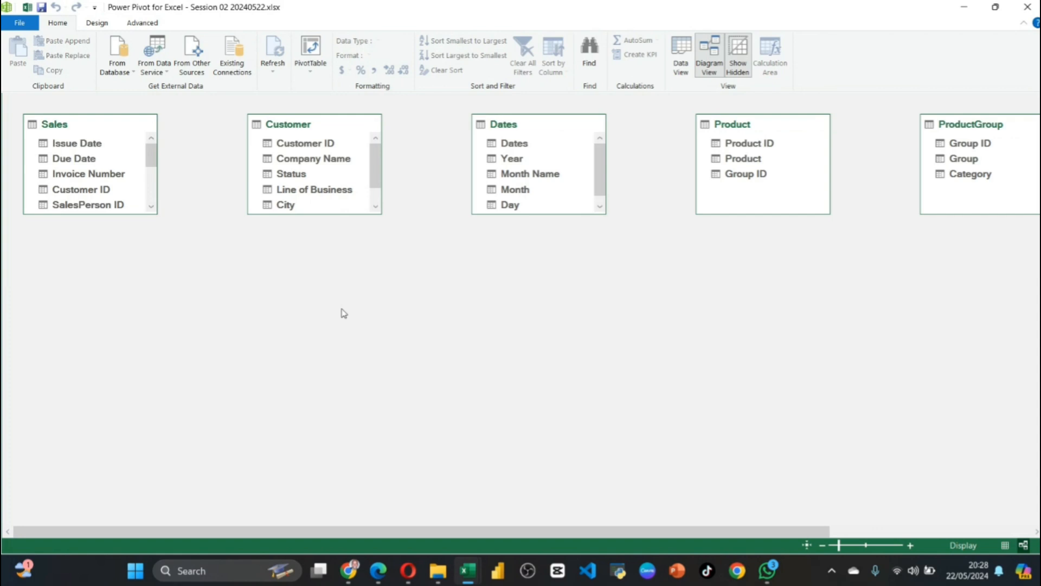
pyautogui.moveTo(108, 130); pyautogui.dragTo(442, 275)
pyautogui.moveTo(419, 359); pyautogui.dragTo(424, 454)
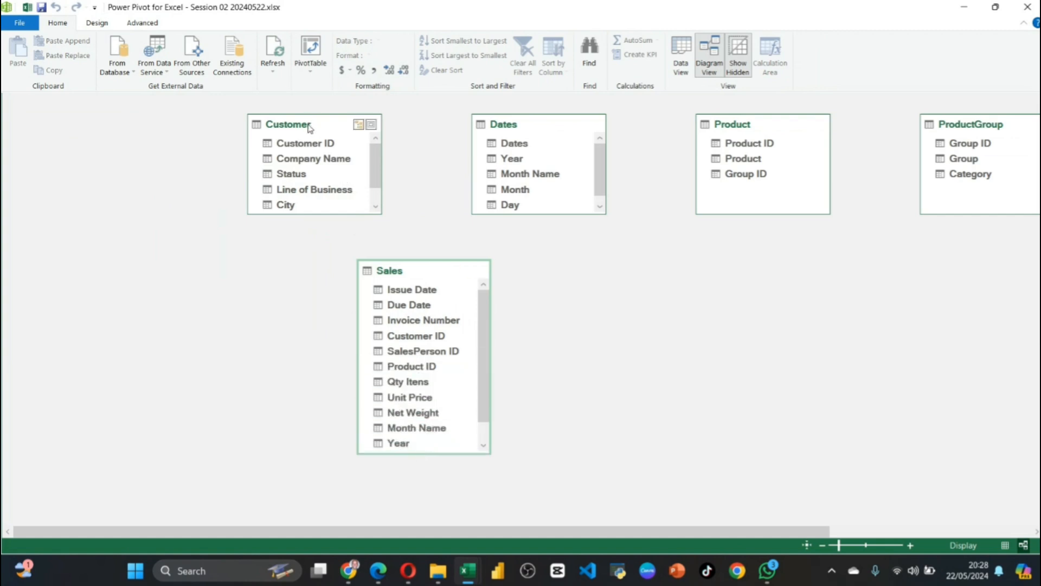
# Arrange the Customer, Dates, Product and ProductGroup tables around the Sales table in the diagram
pyautogui.moveTo(309, 128); pyautogui.dragTo(173, 133)
pyautogui.moveTo(397, 270); pyautogui.dragTo(330, 231)
pyautogui.moveTo(517, 125); pyautogui.dragTo(479, 127)
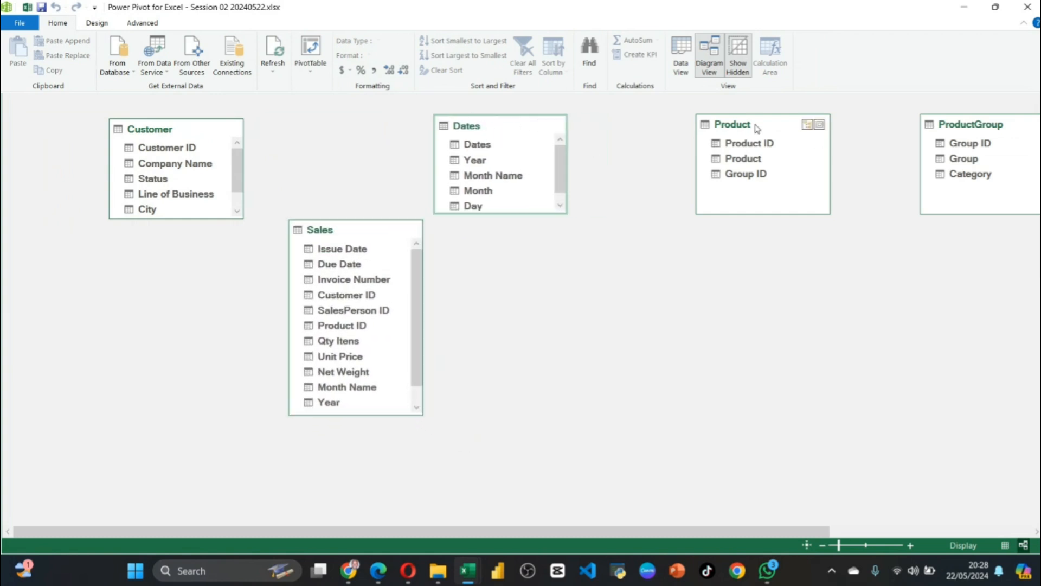
pyautogui.moveTo(757, 128); pyautogui.dragTo(565, 311)
pyautogui.moveTo(998, 123); pyautogui.dragTo(120, 351)
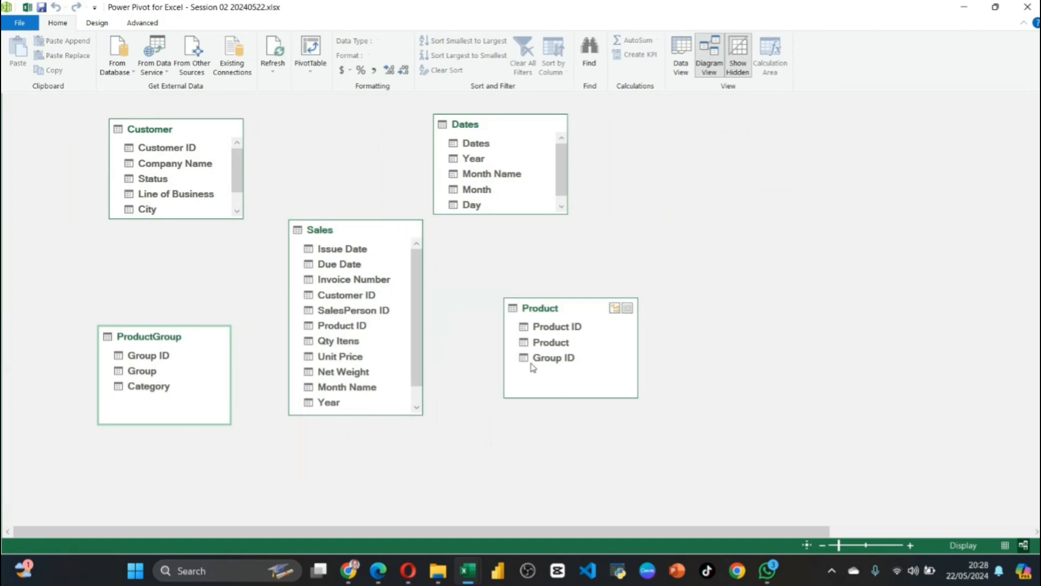
pyautogui.moveTo(541, 311); pyautogui.dragTo(522, 374)
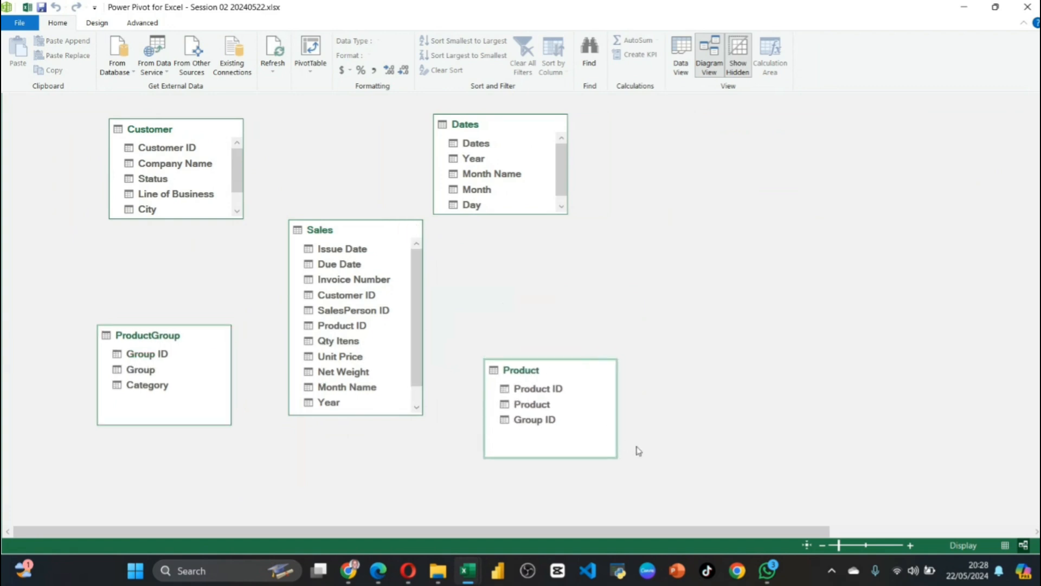
# Place the SalesPerson table beneath Sales and space the Product, Dates and Sales tables farther apart in the diagram
pyautogui.click(825, 546)
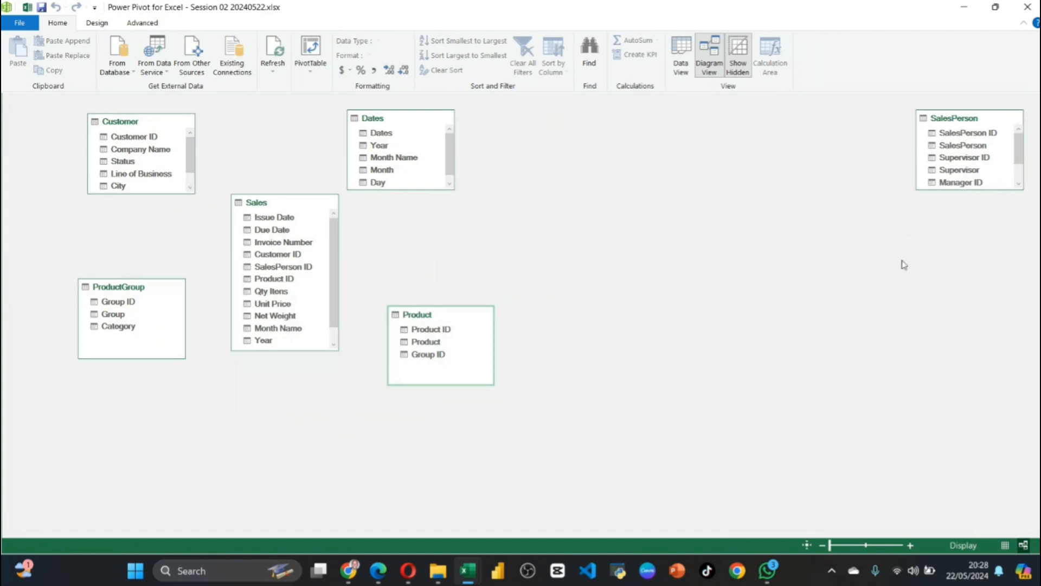
pyautogui.moveTo(957, 119); pyautogui.dragTo(275, 400)
pyautogui.moveTo(423, 314); pyautogui.dragTo(479, 318)
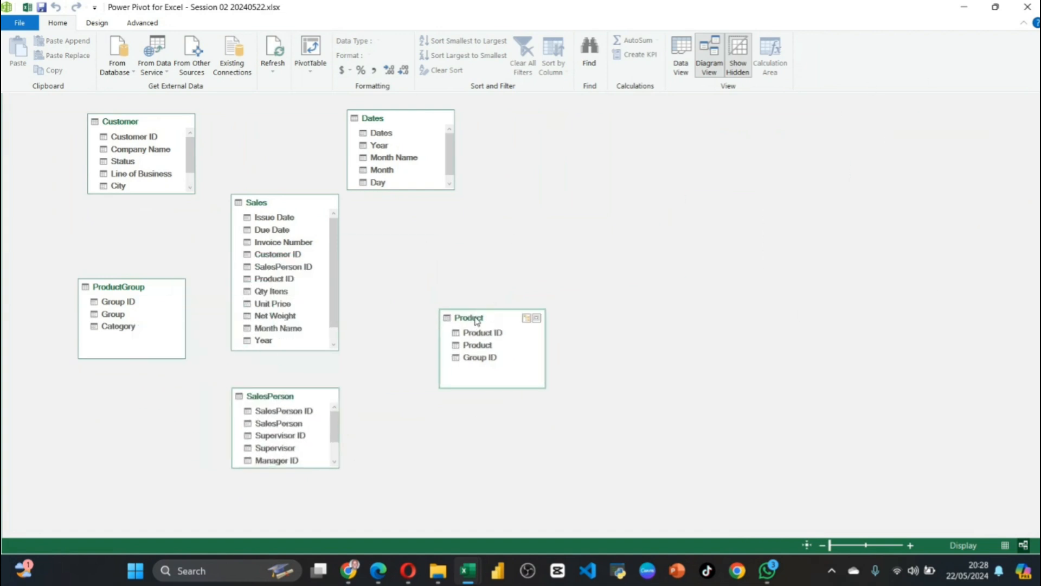
pyautogui.moveTo(374, 122); pyautogui.dragTo(444, 132)
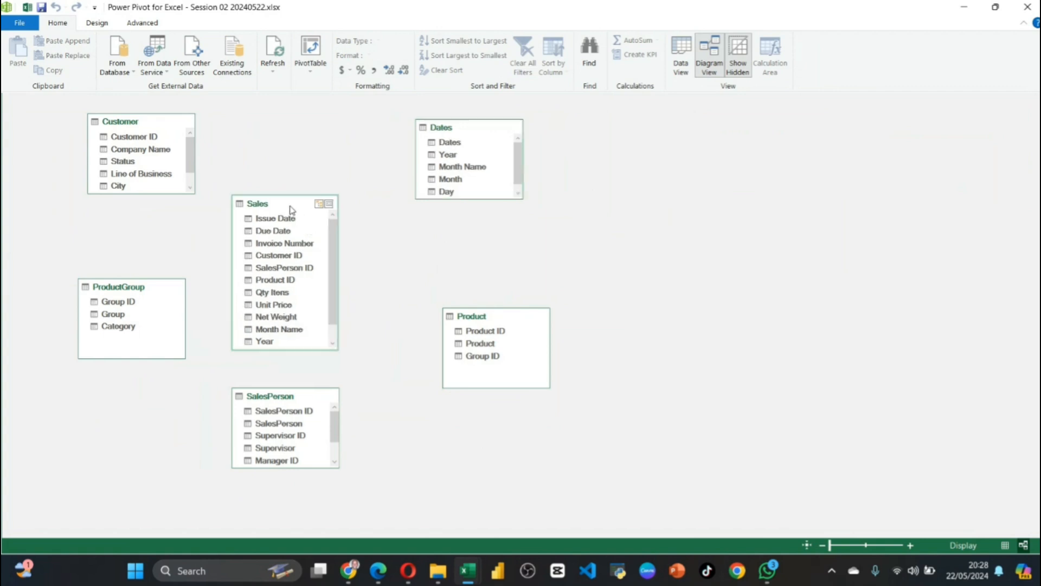
pyautogui.moveTo(291, 204); pyautogui.dragTo(314, 205)
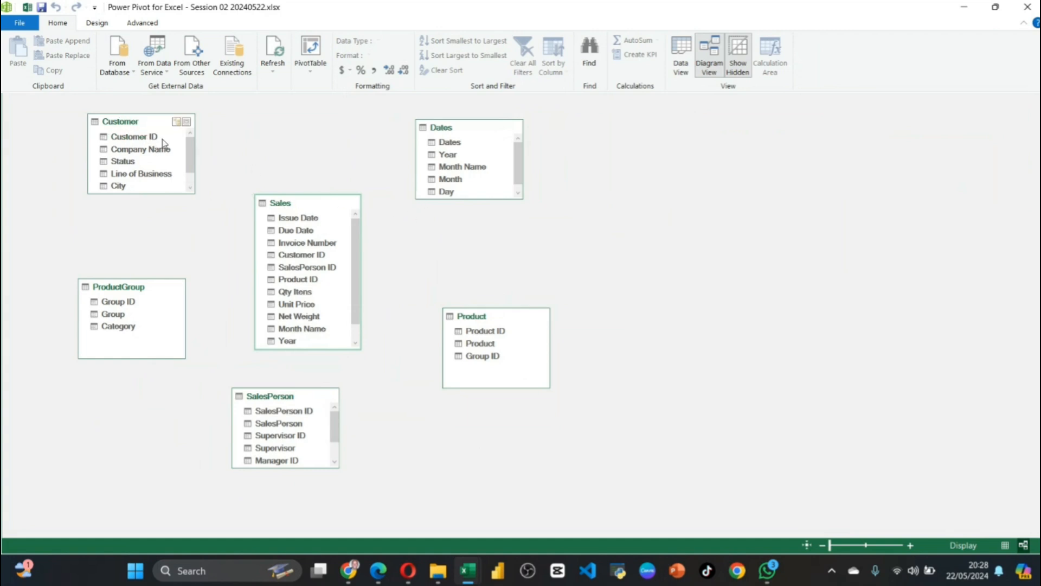
pyautogui.click(139, 138)
pyautogui.rightClick(139, 140)
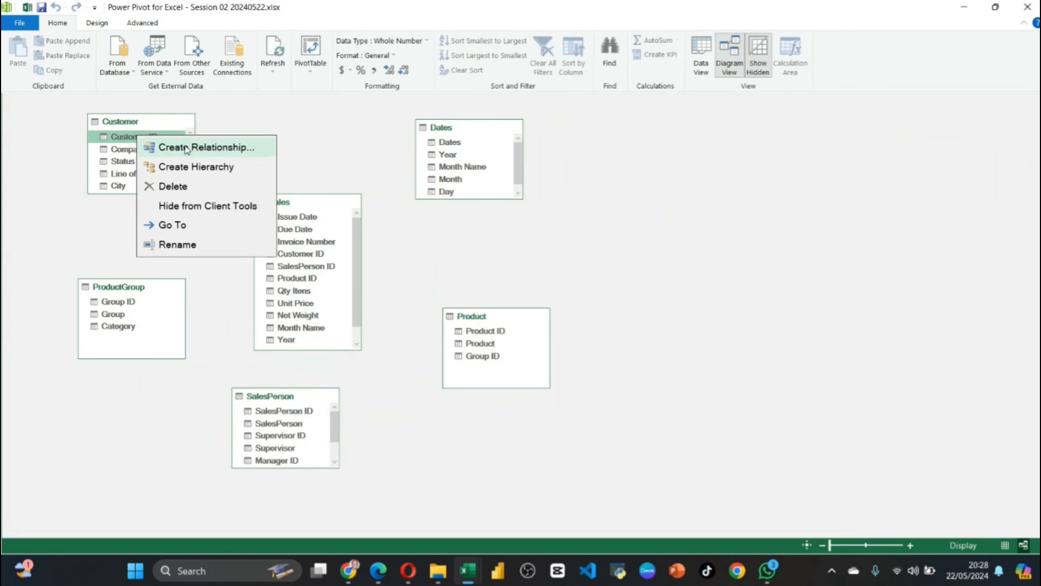
pyautogui.click(339, 156)
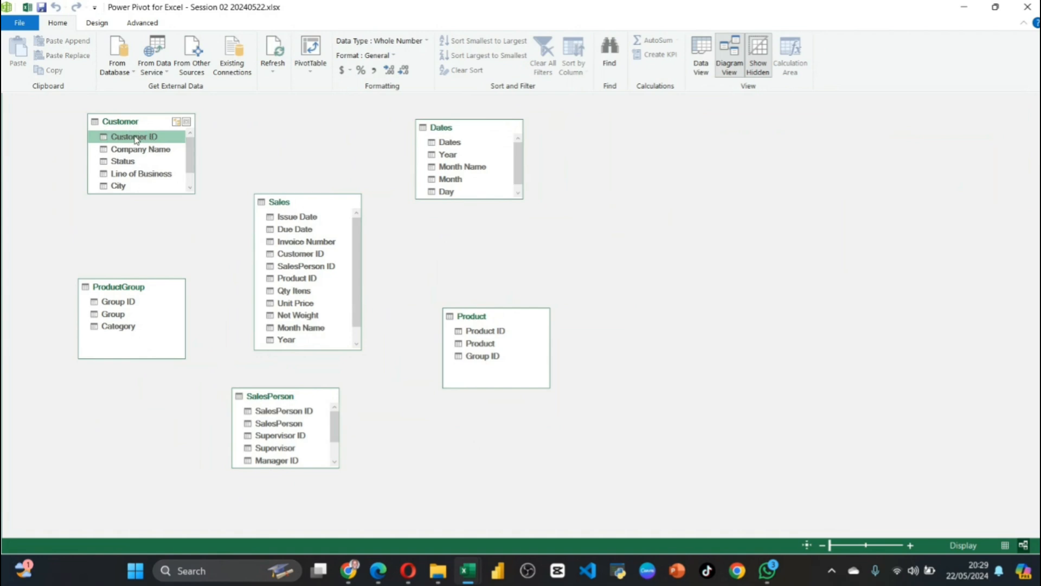
# Locate the Customer ID field in Sales and Customer, and lengthen the Customer table to show all its fields through State
pyautogui.click(303, 254)
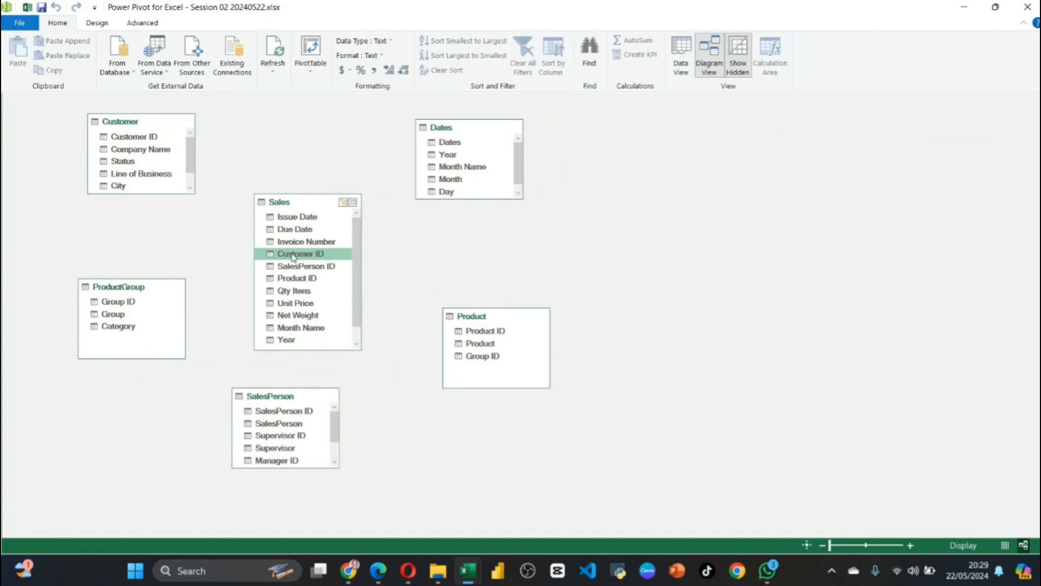
pyautogui.click(139, 143)
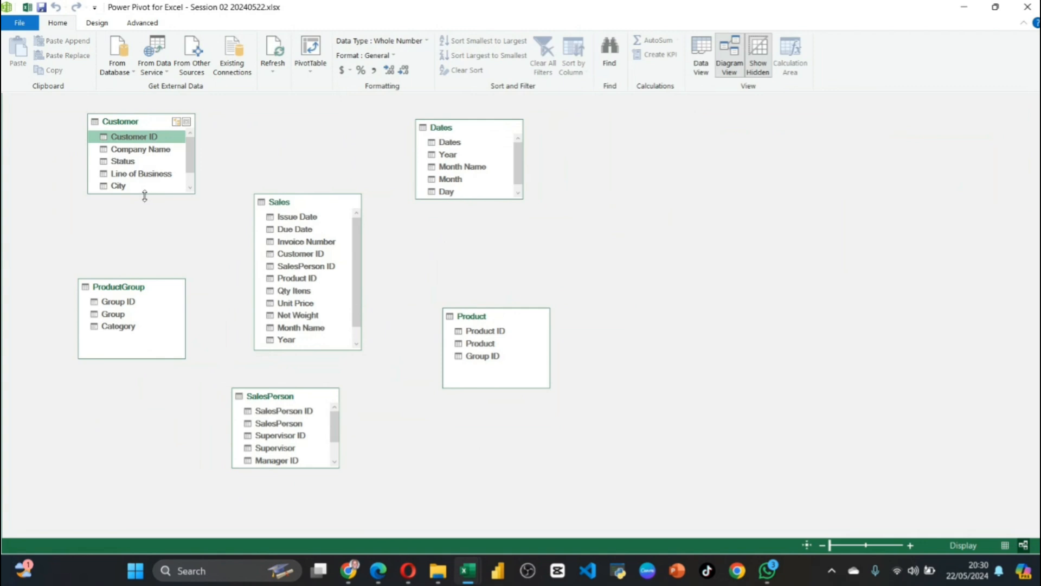
pyautogui.moveTo(145, 195); pyautogui.dragTo(147, 223)
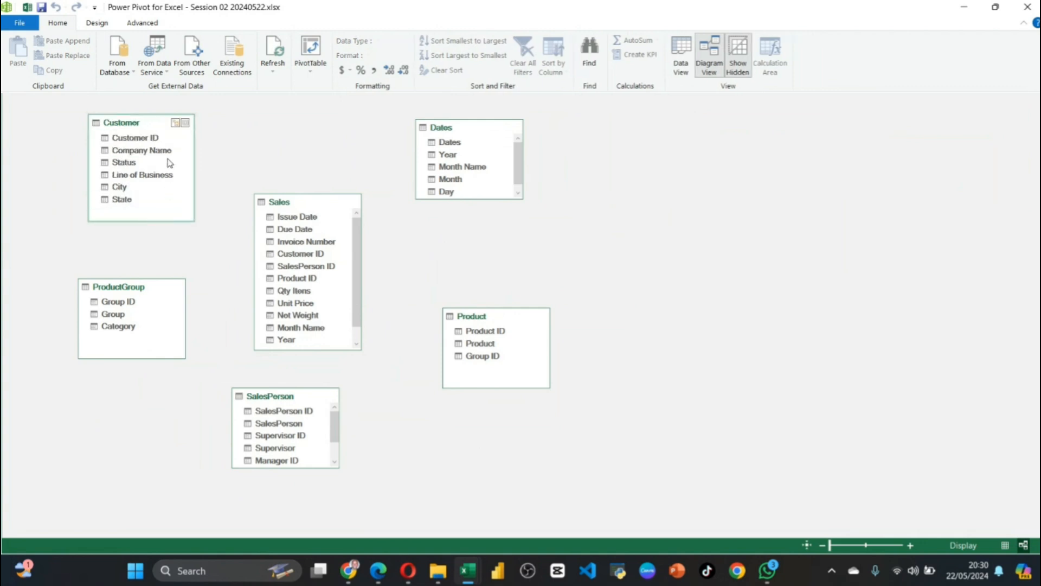
# Create an active relationship from the Customer table's Customer ID to the Customer ID column of Sales
pyautogui.rightClick(149, 138)
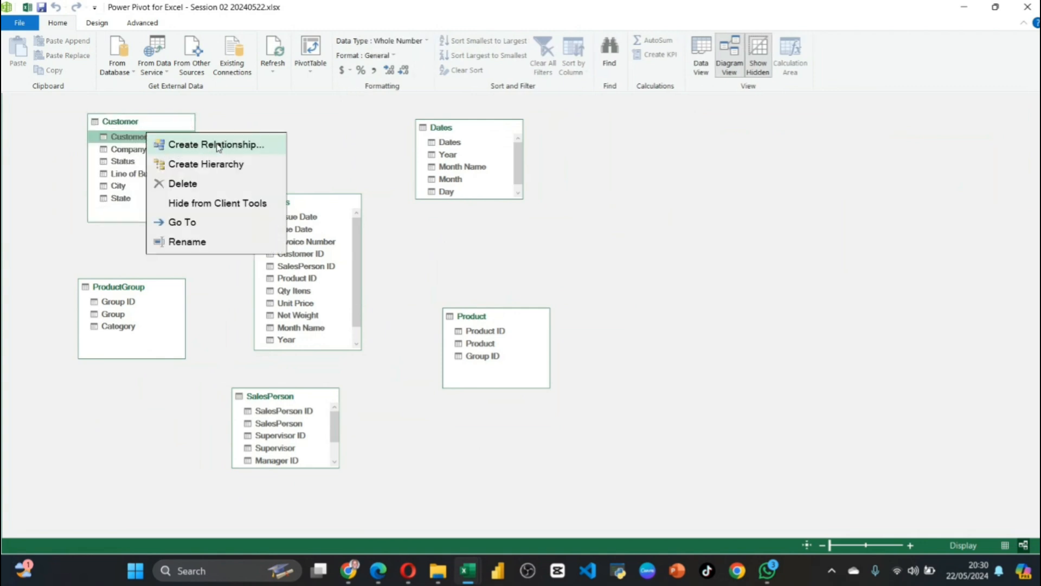
pyautogui.click(218, 146)
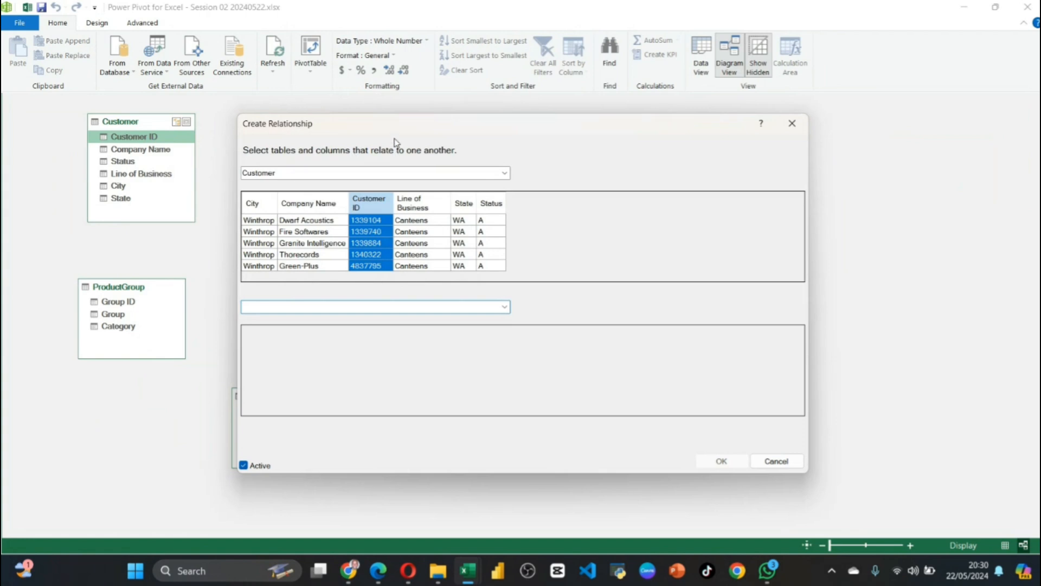
pyautogui.moveTo(382, 124); pyautogui.dragTo(667, 104)
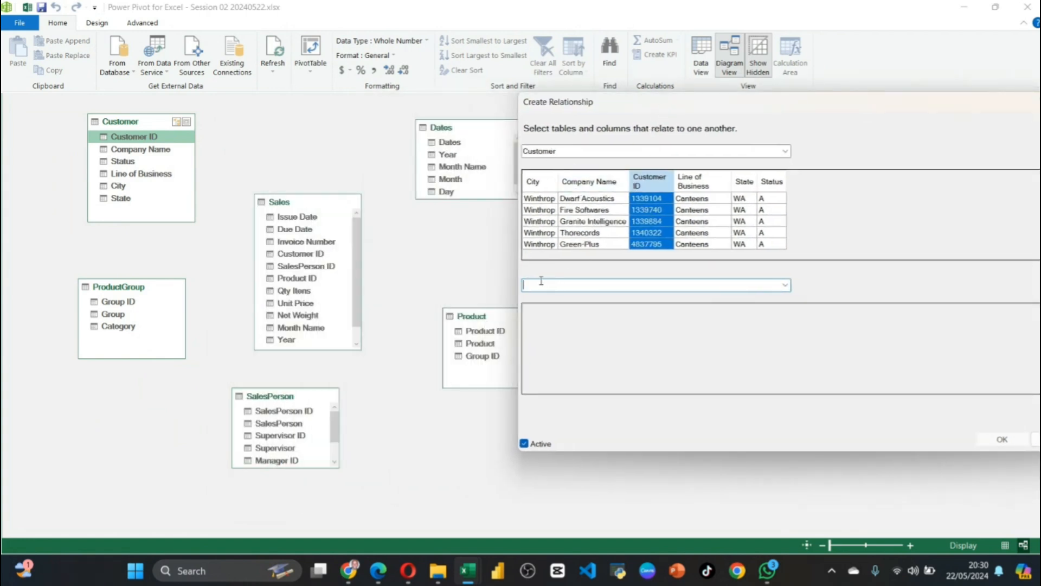
pyautogui.click(785, 284)
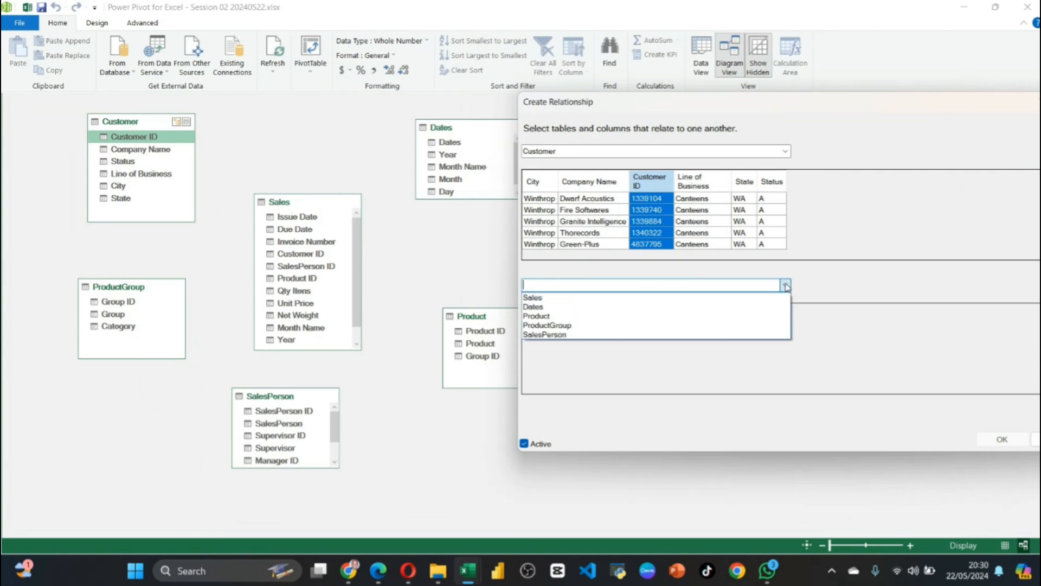
pyautogui.click(537, 297)
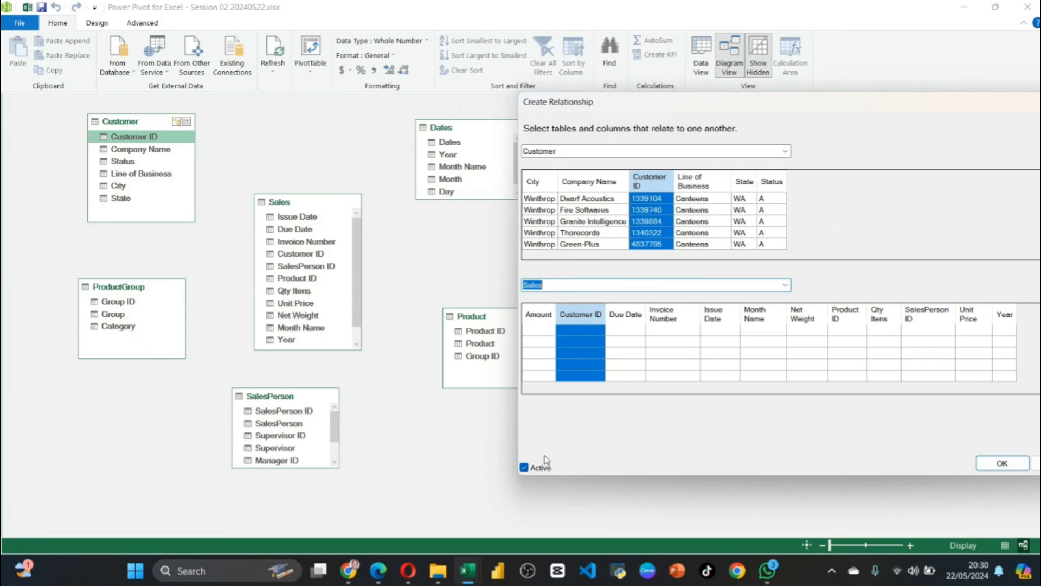
pyautogui.click(1002, 462)
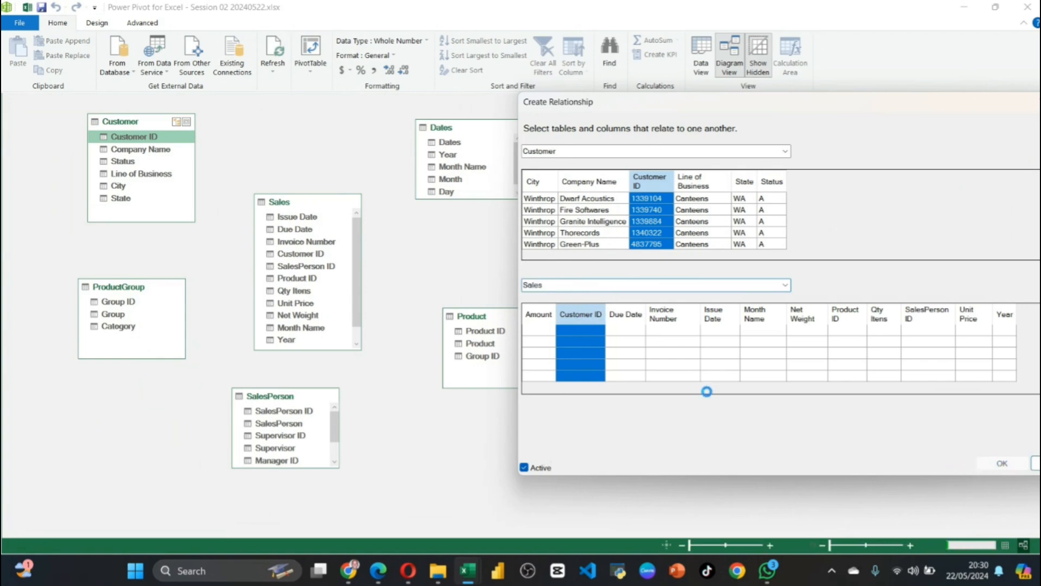
# Shift the Sales table slightly lower in the diagram and inspect the relationship linking it to Customer without changing it
pyautogui.click(308, 206)
pyautogui.moveTo(308, 207); pyautogui.dragTo(321, 222)
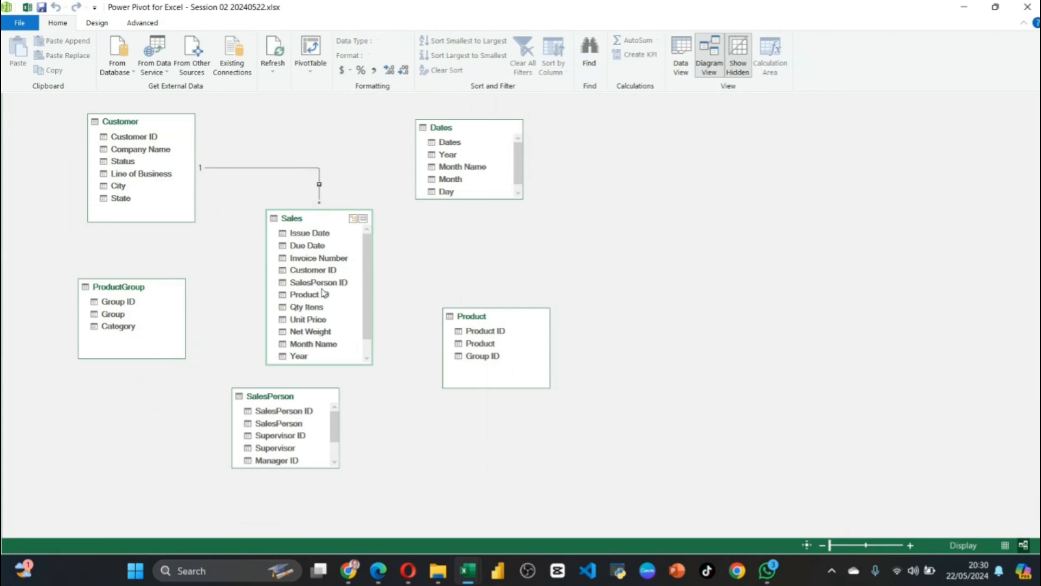
pyautogui.doubleClick(311, 168)
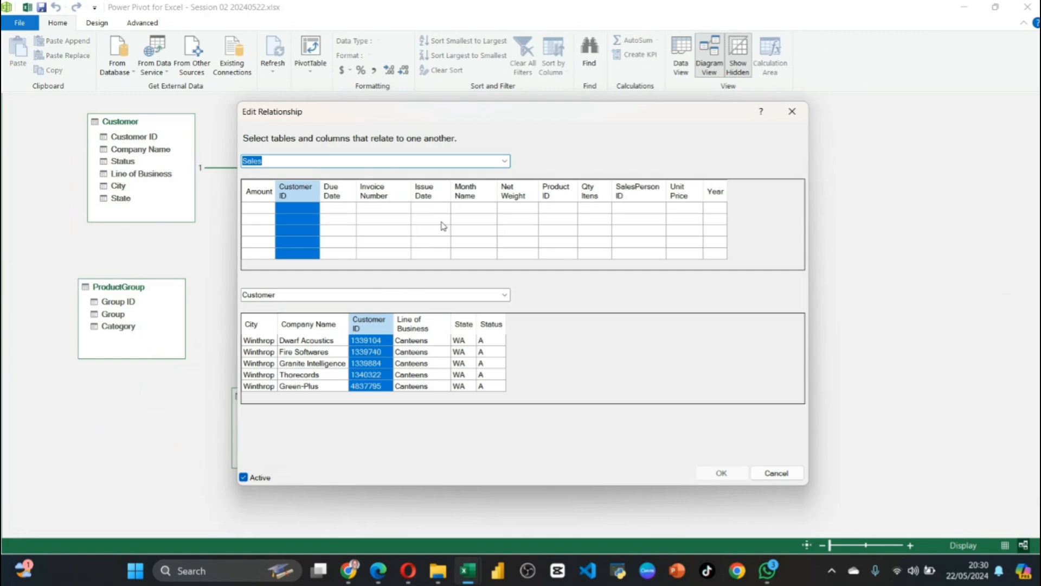
pyautogui.click(791, 113)
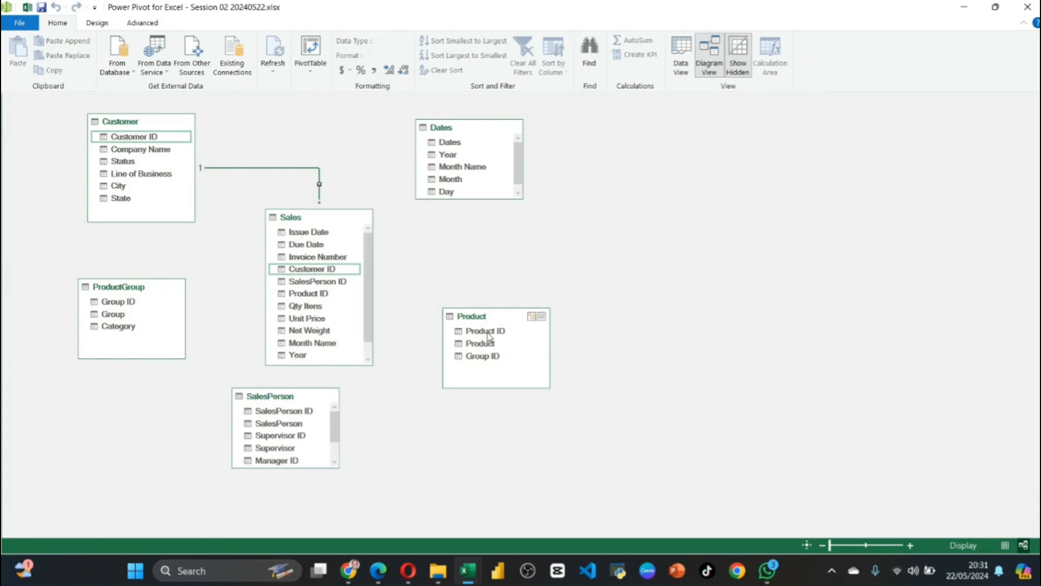
# Relate the Product table's Product ID to the Product ID in Sales and make that relationship inactive
pyautogui.moveTo(495, 333); pyautogui.dragTo(329, 294)
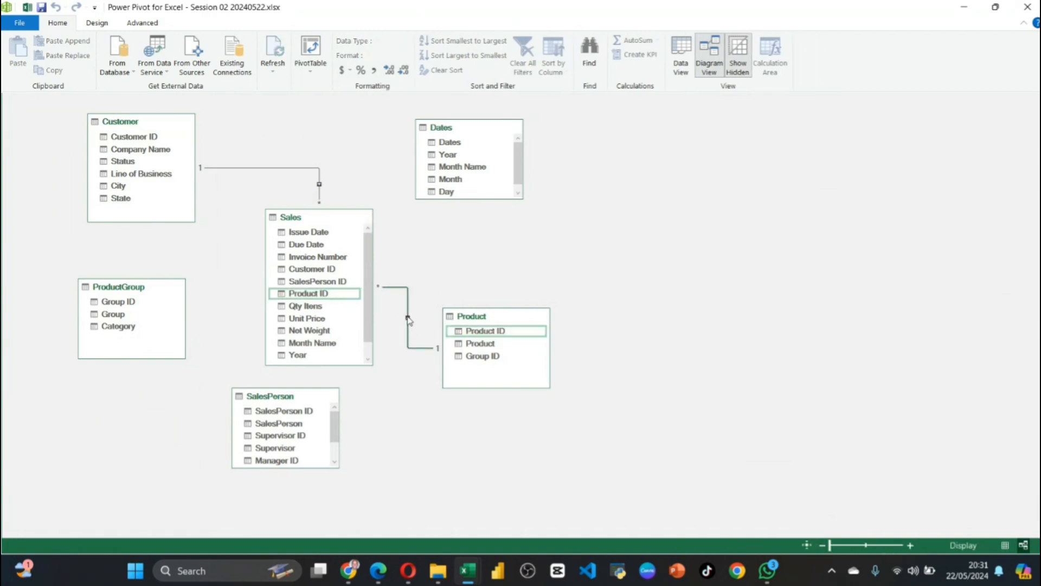
pyautogui.doubleClick(409, 320)
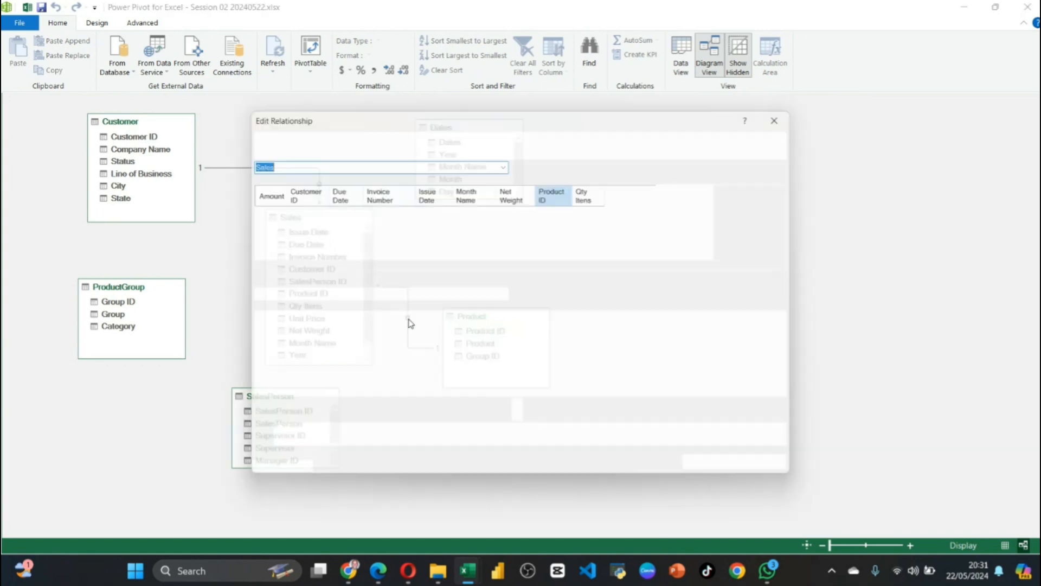
pyautogui.moveTo(402, 119); pyautogui.dragTo(682, 86)
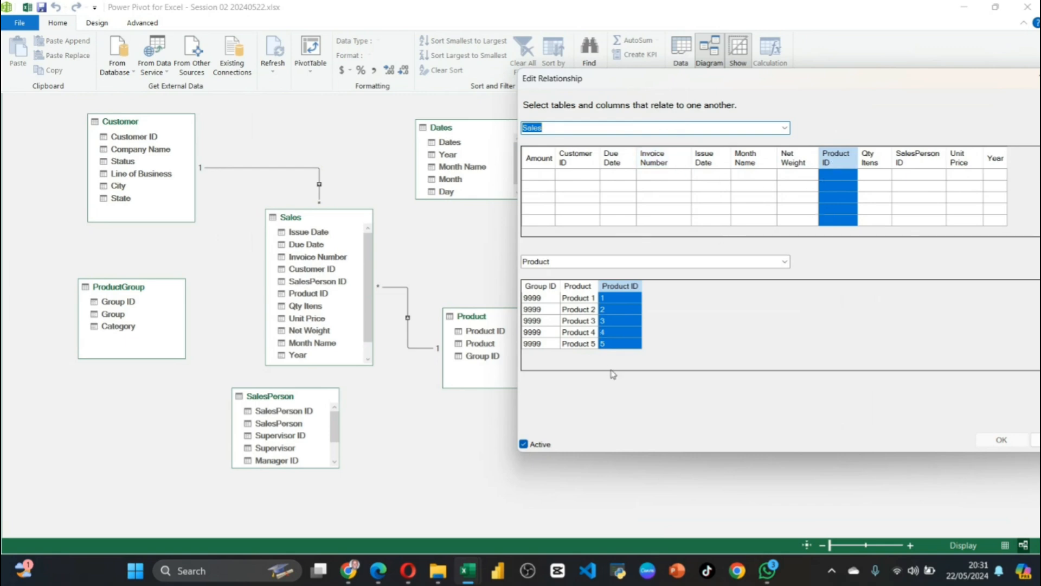
pyautogui.moveTo(805, 80); pyautogui.dragTo(598, 95)
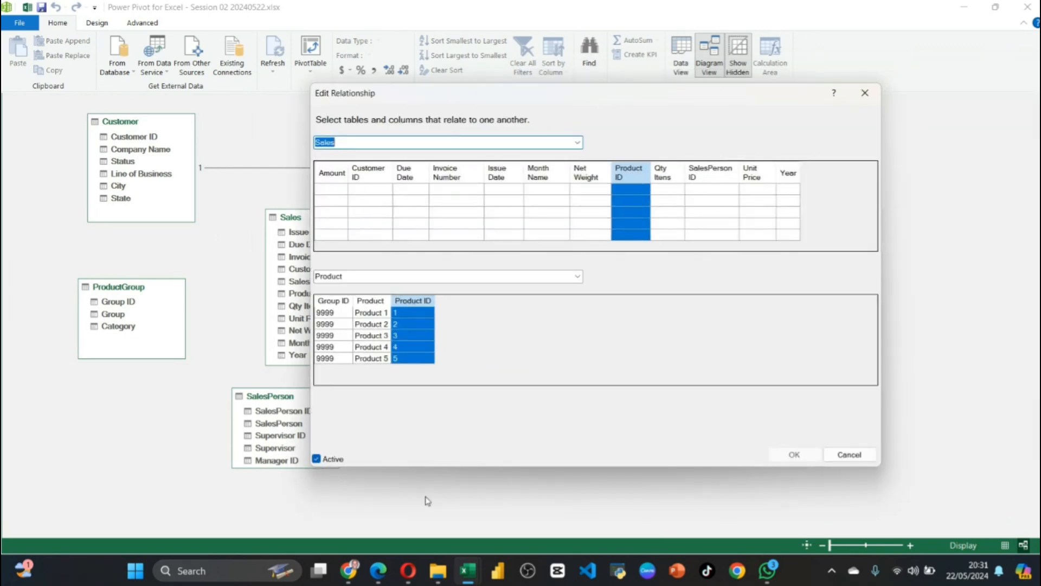
pyautogui.click(318, 460)
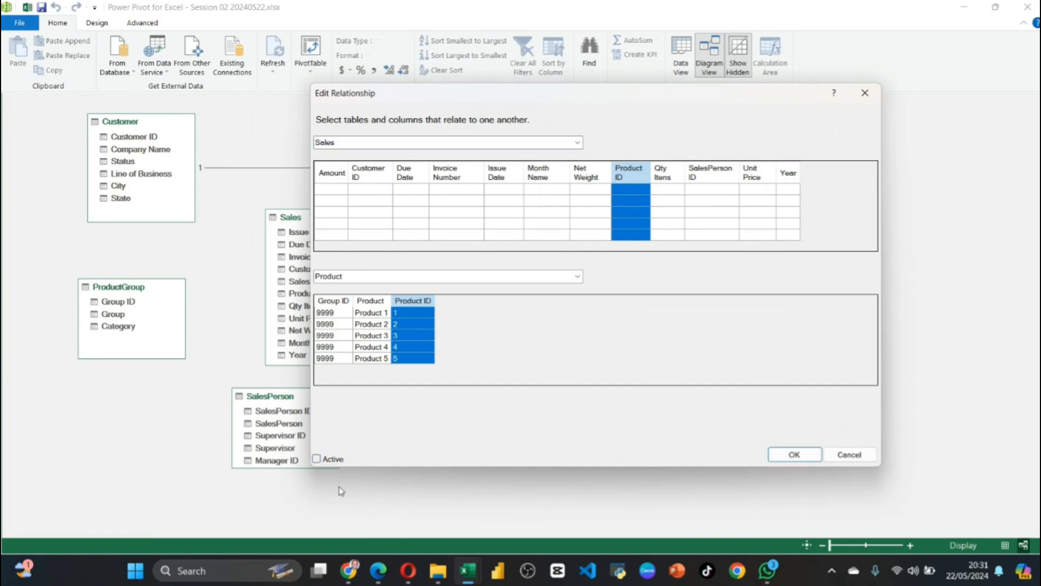
pyautogui.click(794, 455)
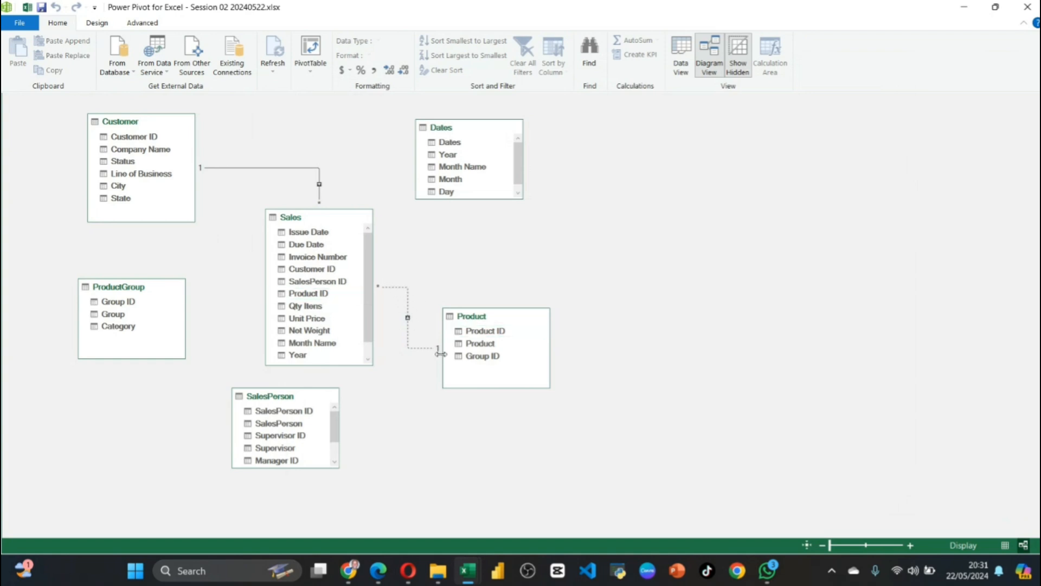
# Make the relationship between the Product ID columns of Sales and Product active
pyautogui.doubleClick(409, 333)
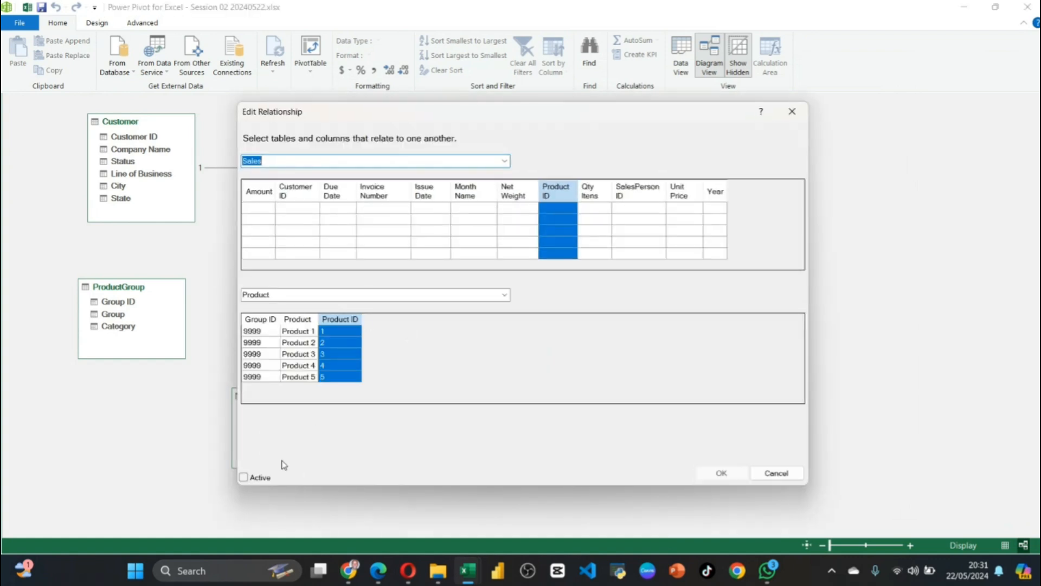
pyautogui.click(264, 476)
pyautogui.click(731, 472)
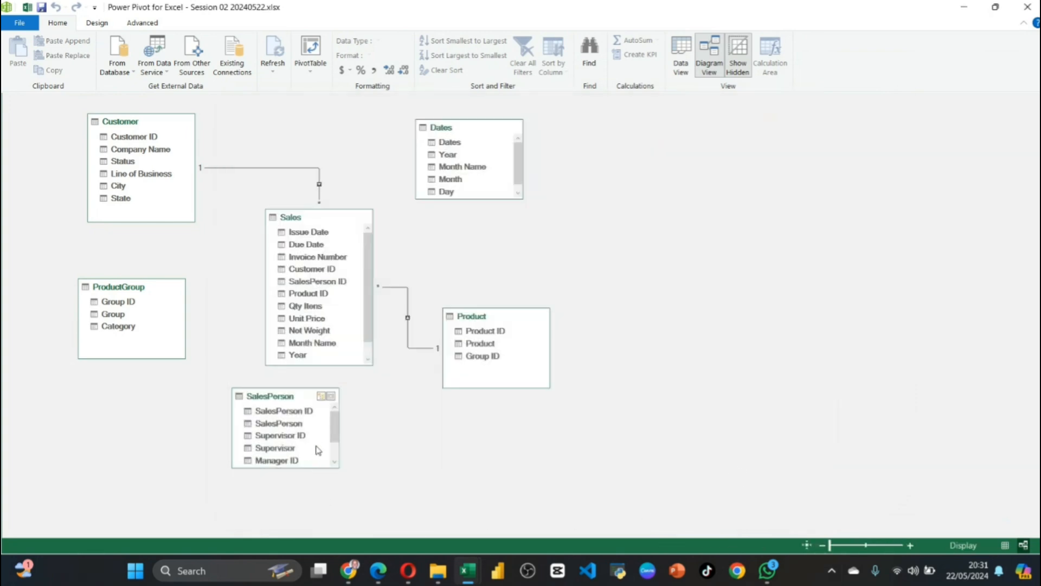
# Lengthen the SalesPerson table to show fields through Team, and relate its SalesPerson ID to the SalesPerson ID in Sales
pyautogui.moveTo(315, 468); pyautogui.dragTo(316, 497)
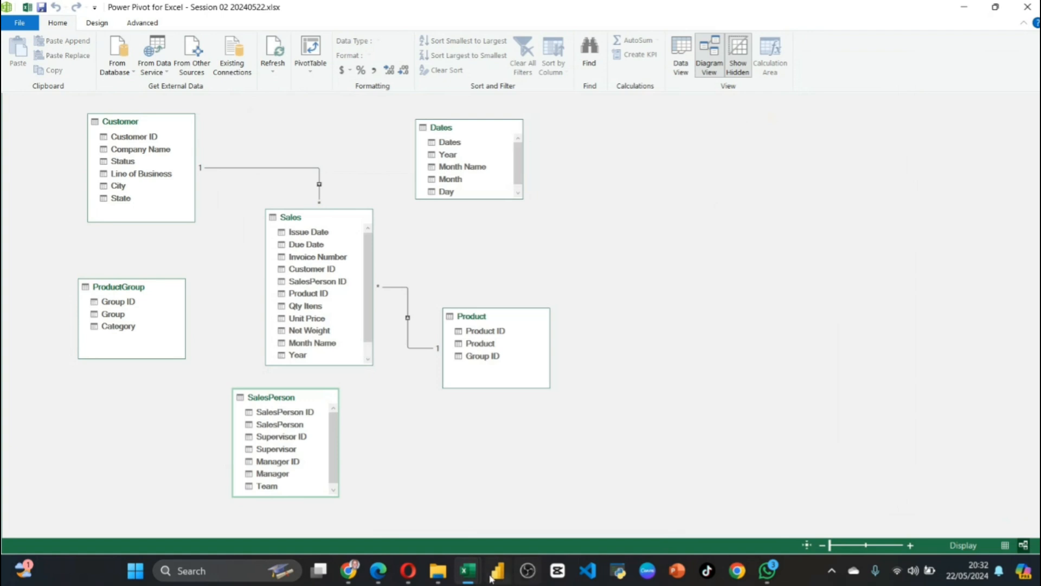
pyautogui.moveTo(465, 576)
pyautogui.click(279, 413)
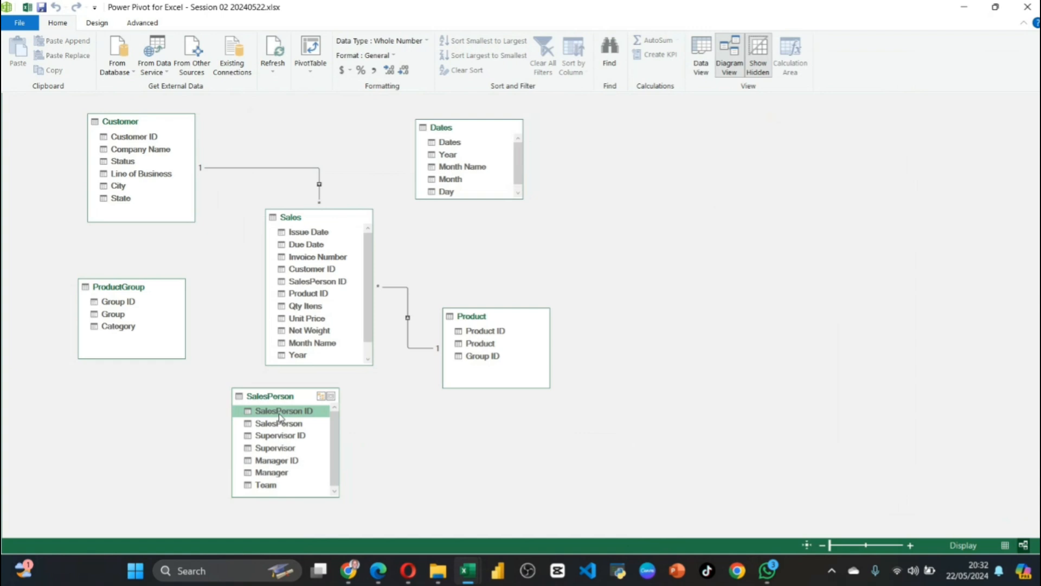
pyautogui.moveTo(314, 278); pyautogui.dragTo(237, 419)
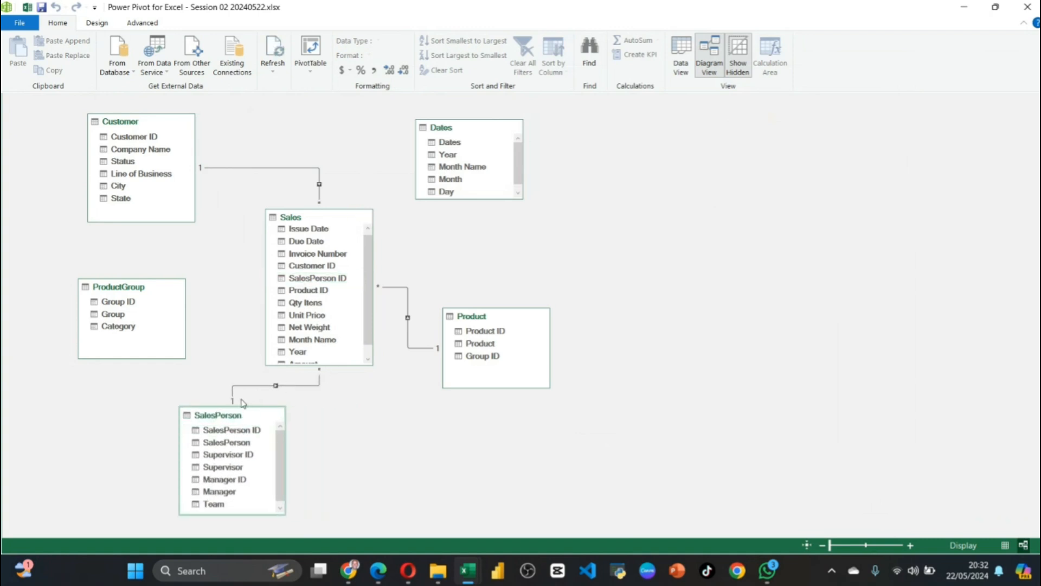
pyautogui.click(320, 386)
pyautogui.scroll(-1, 287, 292)
pyautogui.scroll(1, 310, 337)
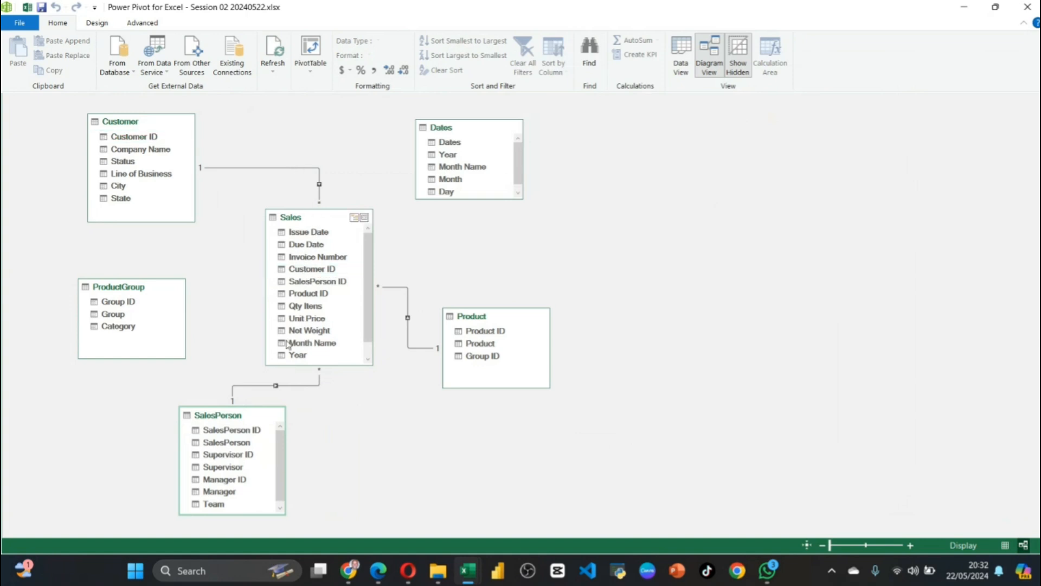
# Place the ProductGroup table beside Product and relate the two tables on Group ID, leaving space between them
pyautogui.click(483, 357)
pyautogui.moveTo(117, 288); pyautogui.dragTo(648, 321)
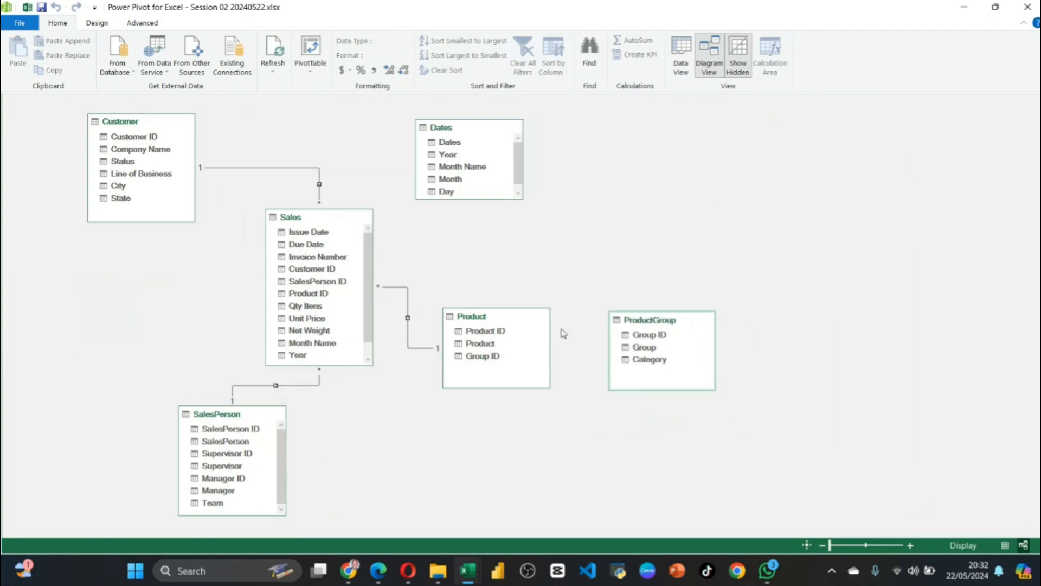
pyautogui.moveTo(510, 316); pyautogui.dragTo(540, 312)
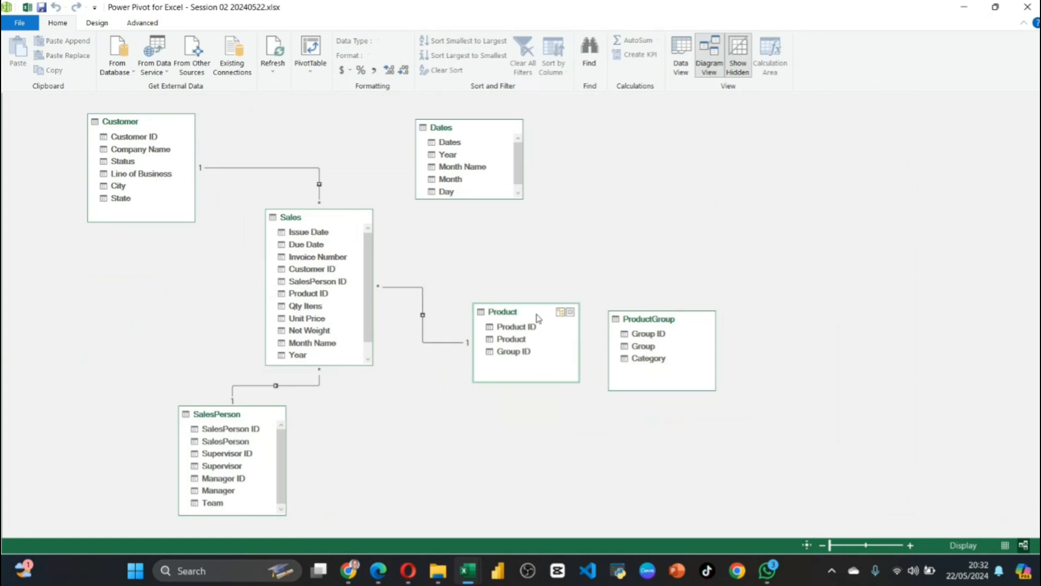
pyautogui.moveTo(518, 350)
pyautogui.mouseDown()
pyautogui.moveTo(600, 379)
pyautogui.moveTo(628, 349)
pyautogui.moveTo(622, 335)
pyautogui.mouseUp()
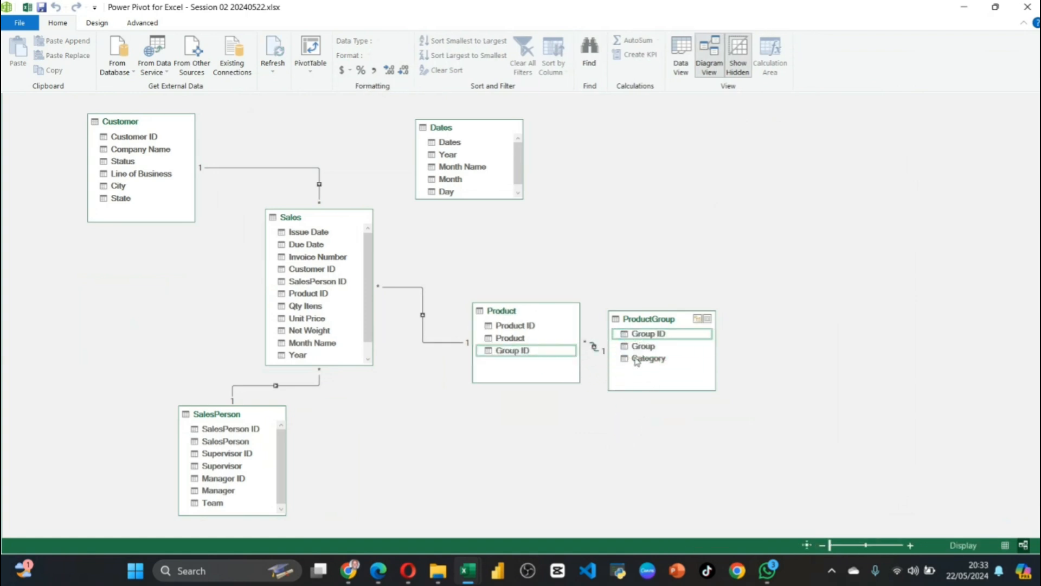
pyautogui.moveTo(536, 317); pyautogui.dragTo(514, 323)
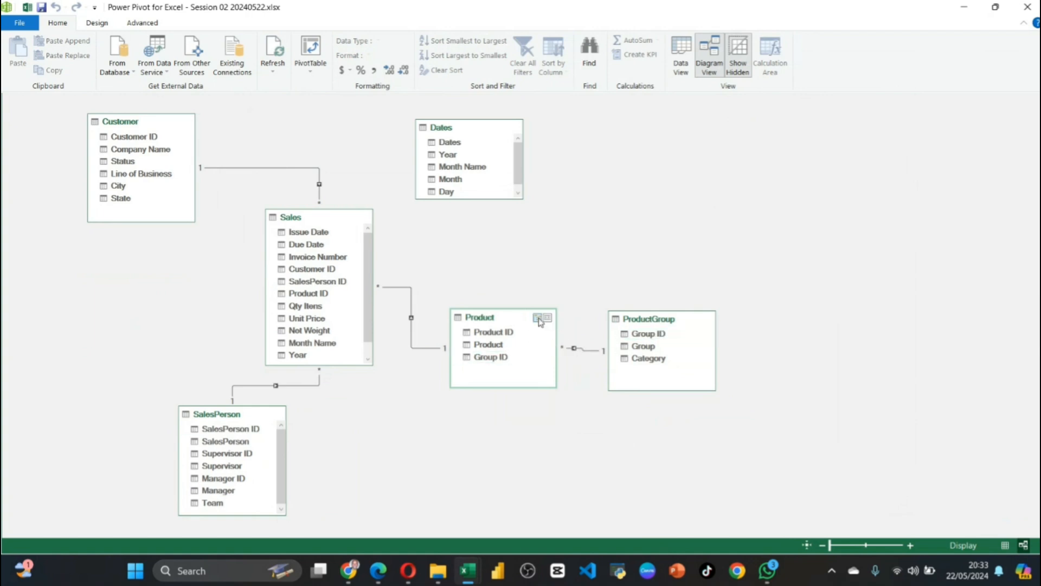
pyautogui.click(540, 321)
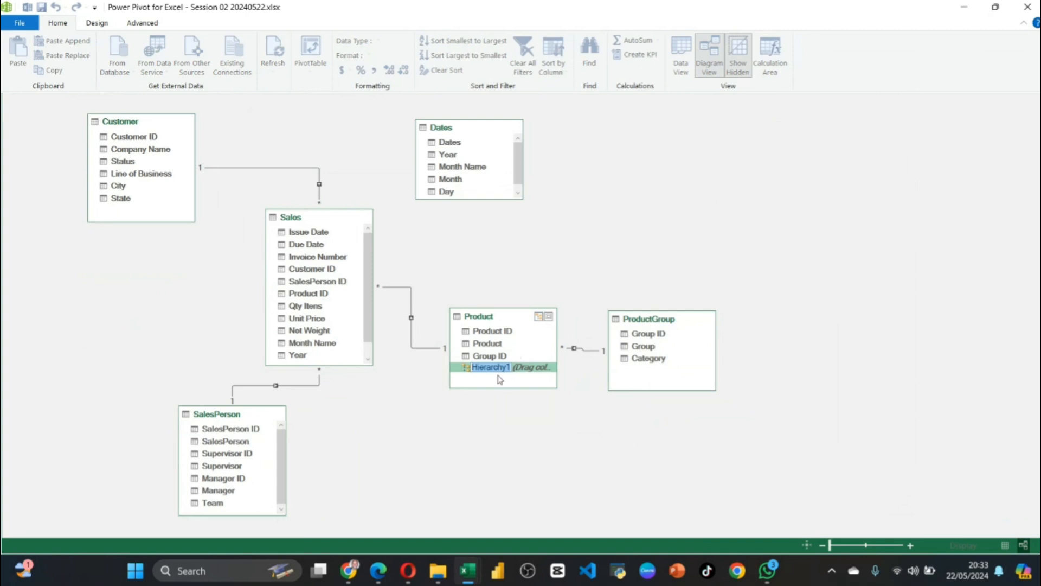
pyautogui.rightClick(469, 369)
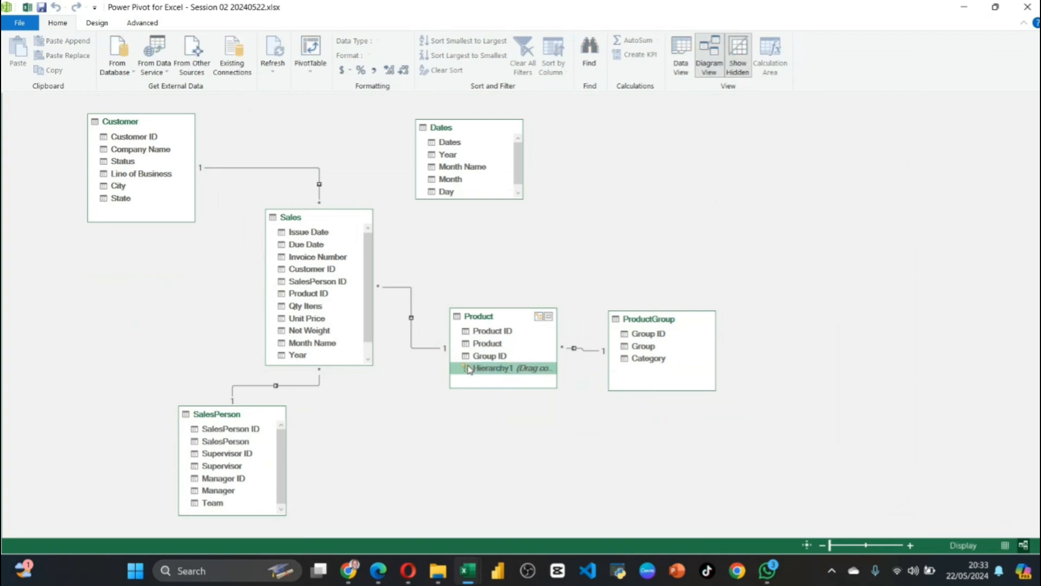
pyautogui.click(506, 378)
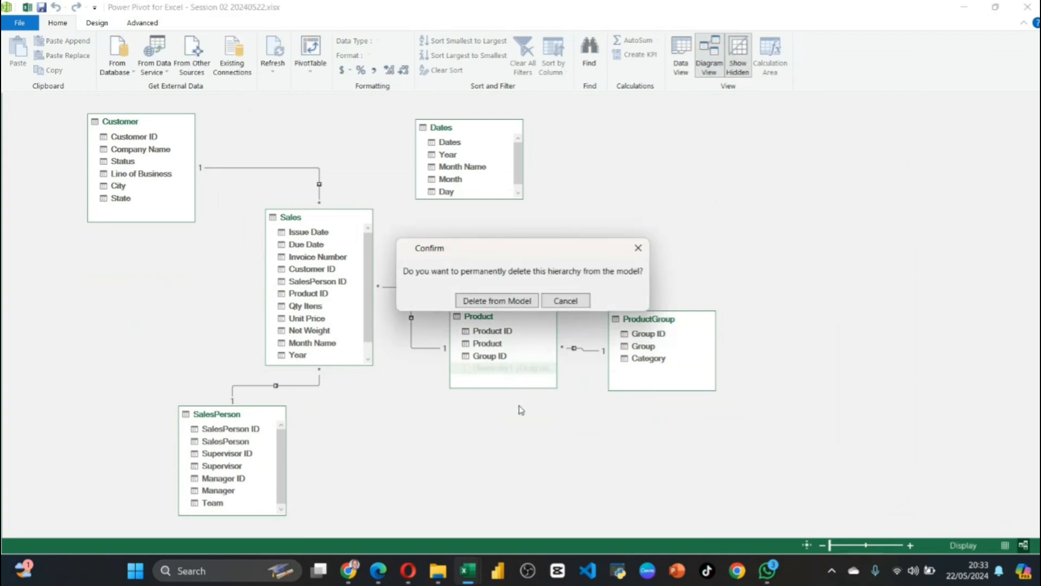
pyautogui.click(523, 308)
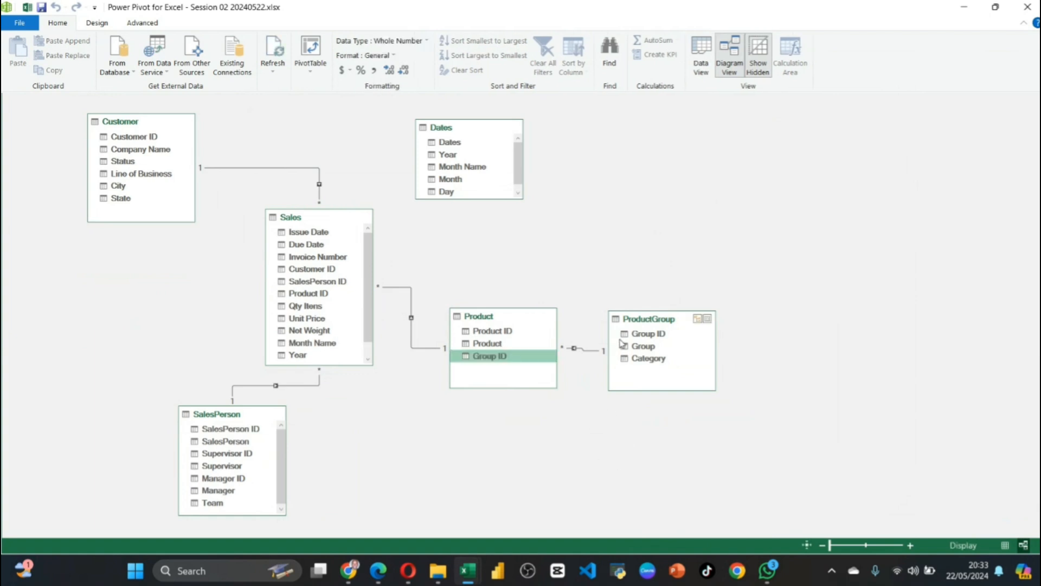
# Relate the Dates column to both Issue Date and Due Date in Sales, and move ProductGroup and Dates farther out
pyautogui.moveTo(626, 324); pyautogui.dragTo(658, 353)
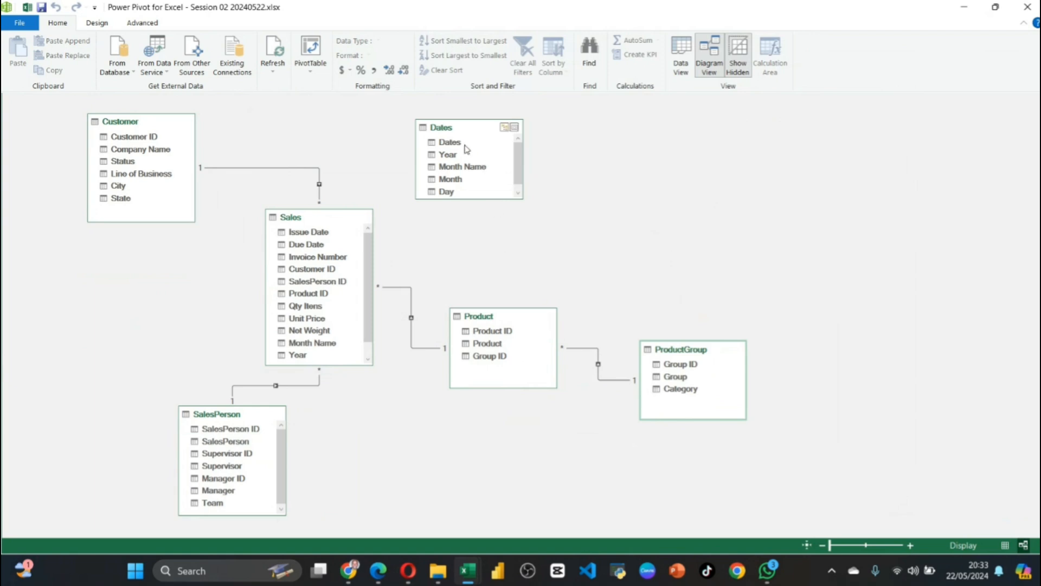
pyautogui.moveTo(450, 143); pyautogui.dragTo(317, 232)
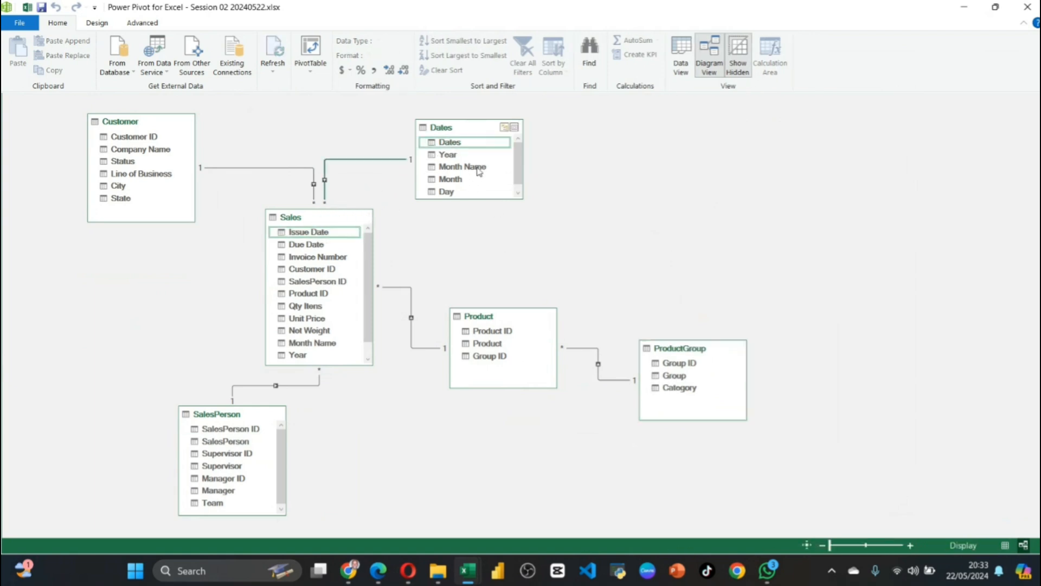
pyautogui.moveTo(455, 147); pyautogui.dragTo(323, 247)
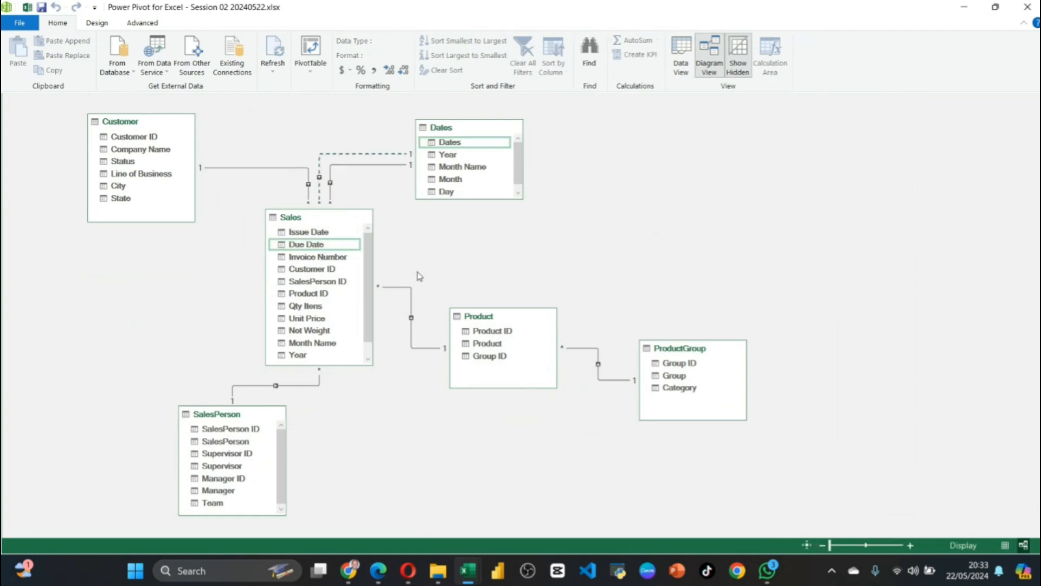
pyautogui.moveTo(457, 128); pyautogui.dragTo(562, 119)
# Compare the two relationships between Dates and Sales, and inspect the Due Date relationship's settings without changing them
pyautogui.click(388, 157)
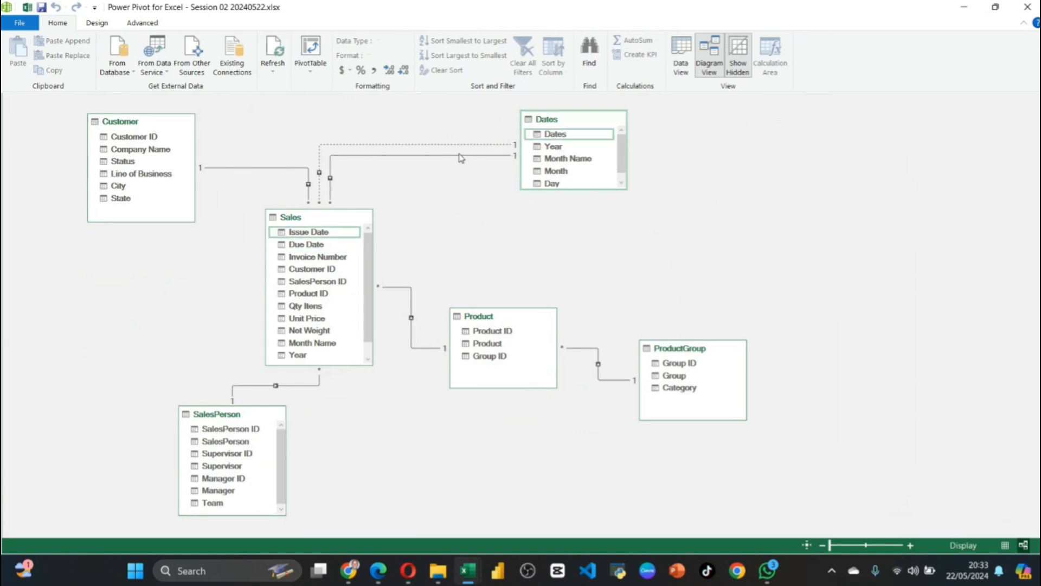
pyautogui.click(438, 145)
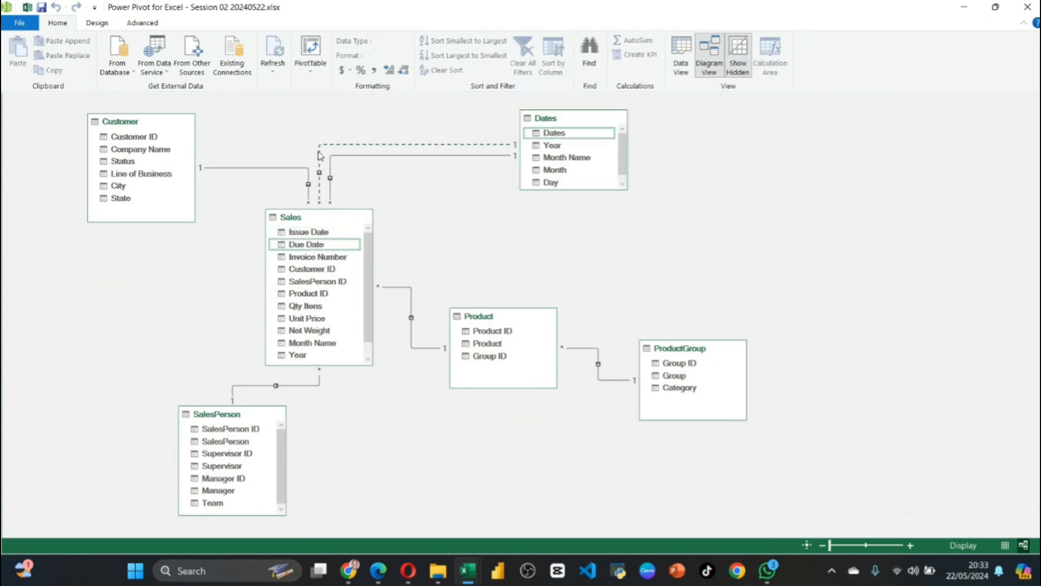
pyautogui.doubleClick(320, 155)
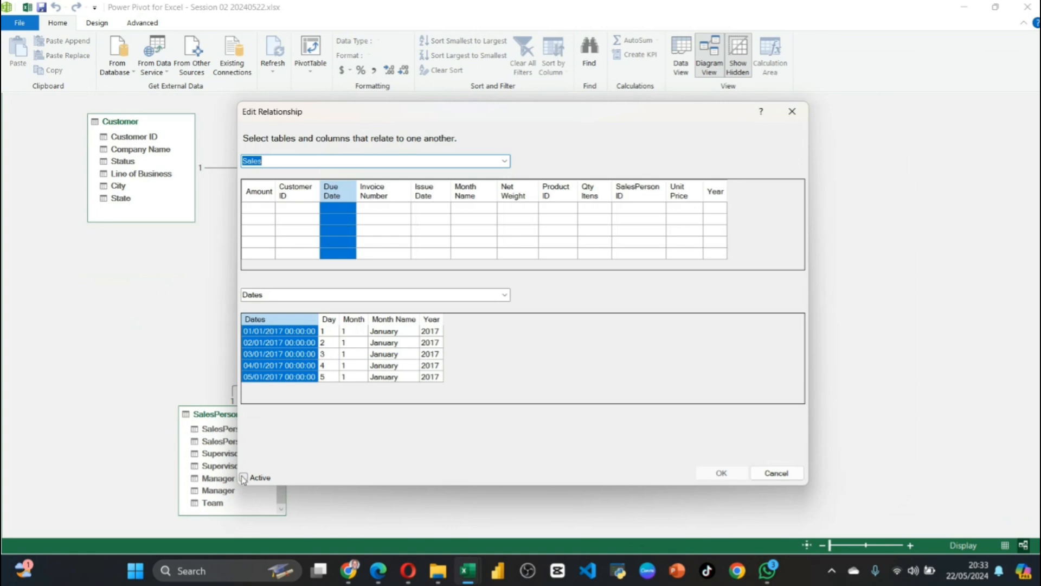
pyautogui.click(793, 111)
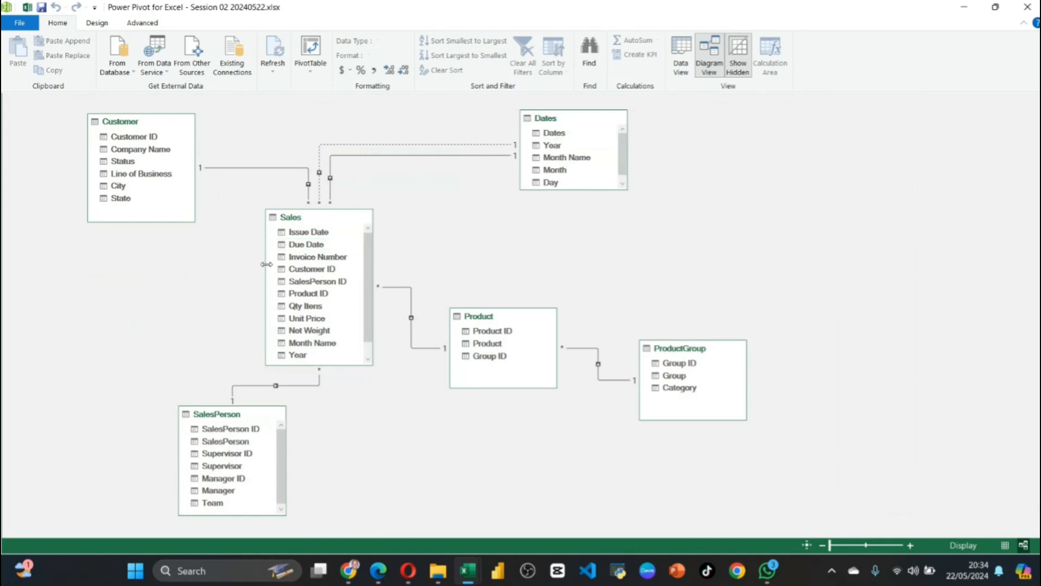
# Shift the Sales and Product tables in the diagram to space out the layout
pyautogui.moveTo(322, 224); pyautogui.dragTo(379, 216)
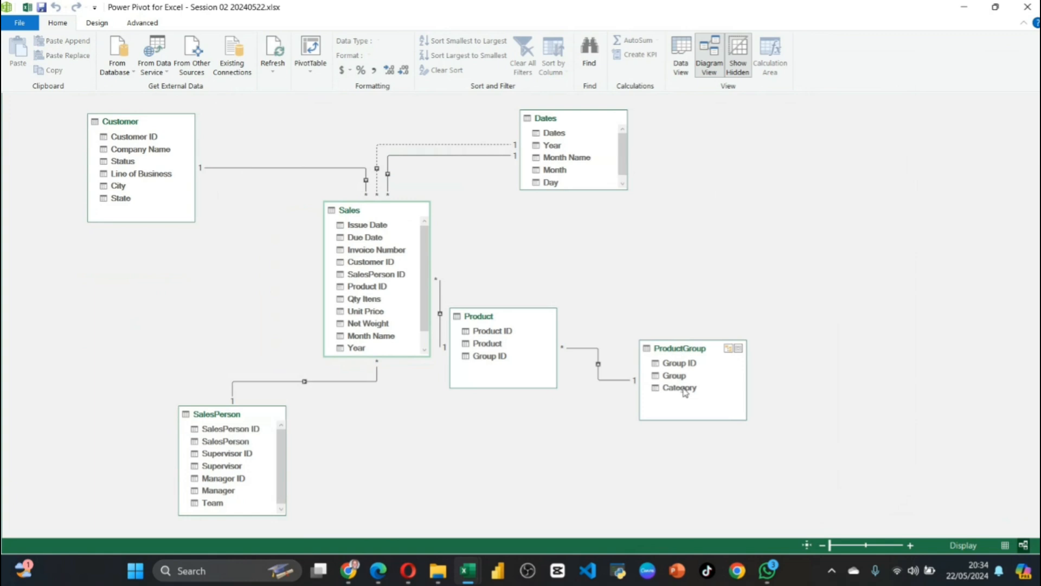
pyautogui.moveTo(546, 317); pyautogui.dragTo(584, 306)
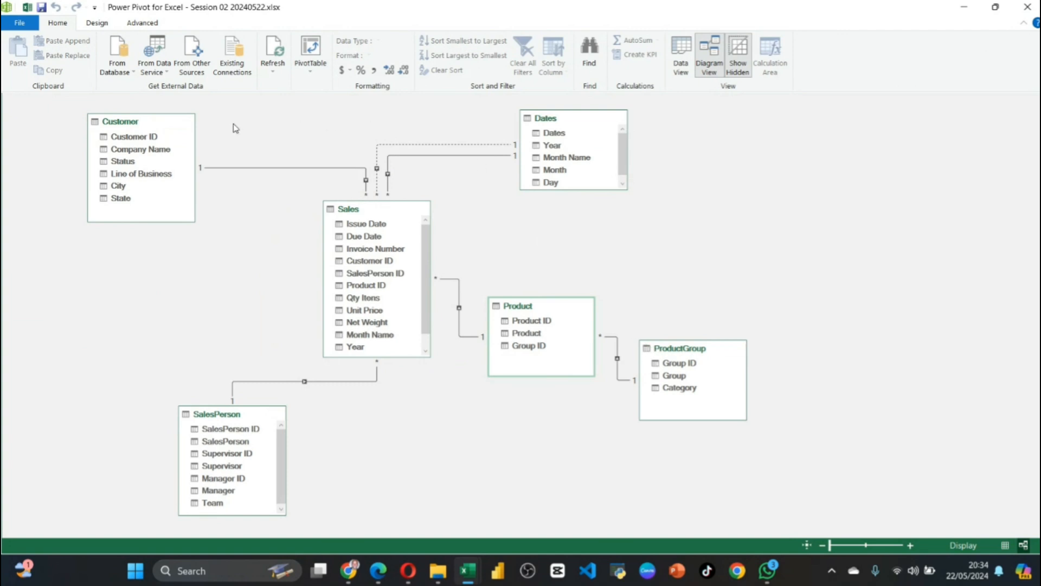
# Switch to the data view and review the records in the Customer, Dates, Product and ProductGroup tables
pyautogui.click(681, 60)
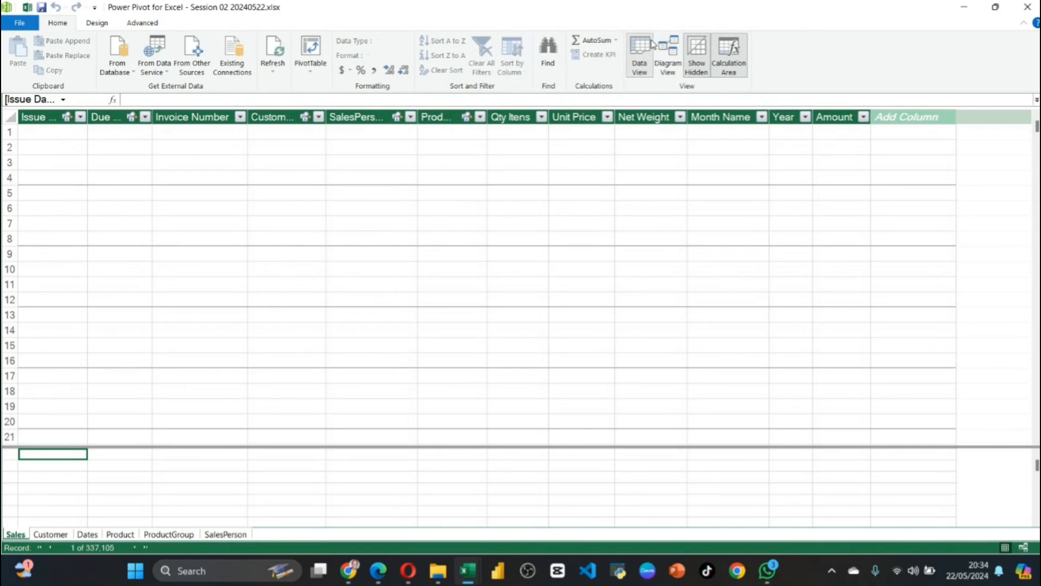
pyautogui.click(51, 534)
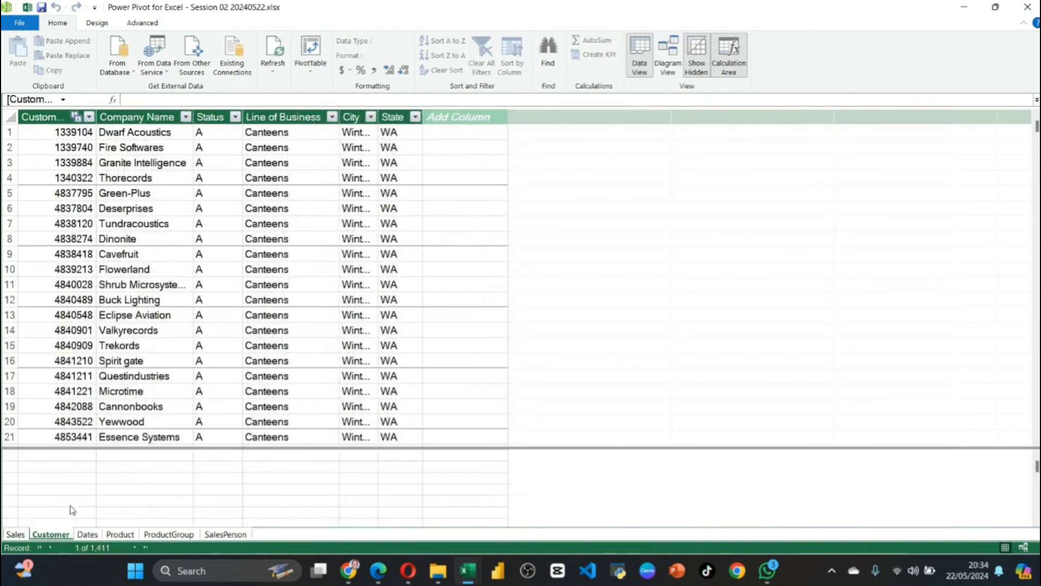
pyautogui.scroll(-8, 152, 380)
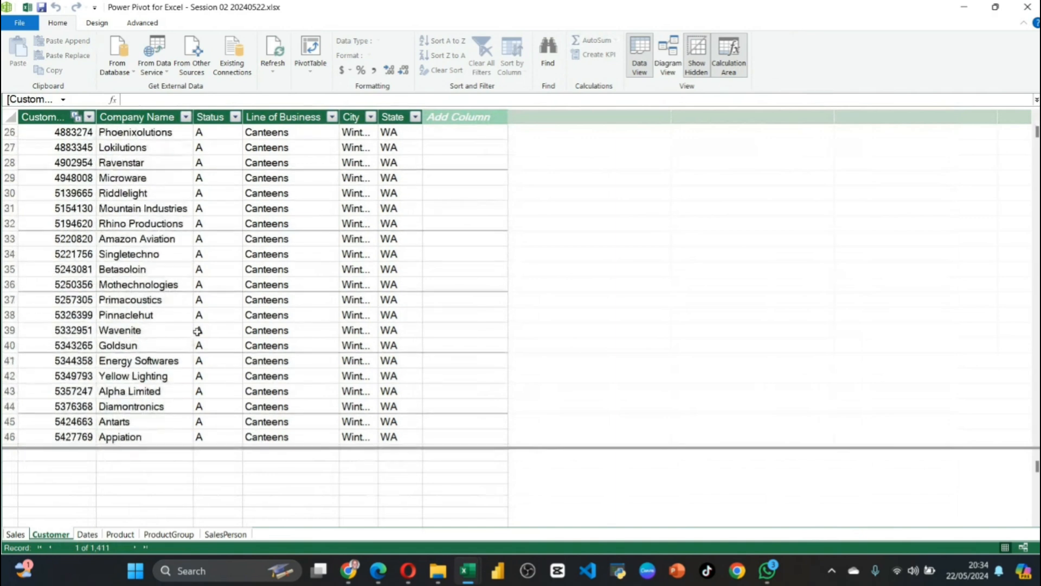
pyautogui.scroll(-5, 198, 331)
pyautogui.click(84, 535)
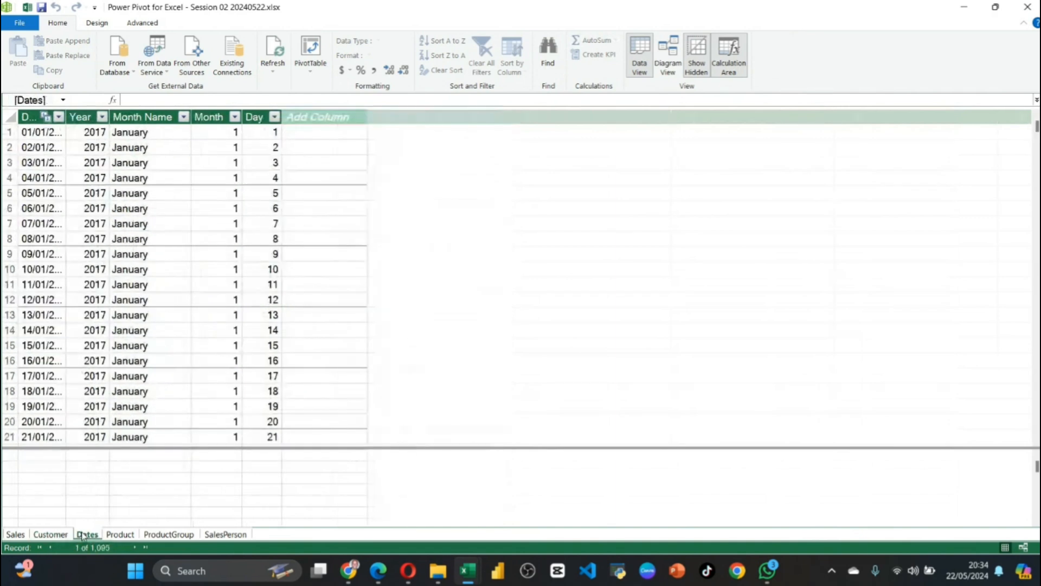
pyautogui.click(120, 534)
pyautogui.scroll(-9, 189, 358)
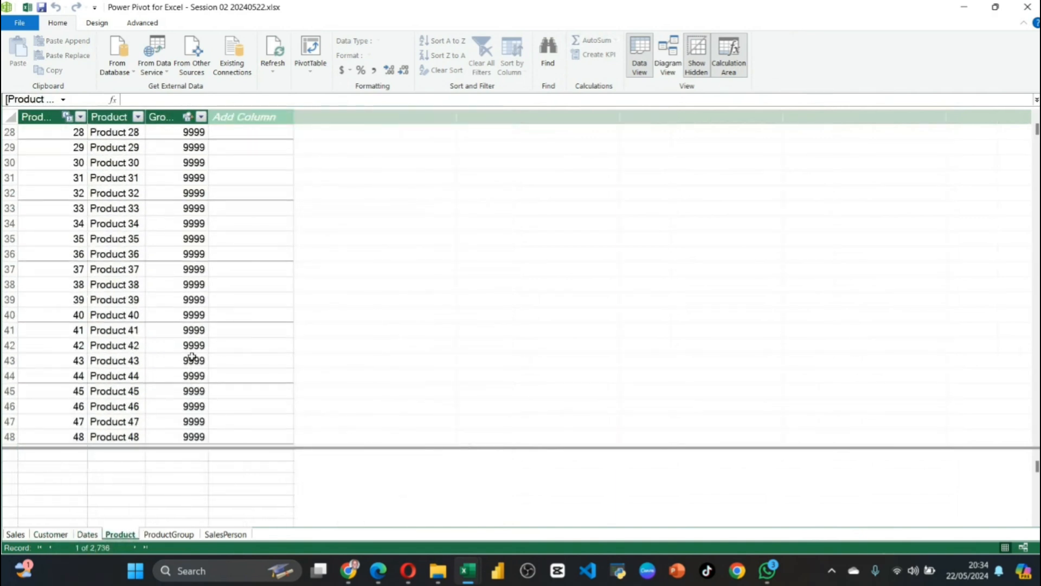
pyautogui.scroll(-6, 192, 356)
pyautogui.moveTo(1037, 131); pyautogui.dragTo(1036, 422)
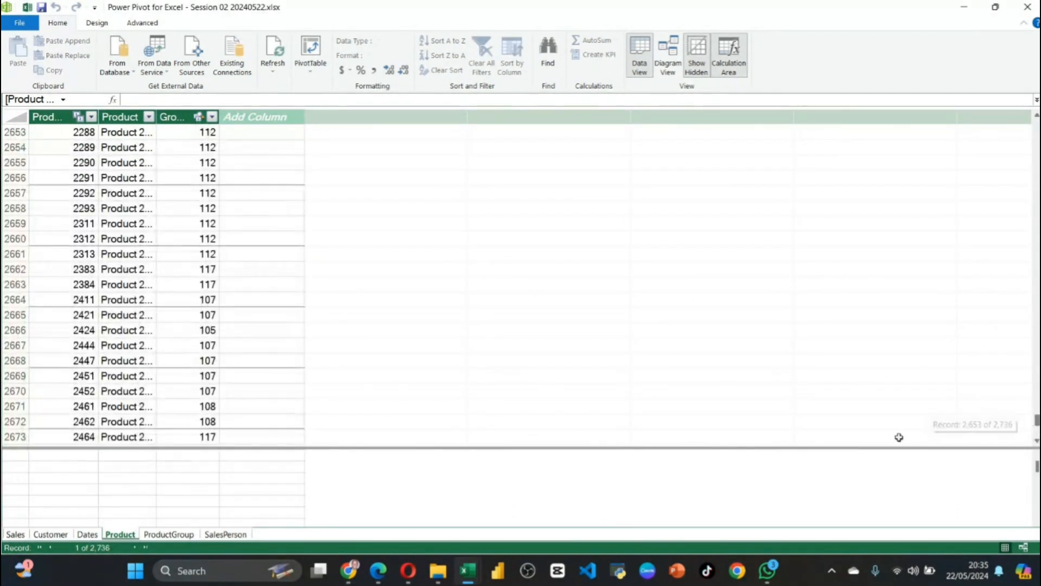
pyautogui.click(158, 534)
pyautogui.scroll(-9, 155, 285)
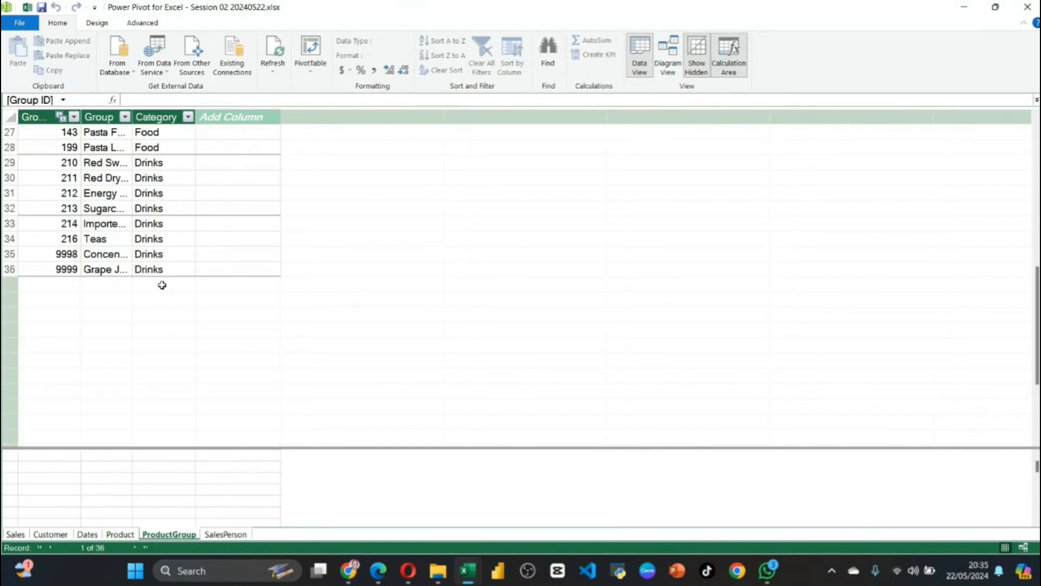
# Examine the relationship markers on the key columns of the SalesPerson, ProductGroup, Product and Dates tables
pyautogui.click(232, 535)
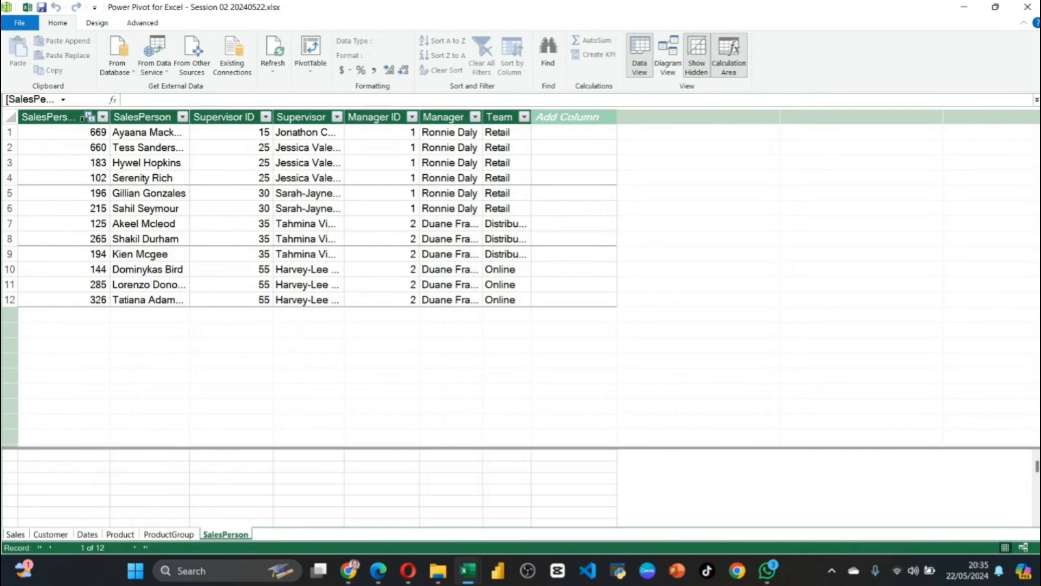
pyautogui.moveTo(90, 117)
pyautogui.click(168, 534)
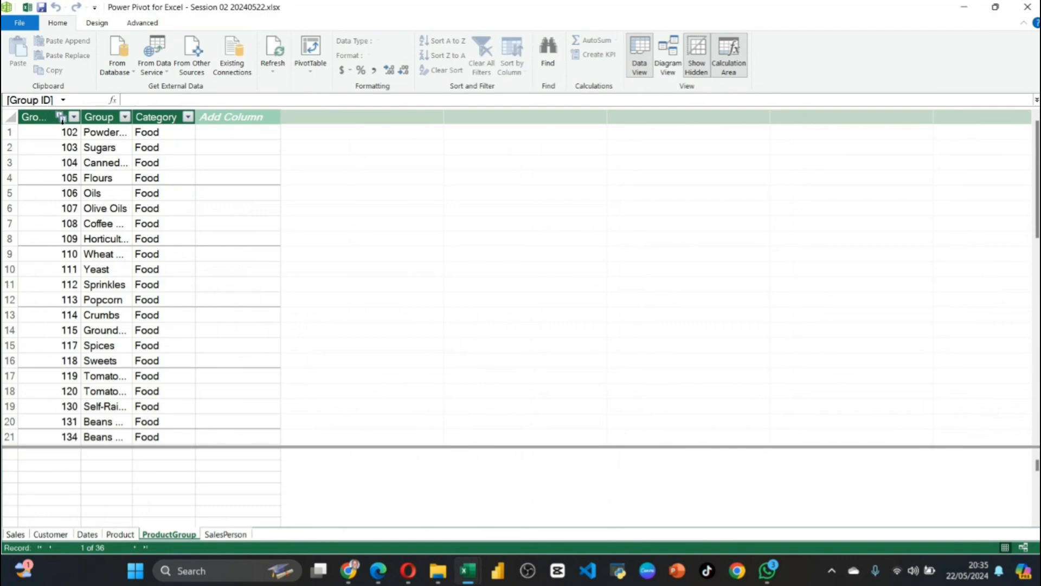
pyautogui.moveTo(62, 119)
pyautogui.click(60, 118)
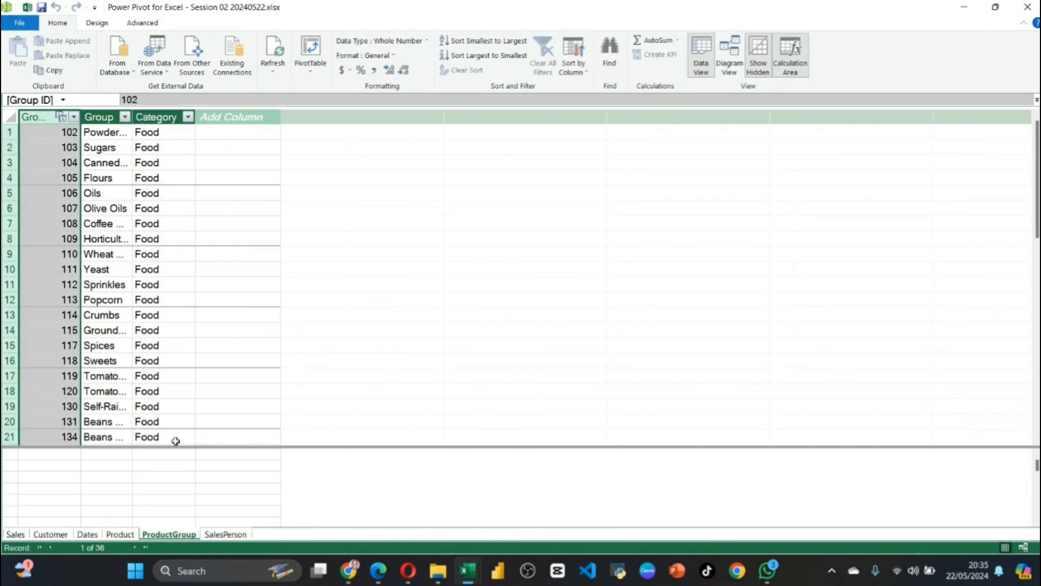
pyautogui.click(120, 535)
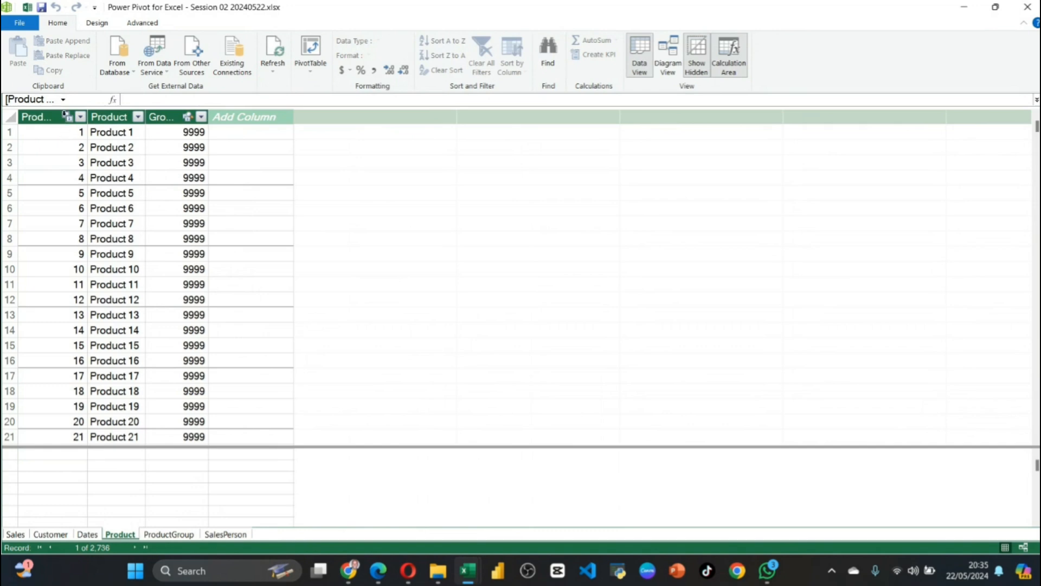
pyautogui.click(87, 534)
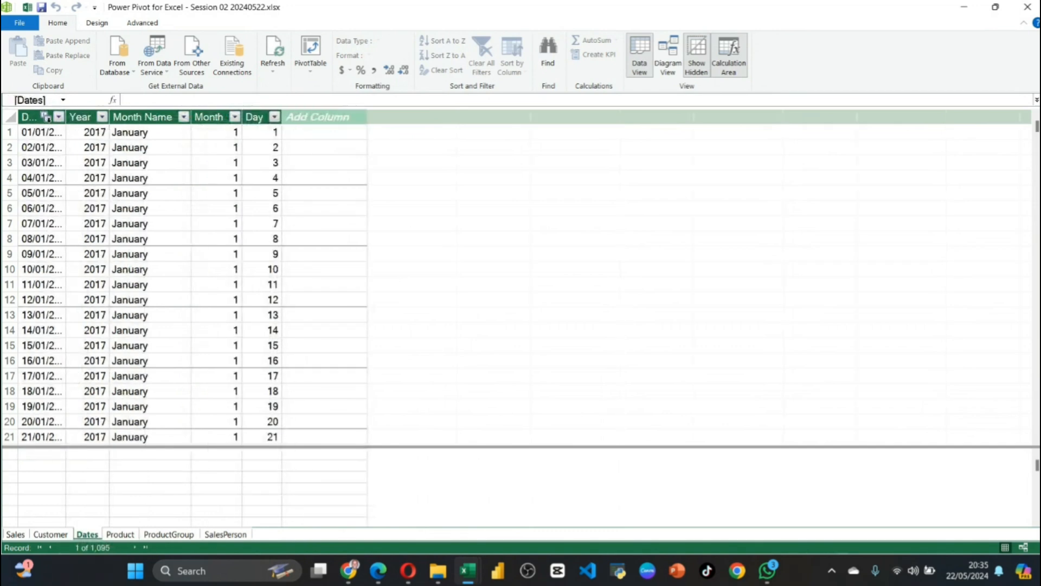
# Check which Sales columns the Dates column relates to, and move the SalesPerson table closer to Customer in the diagram
pyautogui.moveTo(46, 117)
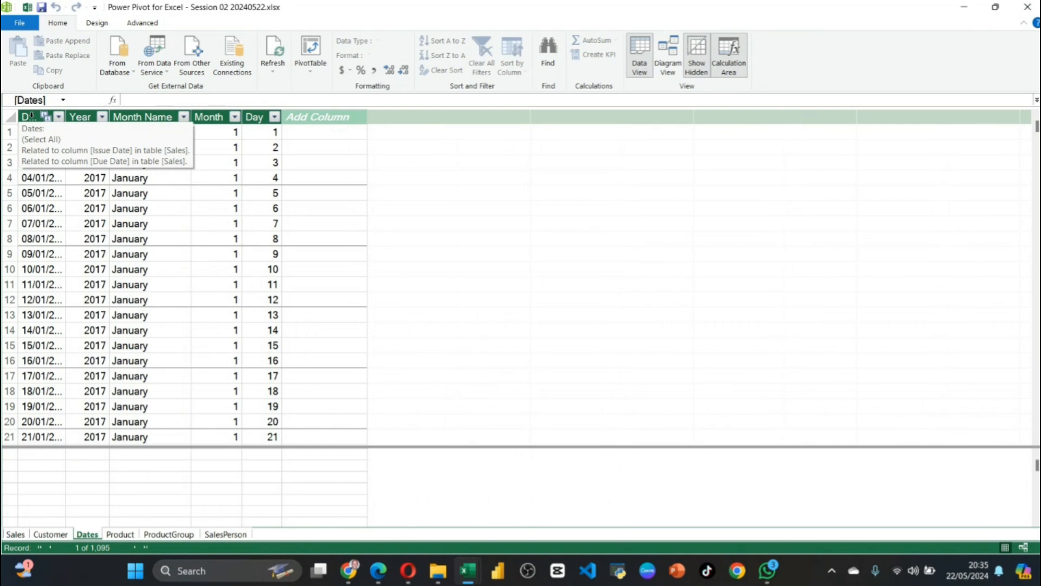
pyautogui.click(667, 57)
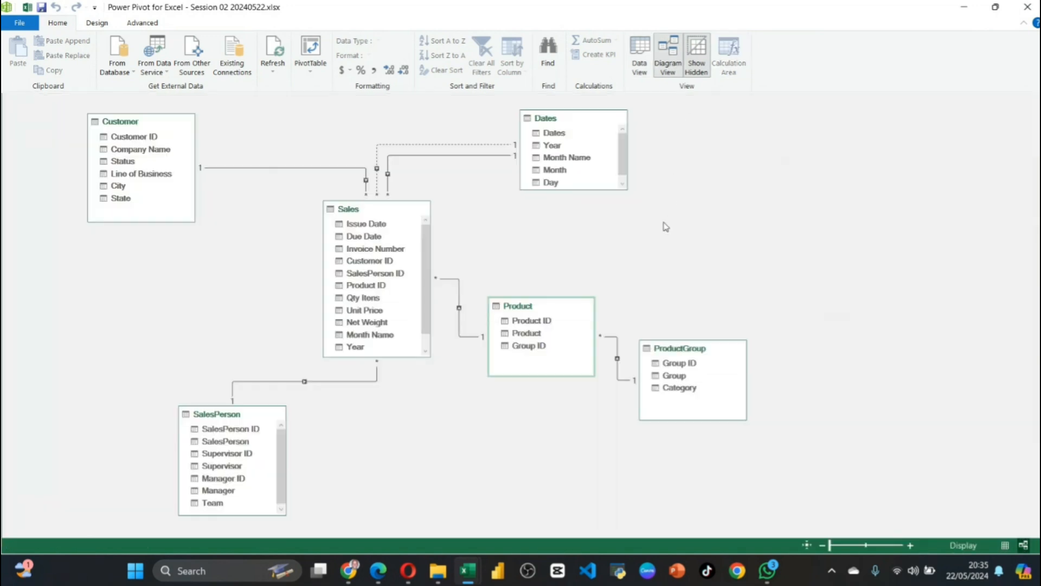
pyautogui.moveTo(242, 413); pyautogui.dragTo(205, 323)
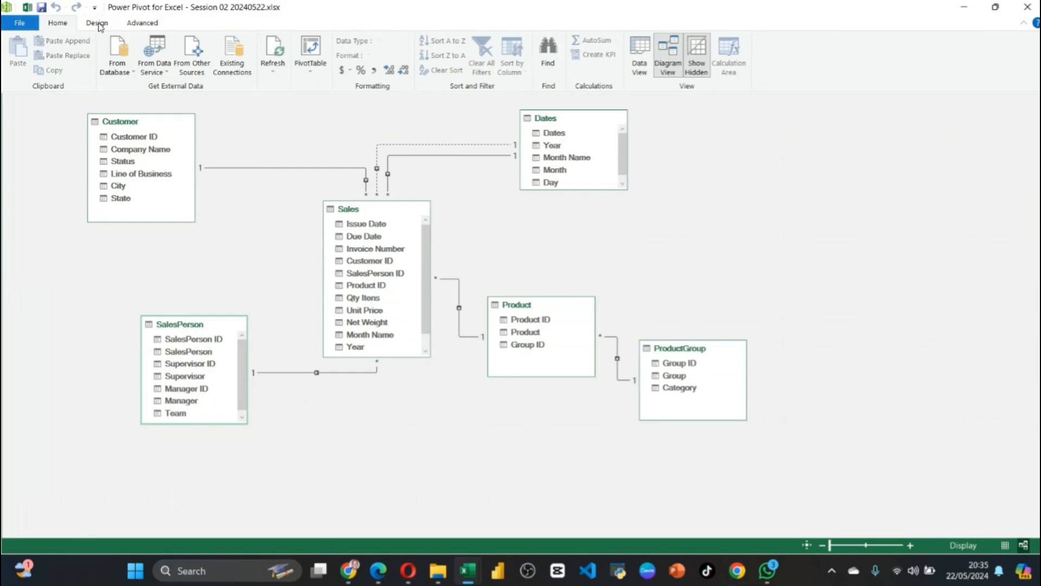
pyautogui.click(1029, 8)
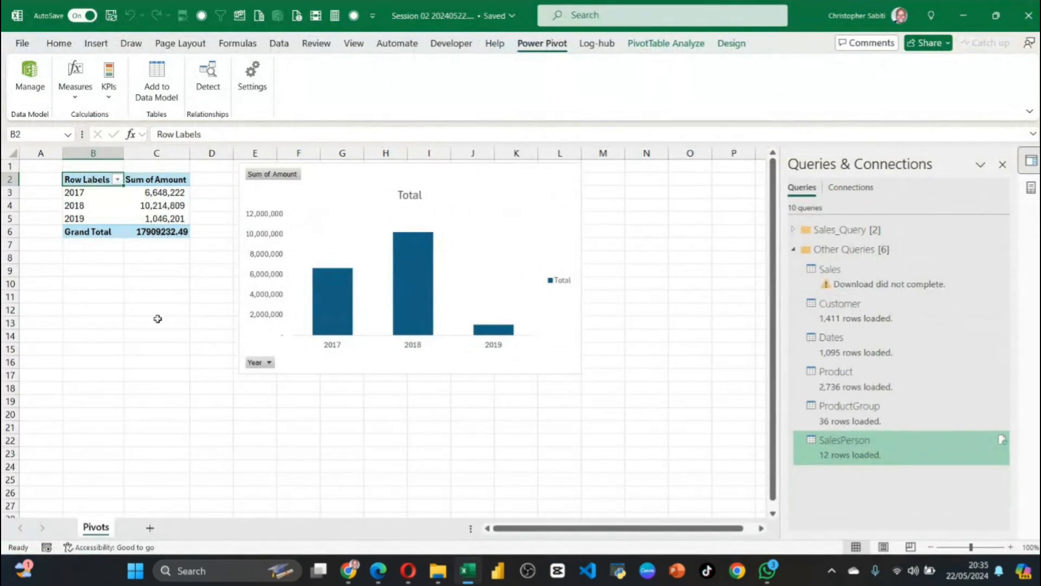
# Move the pivot chart farther away from the yearly pivot table to free up space between them
pyautogui.click(151, 327)
pyautogui.click(106, 218)
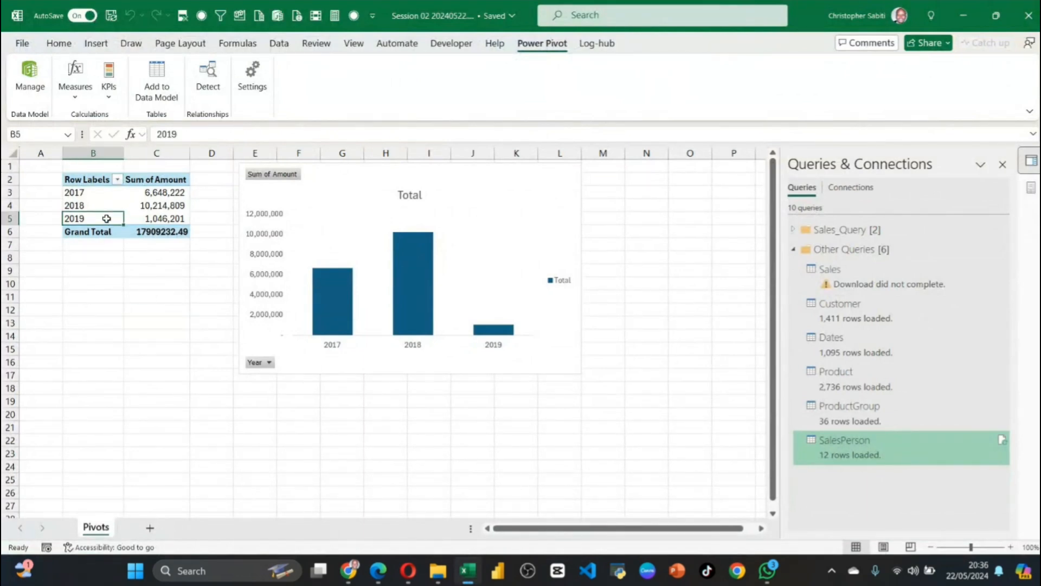
pyautogui.moveTo(335, 180); pyautogui.dragTo(470, 207)
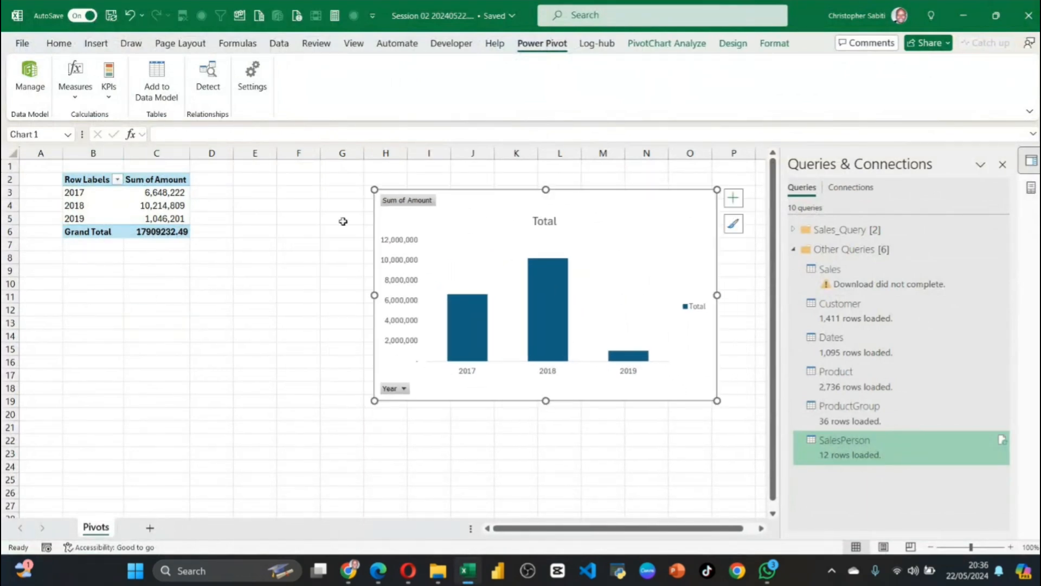
pyautogui.click(103, 213)
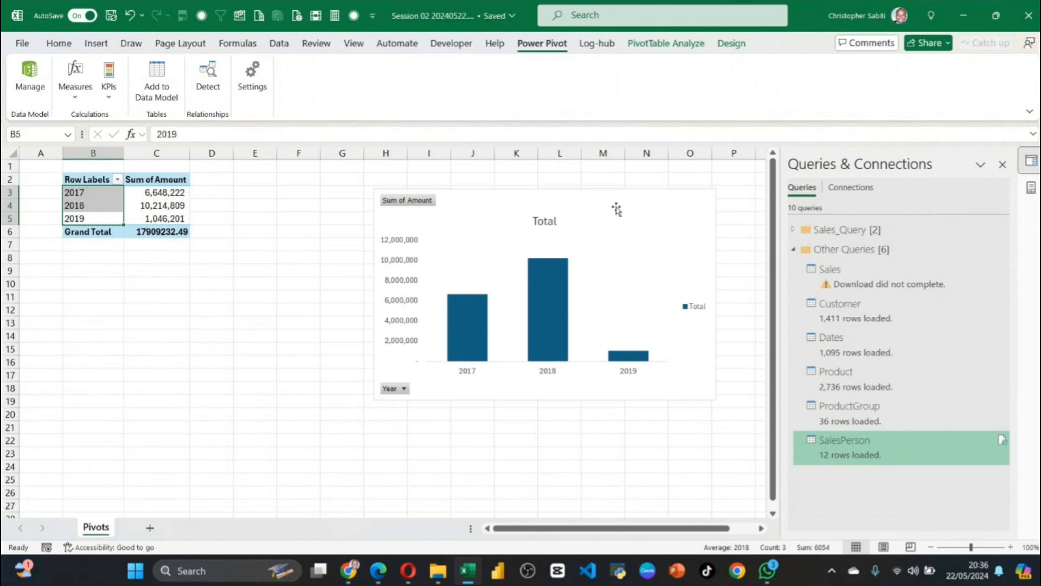
# Display the pivot table's field list and collapse the Sales table's fields in it
pyautogui.click(1030, 190)
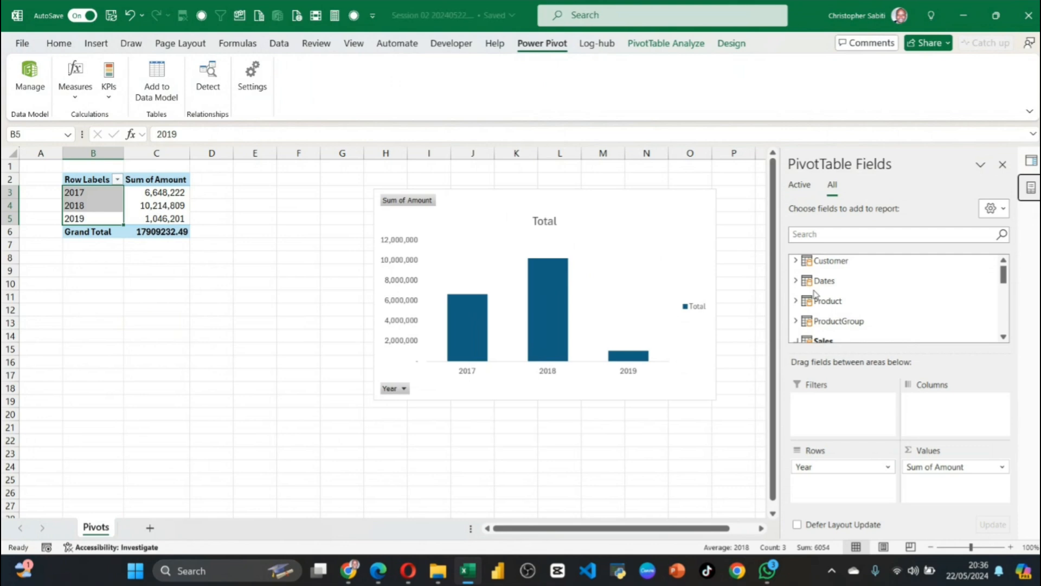
pyautogui.scroll(-3, 820, 300)
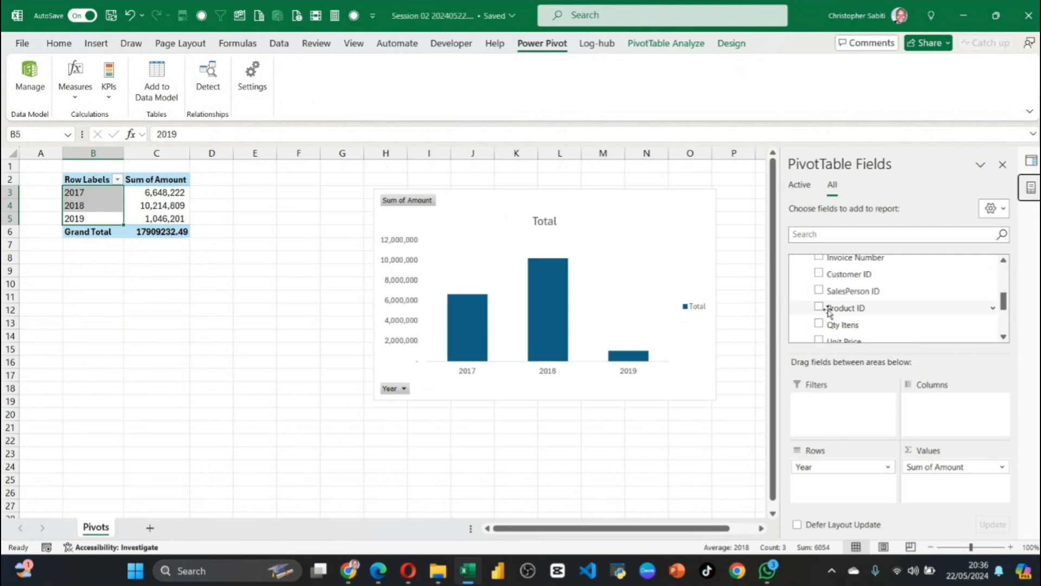
pyautogui.scroll(2, 803, 310)
pyautogui.click(796, 308)
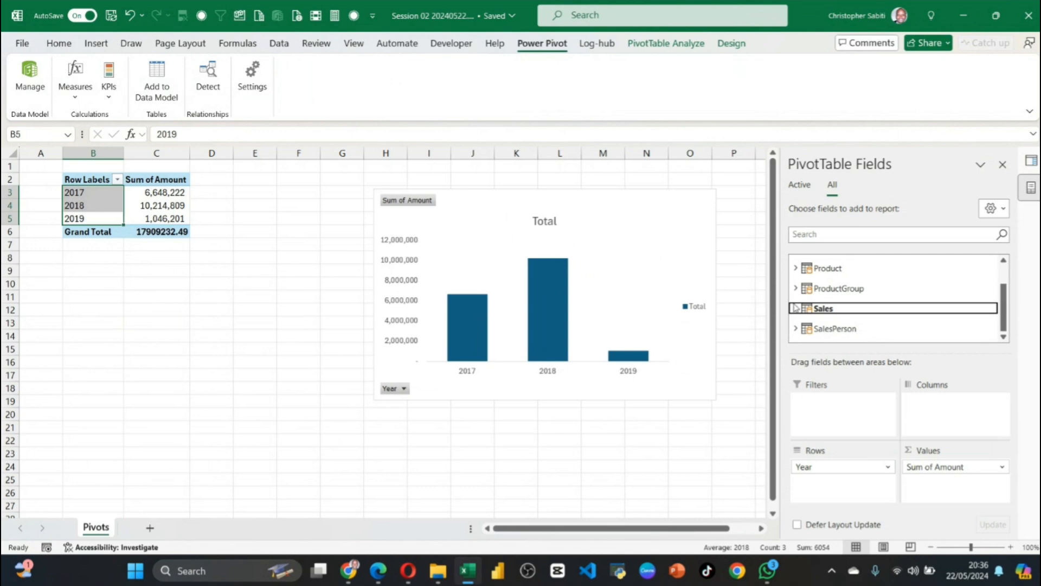
pyautogui.scroll(2, 824, 306)
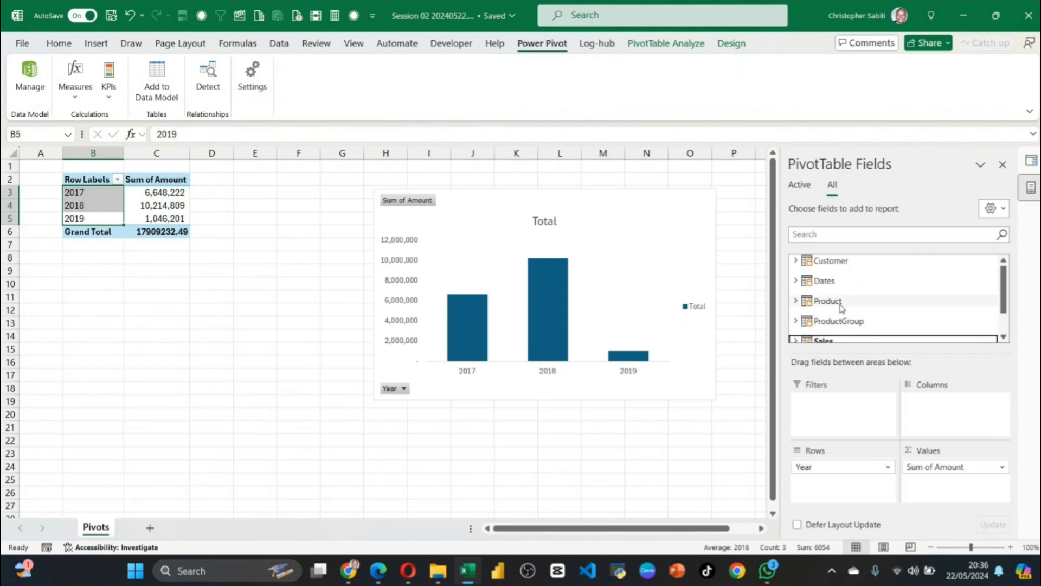
# Move the chart down below the pivot table's rows and switch the pivot report to tabular form
pyautogui.moveTo(483, 207); pyautogui.dragTo(506, 304)
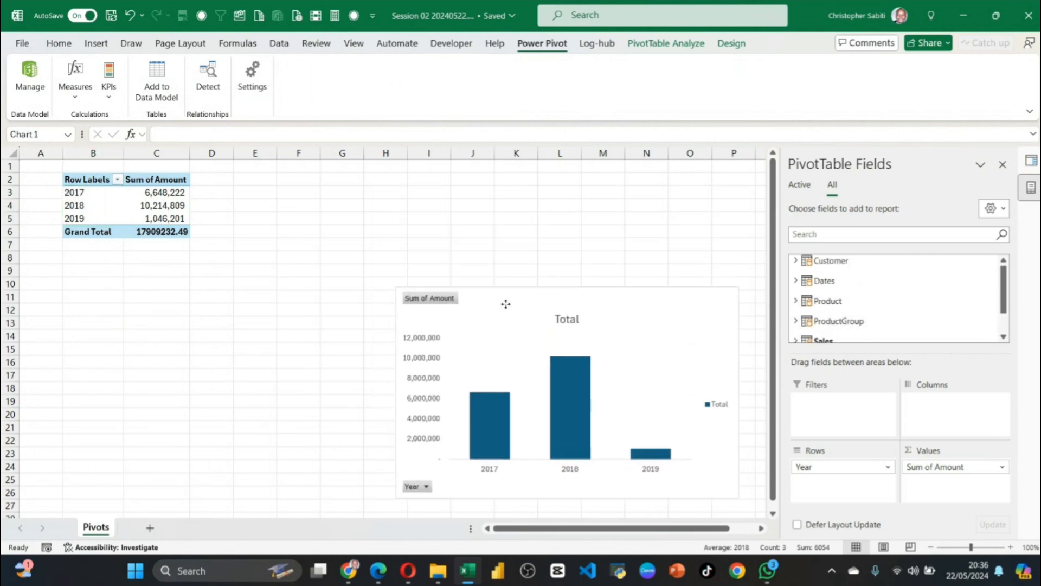
pyautogui.click(154, 203)
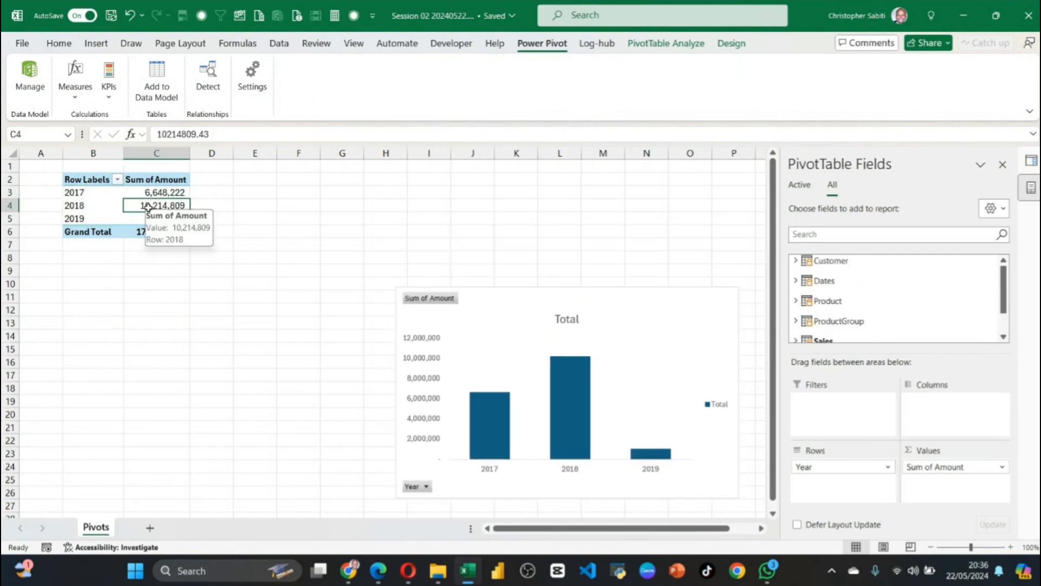
pyautogui.click(84, 192)
pyautogui.click(645, 43)
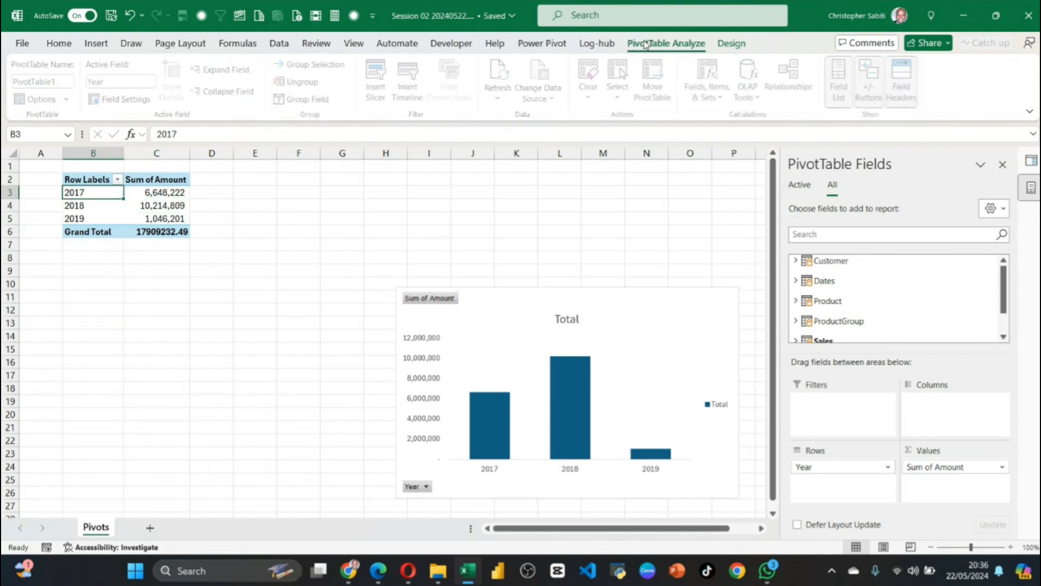
pyautogui.click(730, 48)
pyautogui.click(109, 95)
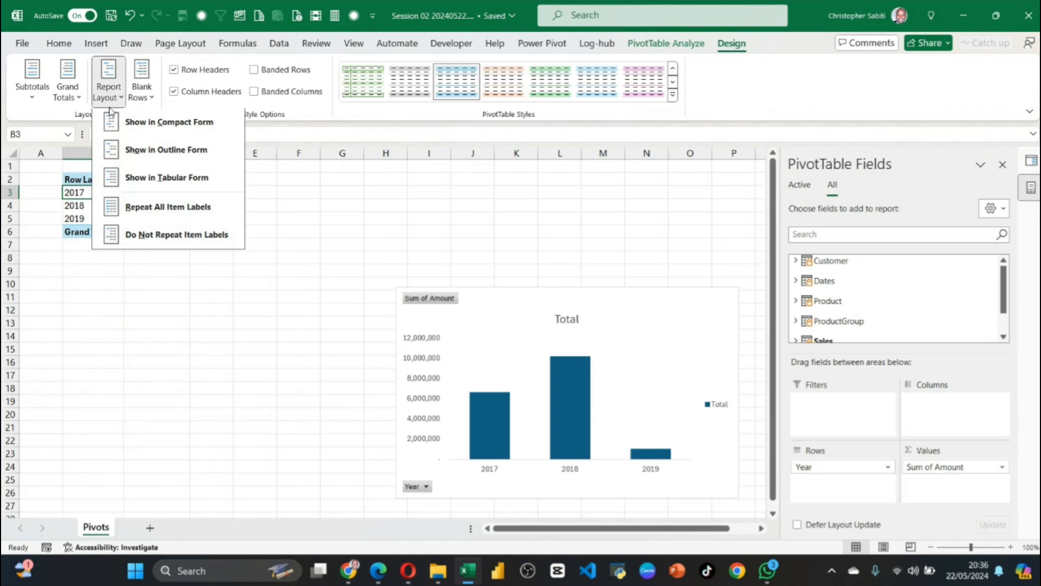
pyautogui.click(163, 178)
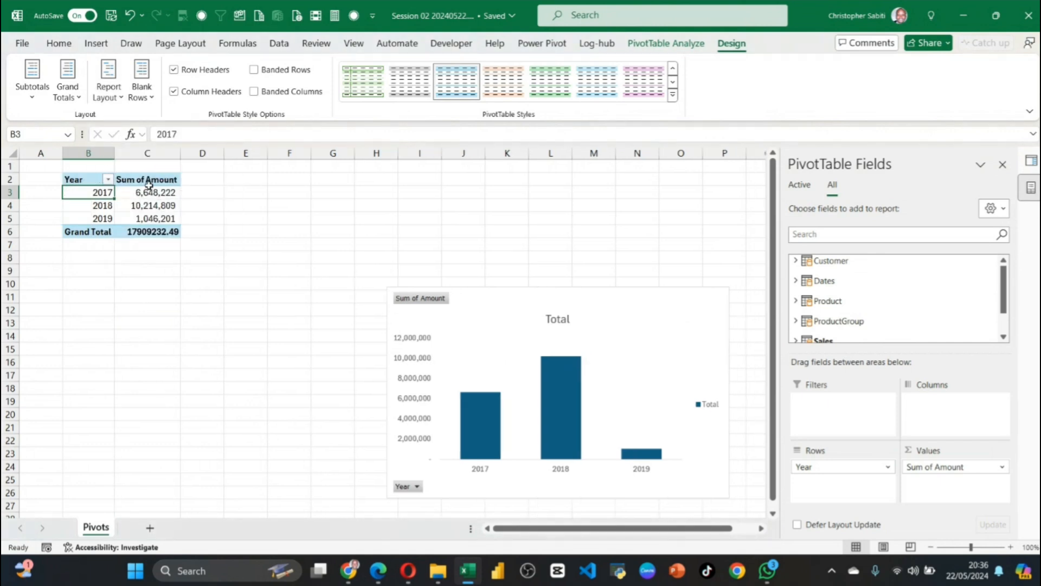
# Search the pivot fields for "gro" and add the ProductGroup table's Group field to the columns
pyautogui.click(149, 183)
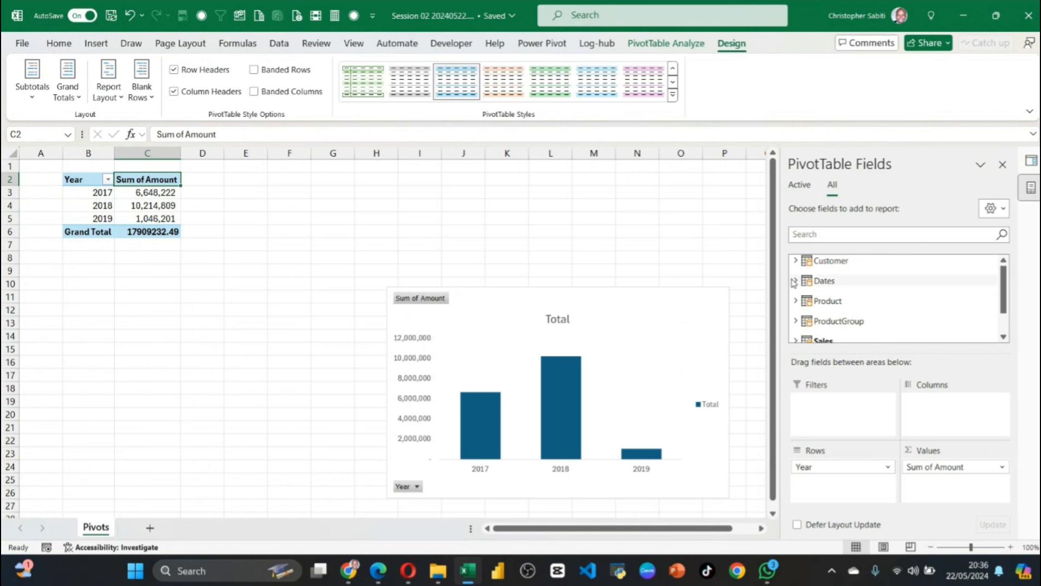
pyautogui.scroll(-2, 866, 302)
pyautogui.click(833, 232)
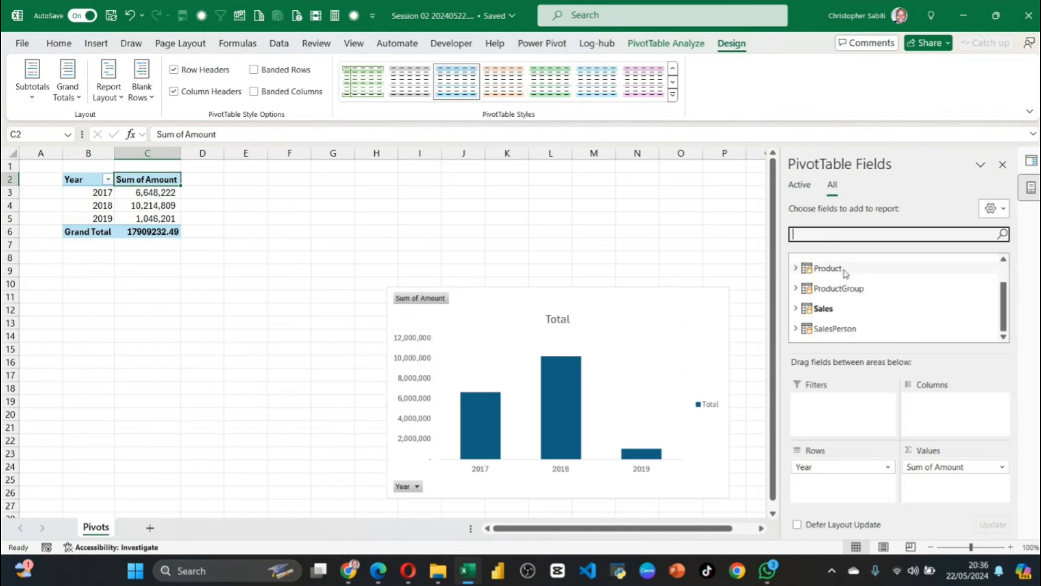
pyautogui.write('gro')
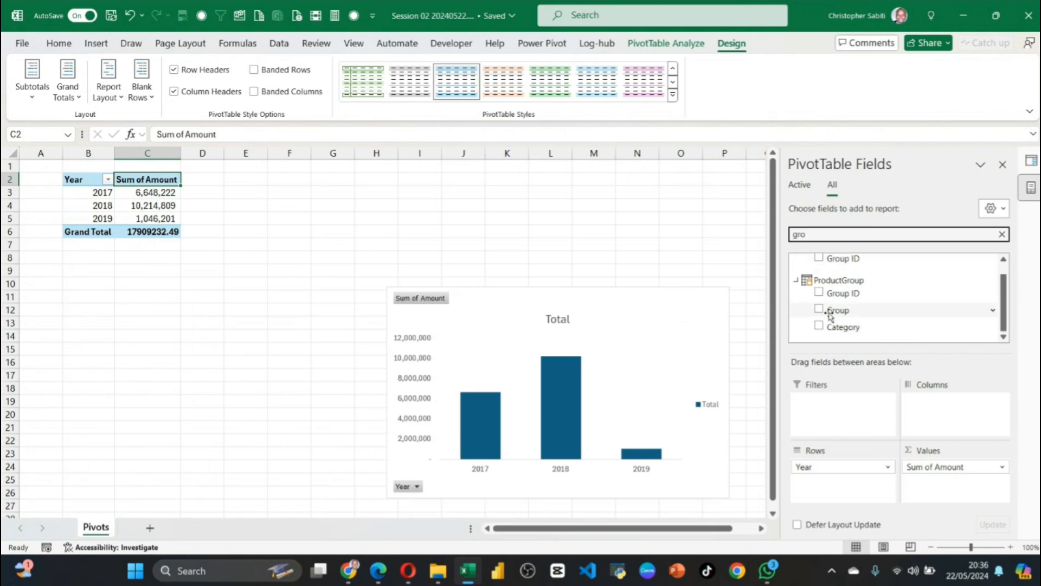
pyautogui.moveTo(830, 313); pyautogui.dragTo(932, 406)
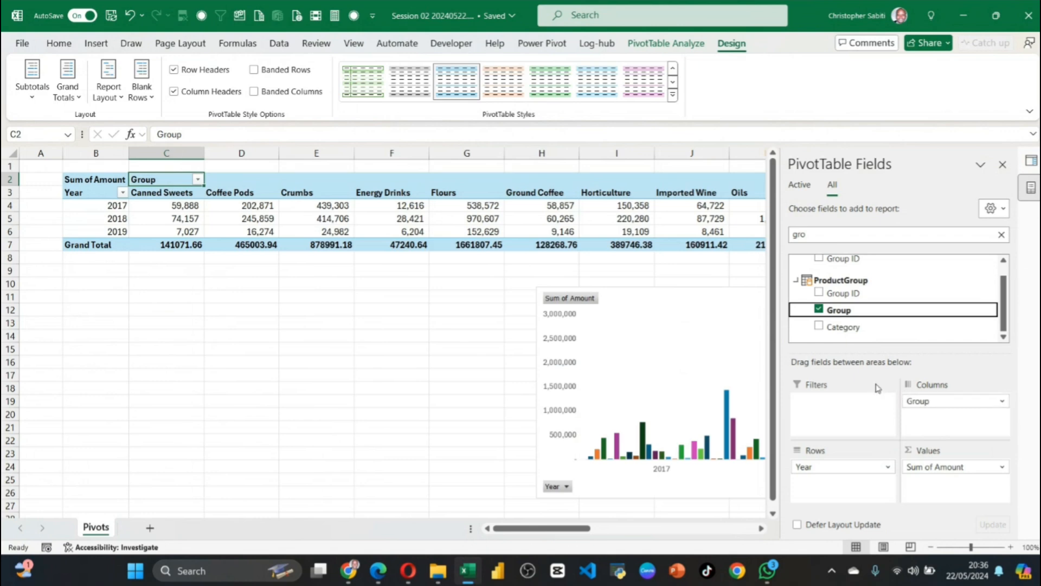
# Reposition the chart below the widened pivot table and close the side panes to show more of the sheet
pyautogui.moveTo(699, 303); pyautogui.dragTo(452, 351)
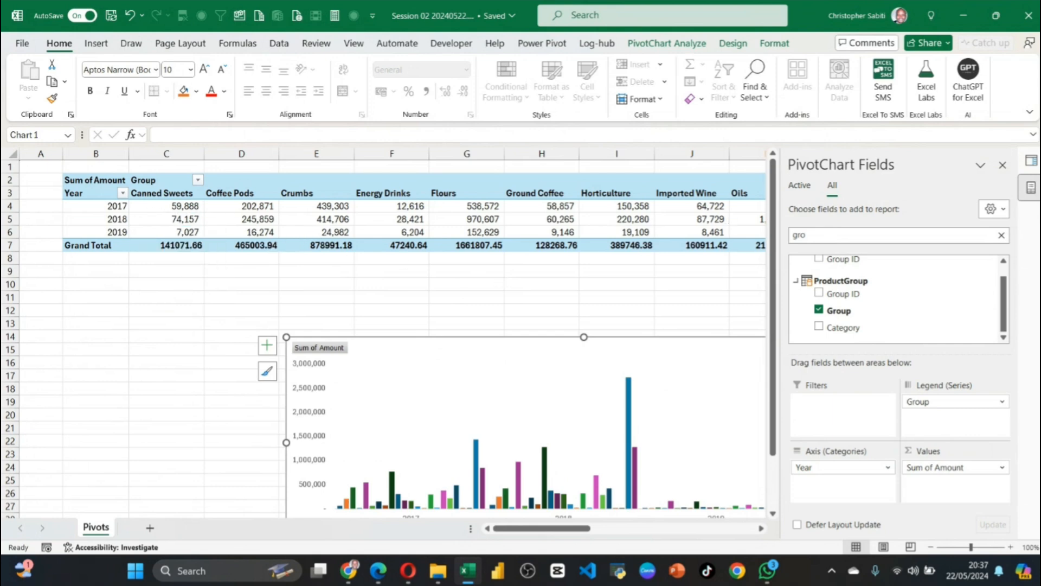
pyautogui.click(1002, 165)
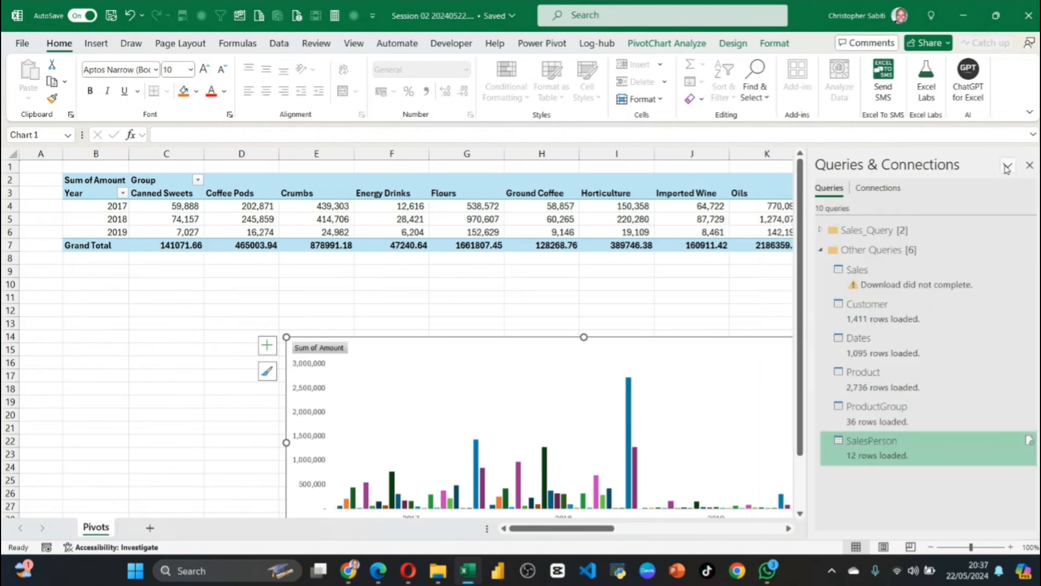
pyautogui.click(1032, 165)
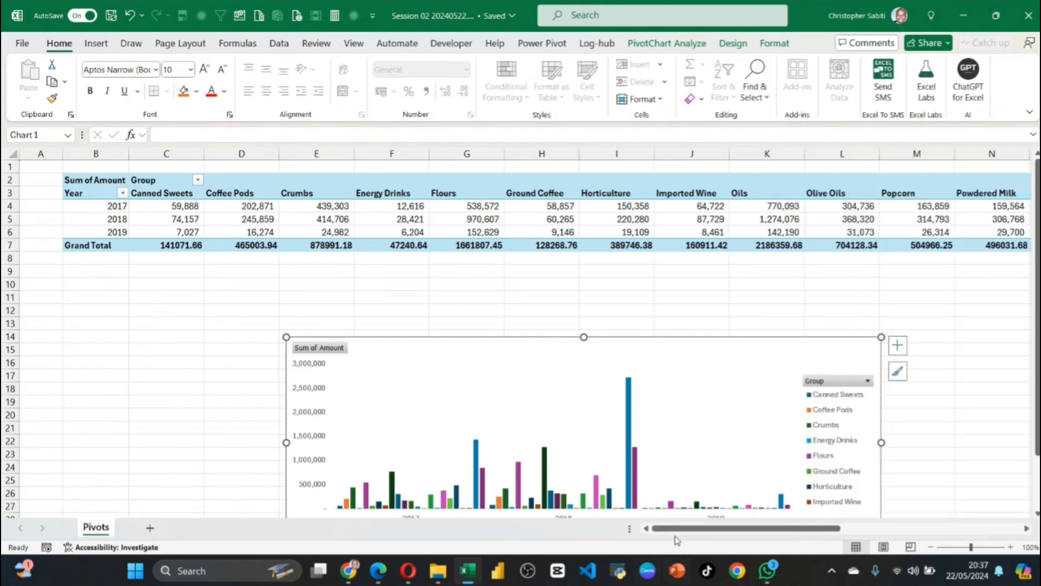
pyautogui.moveTo(676, 534)
pyautogui.mouseDown()
pyautogui.moveTo(729, 533)
pyautogui.moveTo(679, 536)
pyautogui.mouseUp()
pyautogui.click(554, 232)
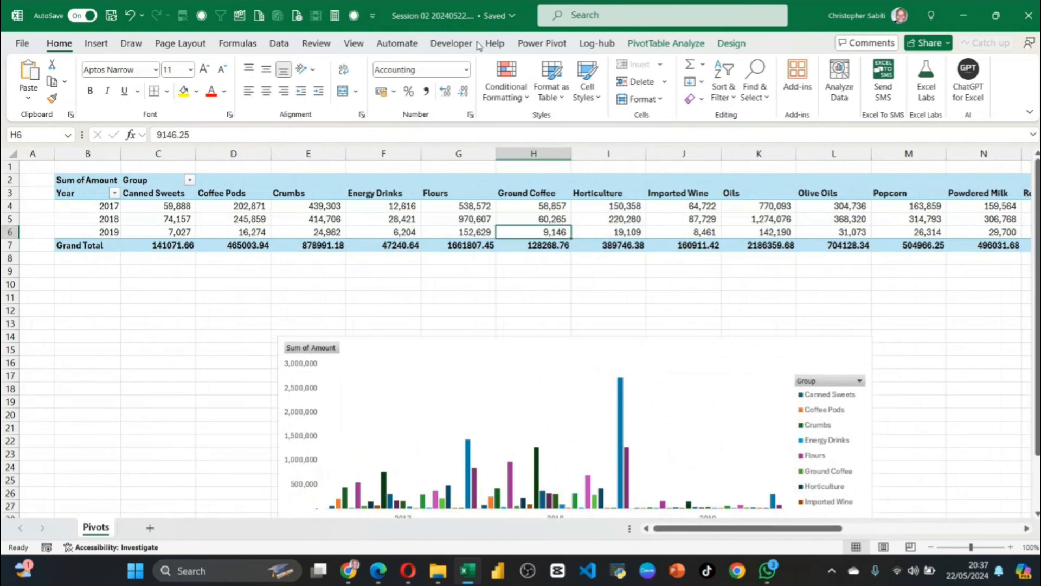
# Rearrange the pivot table with Group in rows and Year in columns, and place the chart beside it
pyautogui.click(666, 44)
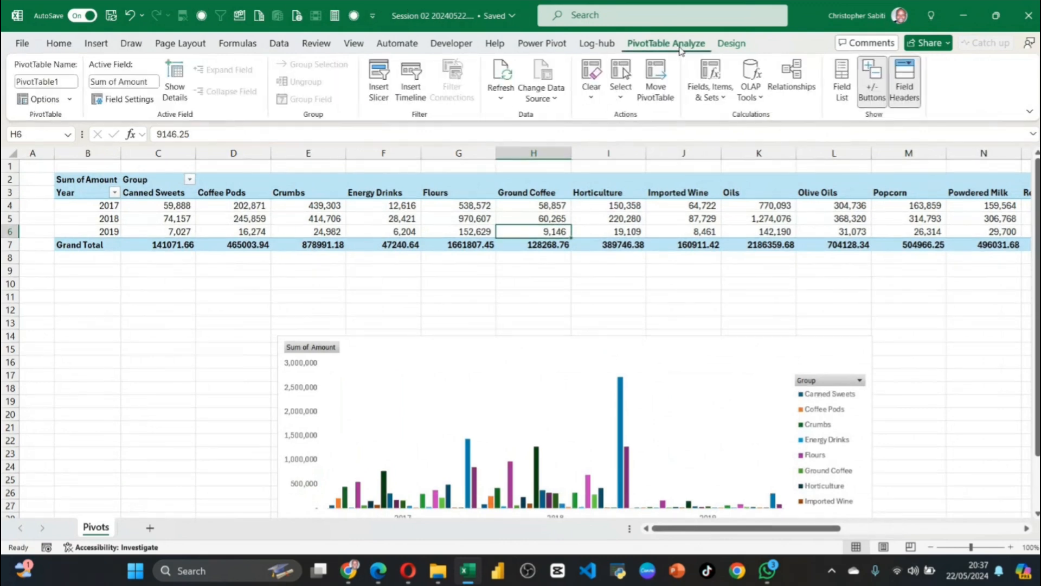
pyautogui.click(850, 82)
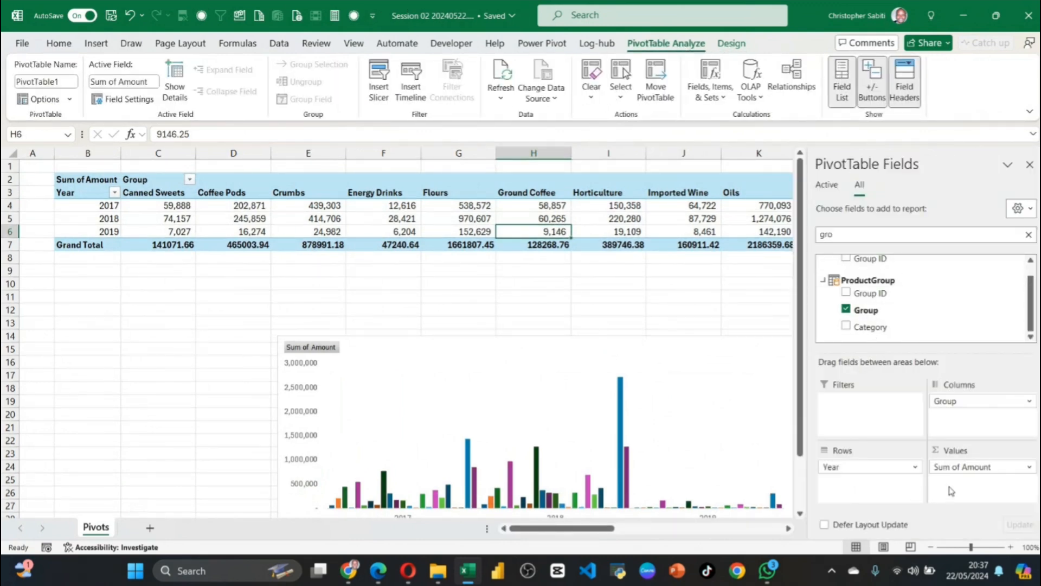
pyautogui.moveTo(950, 401); pyautogui.dragTo(971, 411)
pyautogui.click(452, 349)
pyautogui.moveTo(453, 348); pyautogui.dragTo(635, 212)
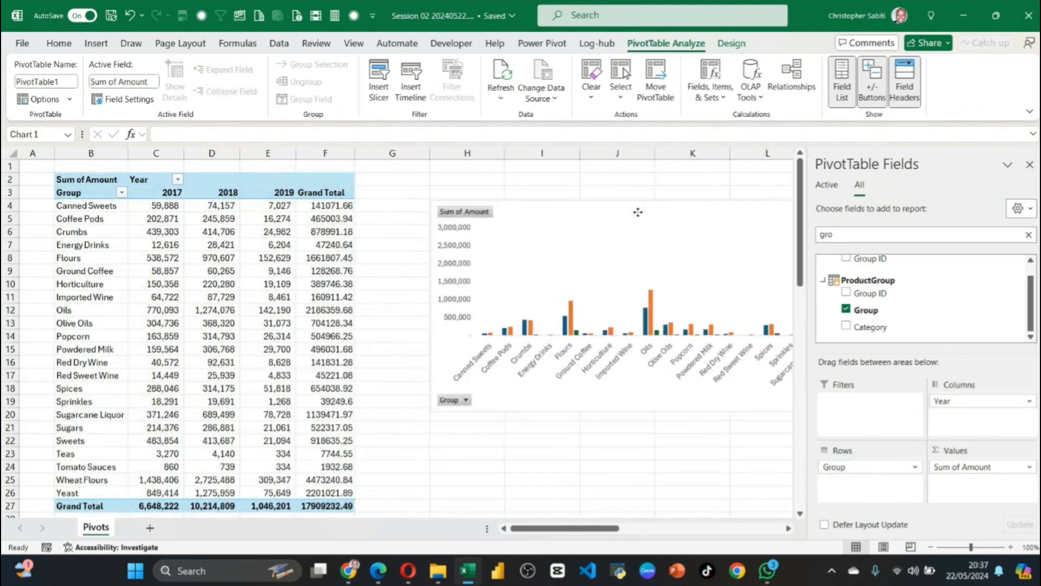
# Review the amounts by group and year, and examine the table relationships behind them in the Data Model diagram
pyautogui.click(83, 194)
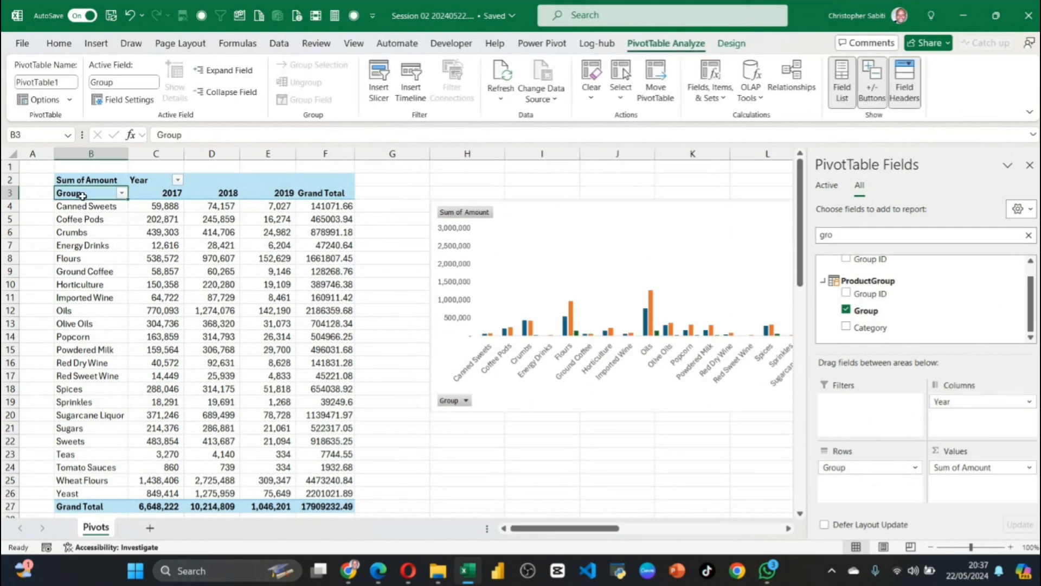
pyautogui.moveTo(162, 196); pyautogui.dragTo(265, 418)
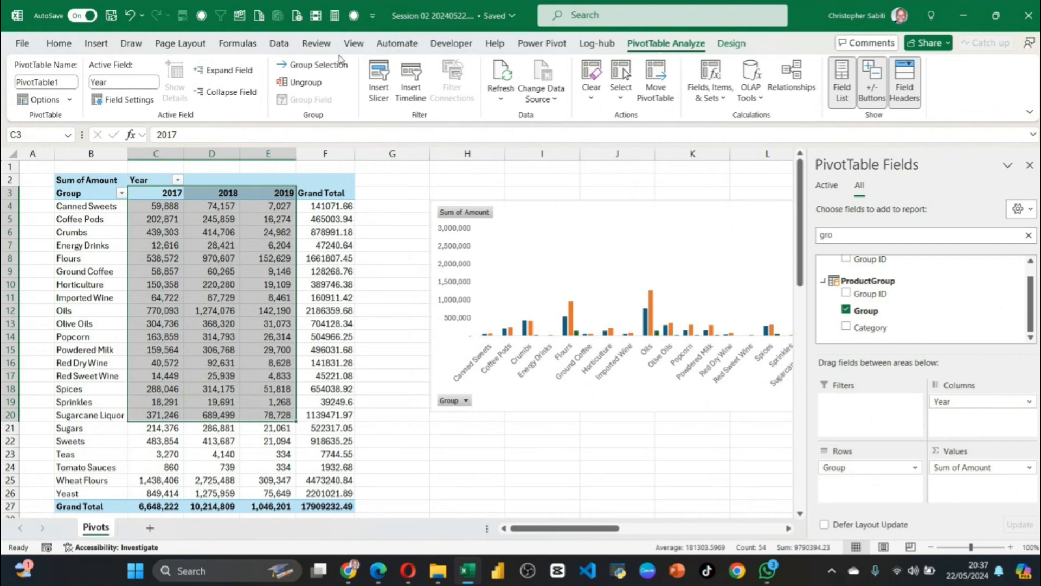
pyautogui.click(280, 46)
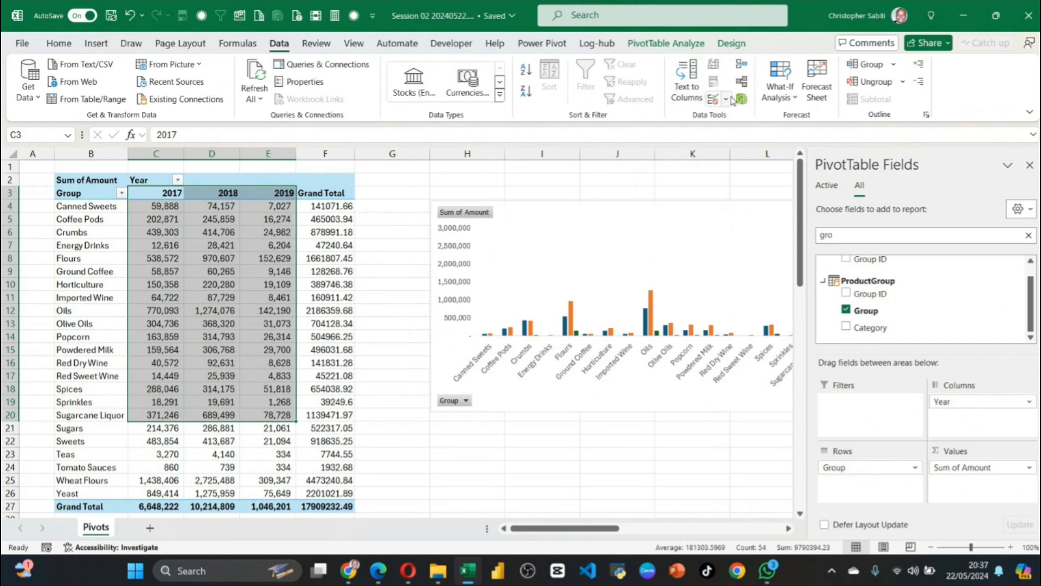
pyautogui.click(741, 99)
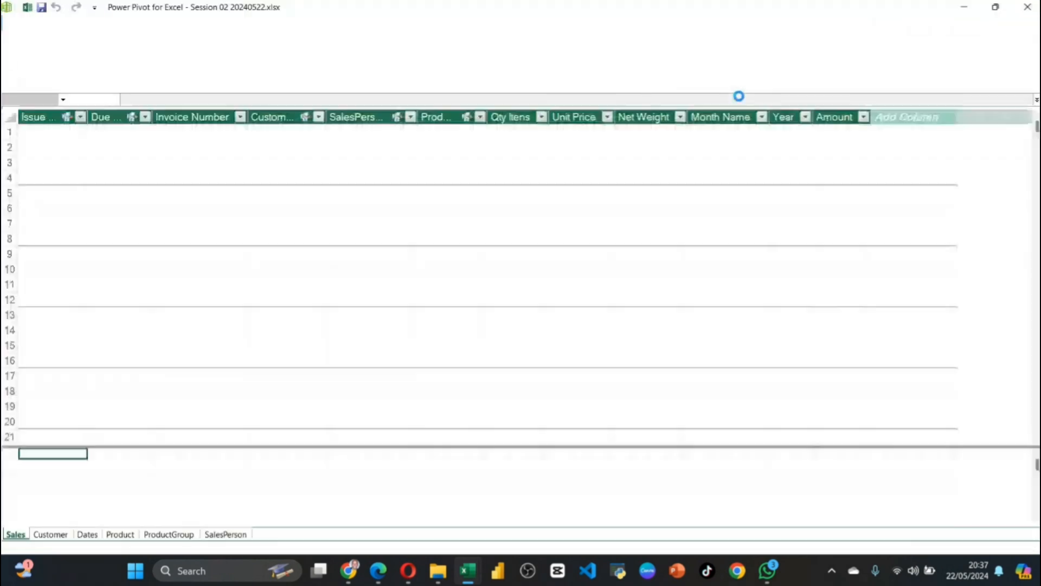
pyautogui.click(678, 48)
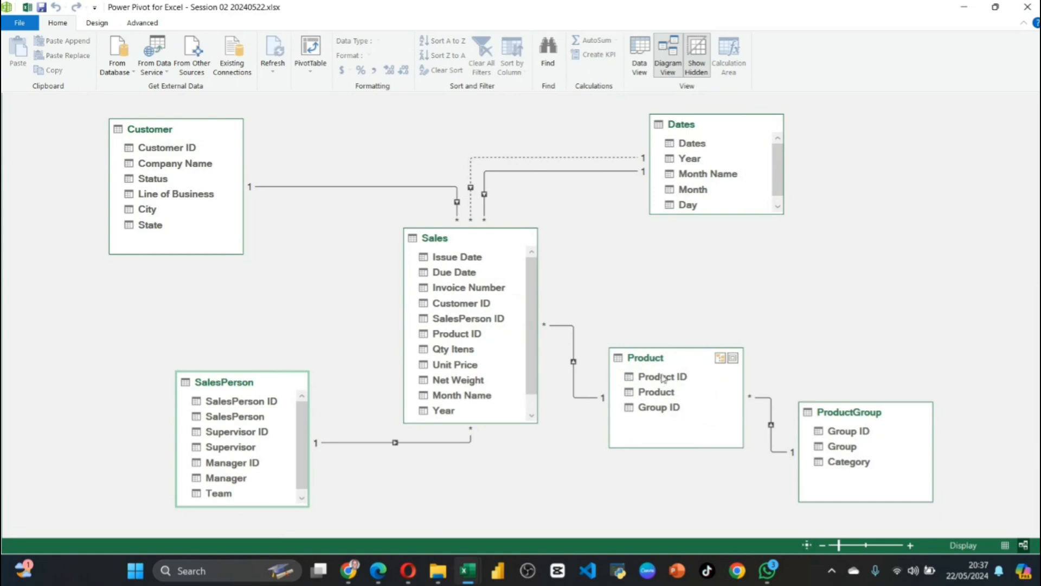
pyautogui.click(1027, 7)
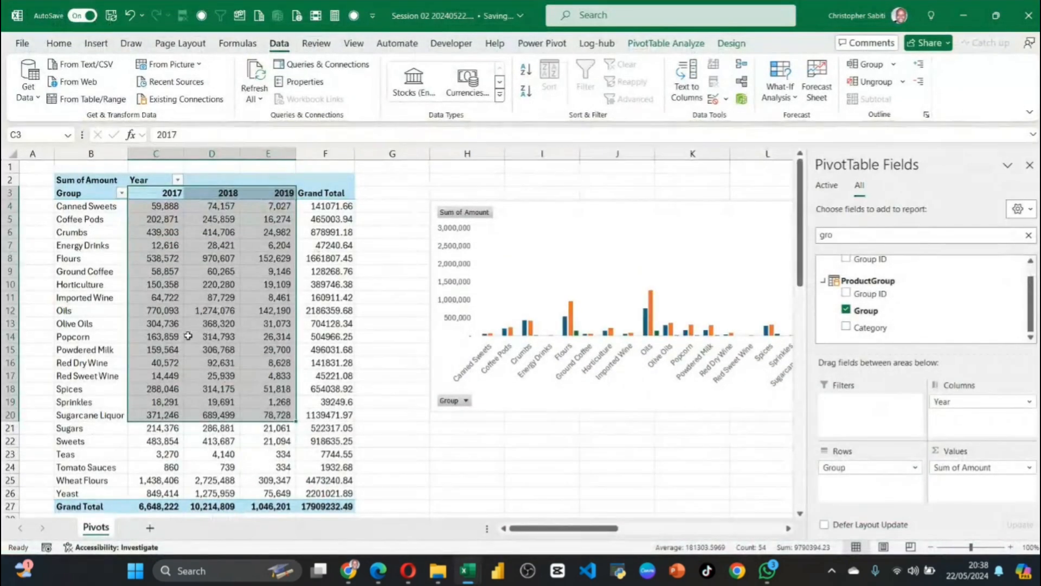
pyautogui.click(188, 335)
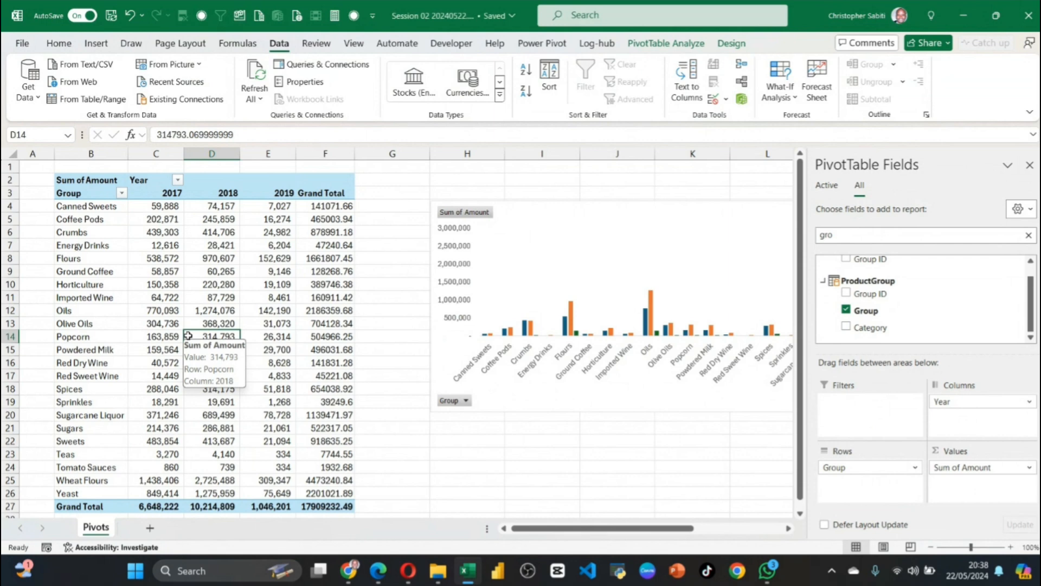
pyautogui.click(141, 223)
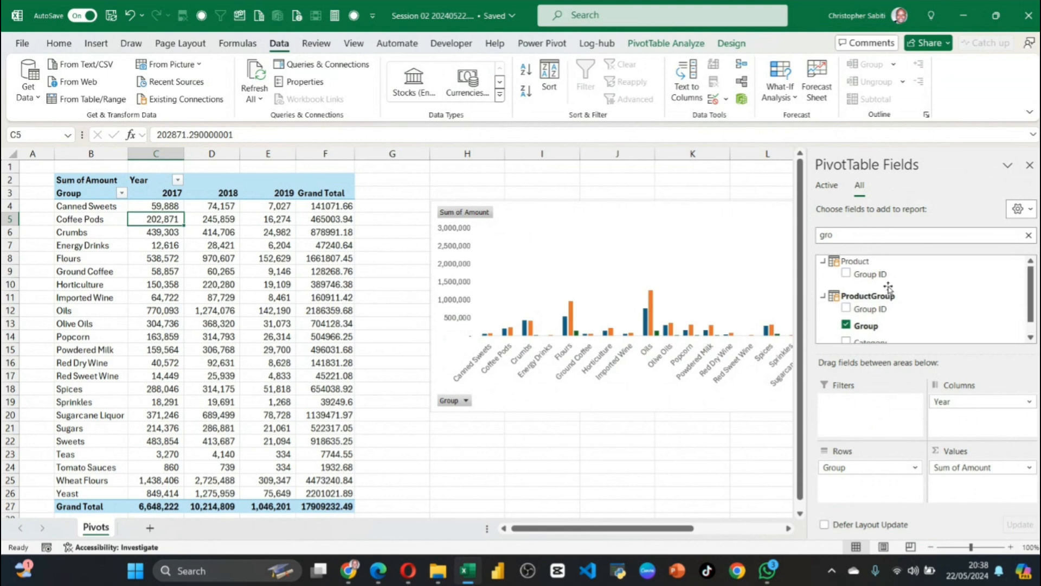
# Replace the pivot field search with "sale" and add the SalesPerson table's SalesPerson field to the columns below Year
pyautogui.moveTo(843, 235); pyautogui.dragTo(804, 232)
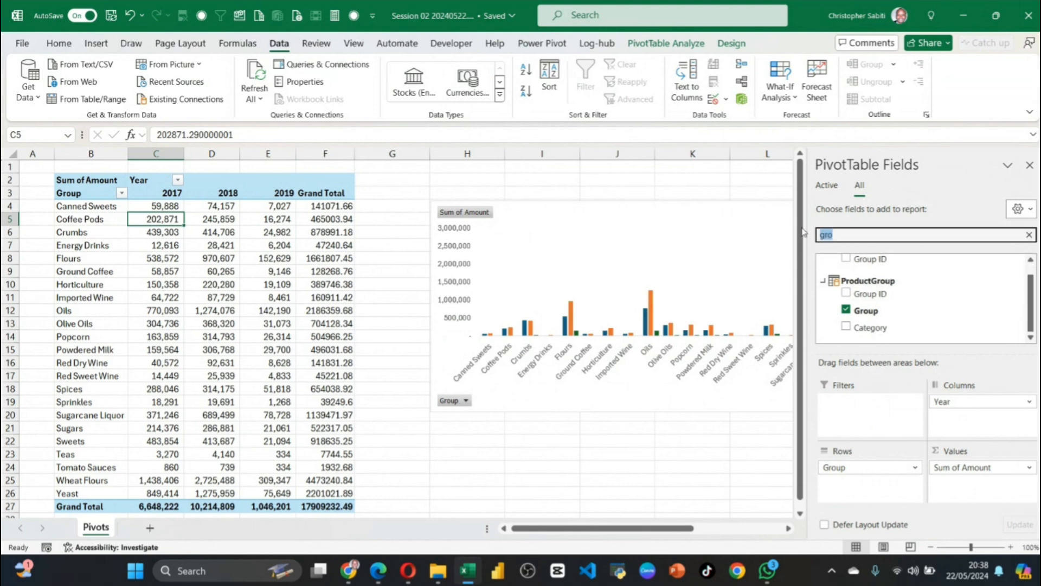
pyautogui.press('BackSpace')
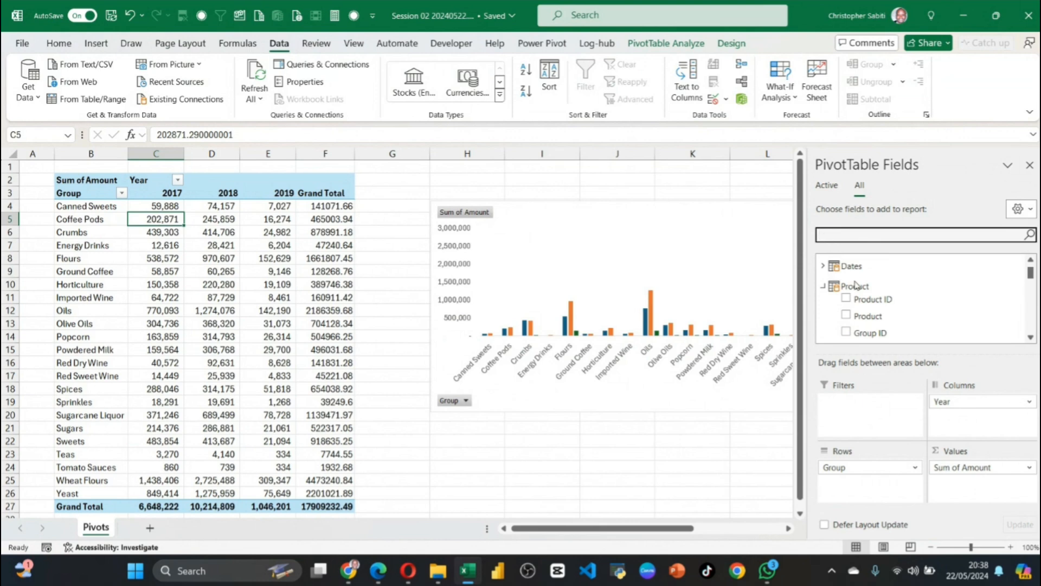
pyautogui.scroll(-3, 833, 303)
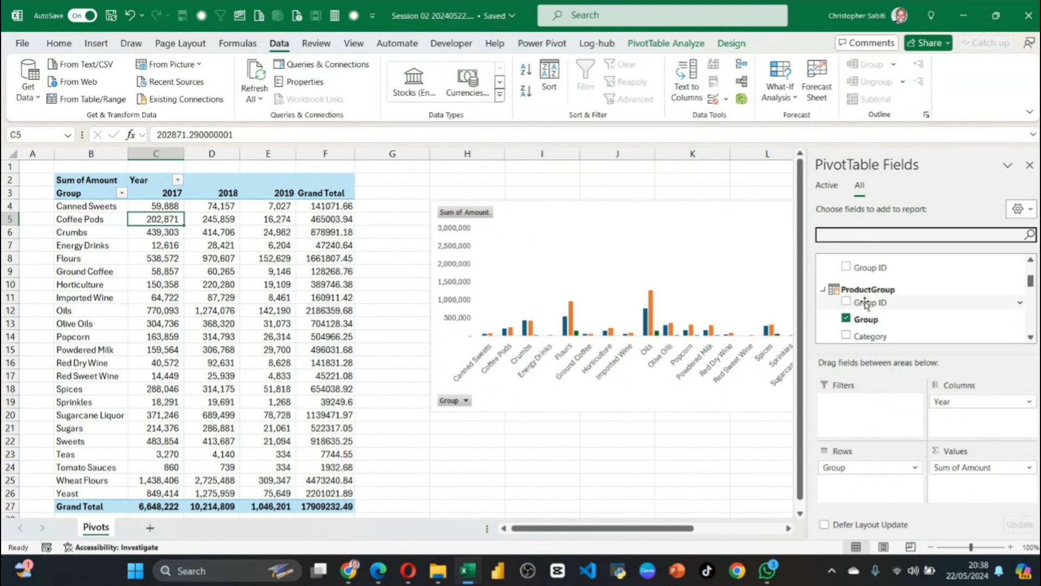
pyautogui.scroll(-5, 868, 301)
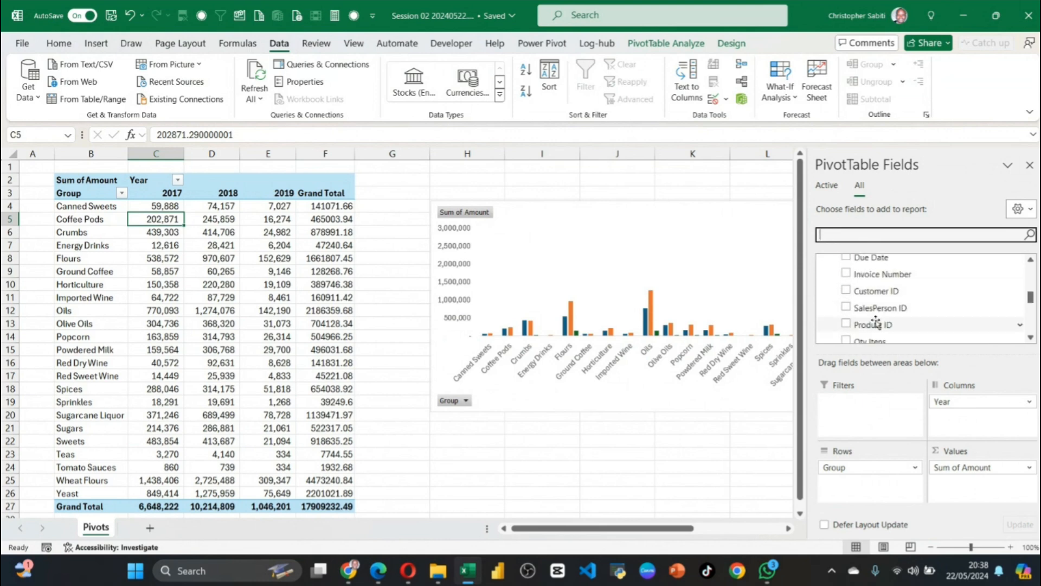
pyautogui.click(828, 234)
pyautogui.write('sale')
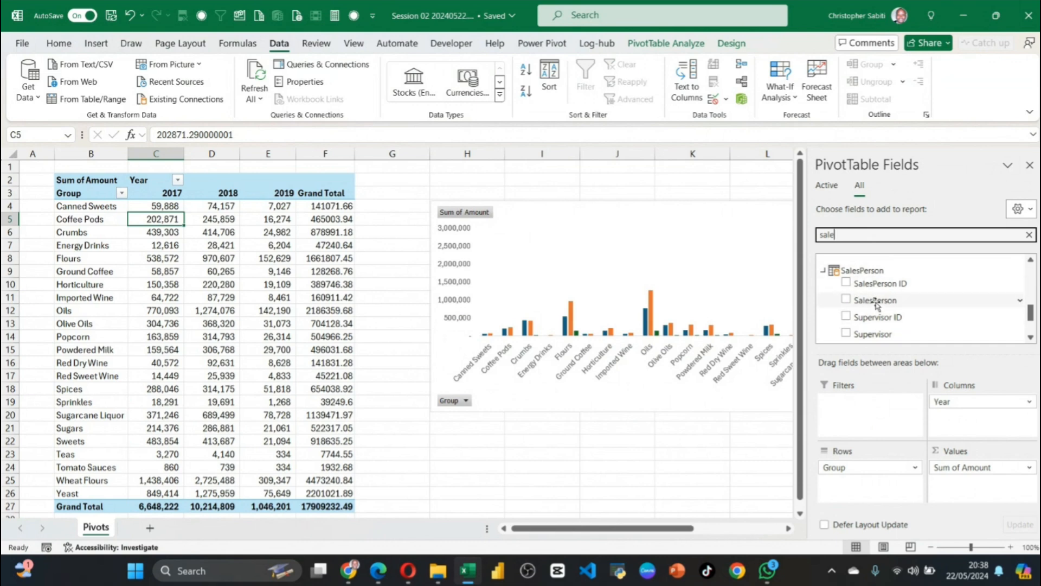
pyautogui.moveTo(874, 300); pyautogui.dragTo(993, 427)
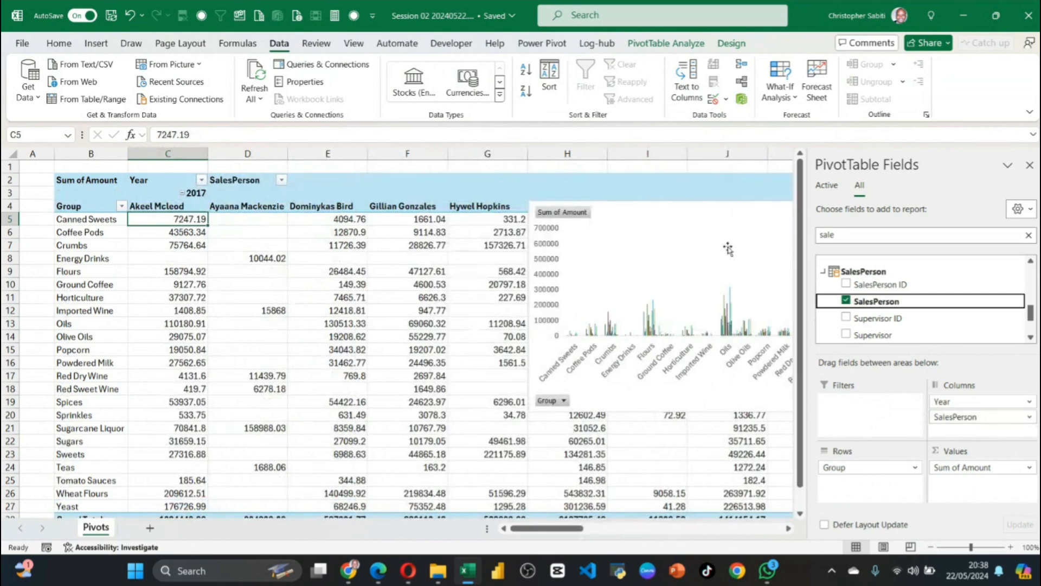
# Delete the pivot chart covering the widened table and remove the Year field from the pivot columns
pyautogui.moveTo(727, 246); pyautogui.dragTo(506, 256)
pyautogui.moveTo(600, 213); pyautogui.dragTo(535, 206)
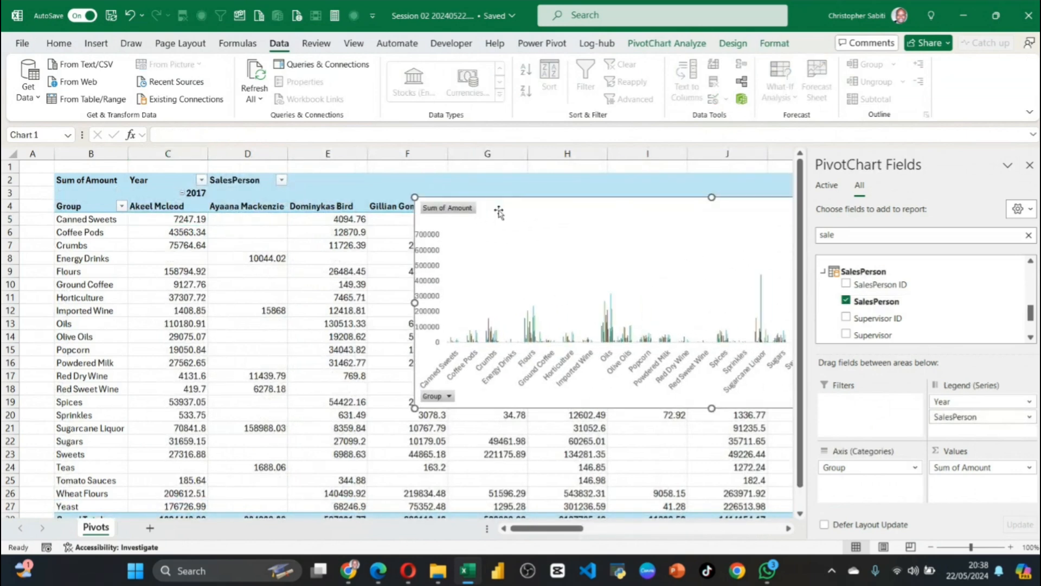
pyautogui.press('Delete')
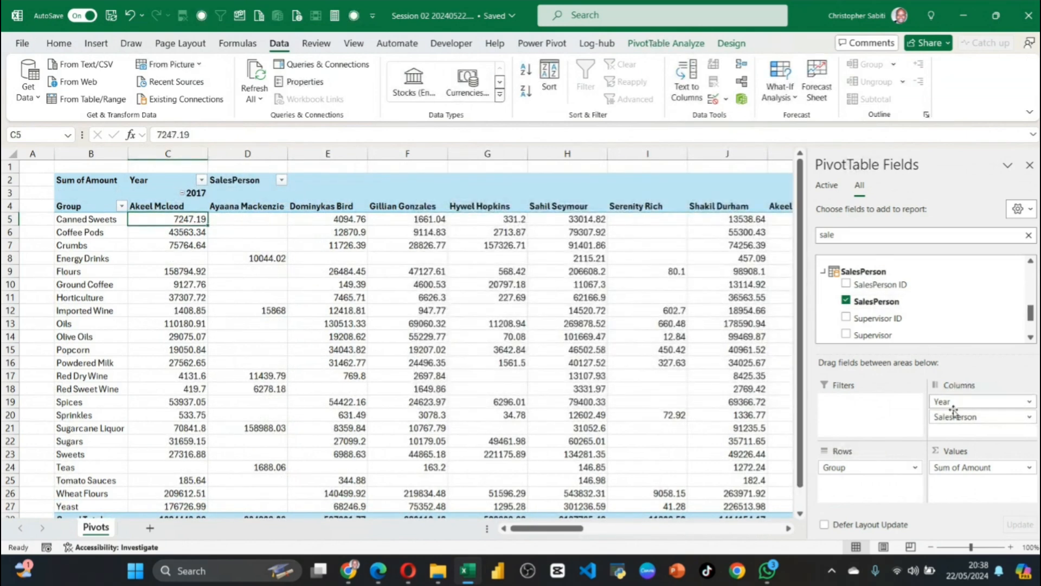
pyautogui.moveTo(952, 404); pyautogui.dragTo(794, 333)
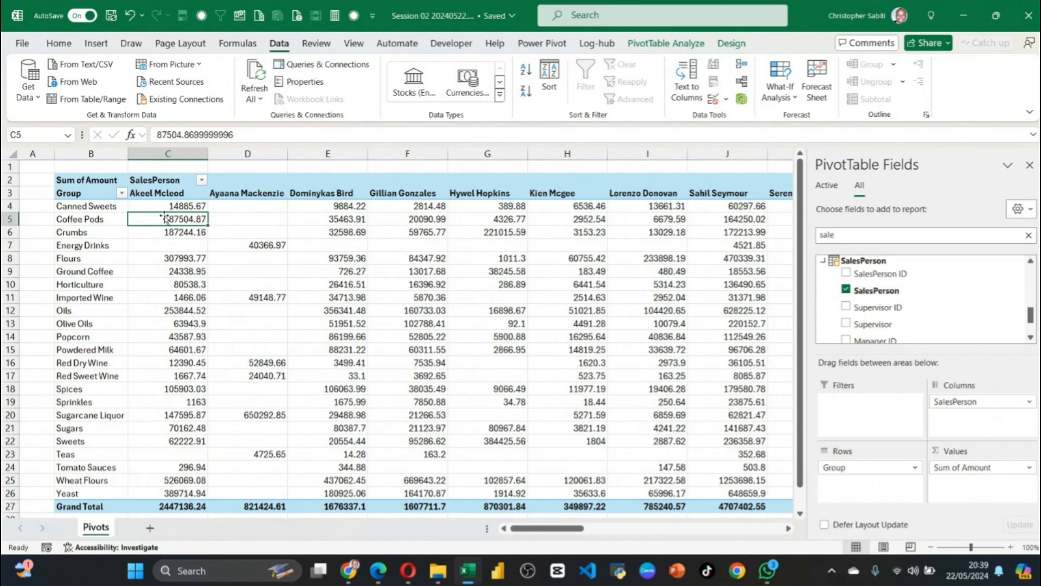
# Review the pivot table's amounts by product group and salesperson, including the blank cells and the Grand Total row
pyautogui.click(212, 272)
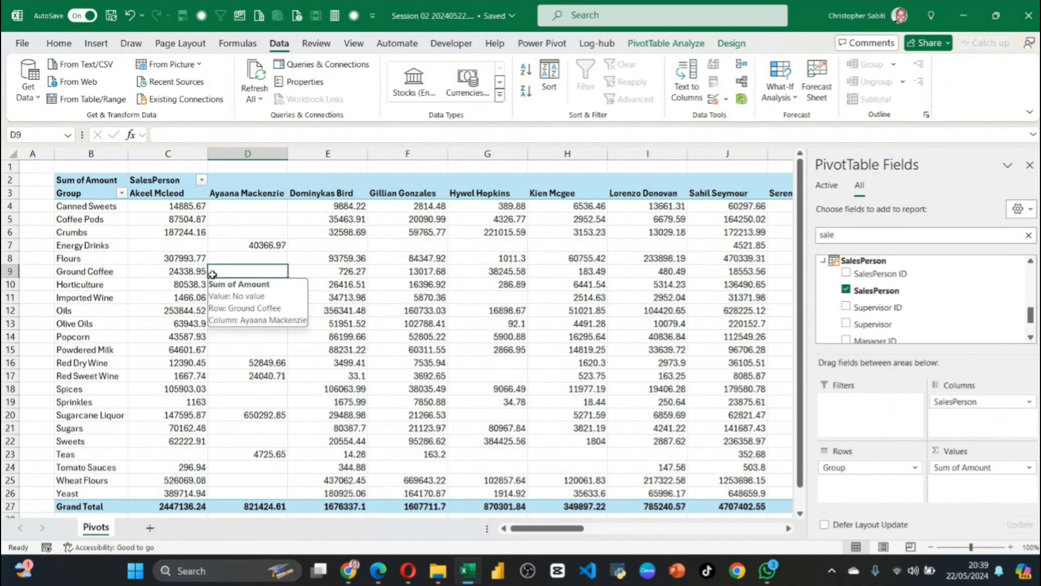
pyautogui.click(281, 229)
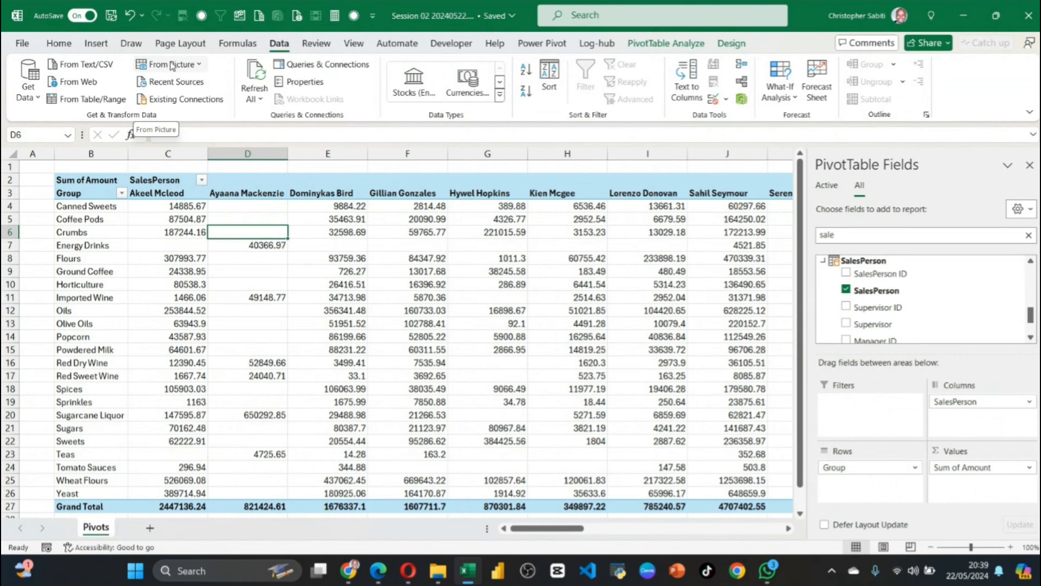
pyautogui.scroll(-1, 82, 82)
pyautogui.scroll(-5, 202, 271)
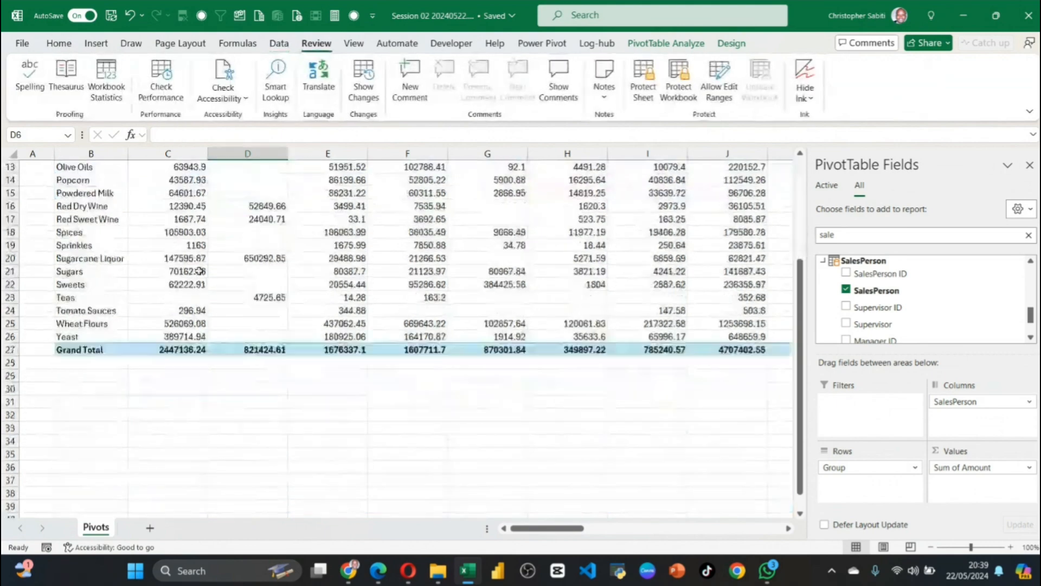
pyautogui.scroll(5, 336, 272)
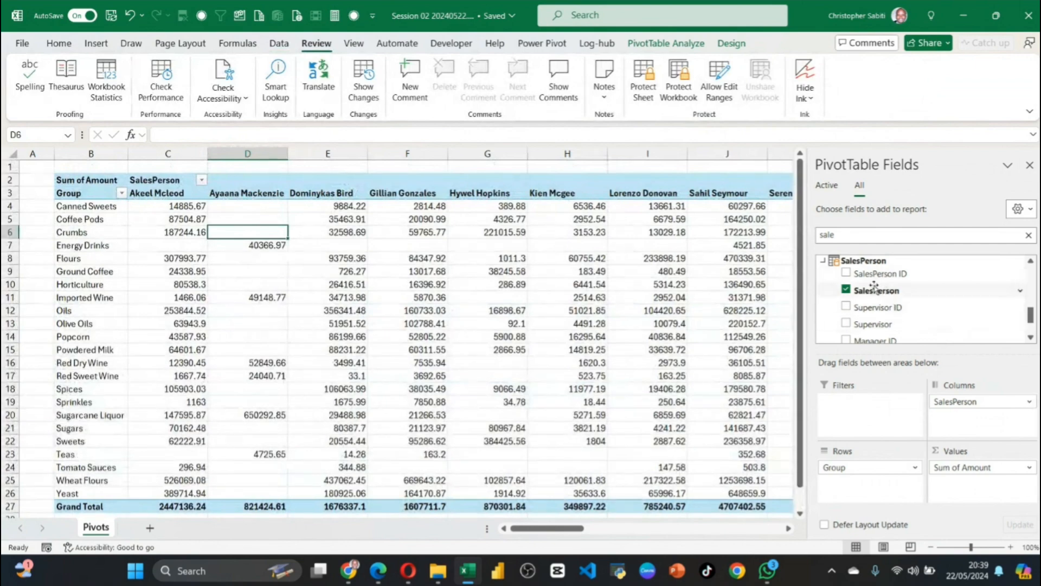
pyautogui.scroll(-3, 263, 331)
pyautogui.scroll(3, 264, 331)
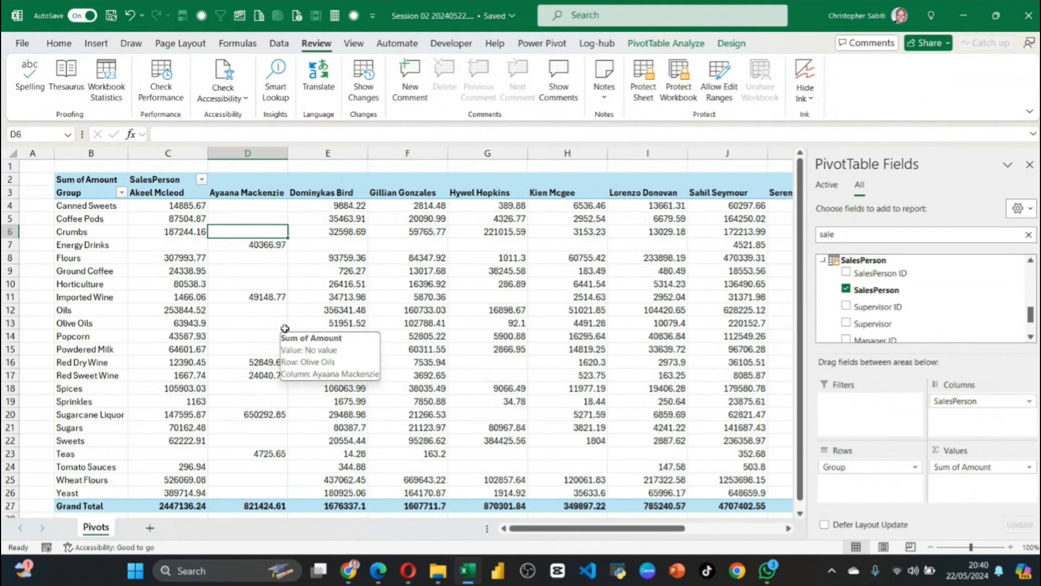
pyautogui.moveTo(529, 535)
pyautogui.mouseDown()
pyautogui.moveTo(635, 567)
pyautogui.moveTo(525, 535)
pyautogui.mouseUp()
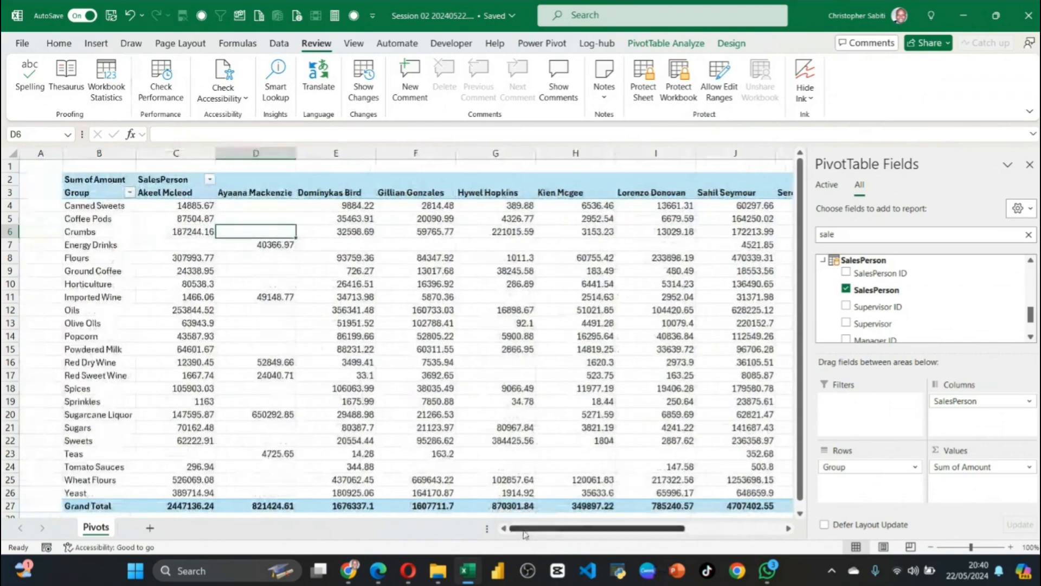
pyautogui.scroll(-4, 465, 388)
pyautogui.scroll(4, 465, 388)
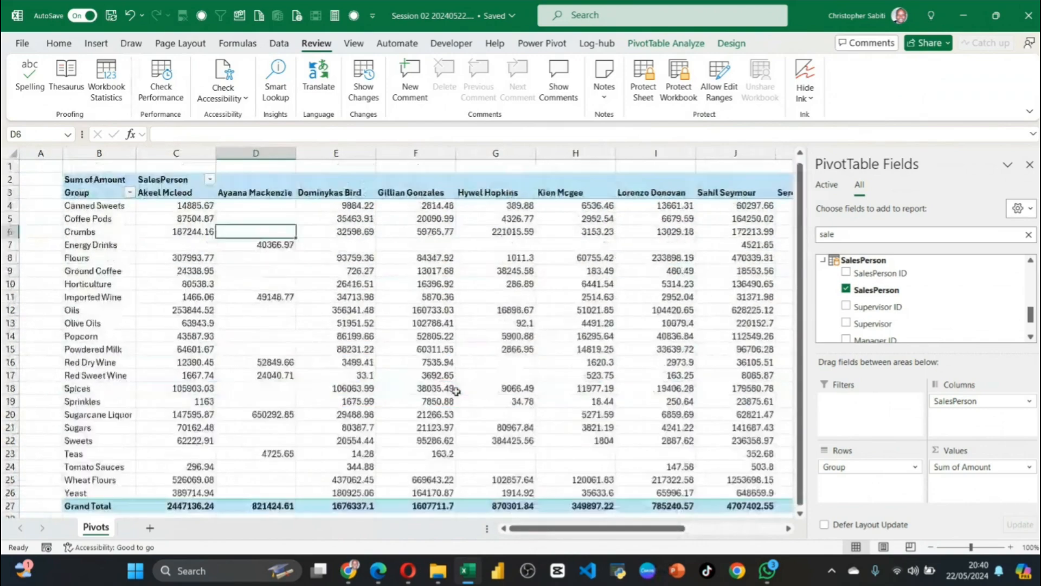
pyautogui.scroll(3, 868, 320)
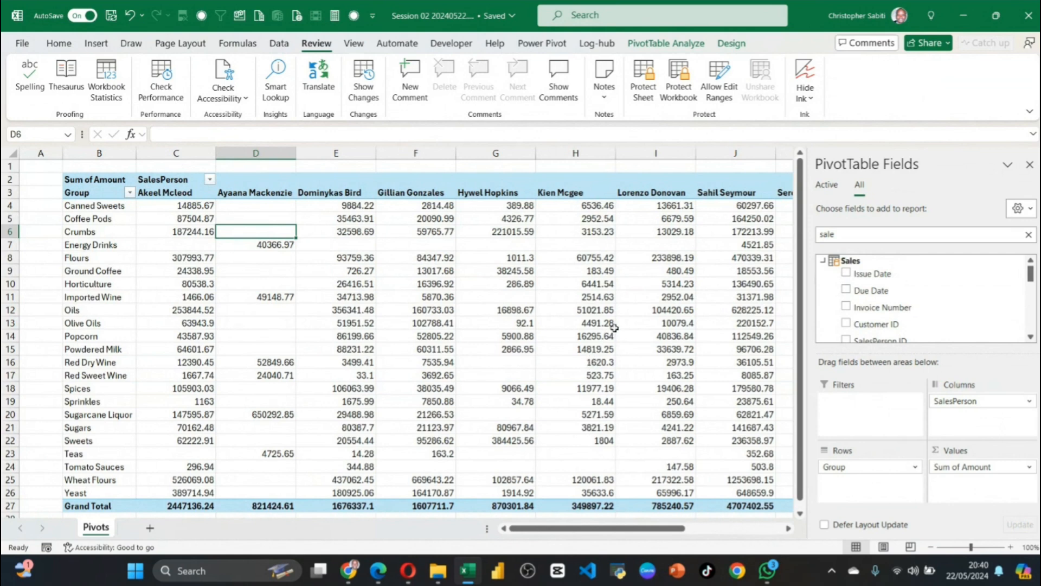
pyautogui.moveTo(620, 315)
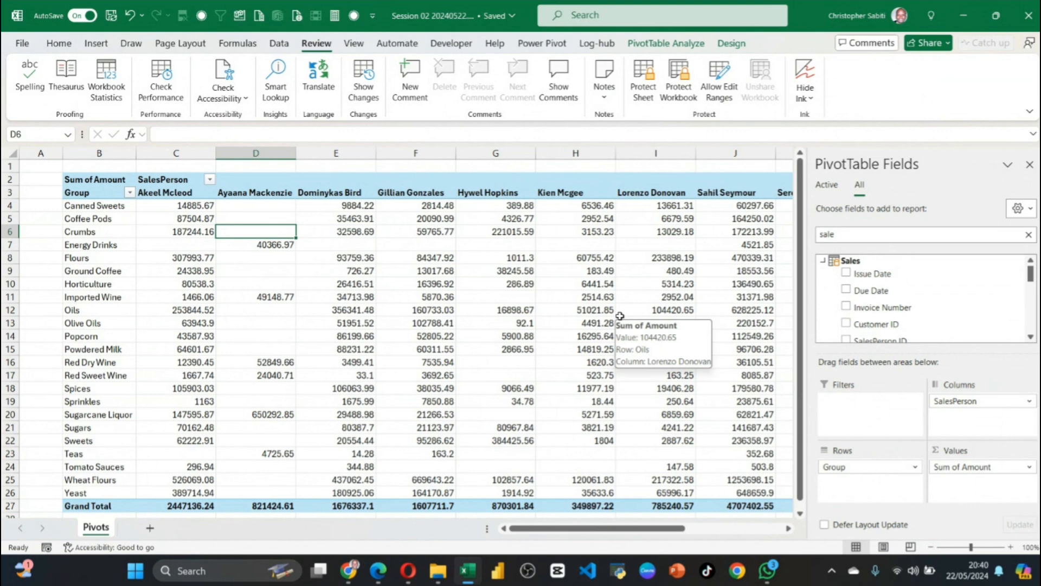
pyautogui.click(373, 255)
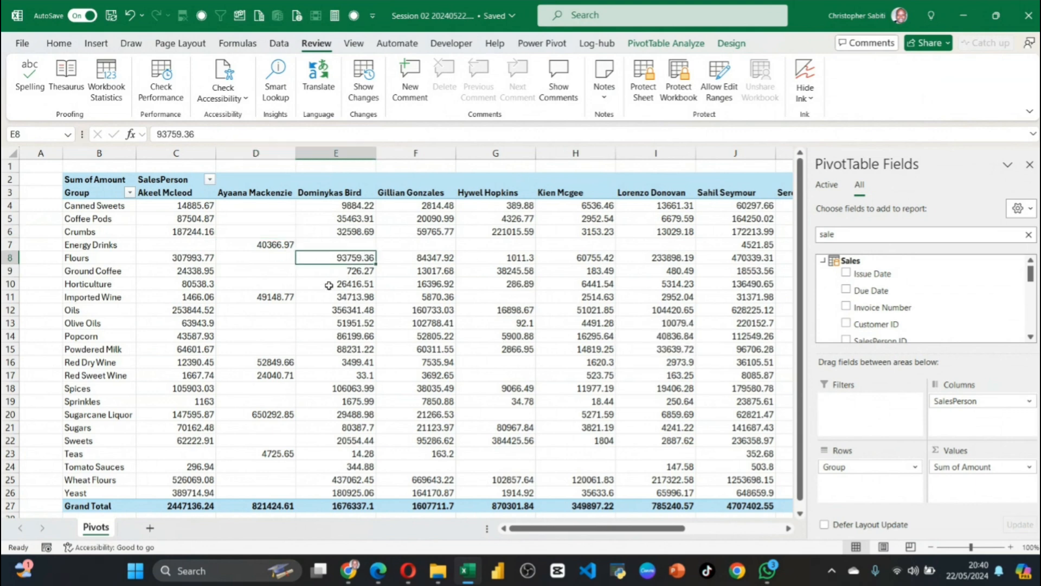
pyautogui.scroll(-3, 280, 391)
pyautogui.scroll(2, 280, 394)
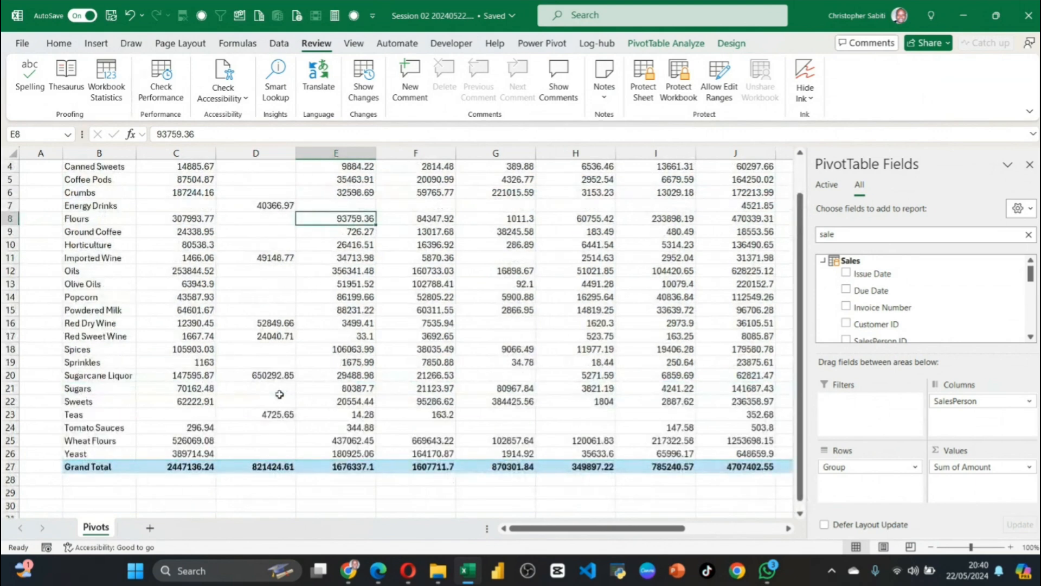
pyautogui.scroll(1, 239, 399)
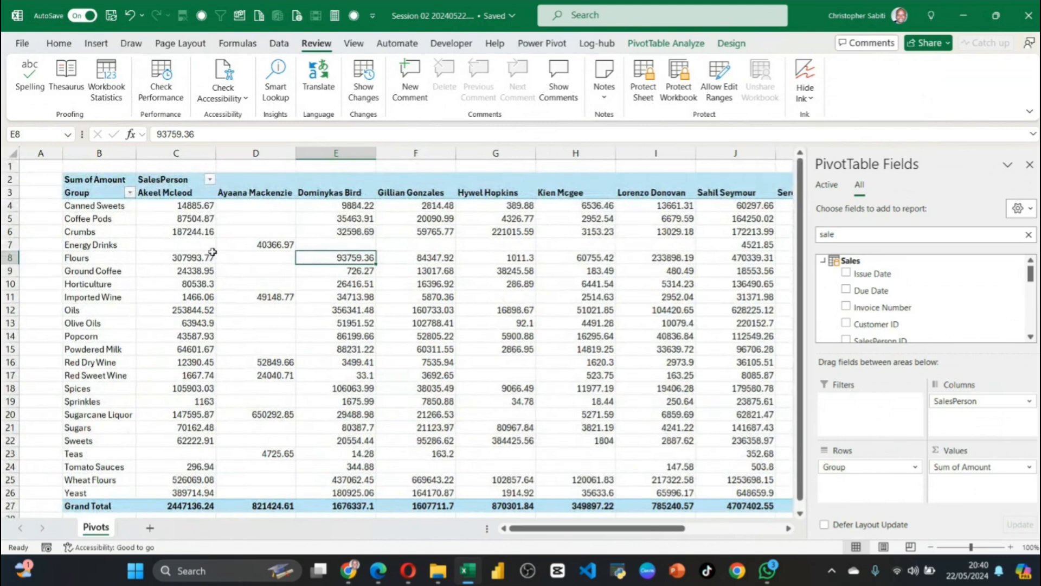
# Examine the salesperson amounts in column D, the Energy Drinks row, and the remaining salesperson columns through Grand Total
pyautogui.moveTo(213, 242)
pyautogui.click(249, 150)
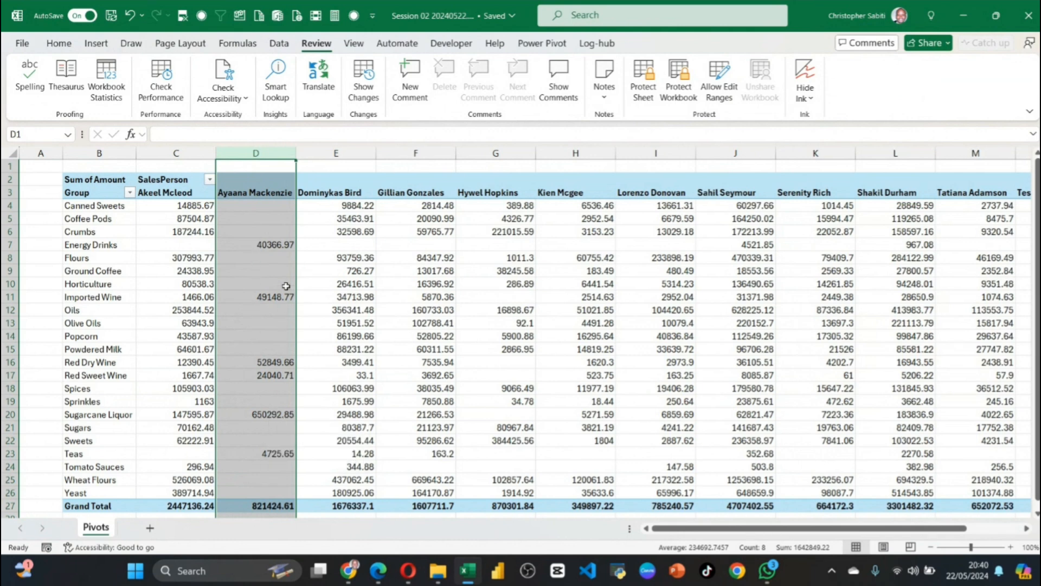
pyautogui.moveTo(421, 293)
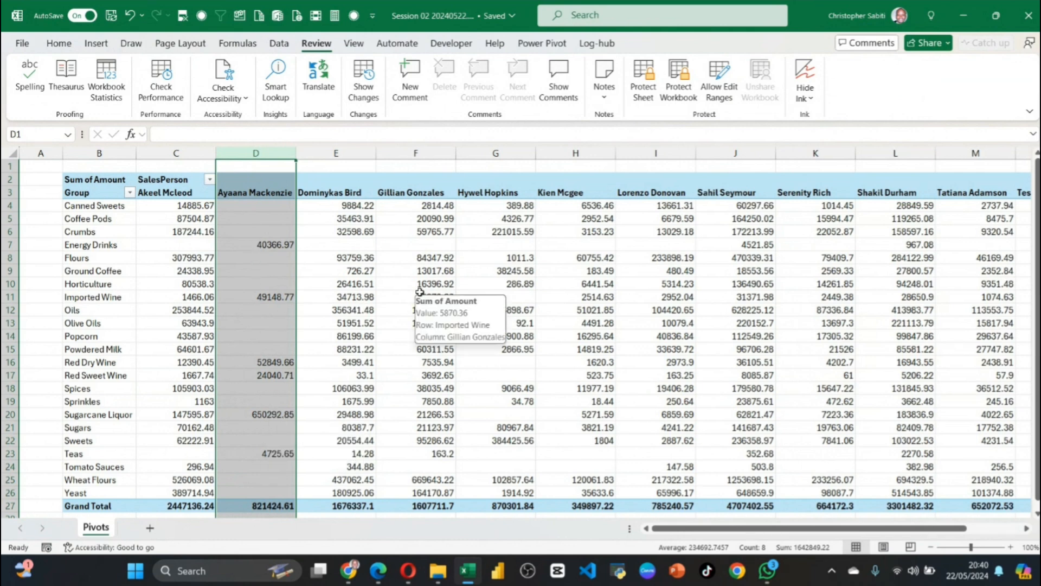
pyautogui.click(8, 245)
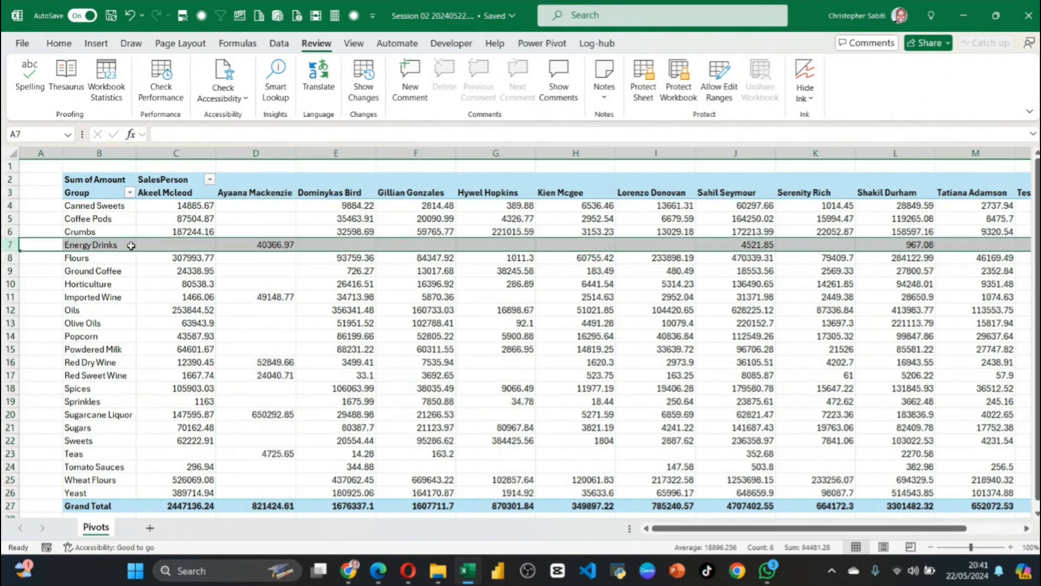
pyautogui.moveTo(696, 529); pyautogui.dragTo(660, 520)
pyautogui.moveTo(527, 359); pyautogui.dragTo(527, 374)
pyautogui.click(558, 324)
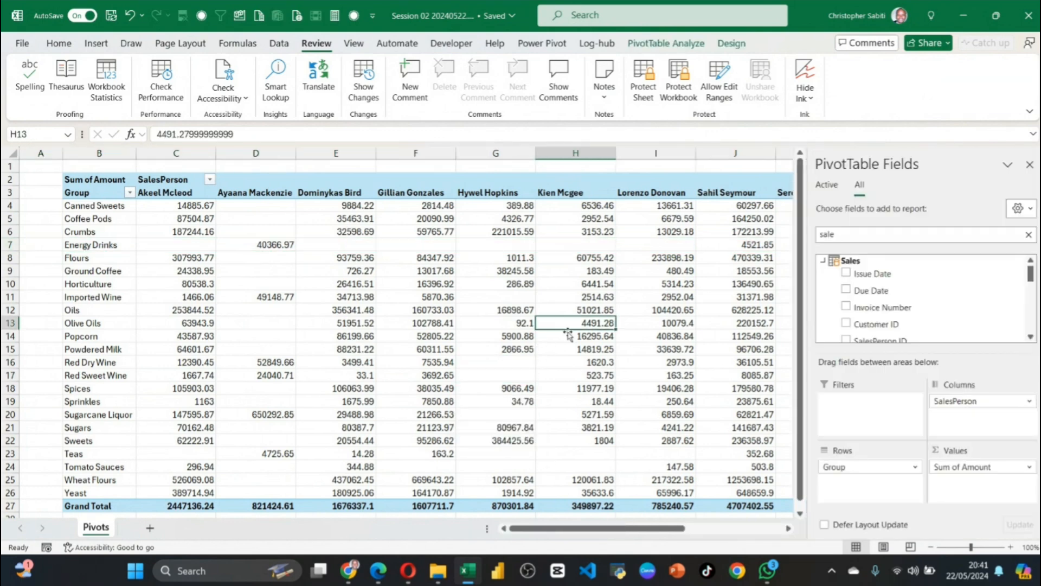
pyautogui.moveTo(553, 534); pyautogui.dragTo(675, 537)
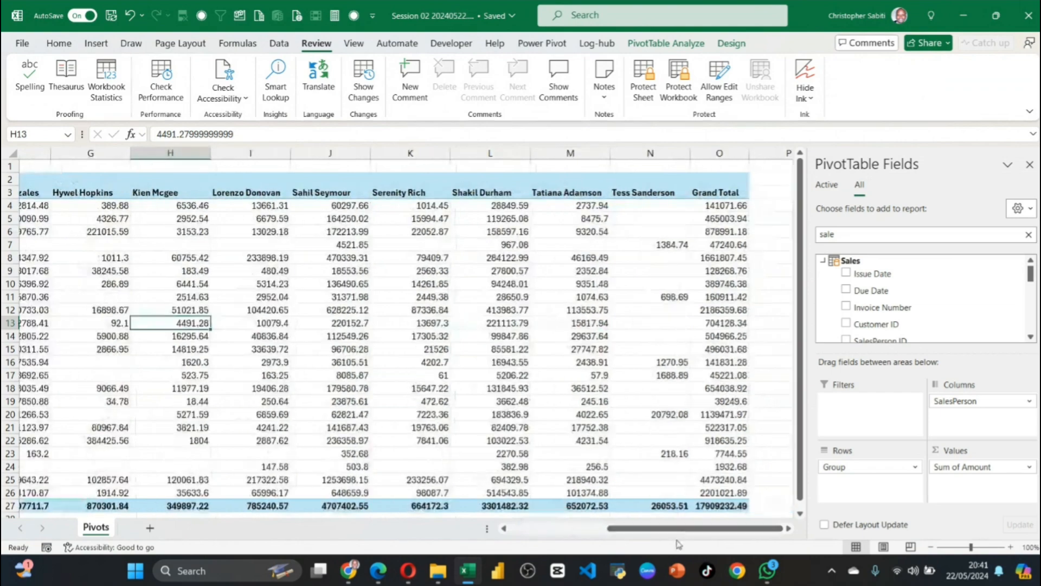